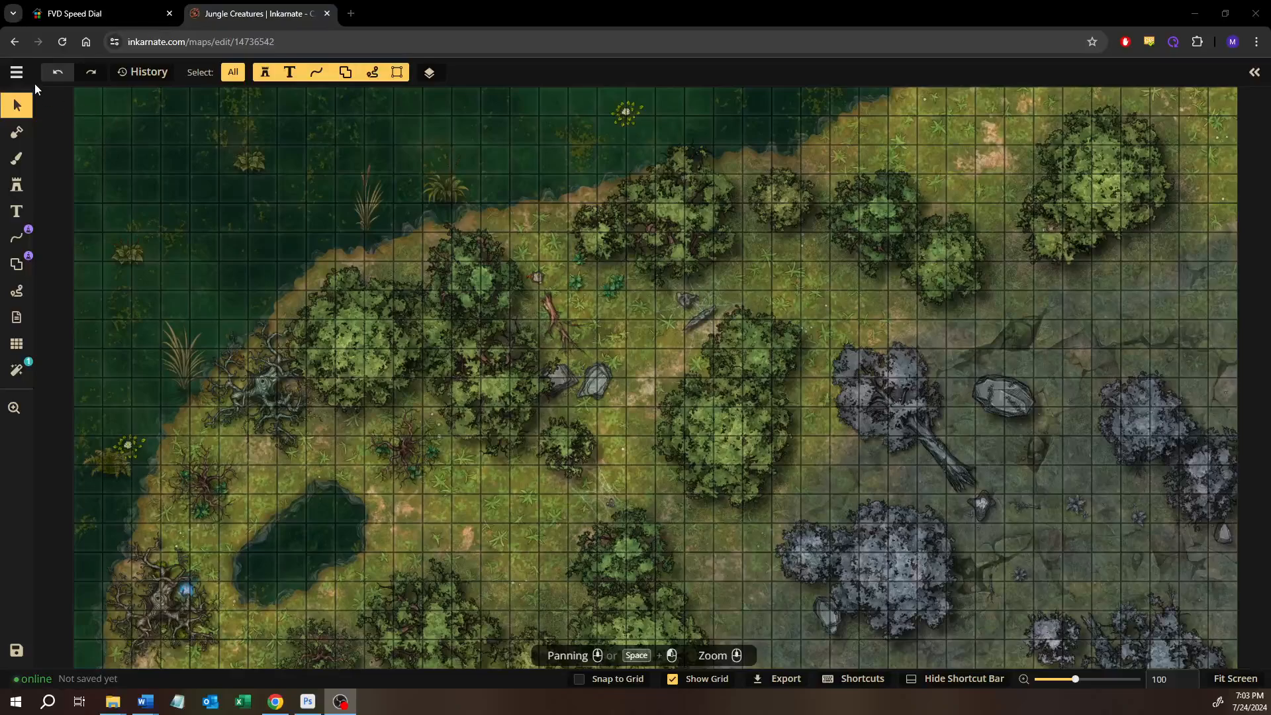
Leave the Jungle Creatures map and open the Farmer's Blight Dungeon map for editing with the Select tool active
click(17, 73)
click(39, 347)
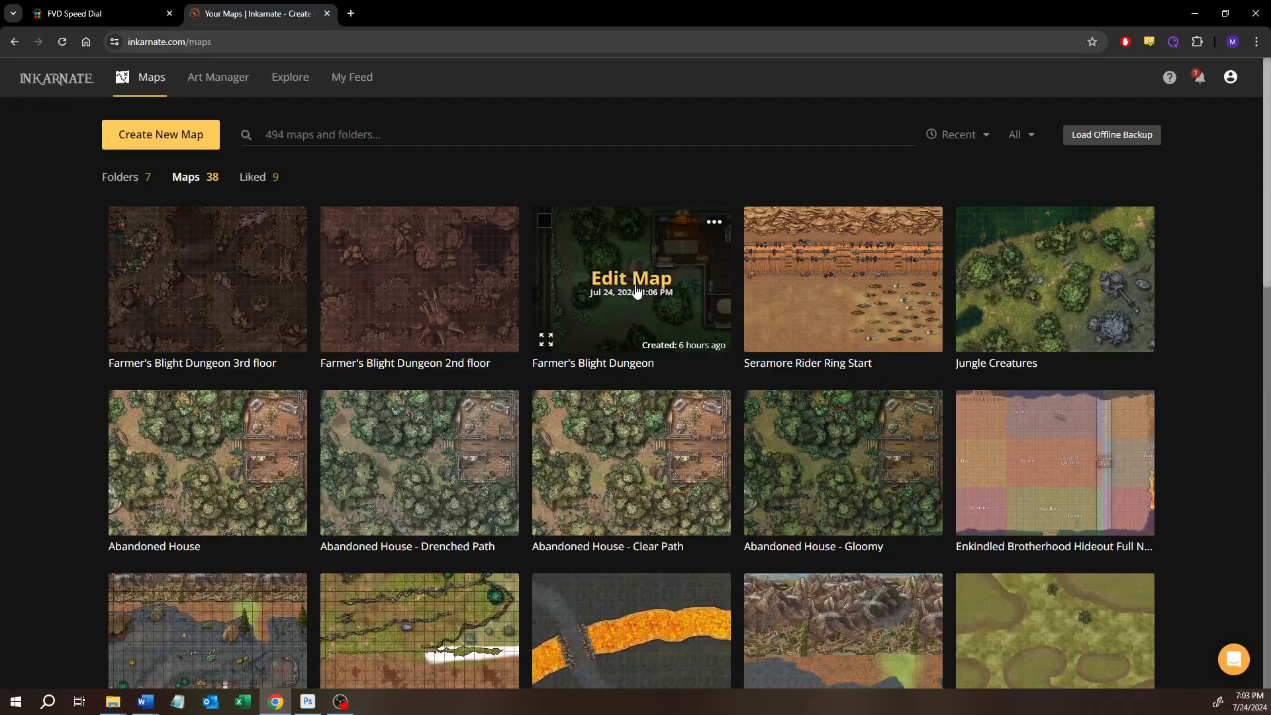
click(635, 291)
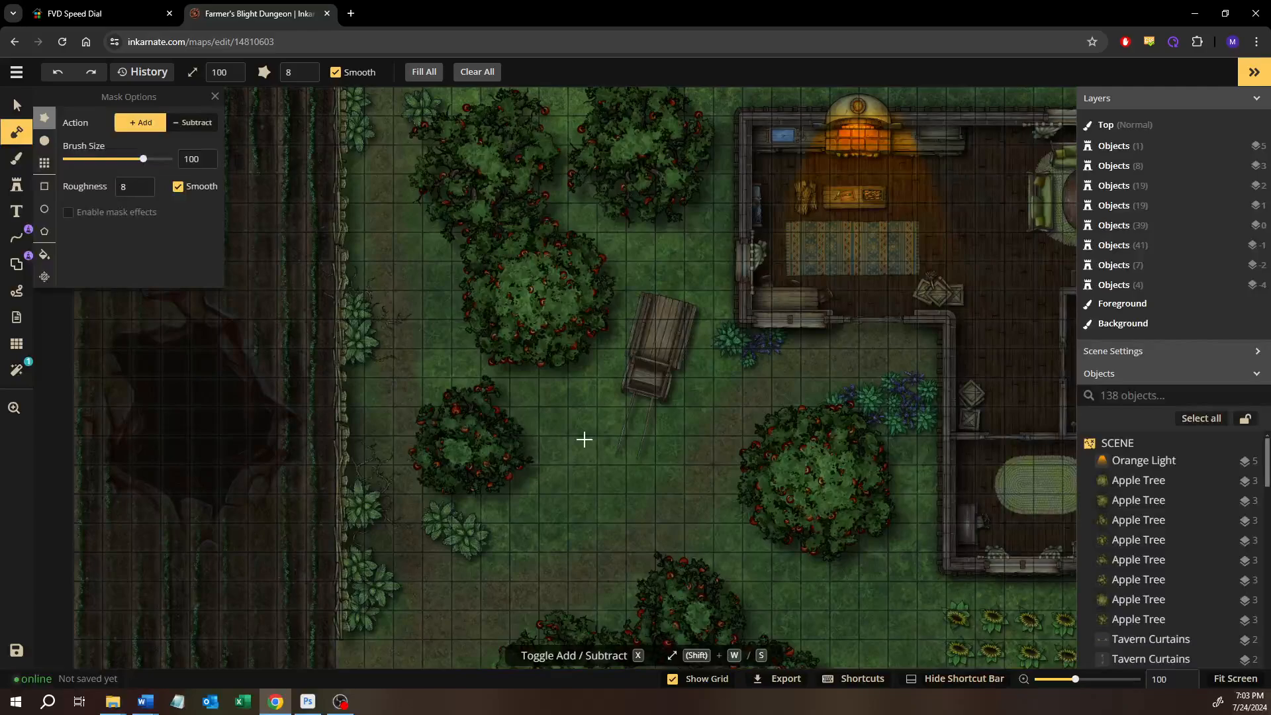
click(20, 106)
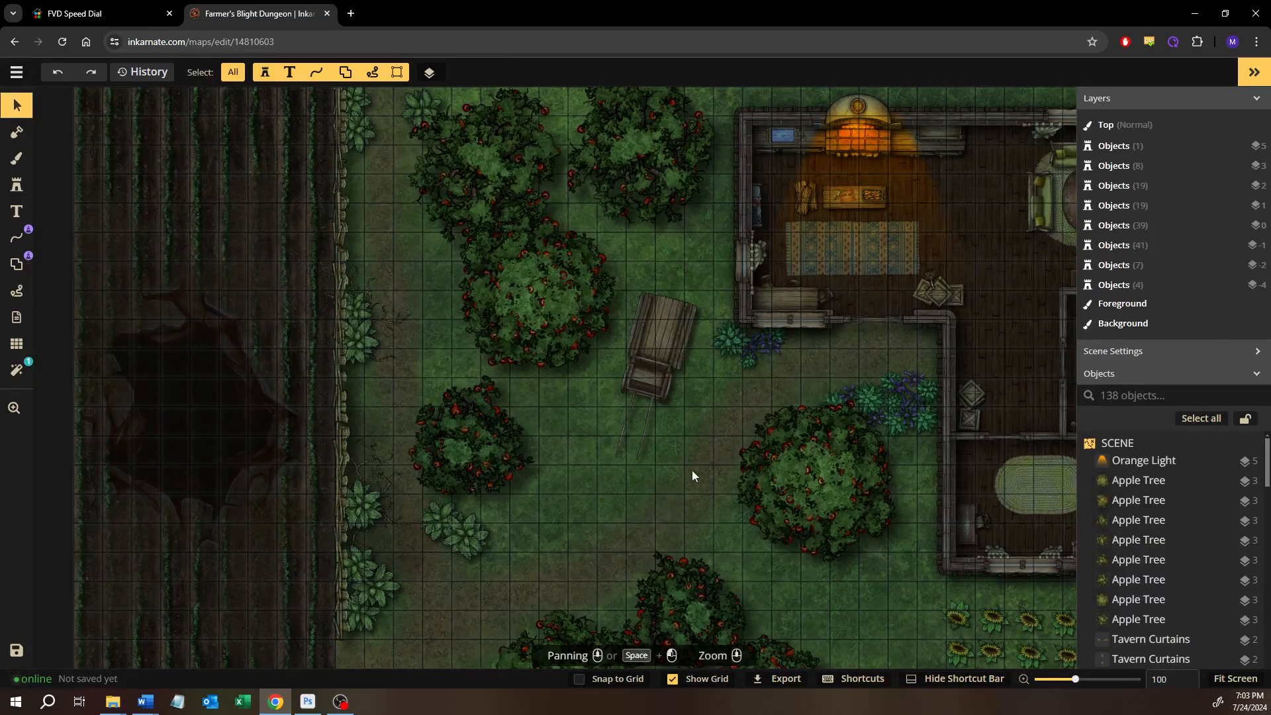
Examine the farmhouse kitchen and living room up close, including the oven, sofas, oval table, bookshelves, globe and sewing table
drag(693, 470, 569, 483)
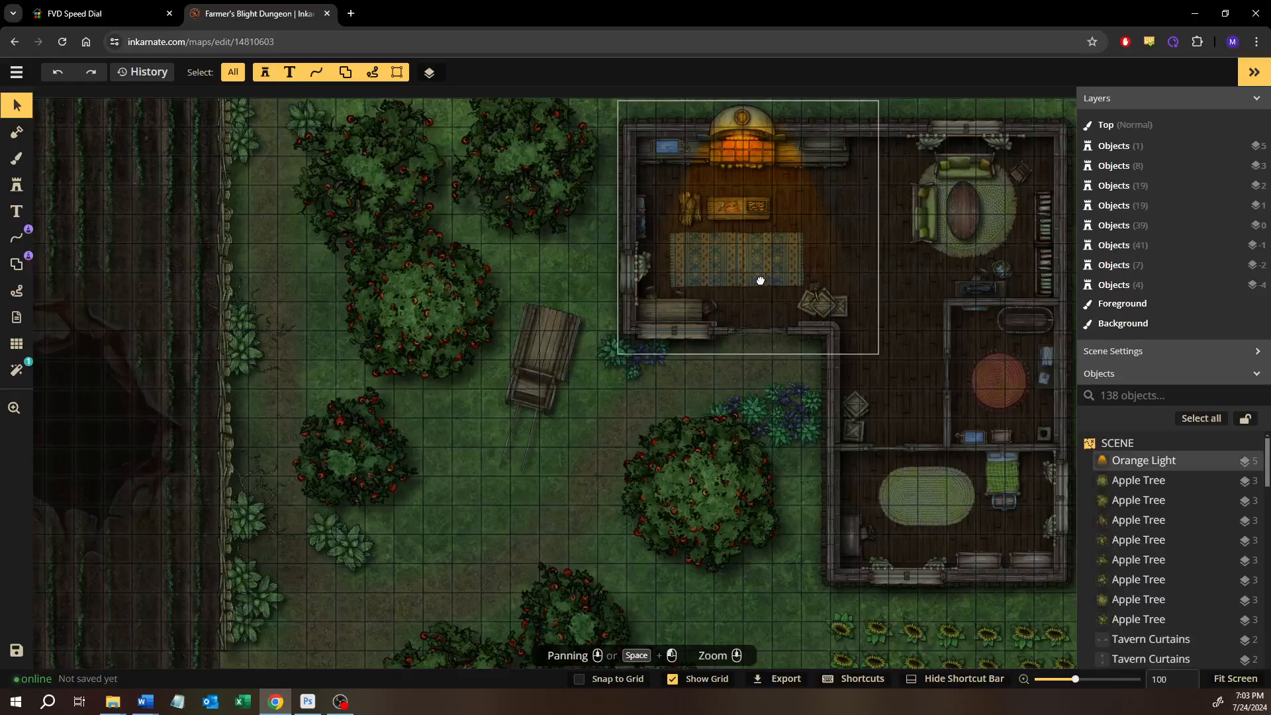
drag(760, 280, 733, 323)
scroll(712, 257, up, 6)
drag(753, 280, 624, 371)
drag(771, 339, 636, 374)
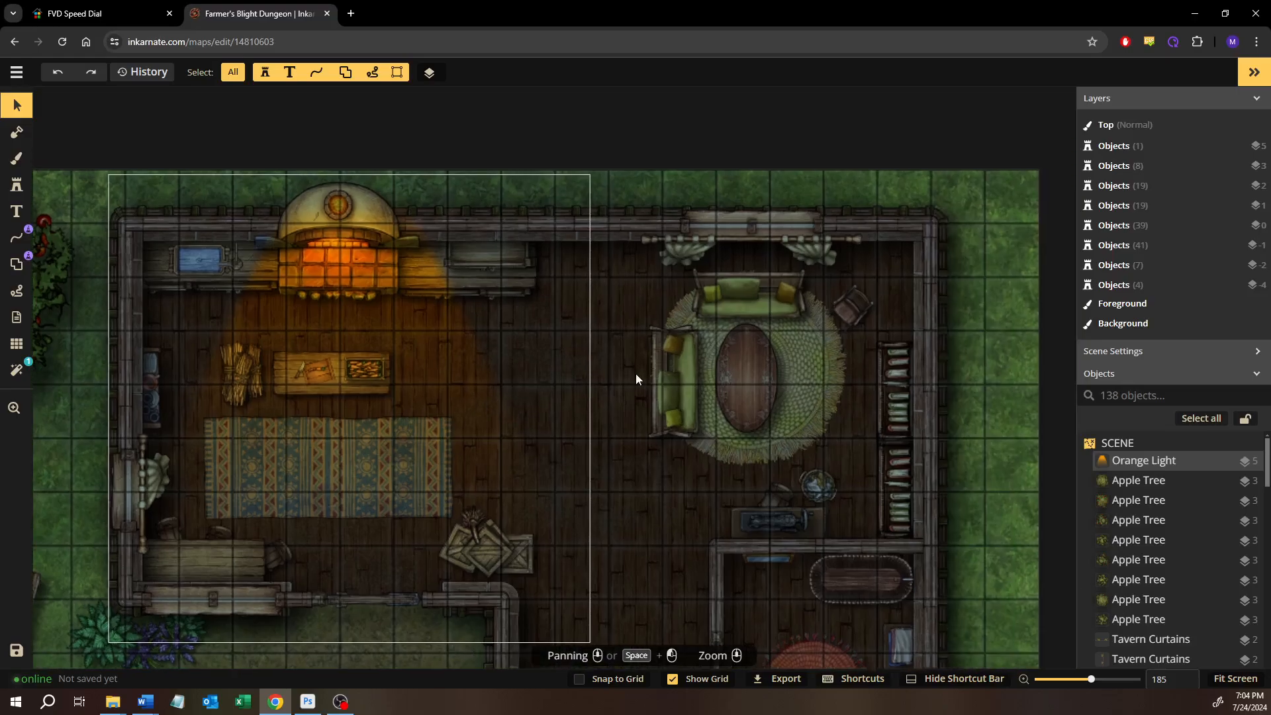
scroll(686, 377, up, 2)
scroll(688, 372, up, 9)
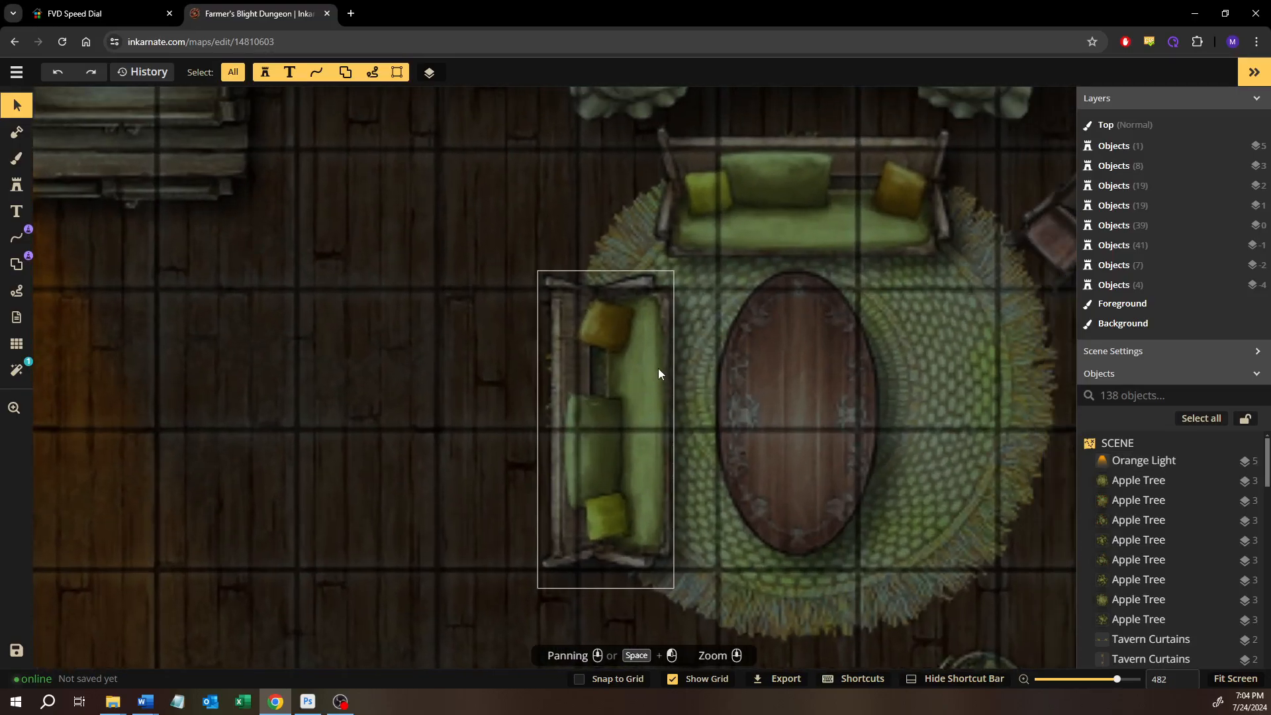
drag(662, 300, 601, 327)
drag(735, 258, 640, 277)
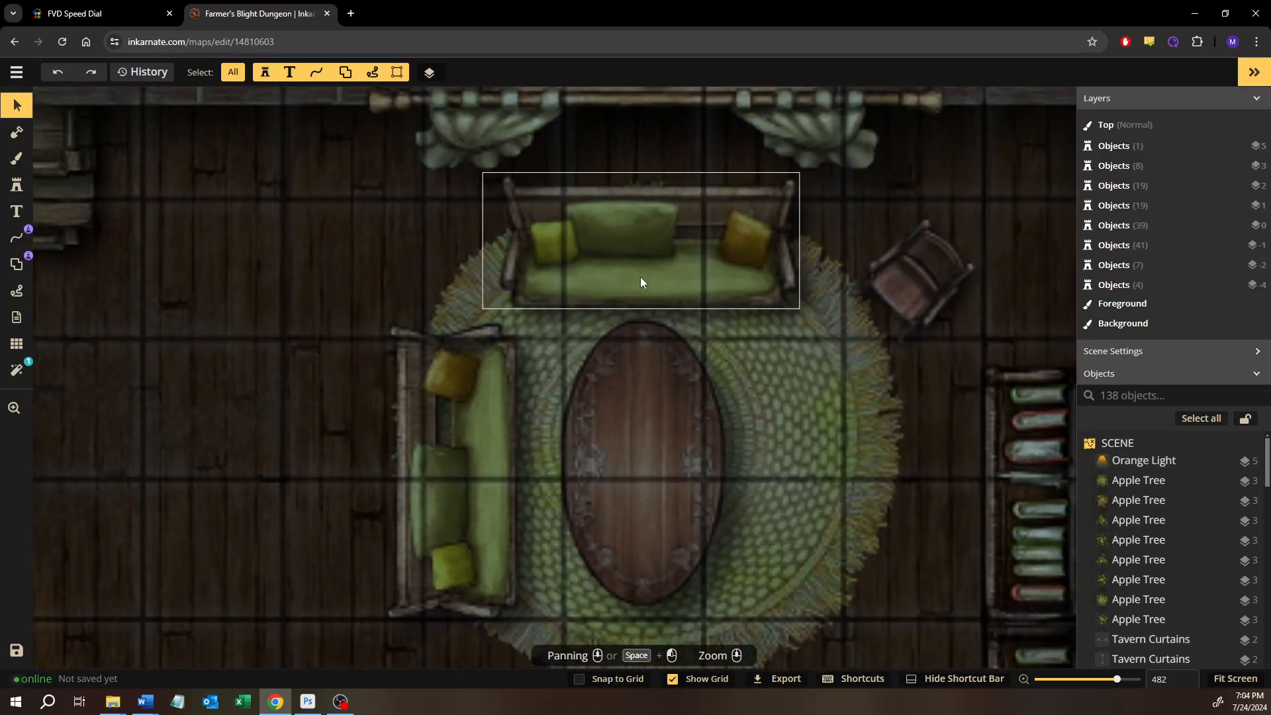
drag(610, 322, 561, 234)
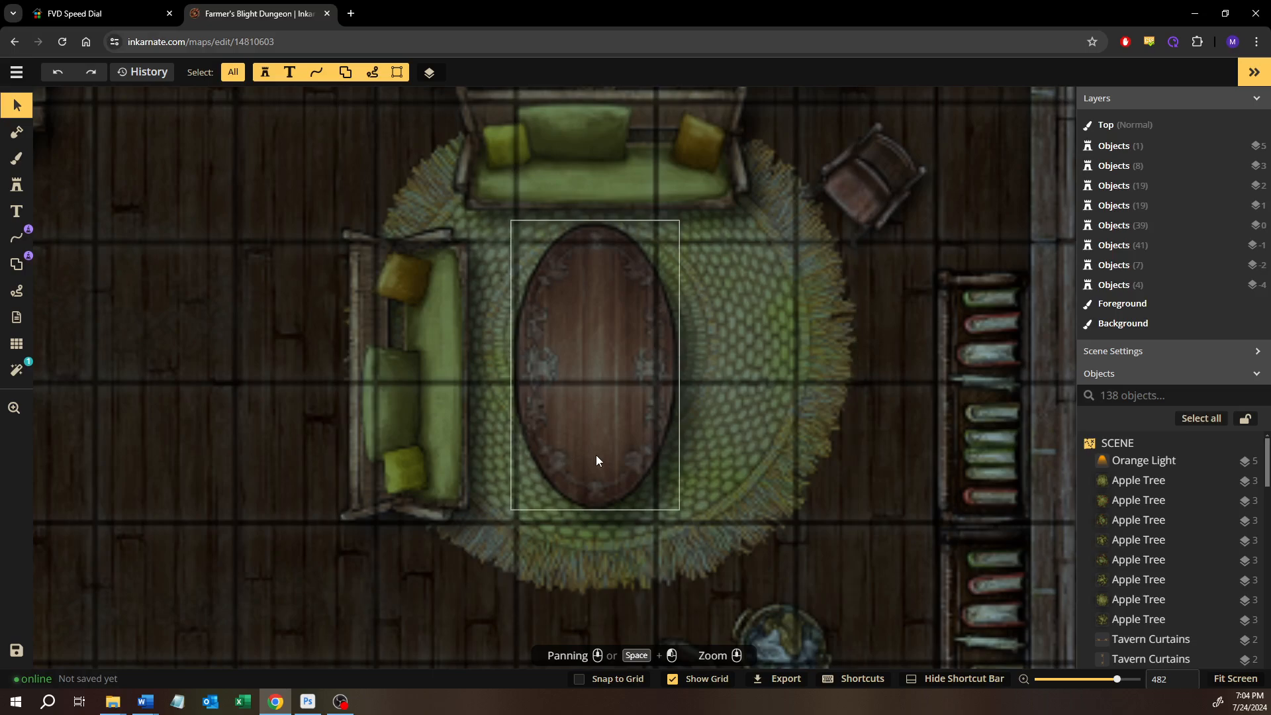
drag(615, 393, 586, 430)
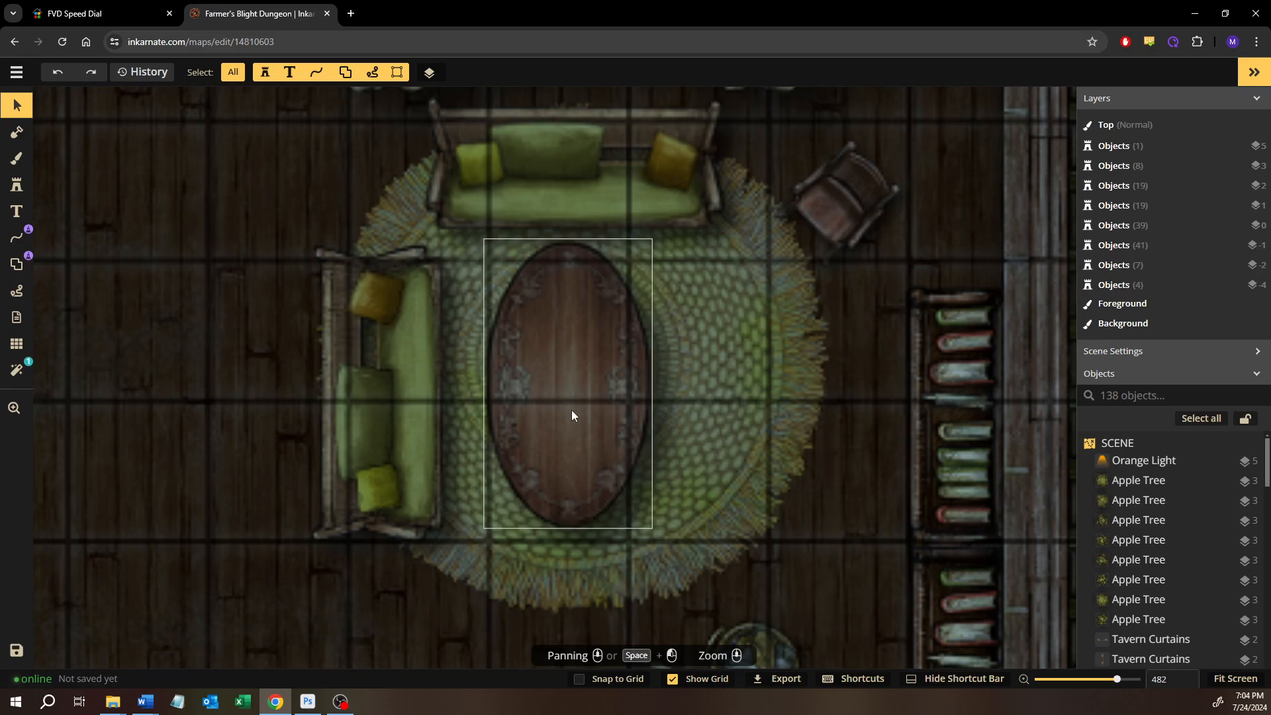
drag(738, 417, 657, 351)
mouse_move(700, 442)
mouse_down()
mouse_move(696, 400)
mouse_move(704, 437)
mouse_up()
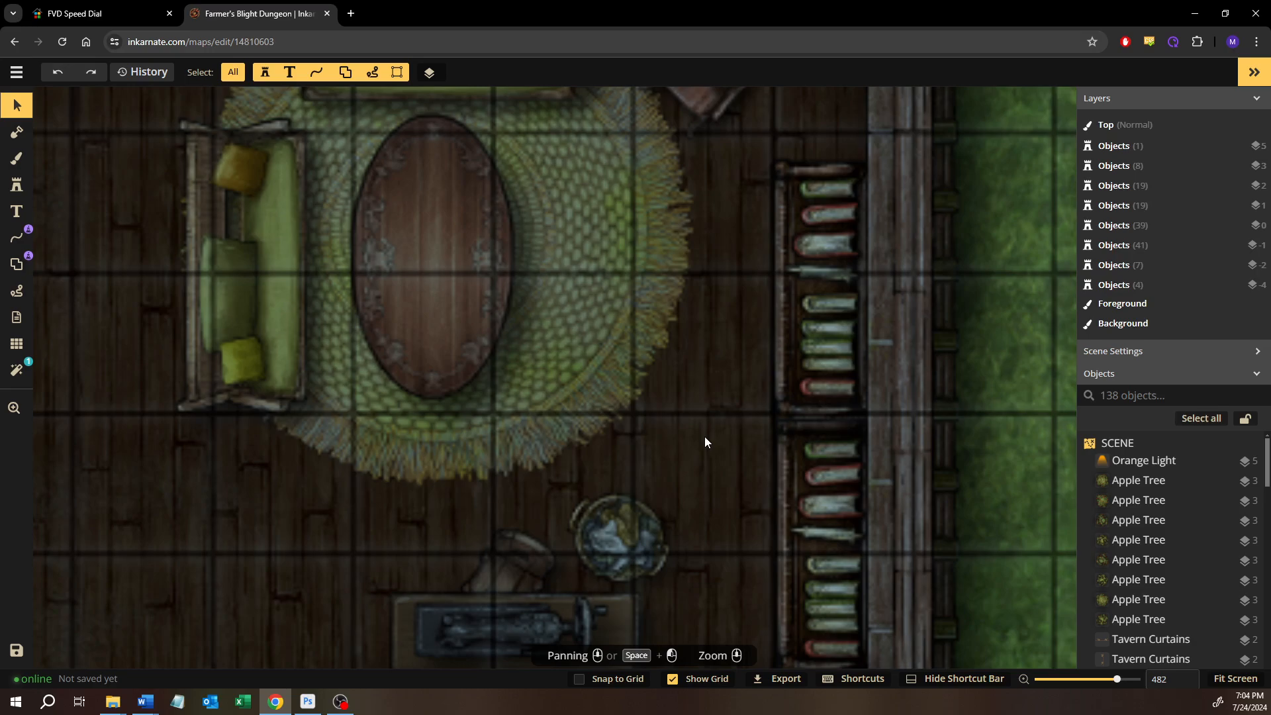
drag(692, 377, 711, 283)
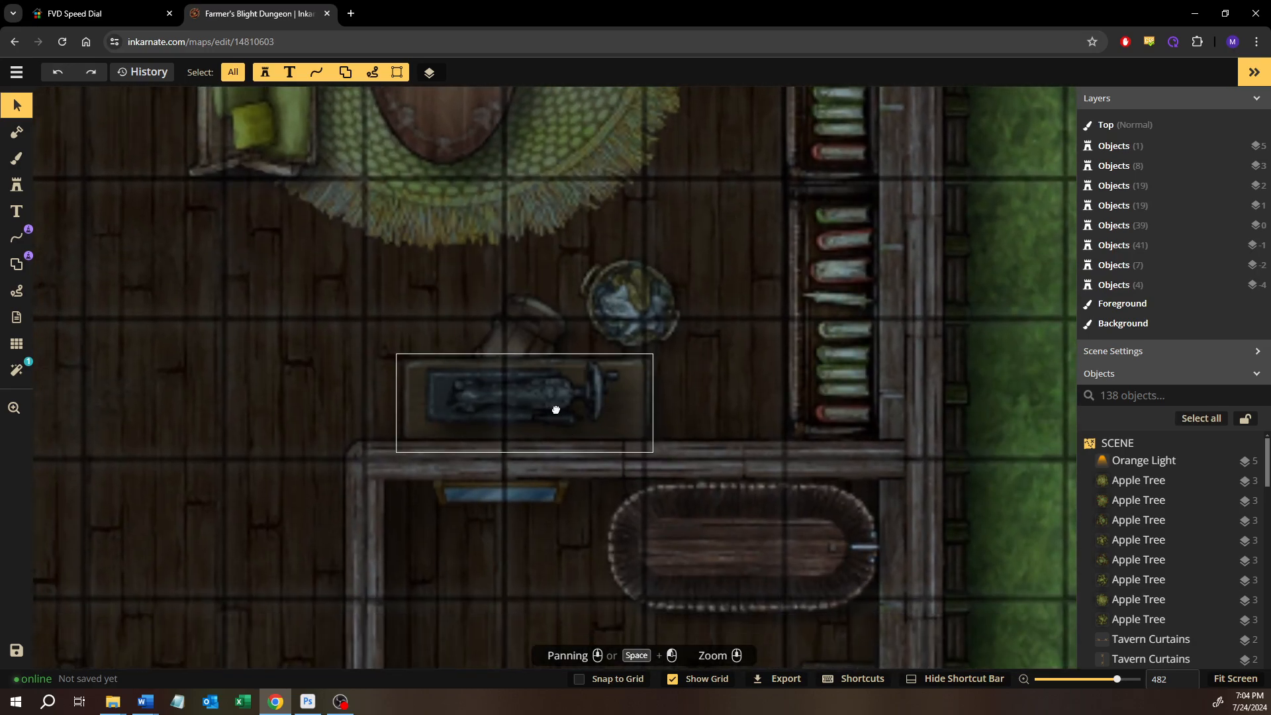
drag(554, 415, 579, 413)
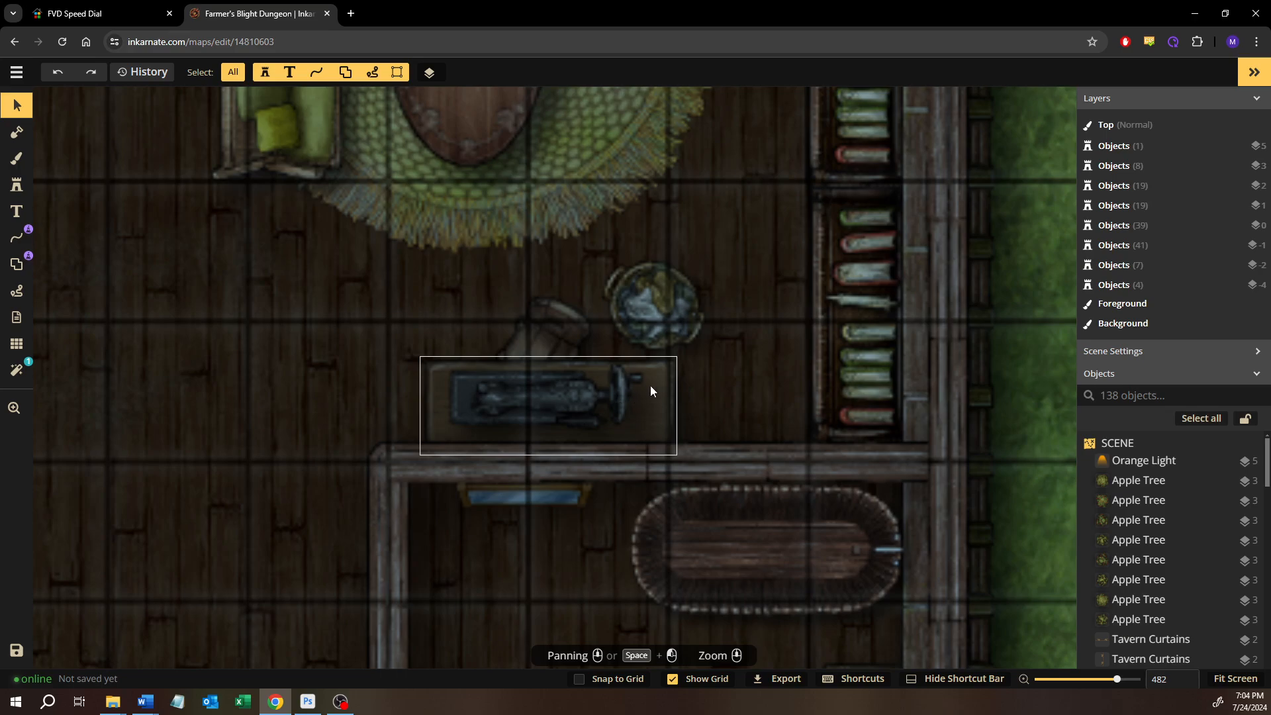
click(667, 303)
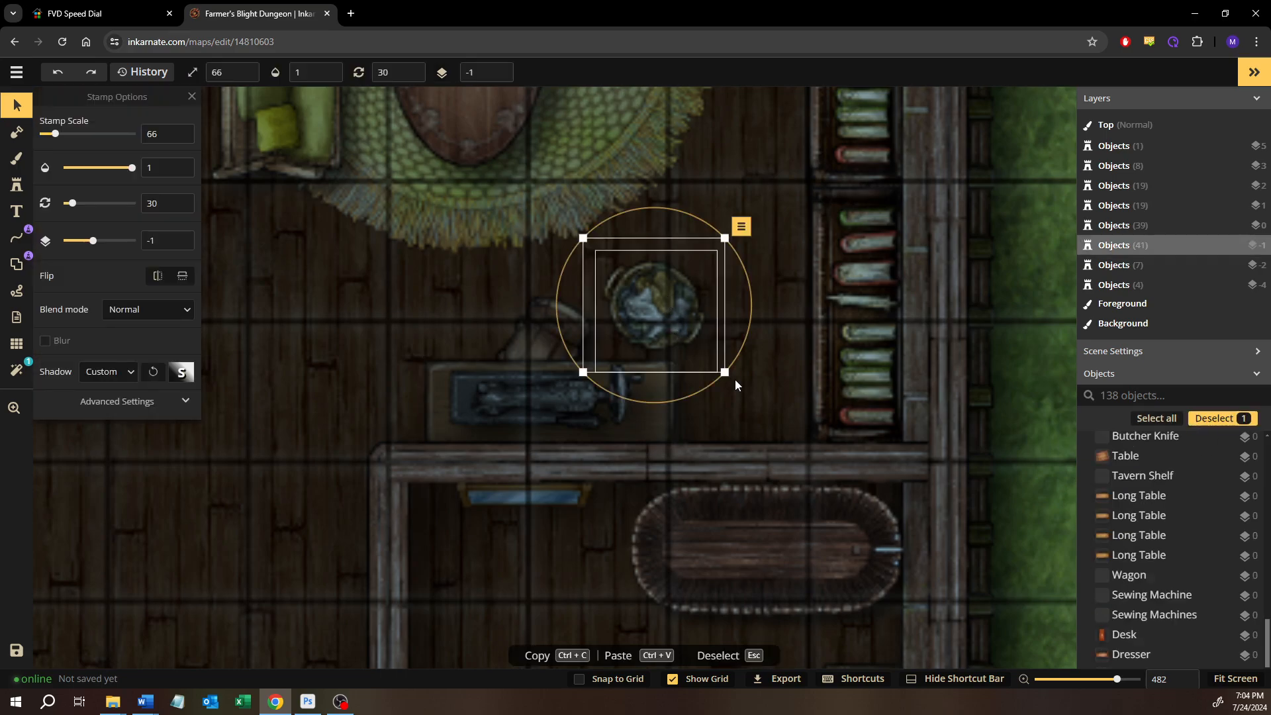
click(754, 403)
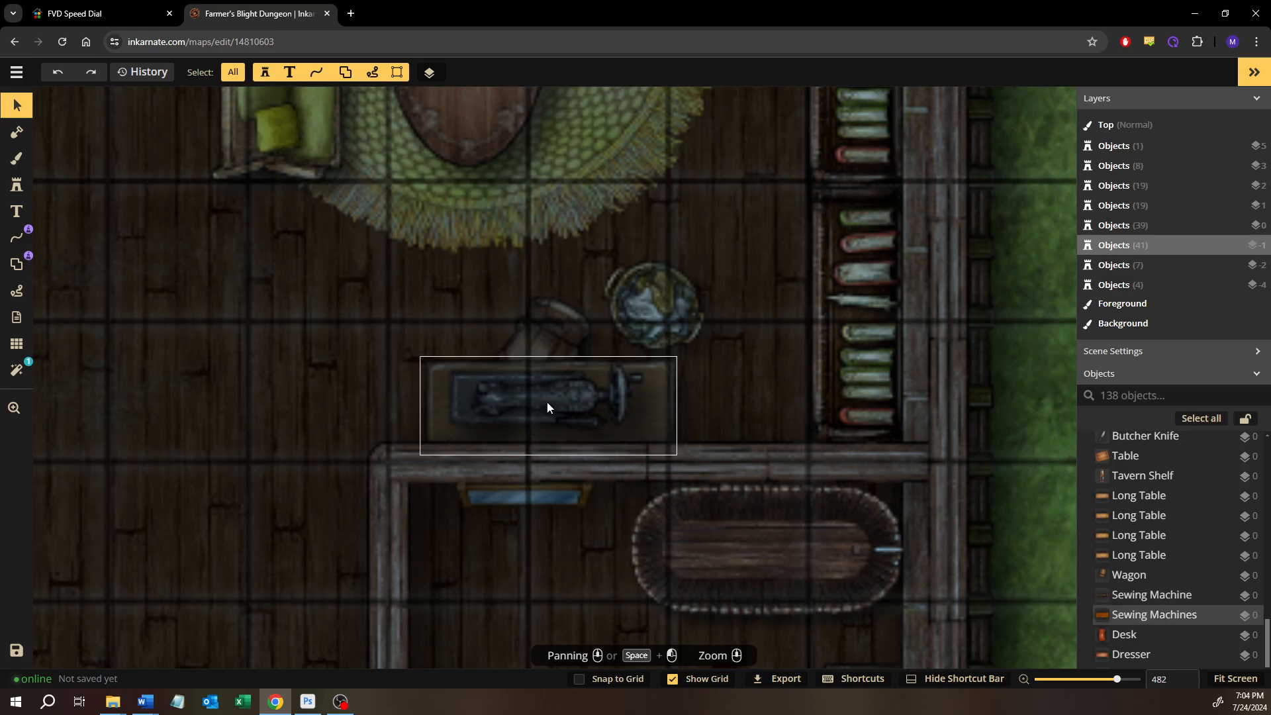
Examine the farmhouse washroom, bedroom and hallway, and review the kitchen's rug, crates and fire-lit oven area
drag(522, 443, 508, 207)
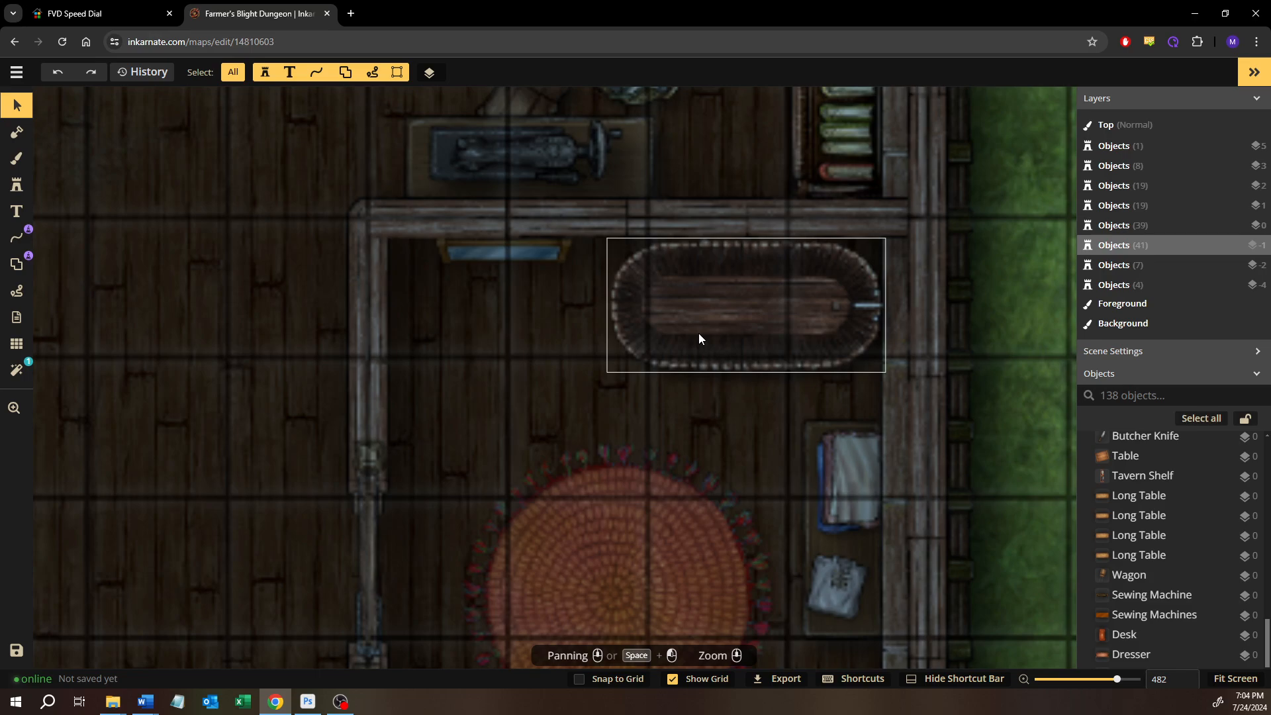
scroll(698, 333, down, 3)
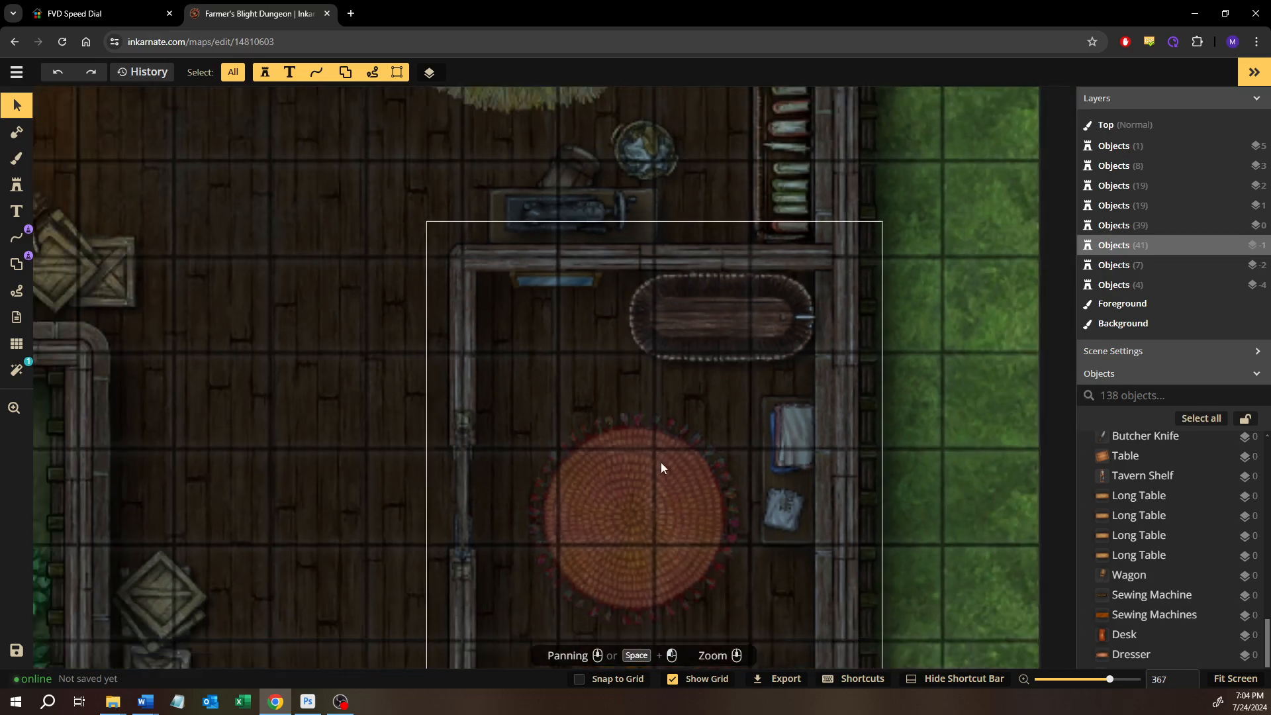
drag(661, 462, 661, 361)
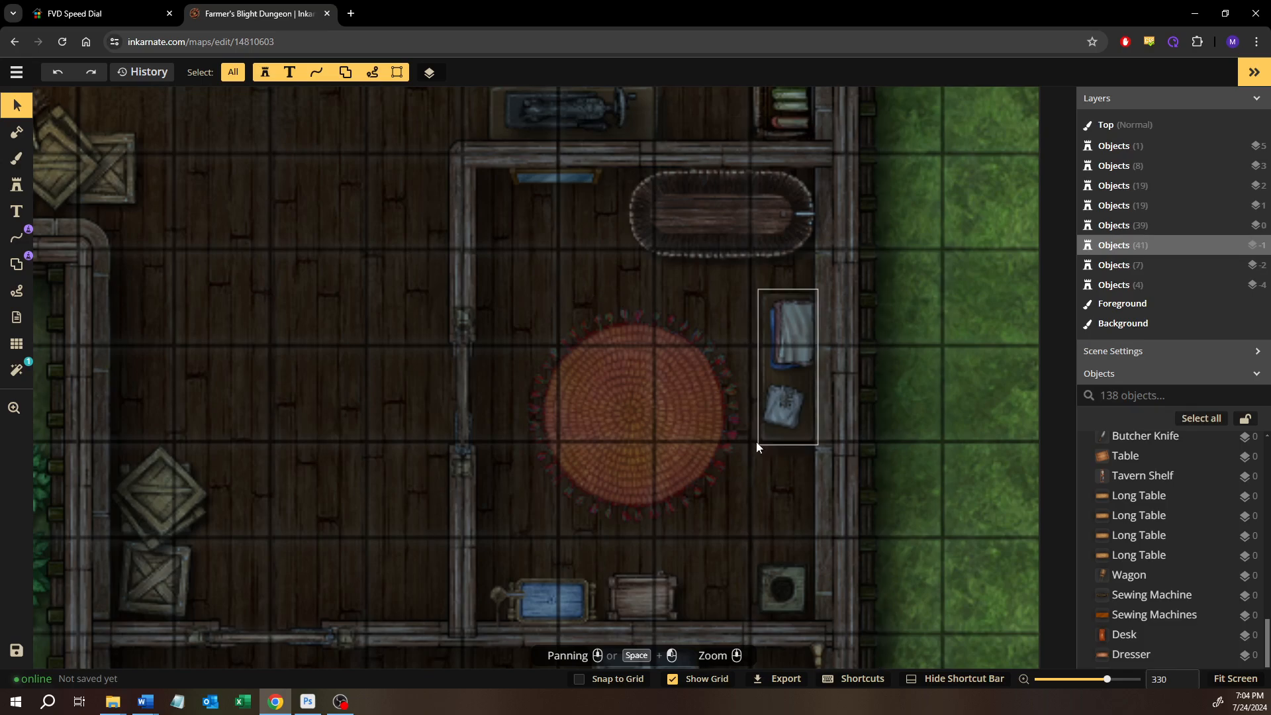
drag(736, 458, 701, 323)
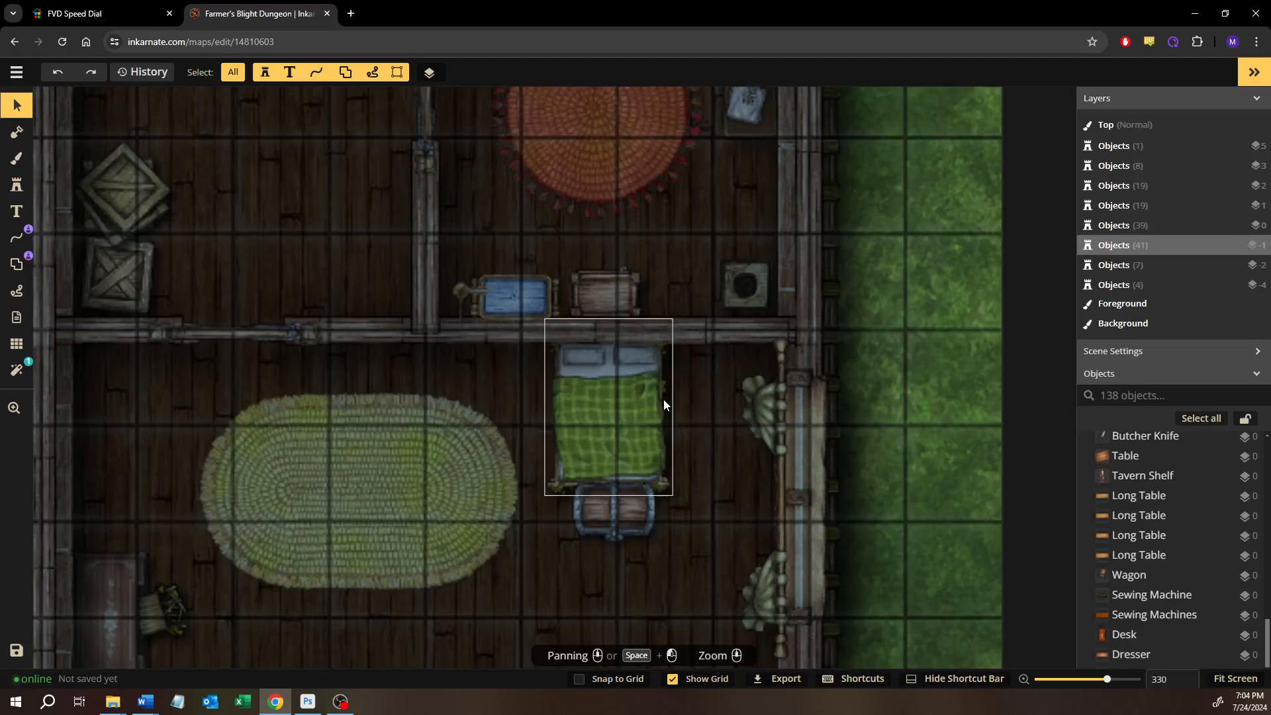
drag(681, 519, 691, 465)
drag(445, 523, 553, 409)
drag(469, 494, 548, 530)
drag(466, 313, 571, 492)
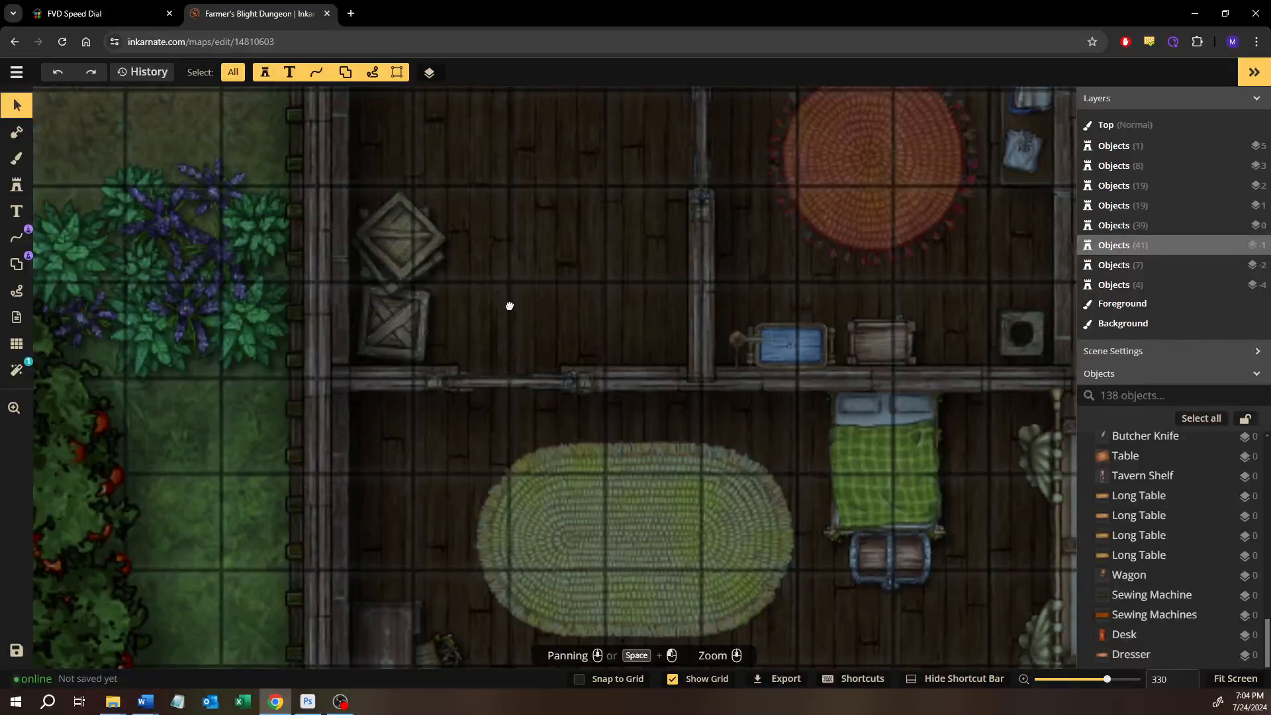
drag(506, 302, 603, 483)
drag(482, 210, 693, 522)
scroll(465, 306, down, 3)
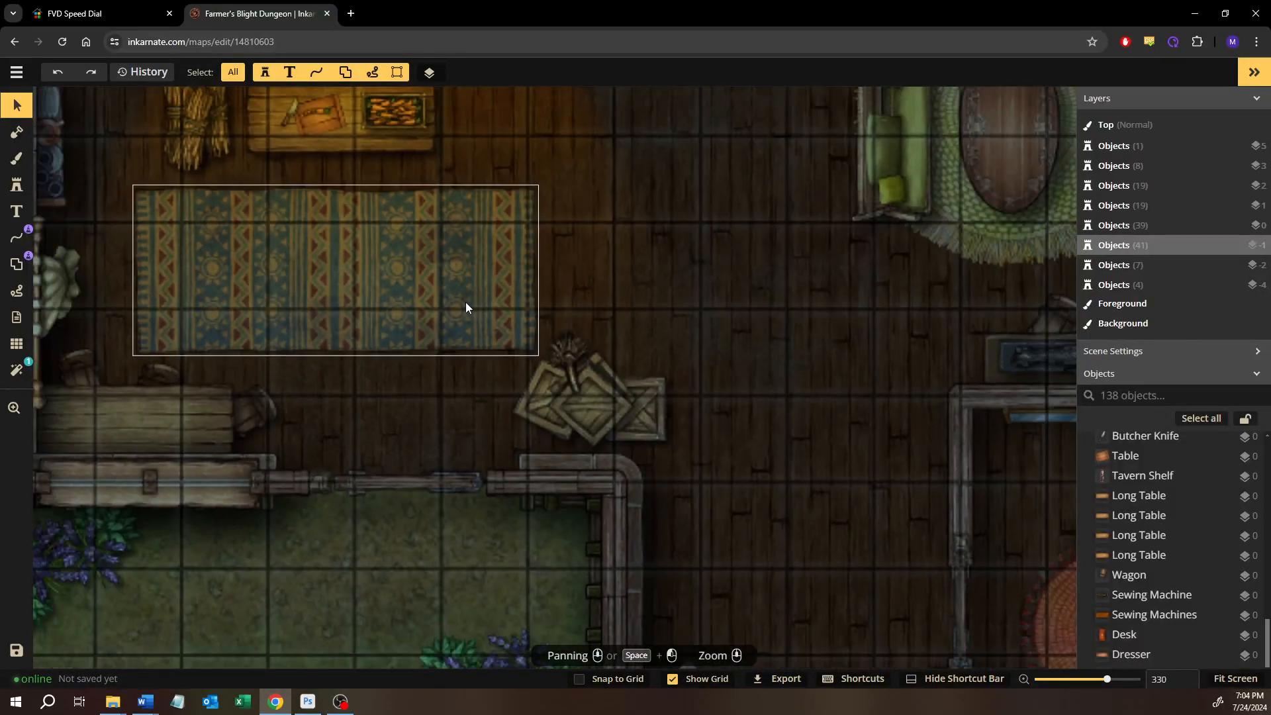
drag(371, 289, 514, 454)
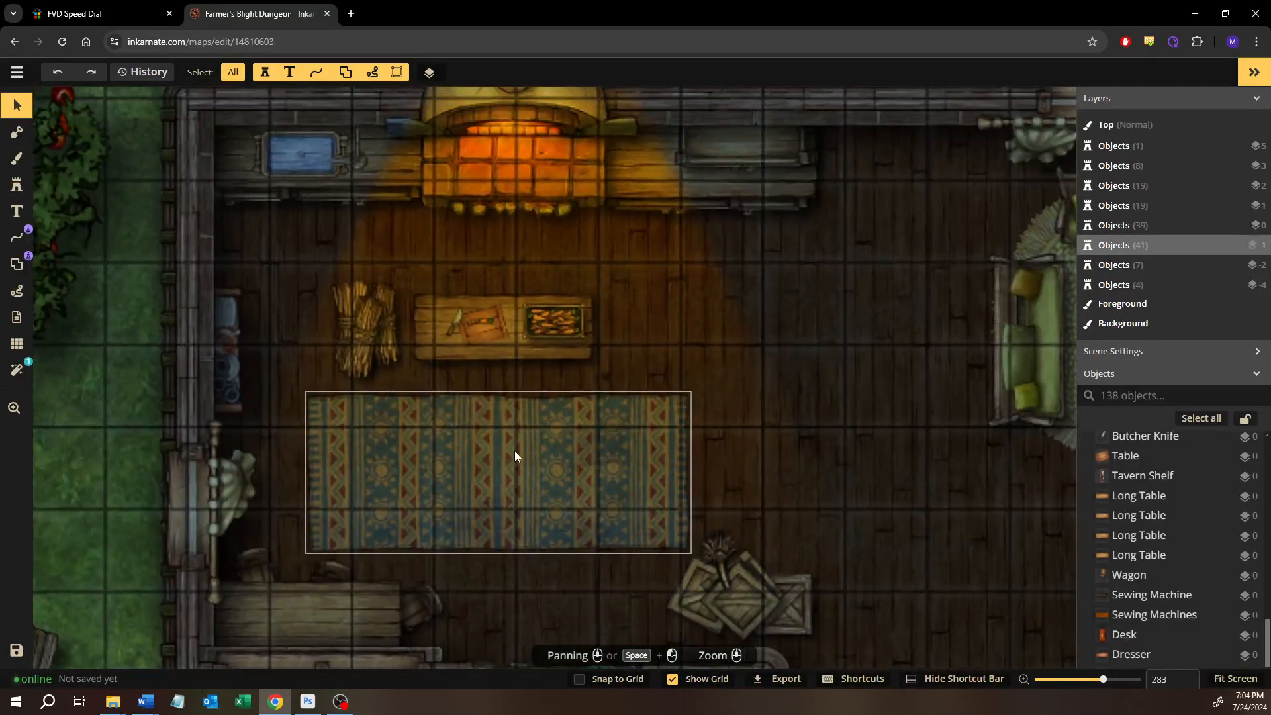
drag(632, 368, 633, 418)
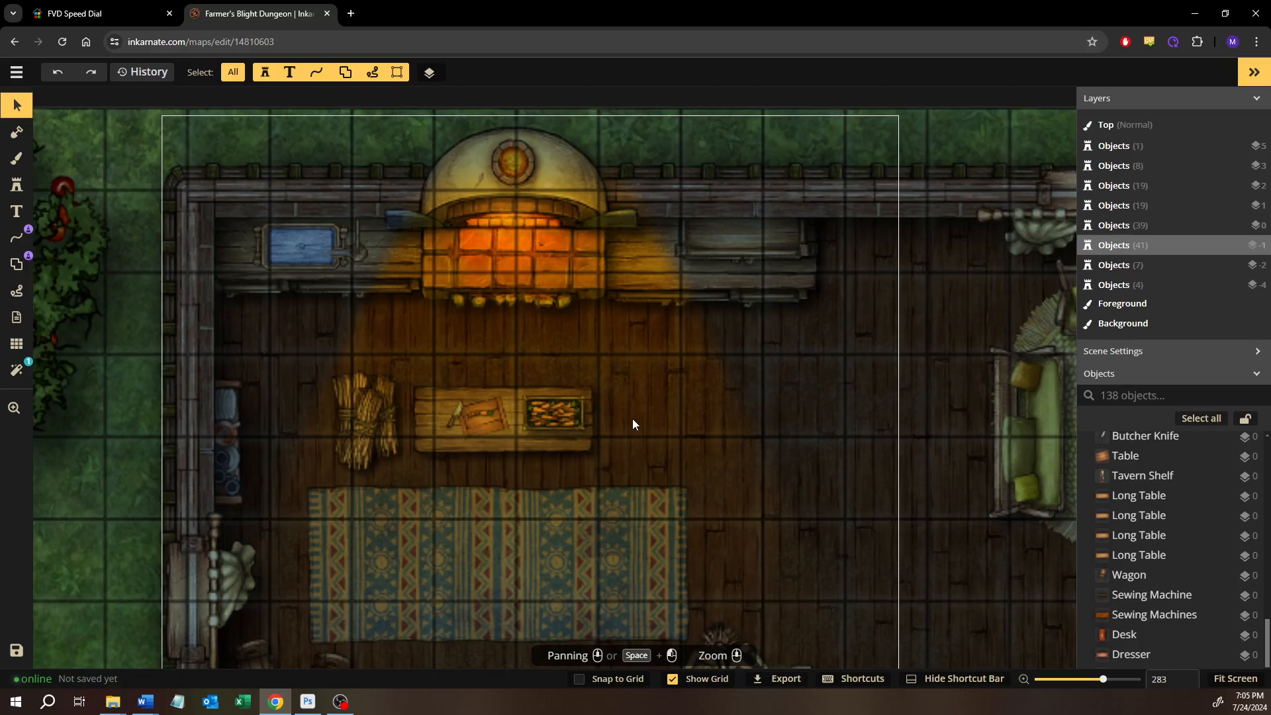
drag(615, 479, 695, 179)
scroll(550, 510, down, 3)
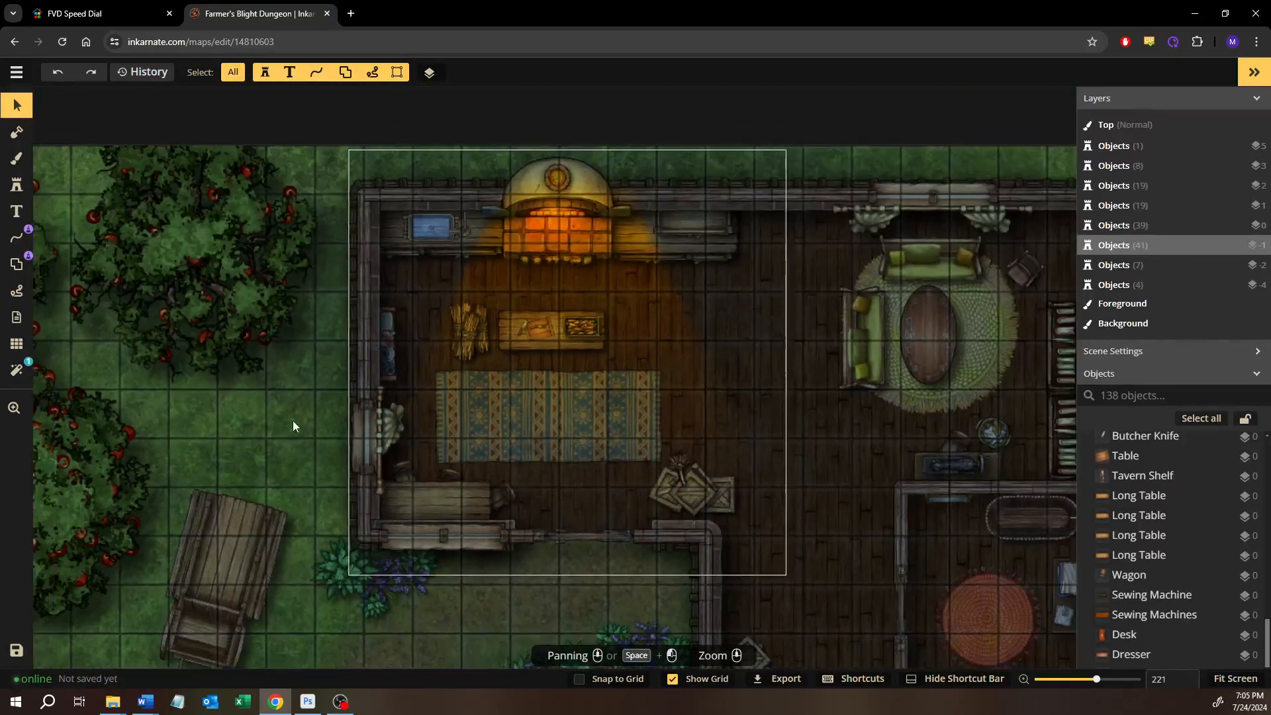
Examine the yard around the farmhouse, including the apple trees, wagon, dirt path and sunflower rows
drag(557, 589, 492, 300)
scroll(424, 357, down, 2)
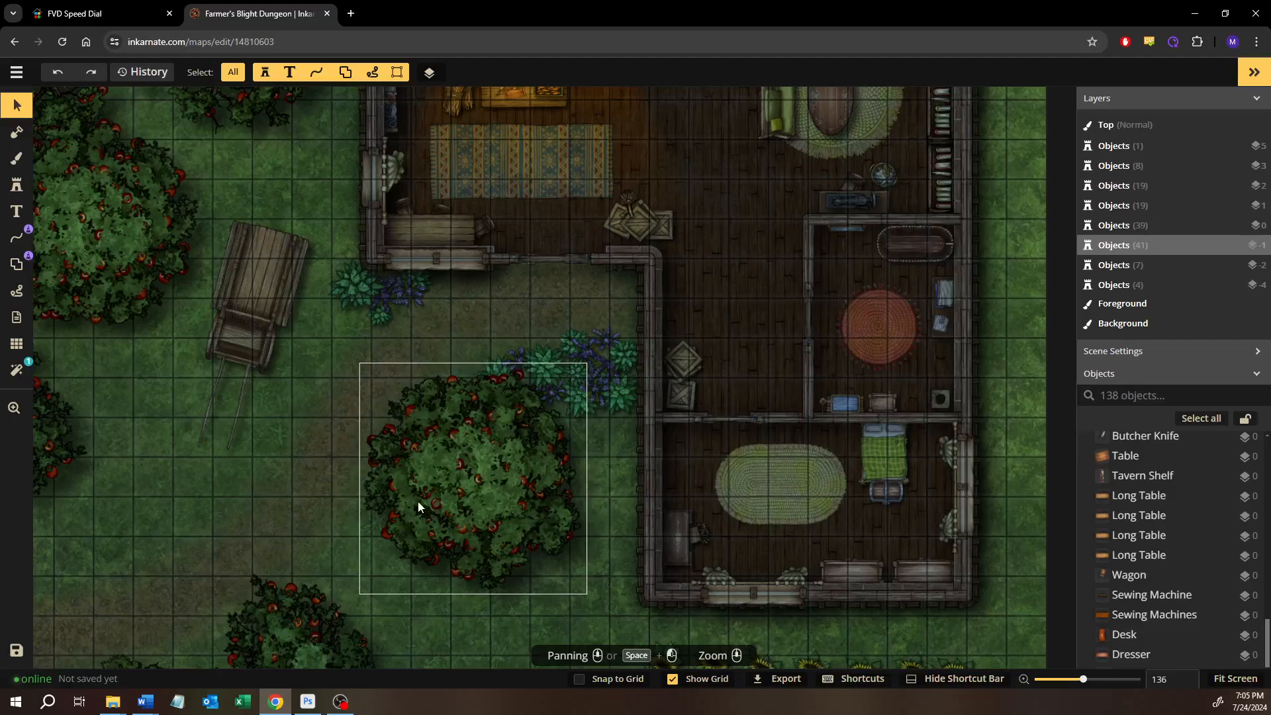
drag(363, 454, 595, 326)
drag(468, 397, 395, 405)
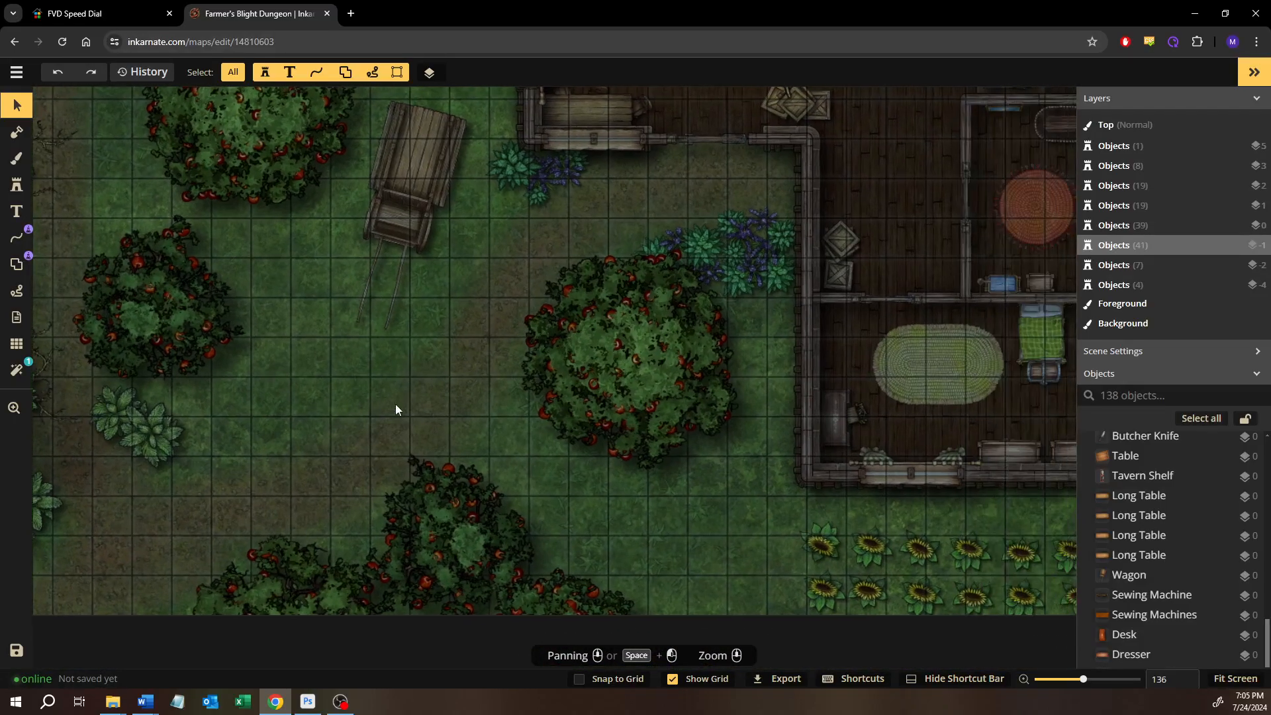
drag(563, 426, 367, 420)
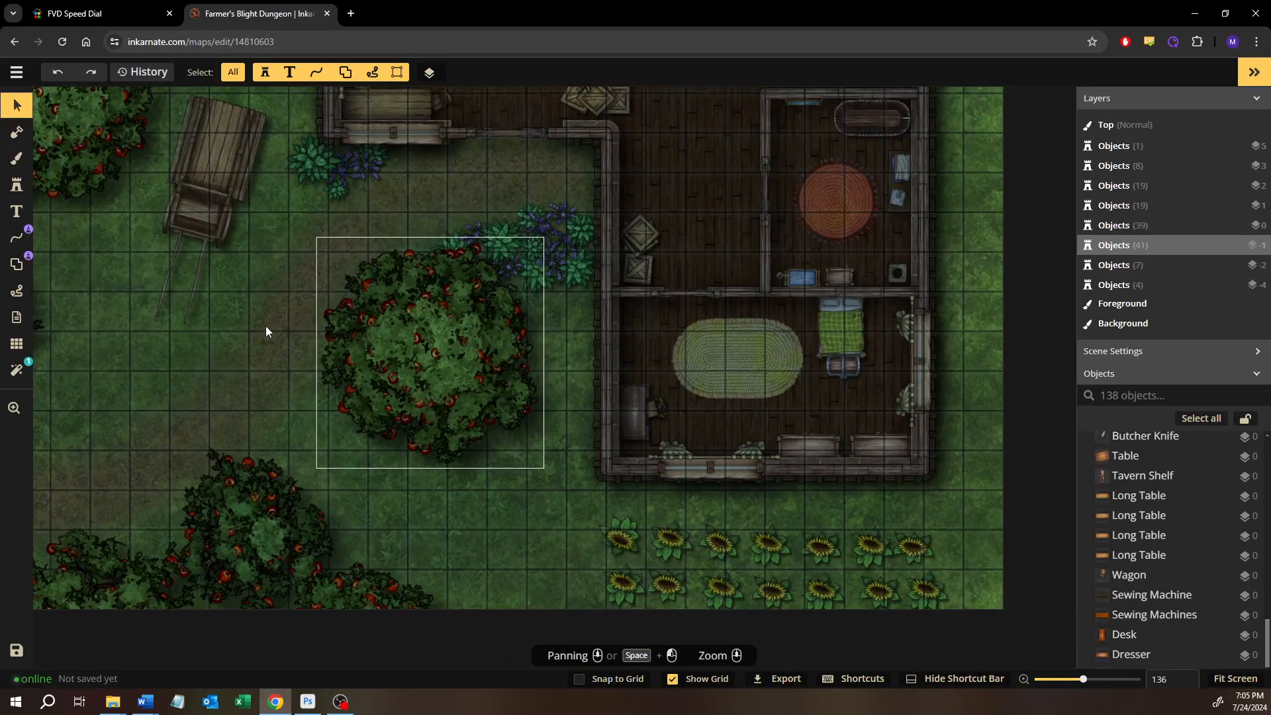
mouse_move(265, 325)
mouse_down()
mouse_move(374, 416)
mouse_move(244, 330)
mouse_move(262, 344)
mouse_up()
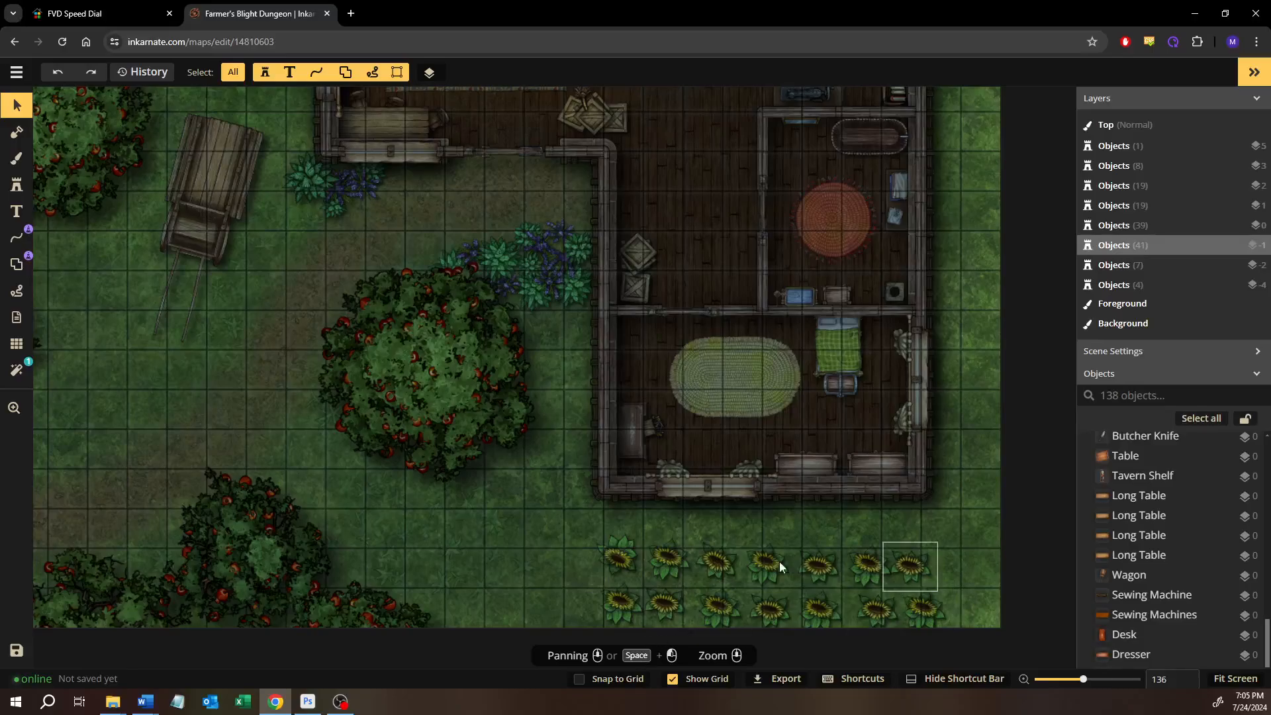
drag(388, 437, 635, 607)
scroll(635, 606, up, 1)
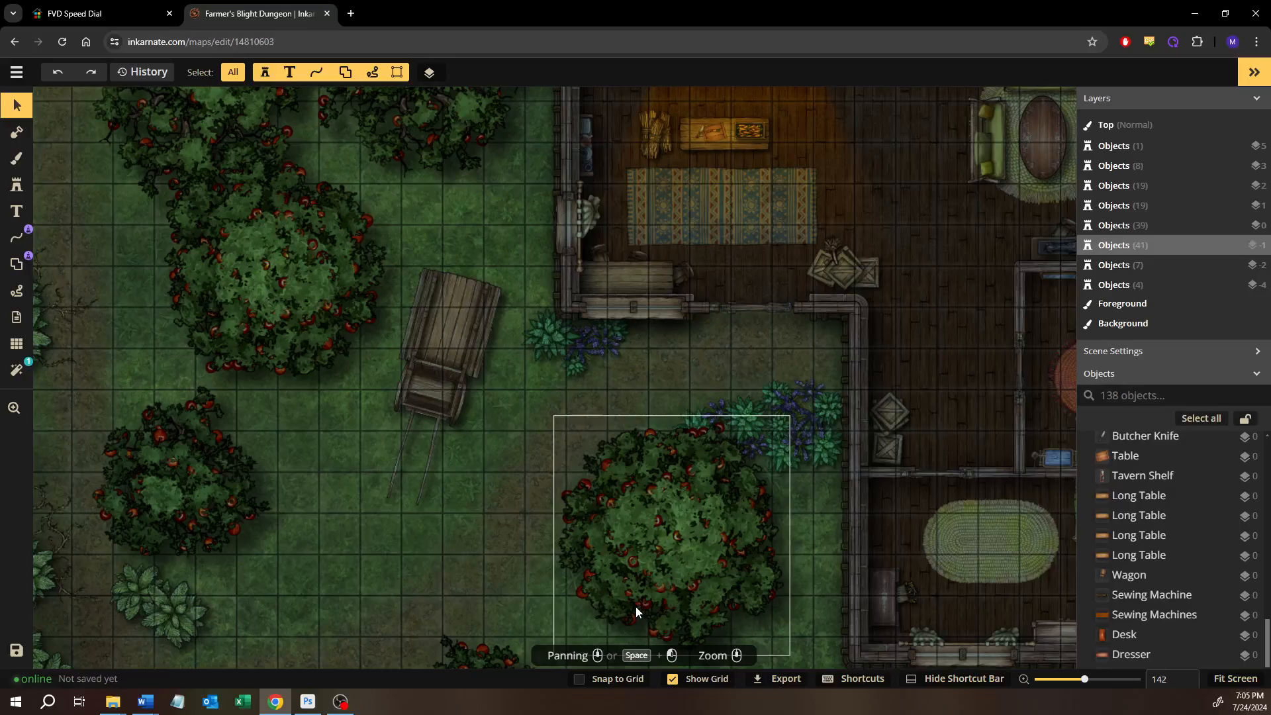
Examine the orchard, the fence line and the dark pit in the plowed field
drag(352, 307, 471, 513)
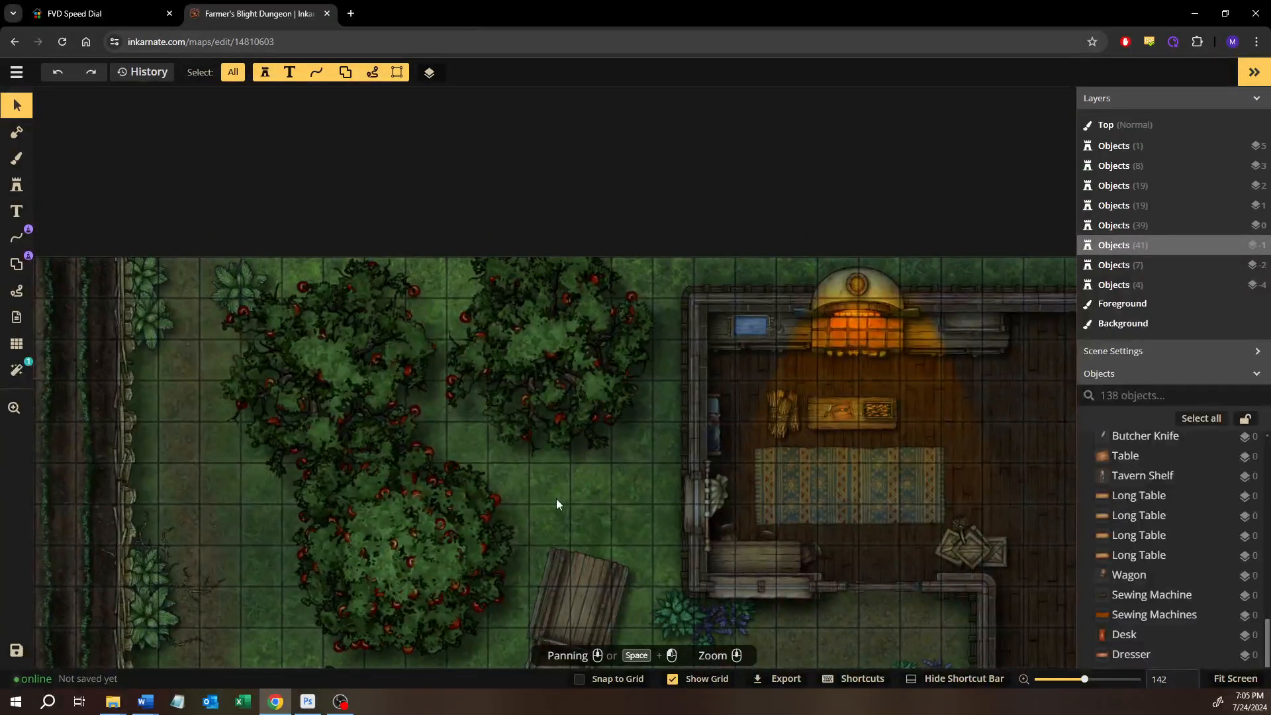
drag(556, 505, 737, 397)
drag(411, 470, 624, 325)
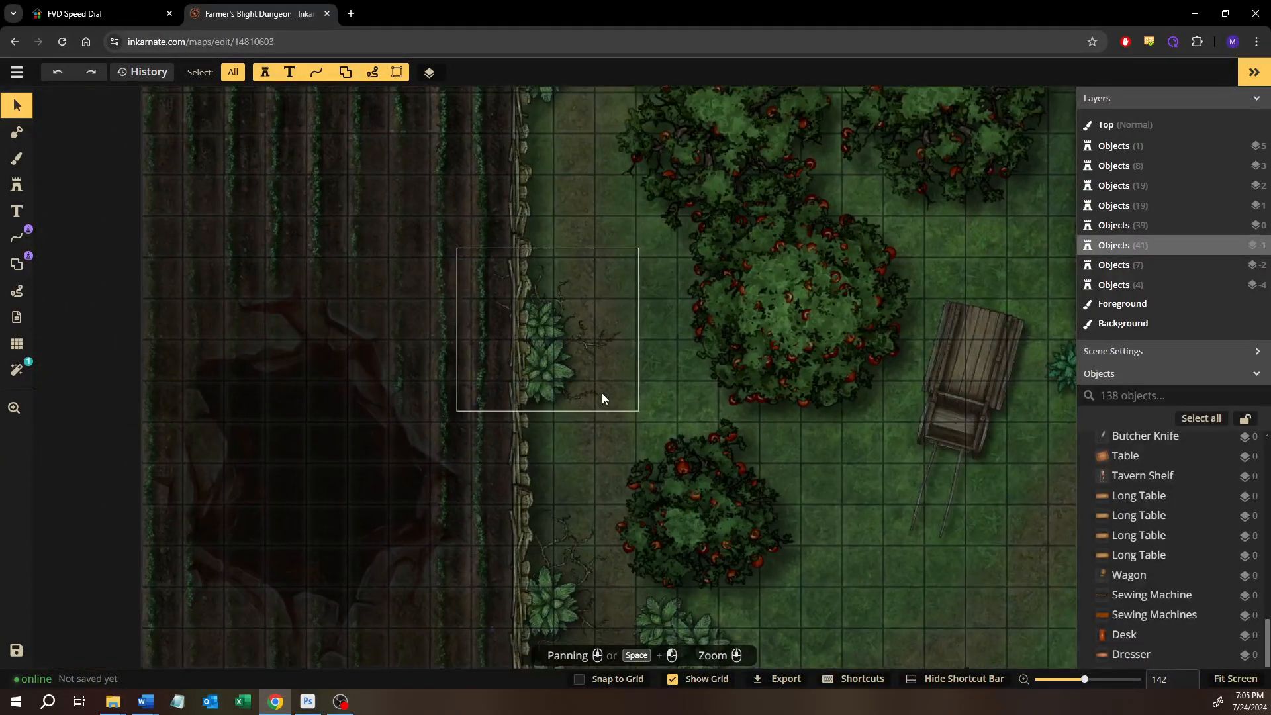
drag(558, 415, 616, 343)
drag(453, 396, 454, 355)
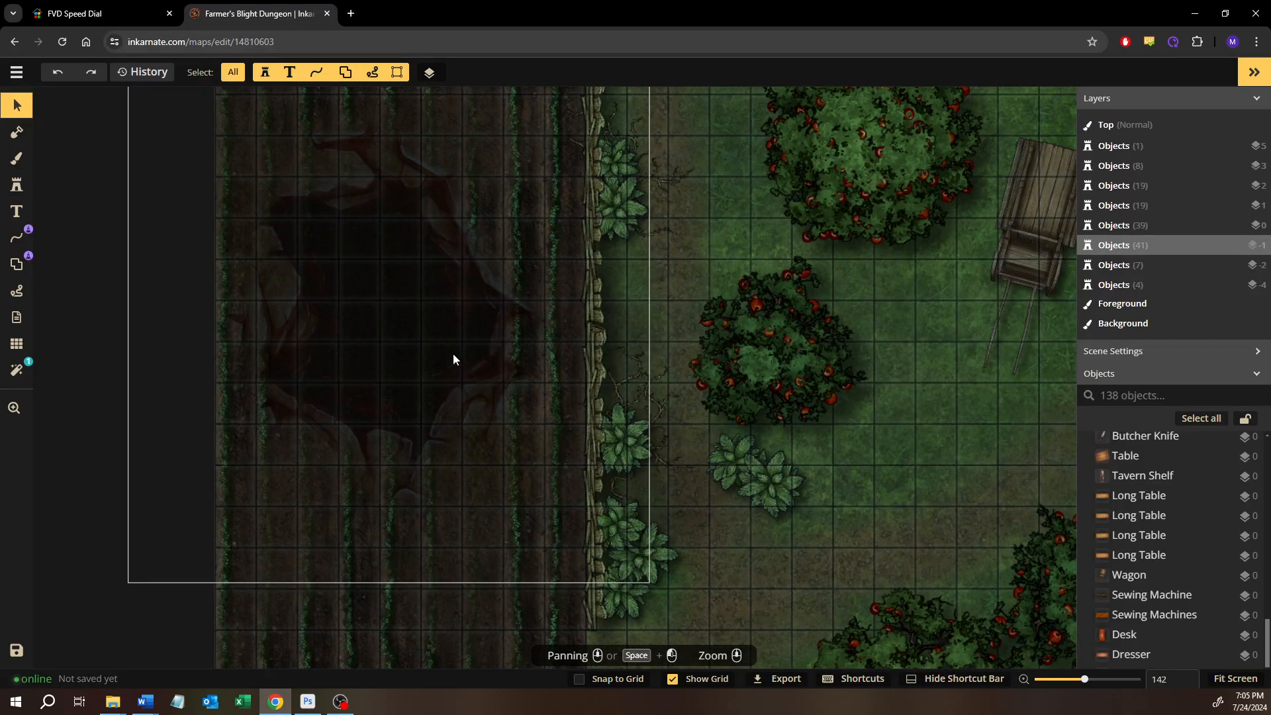
scroll(483, 351, down, 2)
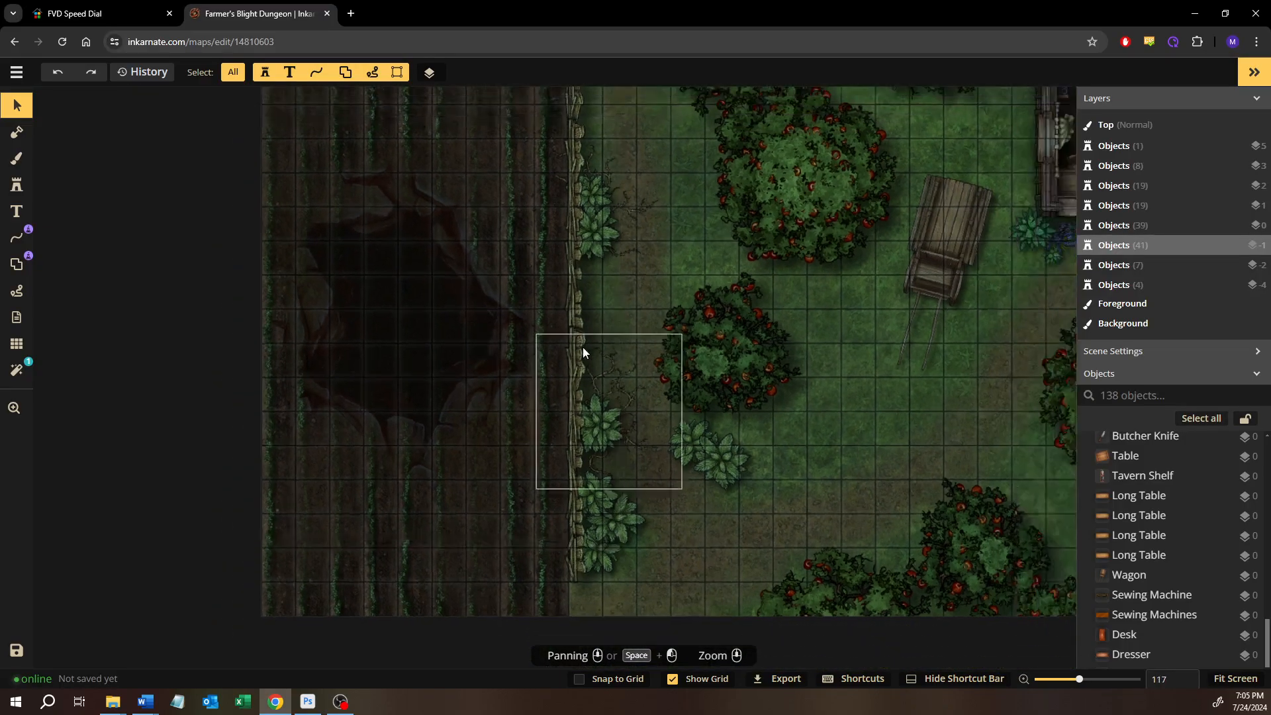
drag(563, 352, 385, 428)
drag(617, 411, 510, 515)
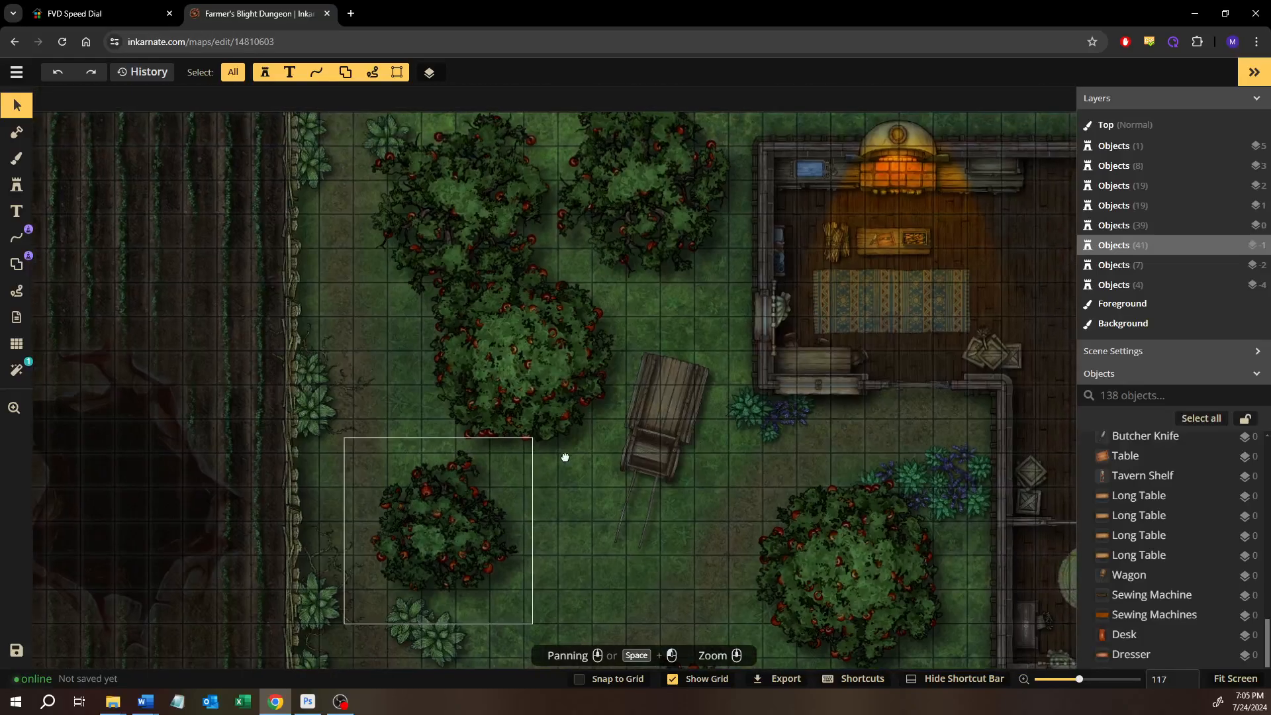
Turn off the display of the map's filters and hide the grid
drag(565, 458, 650, 383)
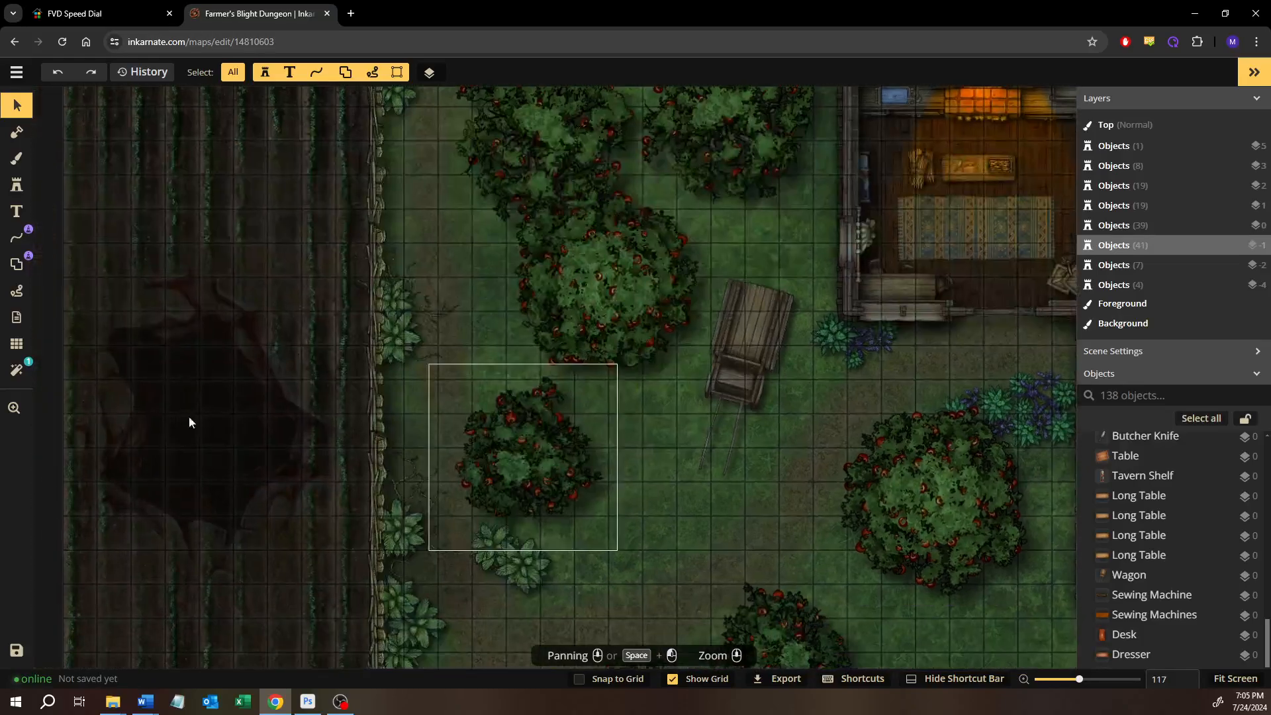
click(17, 370)
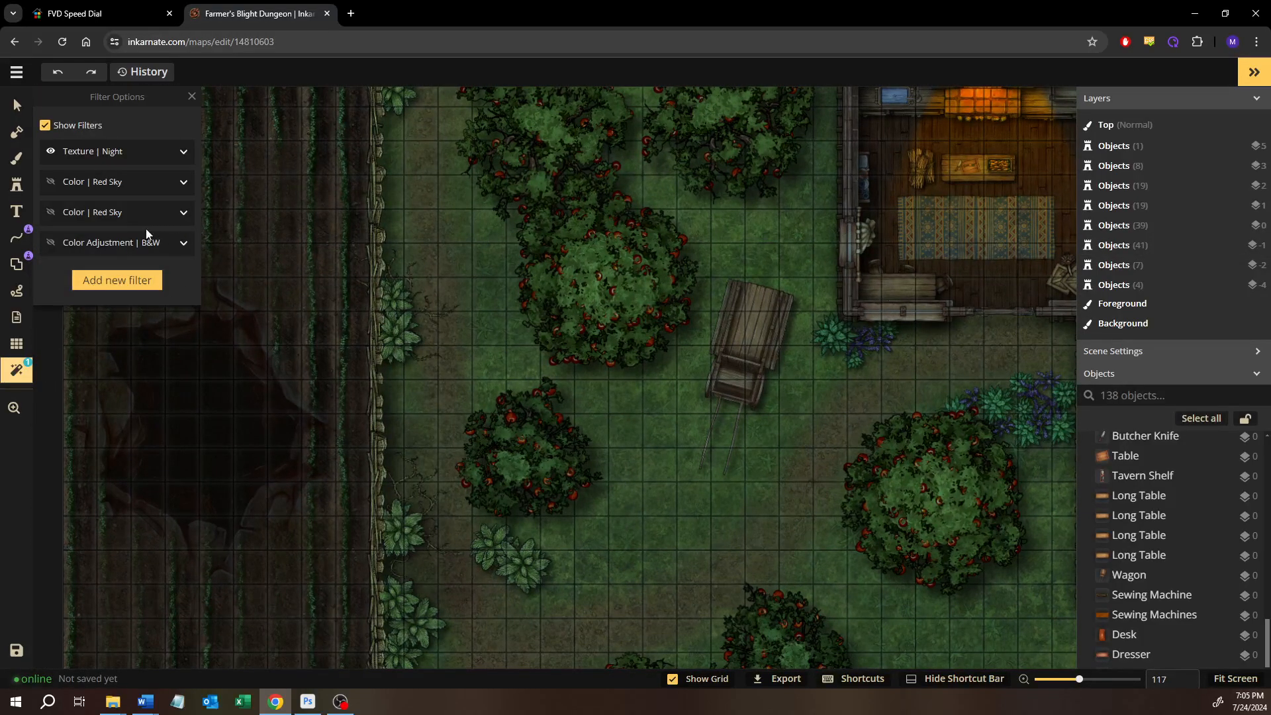
click(52, 131)
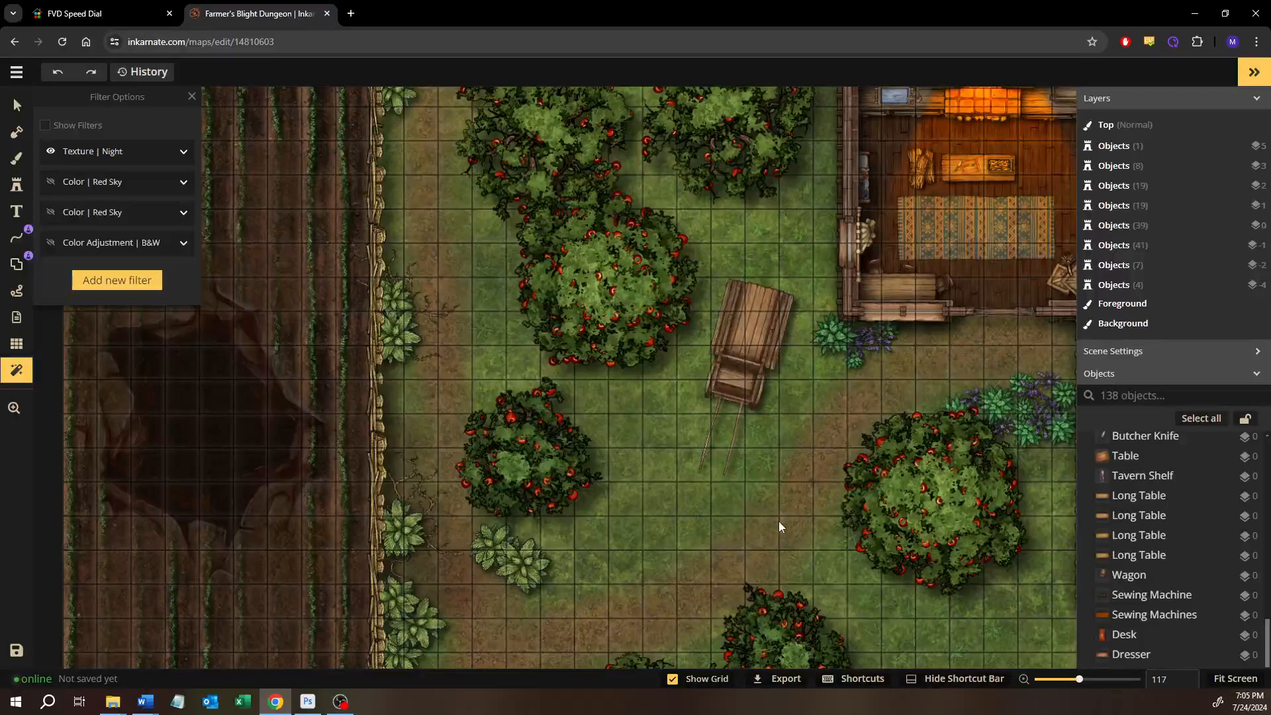
click(699, 682)
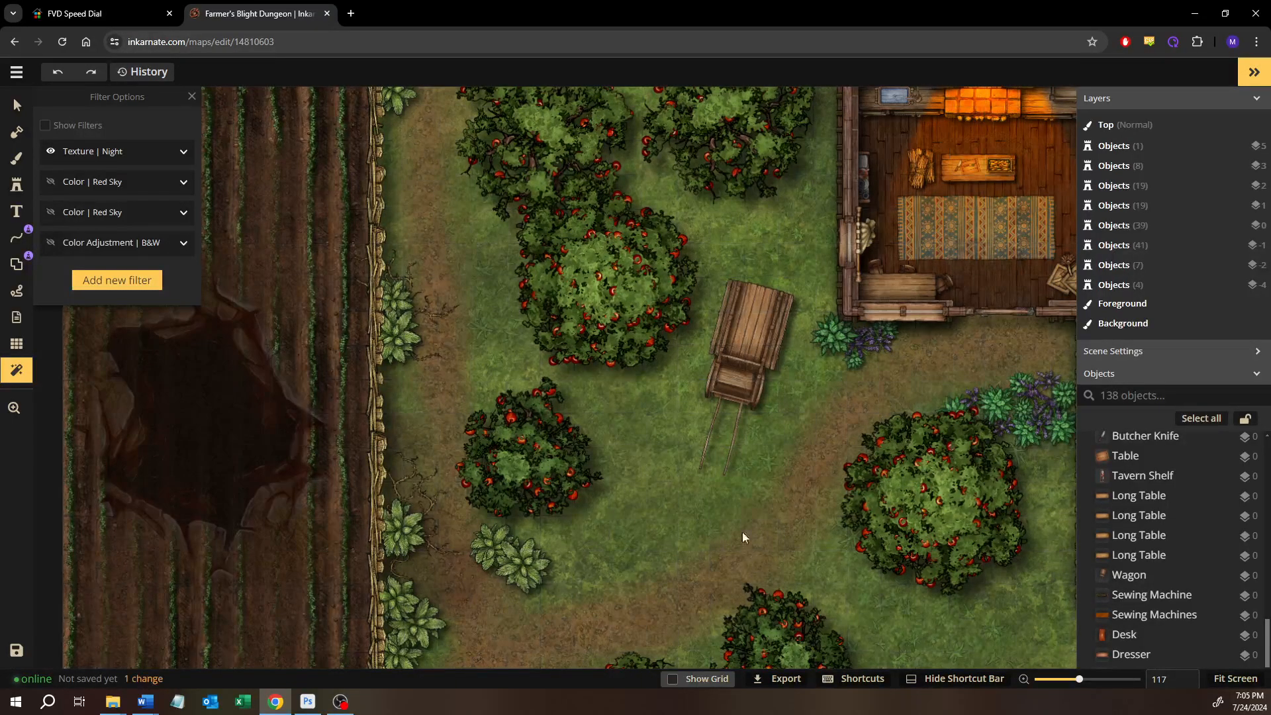
scroll(726, 506, down, 2)
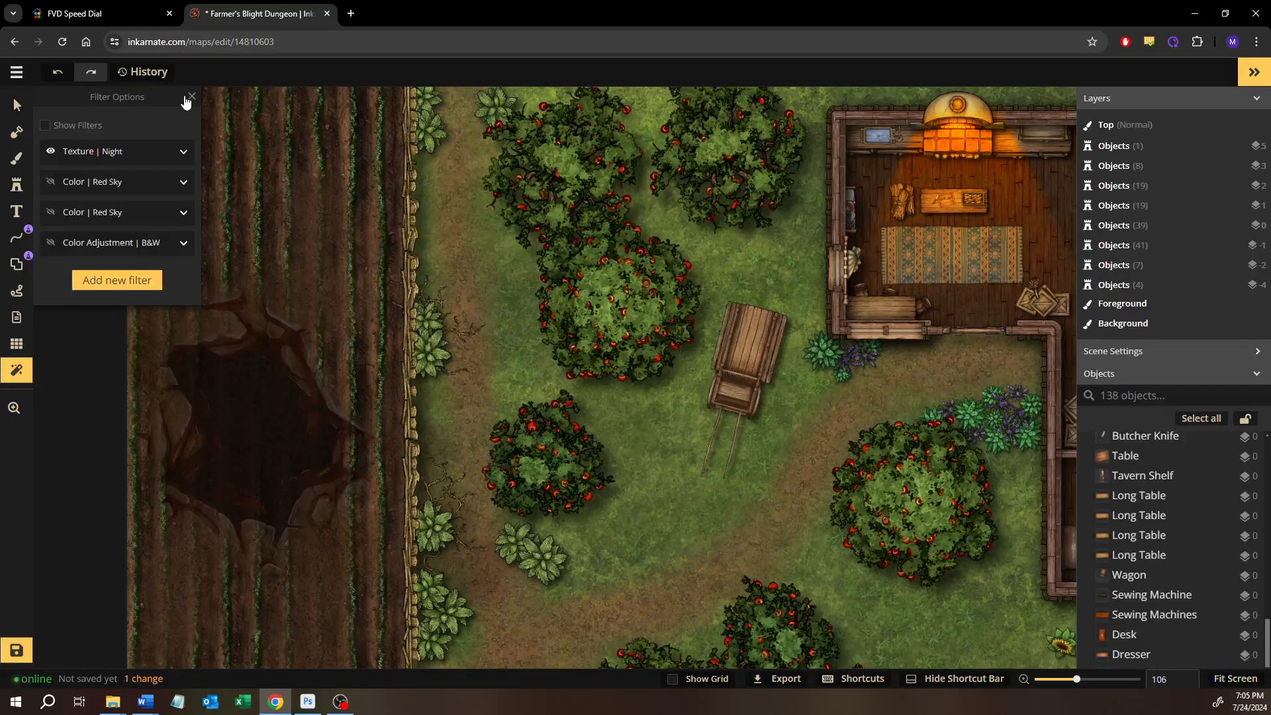
click(191, 96)
Review the unfiltered farmhouse rooms, sunflower rows, apple trees, dirt path and fence line
drag(653, 462, 416, 500)
drag(685, 503, 411, 318)
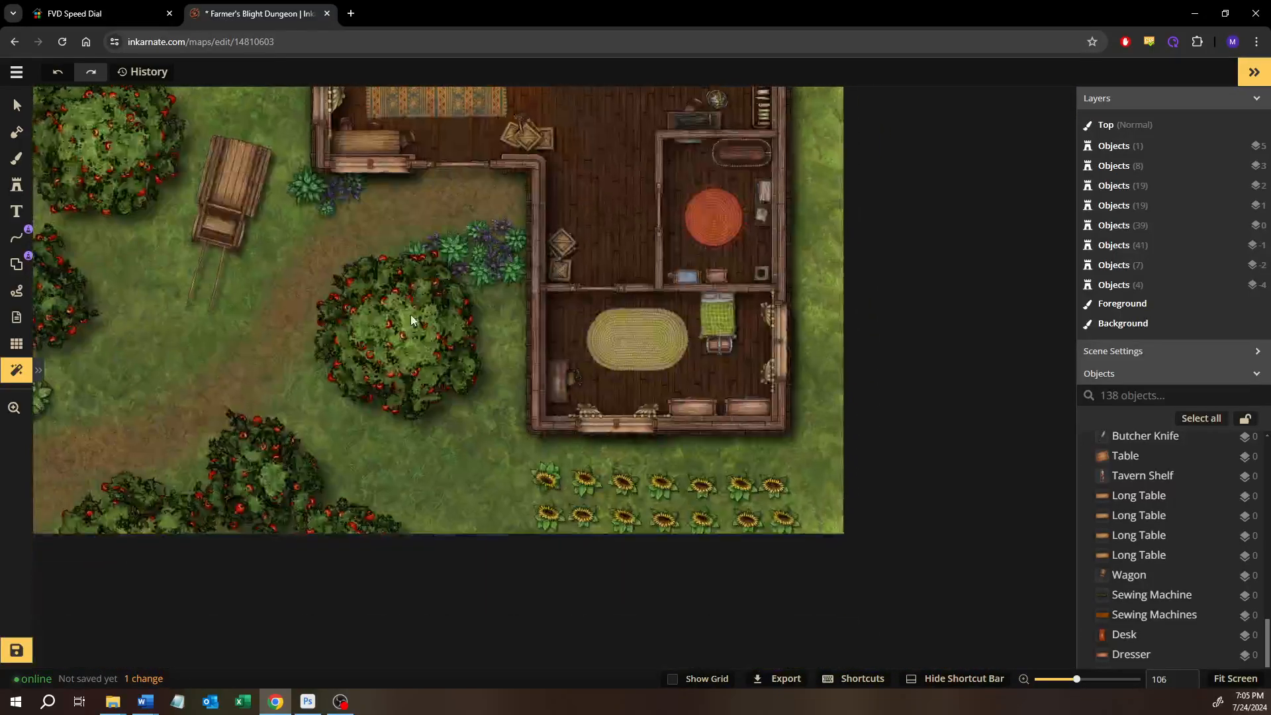
drag(445, 408, 681, 431)
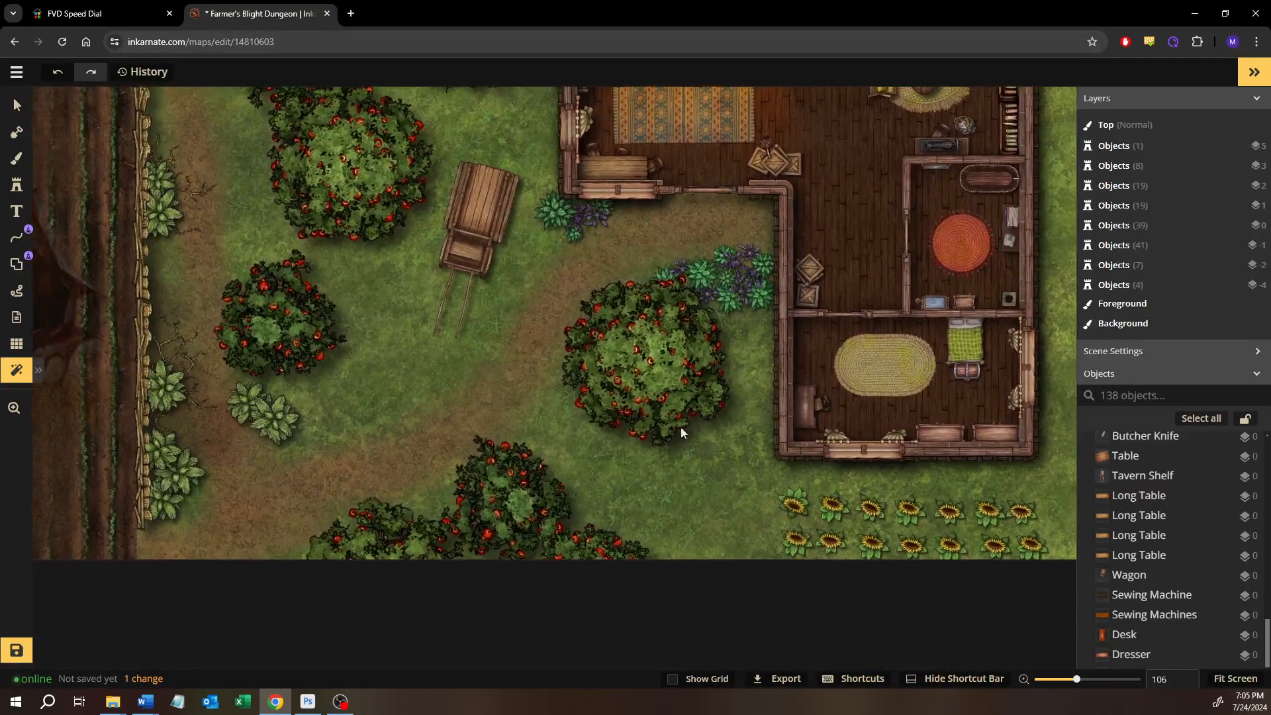
drag(305, 420, 479, 400)
drag(405, 451, 506, 312)
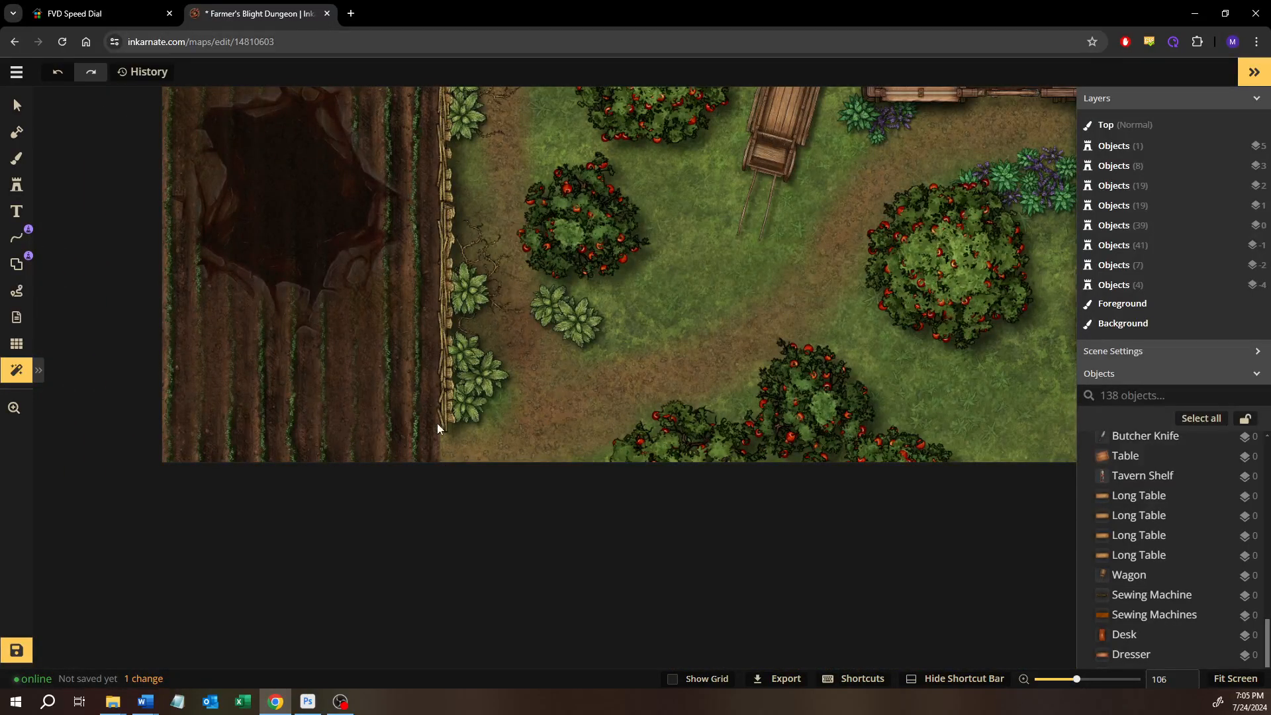
Examine the unfiltered pit in the plowed field up close, including its cracked edges and dark center
scroll(393, 411, up, 5)
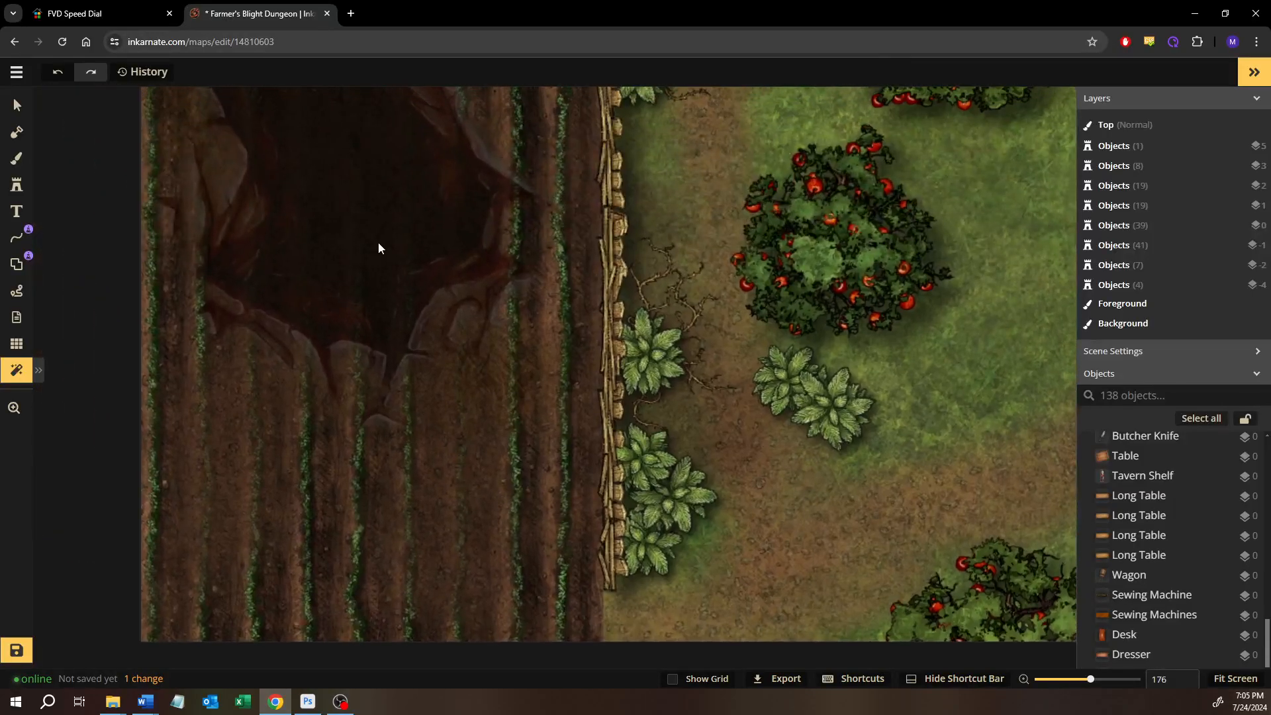
drag(390, 285, 448, 430)
scroll(549, 364, up, 3)
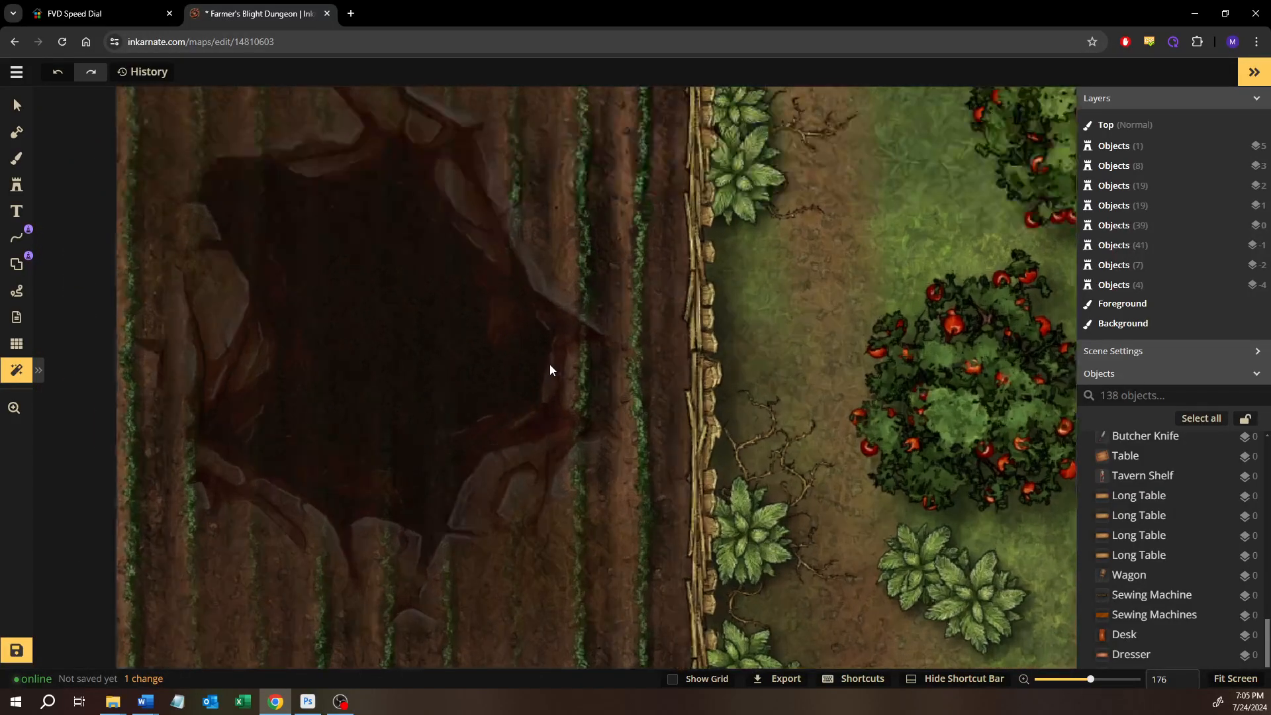
scroll(489, 357, up, 4)
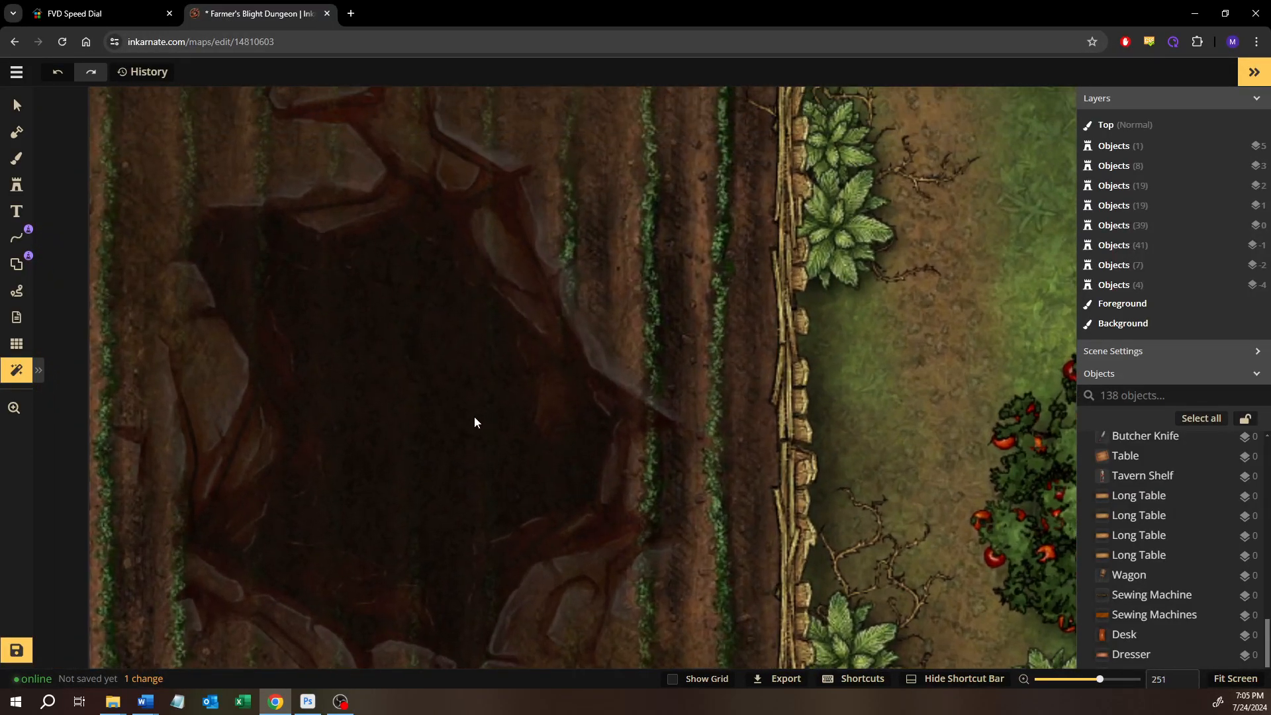
scroll(435, 472, up, 5)
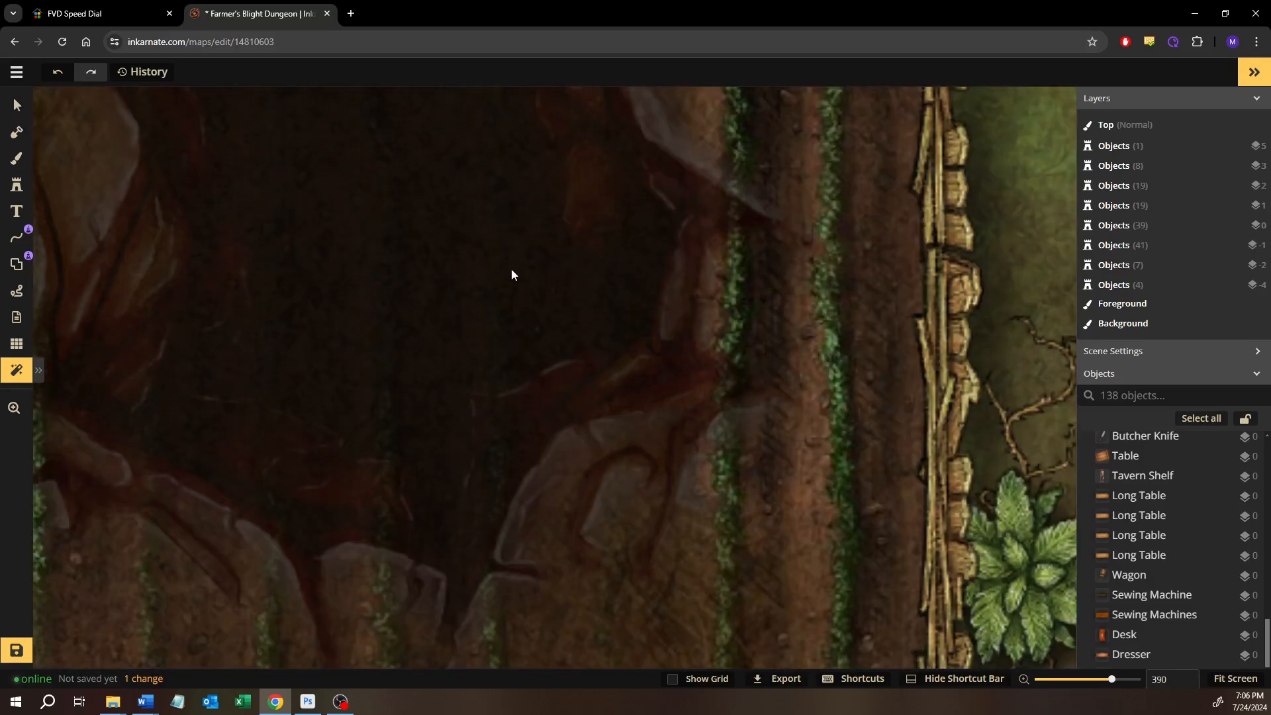
scroll(435, 292, down, 8)
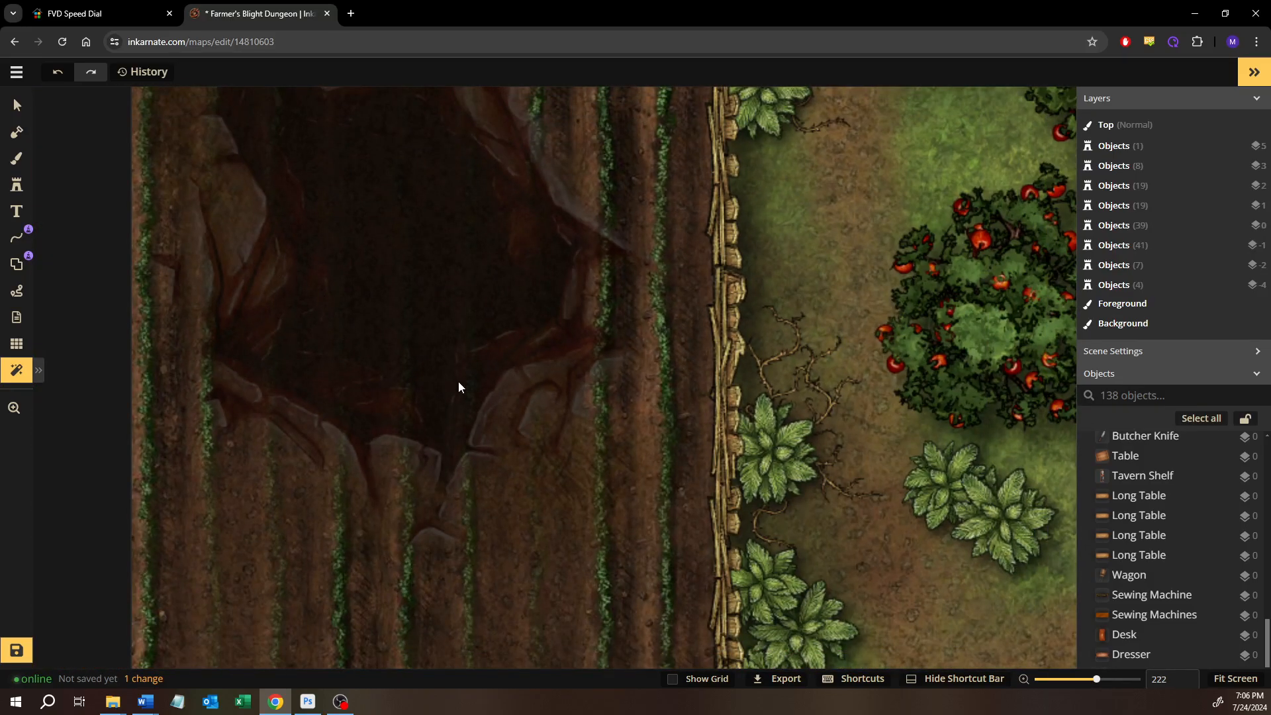
scroll(387, 330, down, 5)
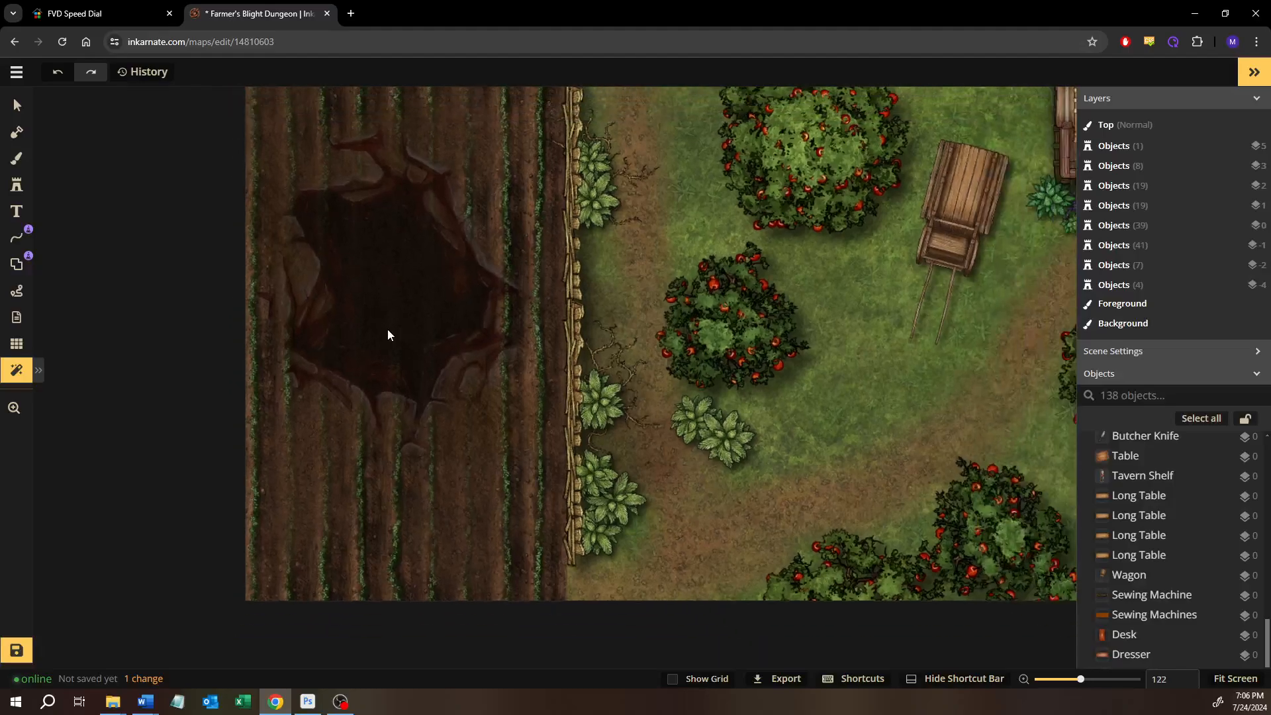
drag(388, 329, 466, 458)
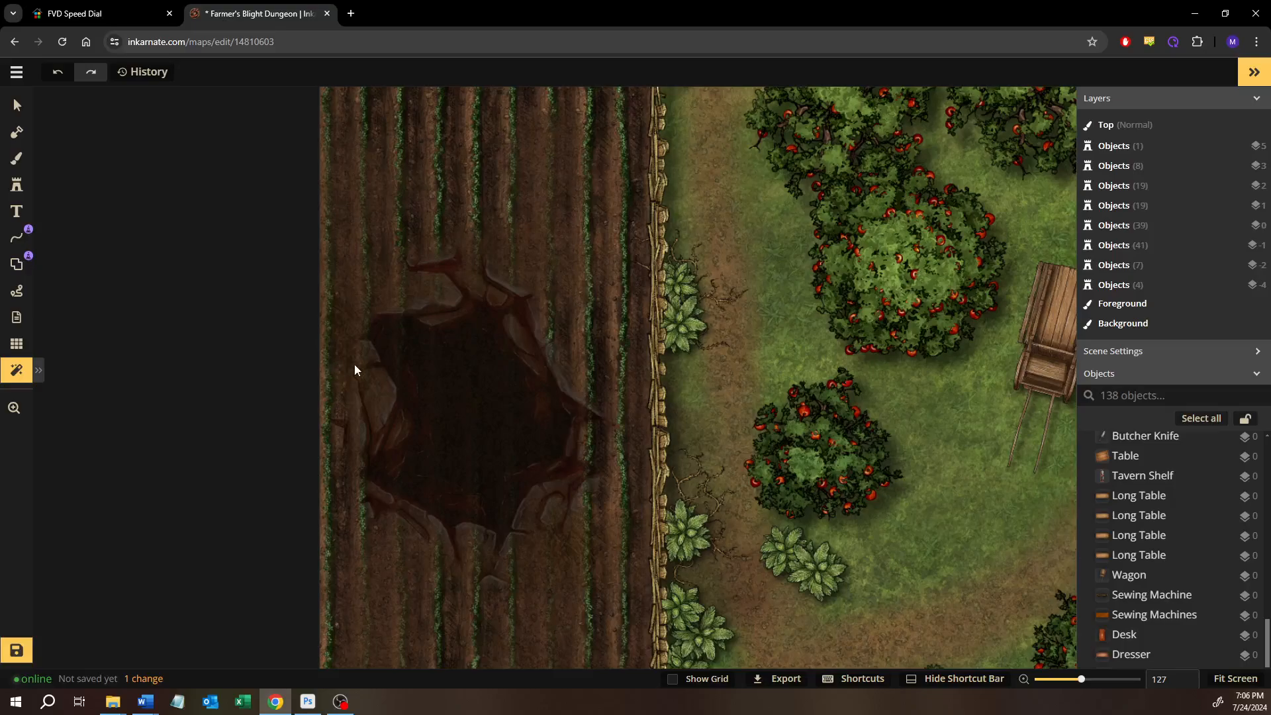
scroll(554, 410, up, 5)
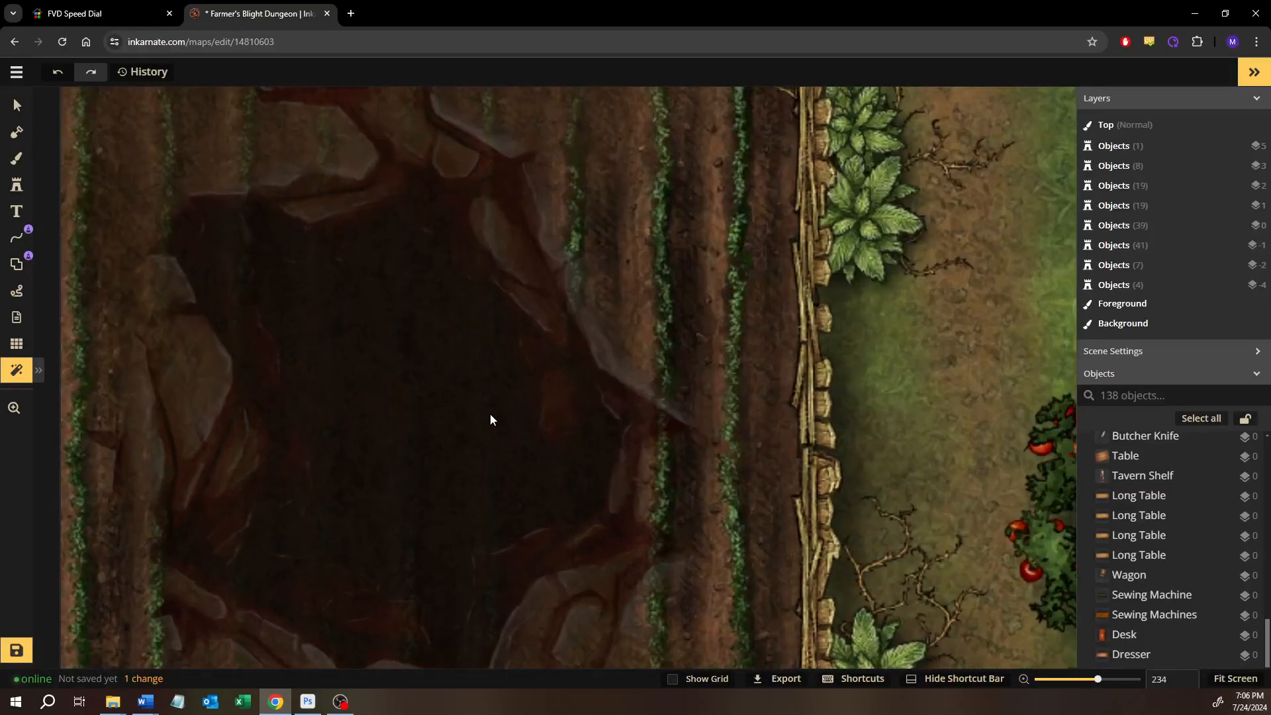
scroll(490, 415, down, 5)
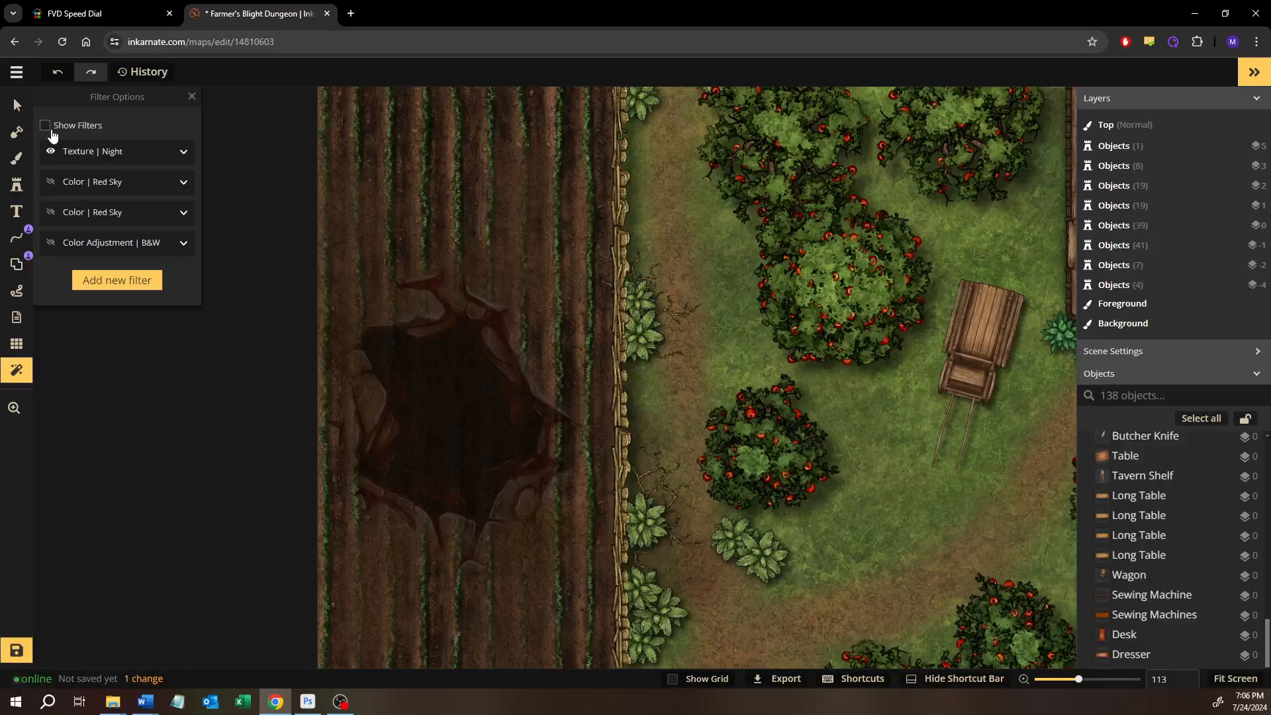
Compare the field pit with the filters shown and hidden, and inspect its interior at several magnifications
click(46, 126)
click(52, 132)
scroll(438, 372, up, 6)
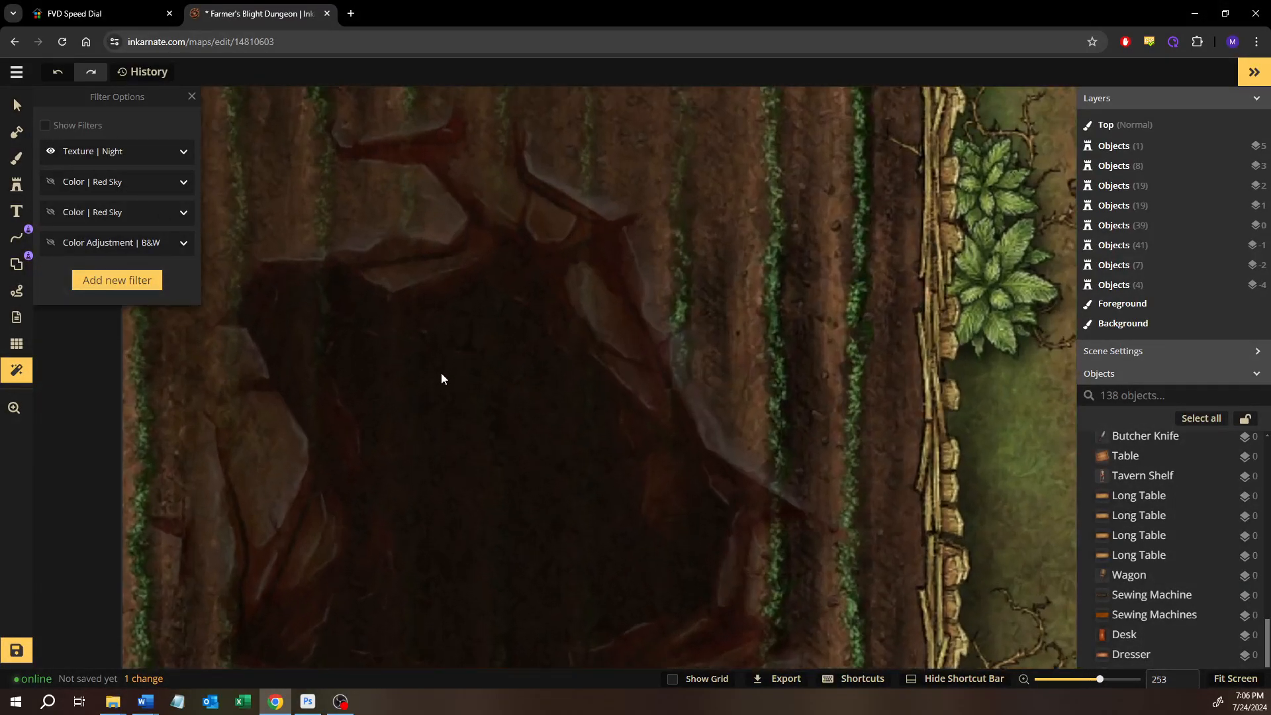
scroll(441, 376, down, 4)
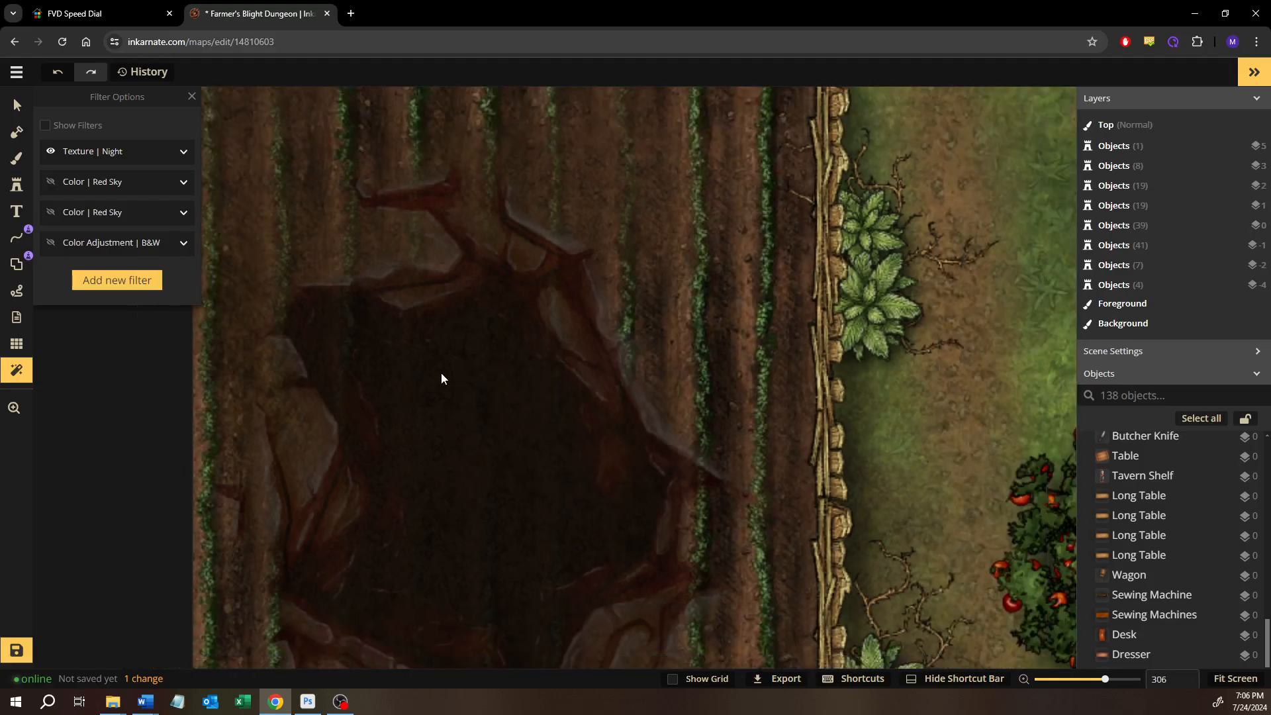
scroll(1147, 470, up, 5)
scroll(1147, 471, down, 2)
Find the Hole stamp among the scene's objects and select it
scroll(1145, 509, up, 10)
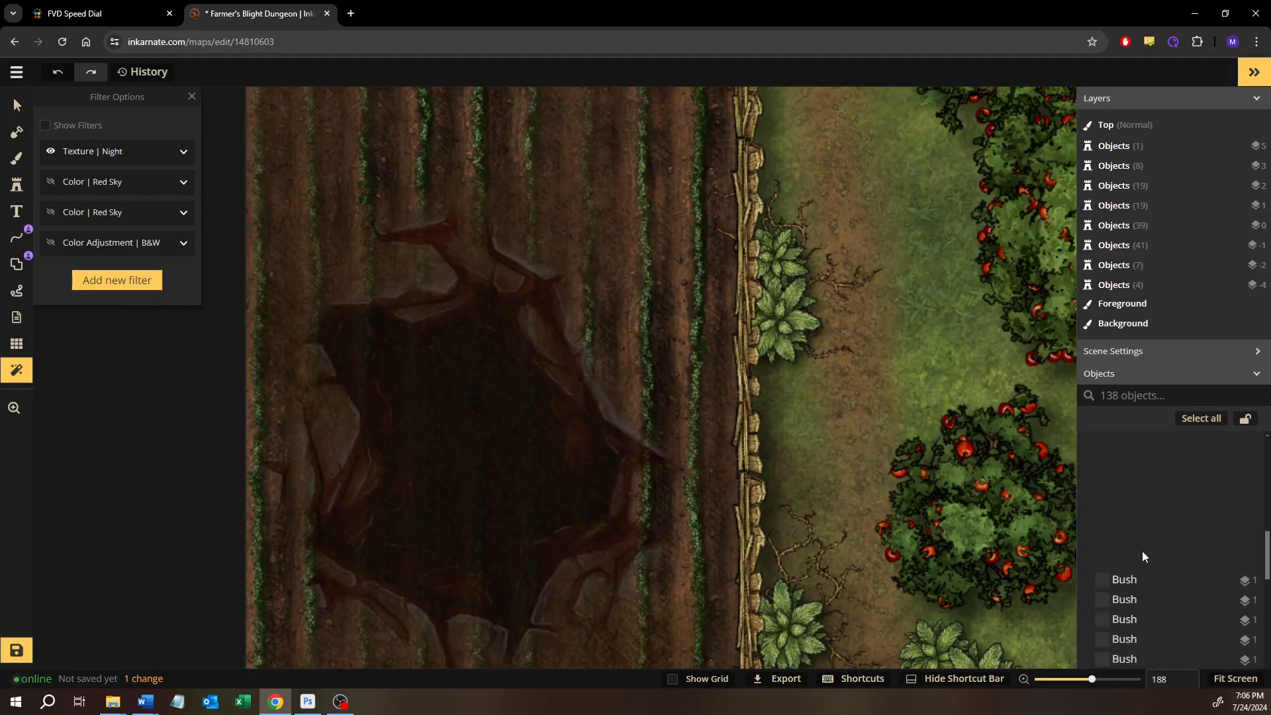
scroll(1144, 567, down, 7)
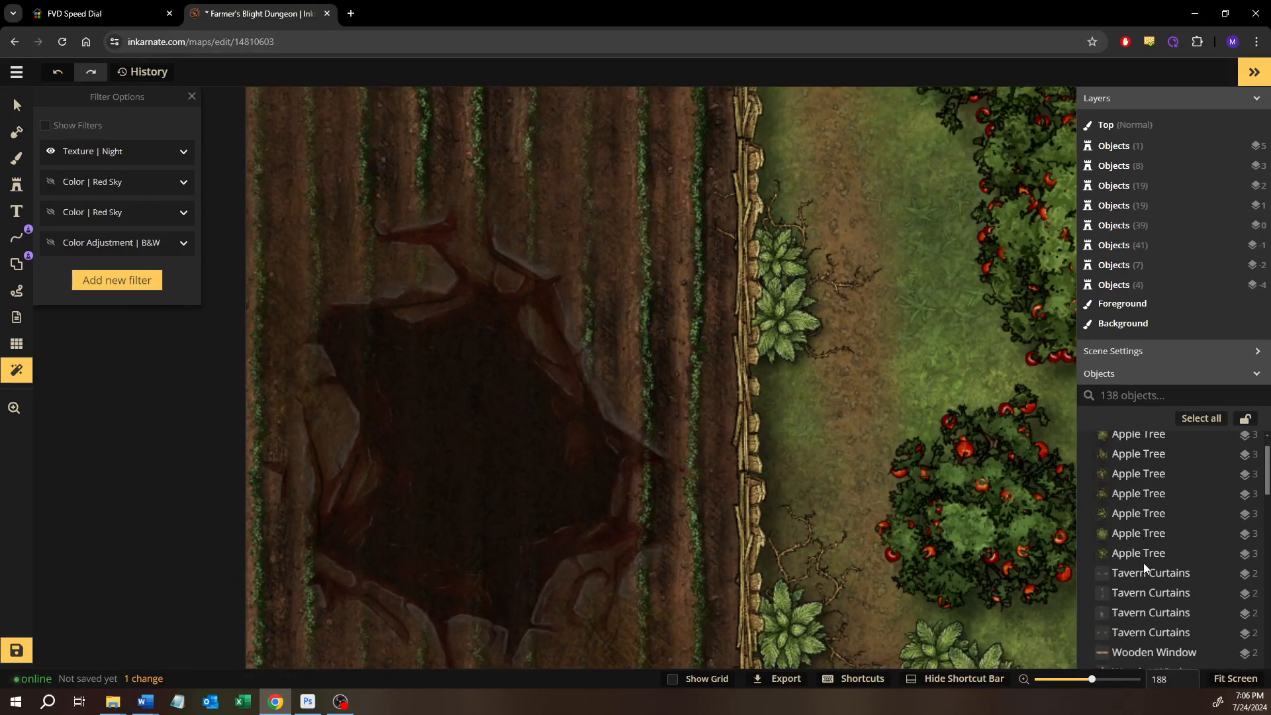
scroll(1145, 568, down, 2)
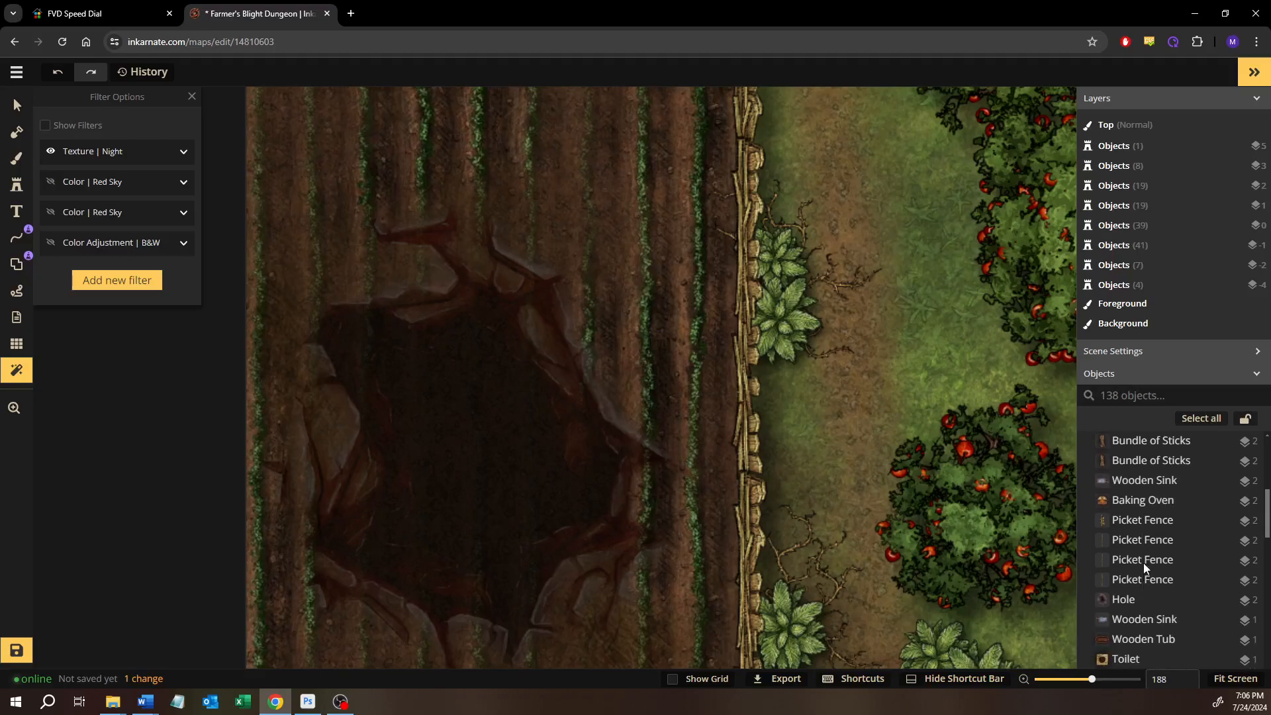
click(1130, 542)
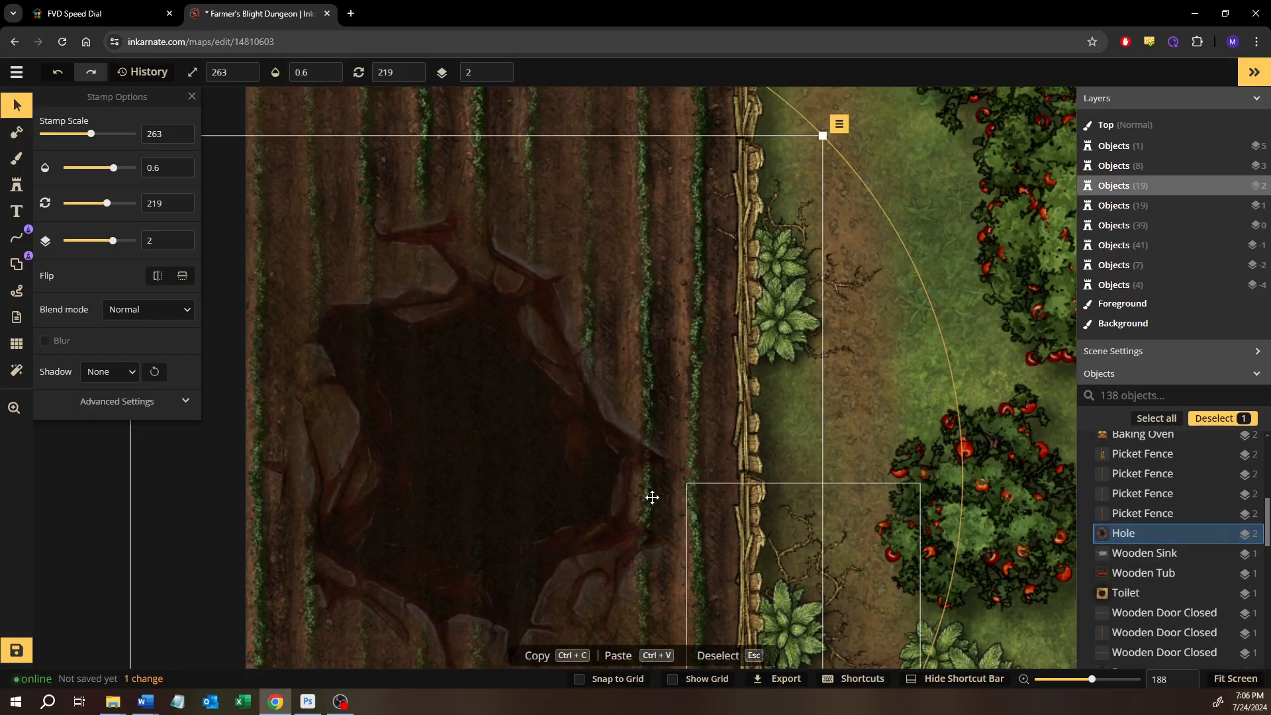
Try the Hole stamp on layer 3 and return it to layer 2
click(151, 239)
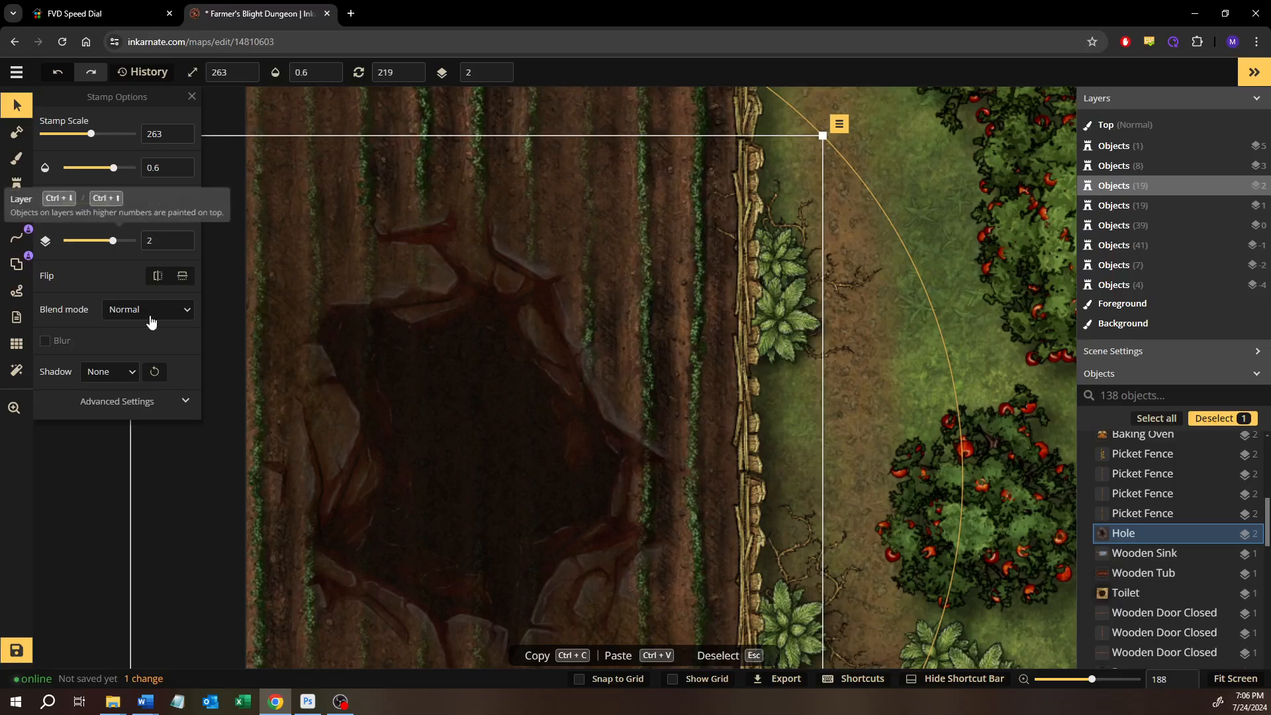
click(182, 237)
click(182, 237)
click(182, 244)
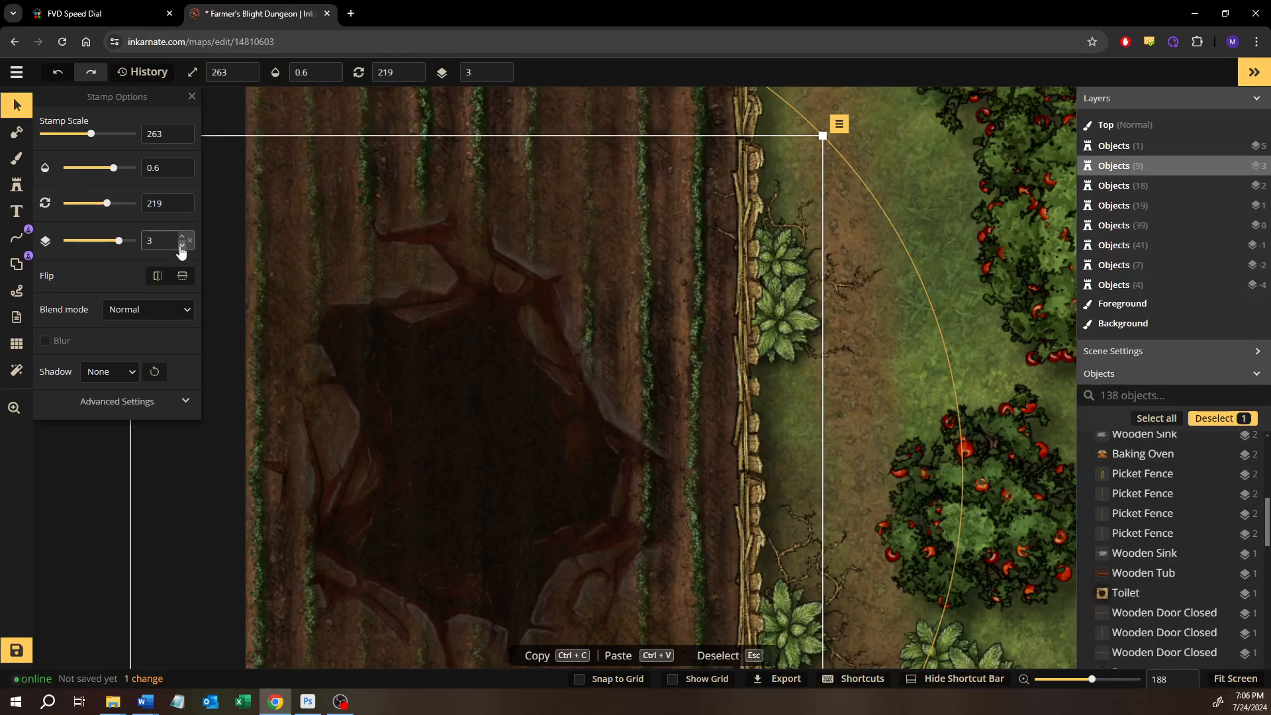
click(182, 245)
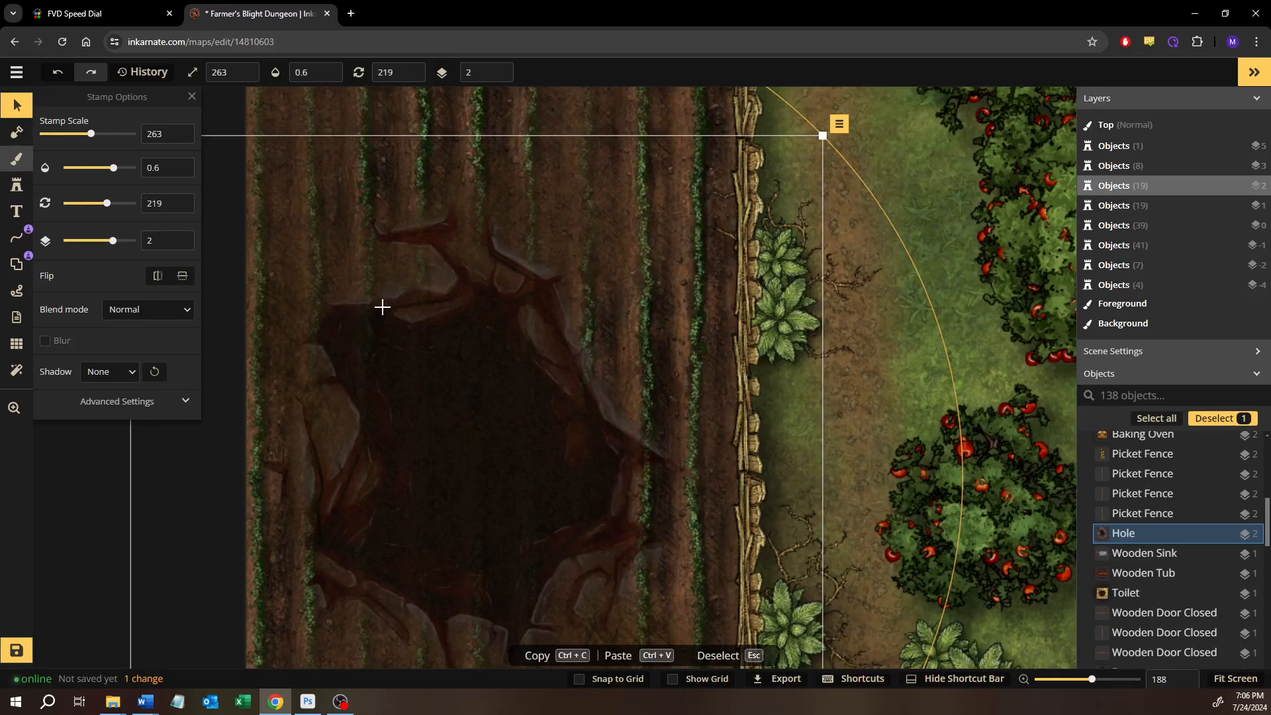
Erase the Top brush layer over the field pit with a round brush of size 80
key(b)
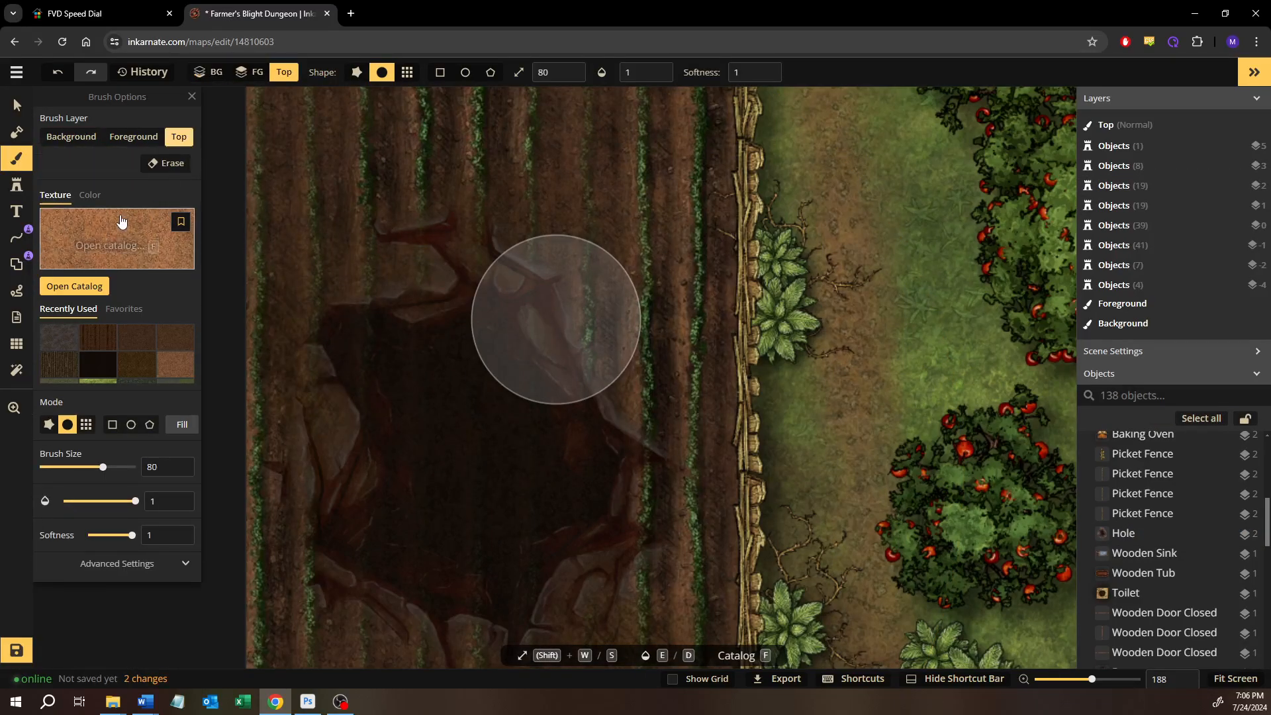
click(171, 163)
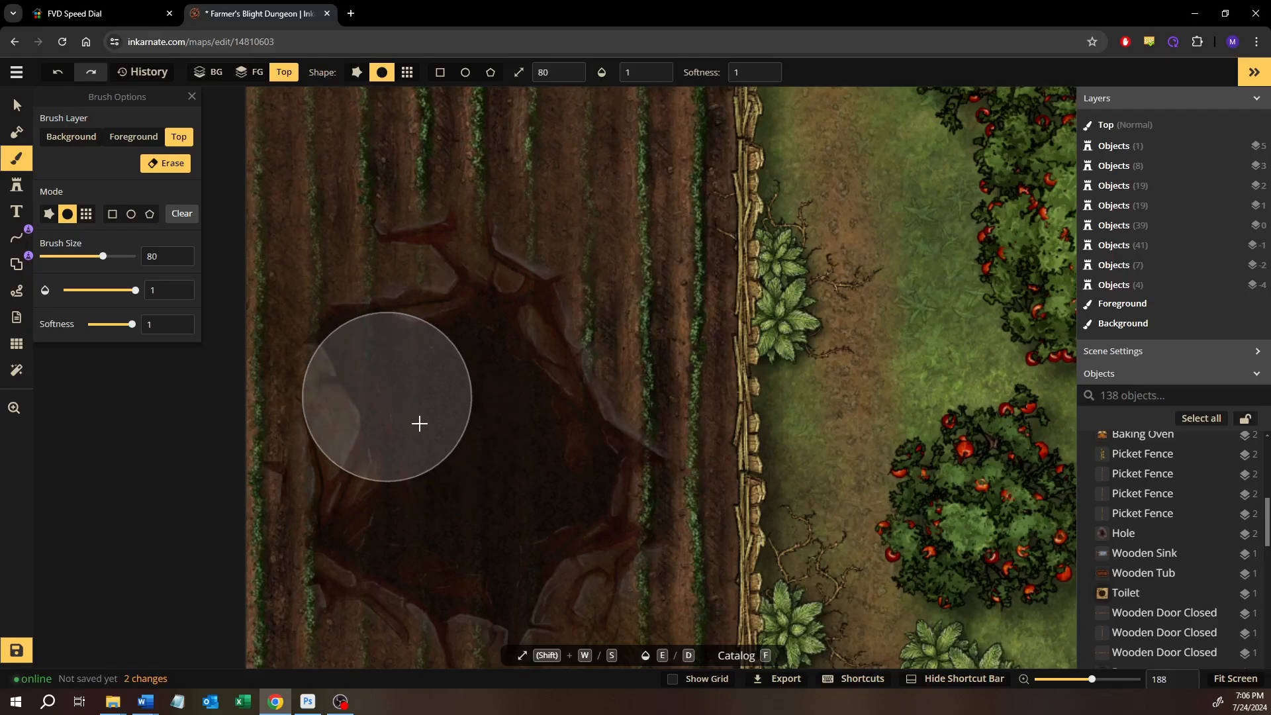
mouse_move(438, 437)
mouse_down()
mouse_move(412, 414)
mouse_move(499, 512)
mouse_move(508, 426)
mouse_move(484, 508)
mouse_move(413, 481)
mouse_move(486, 490)
mouse_move(515, 448)
mouse_move(480, 484)
mouse_up()
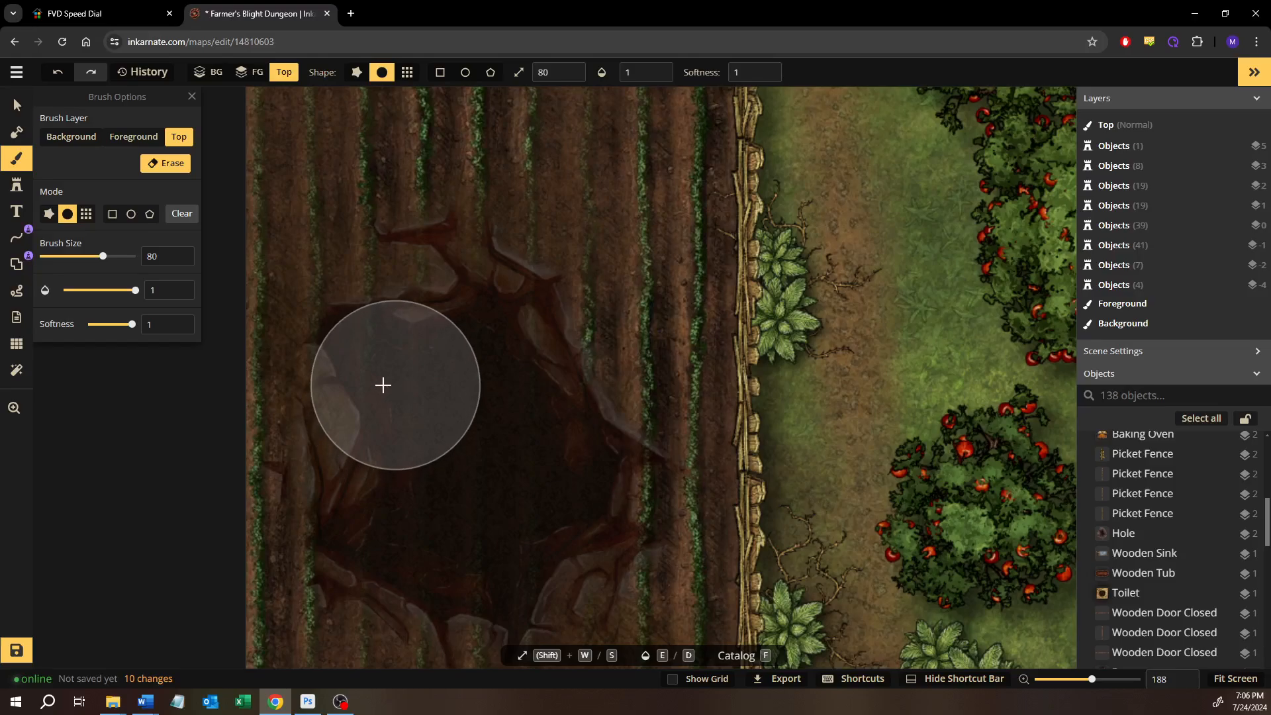
Try to subtract the mask inside the field pit with a size 30 mask brush
click(71, 137)
click(17, 132)
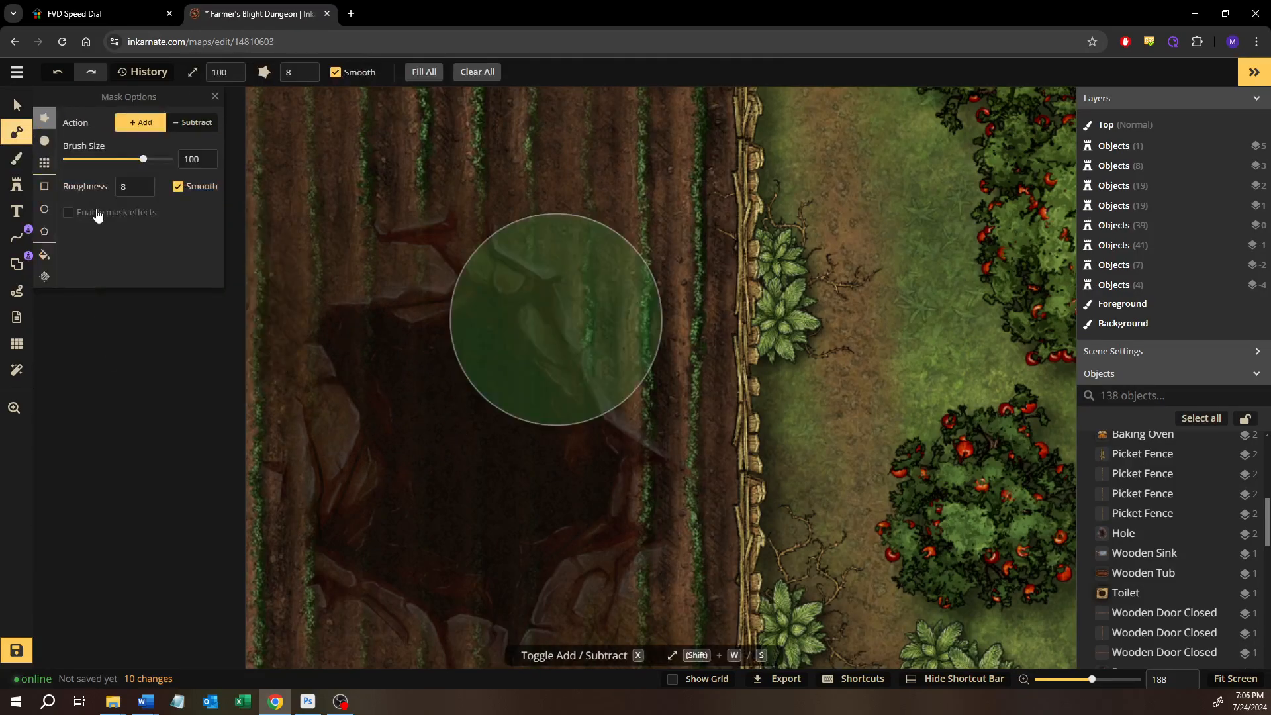
click(182, 123)
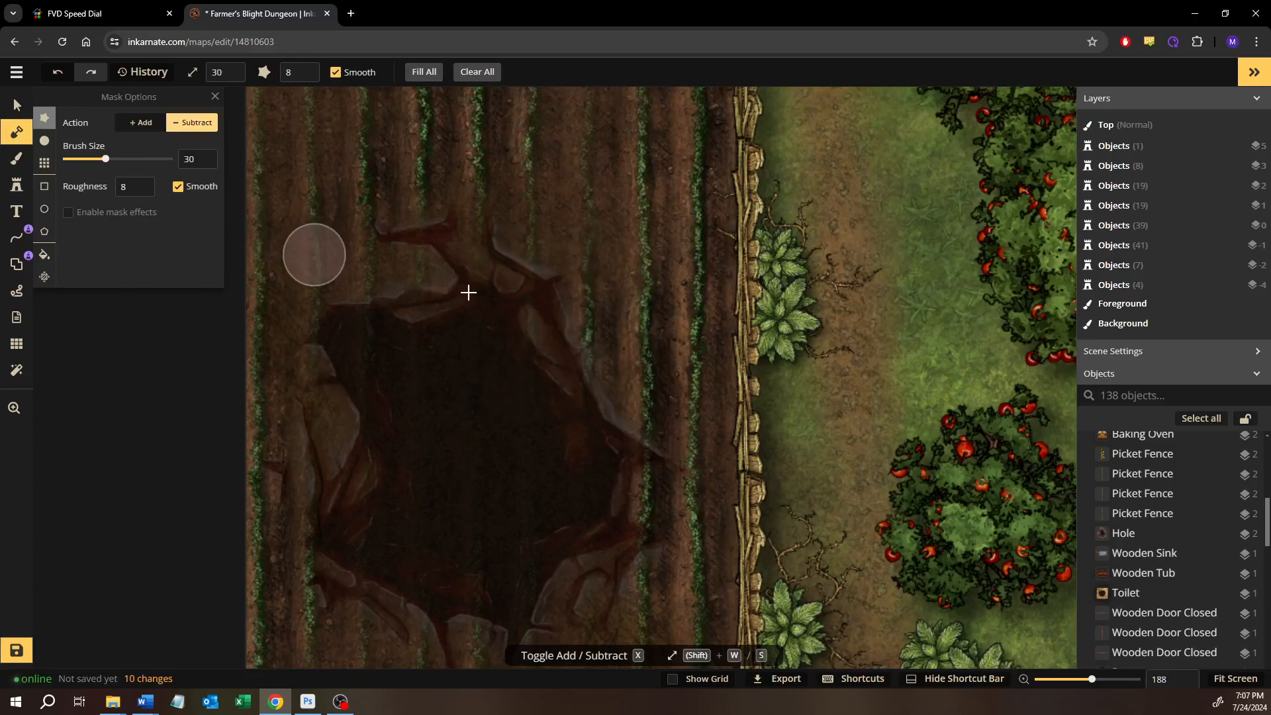
mouse_move(415, 421)
mouse_down()
mouse_move(360, 354)
mouse_move(405, 431)
mouse_move(436, 379)
mouse_move(376, 373)
mouse_move(405, 427)
mouse_move(365, 357)
mouse_move(386, 403)
mouse_move(342, 395)
mouse_move(325, 342)
mouse_move(325, 429)
mouse_up()
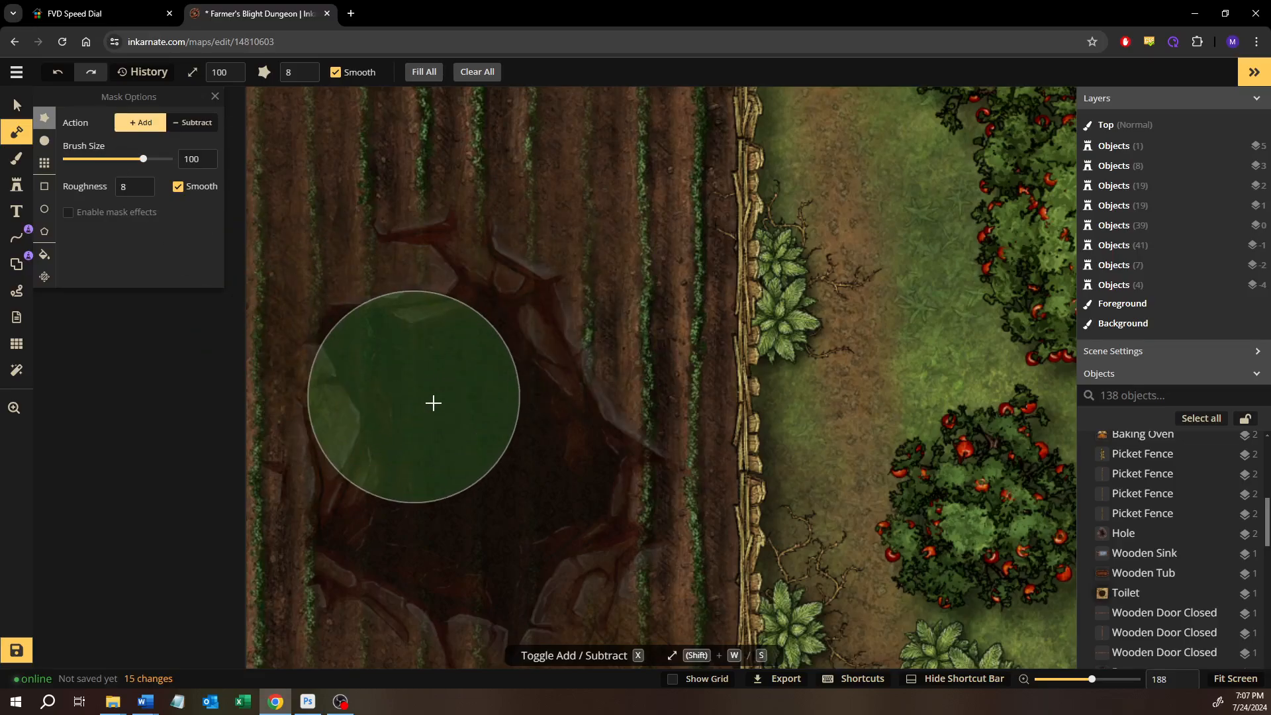
Add mask across the interior of the field pit to lay a dark wood floor, using brush sizes 10 and 30
key(s)
key(s)
key(s)
key(s)
key(s)
key(s)
key(s)
key(s)
key(s)
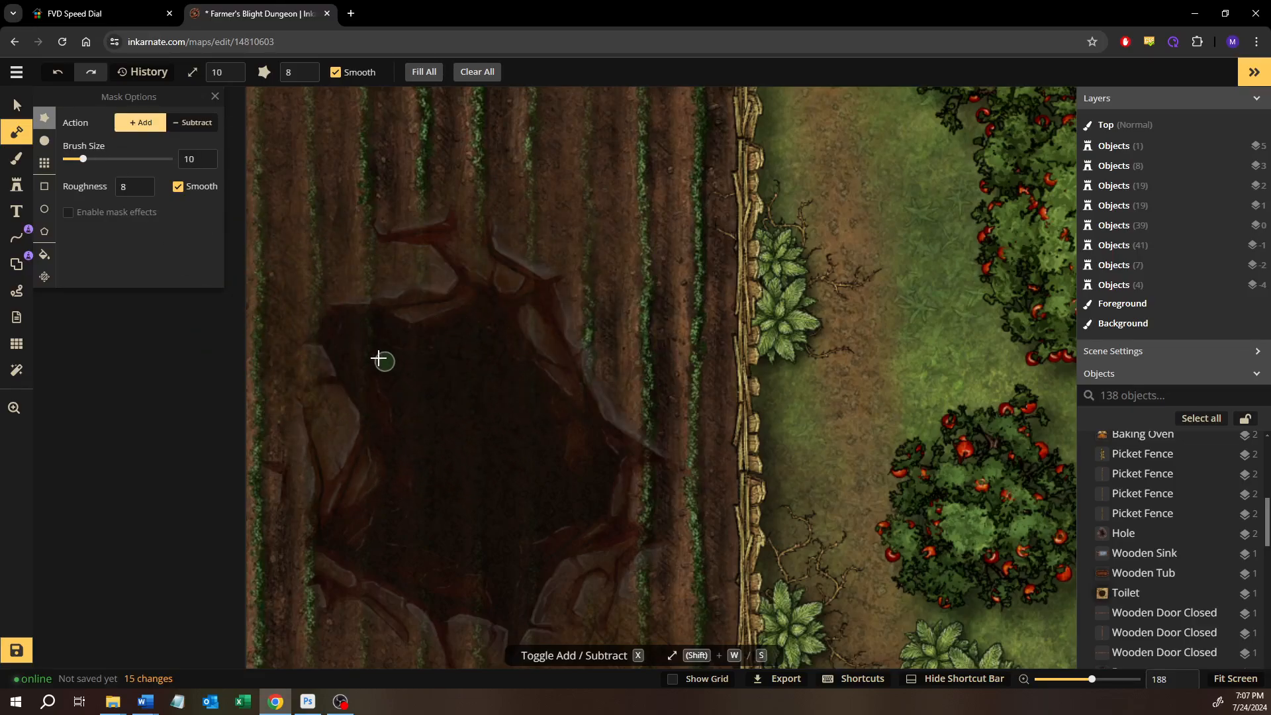
mouse_move(377, 452)
mouse_down()
mouse_move(378, 474)
mouse_move(482, 477)
mouse_move(496, 461)
mouse_up()
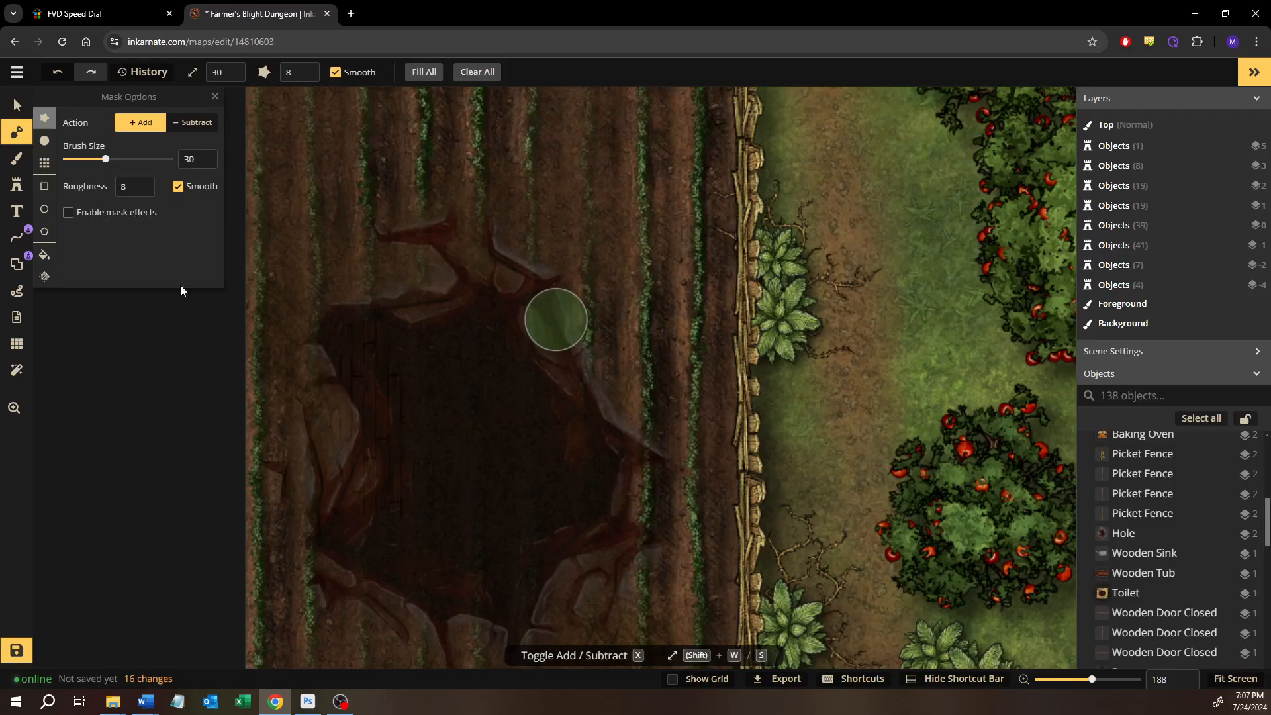
mouse_move(374, 386)
mouse_down()
mouse_move(320, 351)
mouse_move(425, 364)
mouse_move(486, 524)
mouse_move(444, 453)
mouse_move(426, 499)
mouse_move(385, 538)
mouse_move(523, 569)
mouse_move(545, 516)
mouse_move(583, 484)
mouse_move(513, 377)
mouse_move(516, 332)
mouse_move(540, 429)
mouse_move(570, 459)
mouse_move(571, 425)
mouse_move(528, 538)
mouse_move(460, 582)
mouse_move(395, 545)
mouse_move(529, 589)
mouse_move(524, 555)
mouse_up()
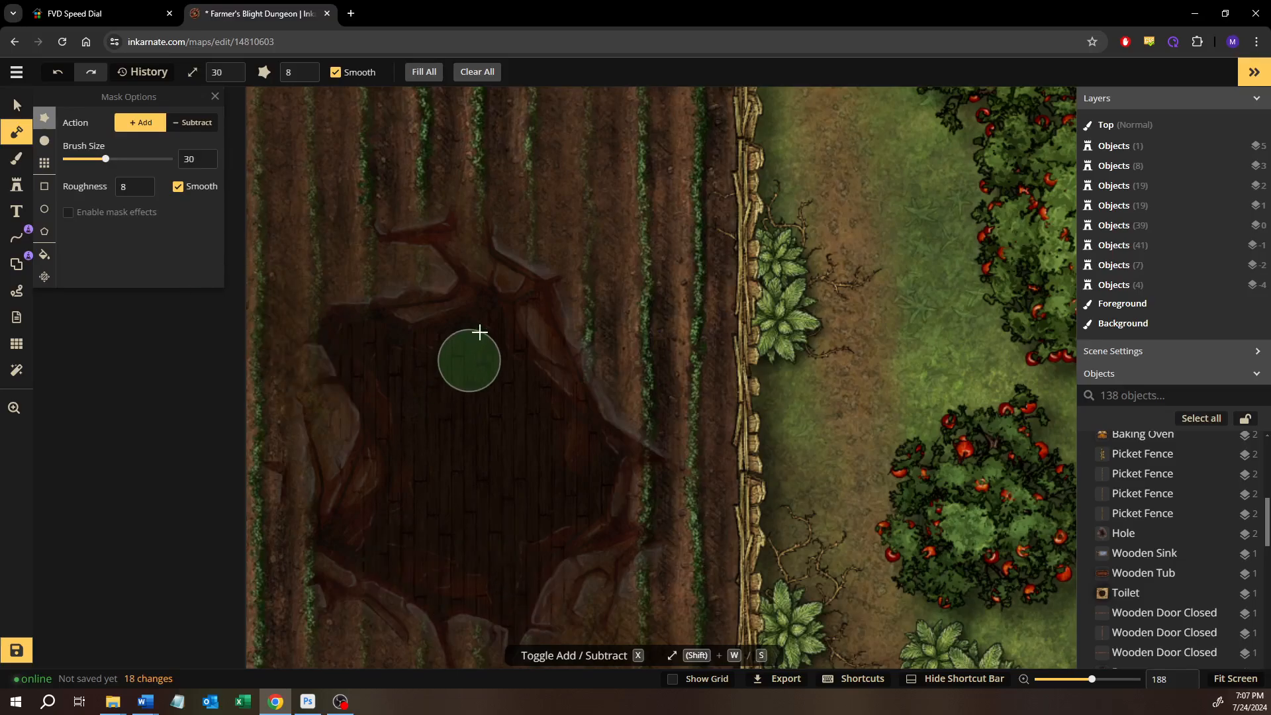
Paint the interior of the field pit on the Foreground layer with the near-black texture, using a round brush of size 80
click(16, 161)
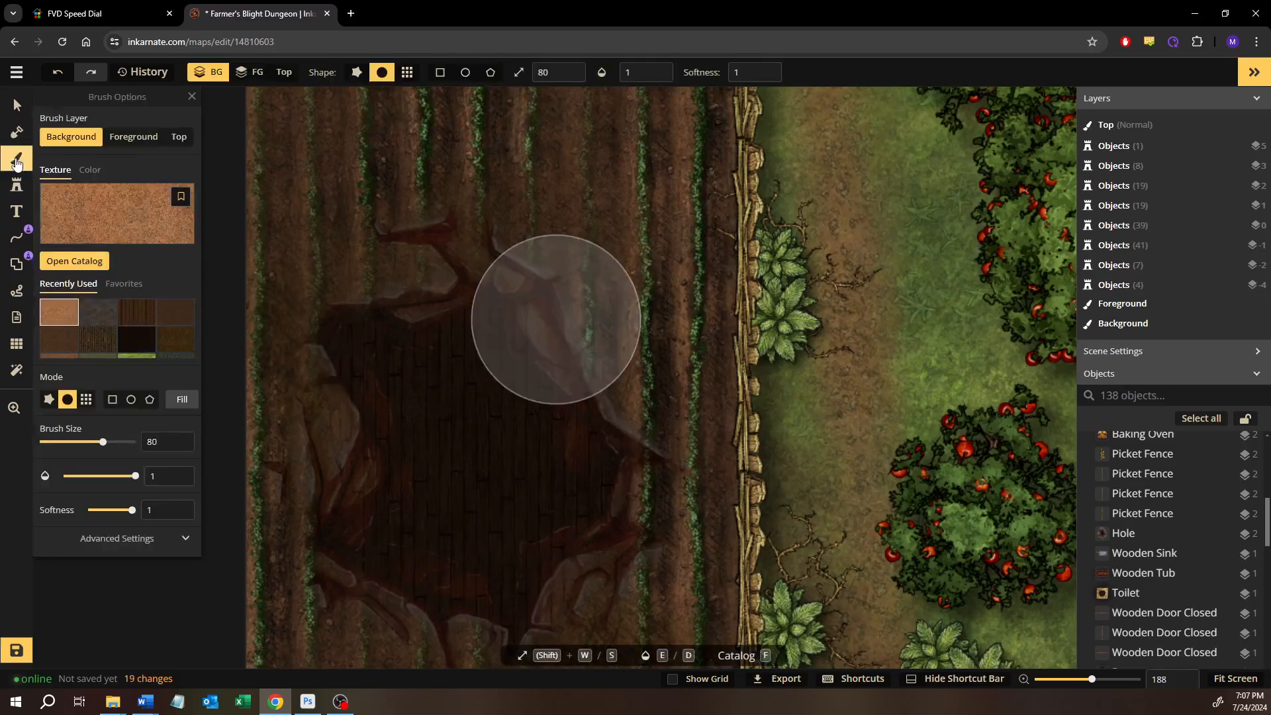
click(134, 137)
click(137, 339)
mouse_move(466, 382)
mouse_down()
mouse_move(394, 447)
mouse_move(390, 523)
mouse_move(441, 538)
mouse_move(489, 442)
mouse_move(581, 497)
mouse_move(561, 530)
mouse_move(456, 530)
mouse_move(344, 335)
mouse_move(544, 373)
mouse_move(554, 558)
mouse_move(530, 590)
mouse_move(410, 459)
mouse_move(387, 378)
mouse_move(542, 308)
mouse_move(591, 574)
mouse_move(594, 466)
mouse_move(516, 308)
mouse_move(371, 396)
mouse_move(496, 541)
mouse_move(651, 497)
mouse_move(582, 563)
mouse_move(446, 581)
mouse_up()
drag(474, 532, 452, 382)
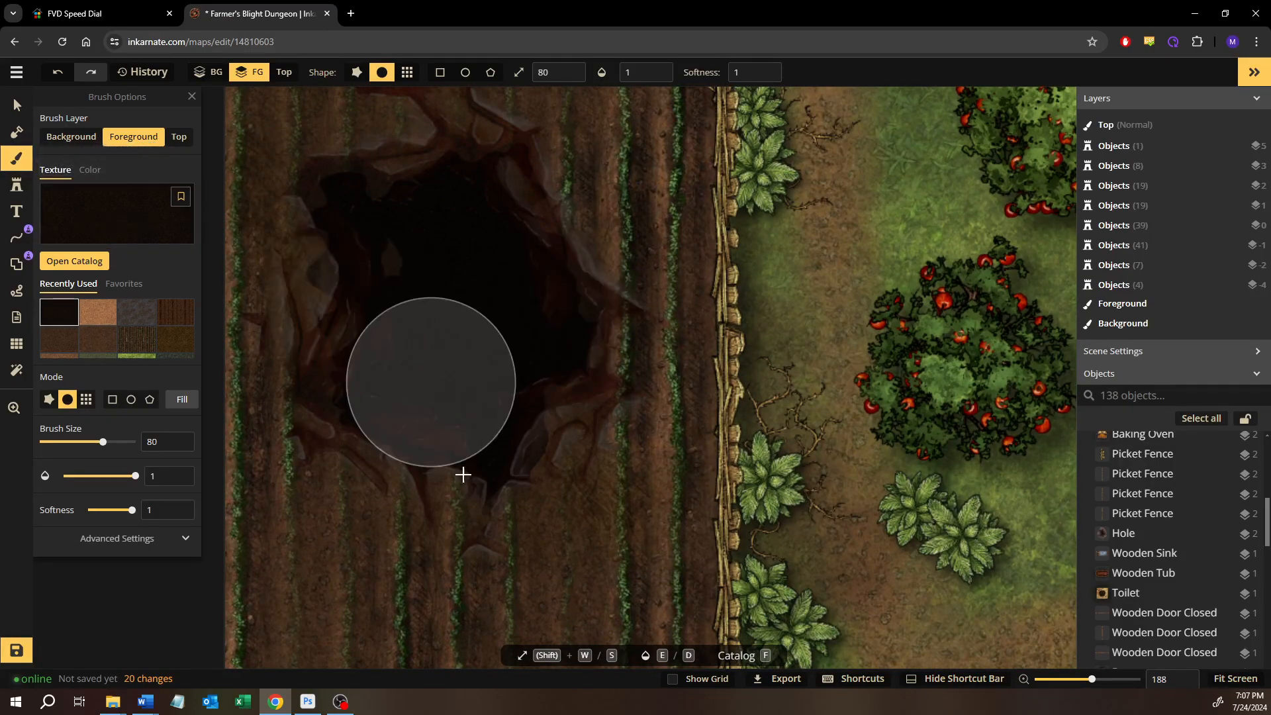
drag(363, 301, 454, 435)
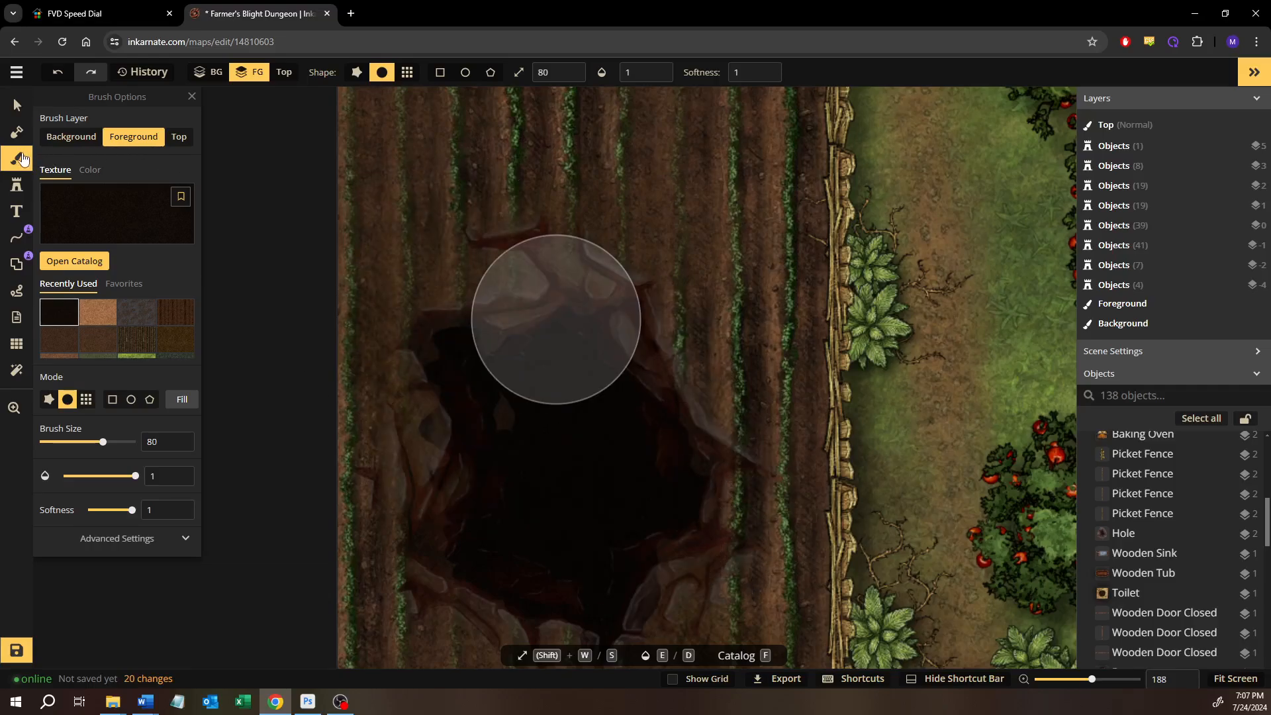
Try to extend the mask over the edges of the field pit with a size 30 mask brush
key(m)
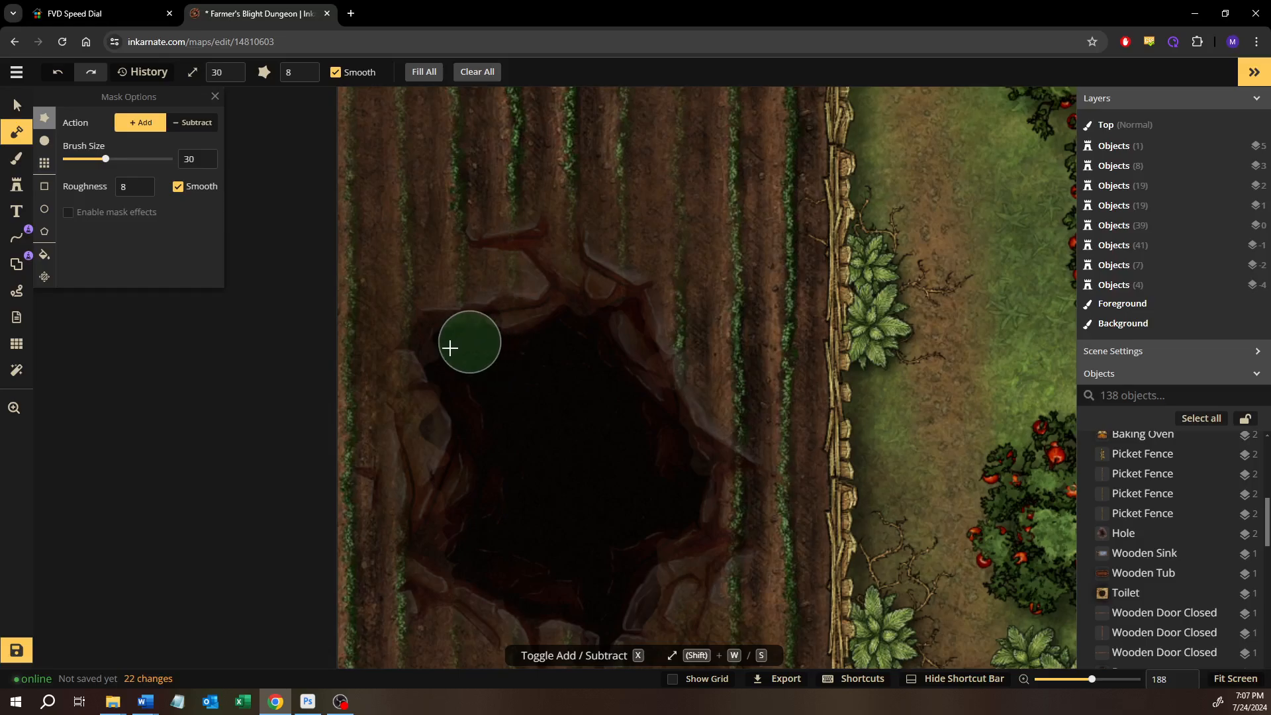
mouse_move(520, 372)
mouse_down()
mouse_move(556, 502)
mouse_move(455, 407)
mouse_move(433, 441)
mouse_move(488, 570)
mouse_move(469, 551)
mouse_move(461, 411)
mouse_move(485, 445)
mouse_up()
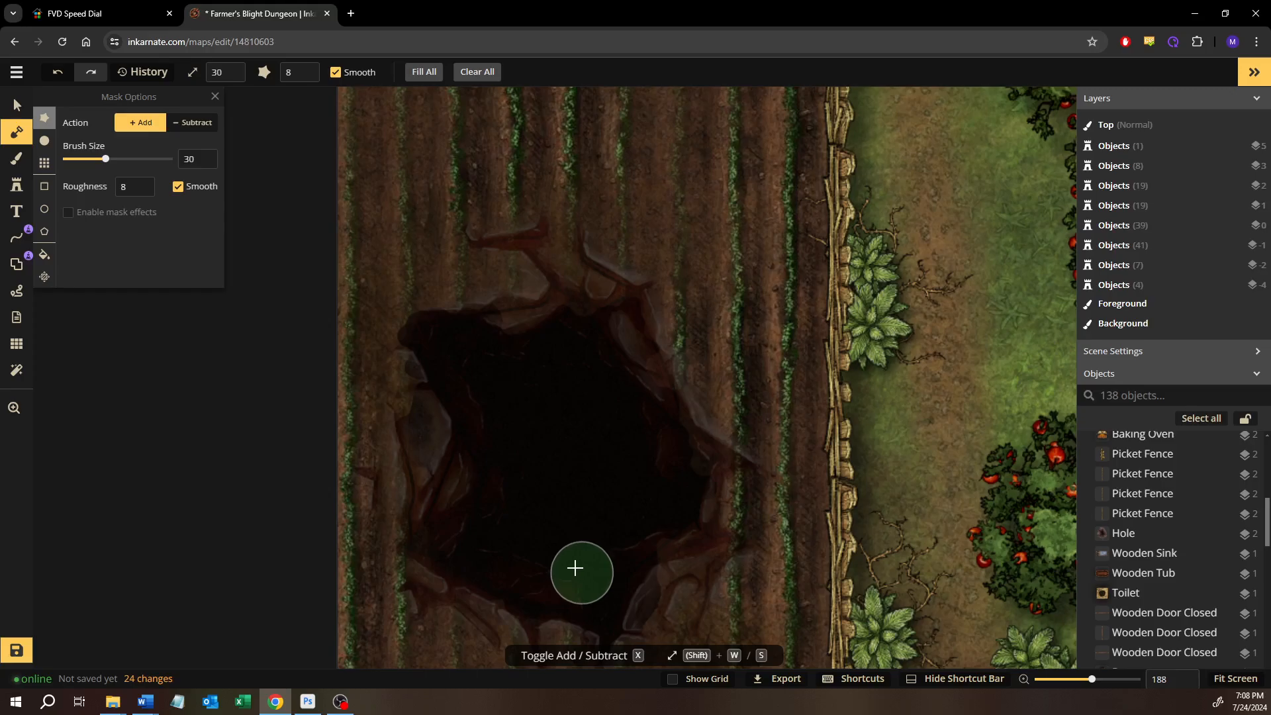
key(ctrl+z)
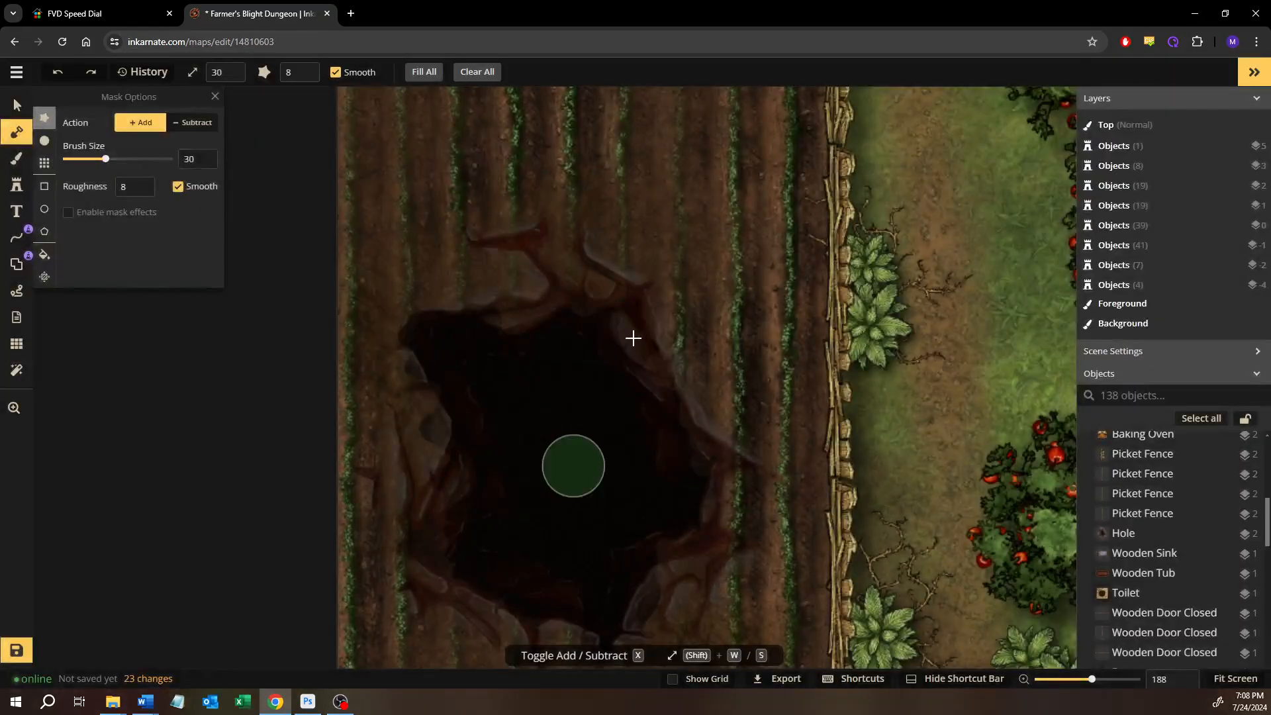
key(ctrl+z)
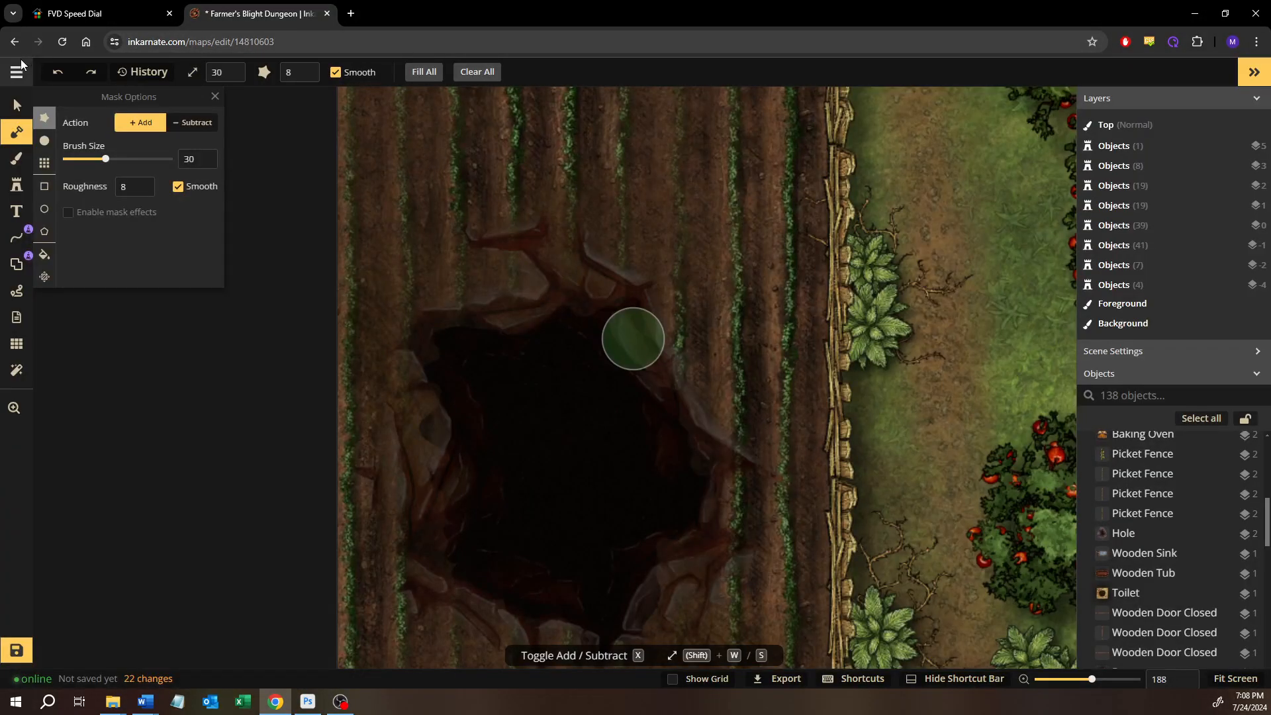
Leave the current map without saving and open Farmer's Blight Dungeon 2nd floor for editing
click(18, 72)
click(65, 347)
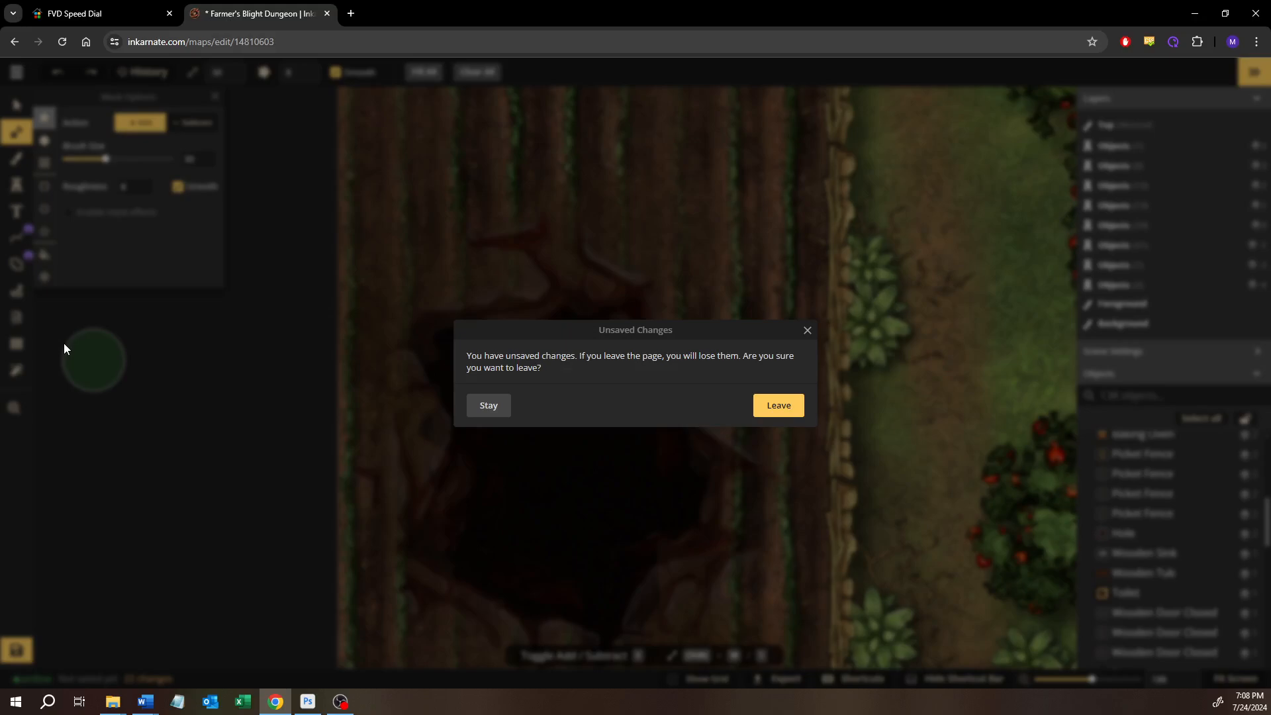
key(Return)
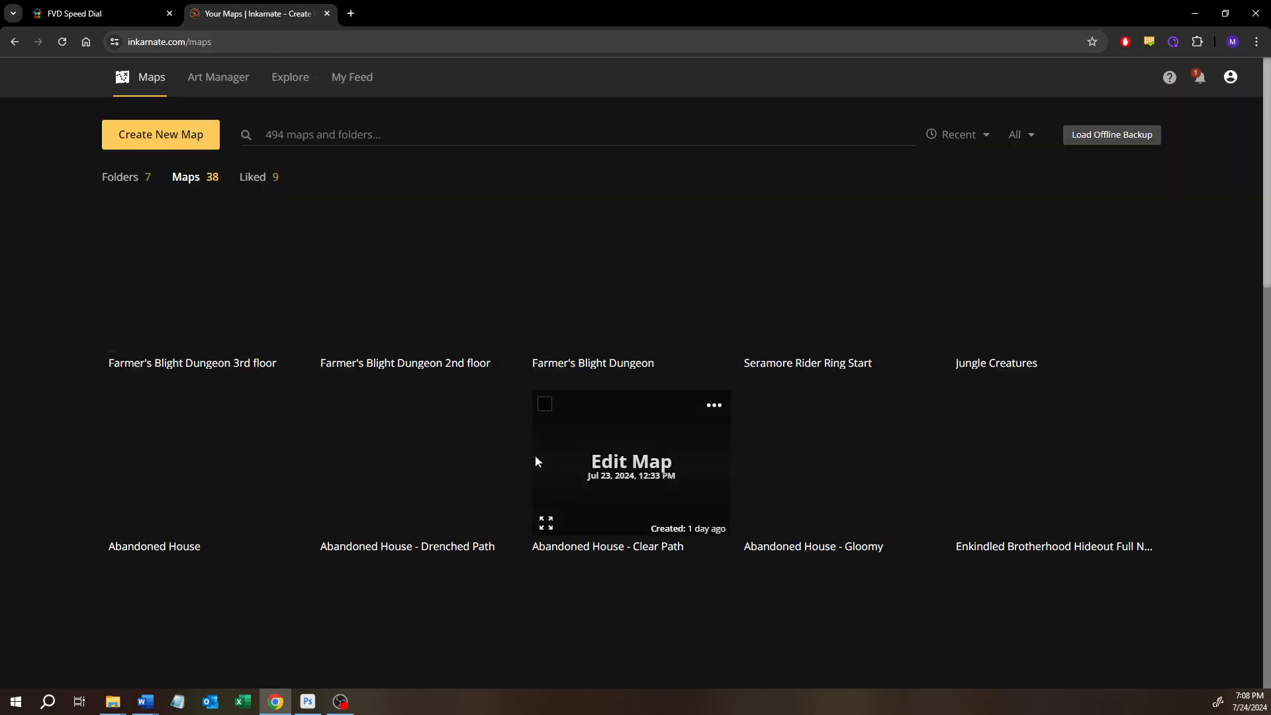
click(422, 288)
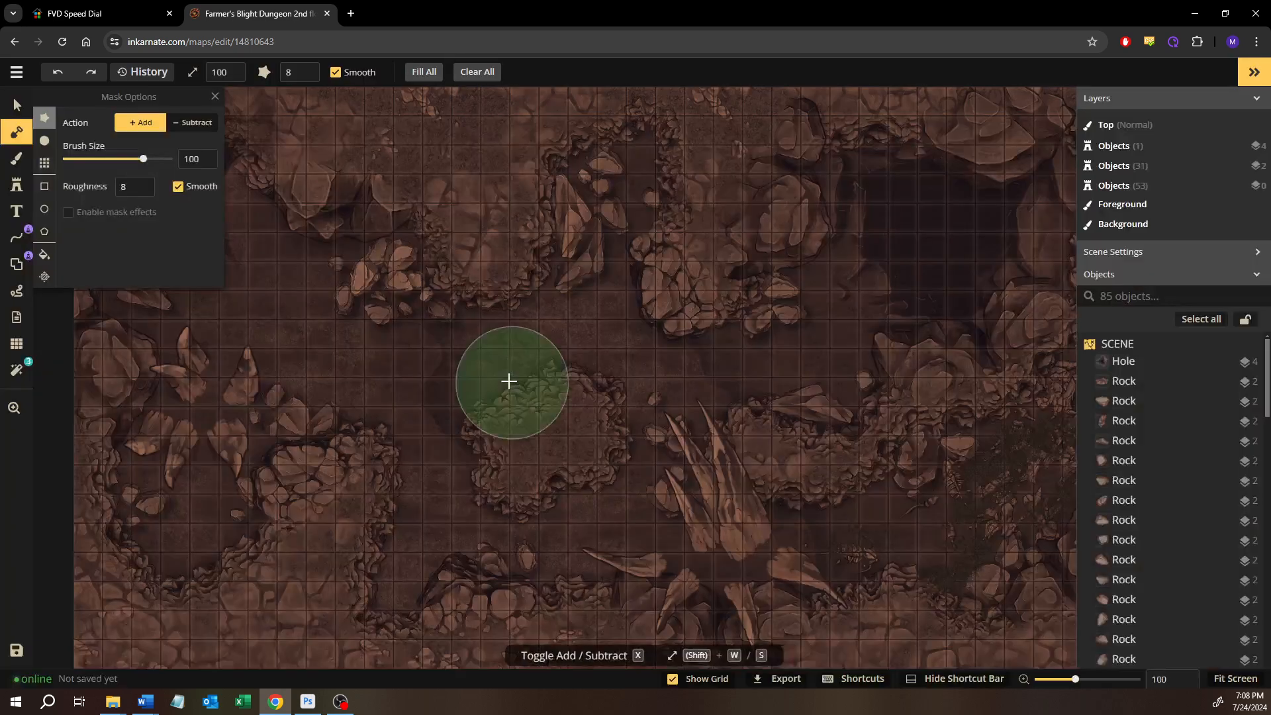
Turn off all filters on the 2nd floor map
scroll(625, 347, down, 1)
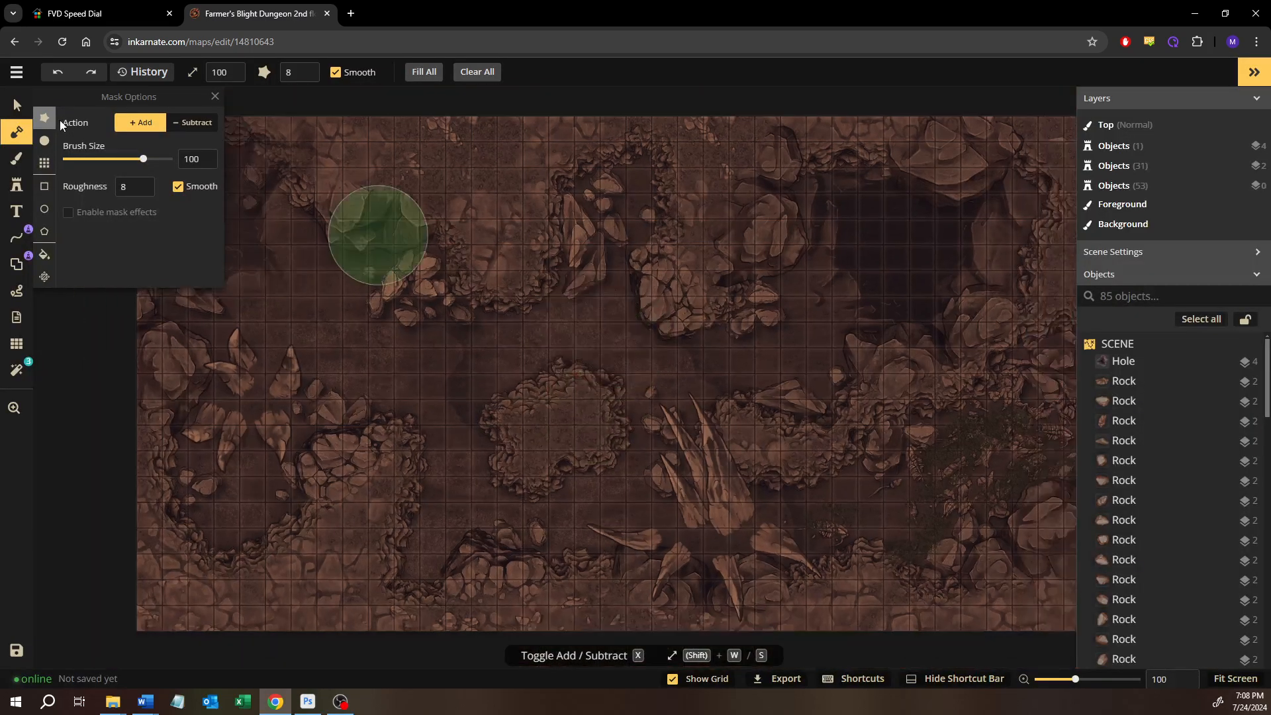
click(17, 107)
click(16, 369)
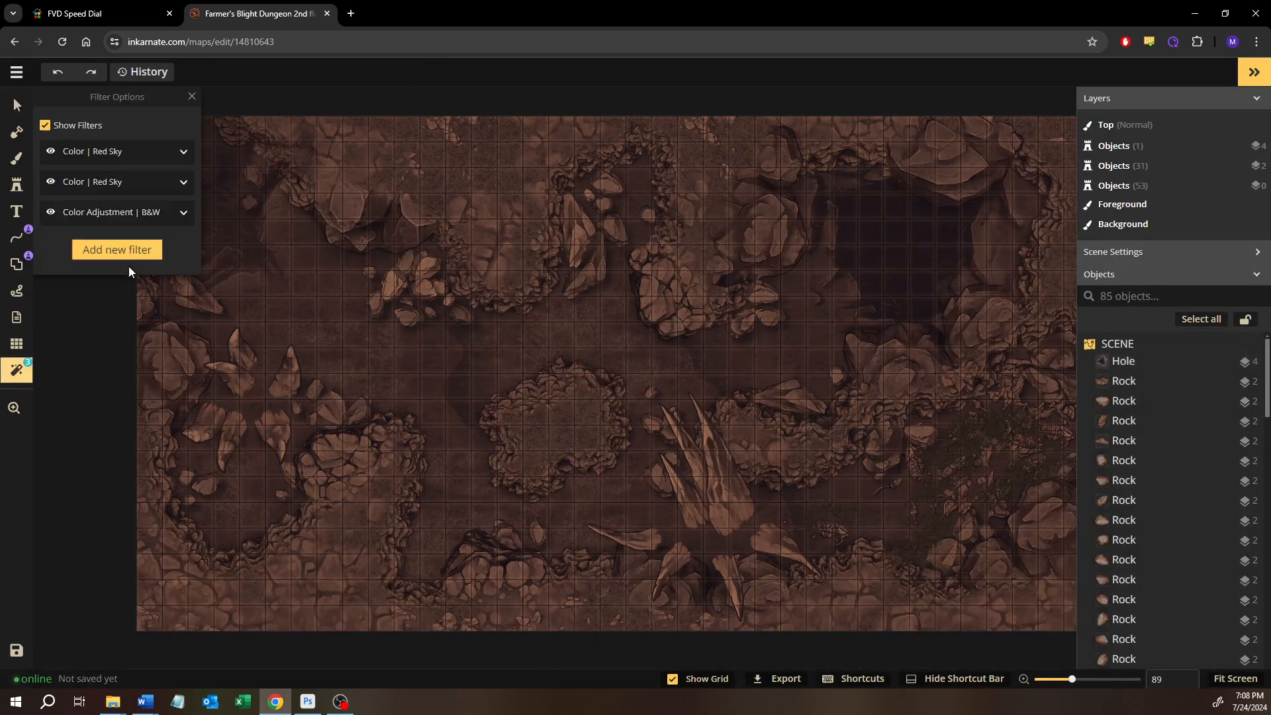
click(45, 125)
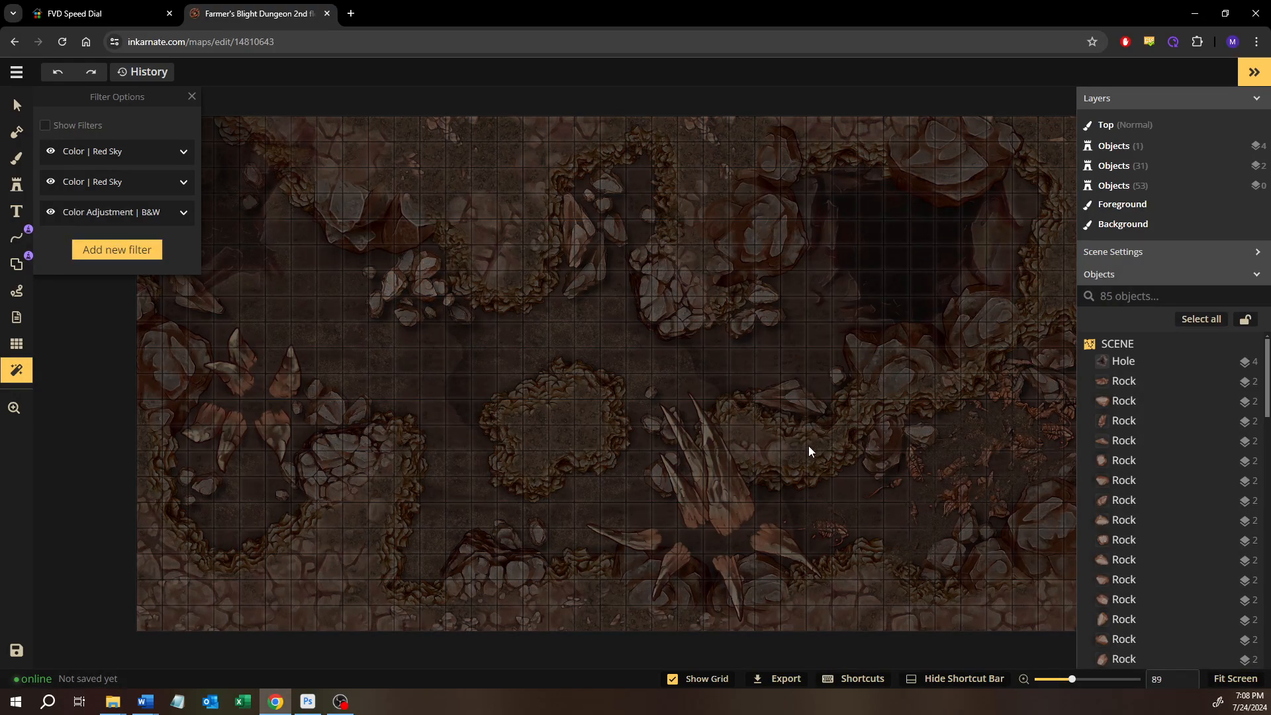
Examine the 2nd floor map's rock spikes, shells, cave walls, boulders and rubble at several zoom levels
scroll(808, 446, up, 3)
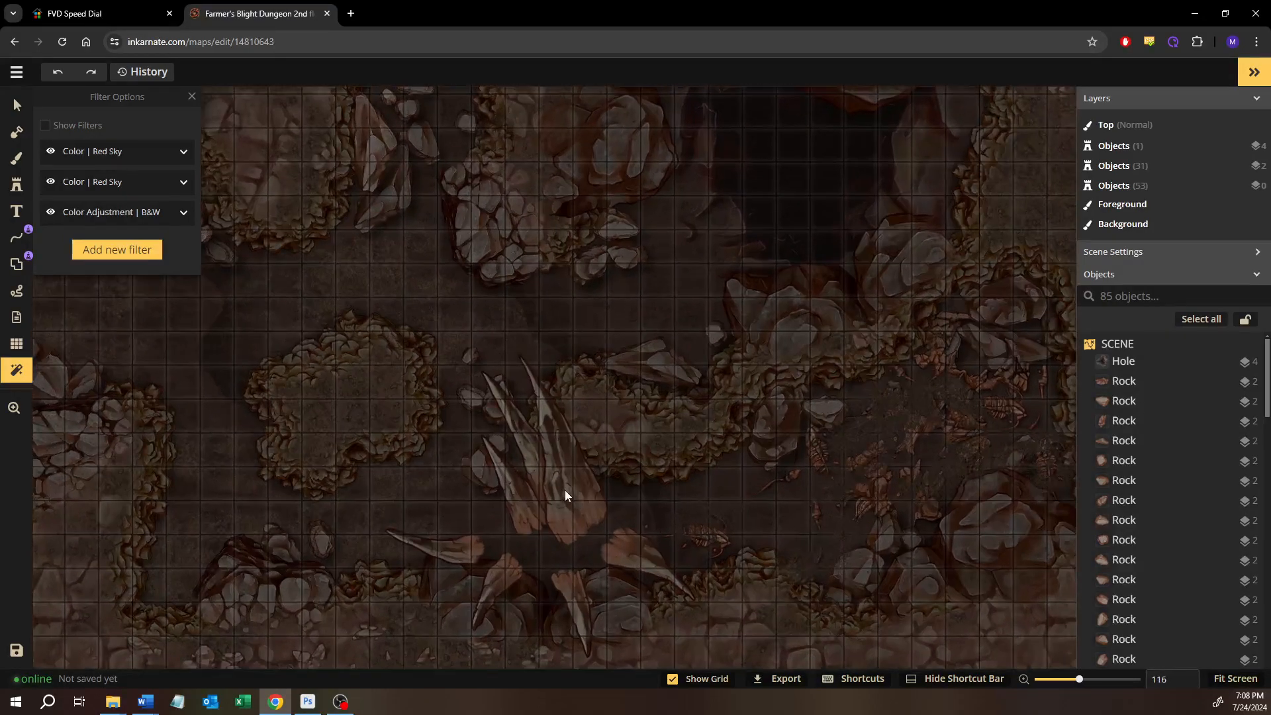
scroll(565, 490, up, 5)
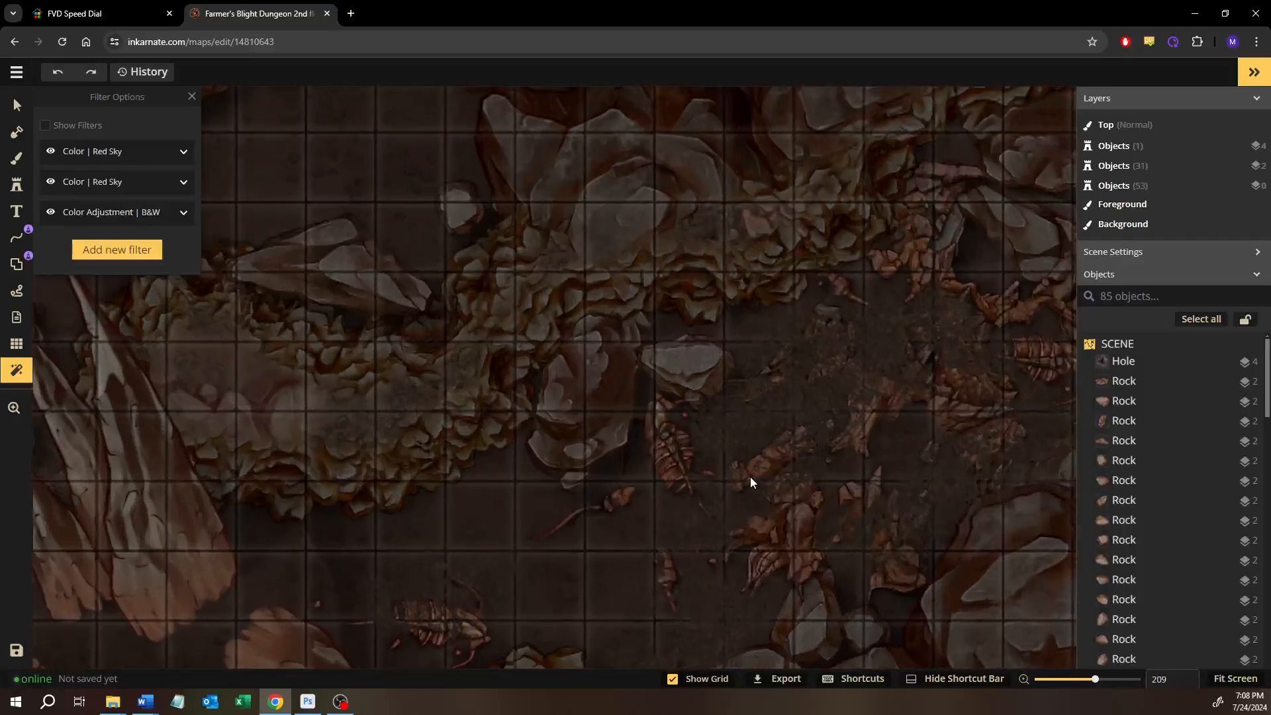
scroll(749, 478, up, 2)
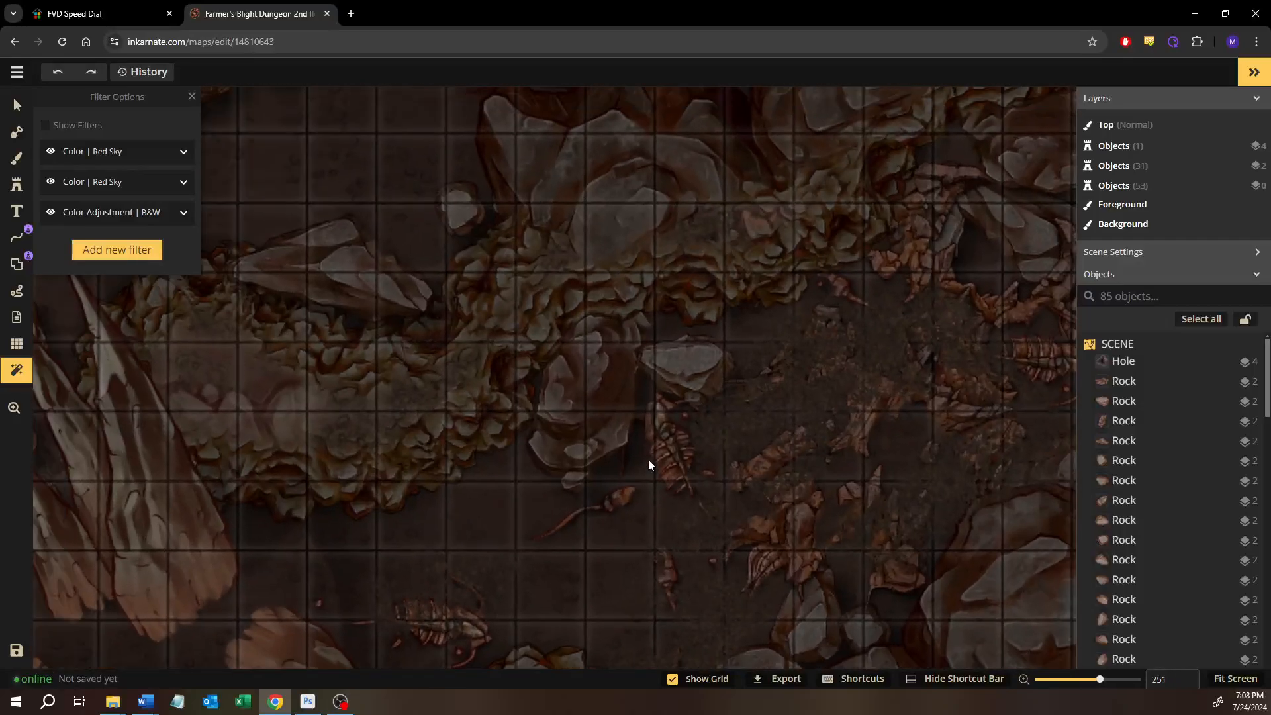
click(20, 103)
scroll(662, 476, down, 3)
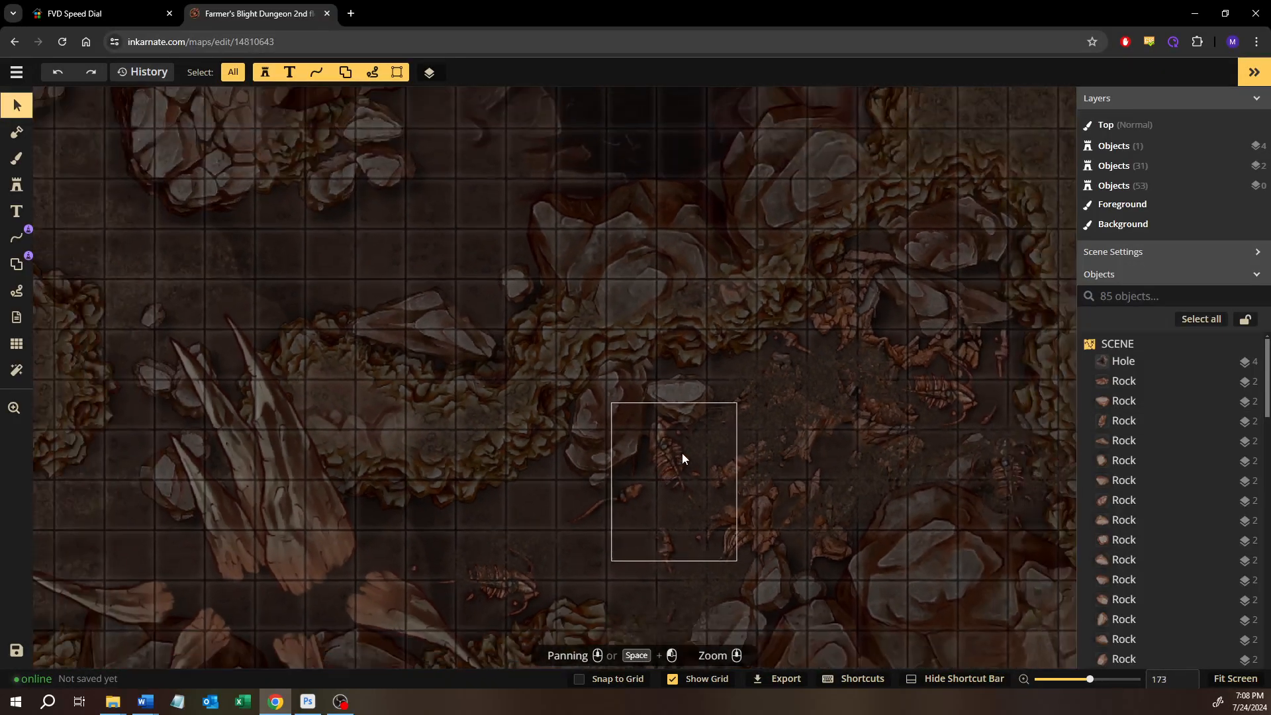
drag(681, 454, 840, 373)
drag(654, 421, 764, 411)
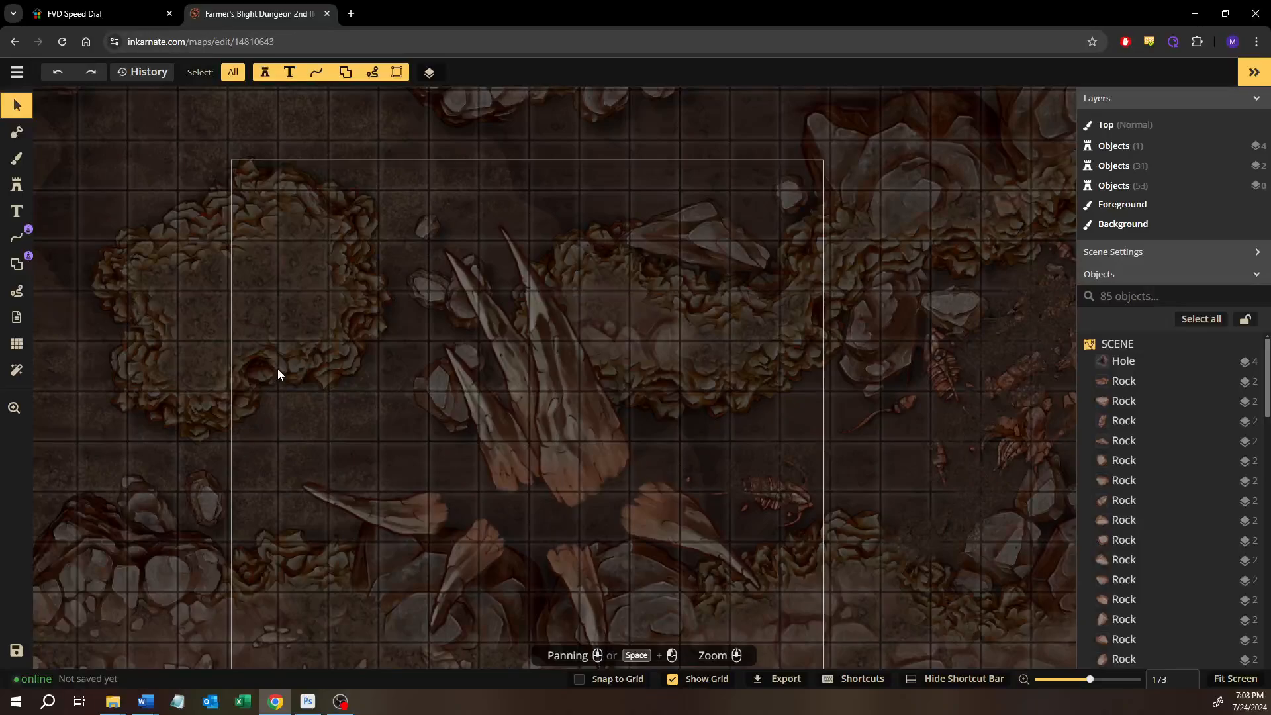
drag(278, 374, 911, 643)
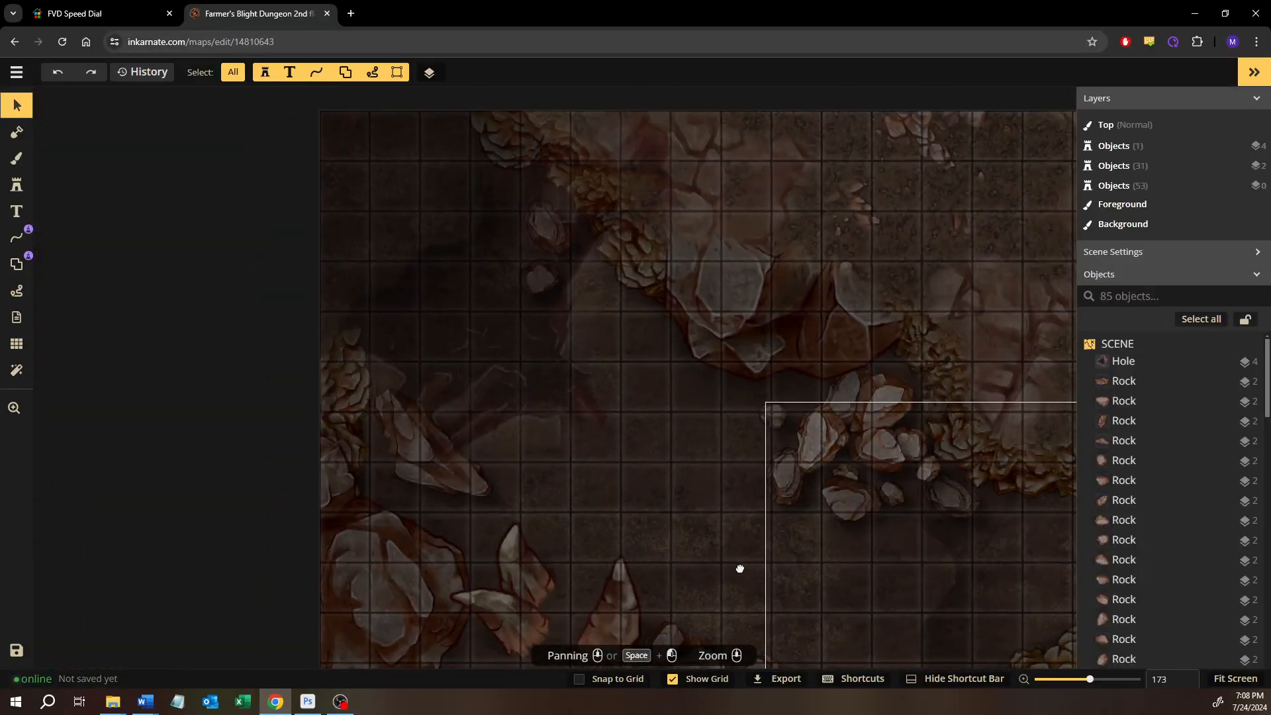
mouse_move(740, 569)
mouse_down()
mouse_move(774, 326)
mouse_move(241, 397)
mouse_up()
mouse_move(641, 465)
mouse_down()
mouse_move(442, 466)
mouse_move(581, 420)
mouse_move(973, 394)
mouse_up()
drag(286, 335, 698, 439)
scroll(503, 486, down, 2)
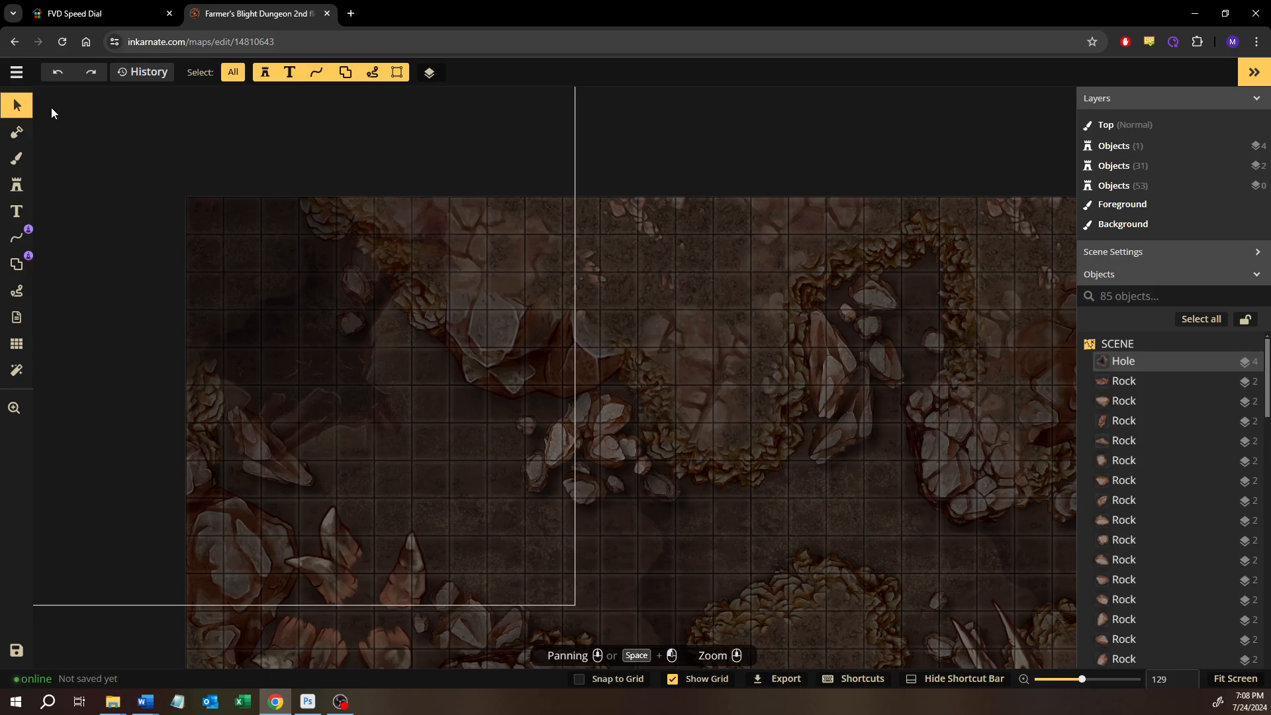
Return to the map list, open Farmer's Blight Dungeon 3rd floor and check its filter options
click(16, 72)
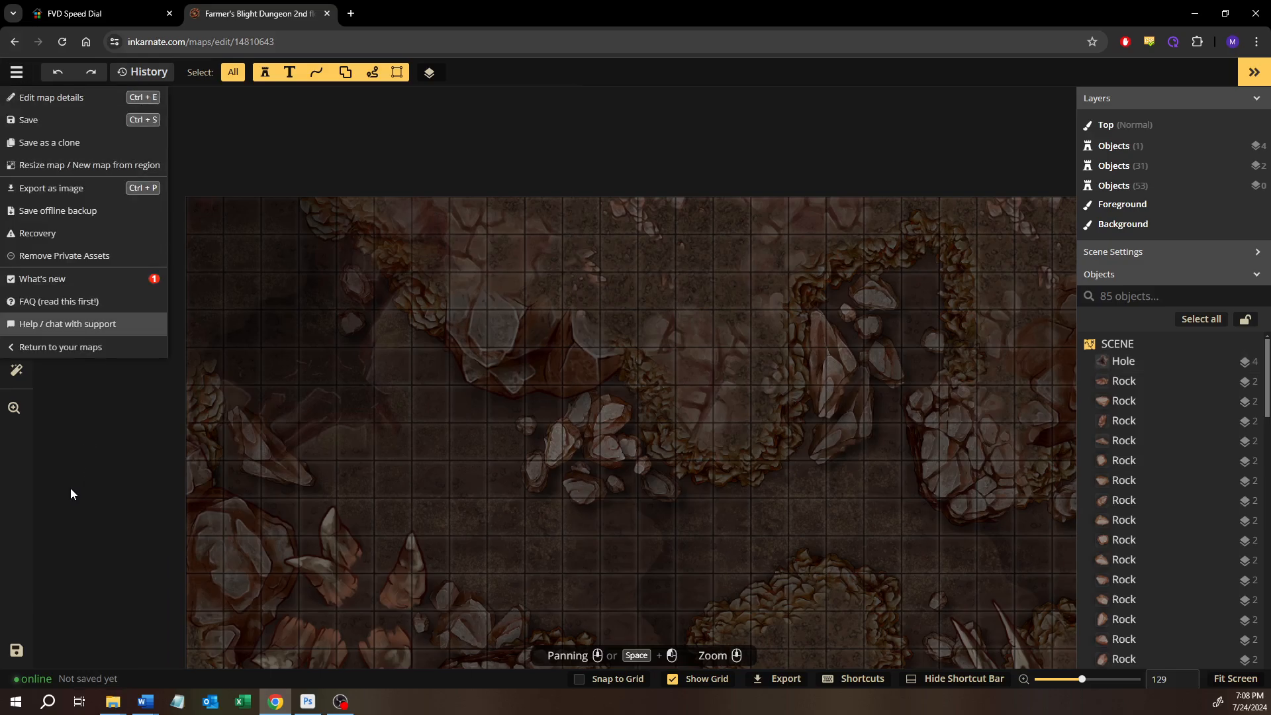
click(46, 348)
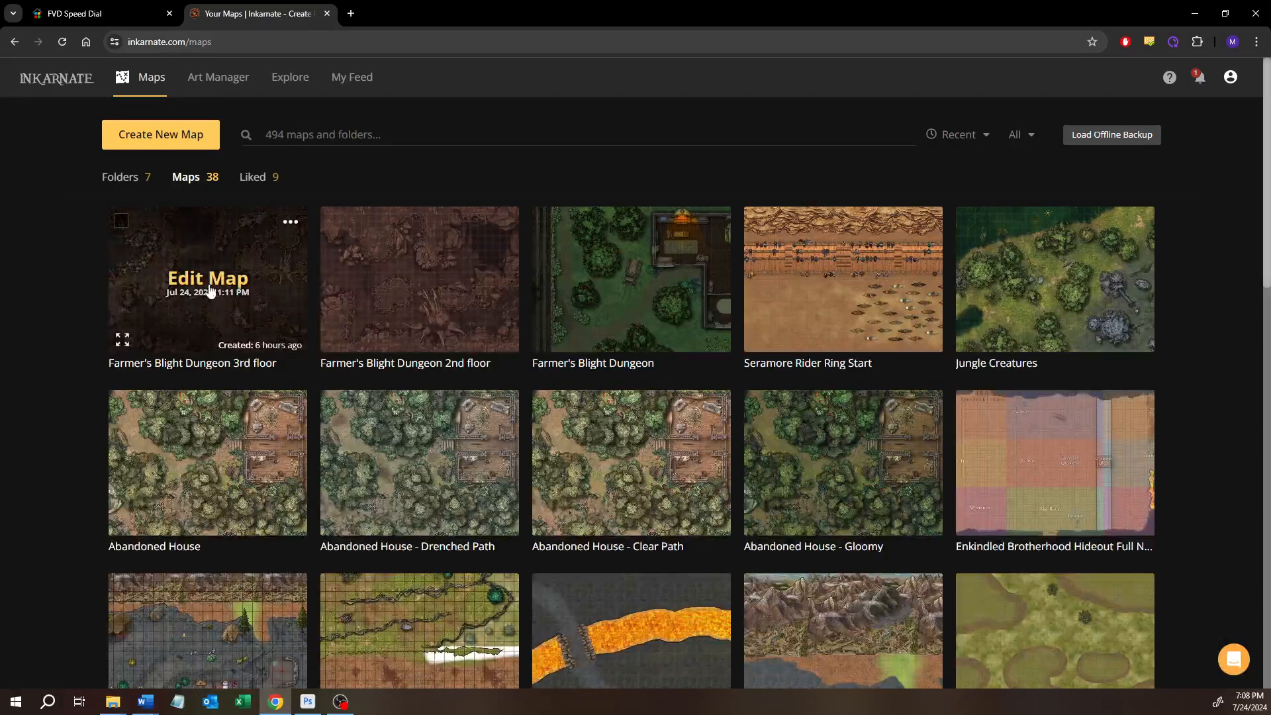
click(215, 292)
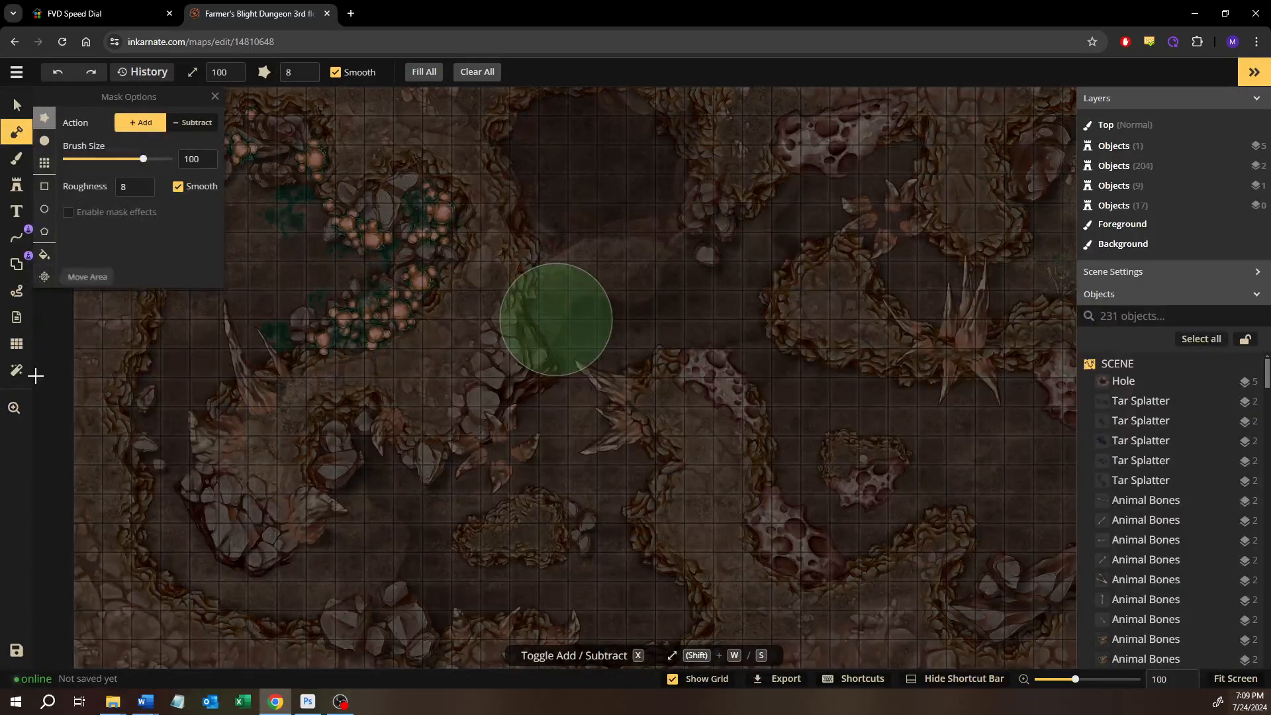
click(17, 370)
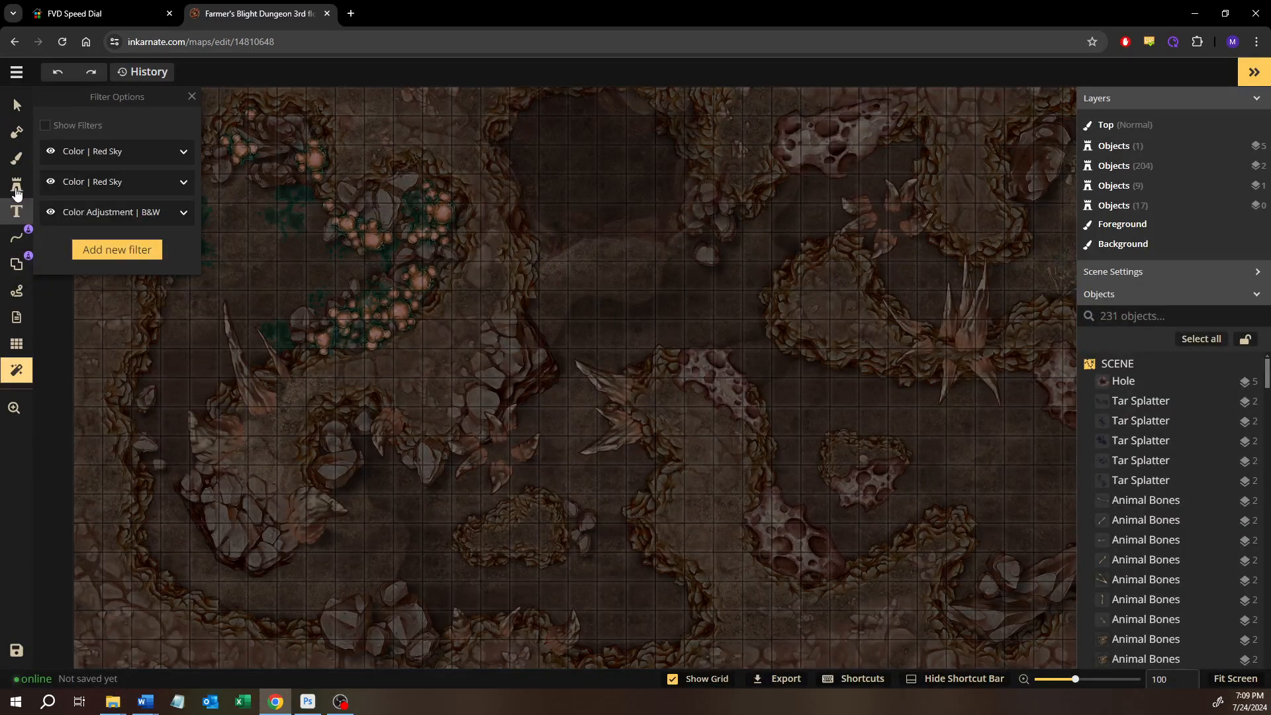
Survey the rock islands, cave walls and porous rocks across the eastern part of the 3rd floor map
click(17, 104)
click(872, 440)
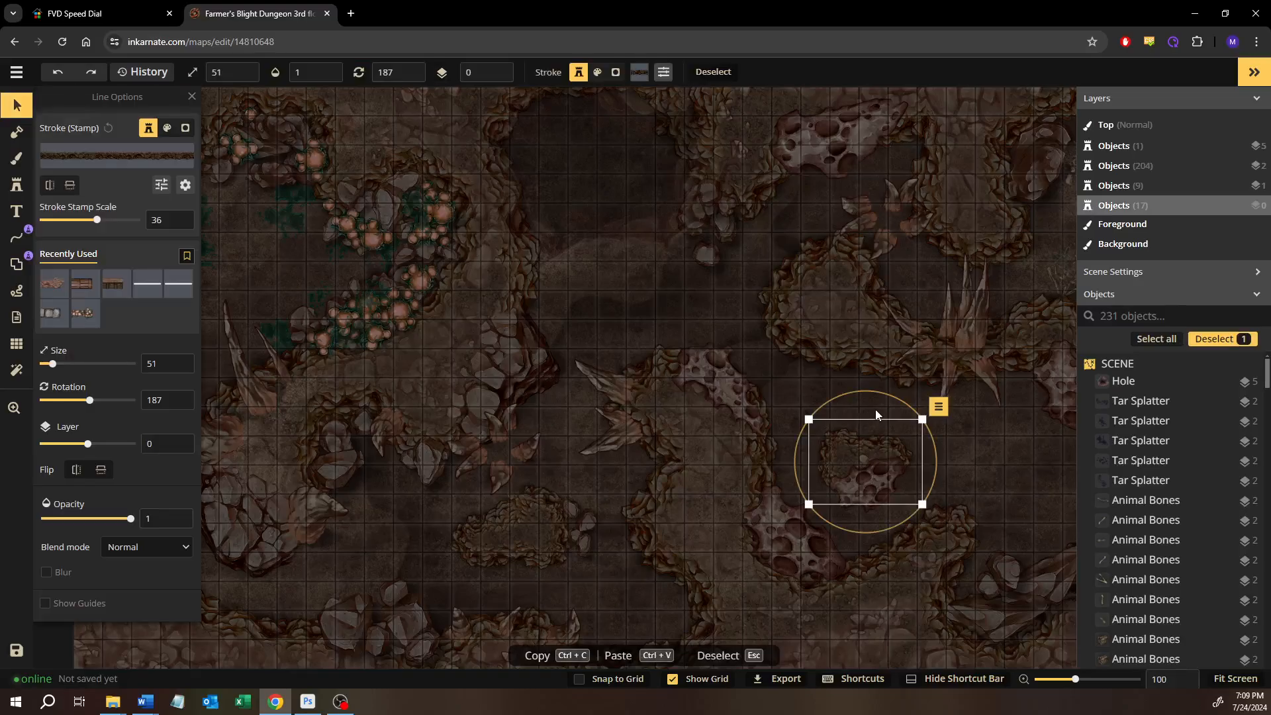
drag(961, 462, 649, 533)
click(648, 534)
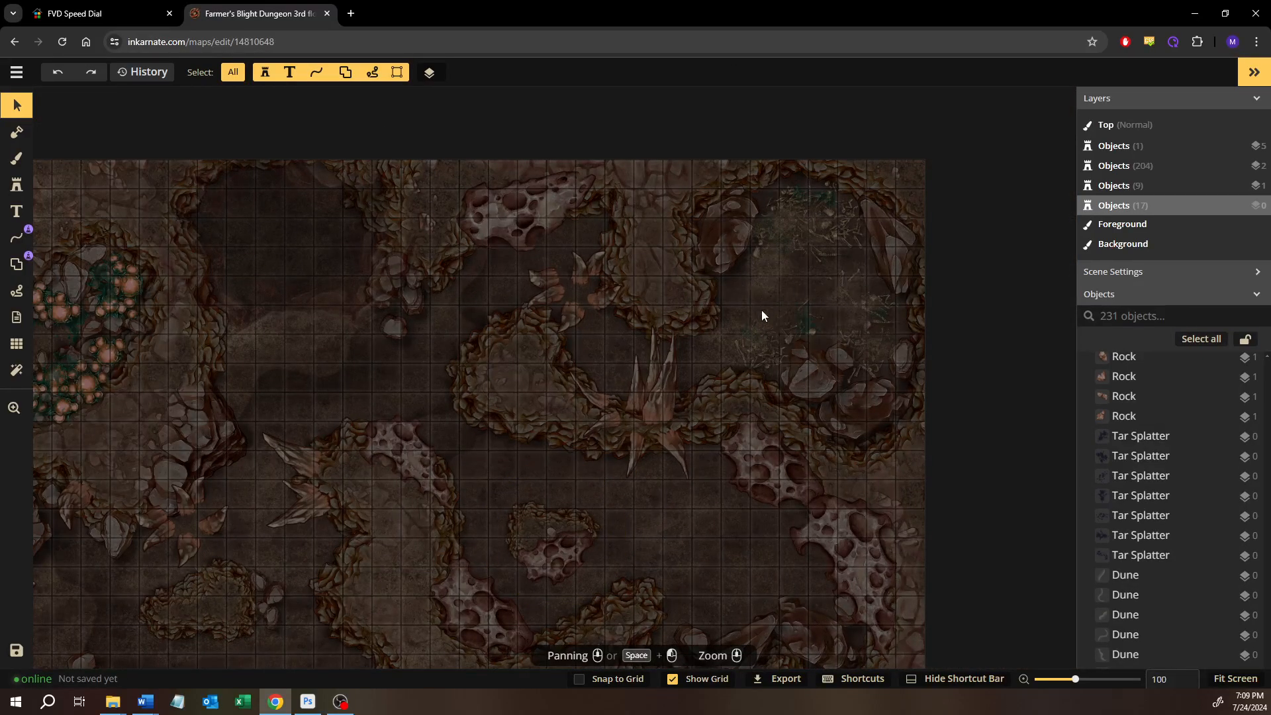
drag(364, 413, 803, 441)
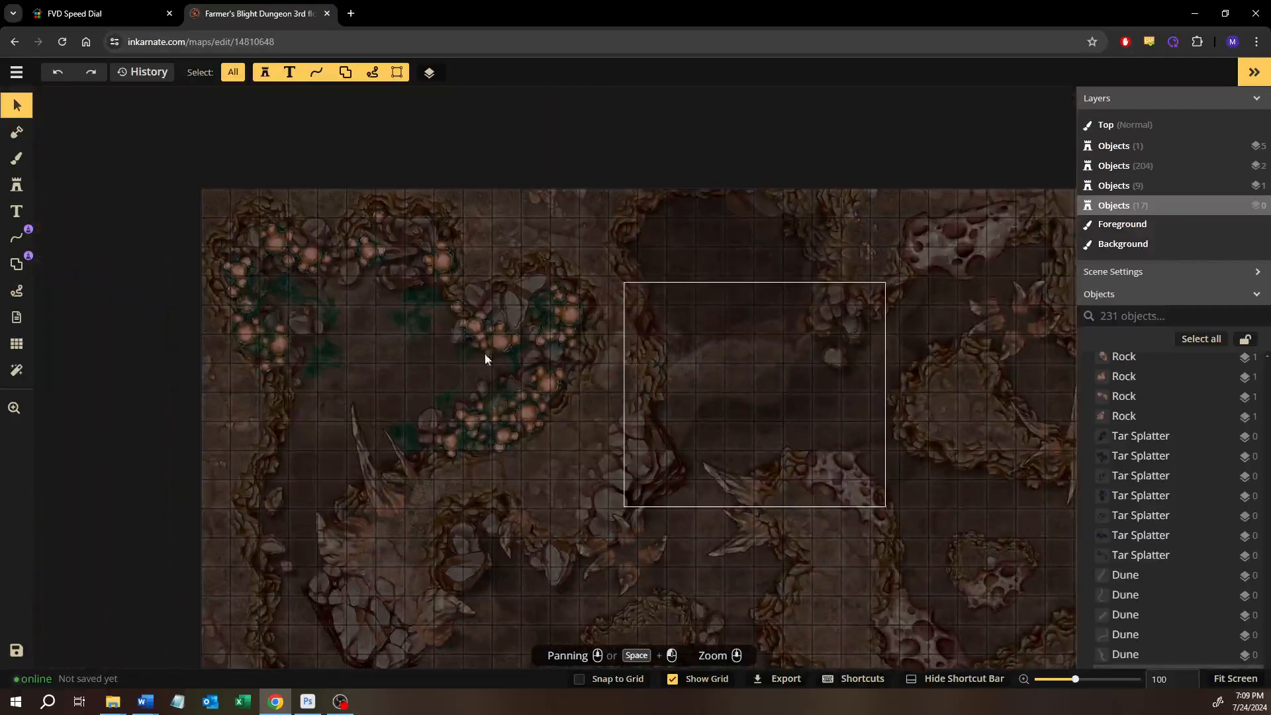
Examine the Glowing Spawn clusters, green splatters and nearby rock spikes in the northwest cave of the 3rd floor
scroll(386, 383, up, 6)
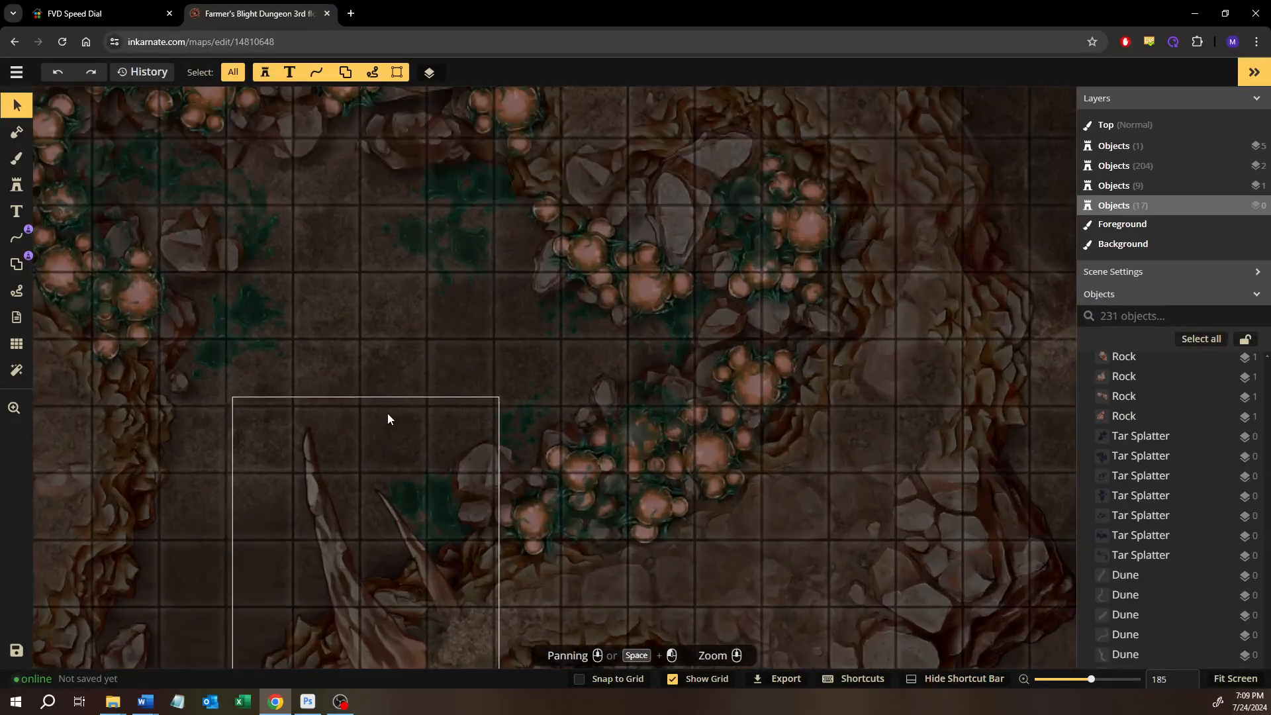
scroll(387, 418, up, 4)
click(621, 482)
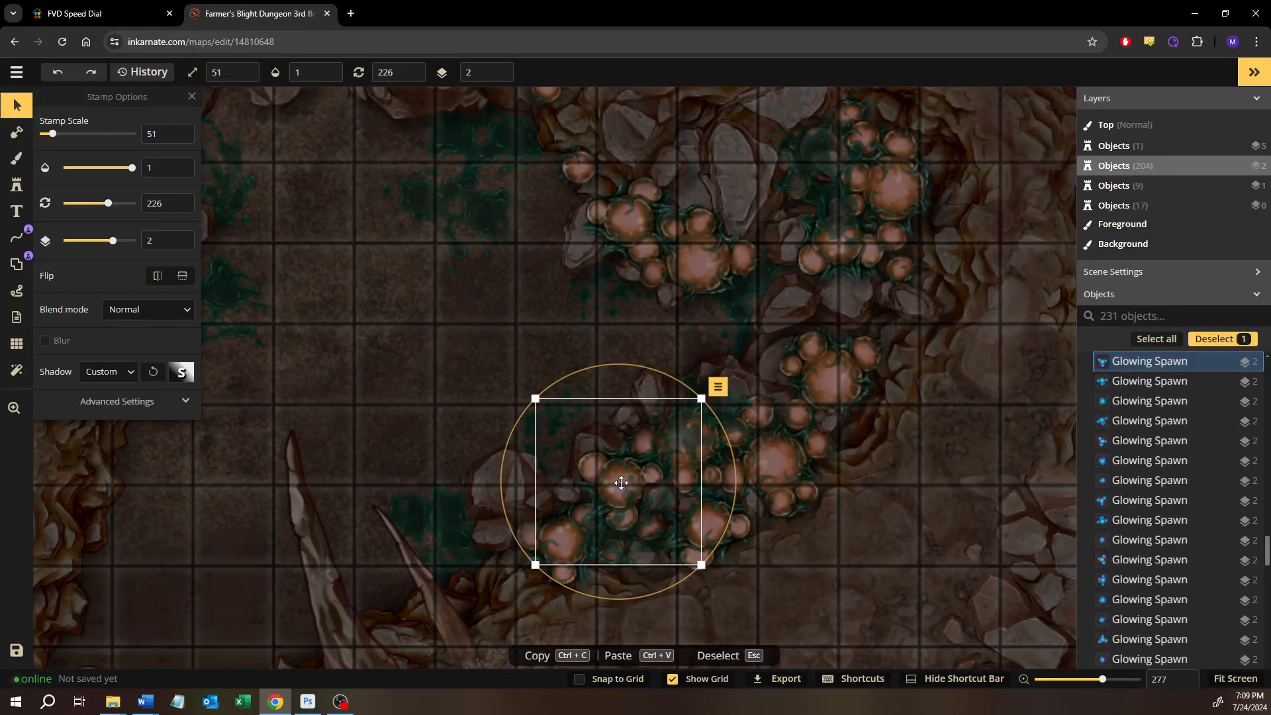
click(446, 333)
drag(446, 332, 615, 471)
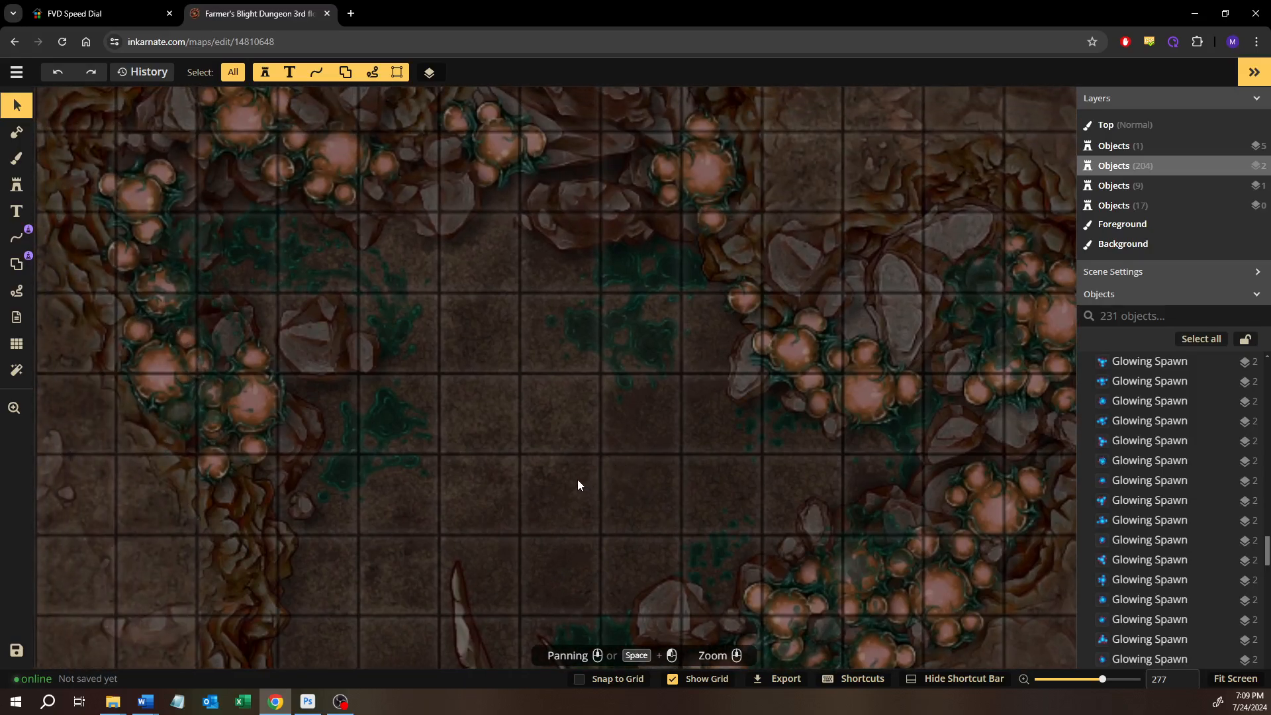
drag(538, 432, 509, 484)
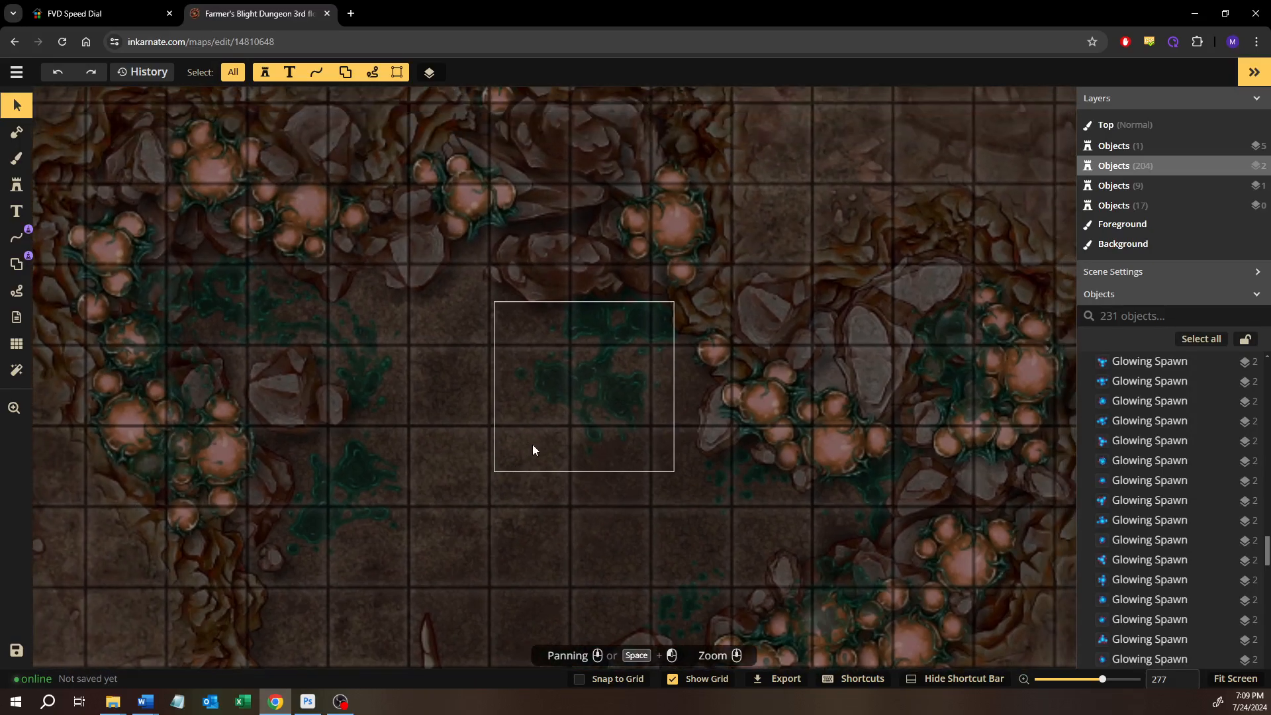
scroll(162, 421, up, 7)
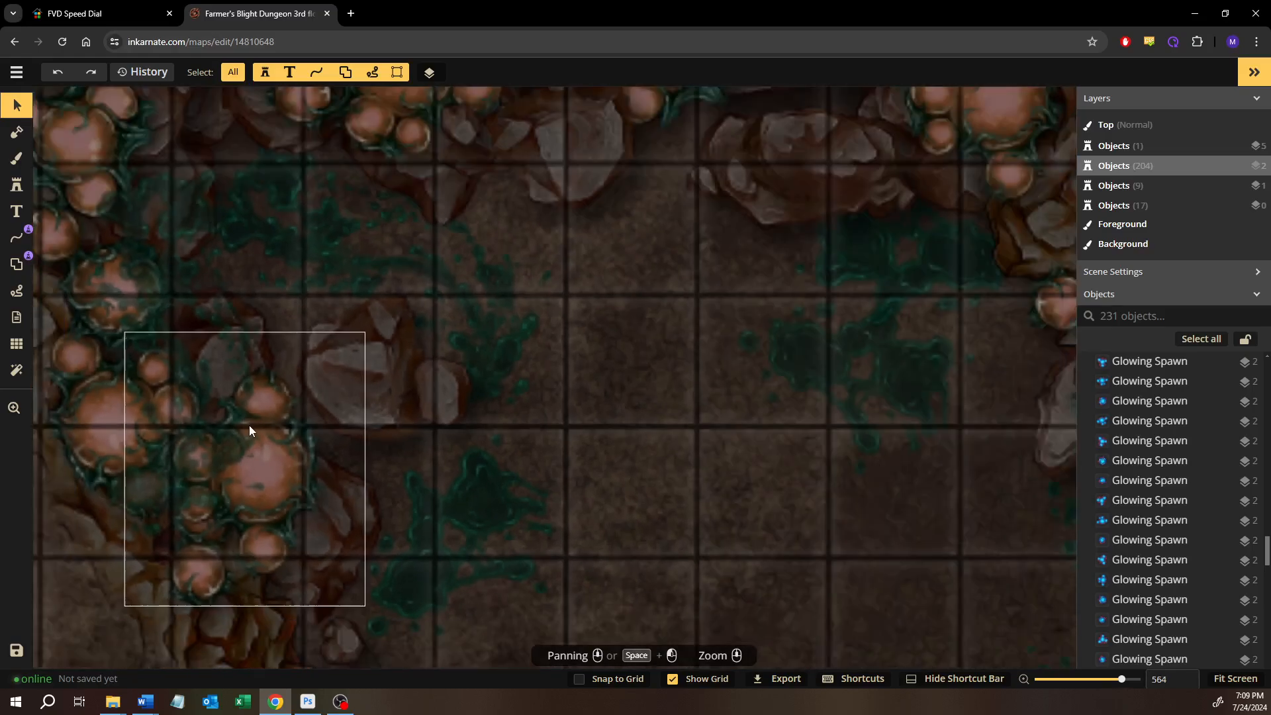
scroll(250, 427, down, 5)
drag(337, 397, 187, 336)
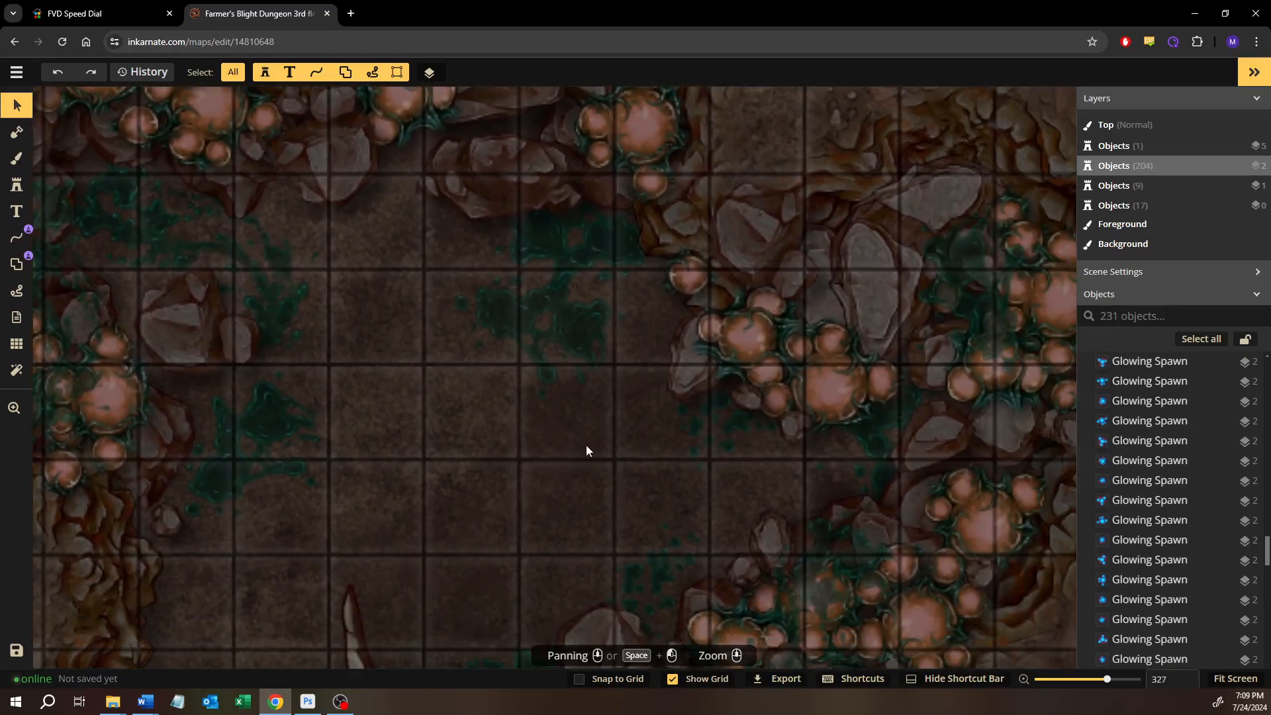
drag(612, 490, 544, 298)
scroll(455, 434, down, 4)
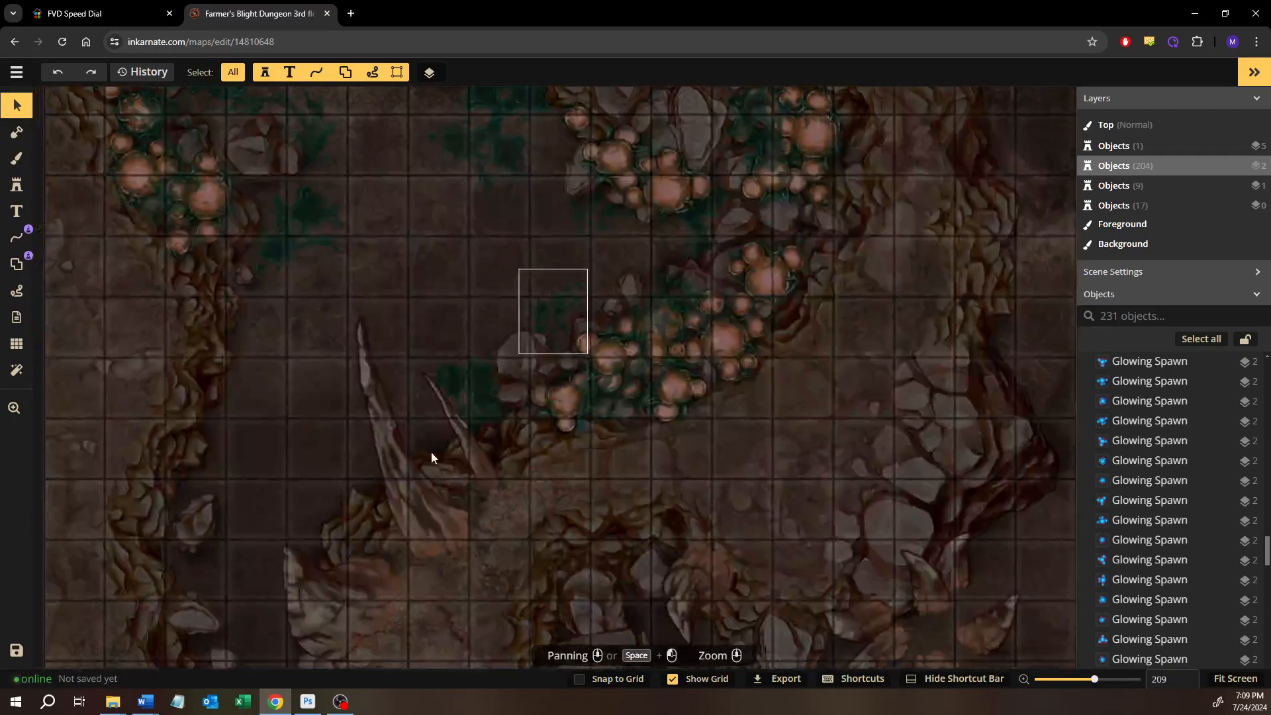
drag(431, 452, 517, 304)
drag(562, 506, 546, 374)
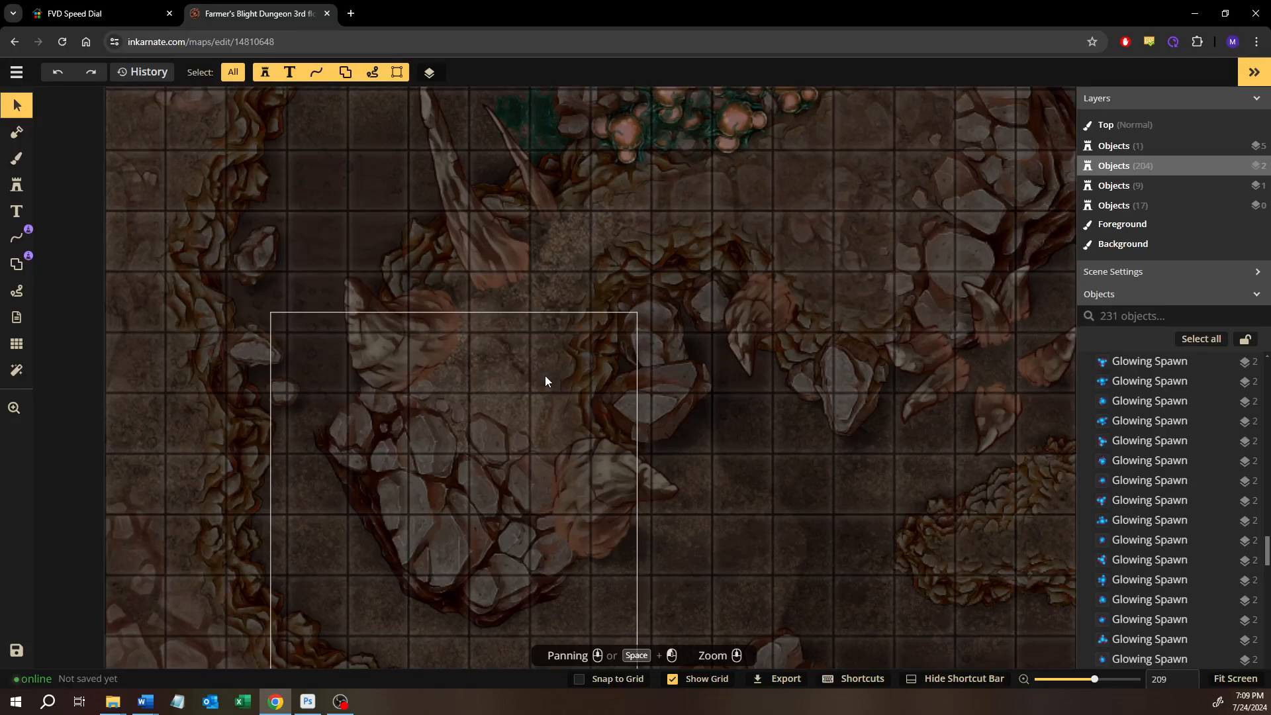
Inspect the options of the large Overlay-blended floor stamp in the southwest cave of the 3rd floor map and clear the selection
click(753, 505)
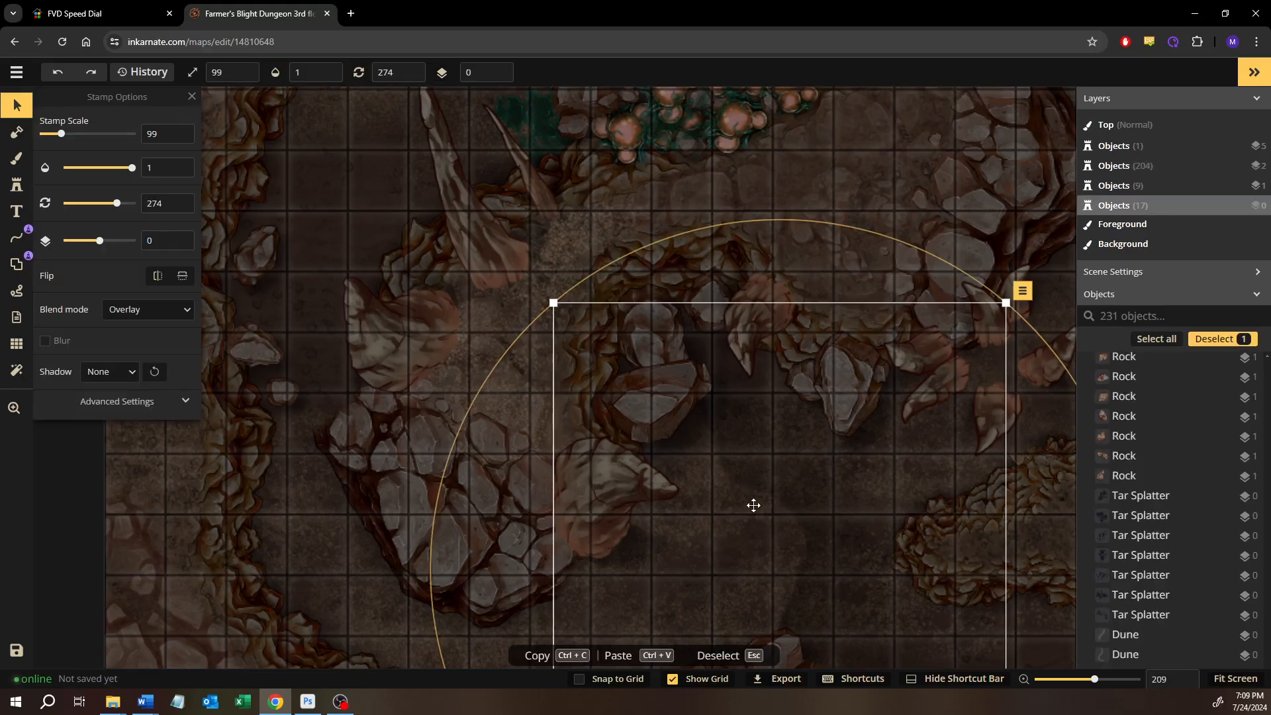
scroll(753, 505, up, 1)
drag(753, 505, 609, 391)
scroll(622, 446, down, 4)
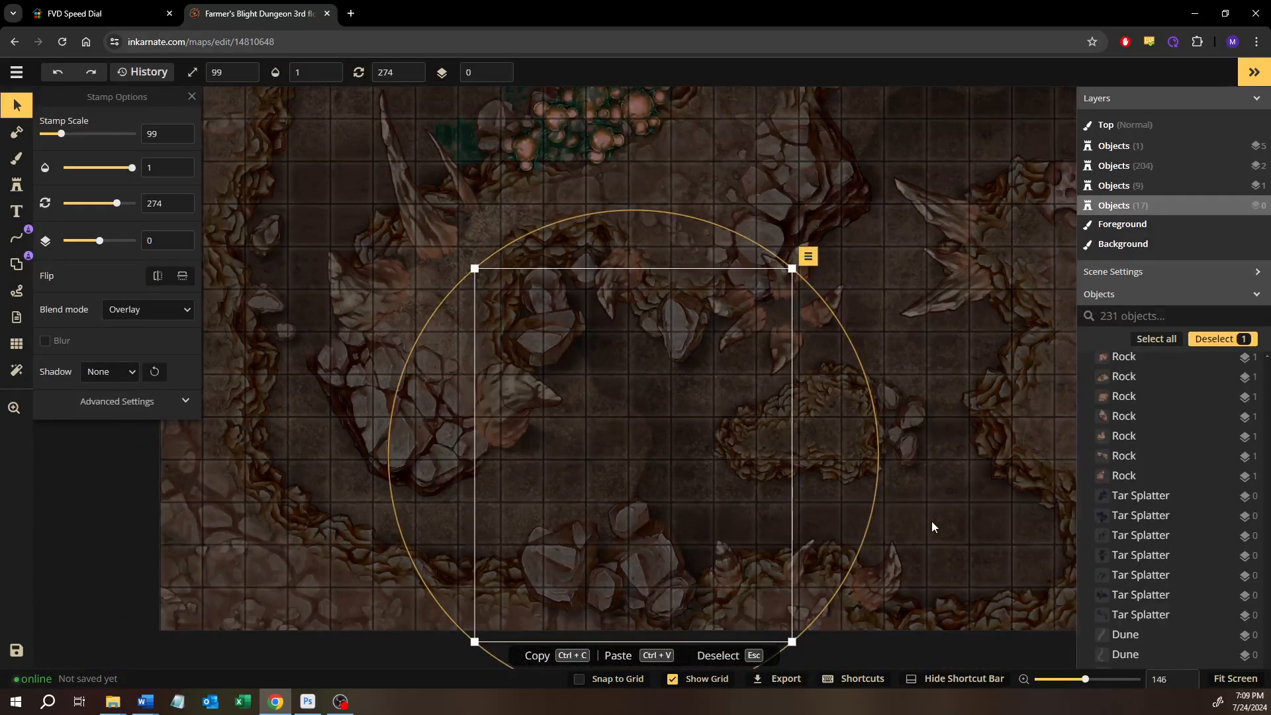
click(931, 521)
Survey the cave passages, spike formations and porous rocks from the middle to the northeast of the 3rd floor map
drag(953, 358, 825, 416)
drag(887, 324, 670, 483)
scroll(744, 338, up, 1)
drag(745, 337, 480, 399)
scroll(573, 369, down, 3)
drag(618, 406, 522, 415)
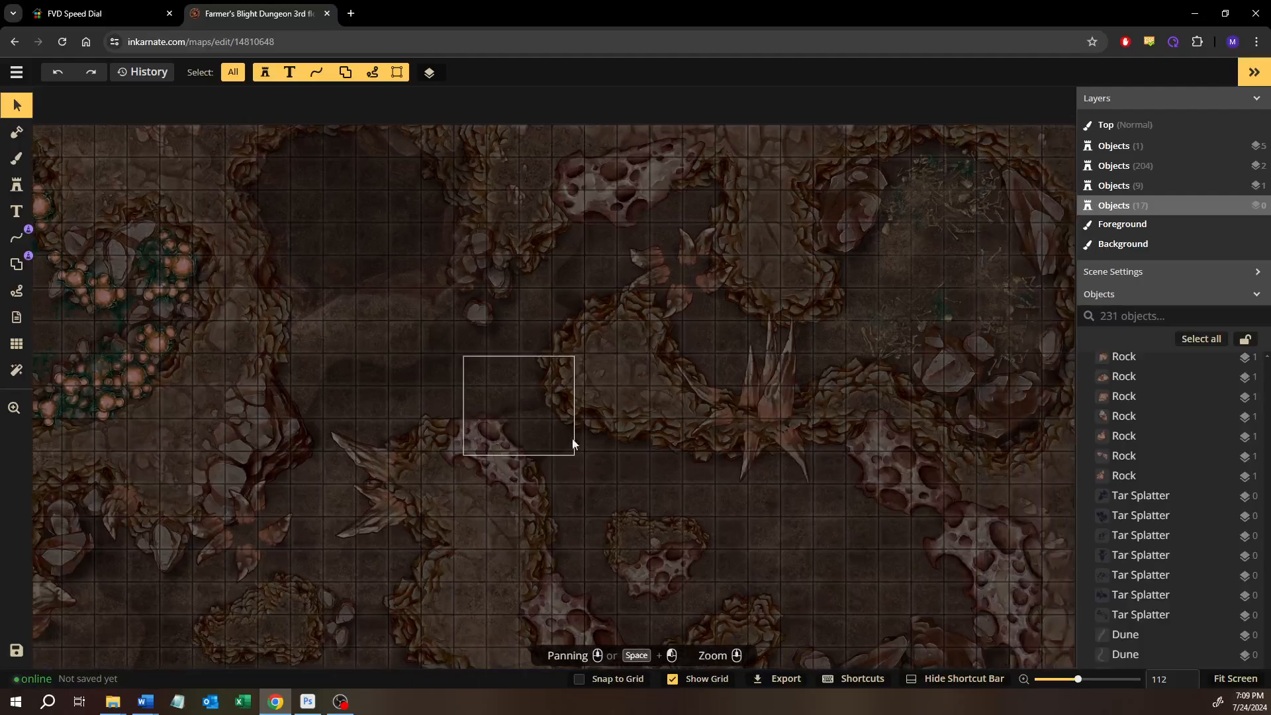
drag(592, 444, 634, 407)
drag(607, 431, 754, 529)
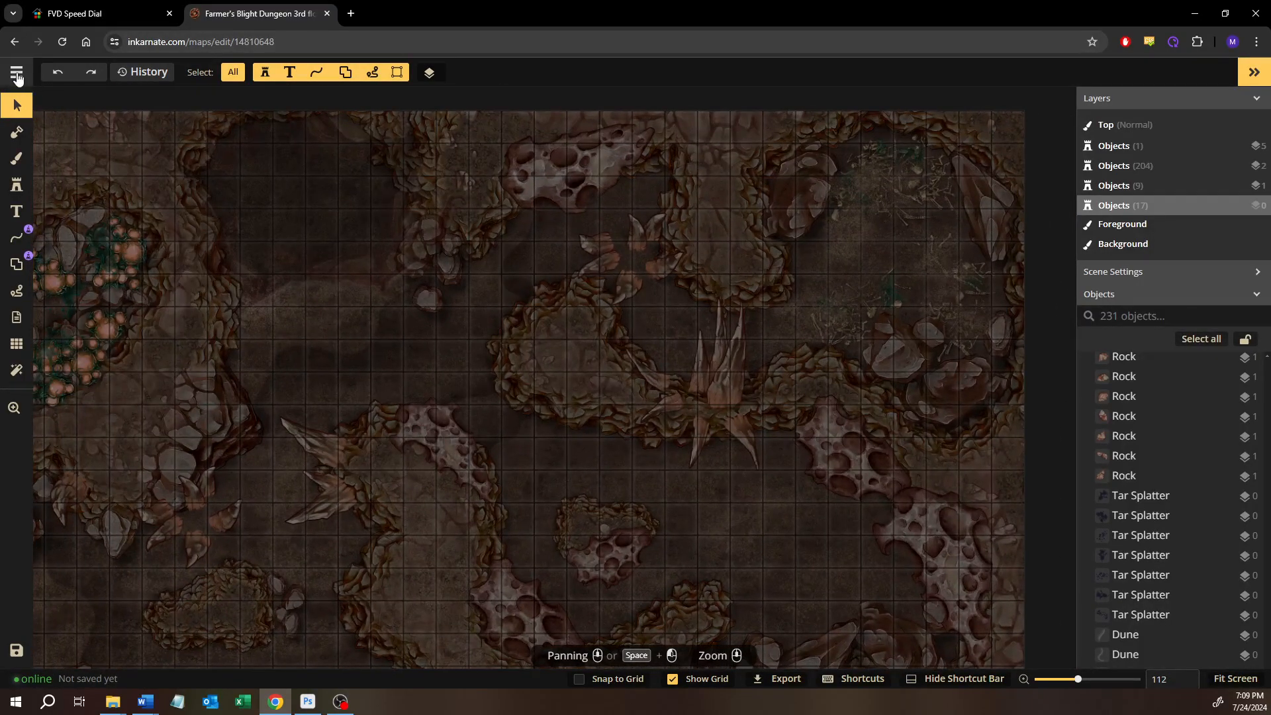
Return to the map list and locate the Battlemap Size Template
click(17, 74)
click(66, 347)
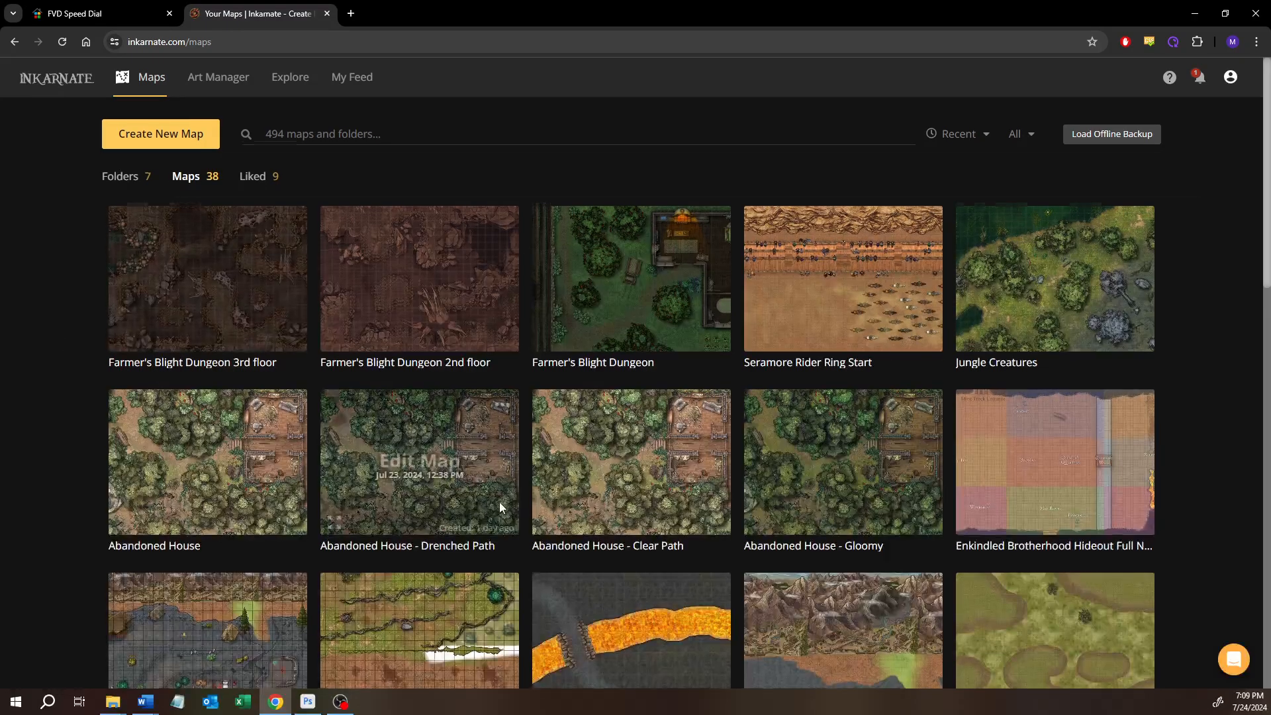
scroll(506, 503, down, 10)
scroll(575, 503, up, 3)
mouse_move(501, 407)
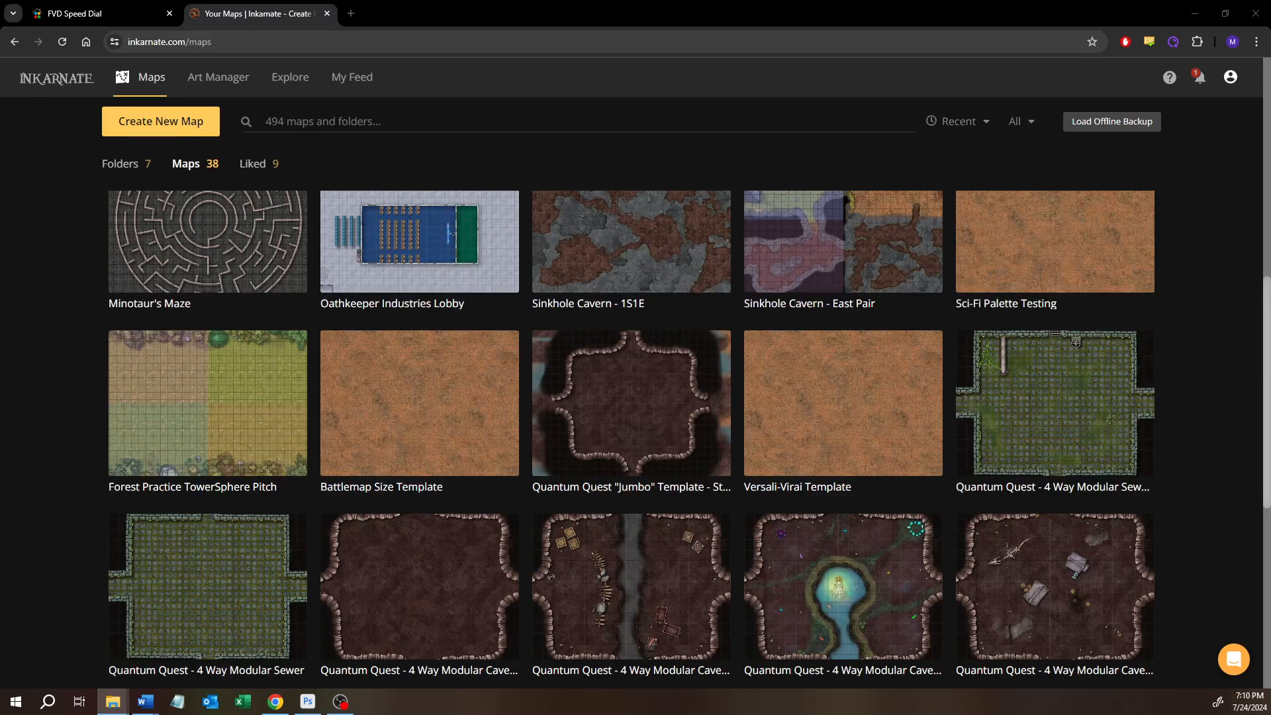
Clone the Battlemap Size Template as "Haunted Shores of Japel Brae" and open the clone for editing
click(501, 347)
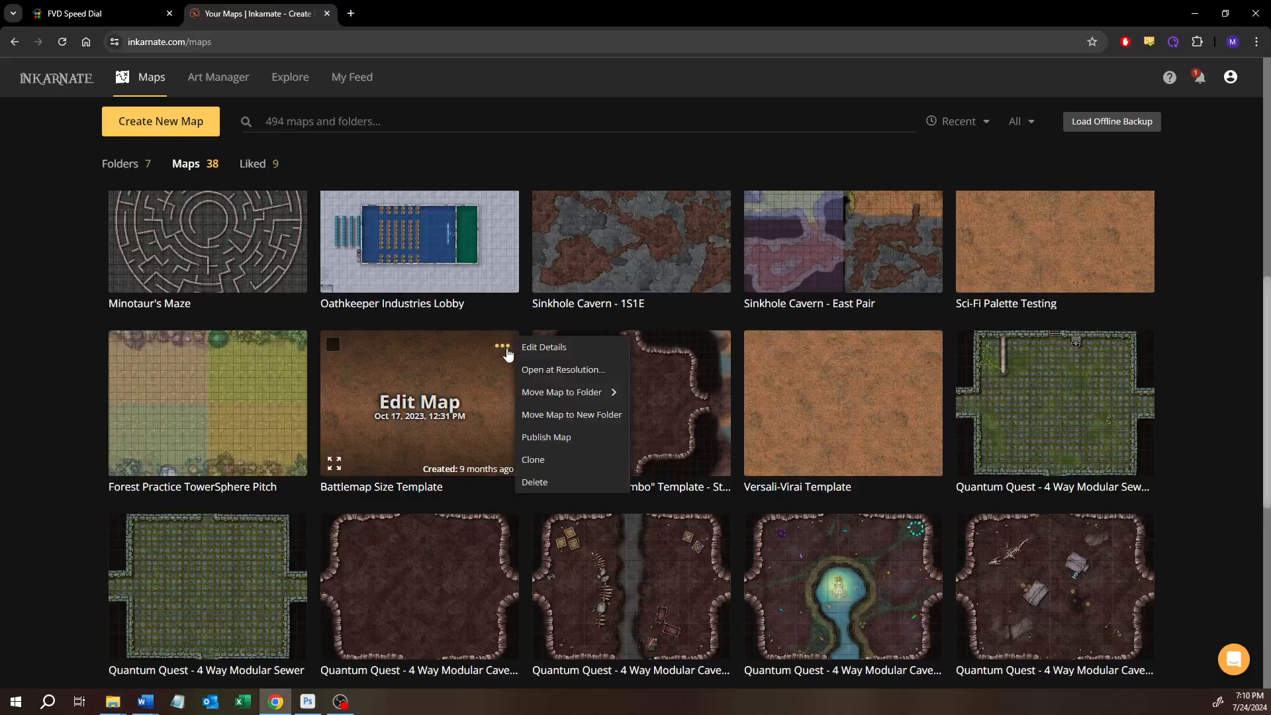
click(557, 459)
text(Haunted Shores of Japel Brae)
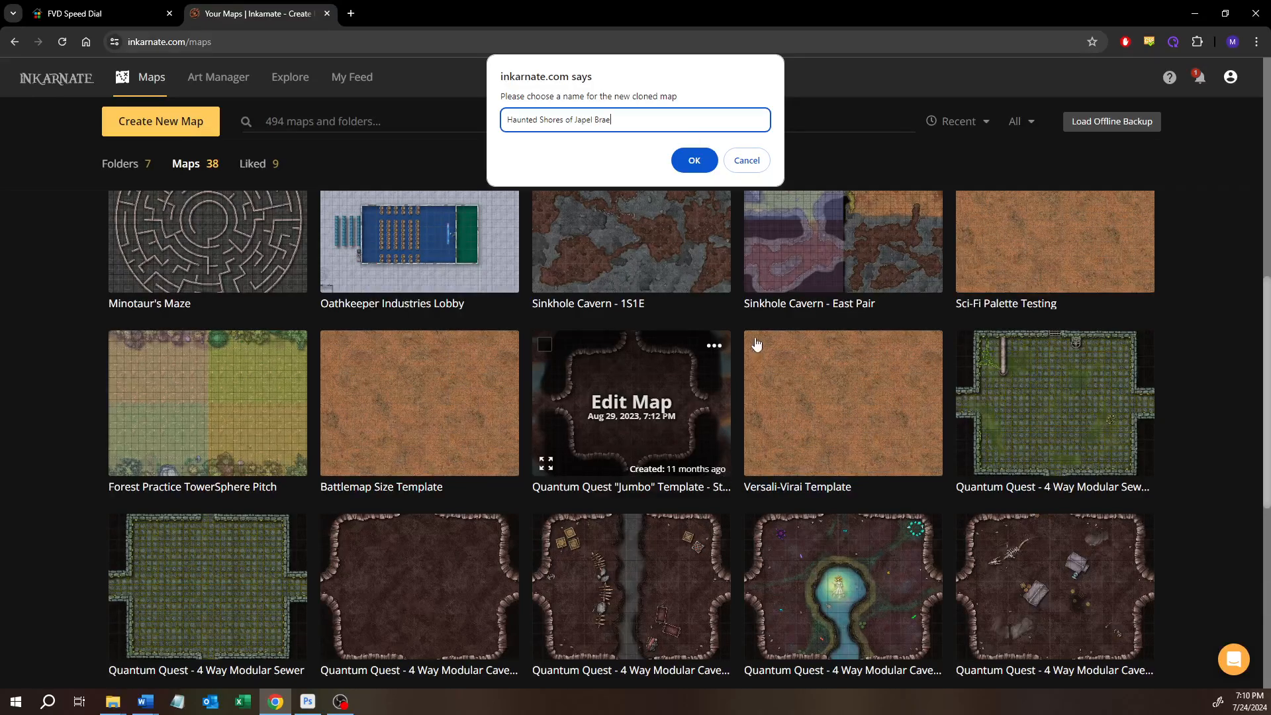
click(692, 160)
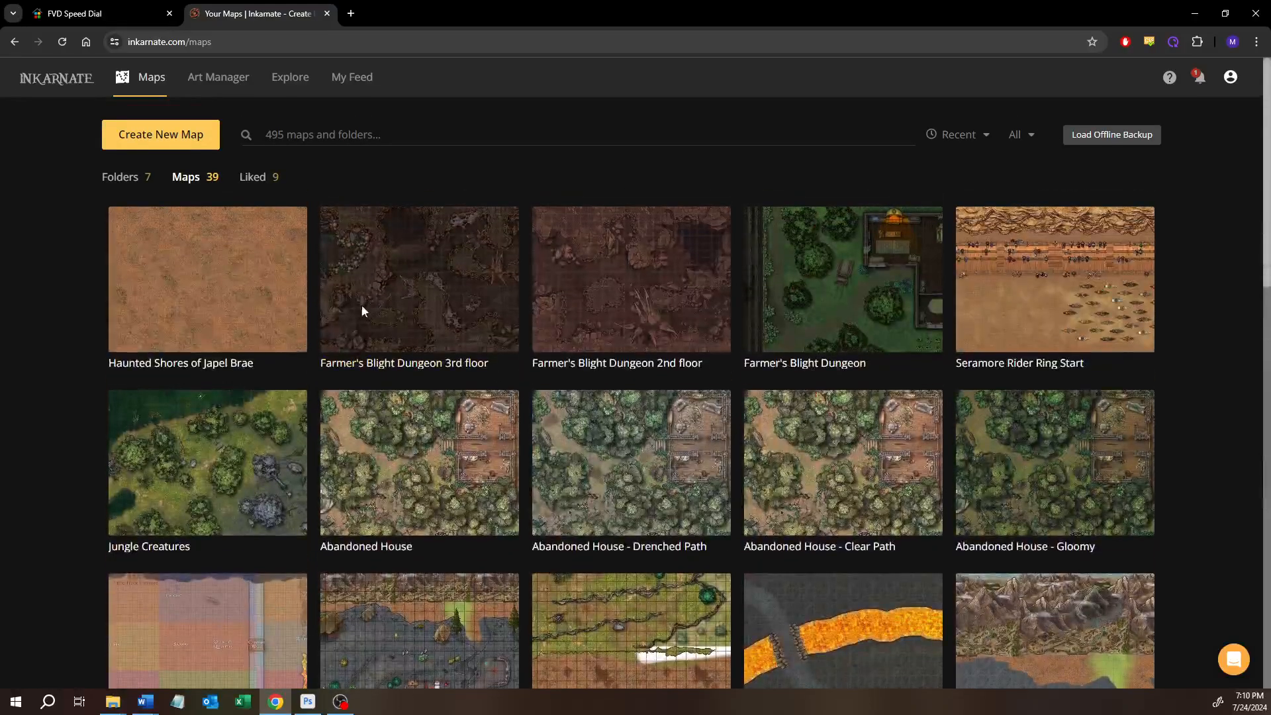
click(180, 273)
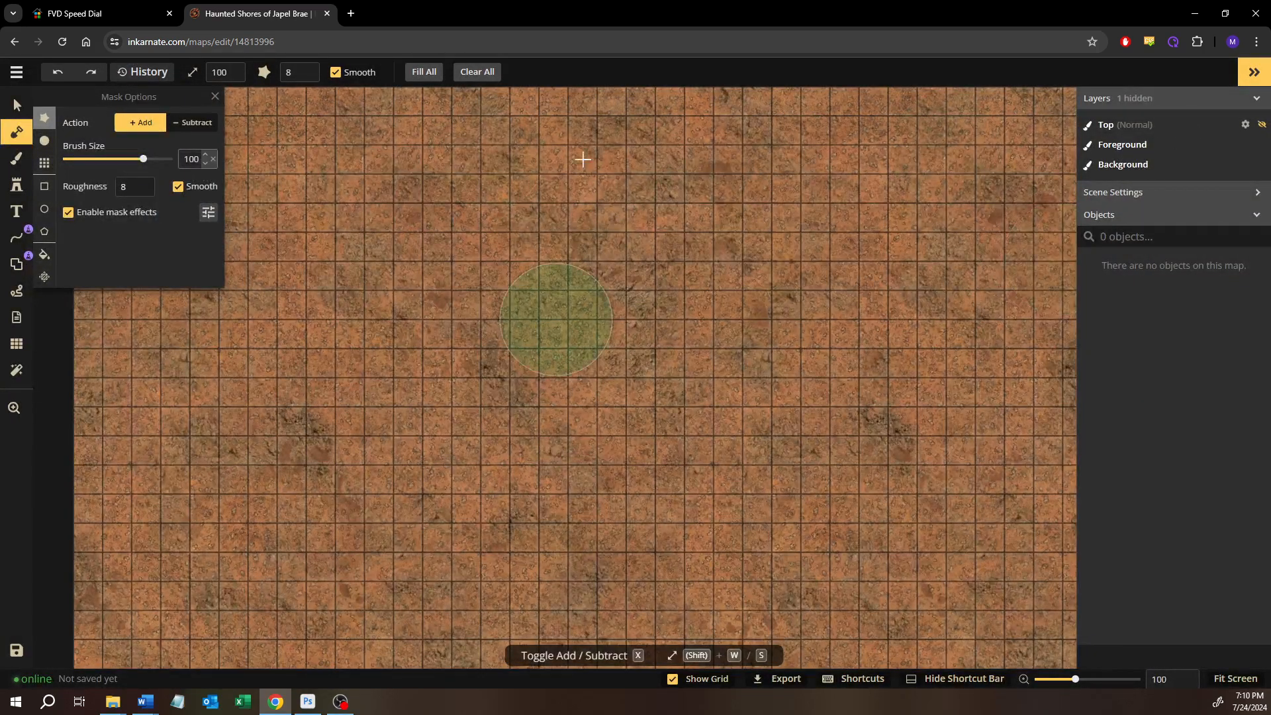
Try a rough-edged mask stroke at brush size 100 across the middle of the map and undo it
click(1253, 72)
scroll(672, 395, down, 3)
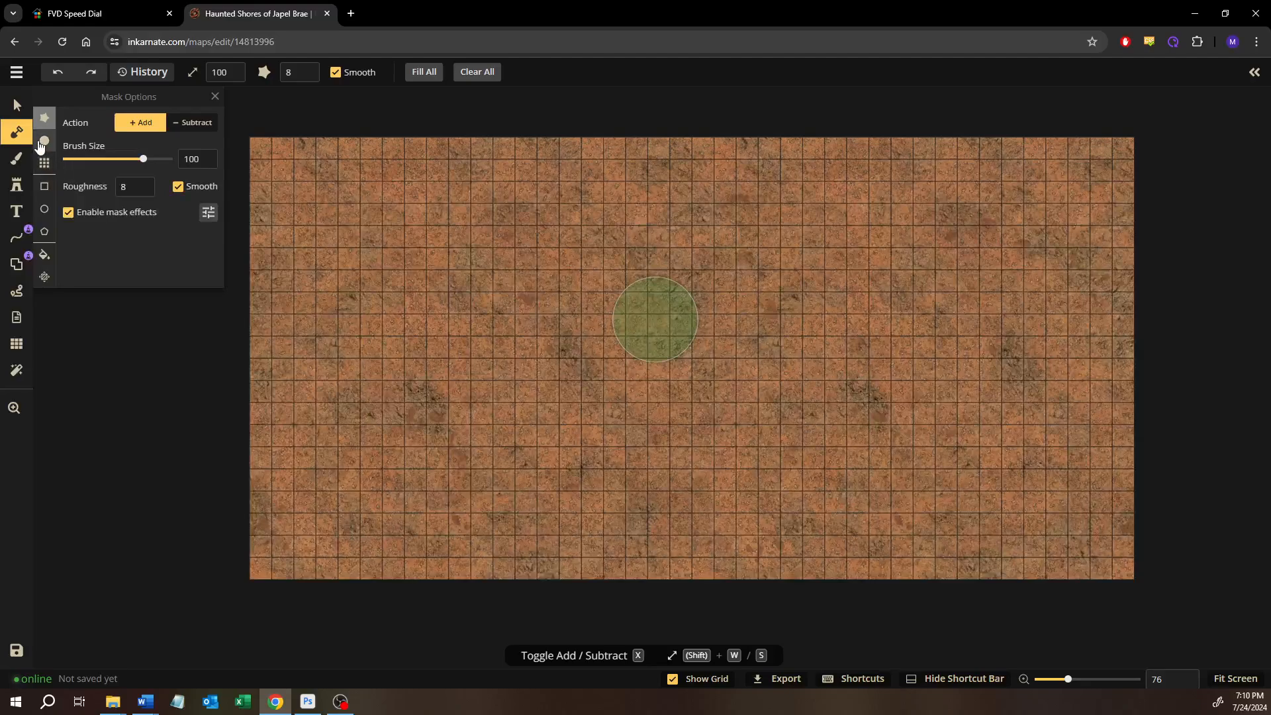
mouse_move(224, 456)
mouse_down()
mouse_move(542, 371)
mouse_move(632, 361)
mouse_move(672, 360)
mouse_move(736, 395)
mouse_move(953, 430)
mouse_up()
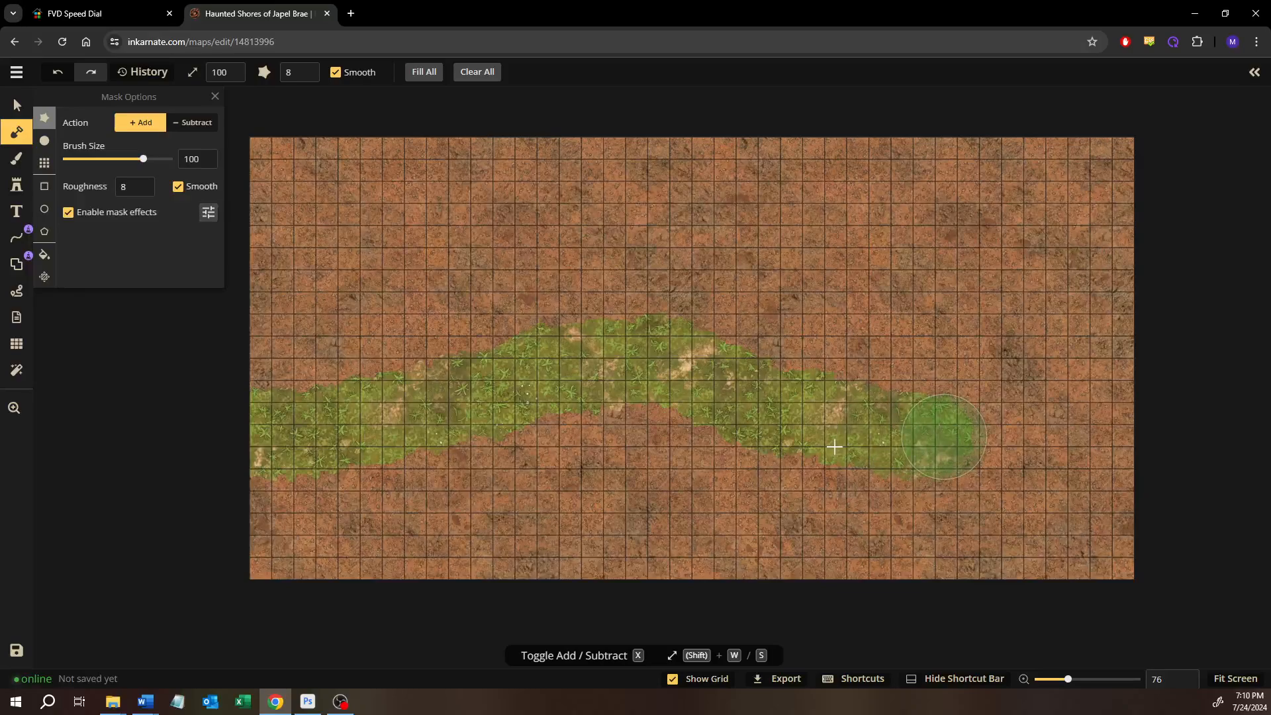
key(ctrl+z)
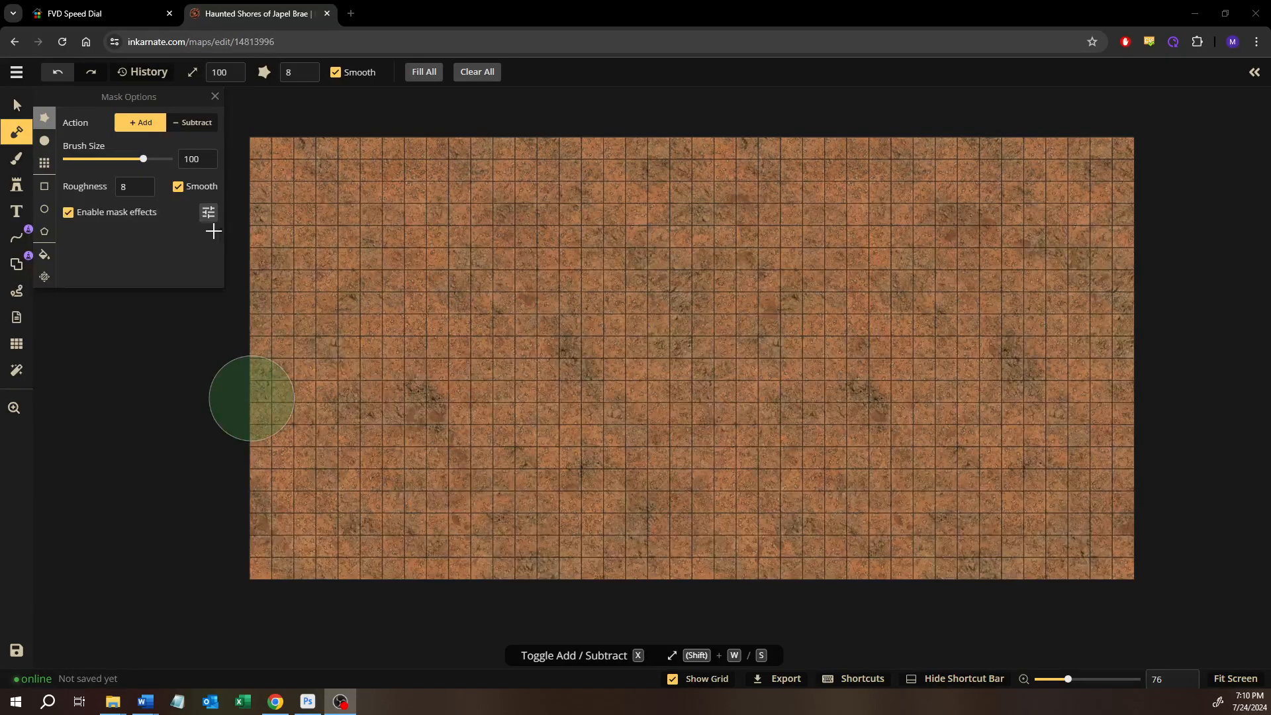
click(1254, 72)
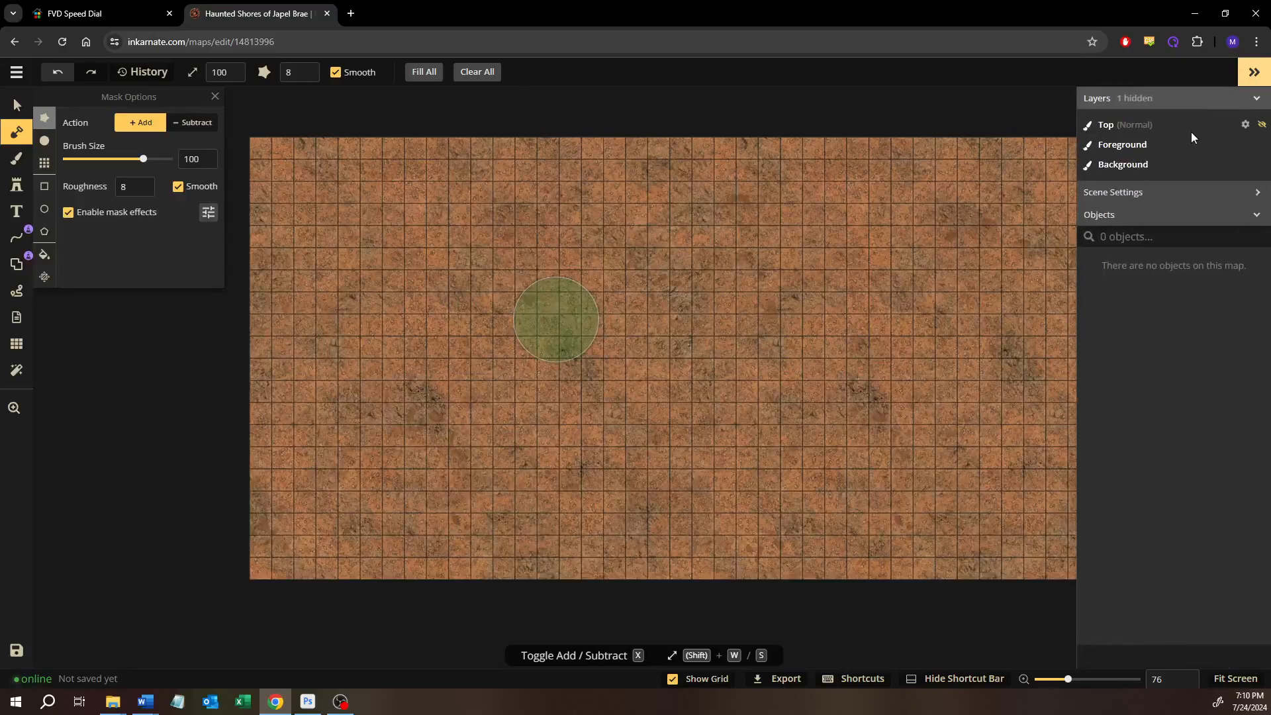
click(25, 107)
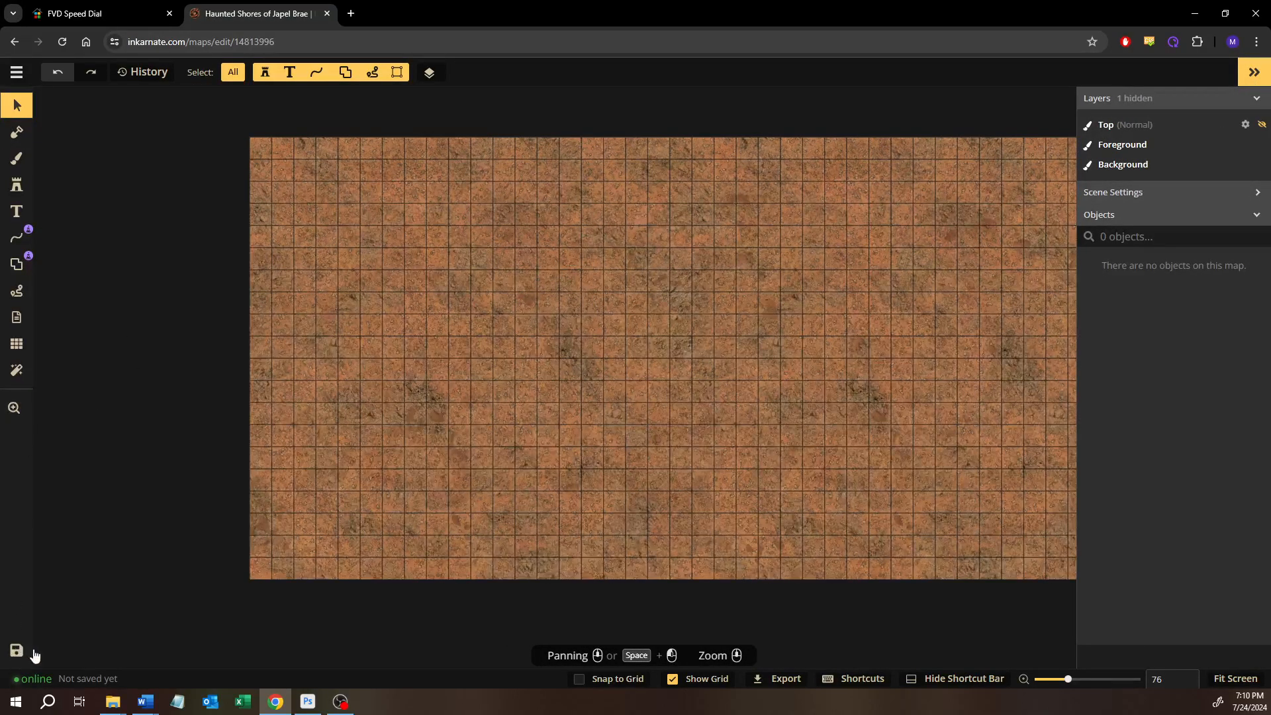
click(16, 131)
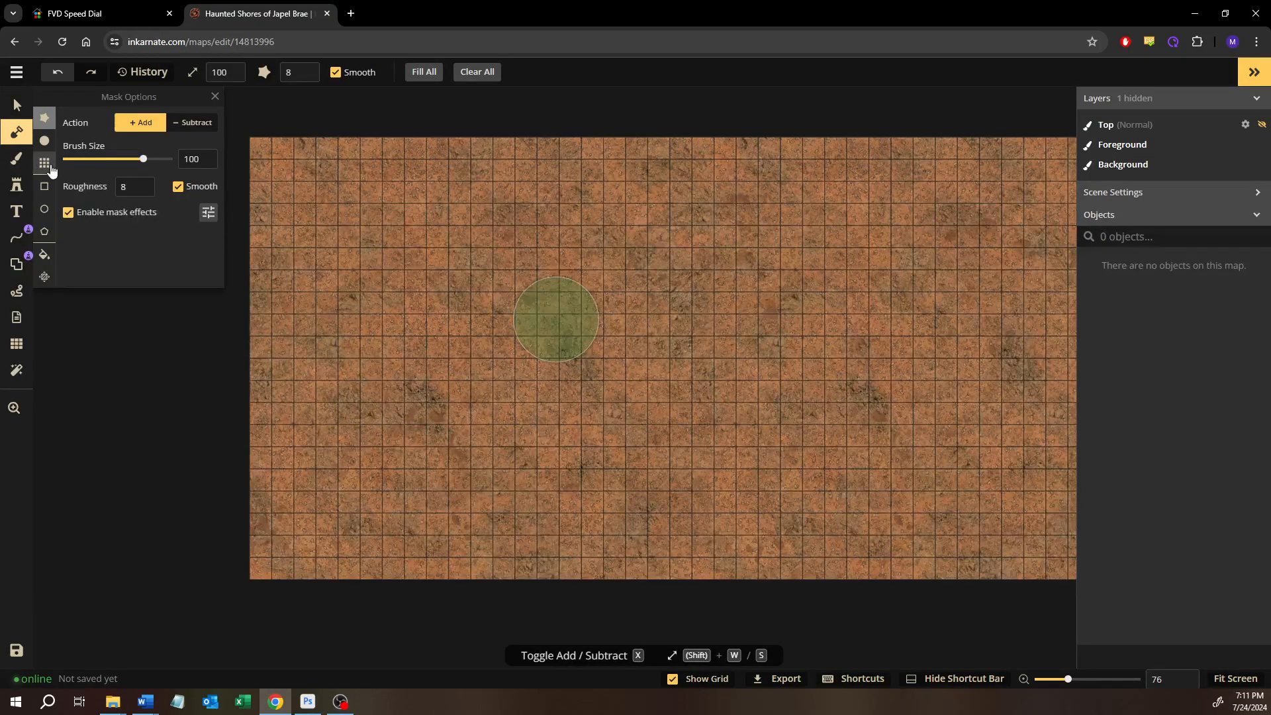
Try a bucket mask fill over the whole map, undo it and switch to the circle mask brush
click(44, 141)
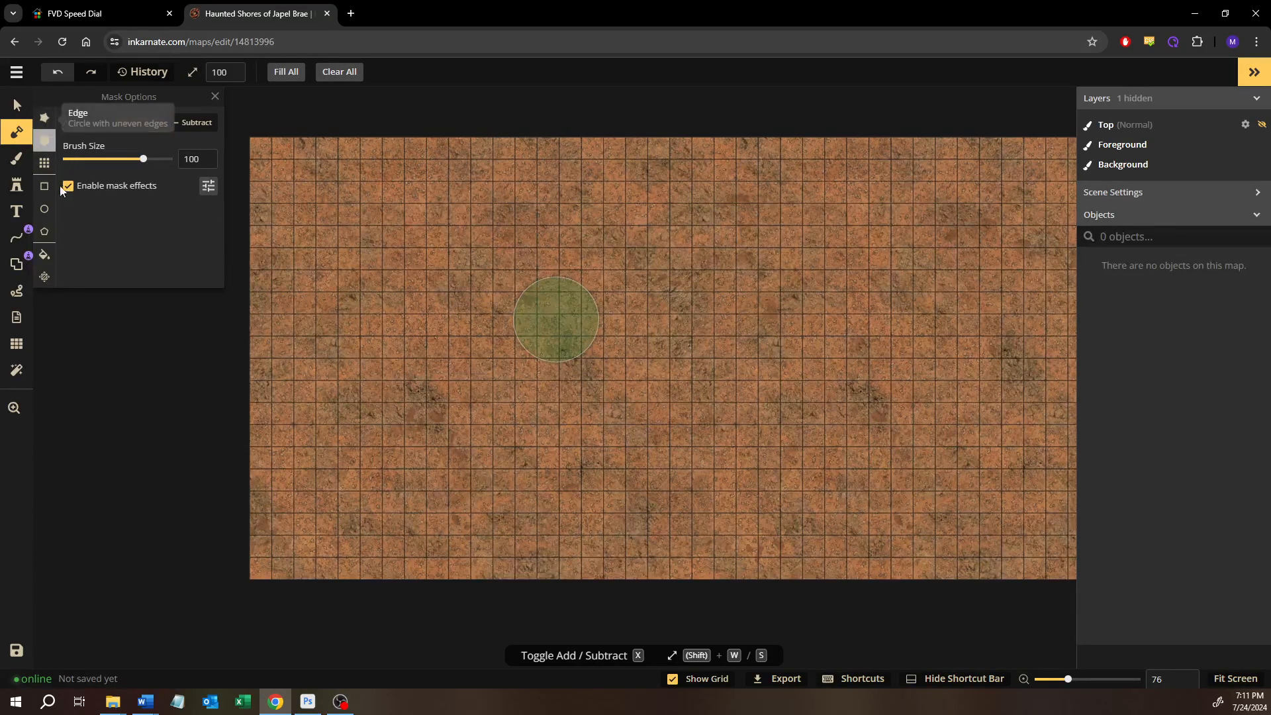
click(42, 255)
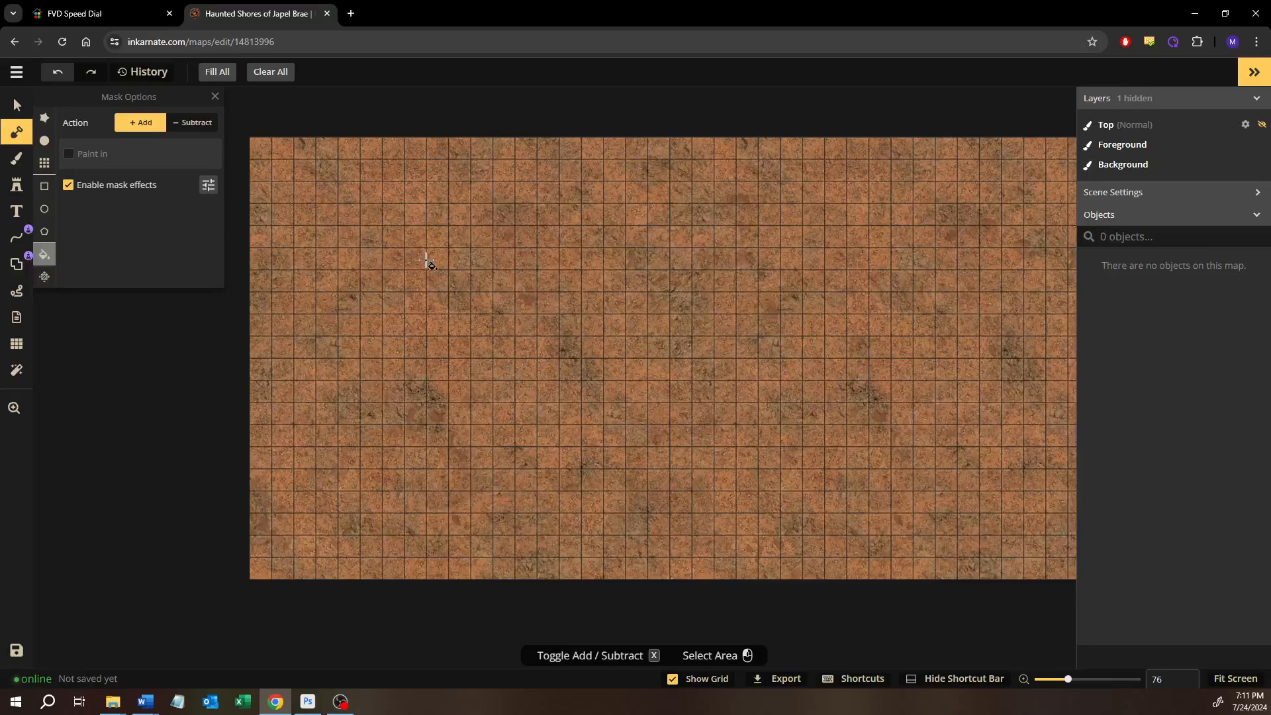
click(635, 396)
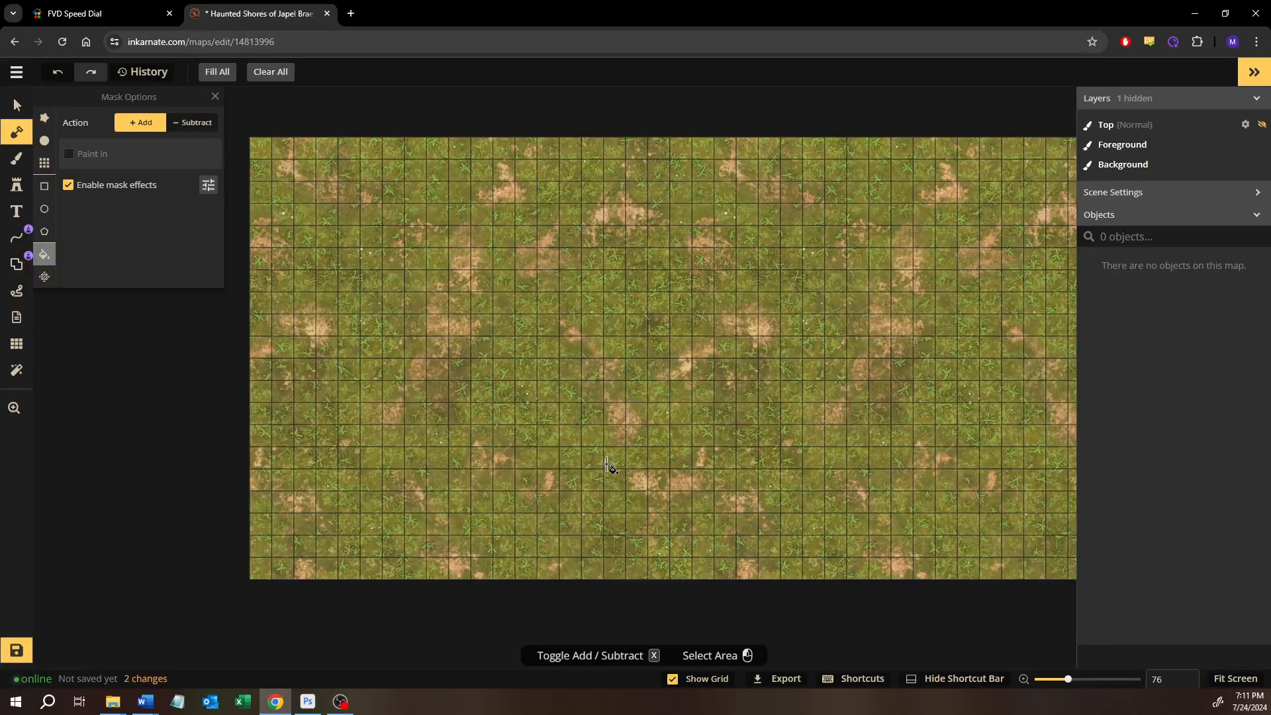
key(ctrl+z)
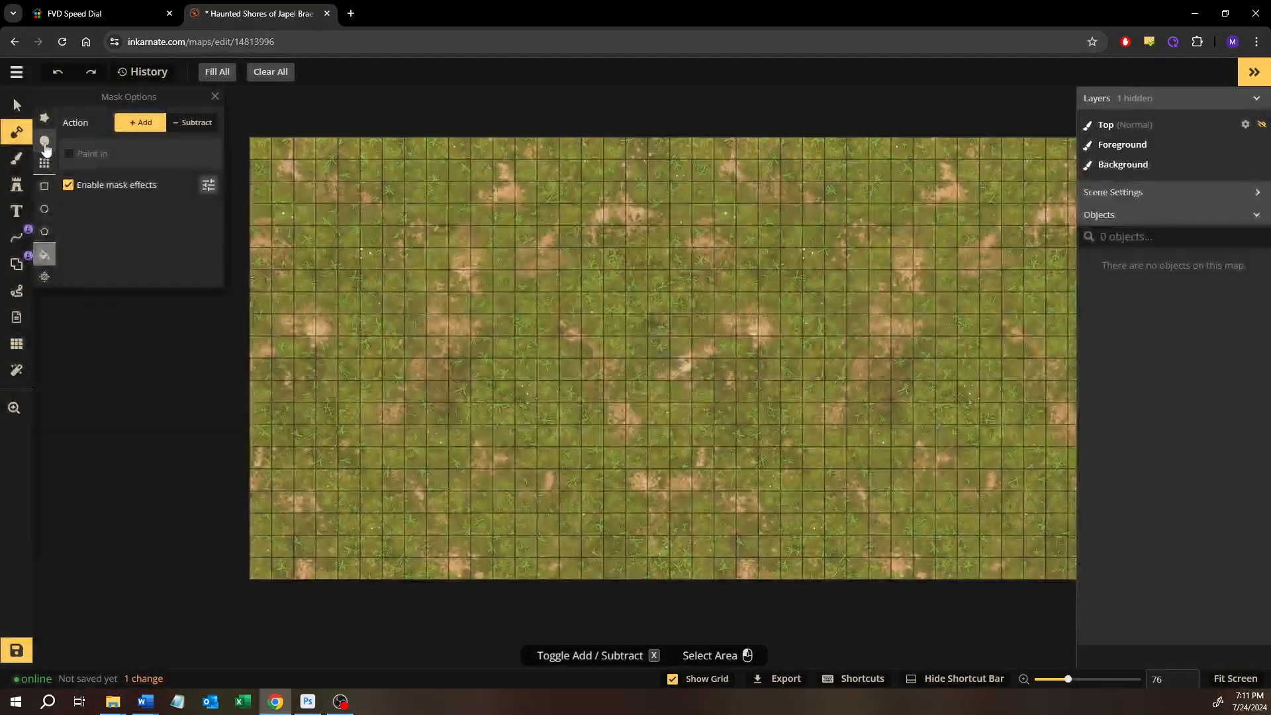
click(45, 142)
key(ctrl+z)
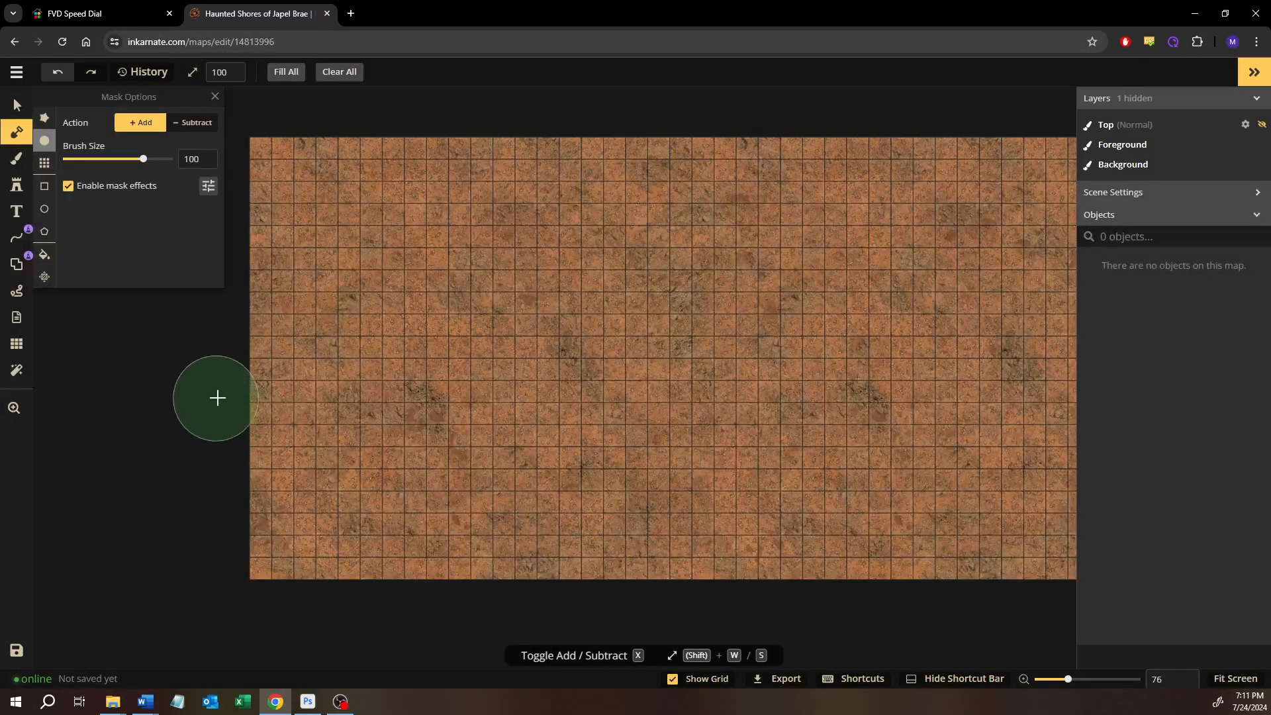
Paint a winding mask coastline from the west to the east edge with the circle brush at size 50 and bucket-fill the area north of it
key(s)
key(s)
key(s)
key(s)
key(s)
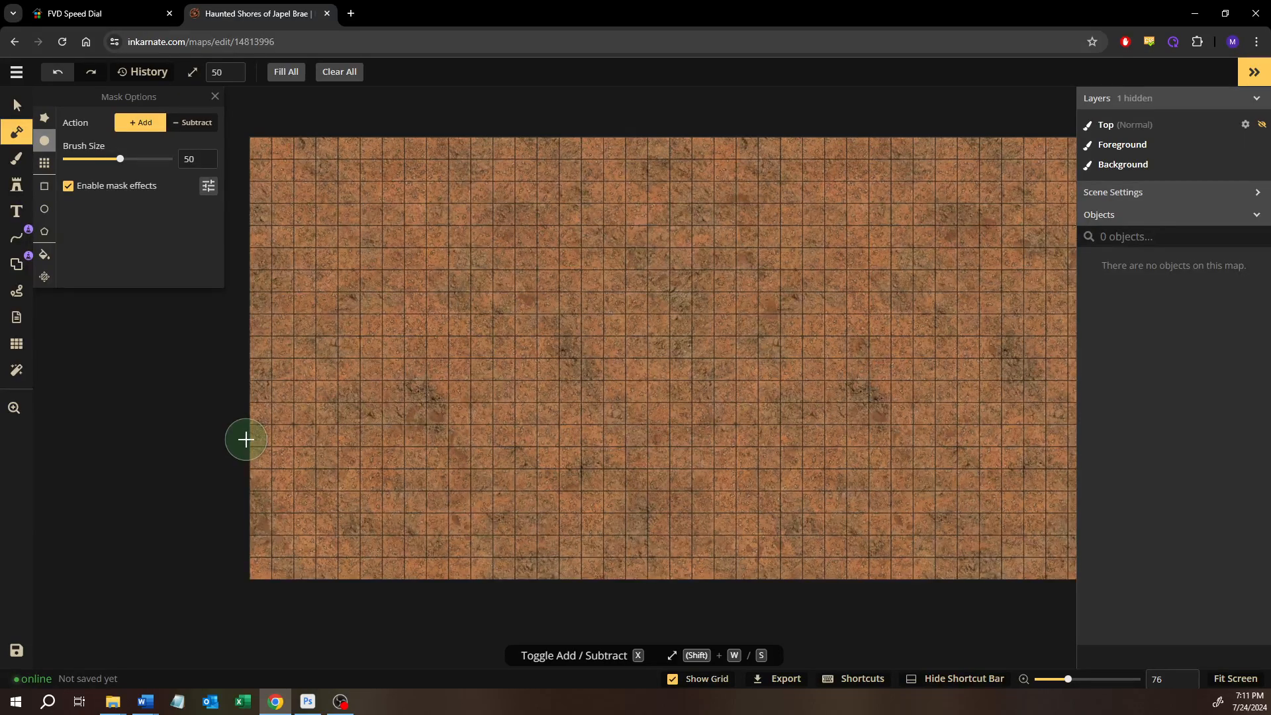
key(space)
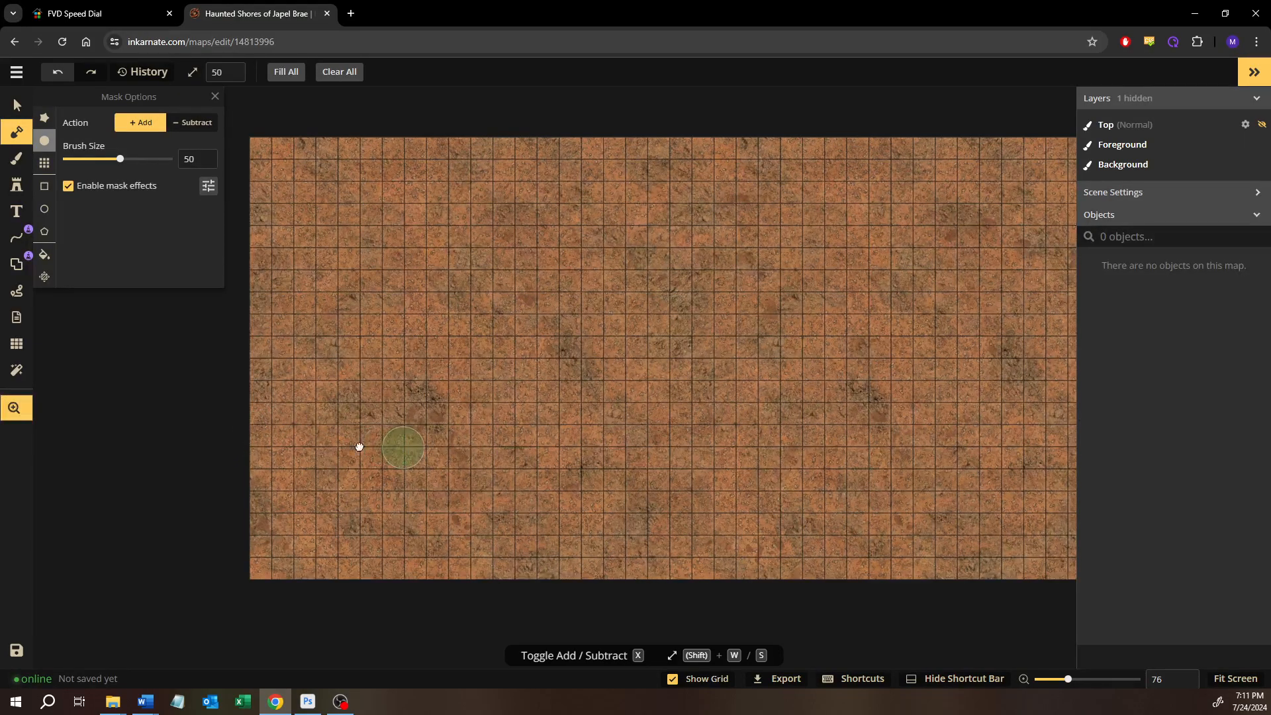
drag(357, 446, 263, 441)
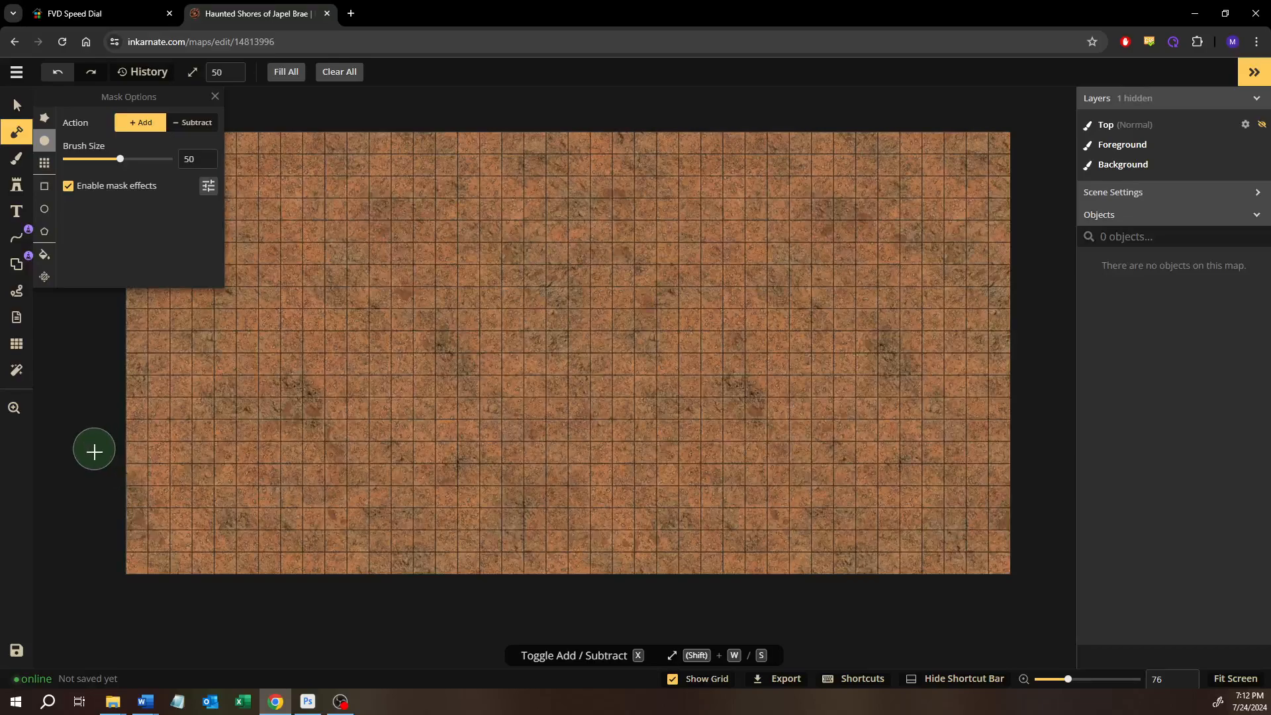
mouse_move(113, 466)
mouse_down()
mouse_move(383, 472)
mouse_move(409, 424)
mouse_move(389, 387)
mouse_move(401, 348)
mouse_move(488, 318)
mouse_move(630, 324)
mouse_move(722, 350)
mouse_move(724, 378)
mouse_move(688, 436)
mouse_move(709, 465)
mouse_move(843, 474)
mouse_move(982, 456)
mouse_move(1048, 431)
mouse_move(1000, 441)
mouse_up()
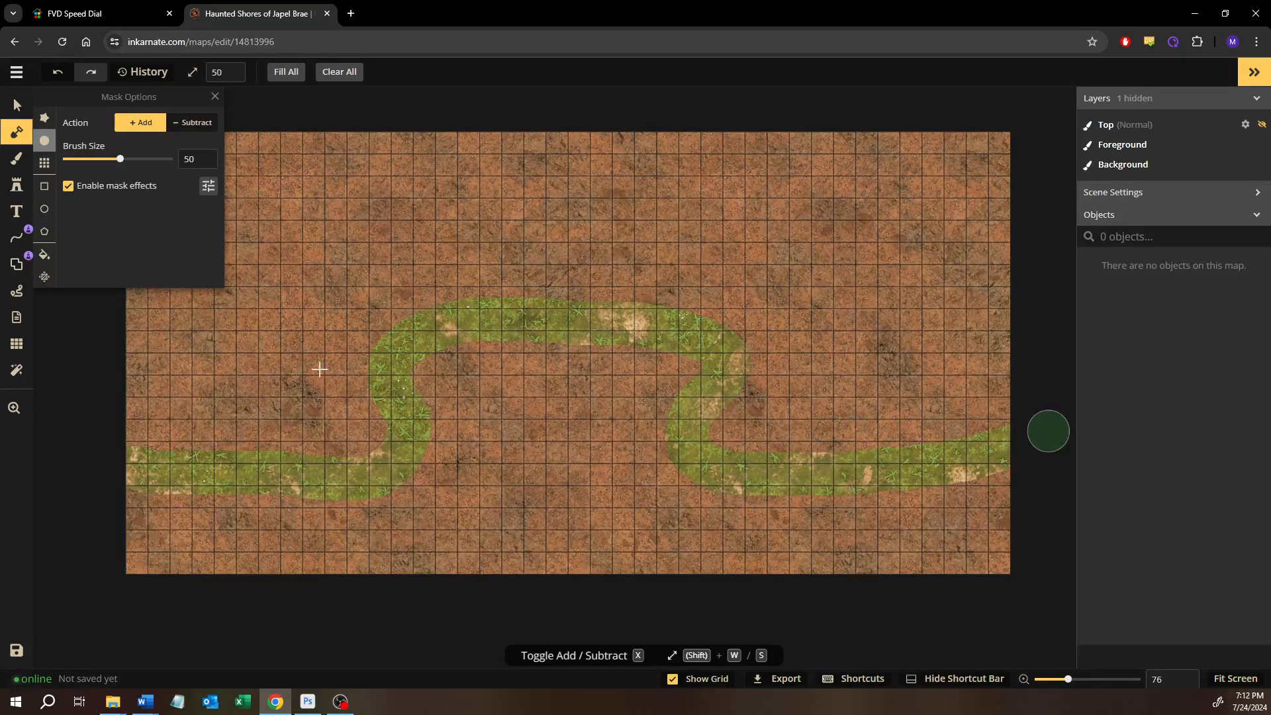
click(45, 254)
click(287, 363)
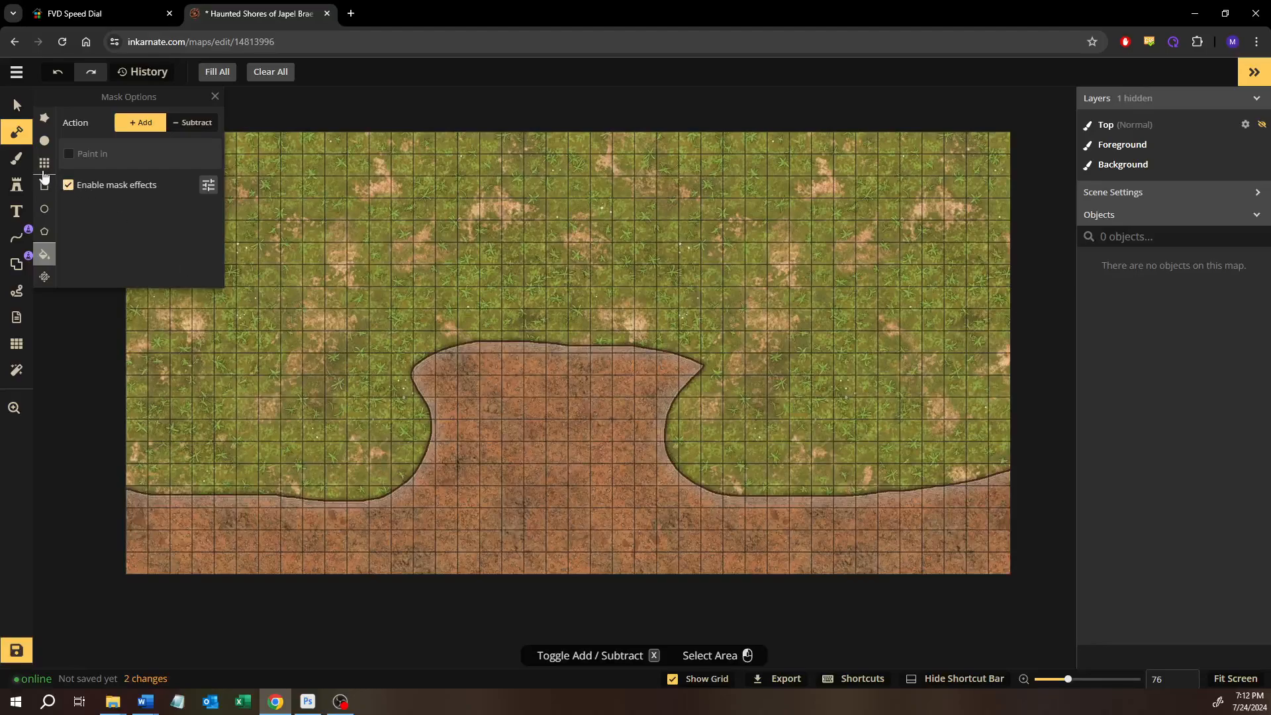
Try filling the background layer with the plain reddish-brown dirt texture and with the grey stone tile texture
click(17, 158)
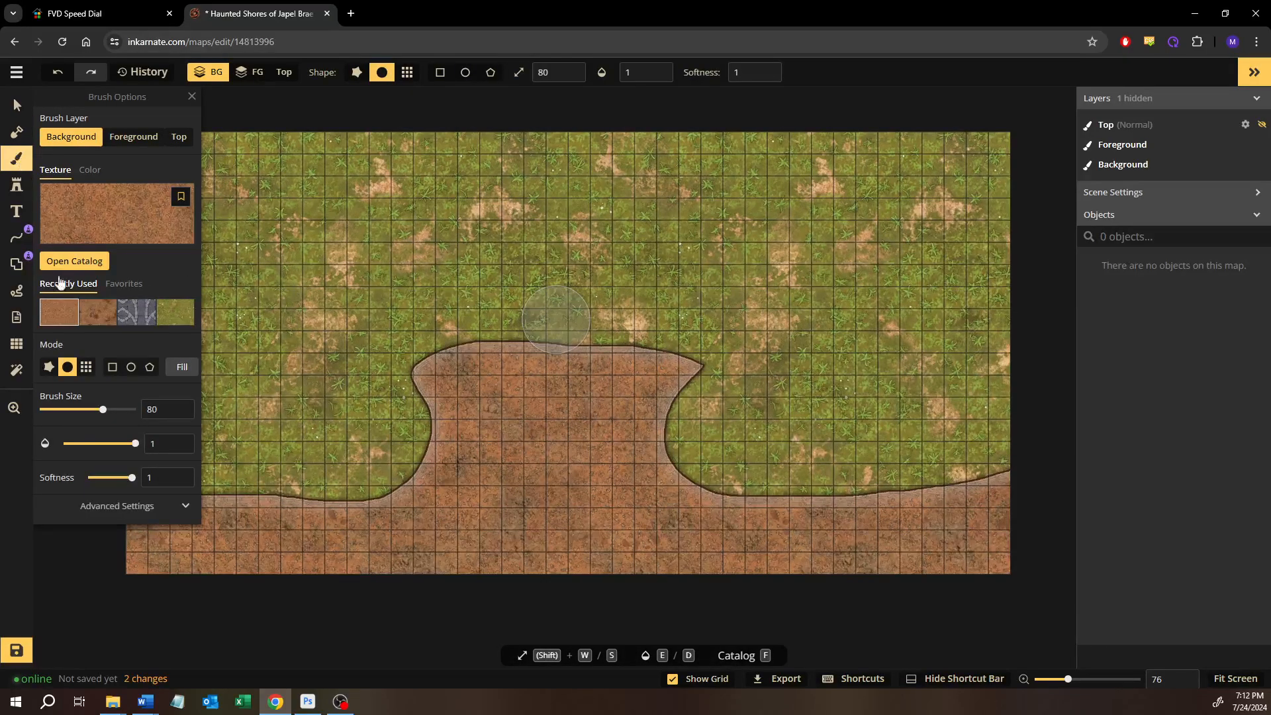
click(189, 375)
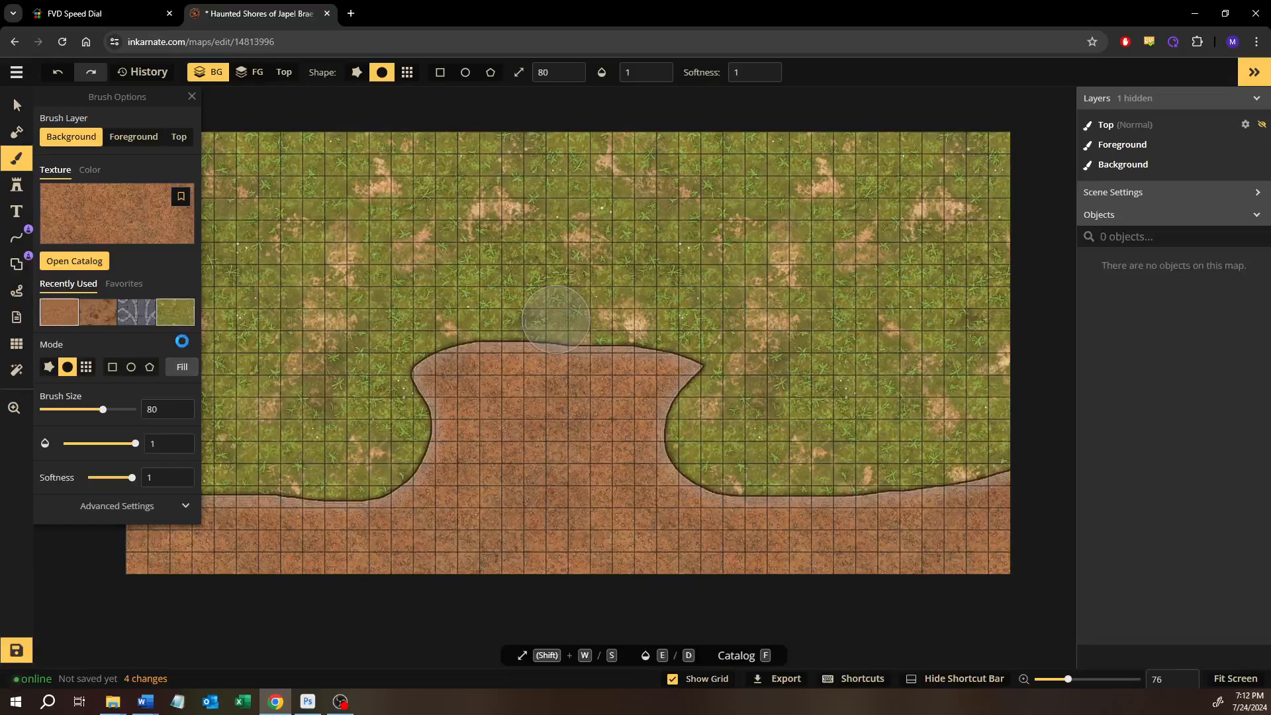
click(136, 312)
click(186, 375)
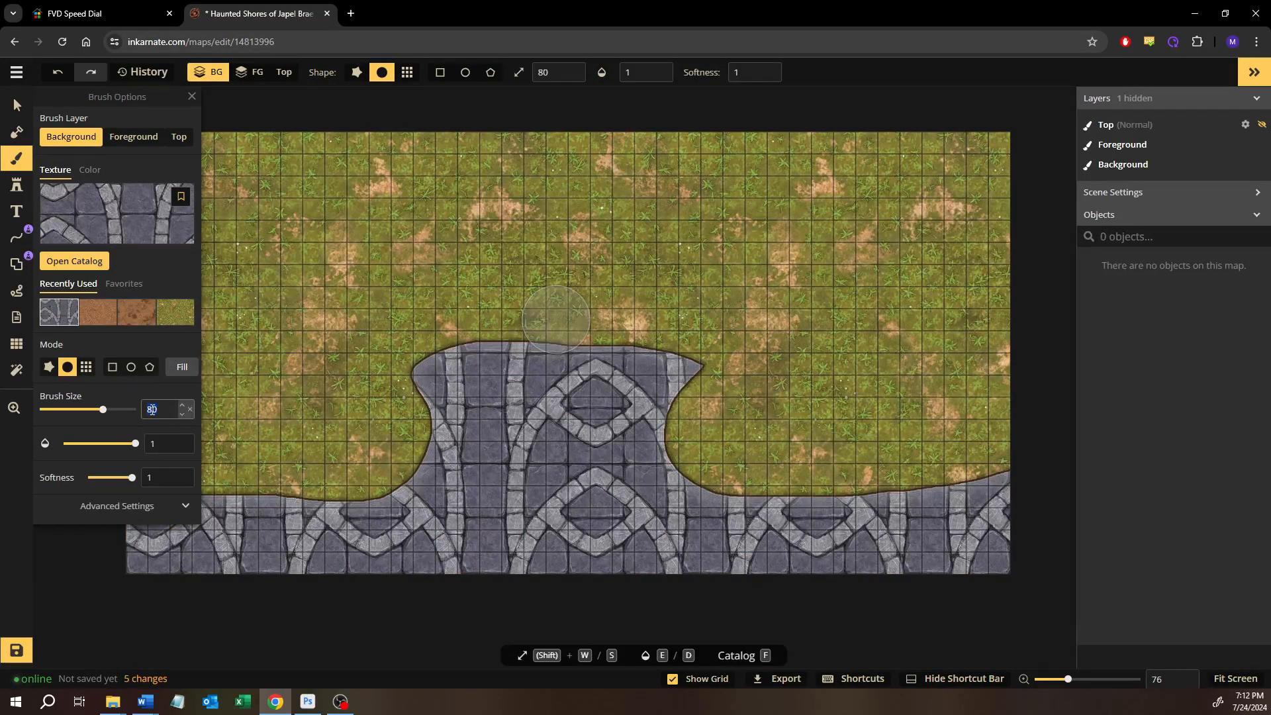
Set the brush size to 30 and refill the background, first with the stone tile again and finally with plain reddish-brown dirt
text(30)
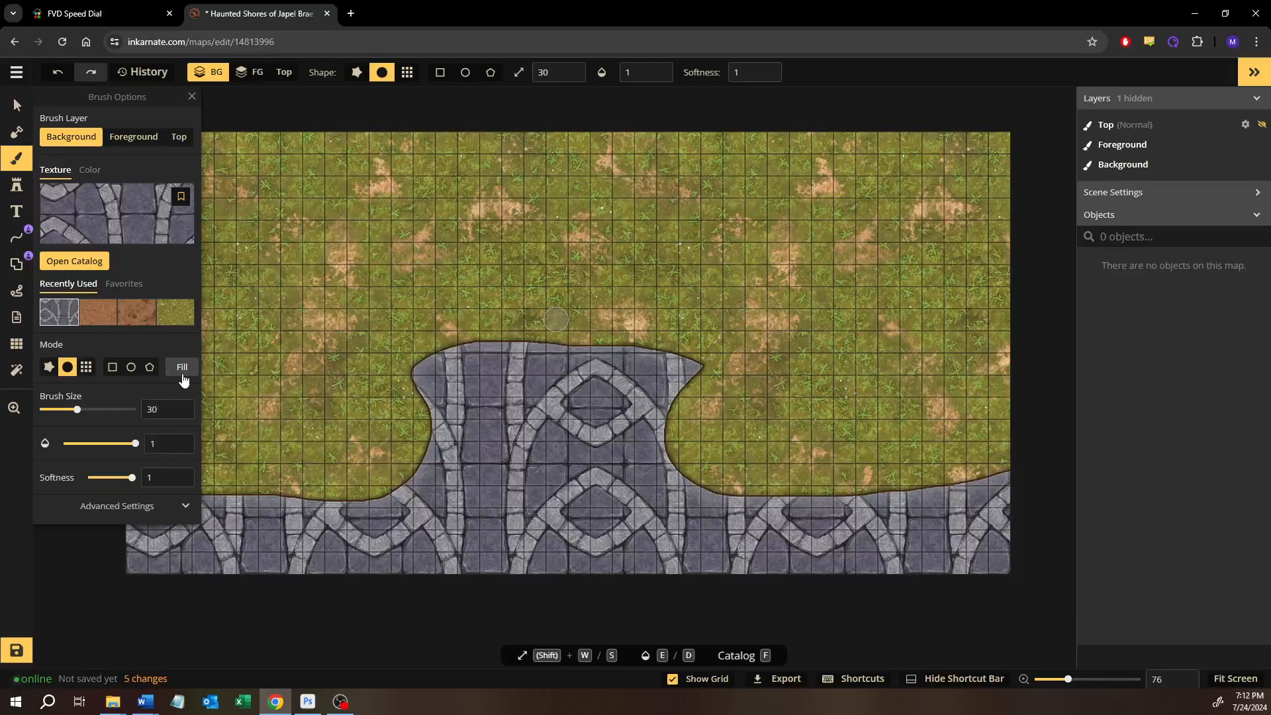
click(184, 376)
click(183, 376)
click(184, 373)
click(98, 311)
click(181, 371)
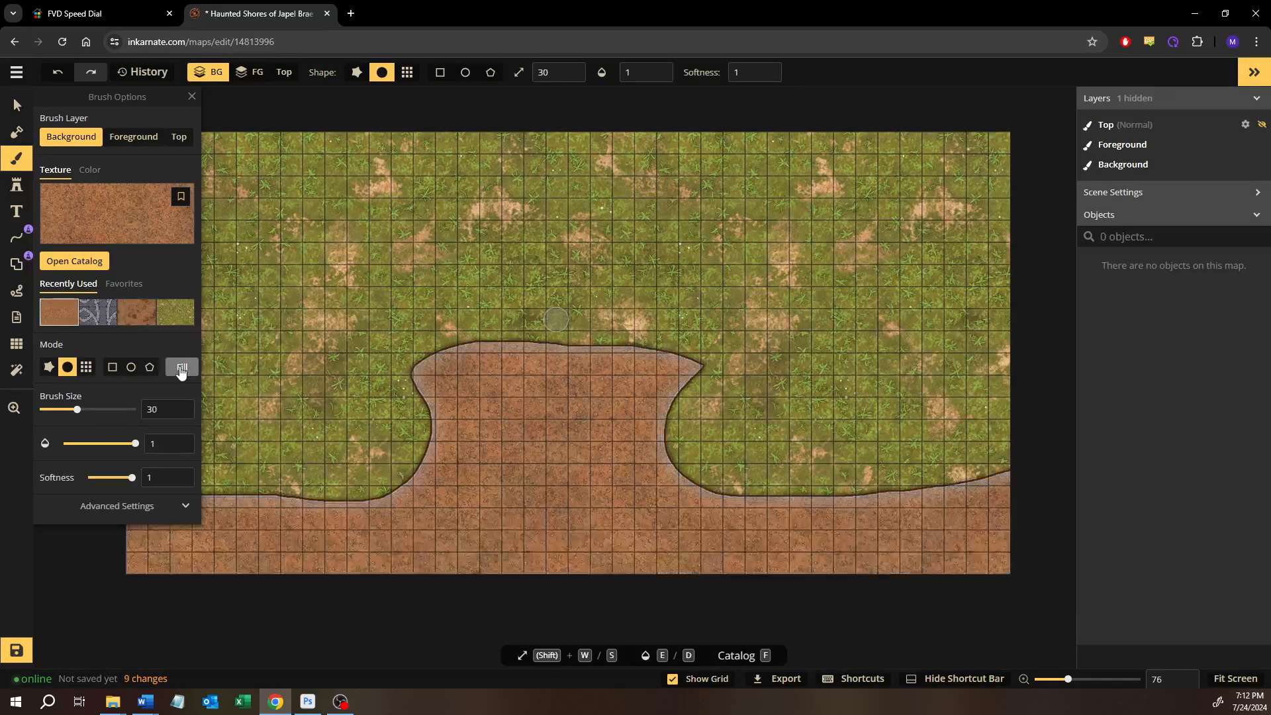
Expand the brush's advanced placement settings and fill the background with the grey stone tile texture at texture scale 100
click(118, 506)
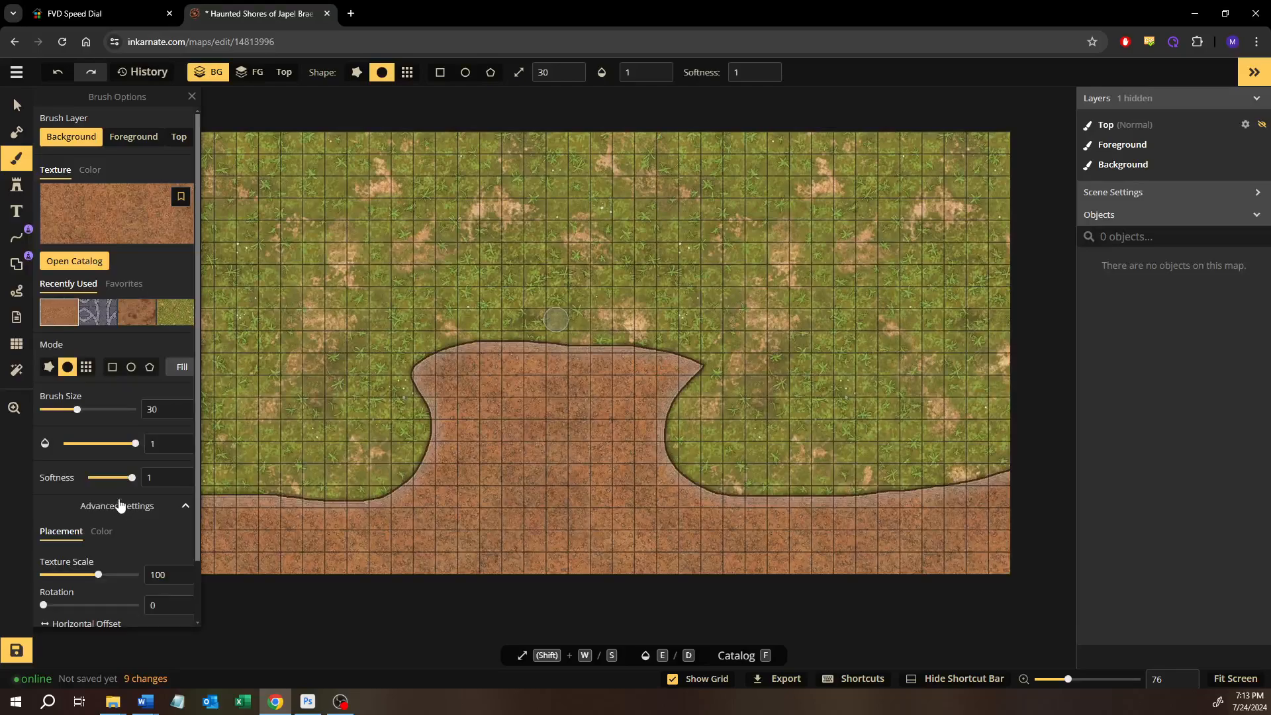
double_click(164, 575)
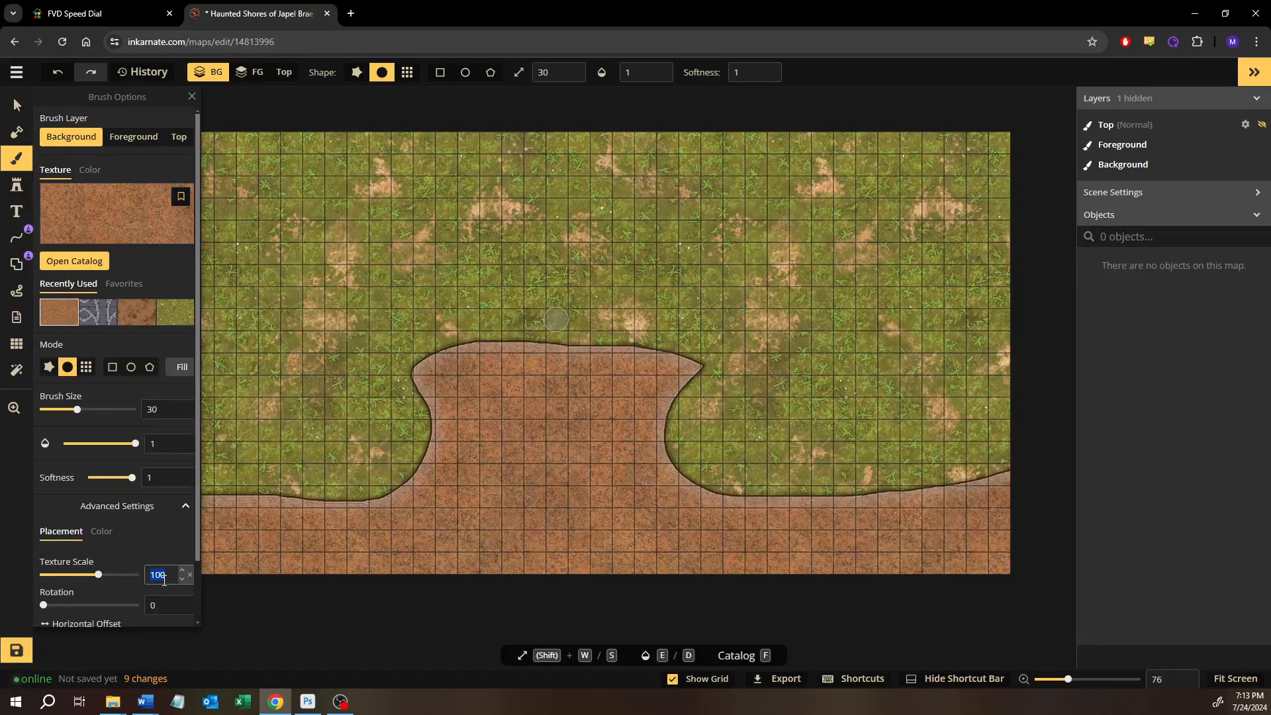
click(98, 316)
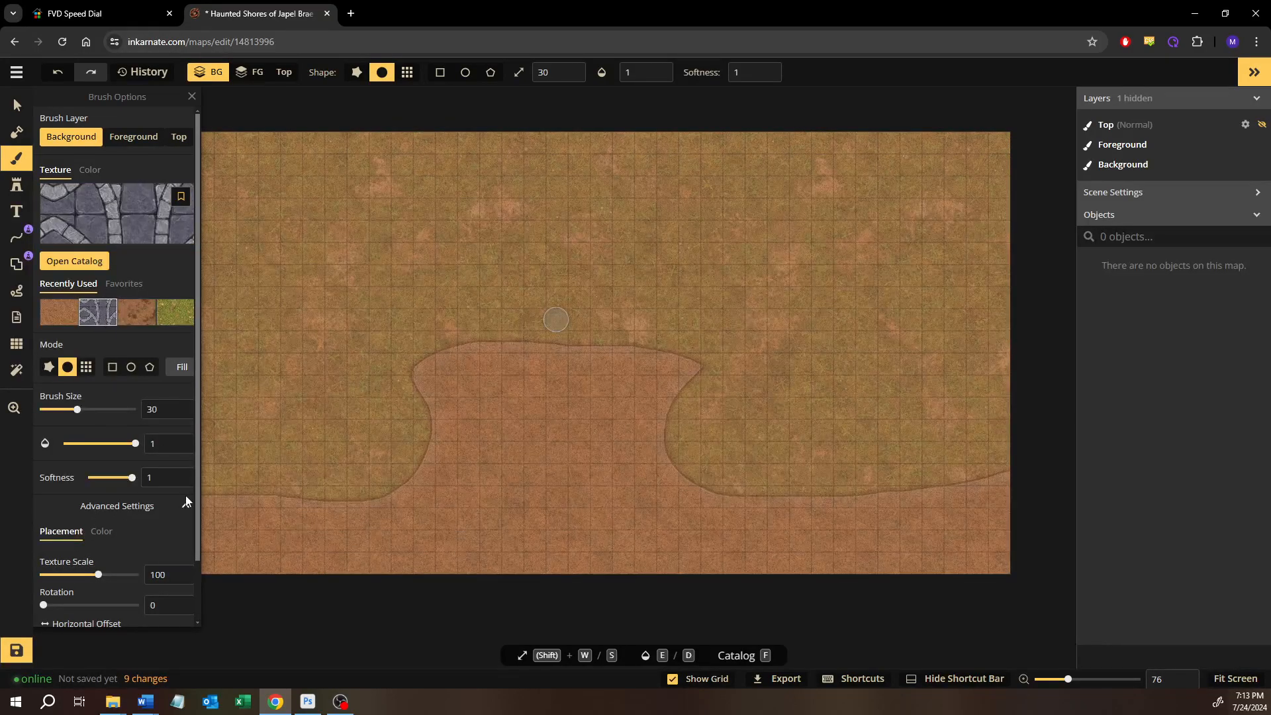
click(180, 373)
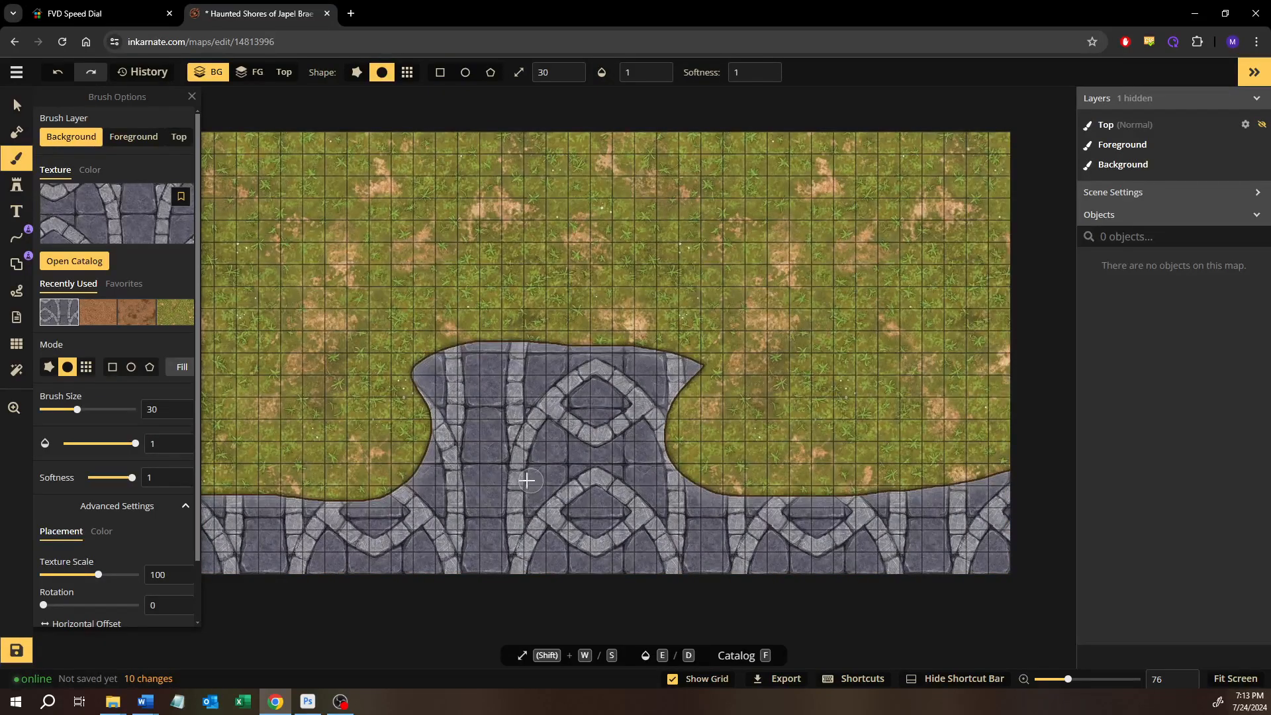
Set the texture scale to 30 and fill the background layer with the grey stone tile texture
double_click(159, 574)
text(30)
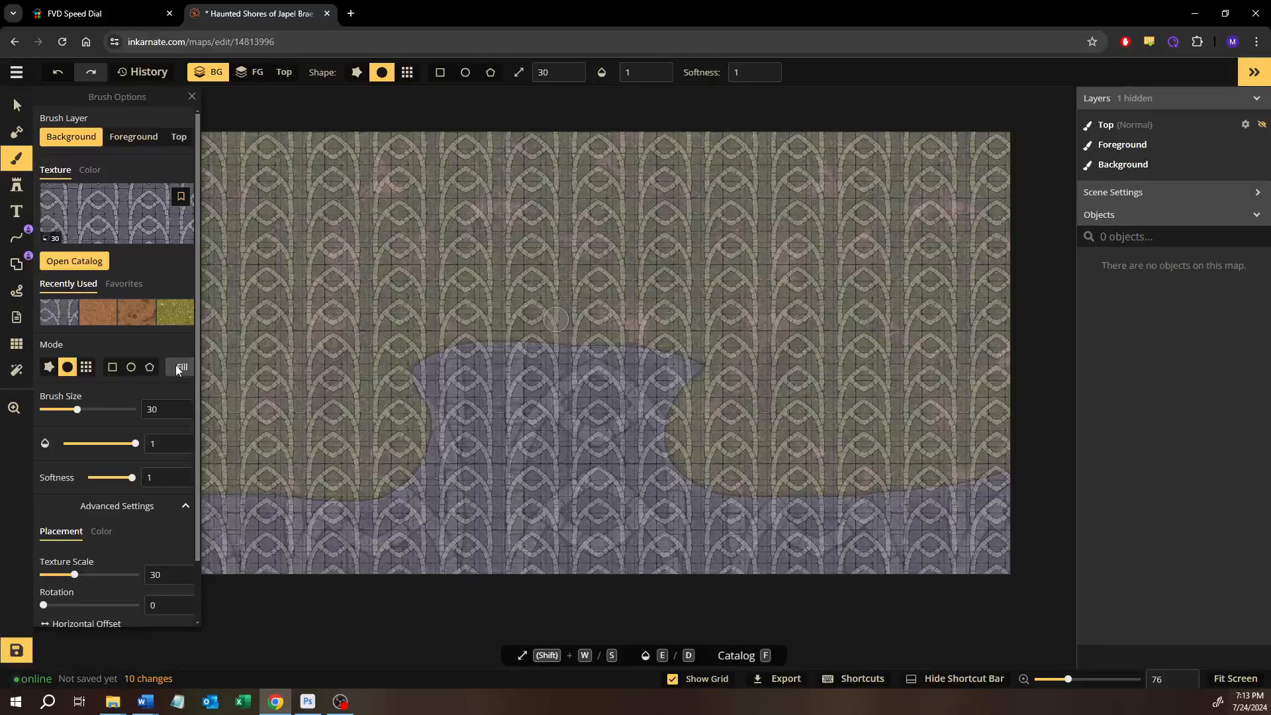
click(176, 364)
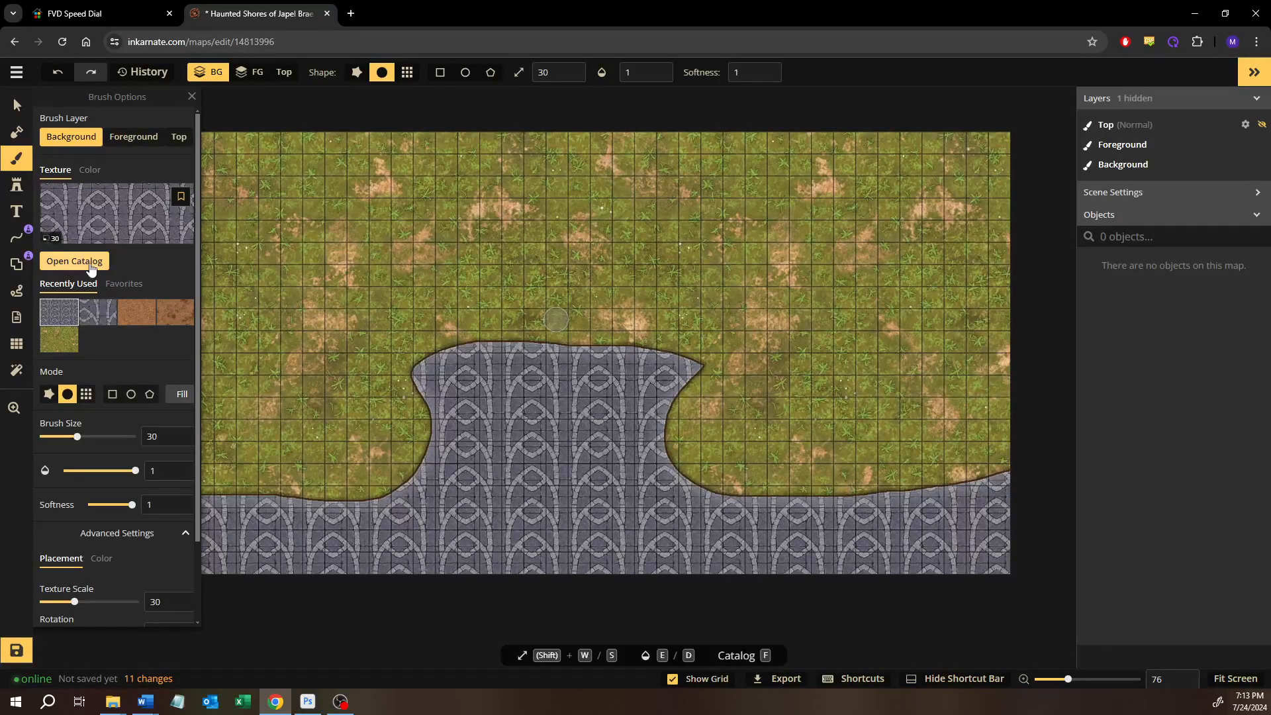
Choose a dark teal texture from the catalog's Water pack, set its texture scale to 30, and fill the background layer
click(160, 252)
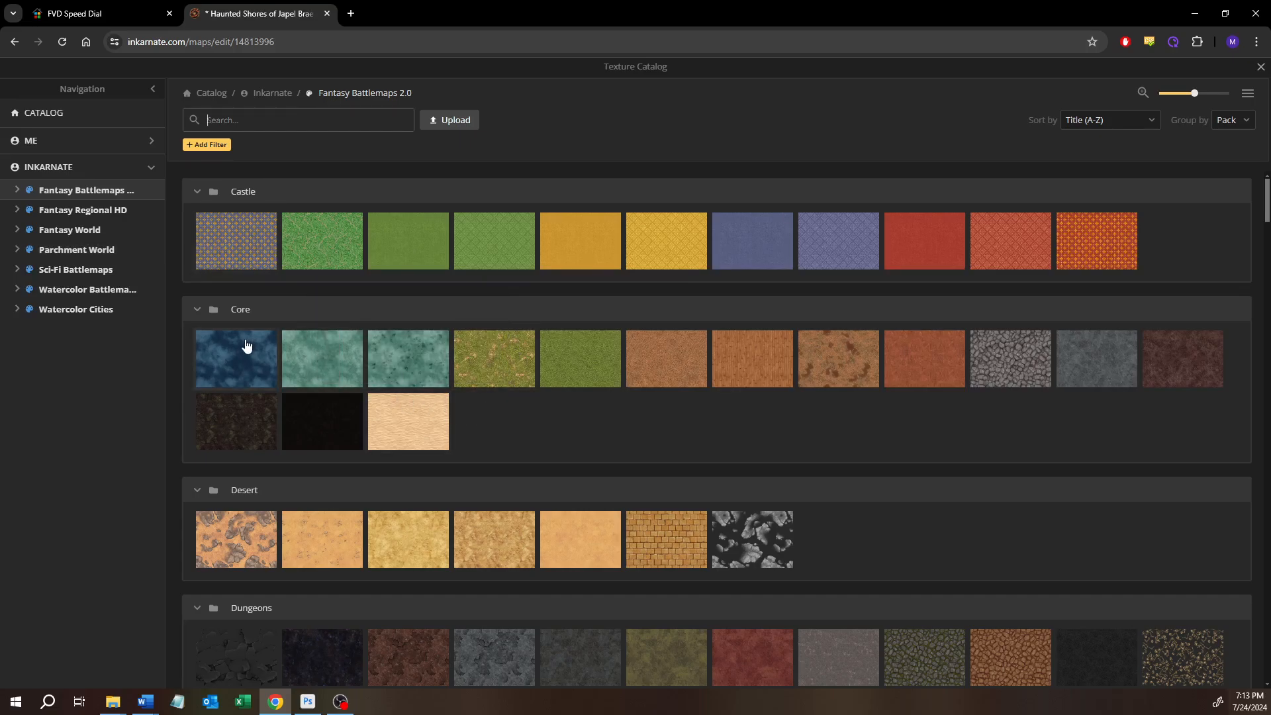
scroll(533, 456, down, 20)
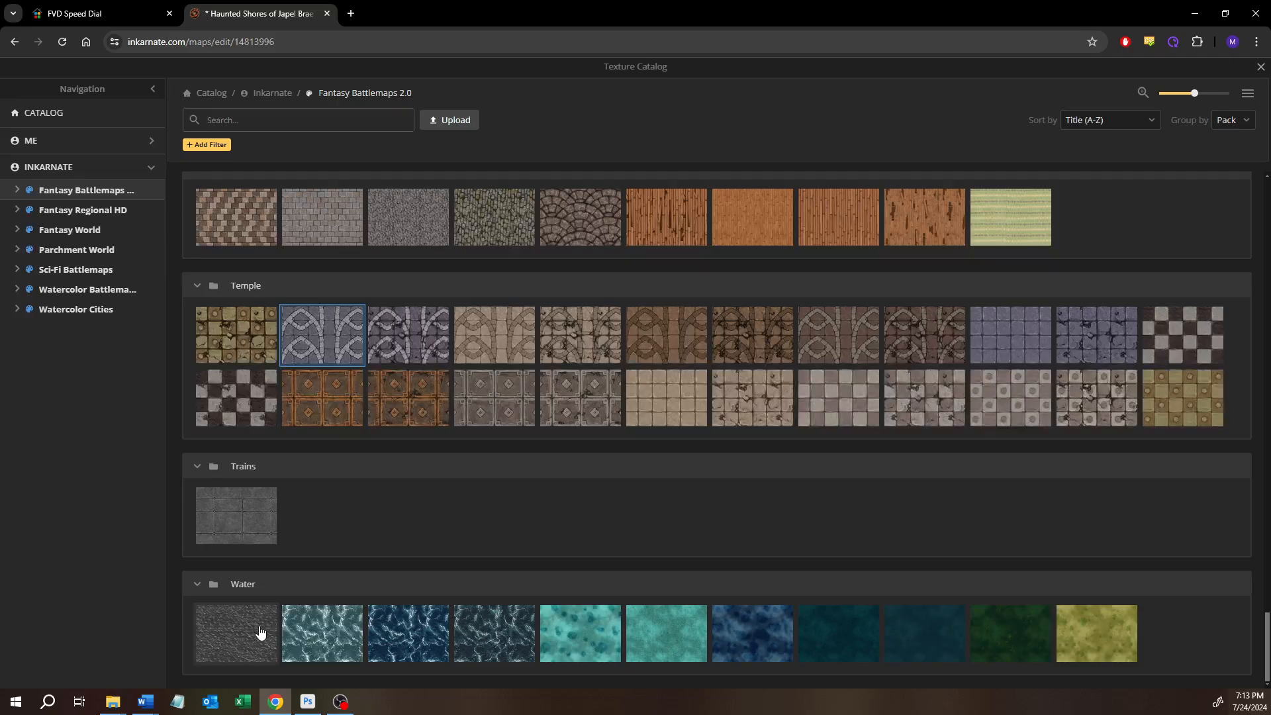
click(911, 641)
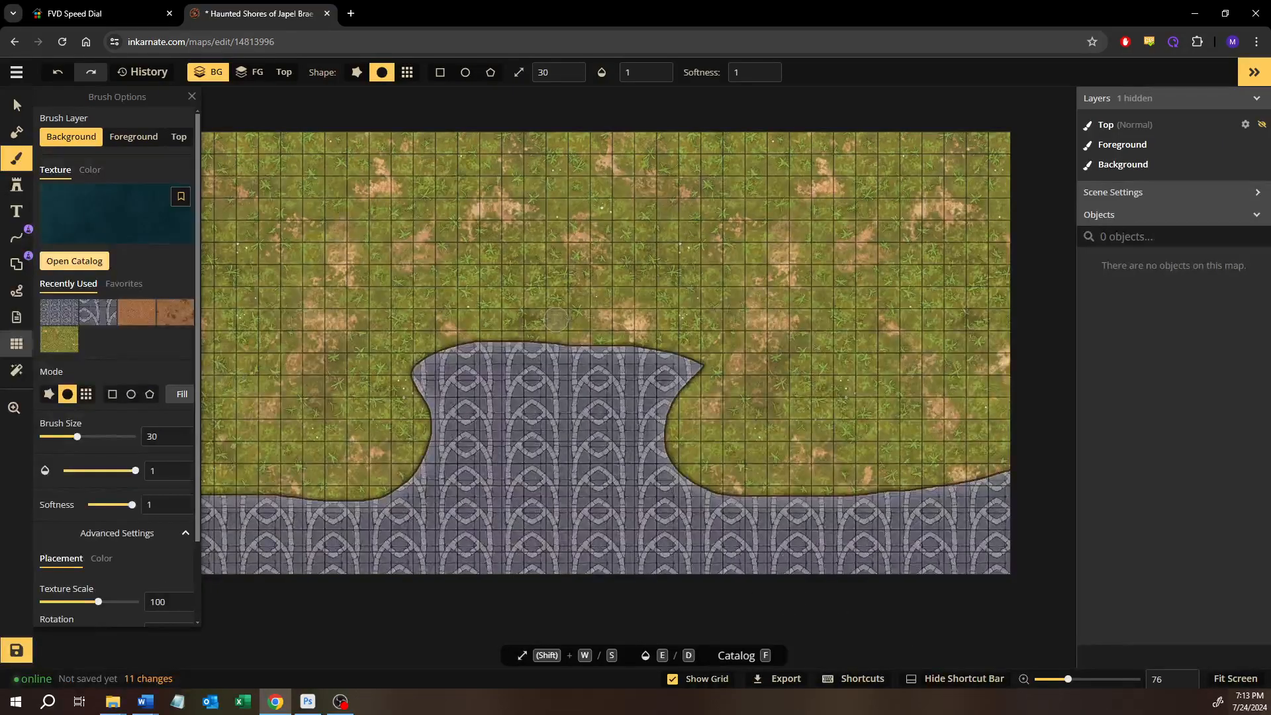
double_click(157, 597)
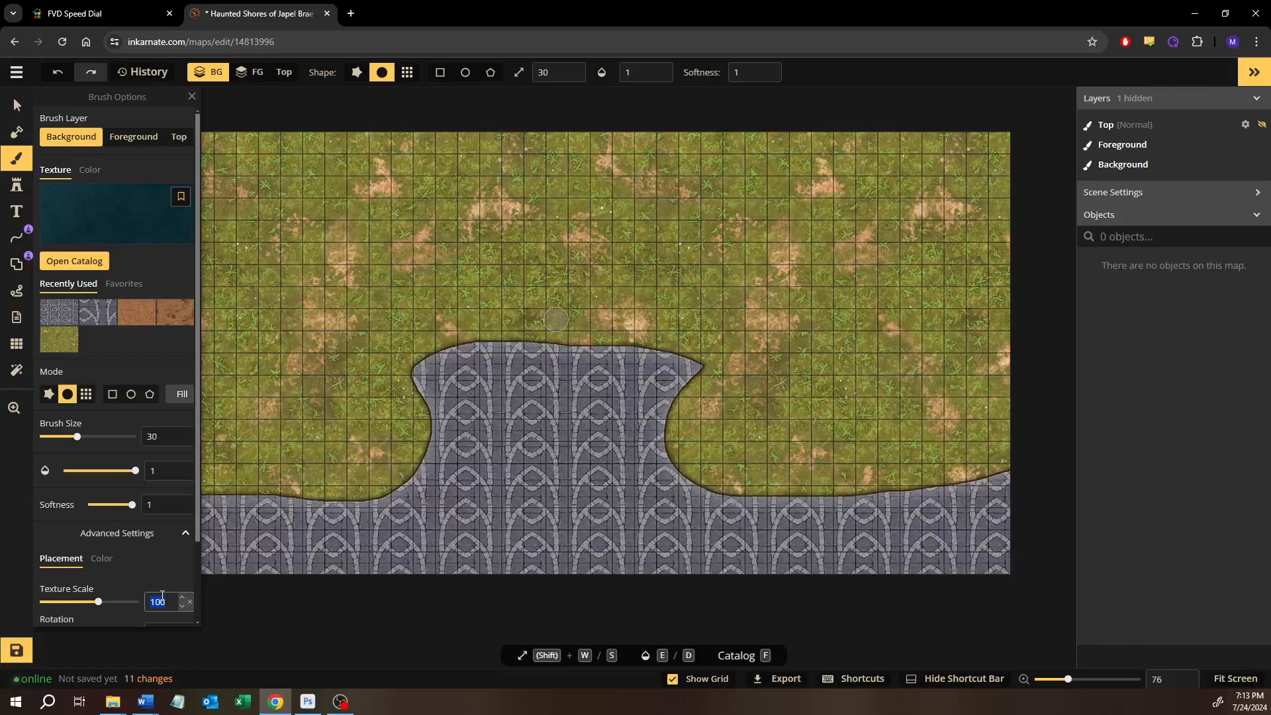
text(30)
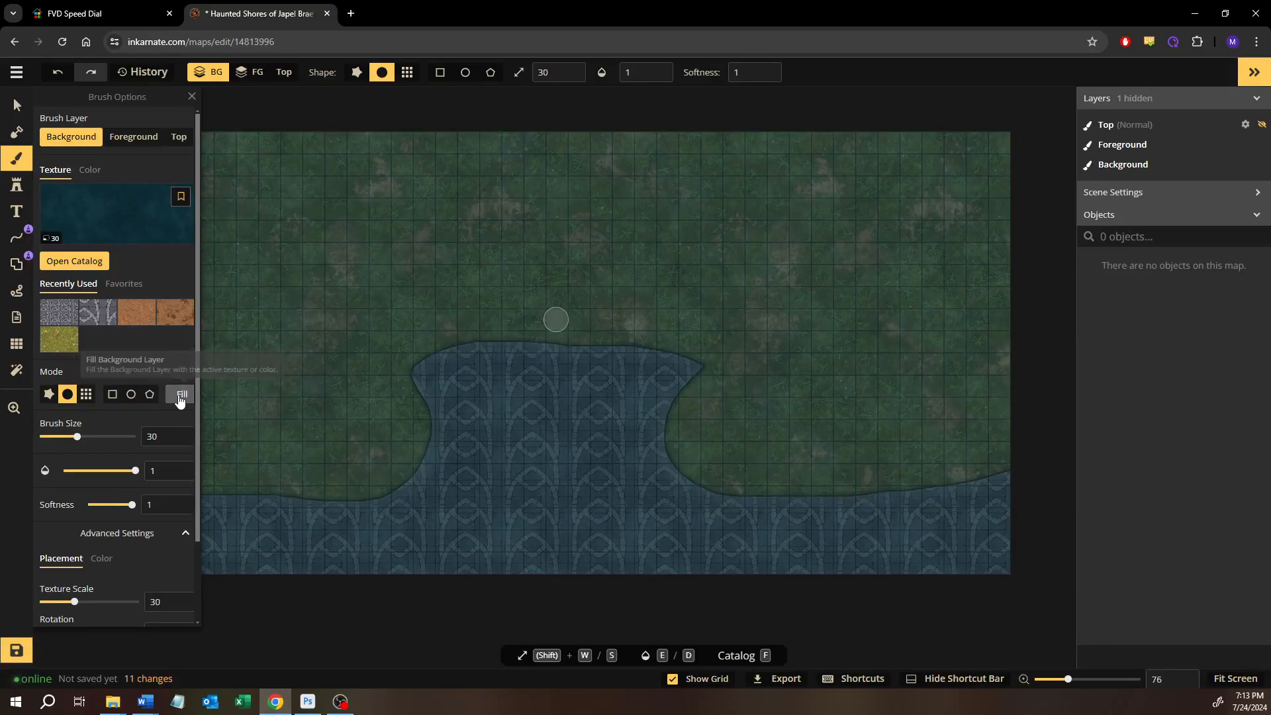
click(180, 397)
click(16, 105)
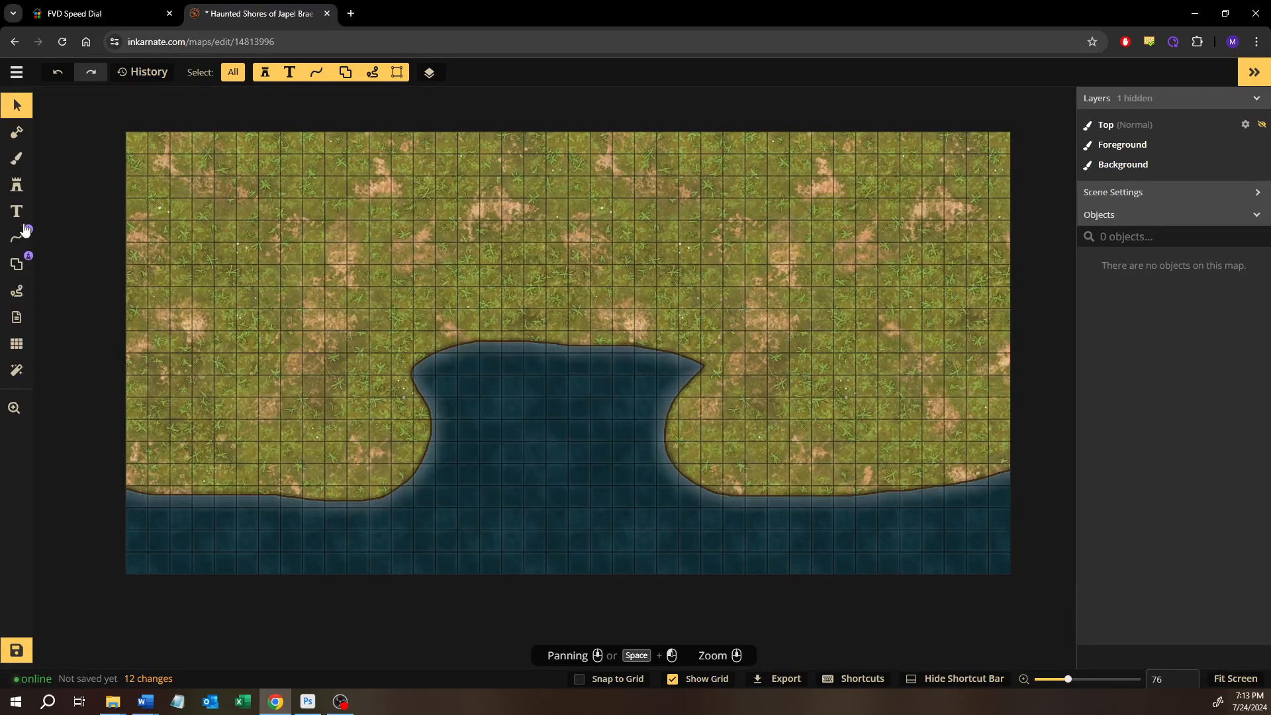
Try an additive mask bucket fill on the water area, painting in the dark teal water texture, and undo it
click(16, 132)
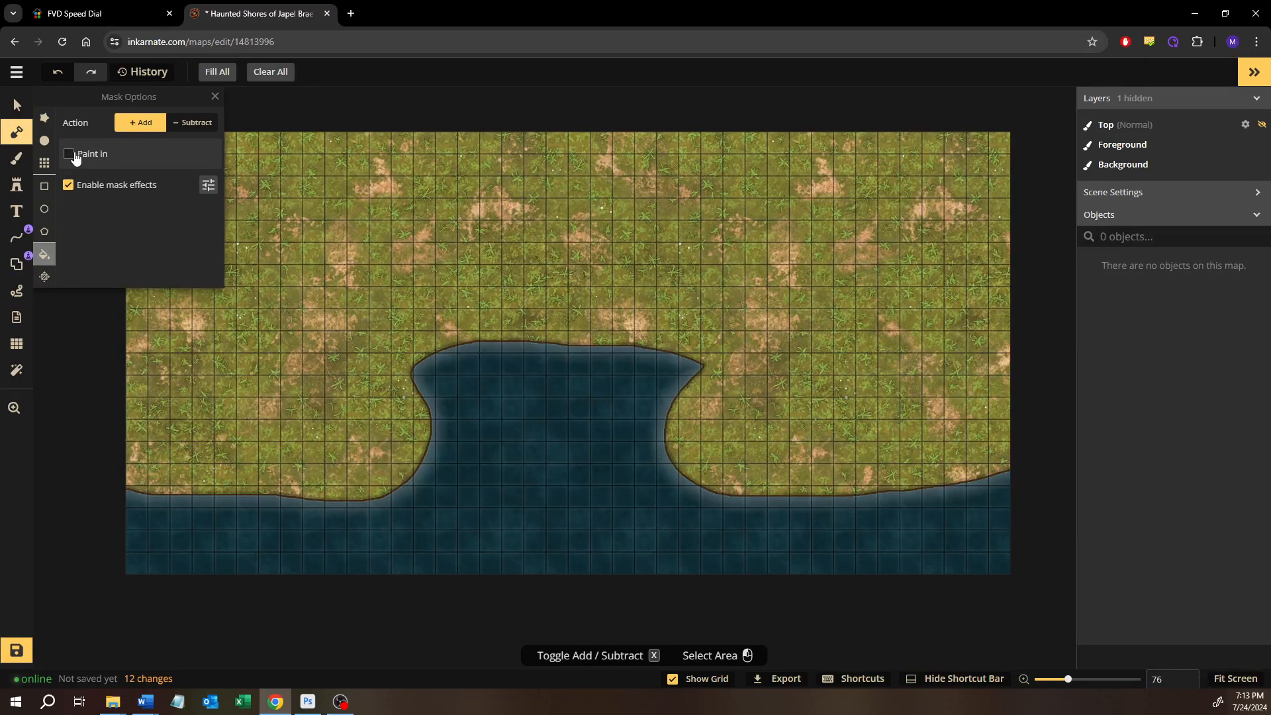
click(75, 156)
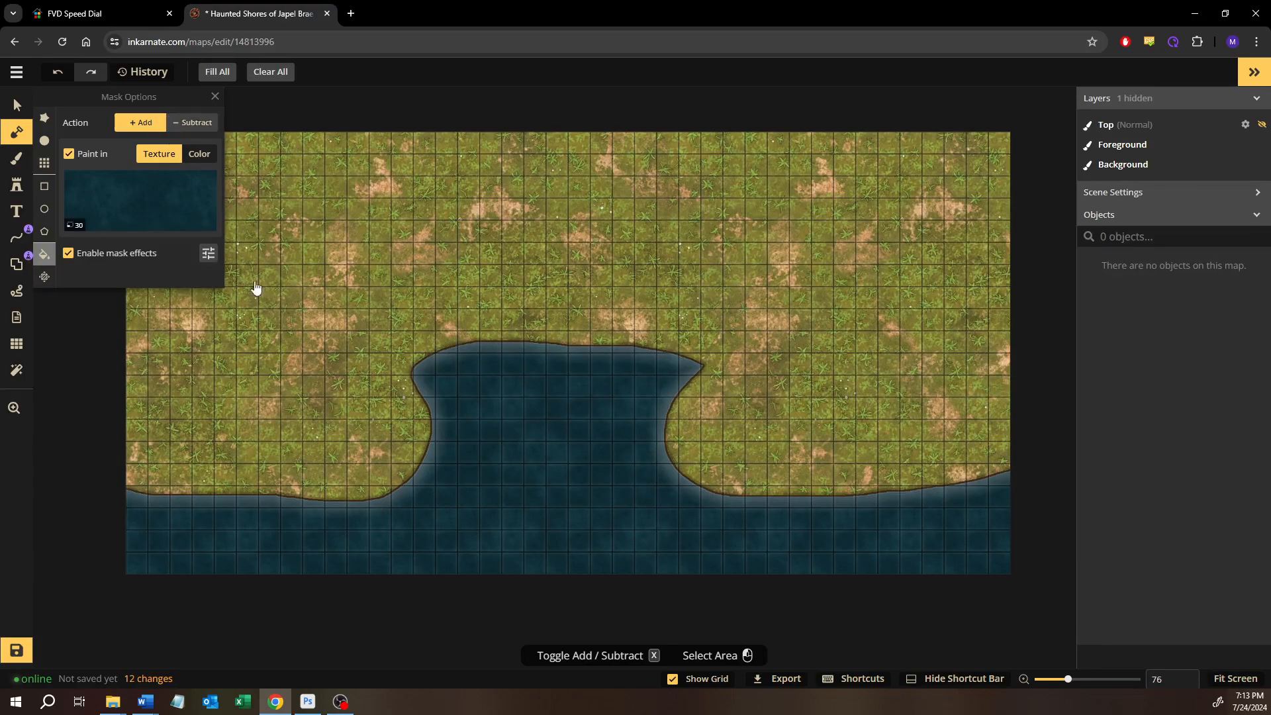
click(531, 481)
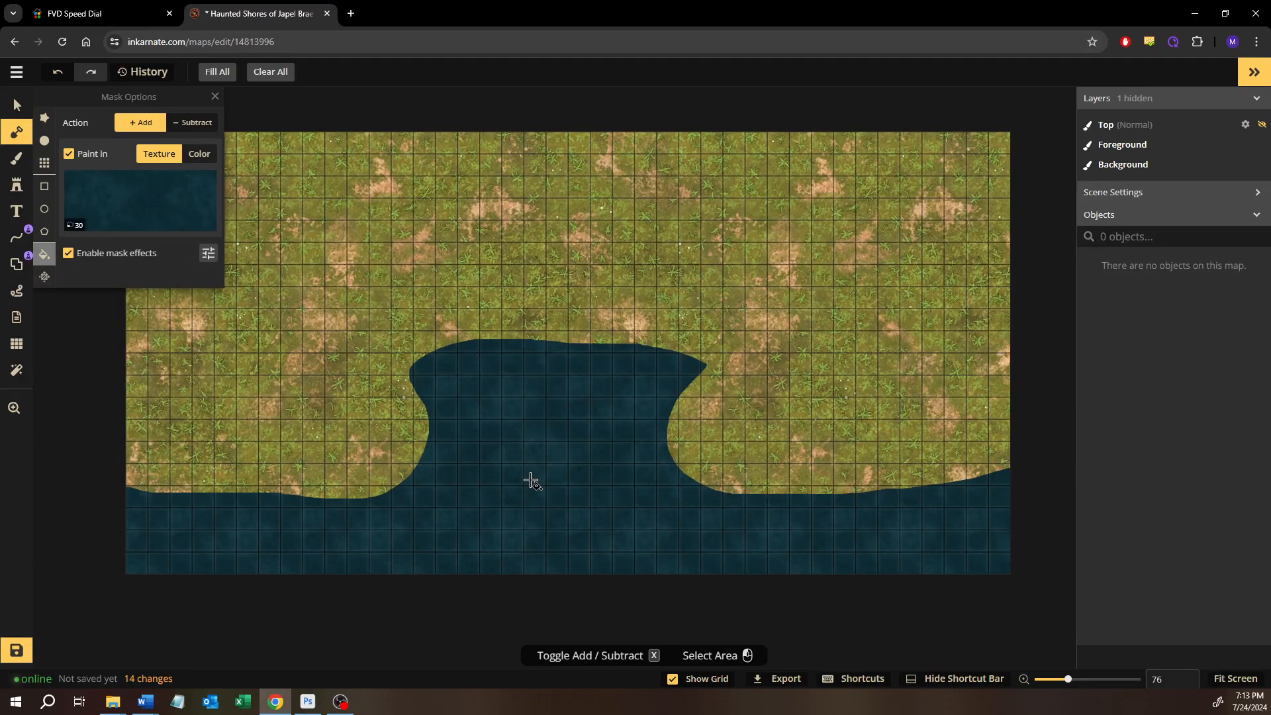
key(ctrl+z)
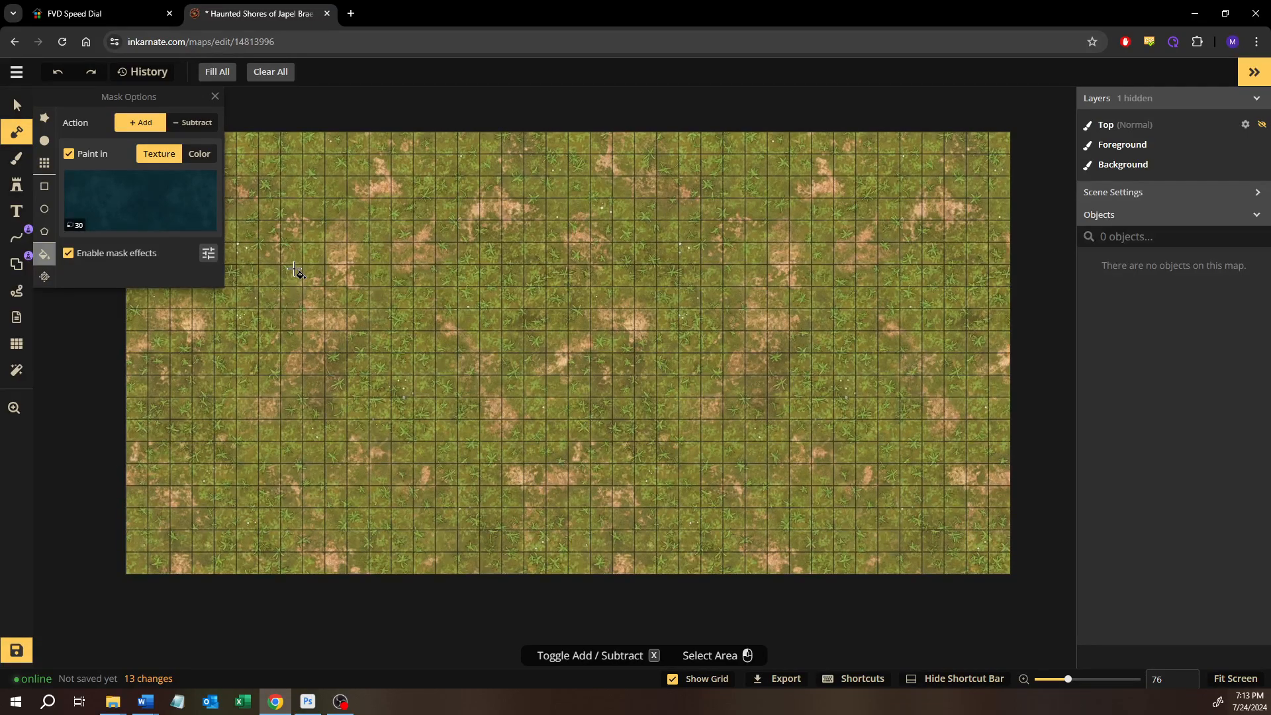
key(ctrl+z)
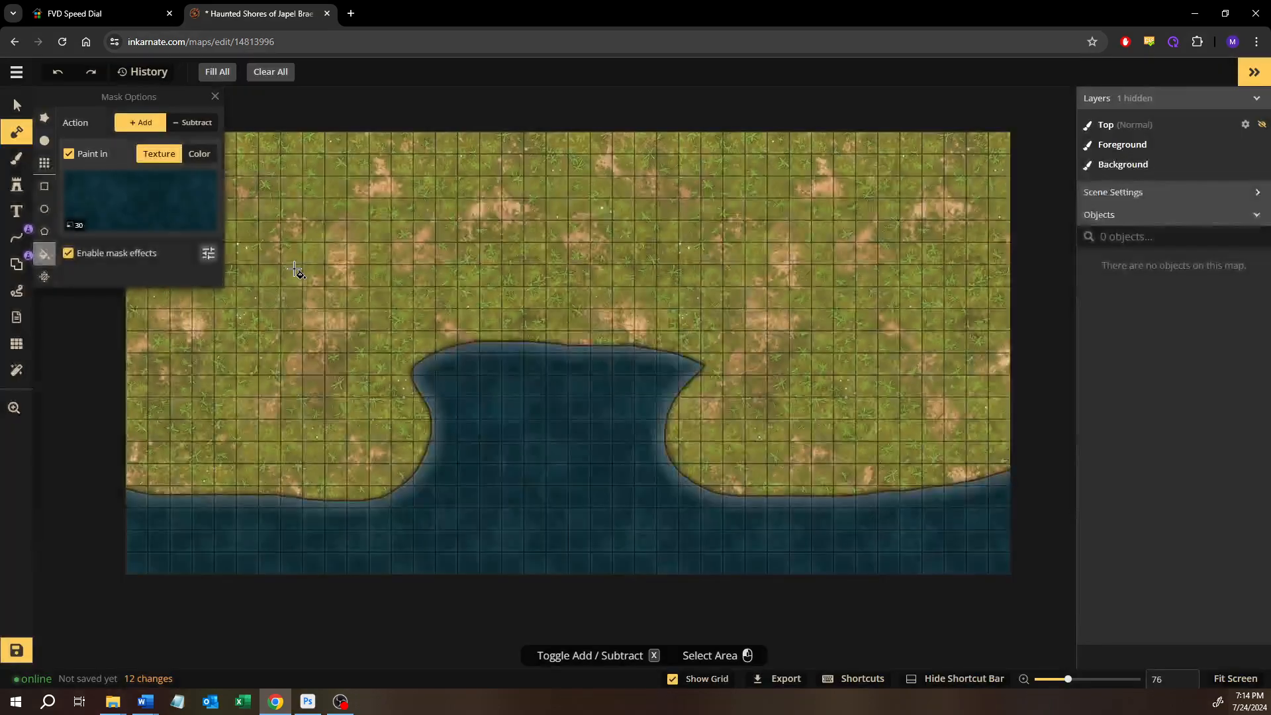
Try subtractive mask bucket fills on the water area, painting in the water texture and a grey stone block texture
click(188, 122)
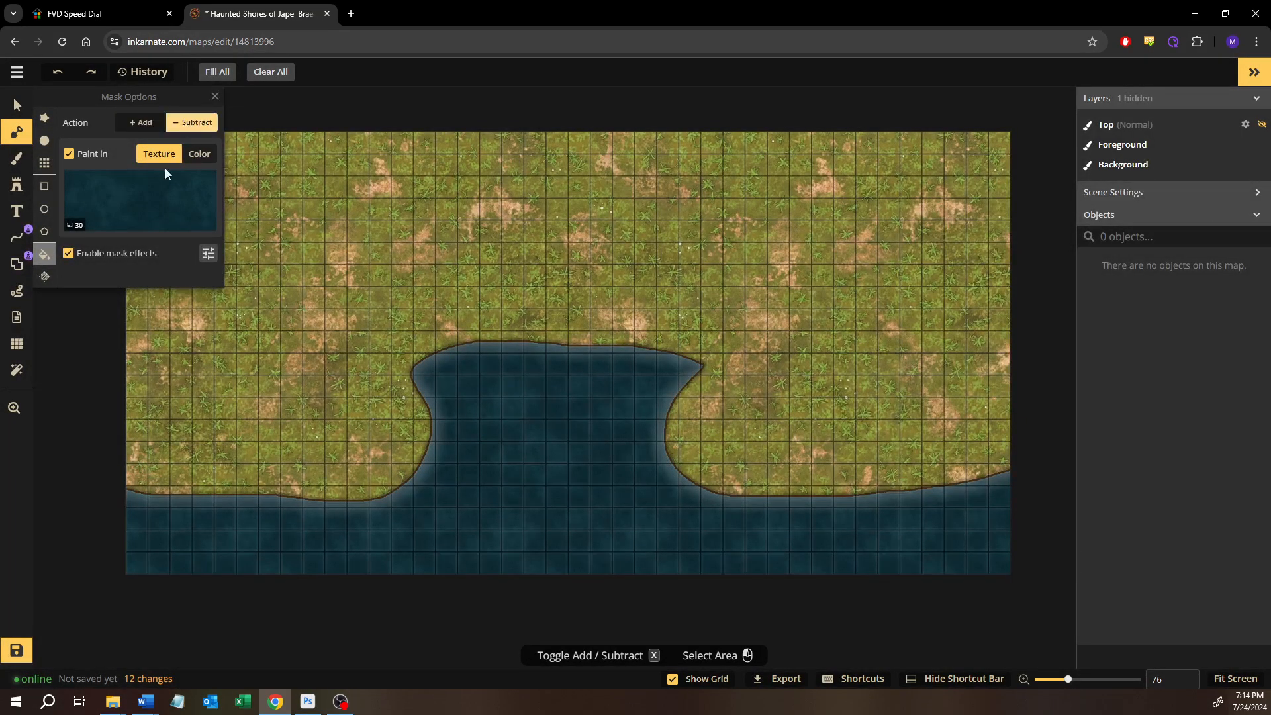
click(541, 477)
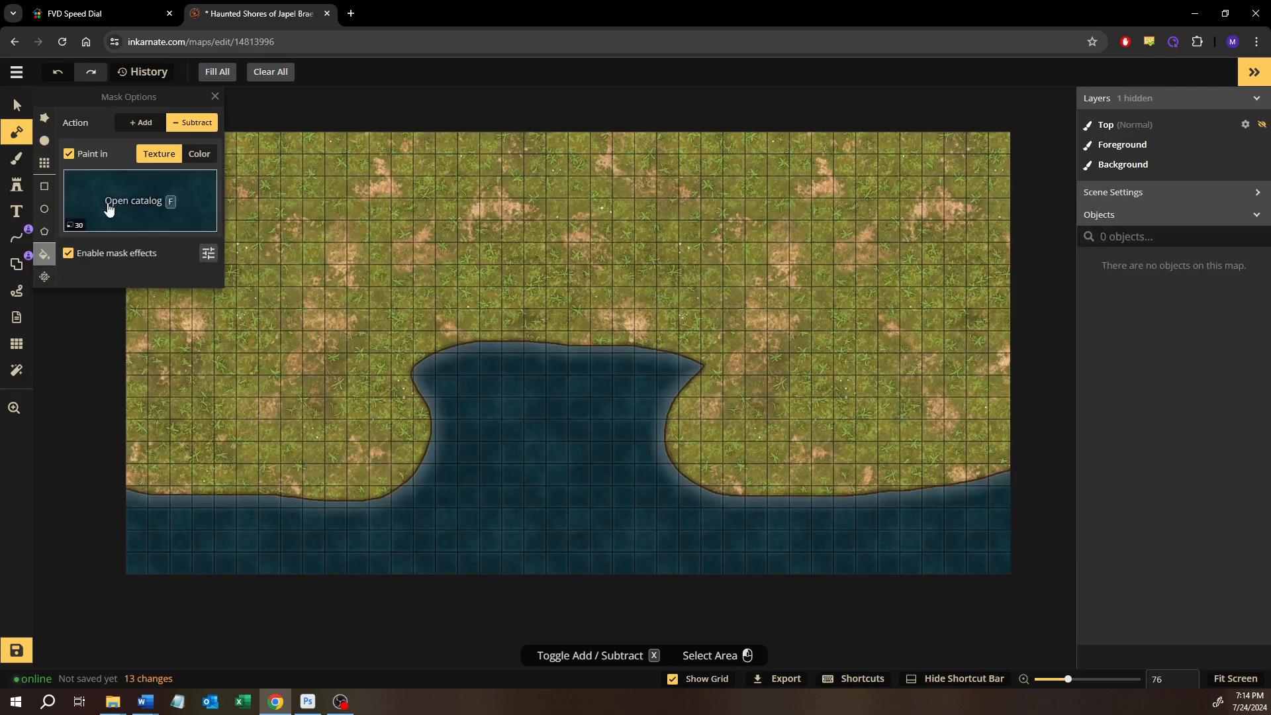
click(171, 200)
click(310, 222)
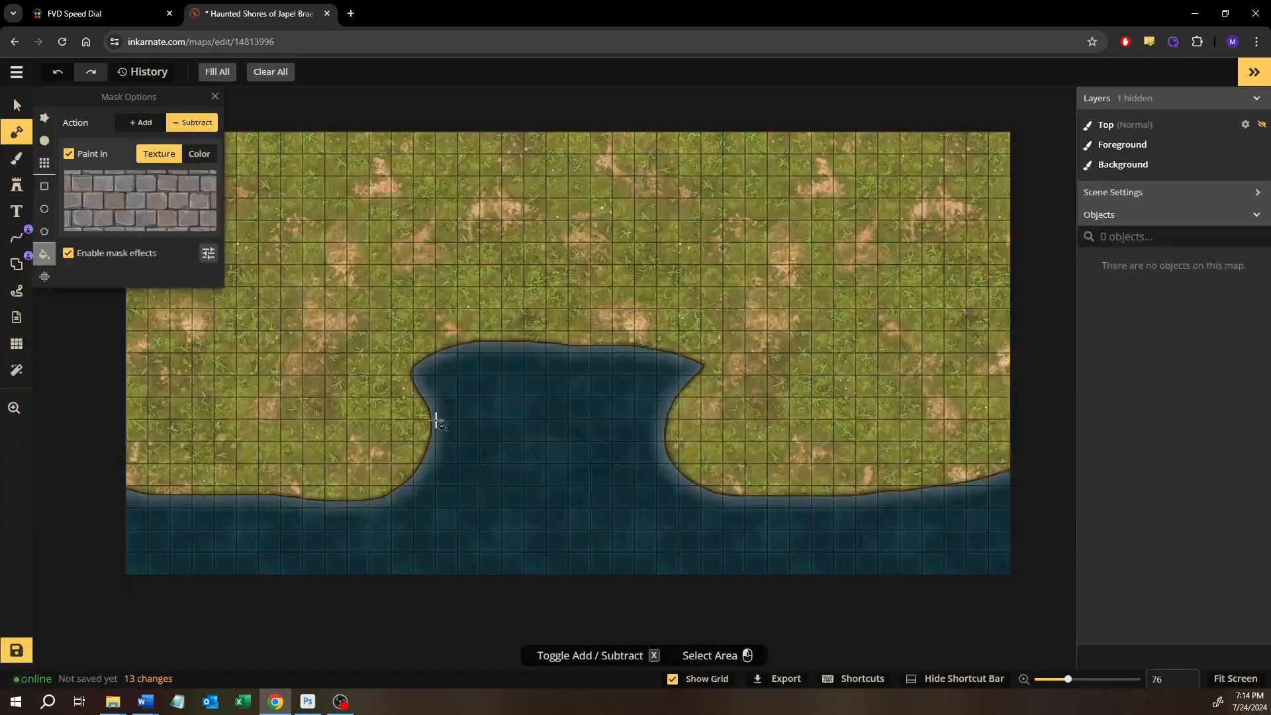
click(536, 482)
Paint a rounded island at the bay's mouth near the south edge with the additive circle mask brush at size 50
click(44, 141)
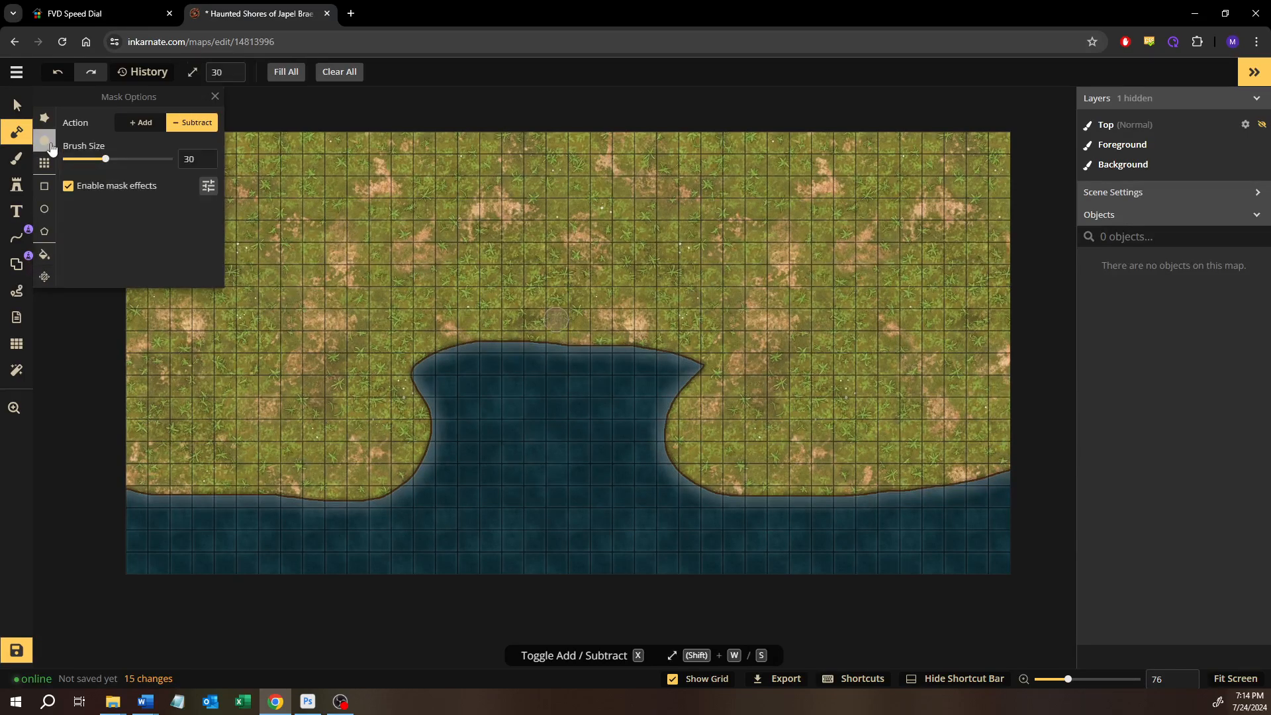
click(153, 121)
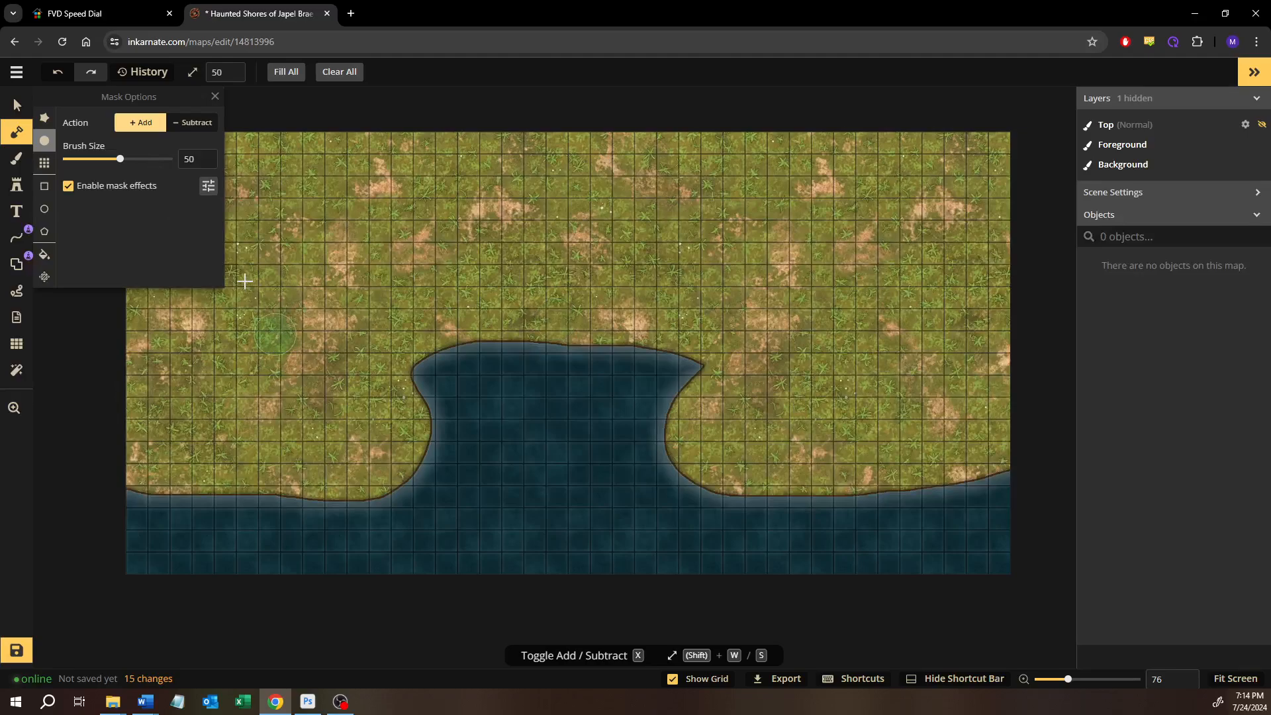
mouse_move(497, 463)
mouse_down()
mouse_move(514, 494)
mouse_move(522, 485)
mouse_move(490, 517)
mouse_move(570, 545)
mouse_move(617, 502)
mouse_move(556, 485)
mouse_move(536, 499)
mouse_move(571, 533)
mouse_up()
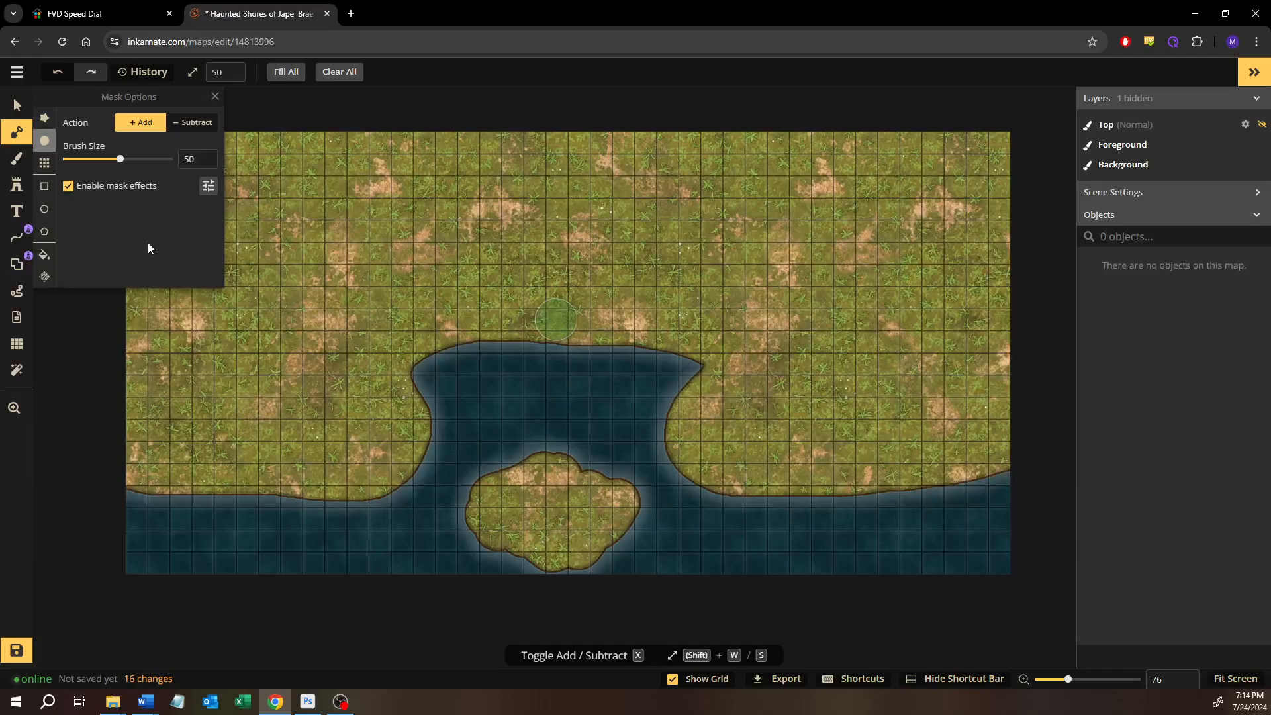
Move the island's masked area north into the bay and apply the move
click(44, 278)
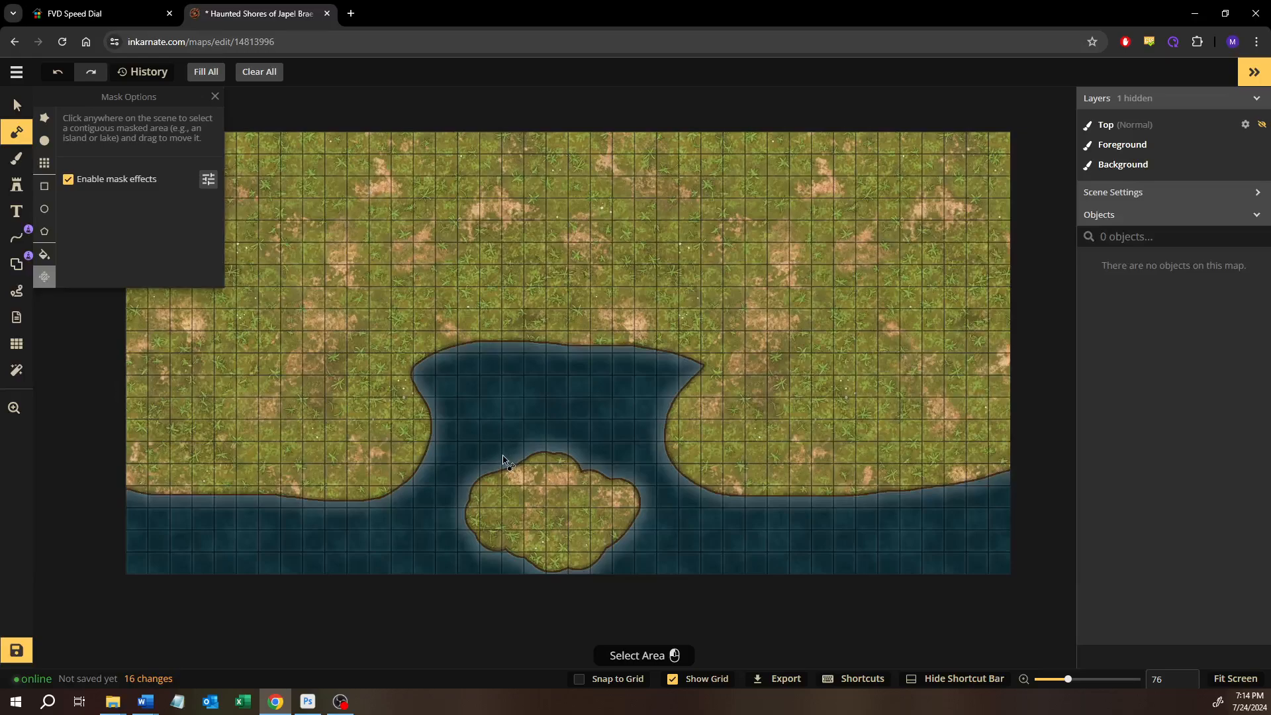
click(555, 511)
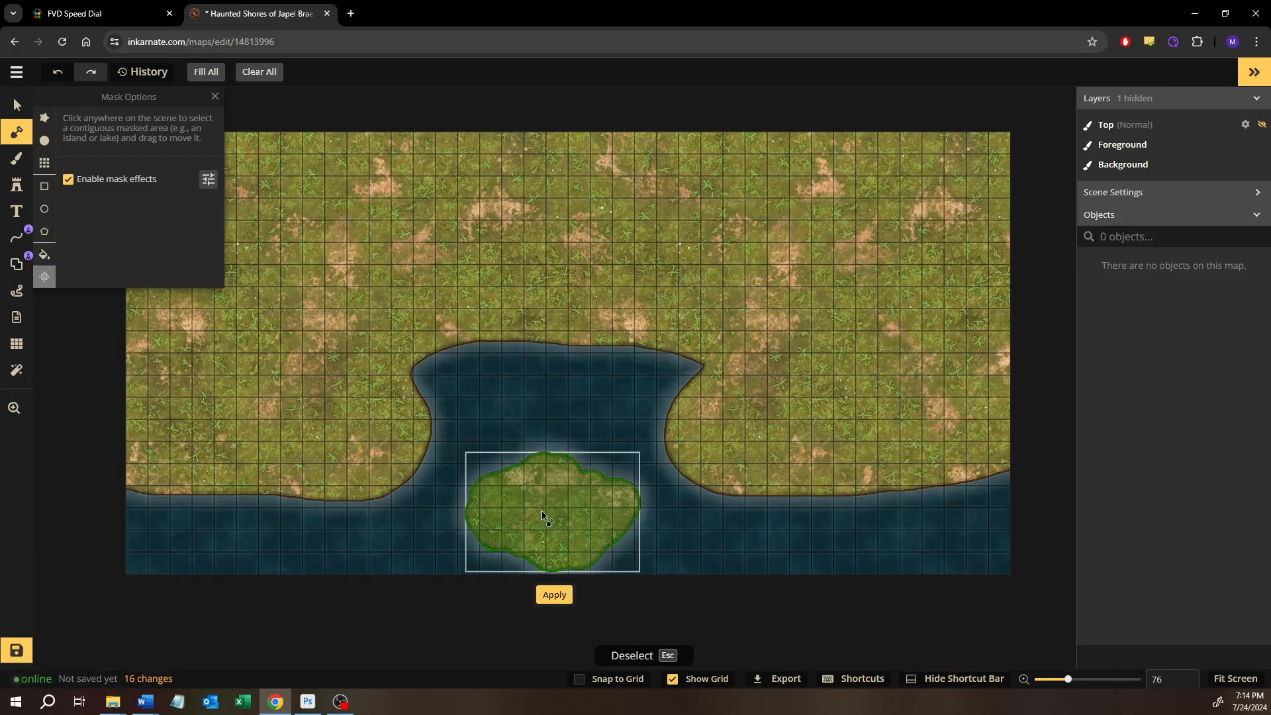
drag(553, 508, 560, 454)
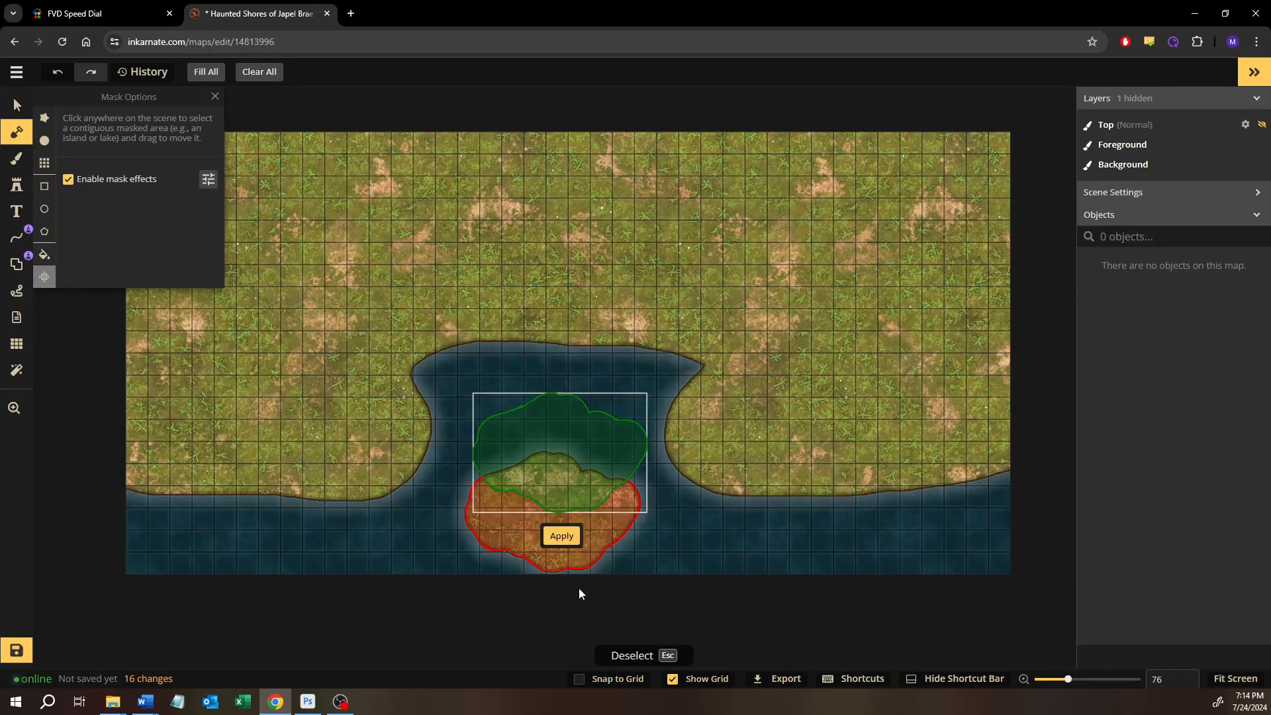
click(560, 536)
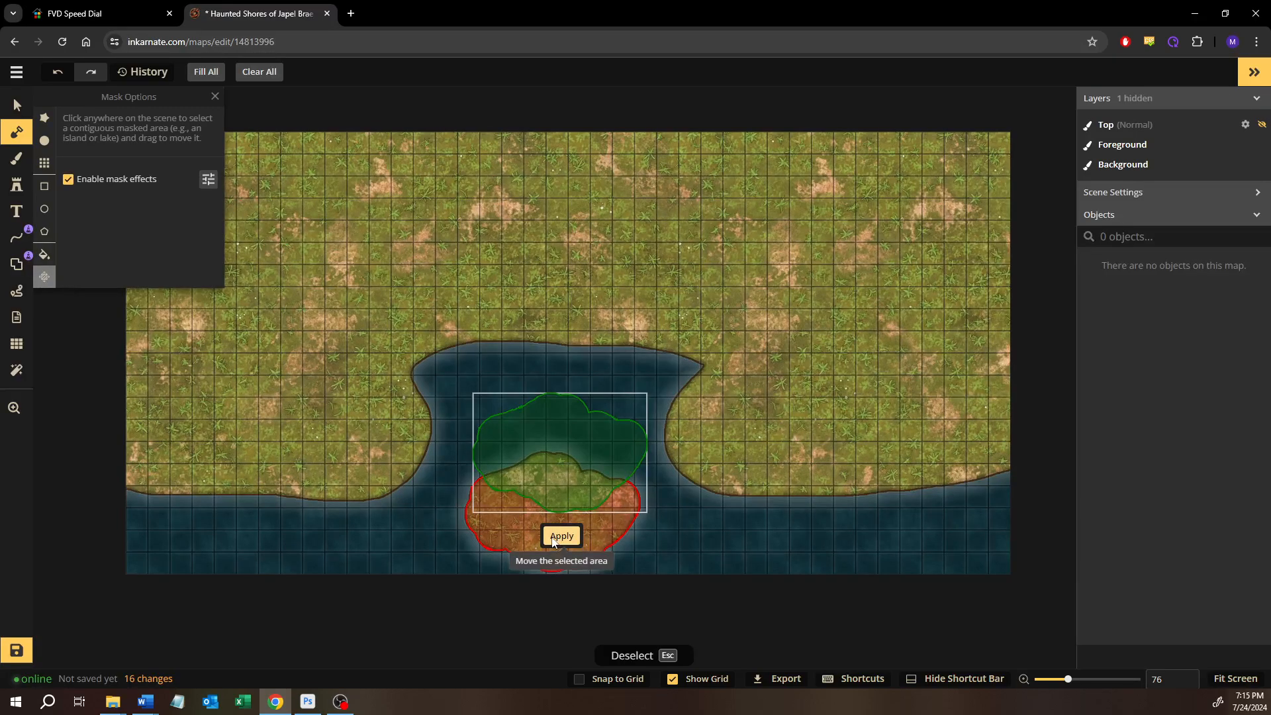
Move the island southeast so that it partly overhangs the map's south edge, and apply the move
click(556, 474)
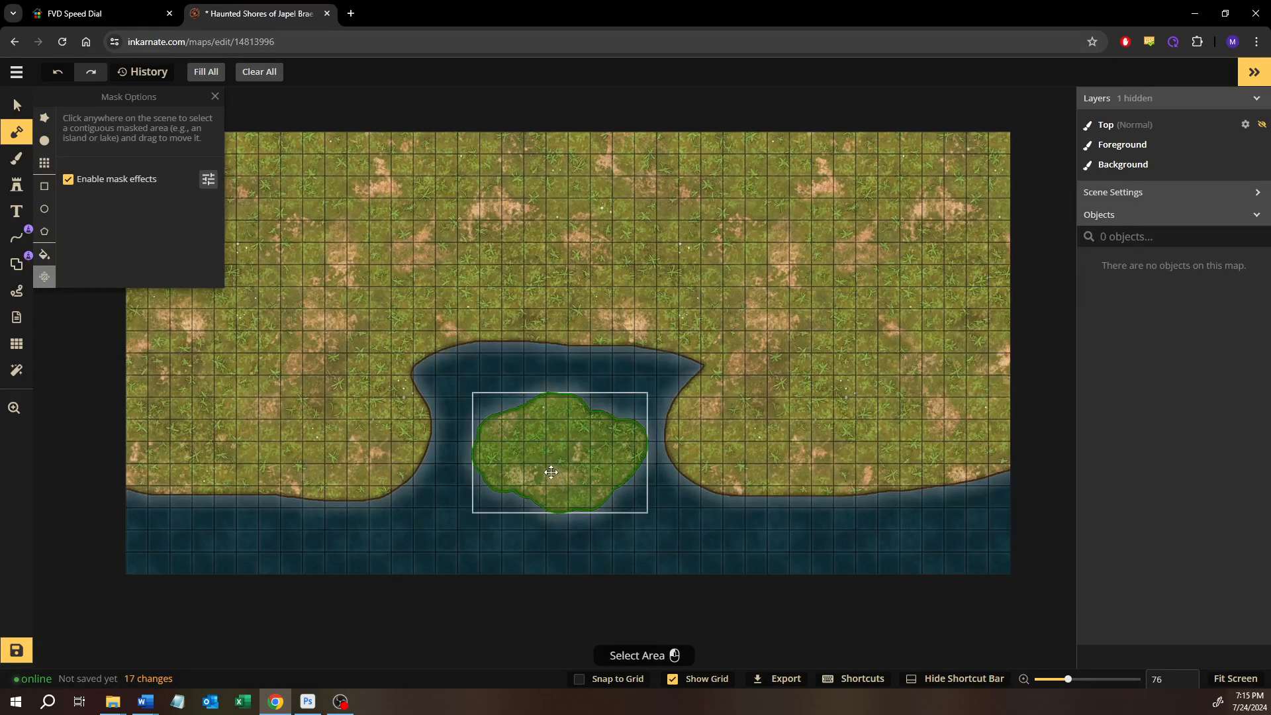
drag(556, 472, 794, 604)
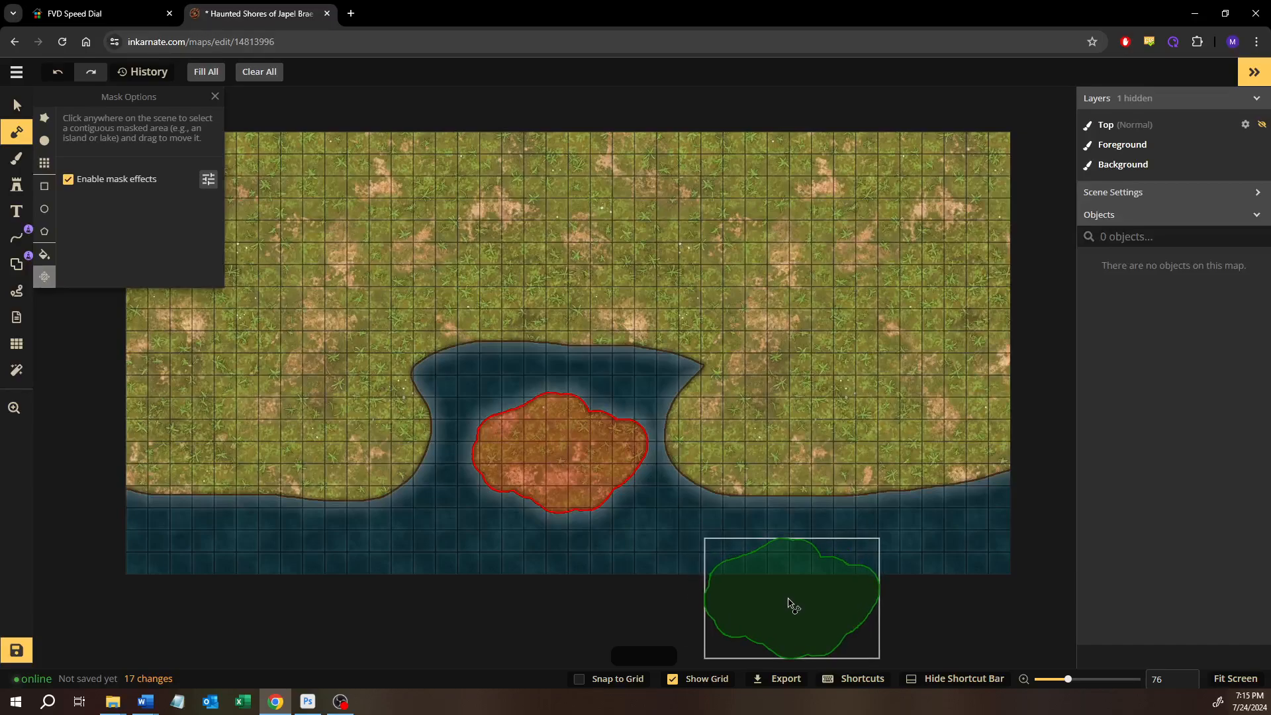
click(793, 510)
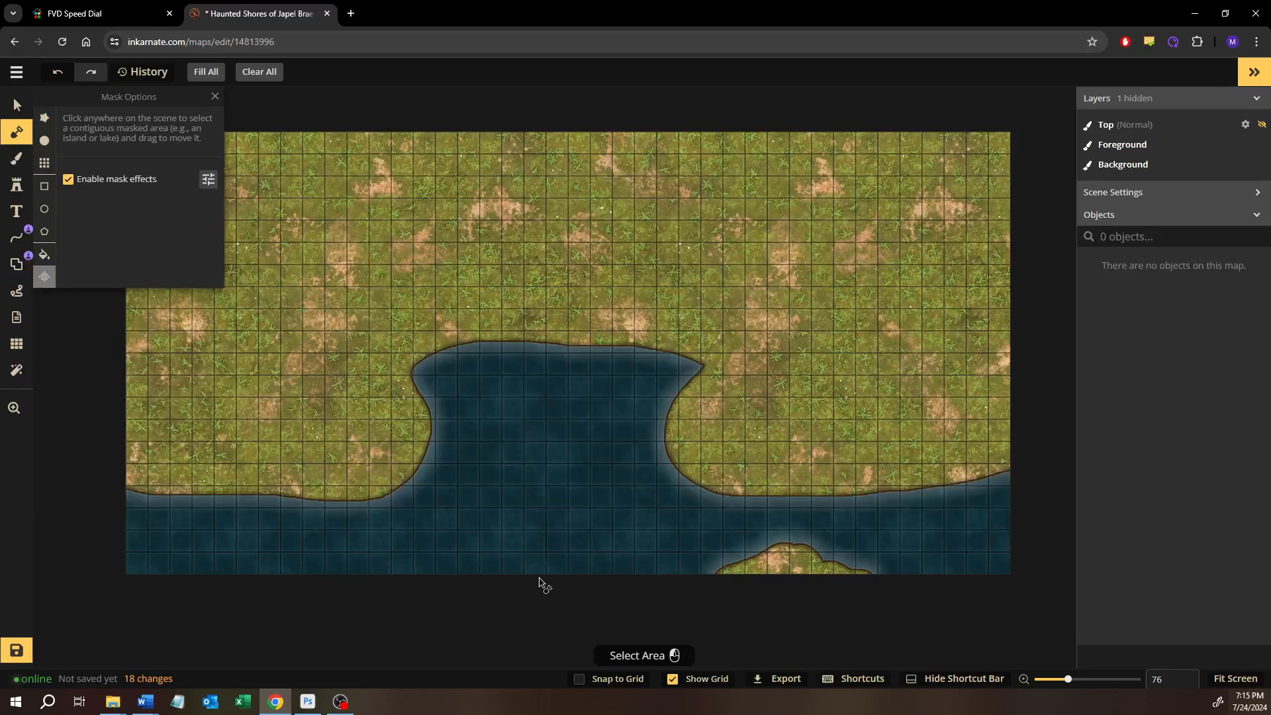
Move the clipped island piece from the south edge back to the bay's mouth and apply the move
click(802, 571)
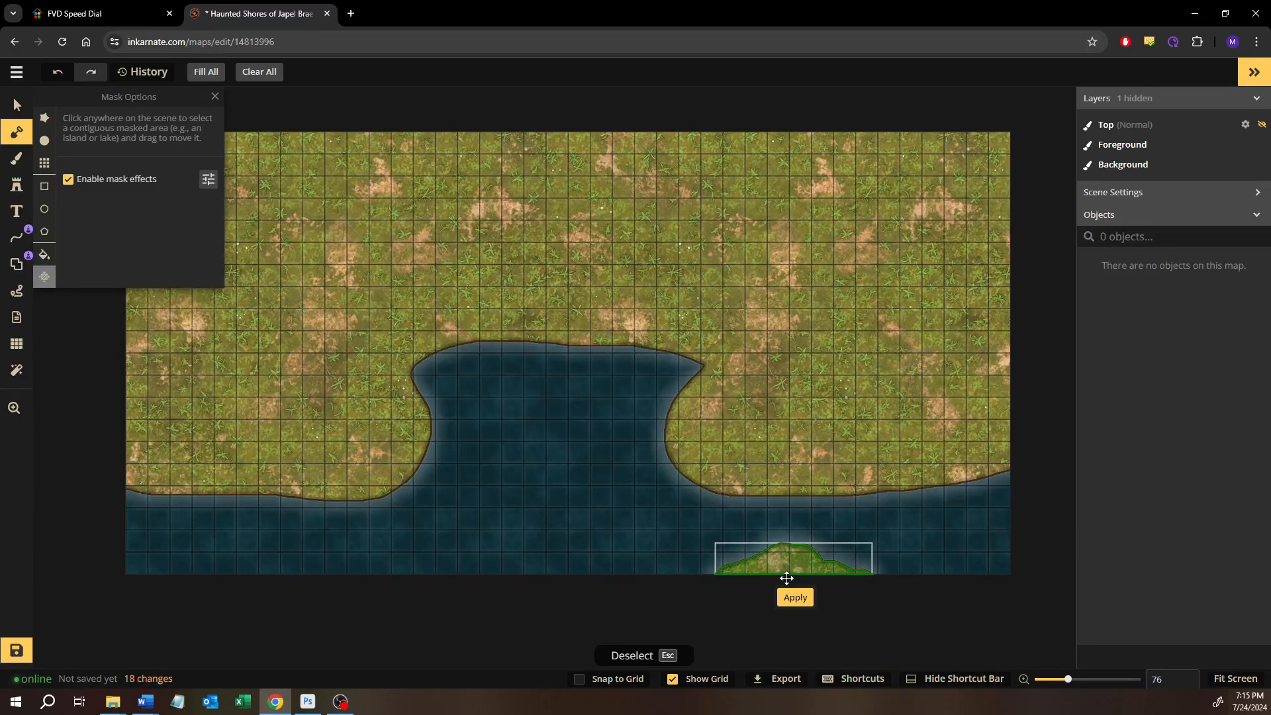
drag(681, 533, 618, 440)
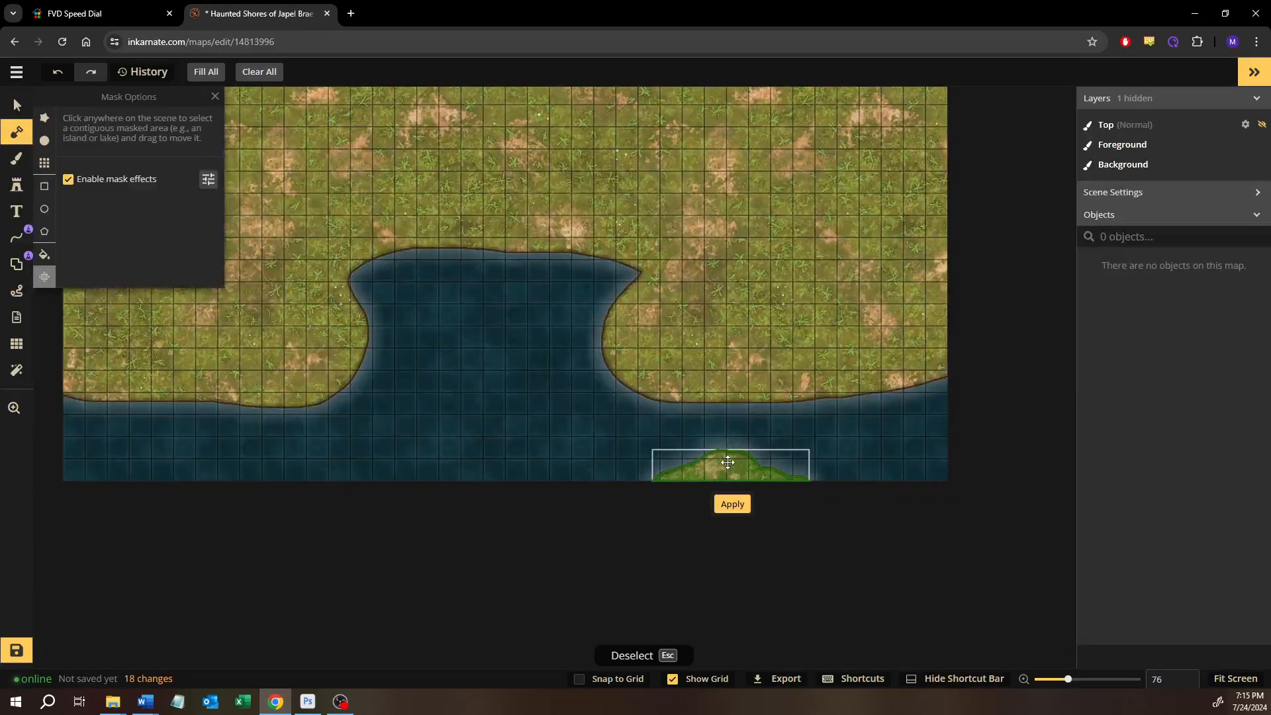
drag(728, 461, 505, 429)
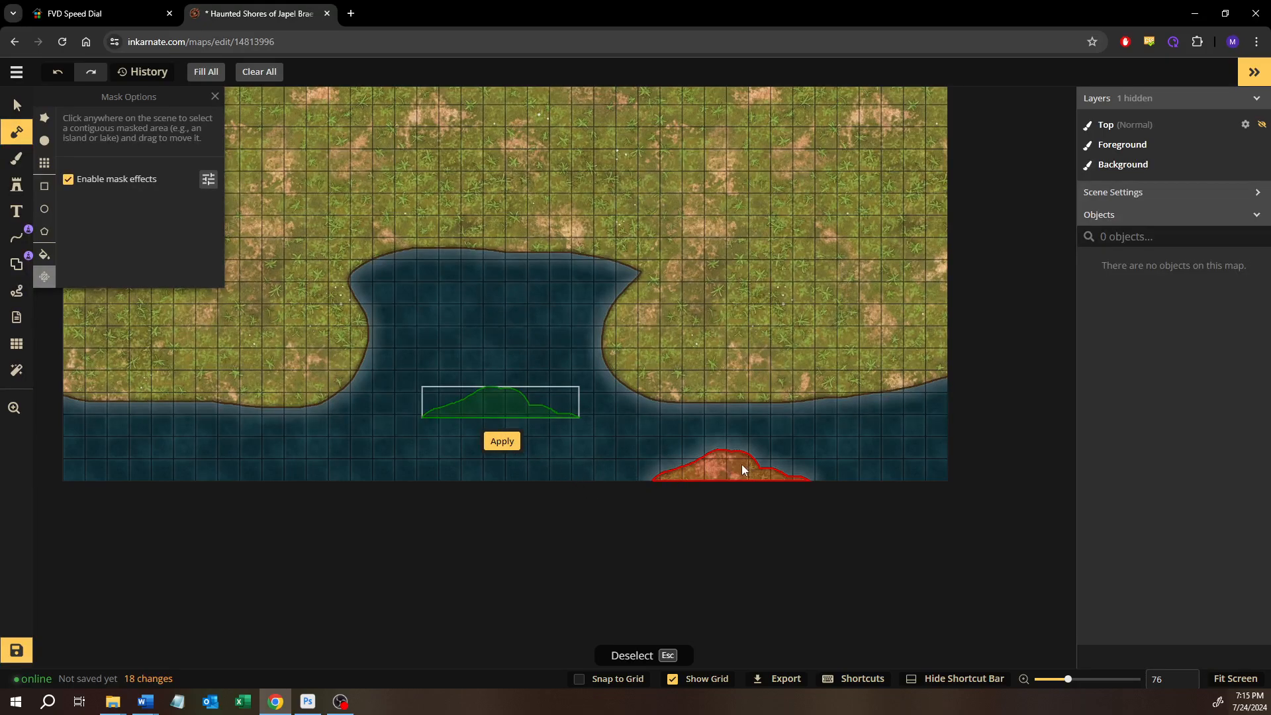
click(501, 440)
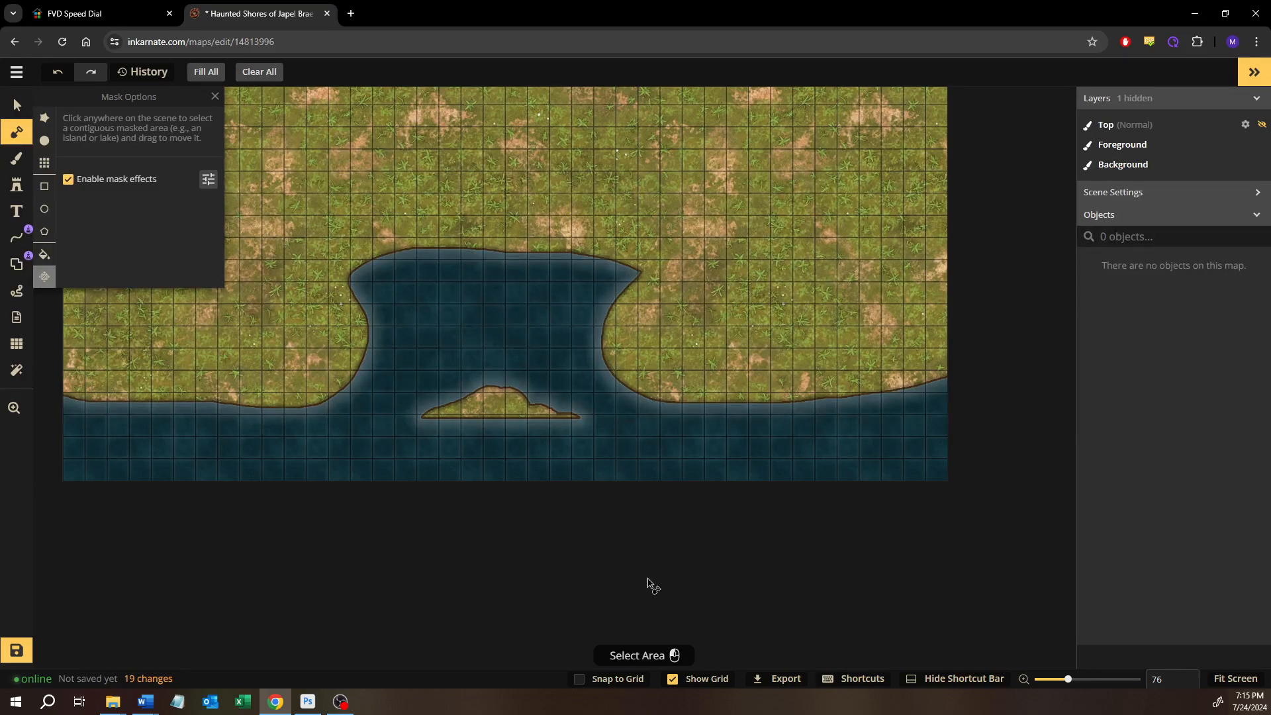
Undo the three island moves and the island's painting, and return to the Select tool
key(ctrl+z)
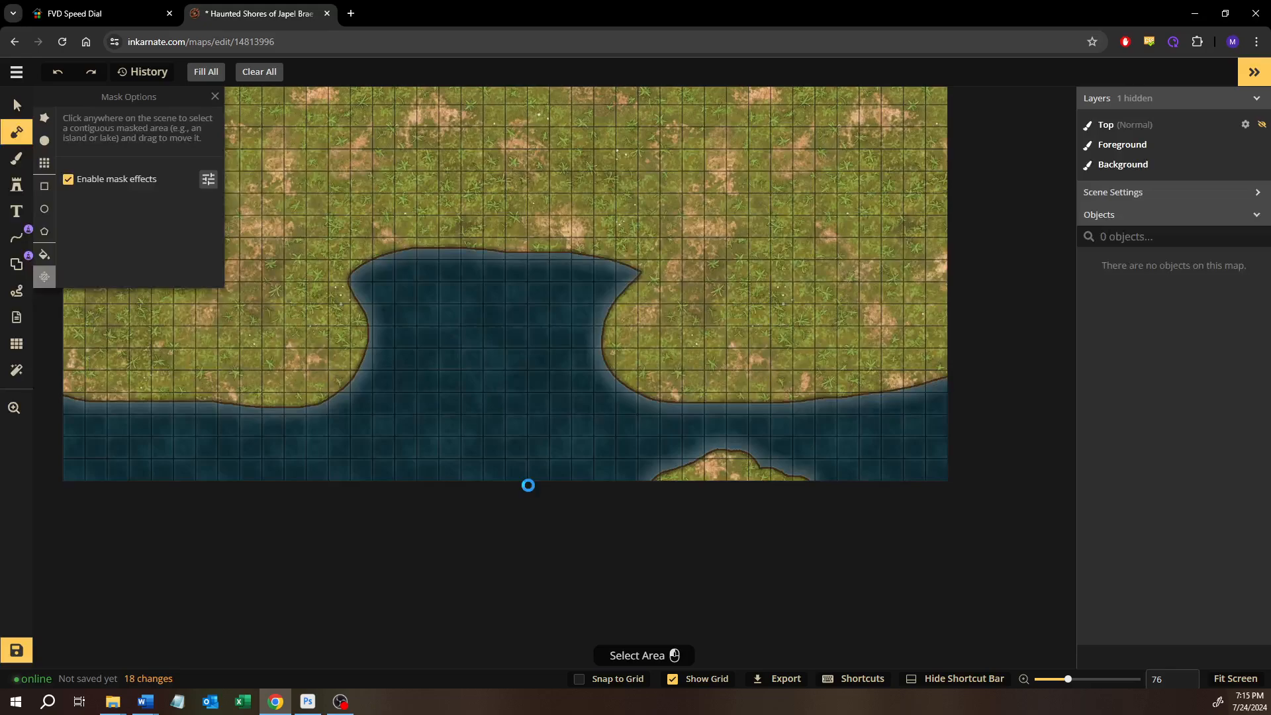
key(ctrl+z)
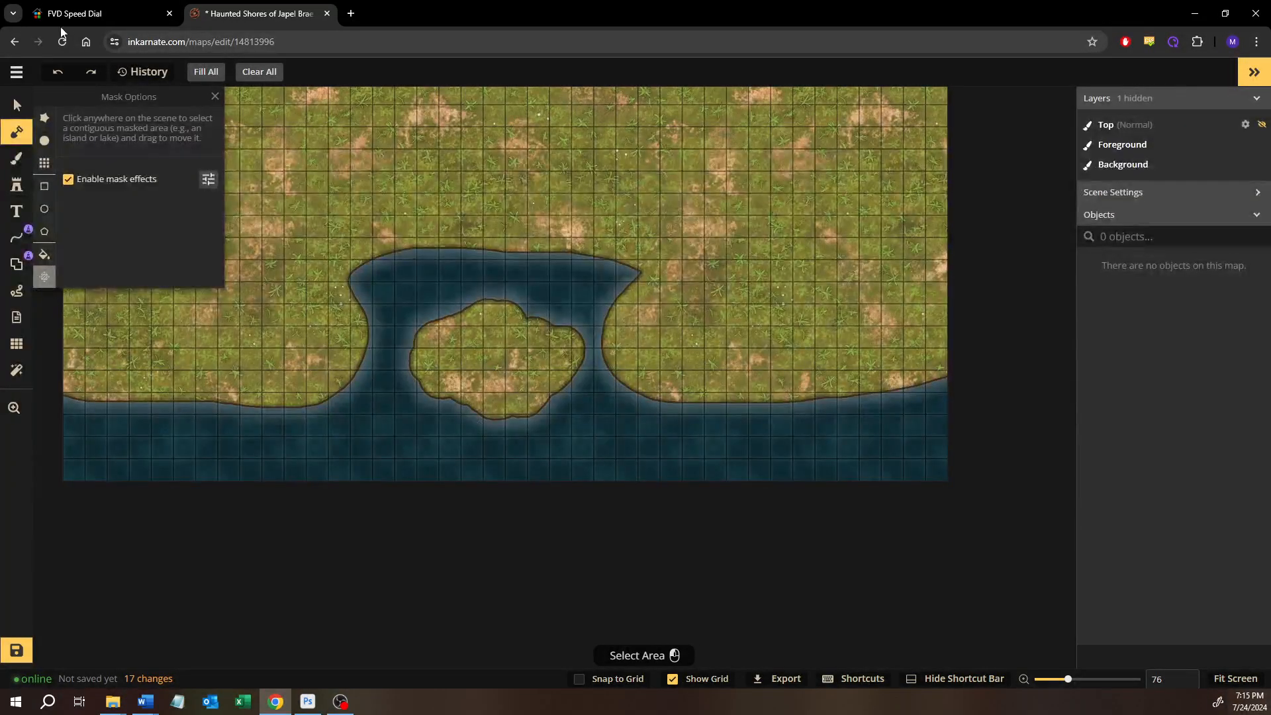
key(ctrl+z)
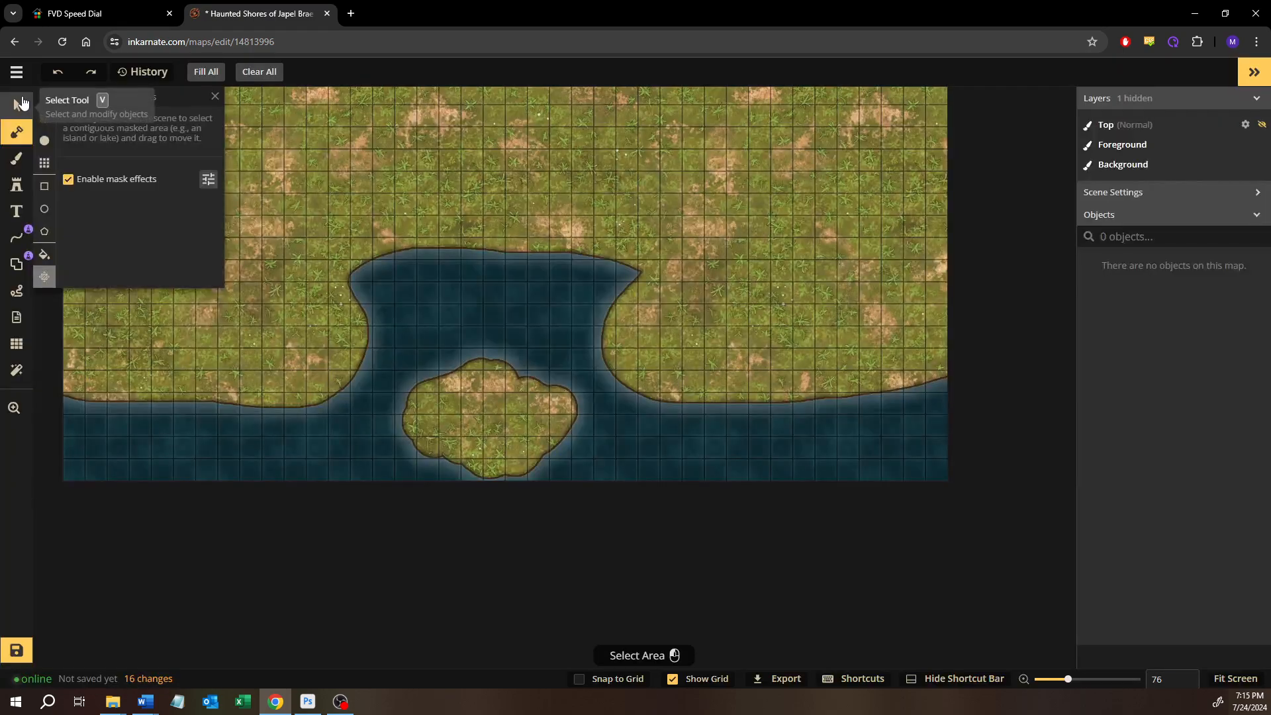
key(ctrl+z)
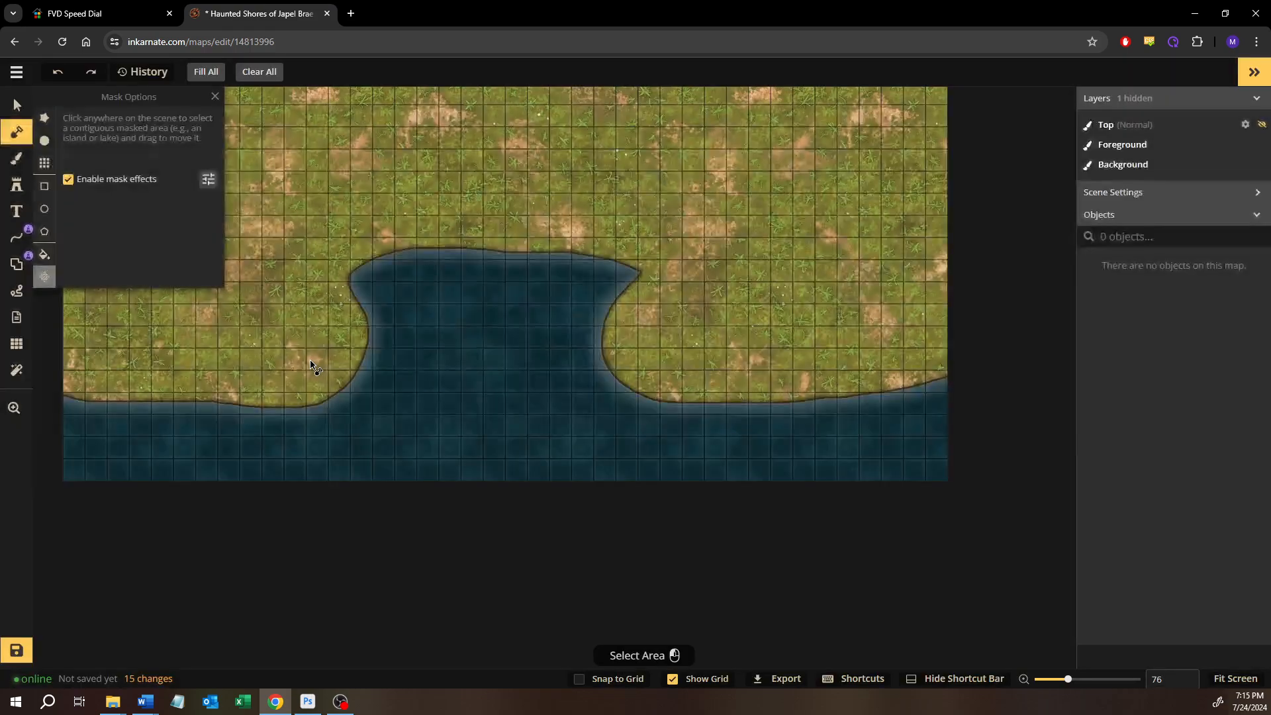
click(20, 104)
scroll(534, 471, down, 5)
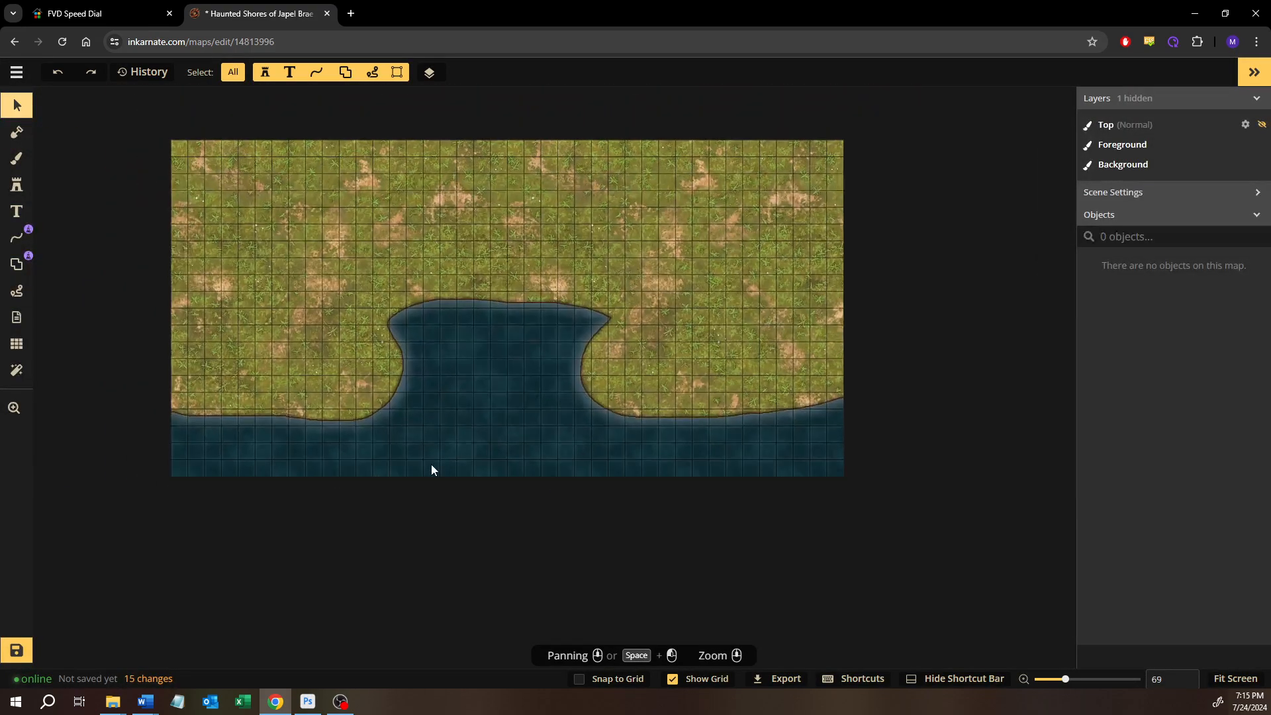
drag(403, 321, 378, 172)
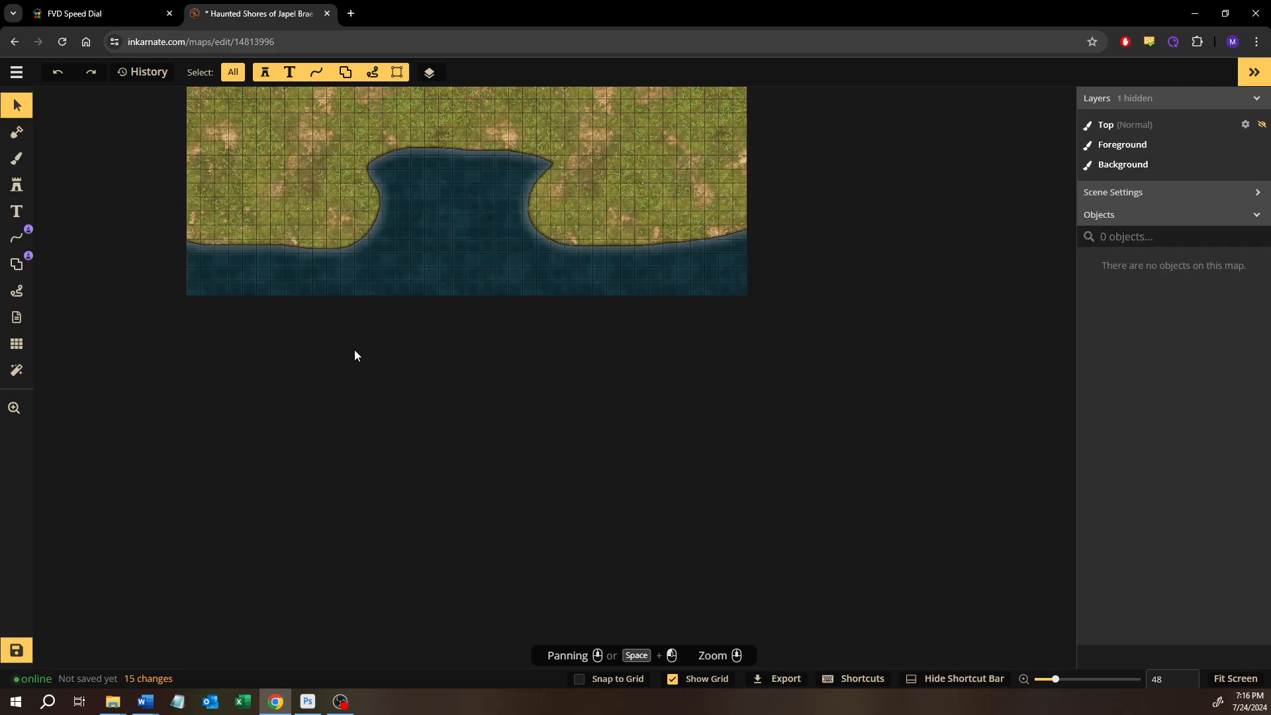
scroll(348, 341, up, 3)
drag(343, 357, 379, 471)
scroll(378, 468, up, 1)
drag(340, 418, 356, 423)
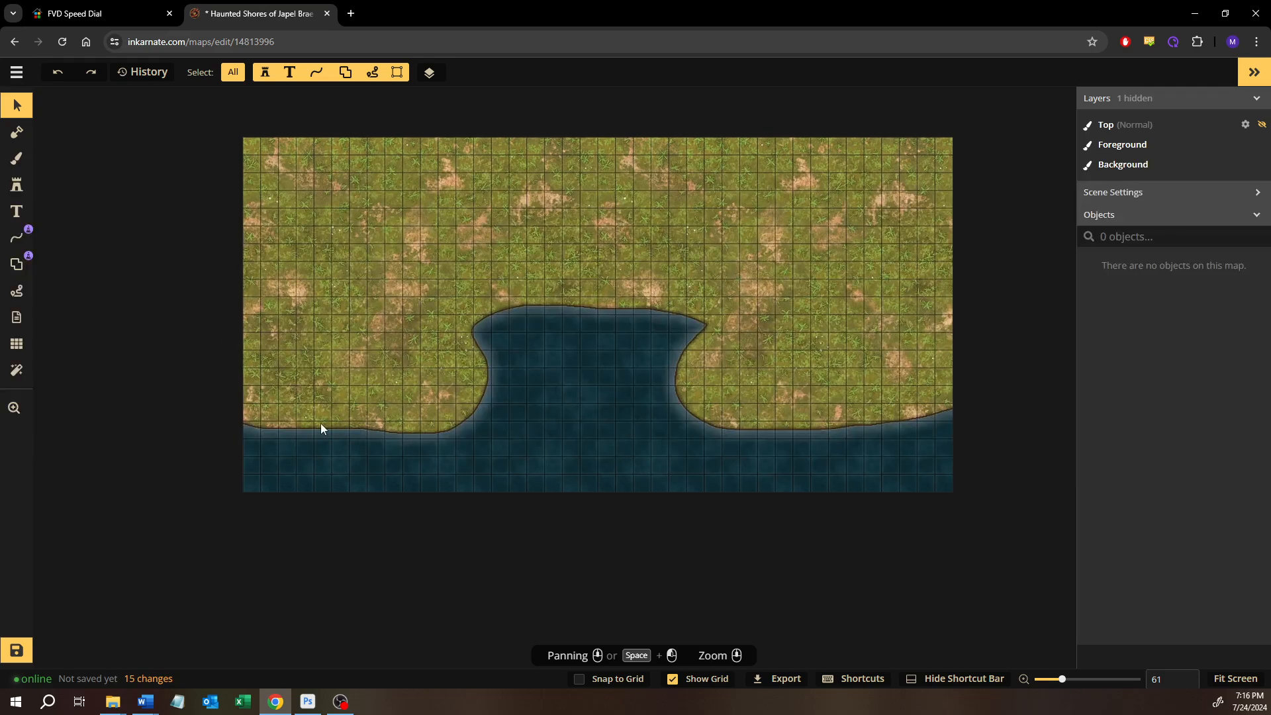
scroll(321, 429, up, 1)
With a round mask brush of size 30 set to Subtract, carve an irregular edge along the coast west of the bay
click(17, 158)
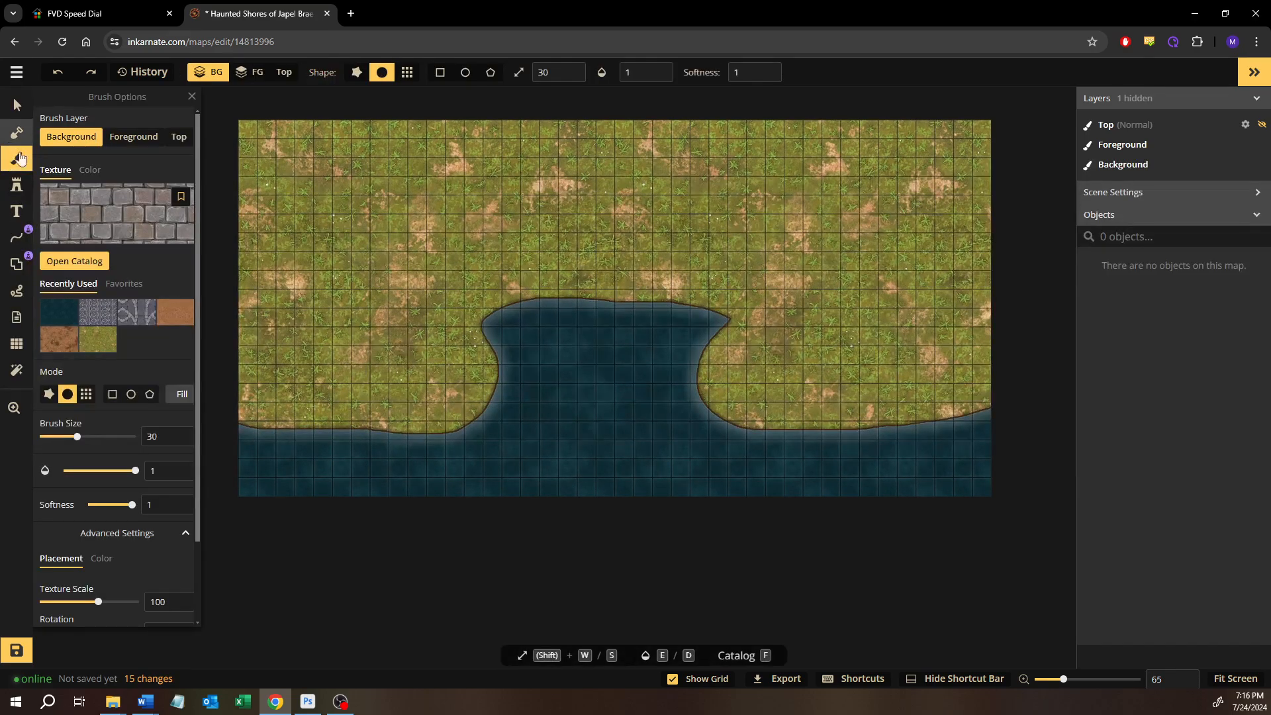
click(17, 132)
click(44, 140)
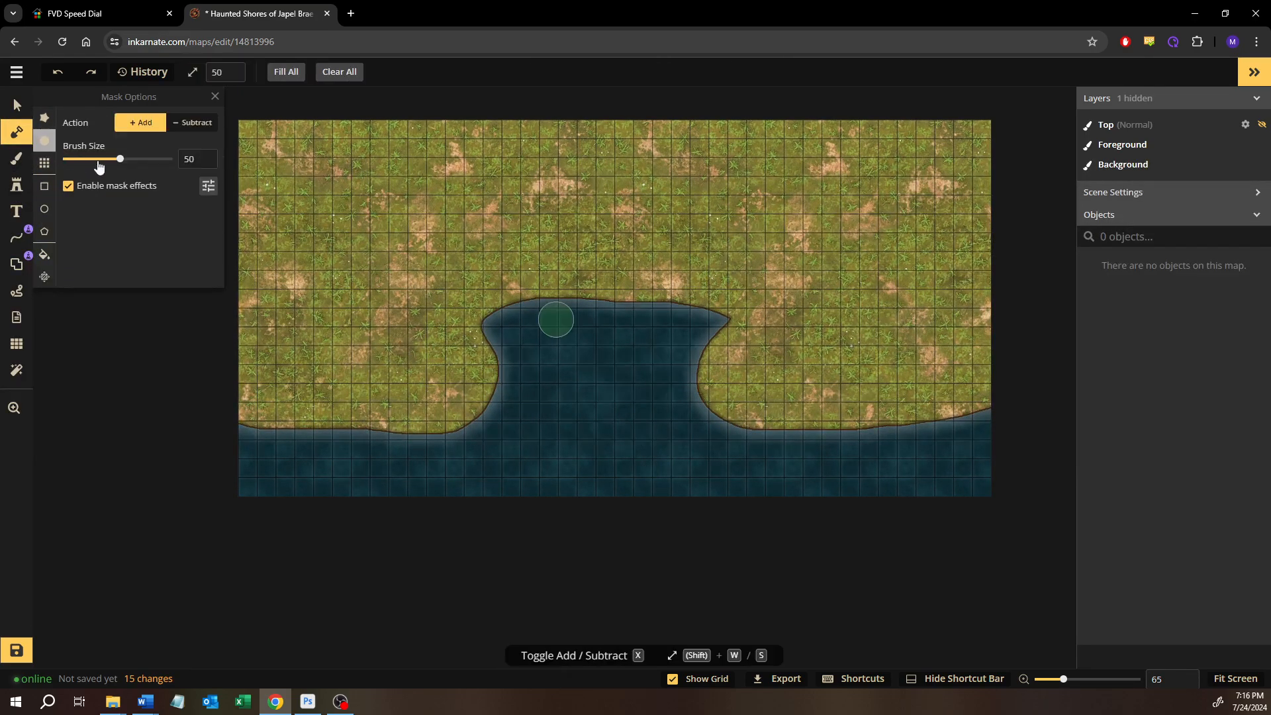
click(179, 123)
key(shift+s)
key(shift+s)
scroll(238, 439, up, 9)
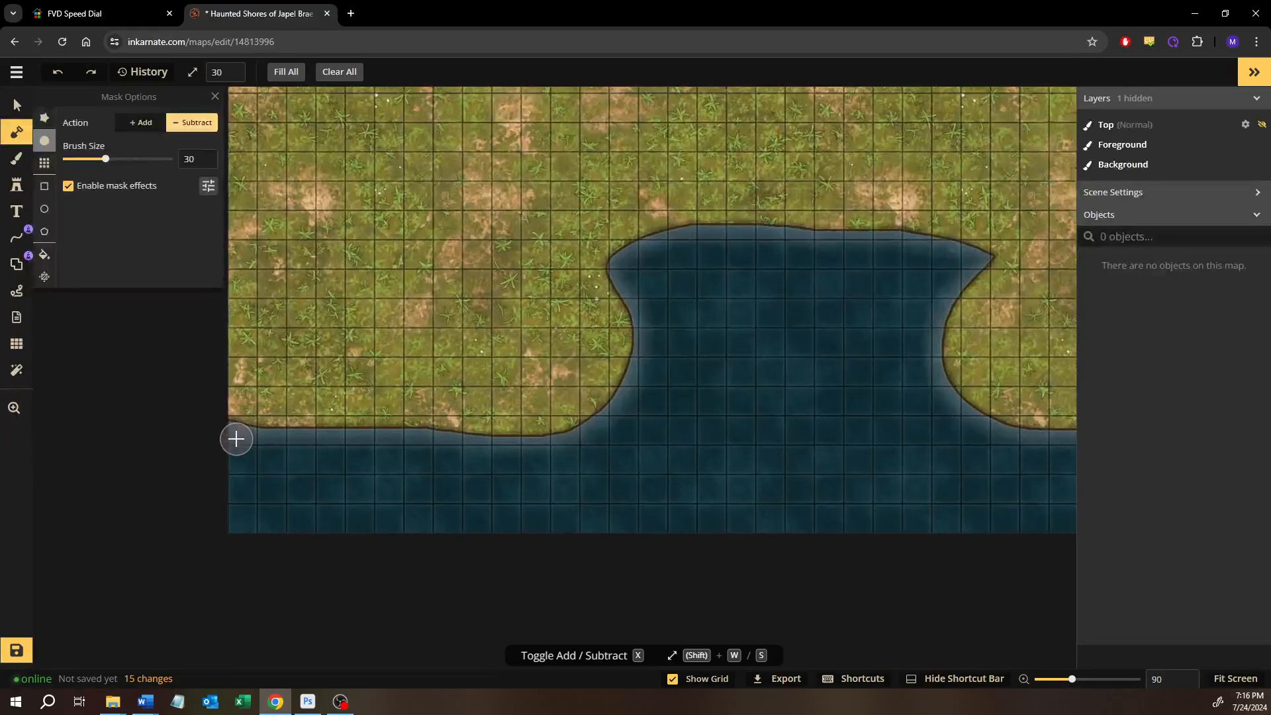
scroll(236, 438, up, 10)
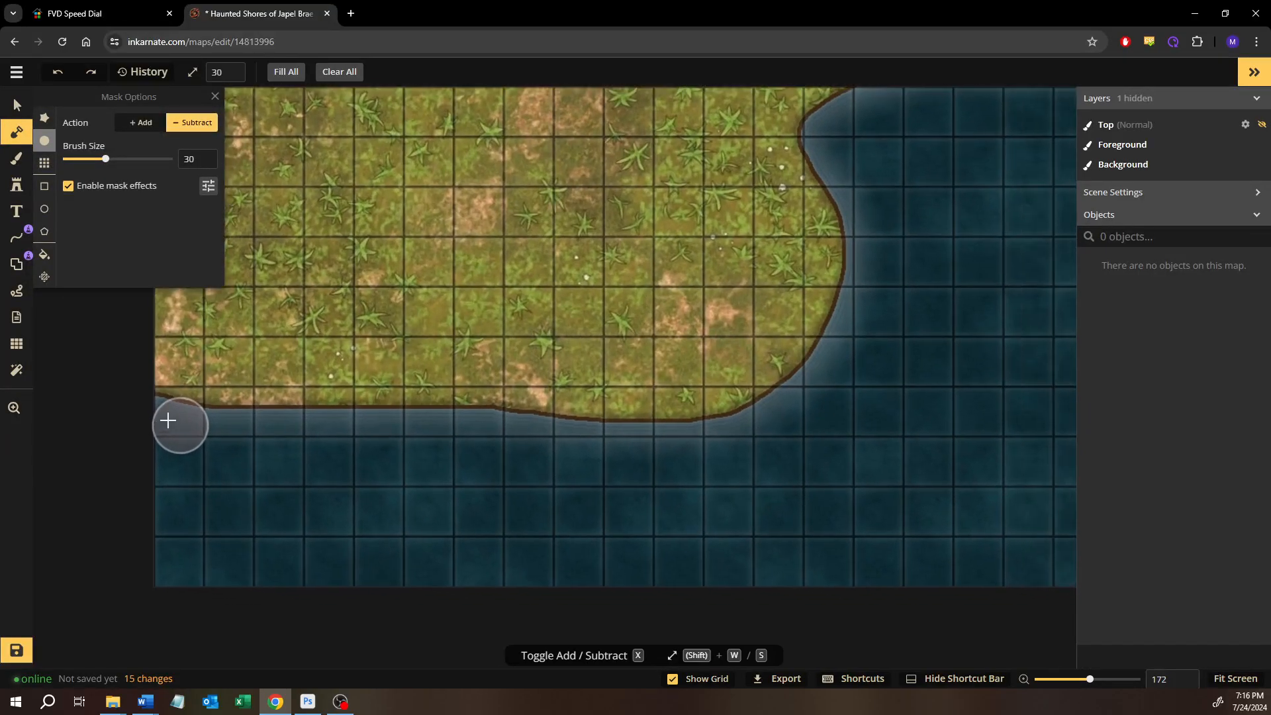
mouse_move(148, 410)
mouse_down()
mouse_move(681, 440)
mouse_move(786, 415)
mouse_move(857, 341)
mouse_move(728, 426)
mouse_move(711, 452)
mouse_up()
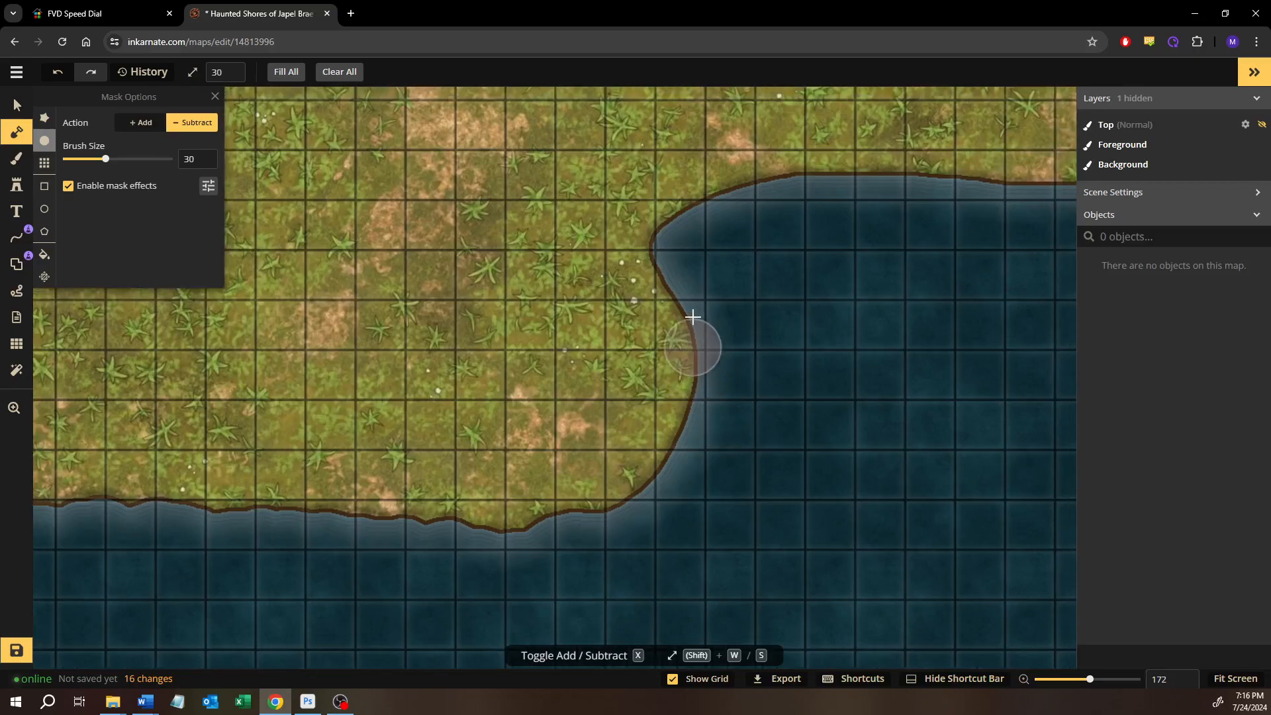
Carve an irregular edge into the mask along the bay's west side, around its northwest corner and along its north shore
drag(686, 281, 681, 236)
key(ctrl+z)
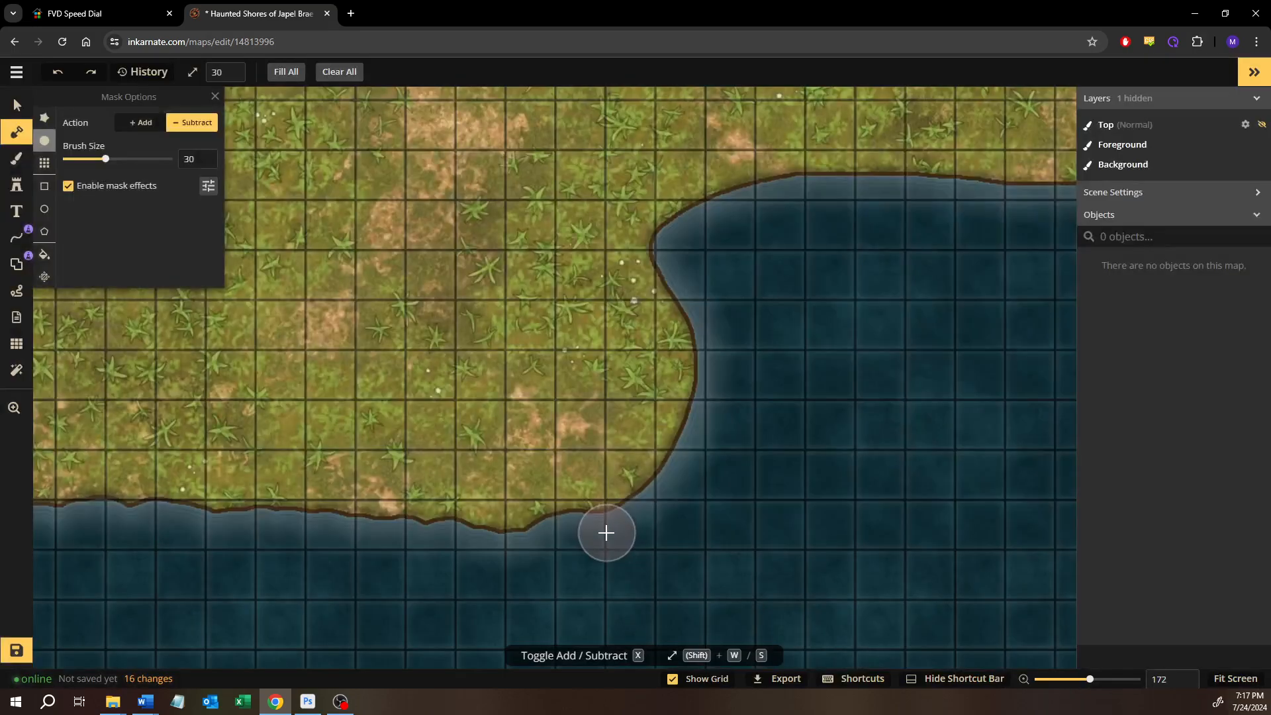
mouse_move(604, 530)
mouse_down()
mouse_move(703, 445)
mouse_move(716, 388)
mouse_move(703, 334)
mouse_move(649, 268)
mouse_move(654, 231)
mouse_move(713, 194)
mouse_move(811, 182)
mouse_up()
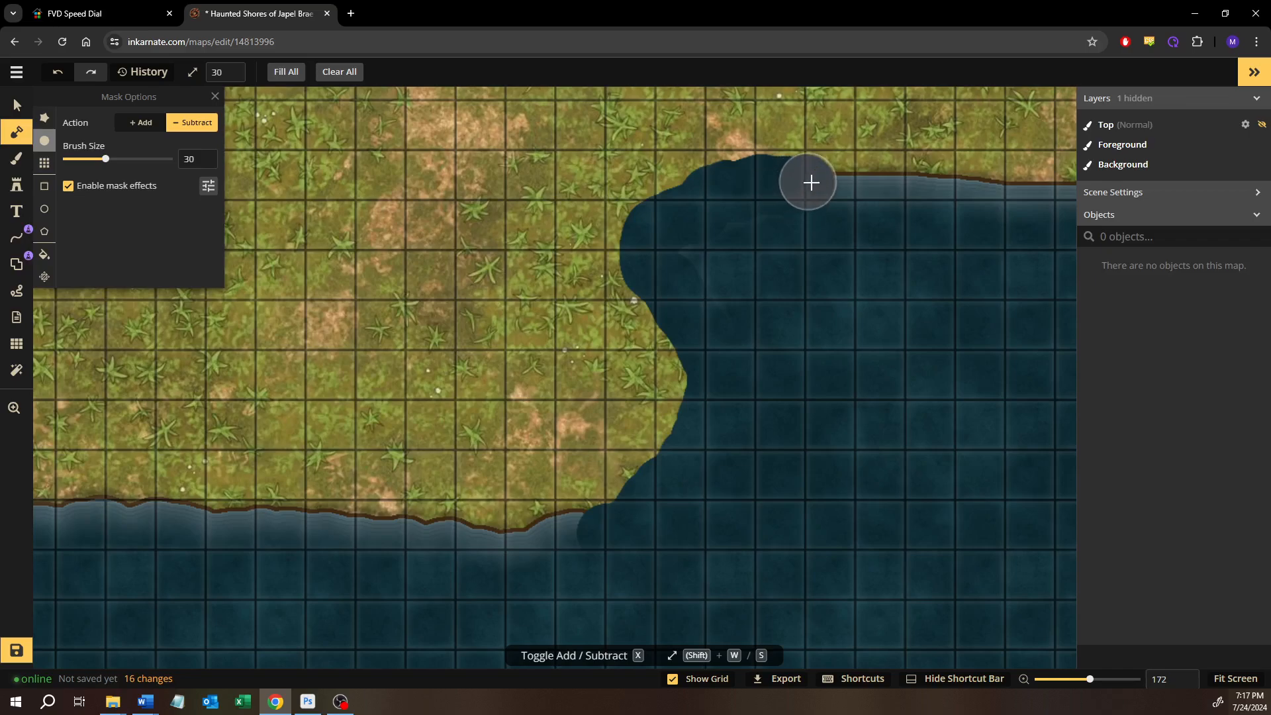
mouse_move(841, 242)
mouse_down()
mouse_move(561, 320)
mouse_move(422, 318)
mouse_up()
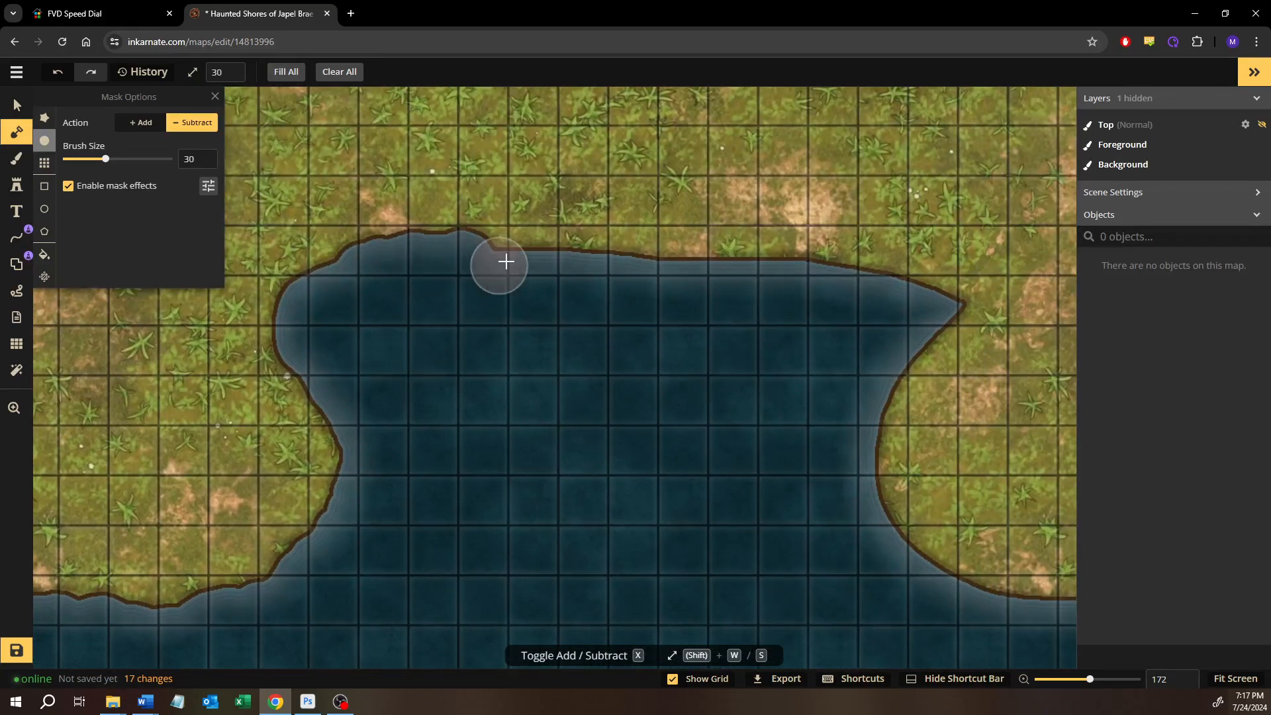
mouse_move(477, 263)
mouse_down()
mouse_move(739, 259)
mouse_move(893, 269)
mouse_move(947, 295)
mouse_up()
Carve an irregular edge into the mask along the coast east of the bay and up the bay's east side
mouse_move(899, 486)
mouse_down()
mouse_move(752, 485)
mouse_move(579, 418)
mouse_up()
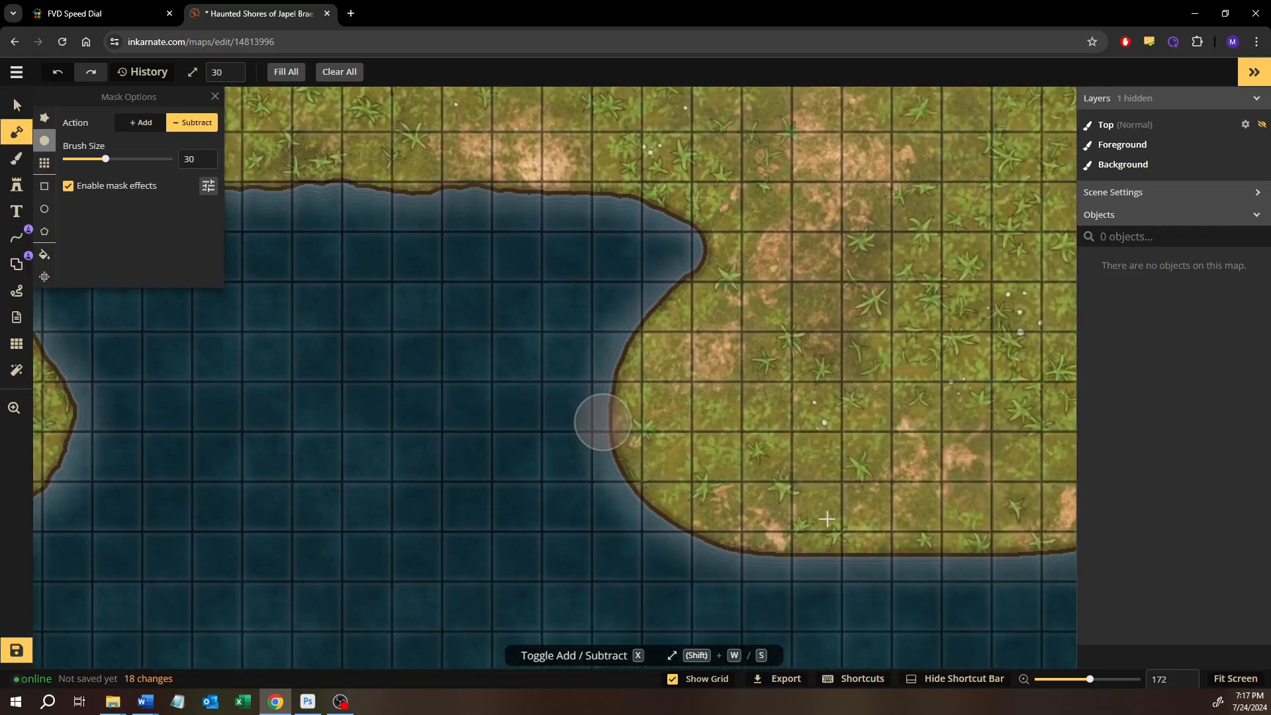
drag(781, 513, 416, 421)
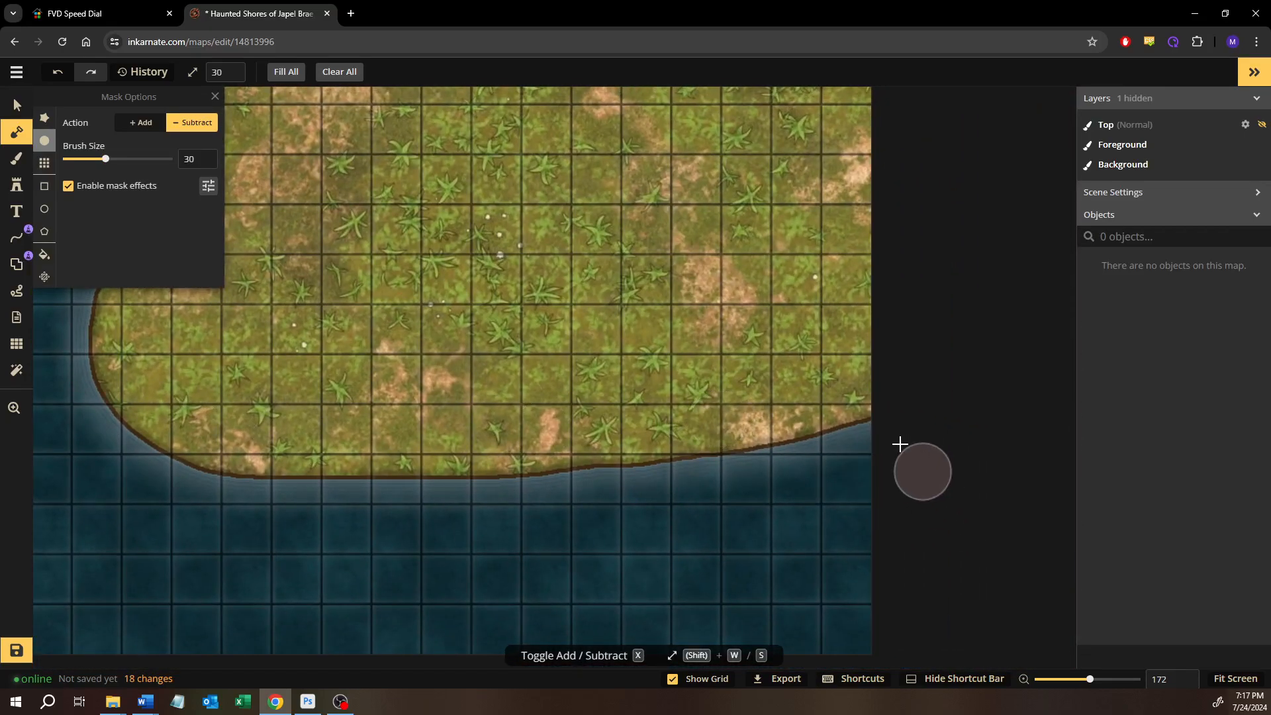
mouse_move(865, 441)
mouse_down()
mouse_move(610, 497)
mouse_move(539, 486)
mouse_move(211, 498)
mouse_move(114, 452)
mouse_up()
drag(243, 463, 599, 557)
mouse_move(470, 536)
mouse_down()
mouse_move(434, 472)
mouse_move(437, 396)
mouse_move(454, 346)
mouse_move(519, 278)
mouse_up()
Turn off the stroke in the mask effects to remove the brown line along the coast
drag(336, 384, 742, 364)
drag(672, 331, 708, 366)
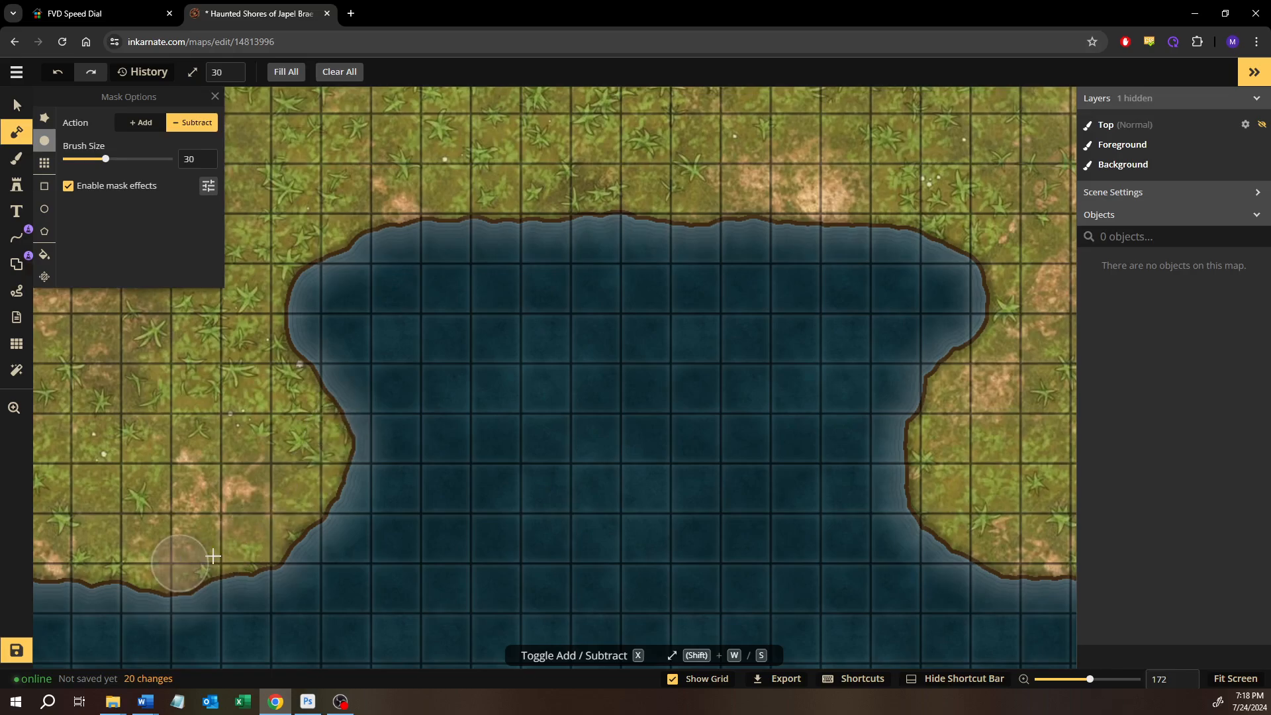
drag(379, 454, 483, 461)
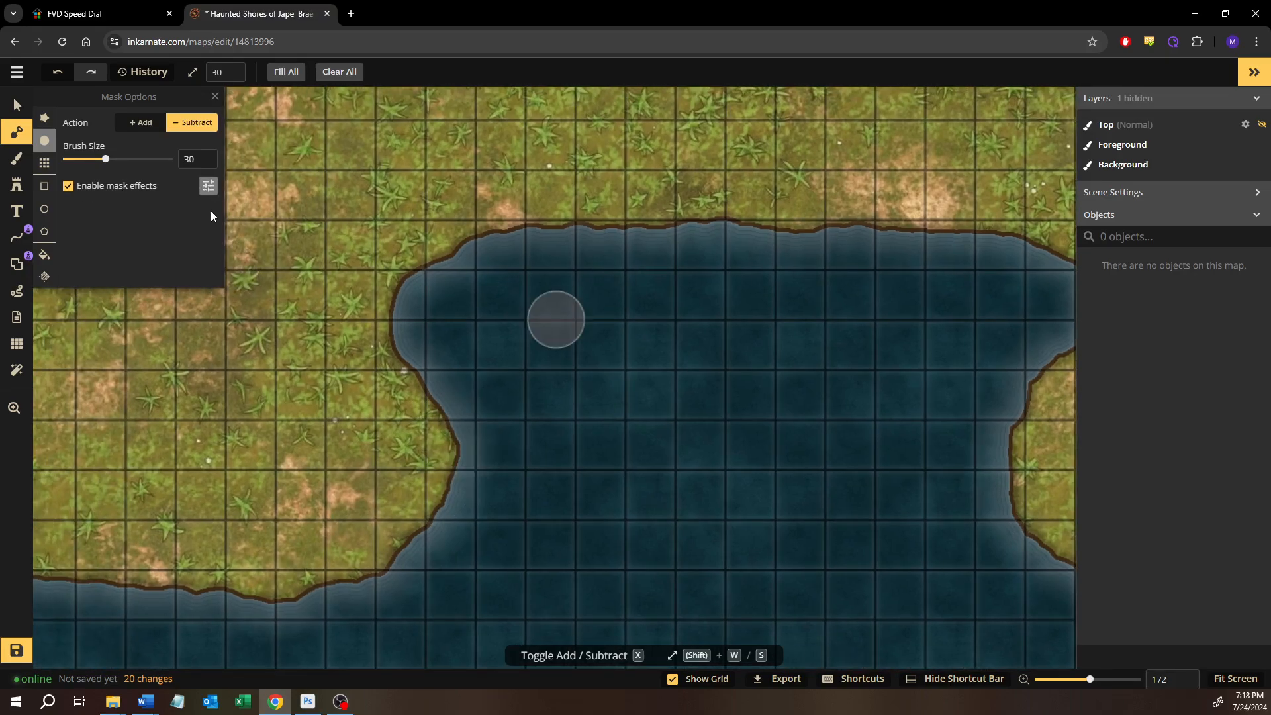
click(208, 187)
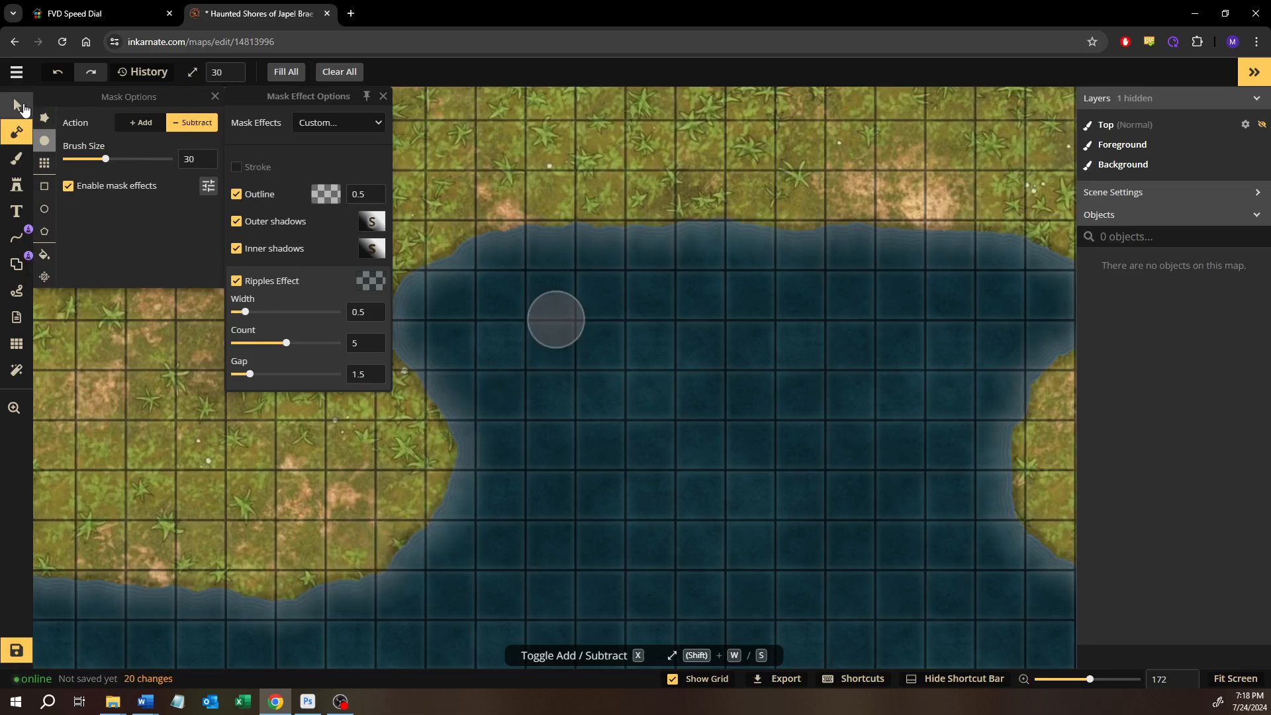
Search the stamp catalog for "cliff" and choose the first cliff stamp set in the Terrain pack
click(16, 186)
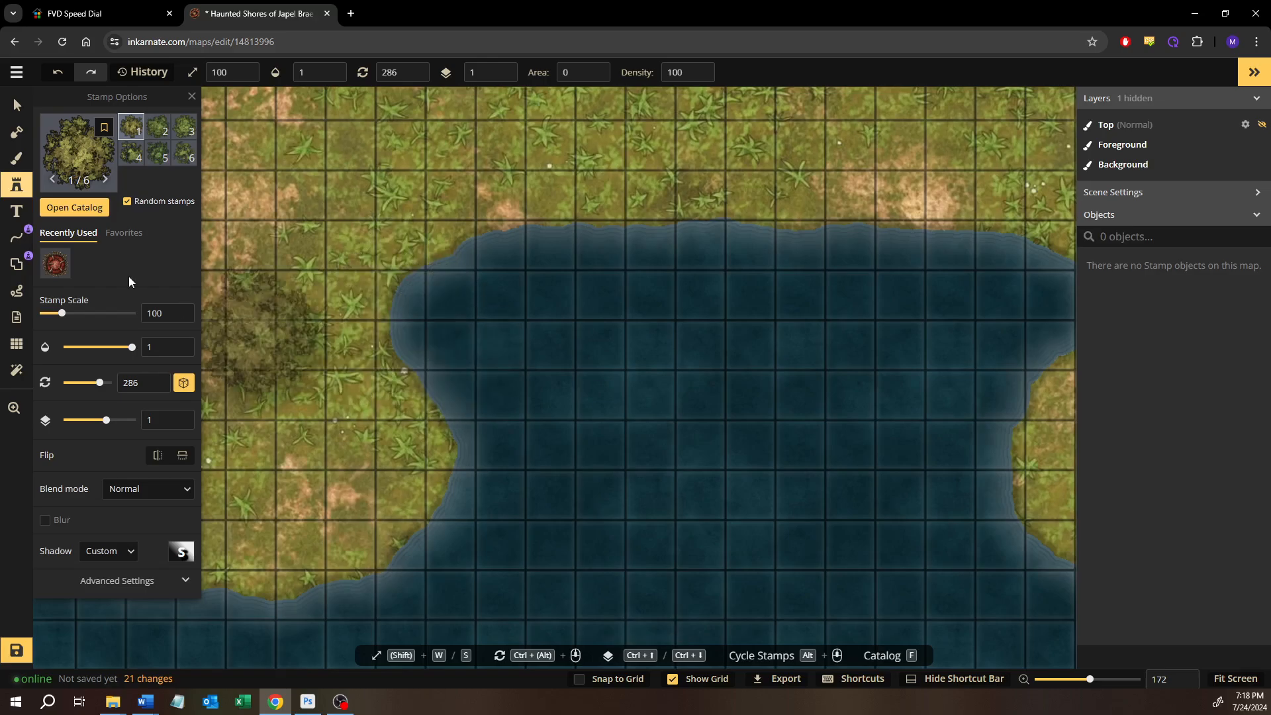
click(92, 213)
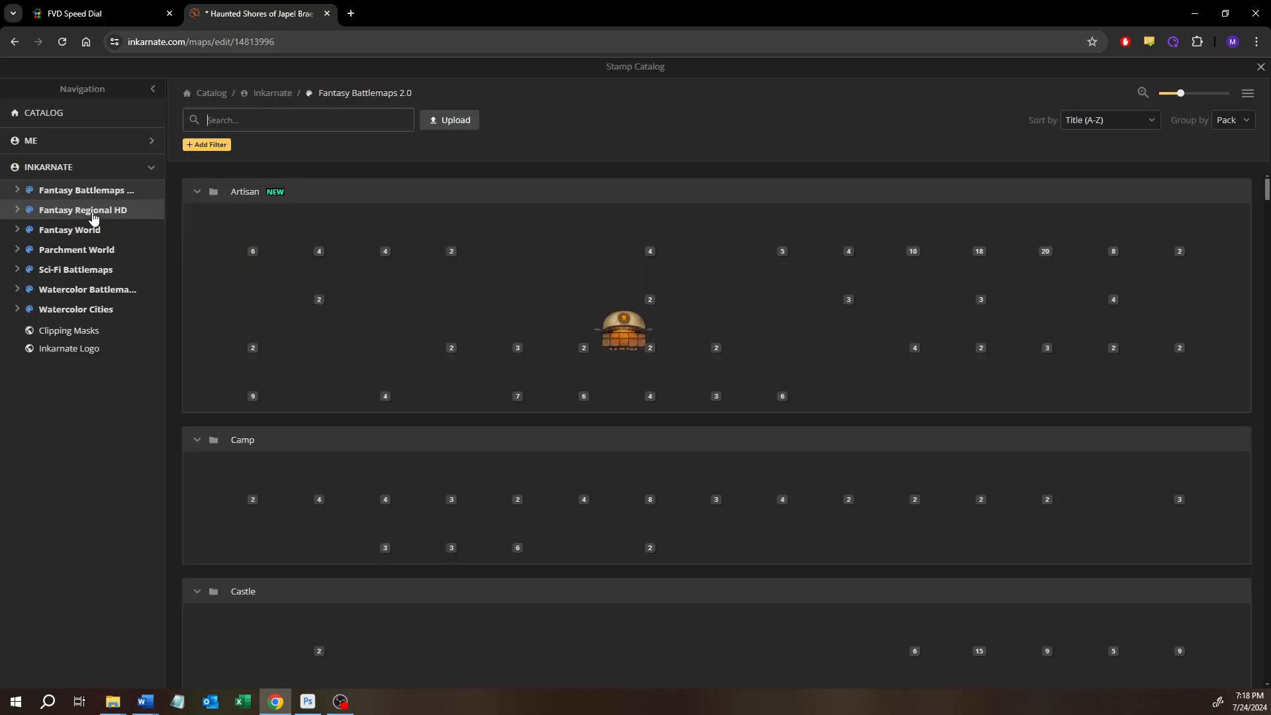
text(lif)
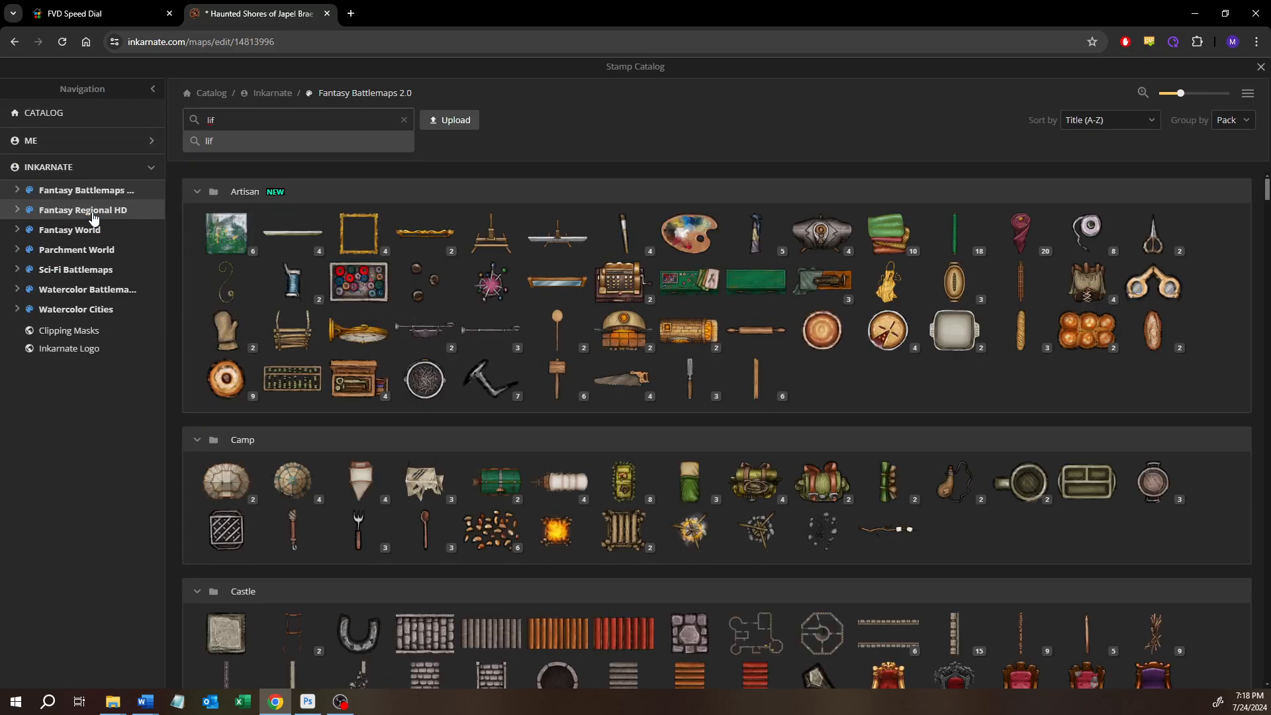
key(BackSpace)
key(BackSpace)
key(BackSpace)
text(clif)
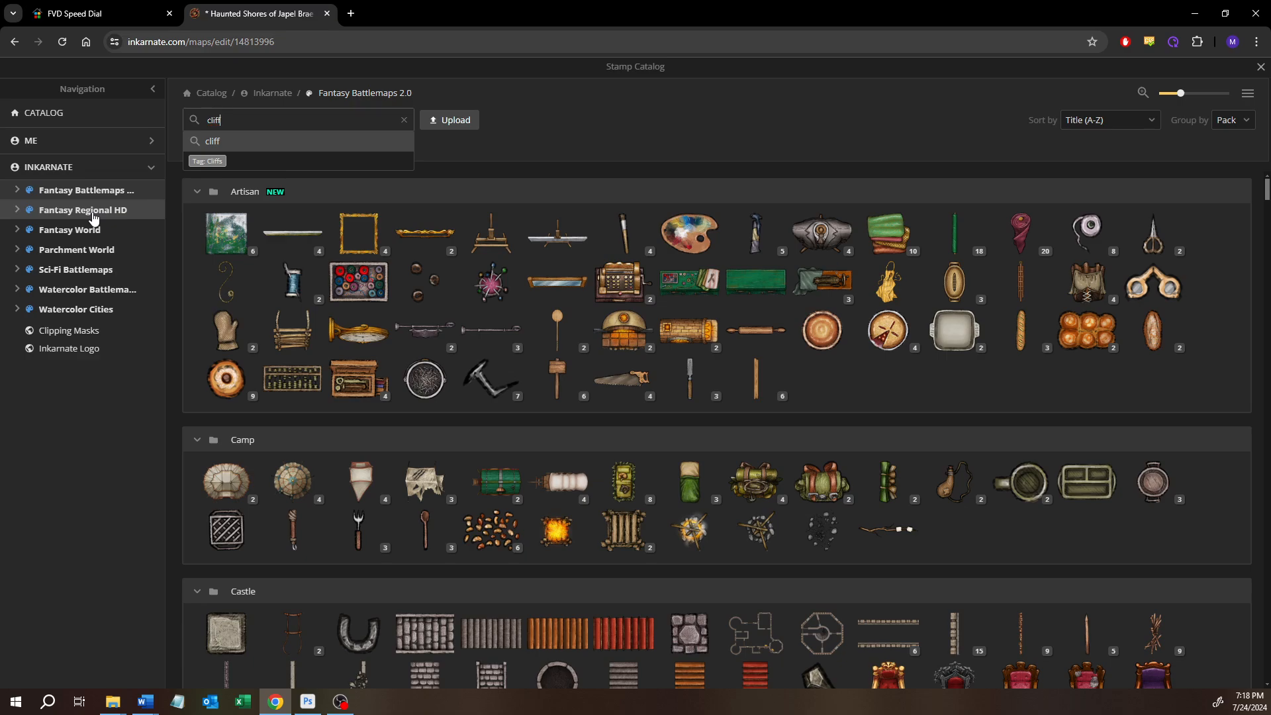
key(Return)
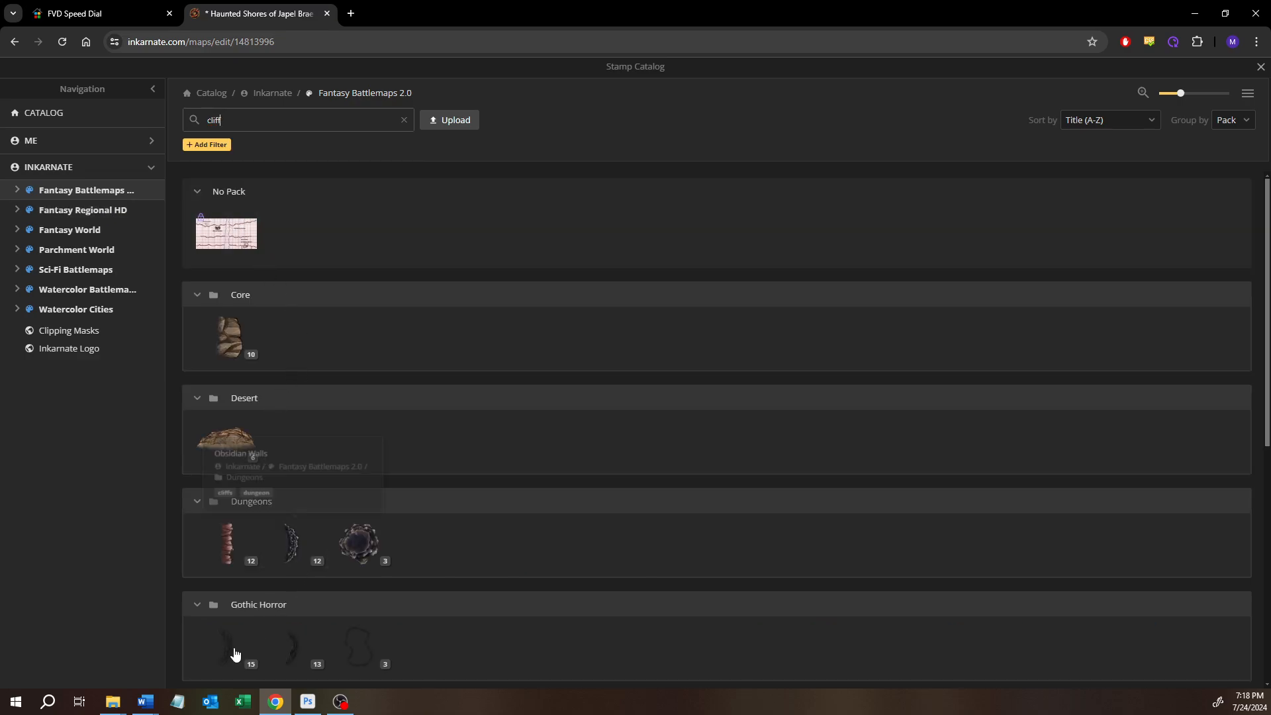
scroll(286, 543, down, 6)
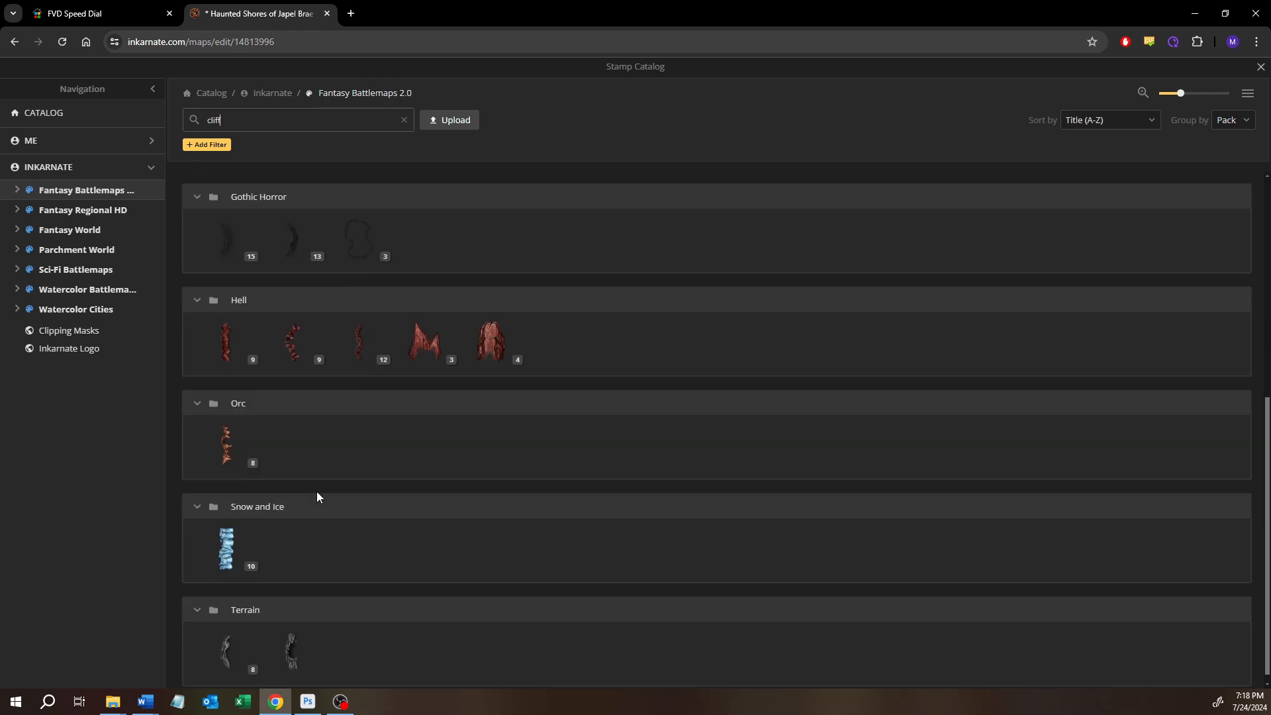
click(226, 642)
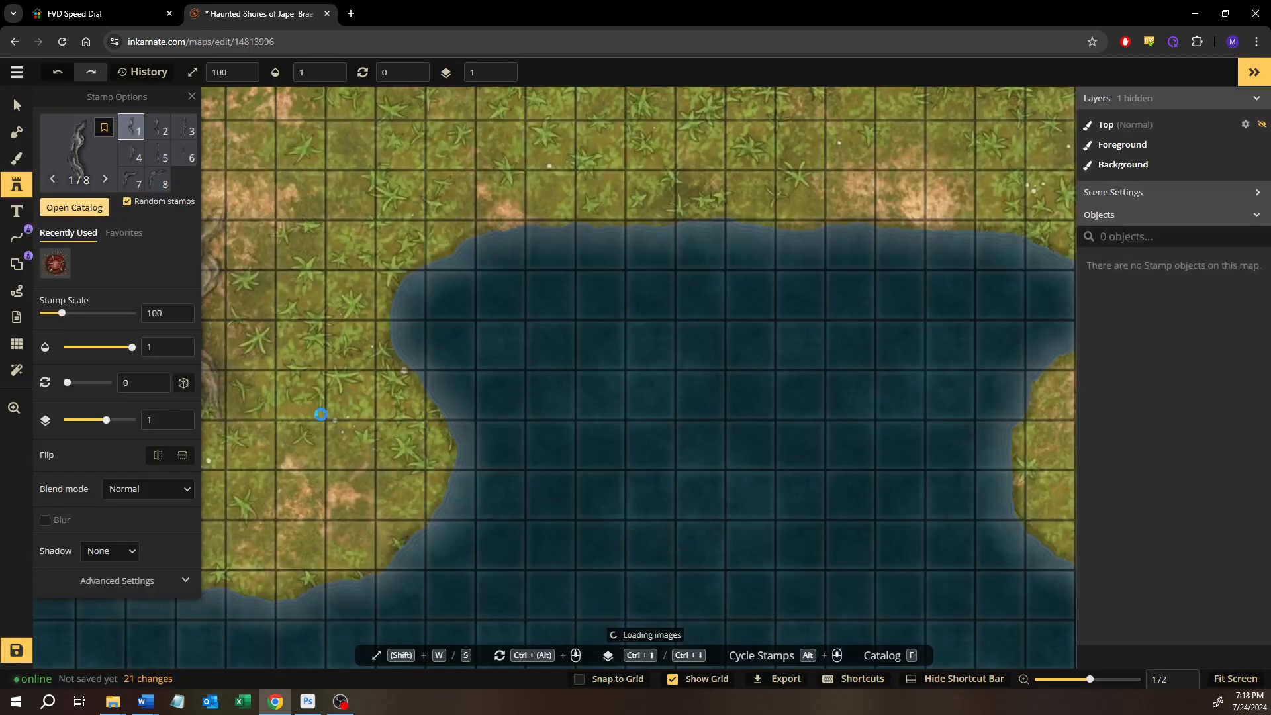
Place a cliff stamp at the west end of the southern coast and rotate it to 91 degrees along the shoreline
drag(341, 442, 682, 370)
drag(417, 467, 591, 450)
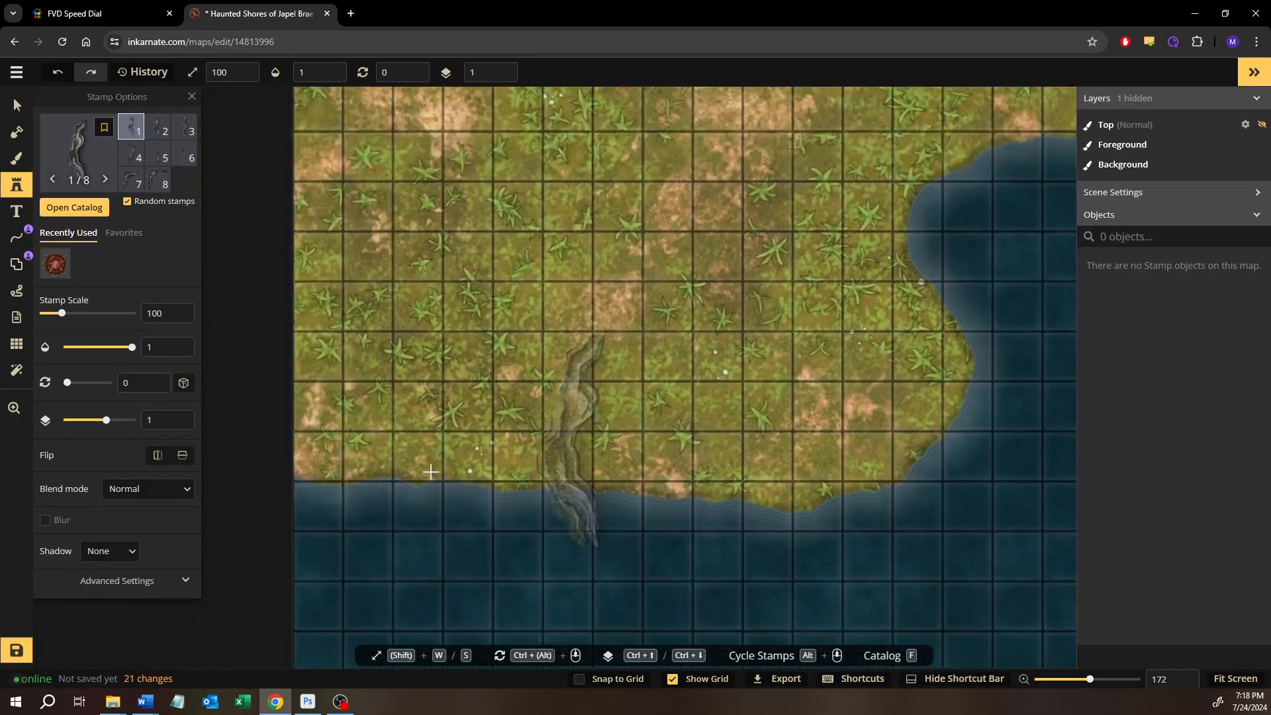
click(366, 497)
scroll(366, 497, up, 4)
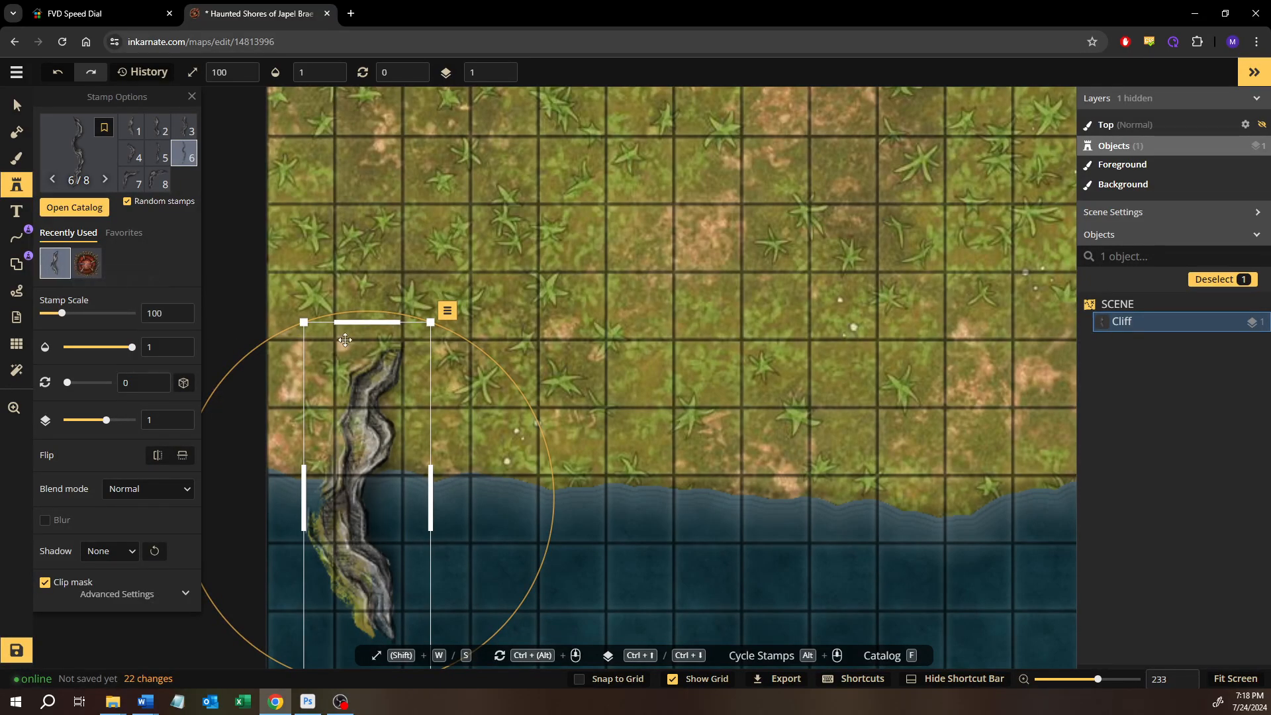
drag(369, 331, 704, 538)
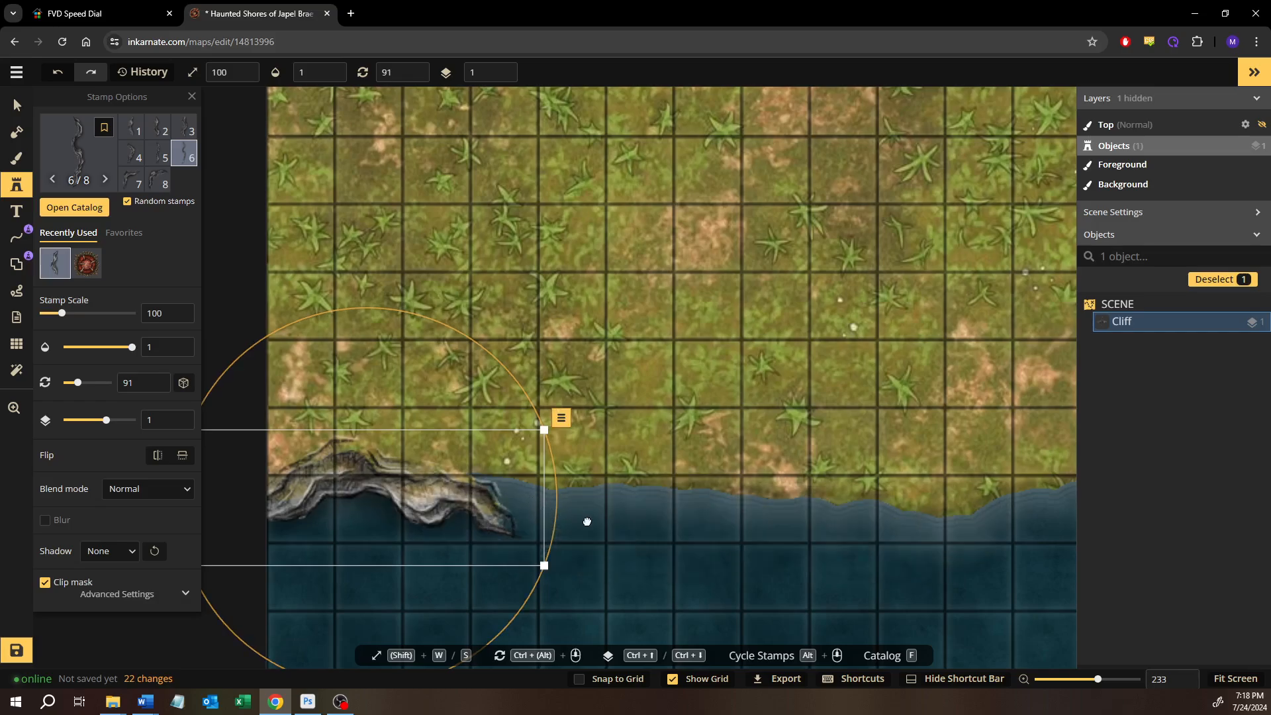
drag(447, 498, 504, 509)
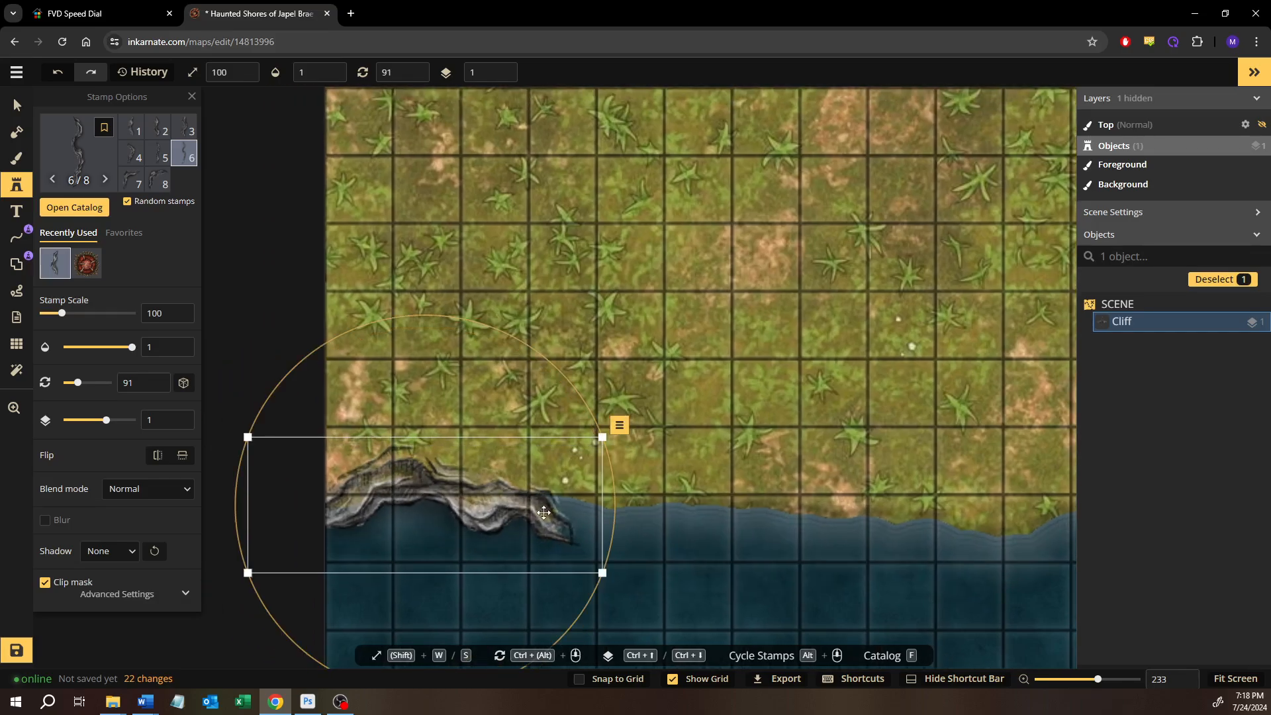
Flatten the placed cliff into the background
click(619, 424)
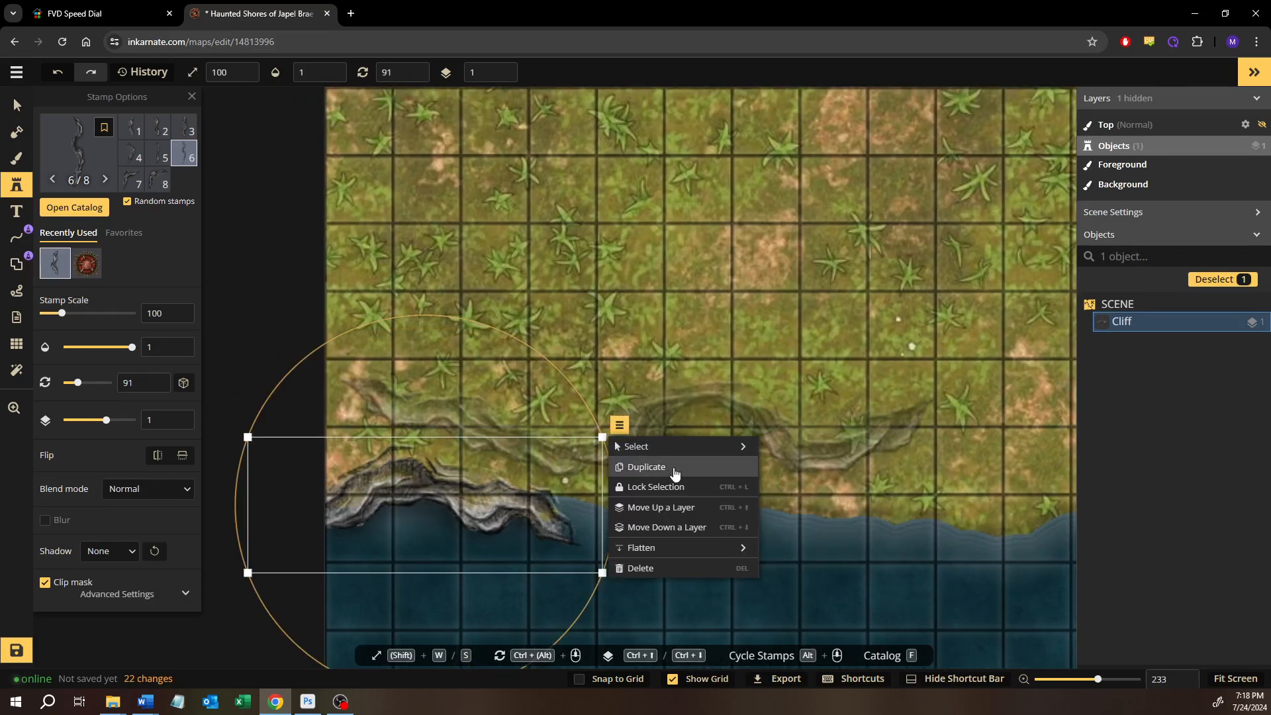
mouse_move(681, 548)
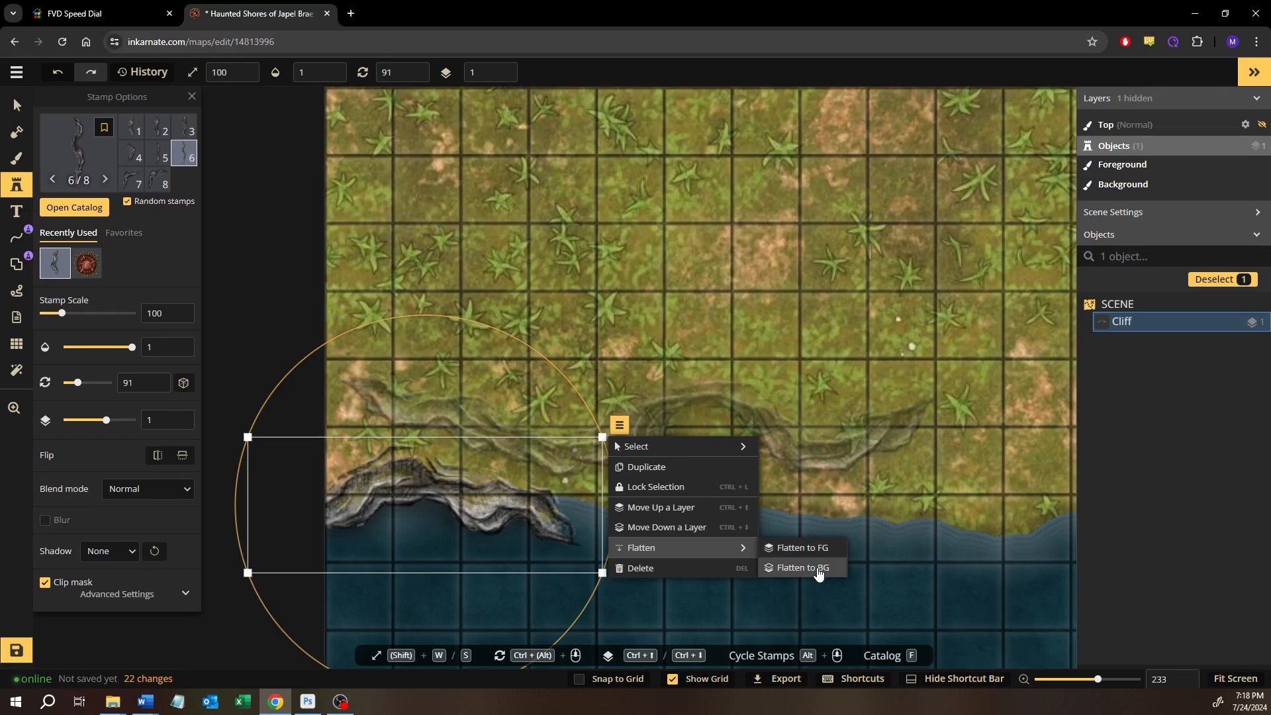
click(818, 570)
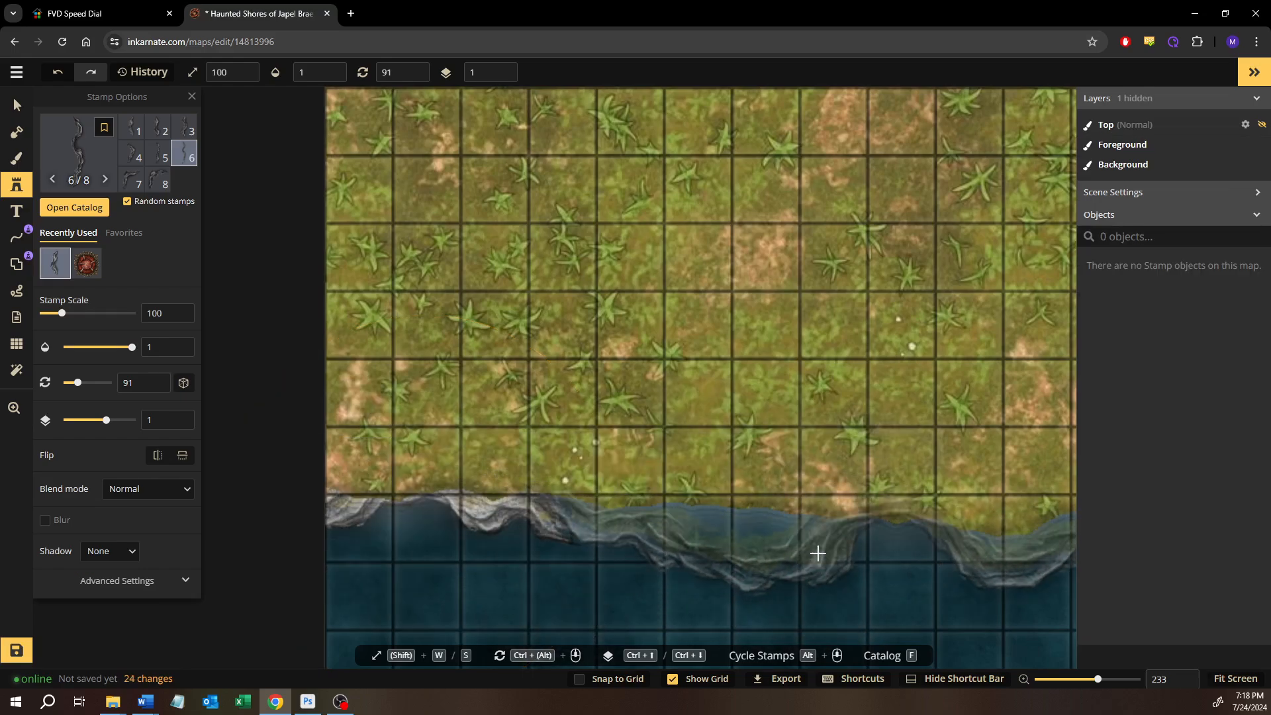
Reduce the unplaced cliff stamp's scale to 81, and undo the flattening of the placed cliff
drag(819, 552, 703, 521)
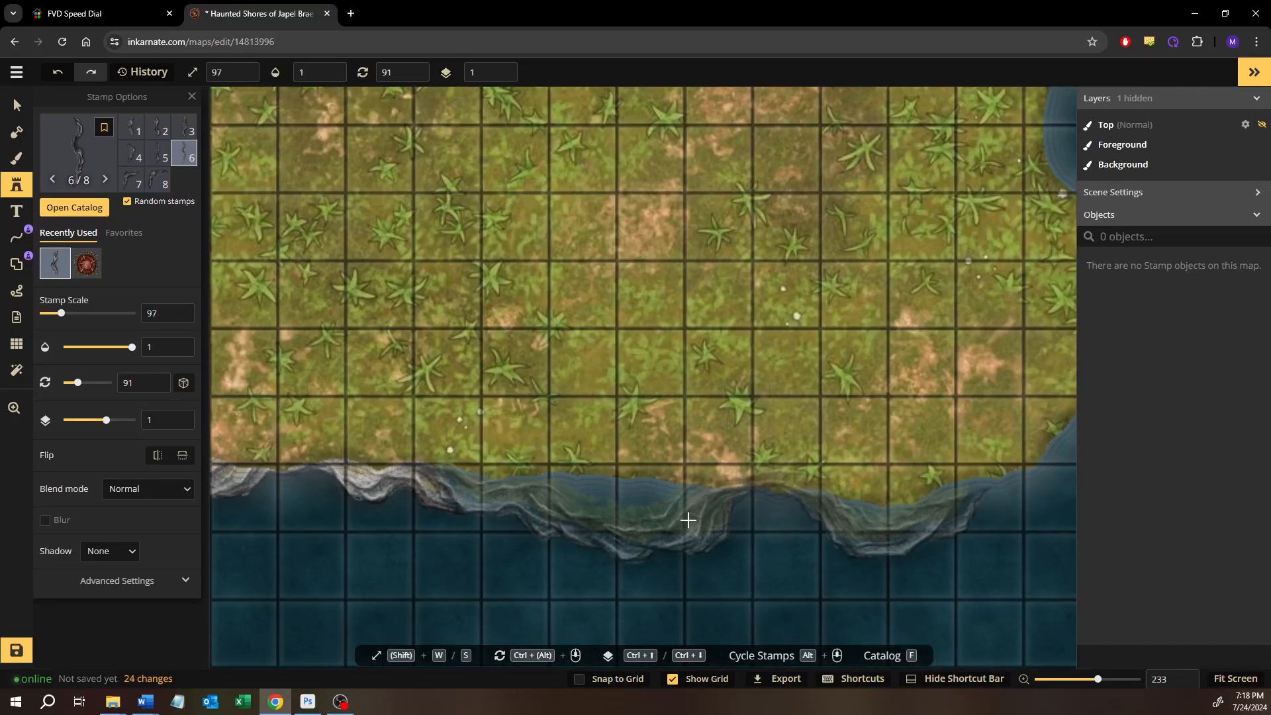
key(s)
key(s)
key(s)
key(shift+s)
key(shift+s)
key(shift+s)
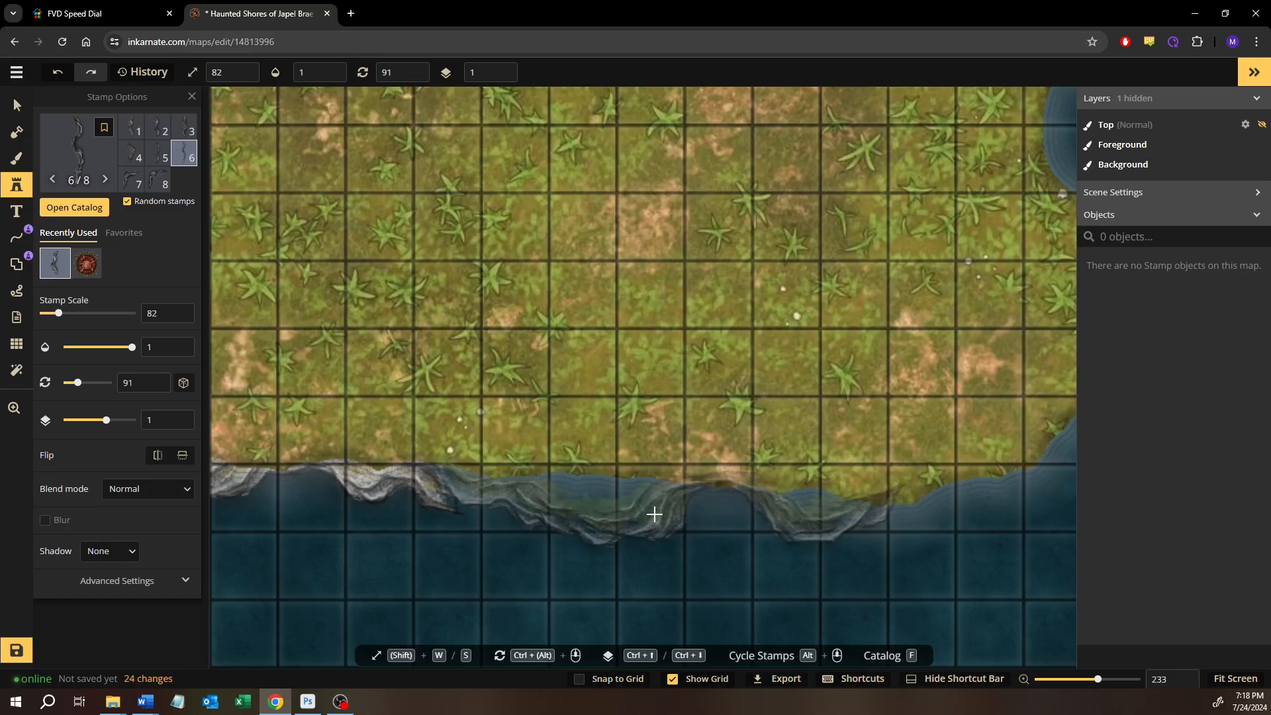
key(shift+s)
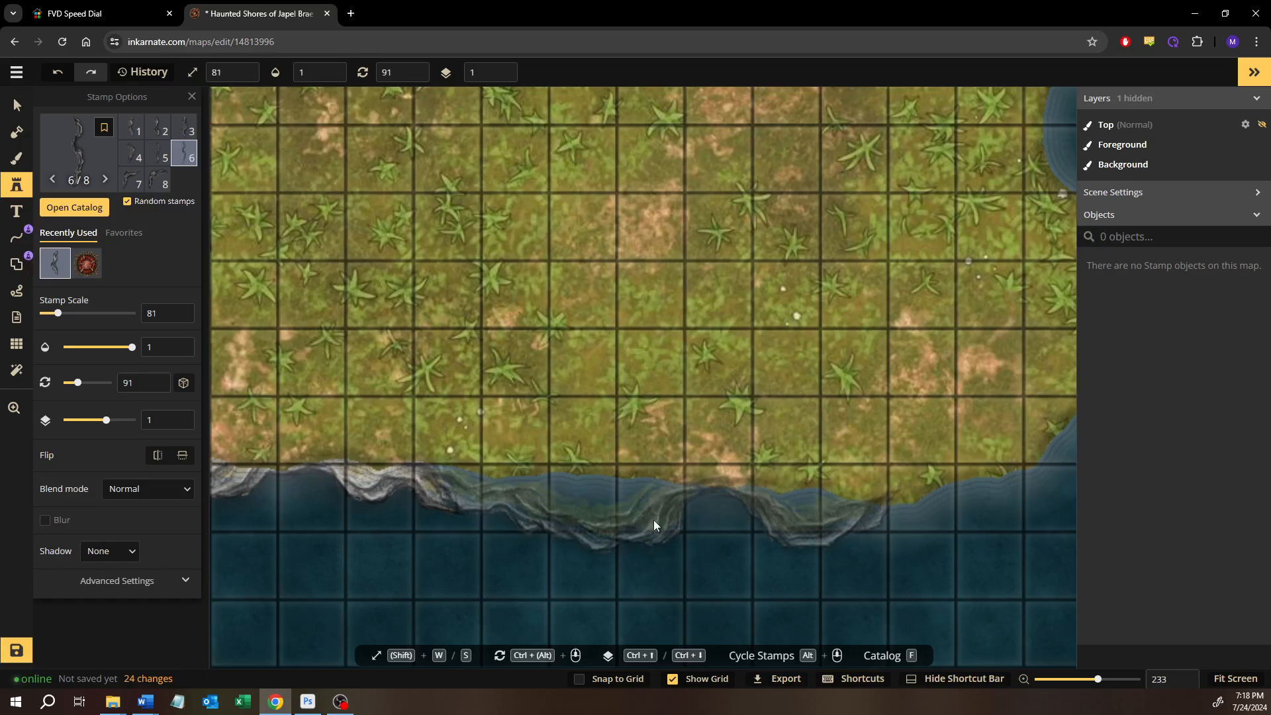
key(ctrl+z)
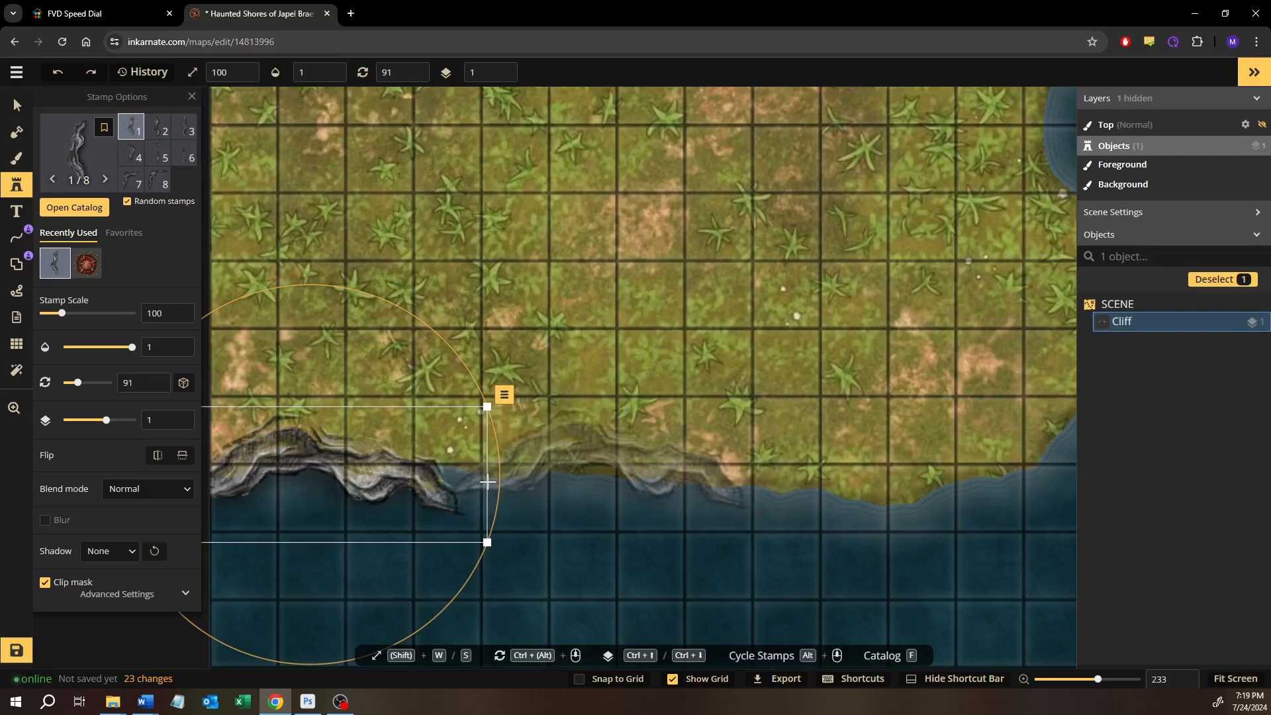
Reduce the placed cliff's scale to 88
key(s)
key(s)
key(s)
key(s)
key(s)
key(s)
key(s)
key(s)
key(s)
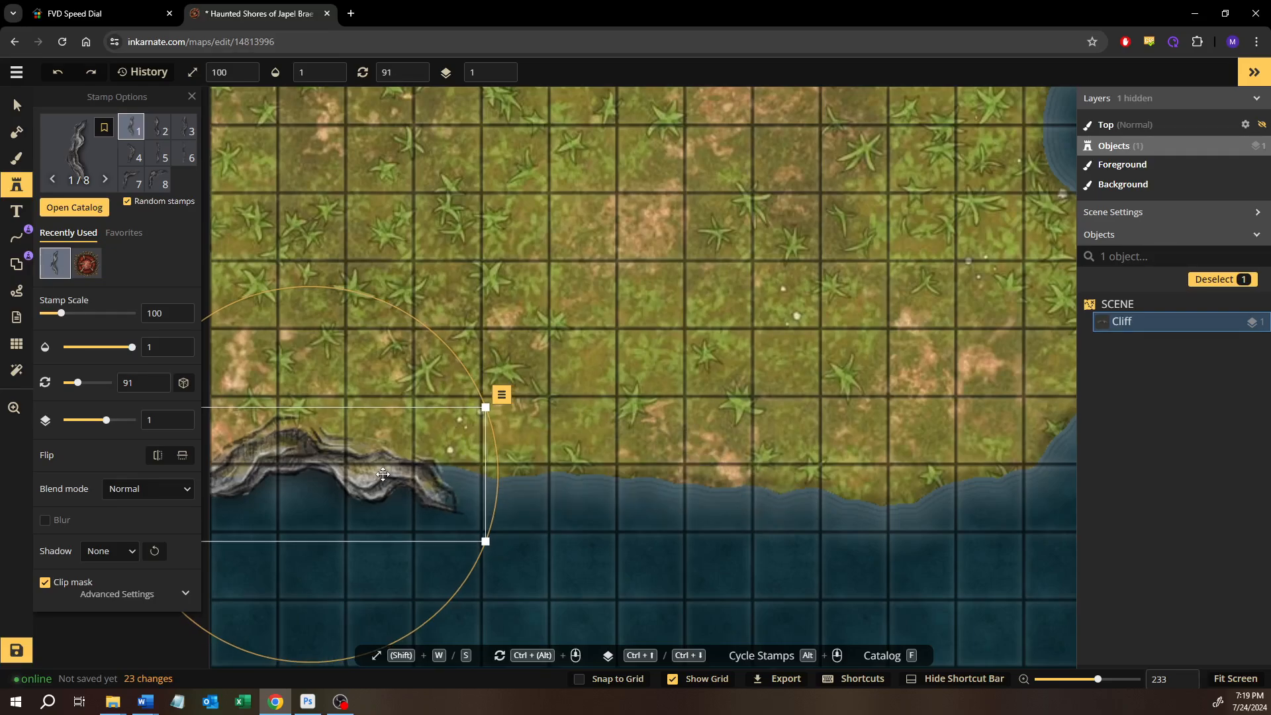
key(s)
key(s)
key(s)
key(s)
key(s)
key(s)
key(s)
key(s)
key(s)
key(s)
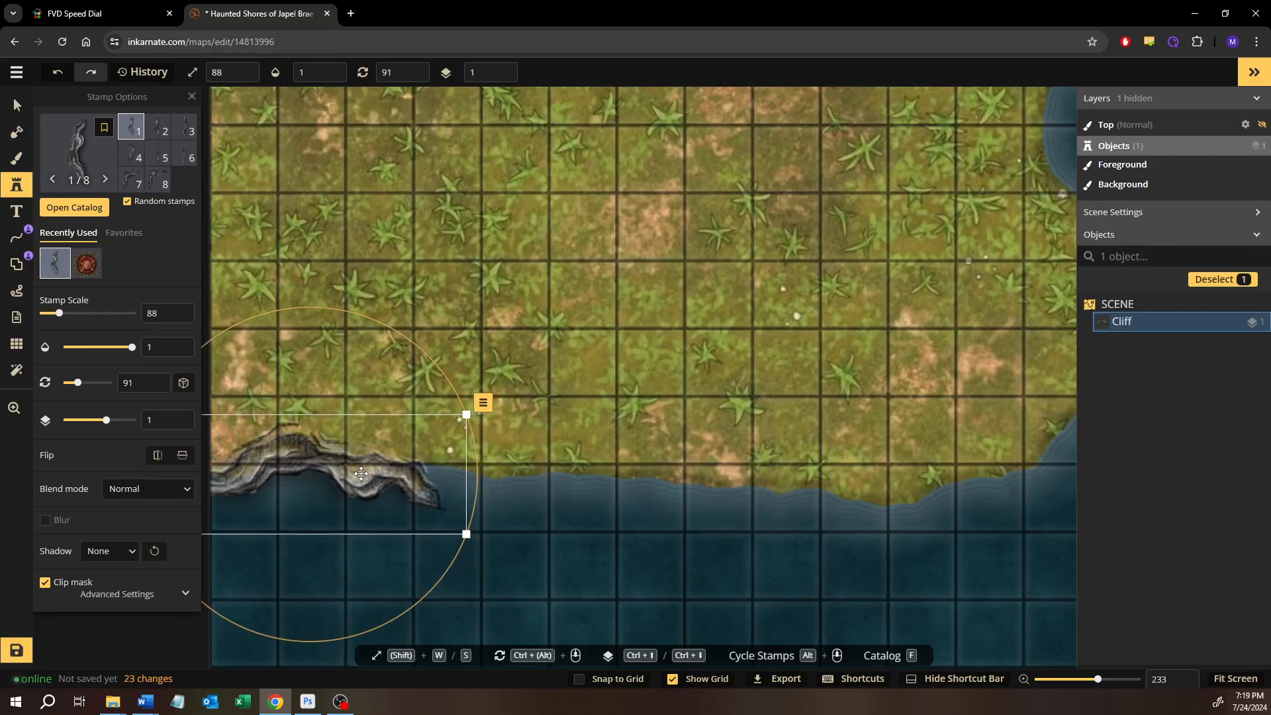
Reduce the scale of the cliff at the west end of the southern coast to 76
key(s)
key(s)
key(s)
key(s)
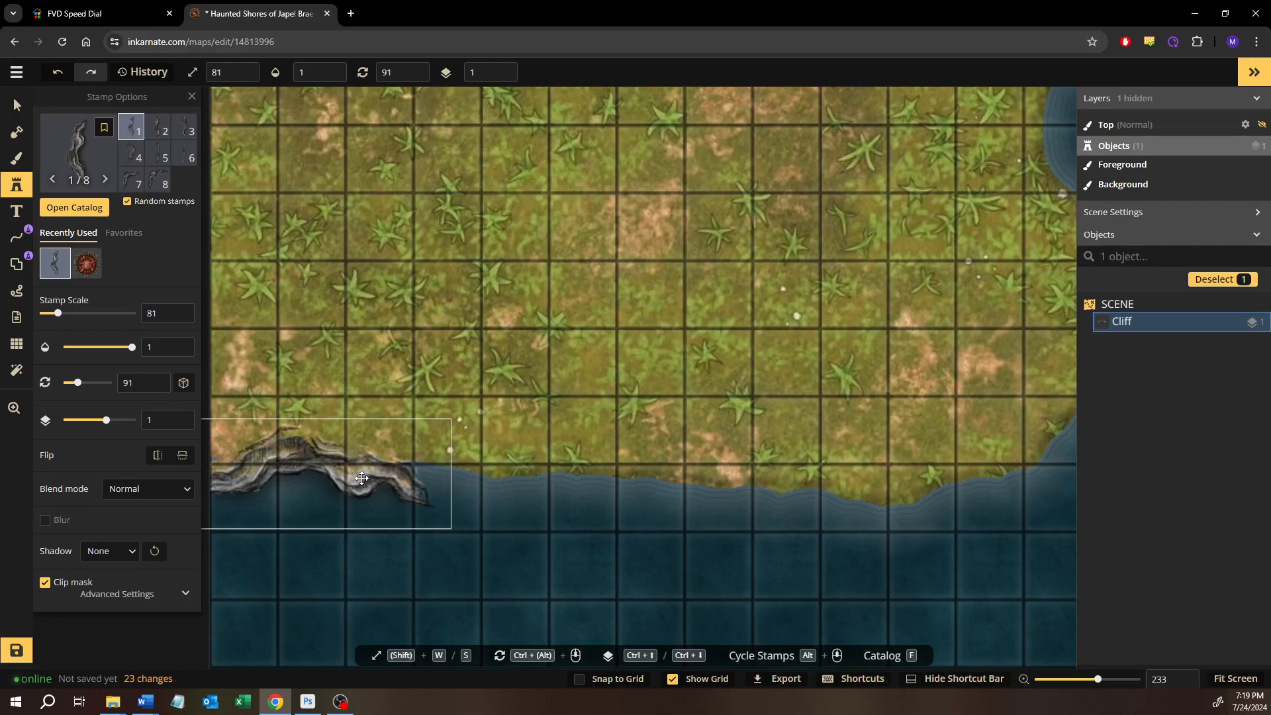
key(s)
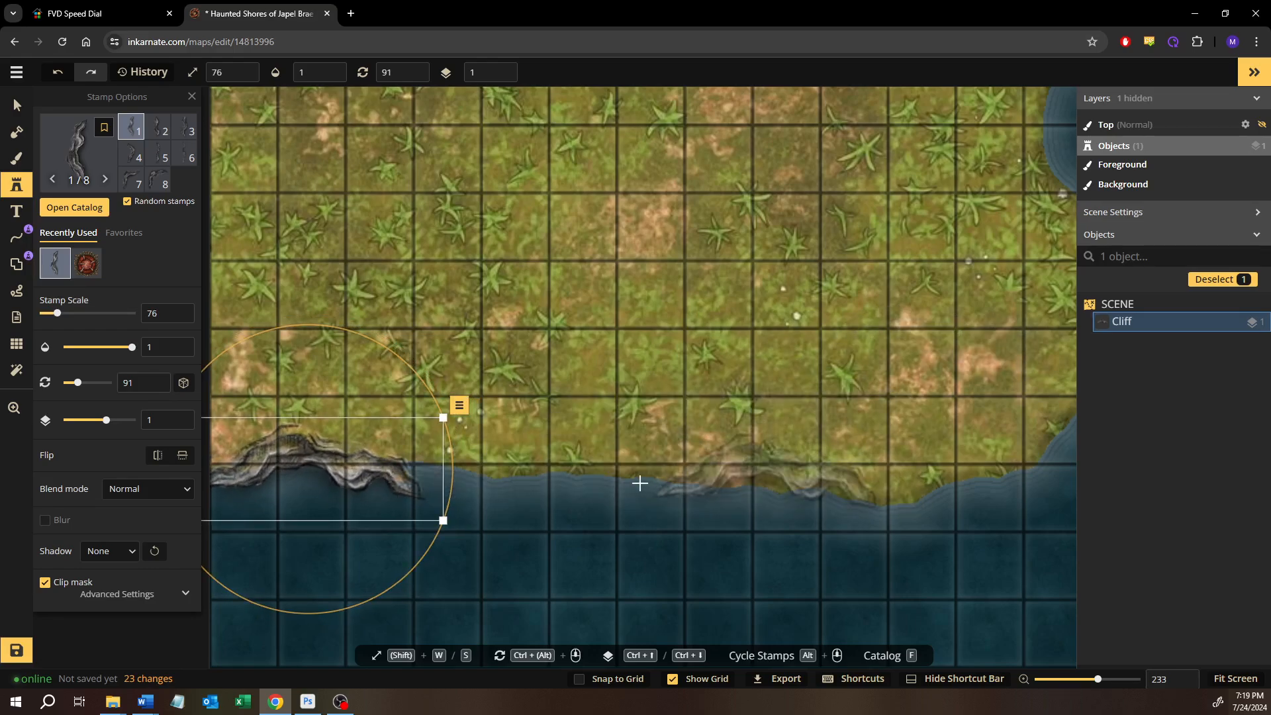
Place cliff variant 5 along the middle of the southern coast, continuing east from the first cliff
click(178, 135)
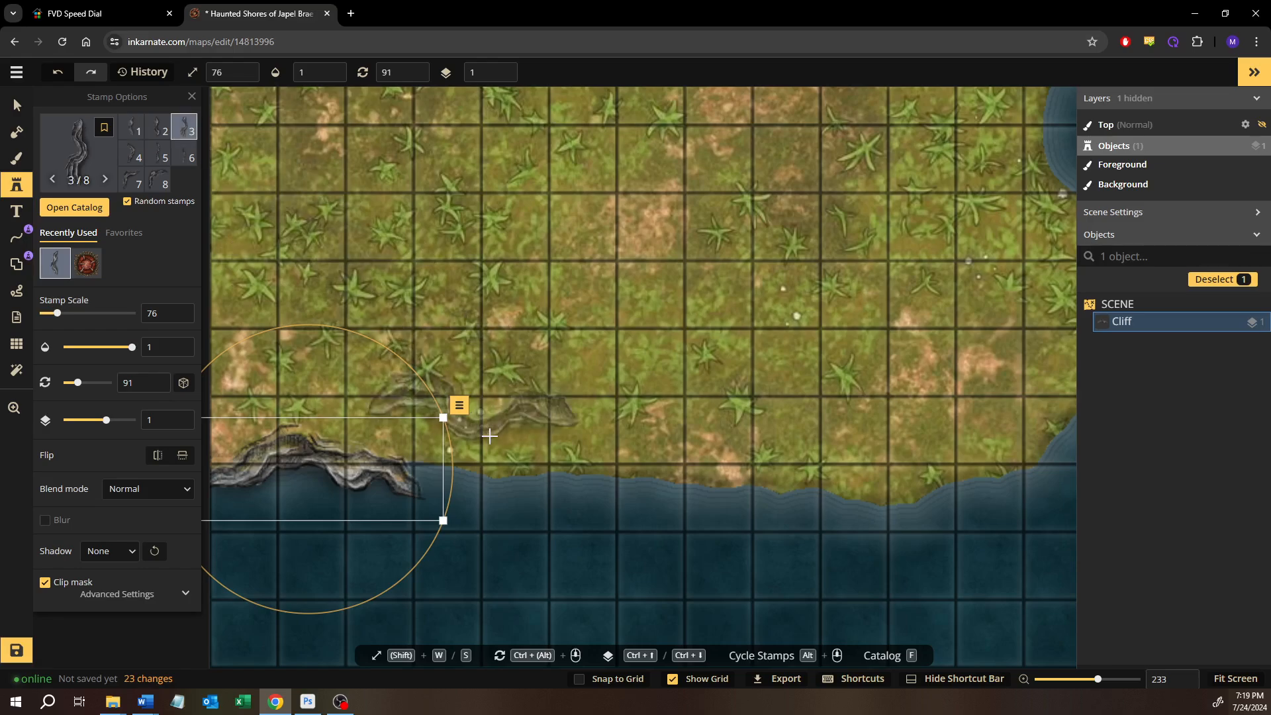
click(167, 154)
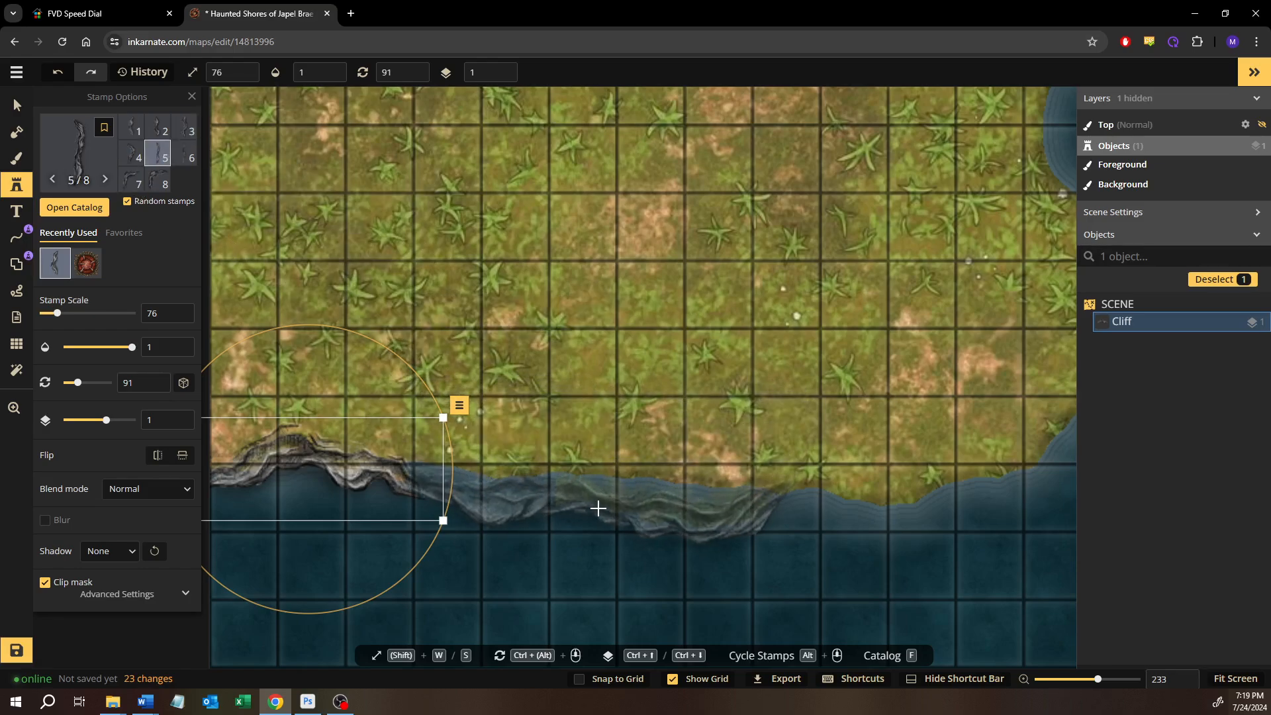
click(600, 507)
Place cliff variant 4 at the southeast corner of the land, rotate it to 58 degrees and fit it to the curved shoreline
scroll(583, 489, right, 5)
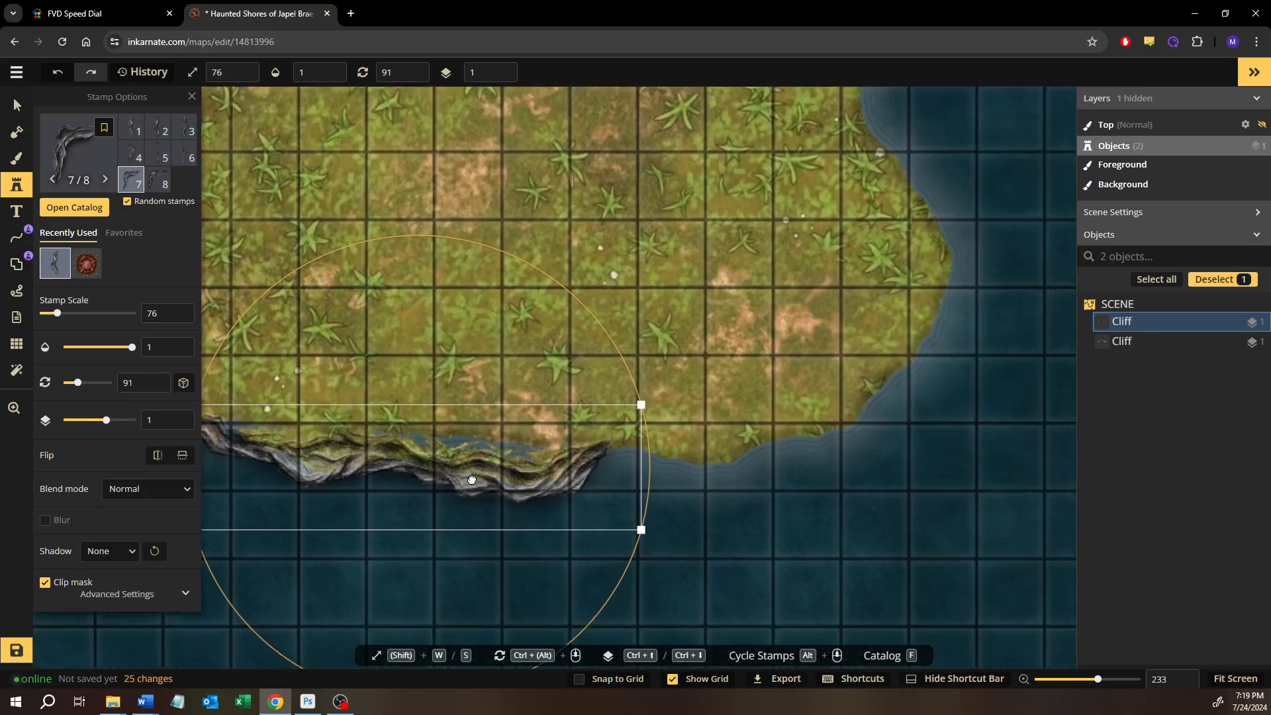
click(193, 158)
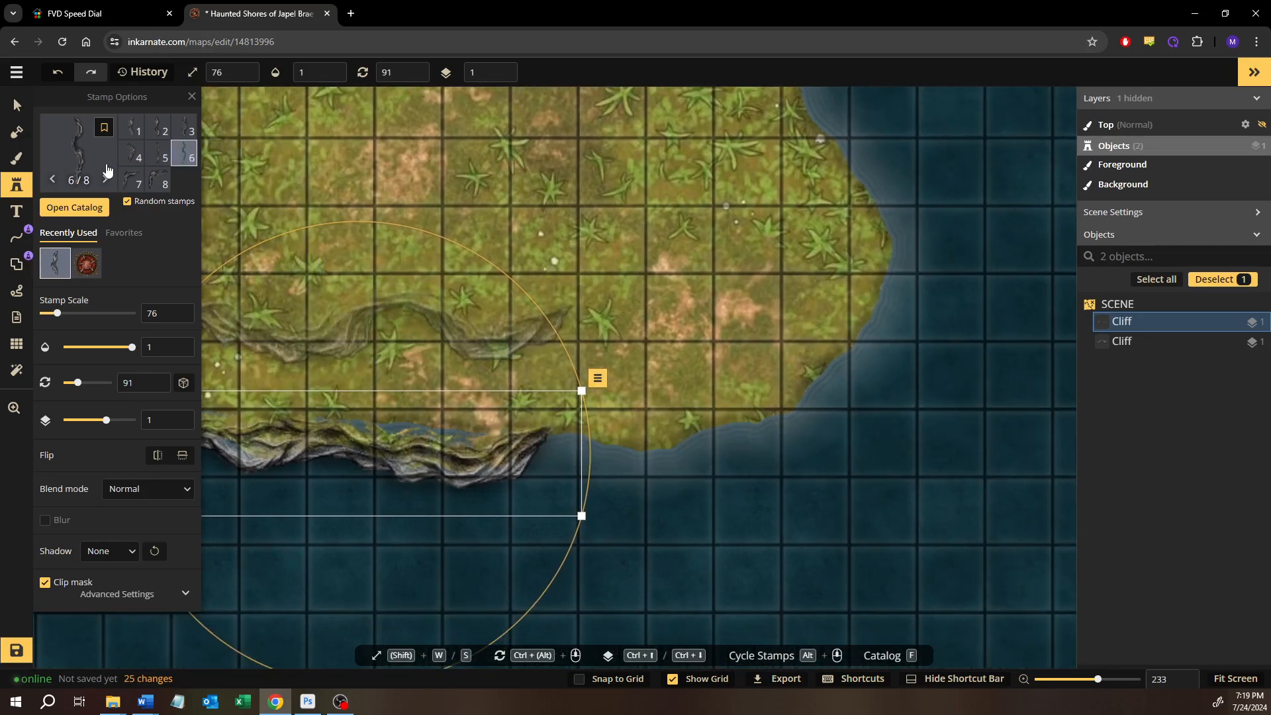
click(128, 157)
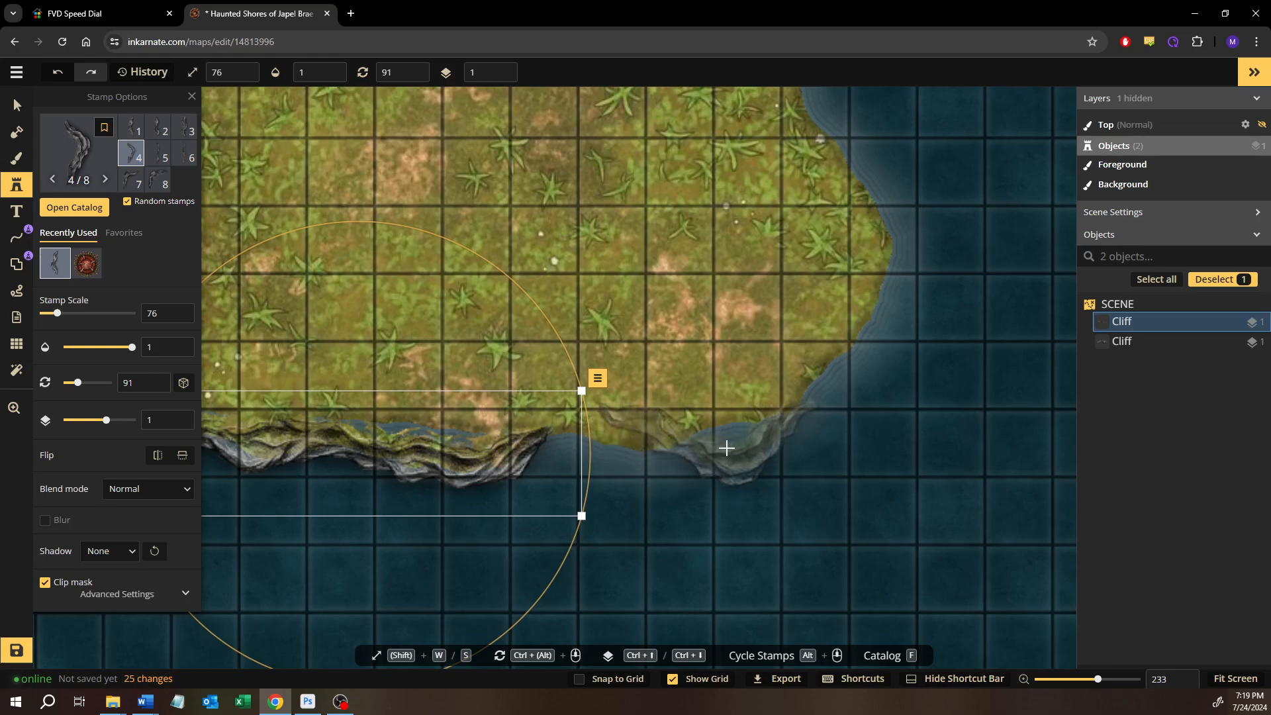
click(733, 413)
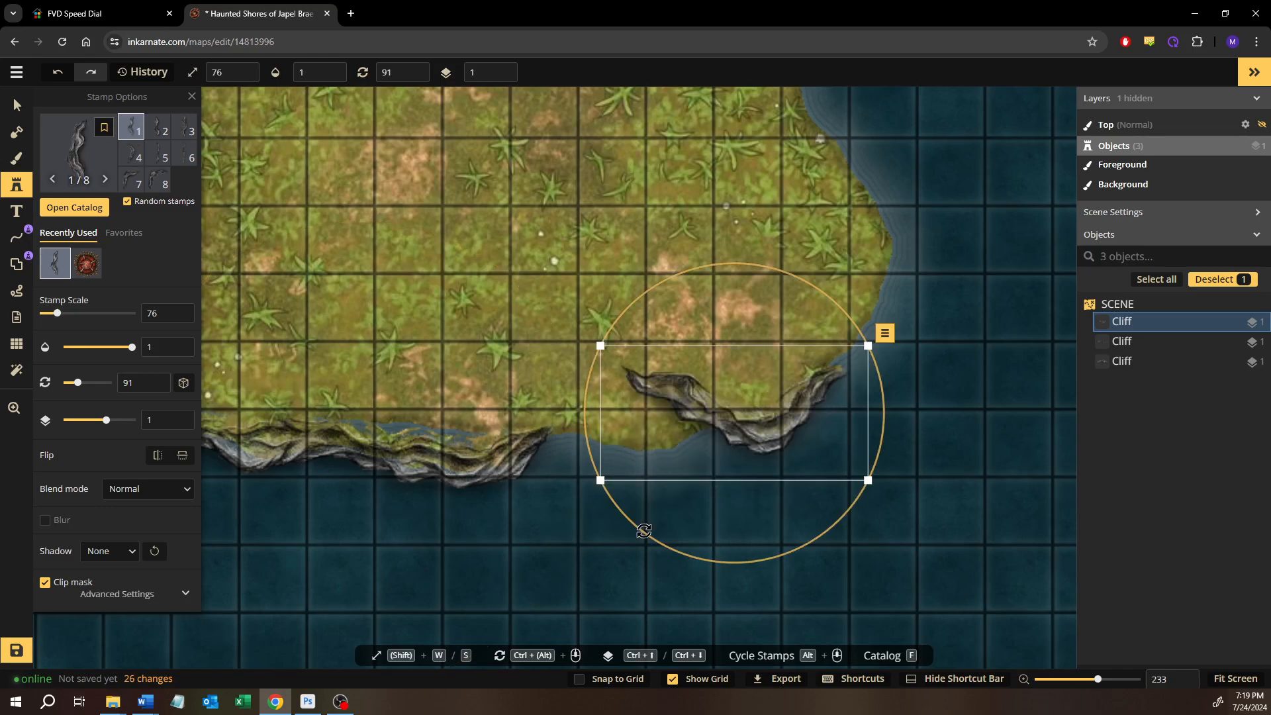
drag(715, 539, 791, 525)
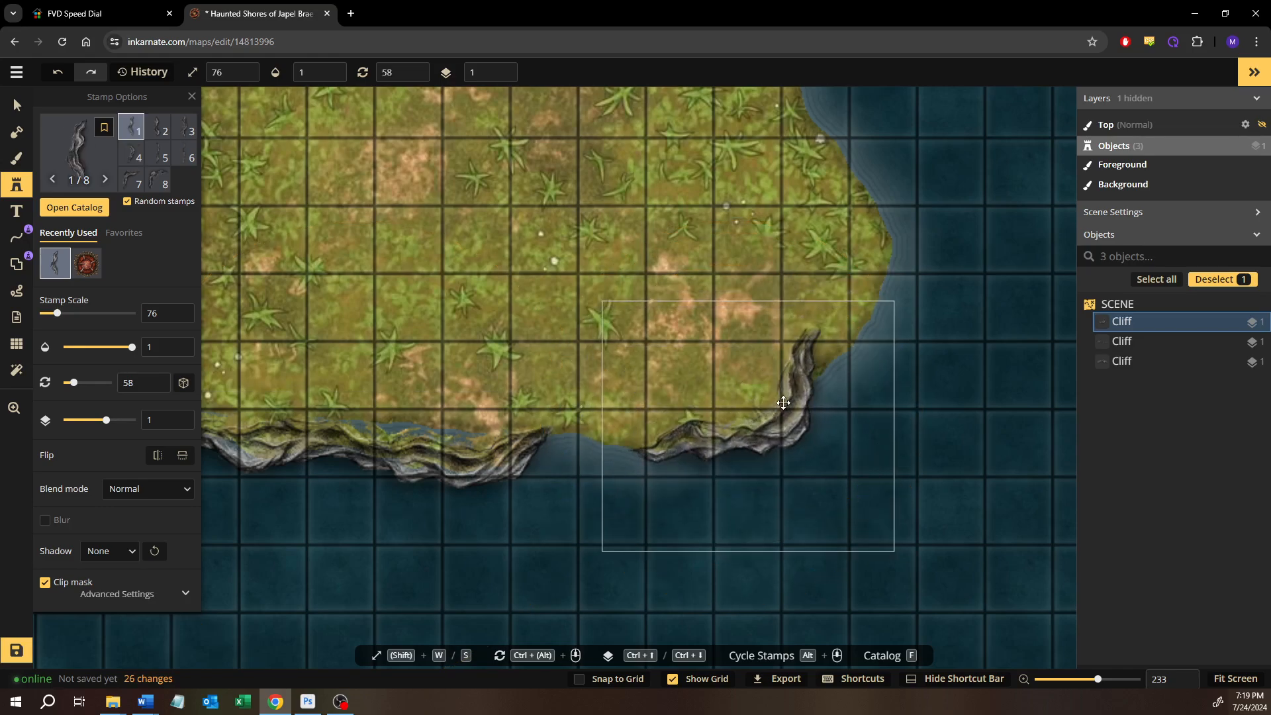
drag(798, 404, 824, 406)
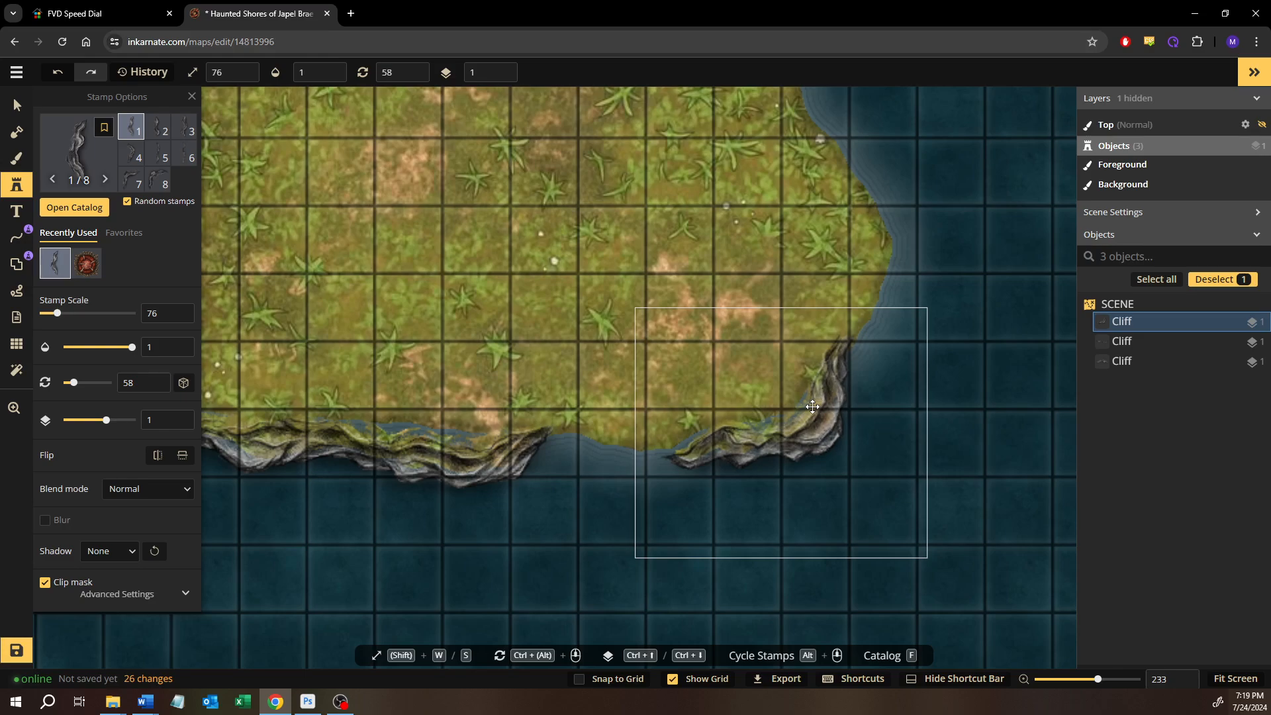
Place cliff variant 2 near the gap in the southern cliff line and rotate it to 97 degrees
click(157, 134)
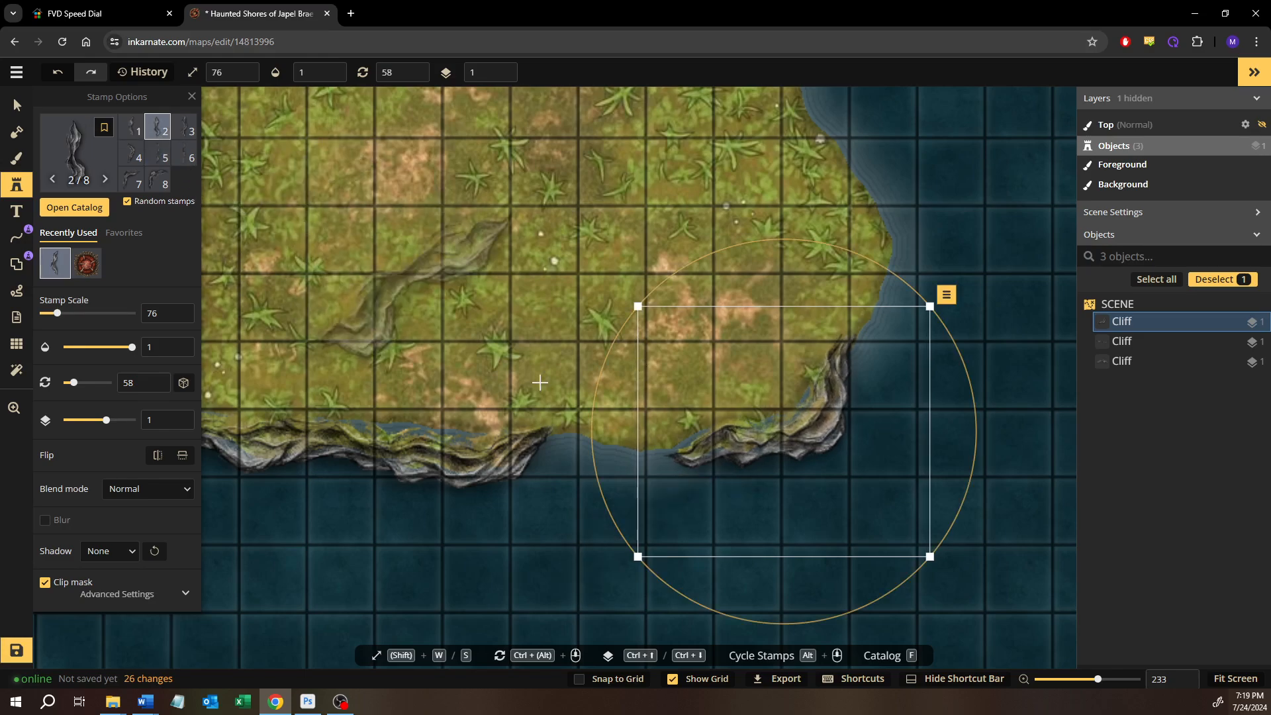
click(540, 482)
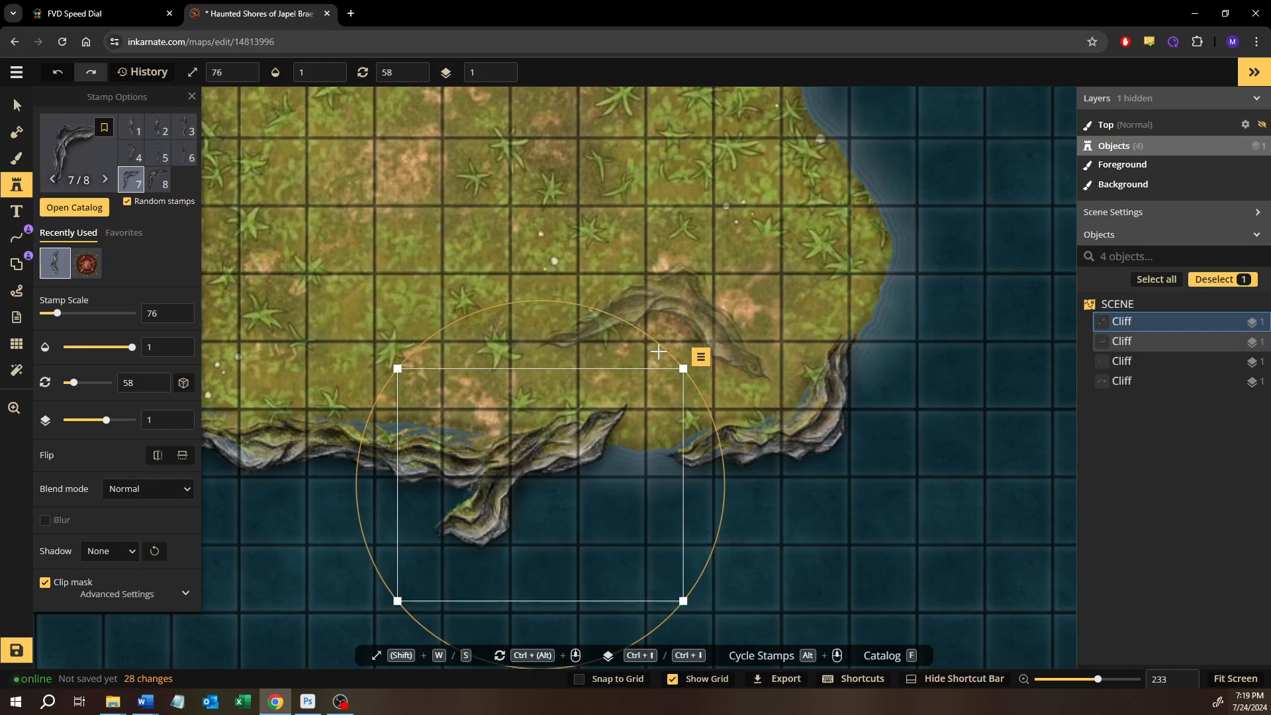
drag(661, 348, 723, 454)
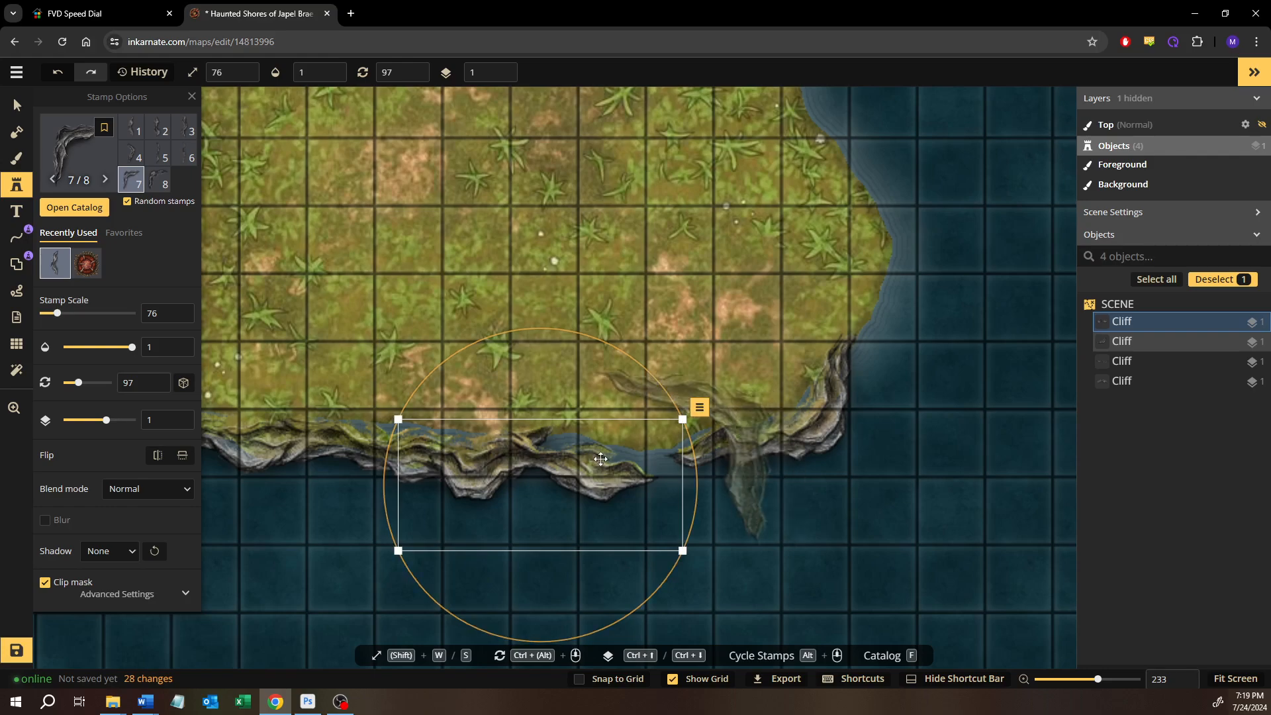
Move the new cliff into the gap between its two neighbours on the southern coast and reduce its scale to 69
drag(615, 452, 672, 447)
key(s)
key(s)
key(s)
key(s)
key(s)
key(s)
key(s)
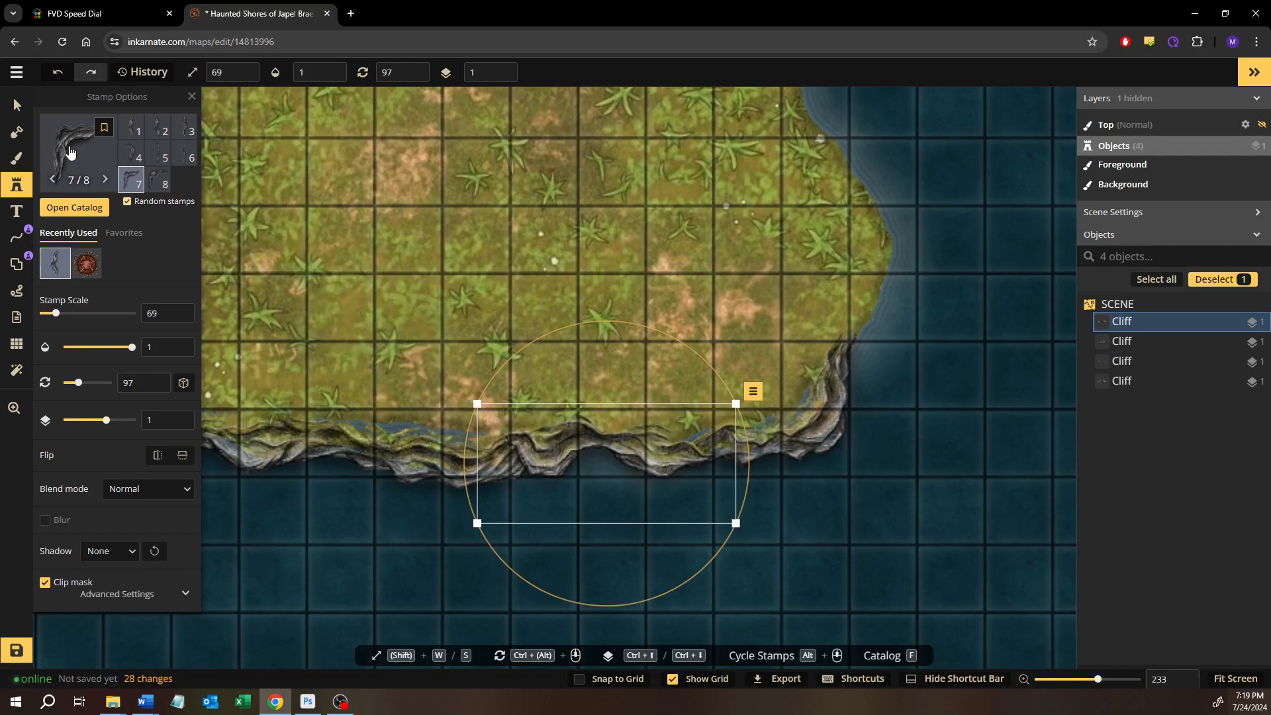
click(22, 116)
click(823, 405)
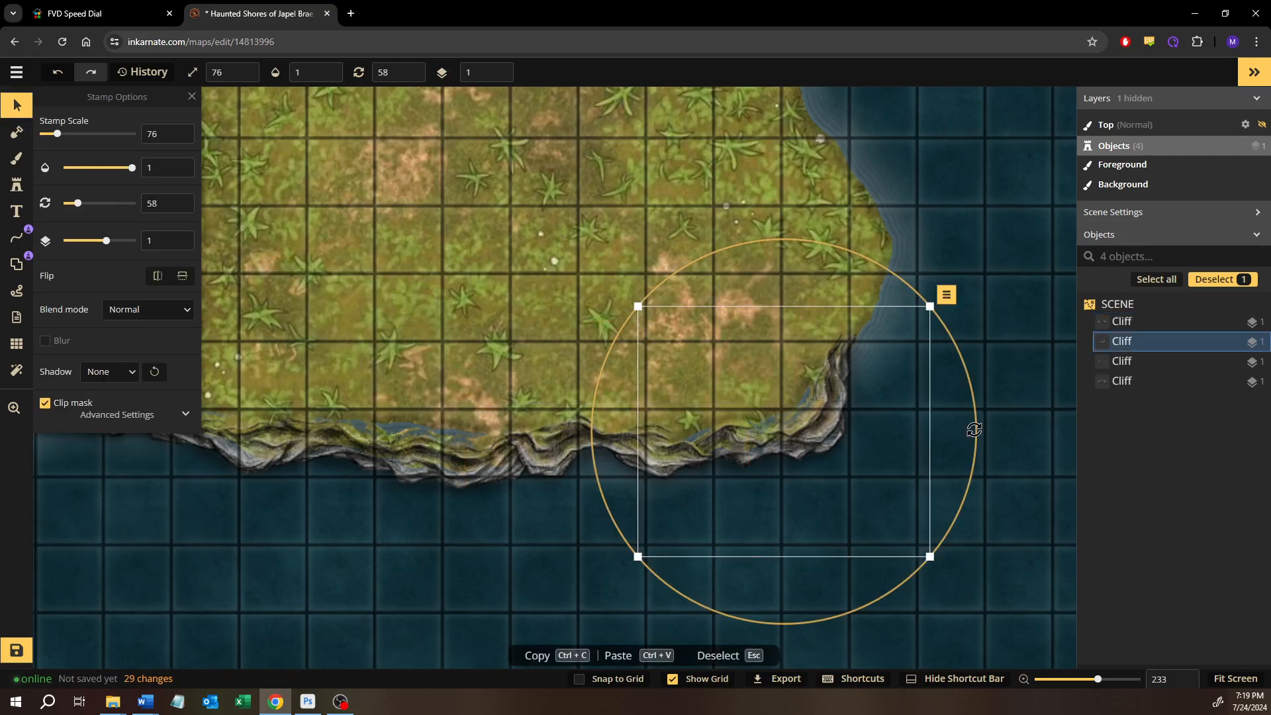
click(990, 293)
Activate the Mask tool for touching up the shoreline at the western end of the southern cliffs
scroll(986, 305, down, 3)
drag(562, 327, 655, 333)
scroll(379, 341, up, 2)
scroll(379, 340, up, 3)
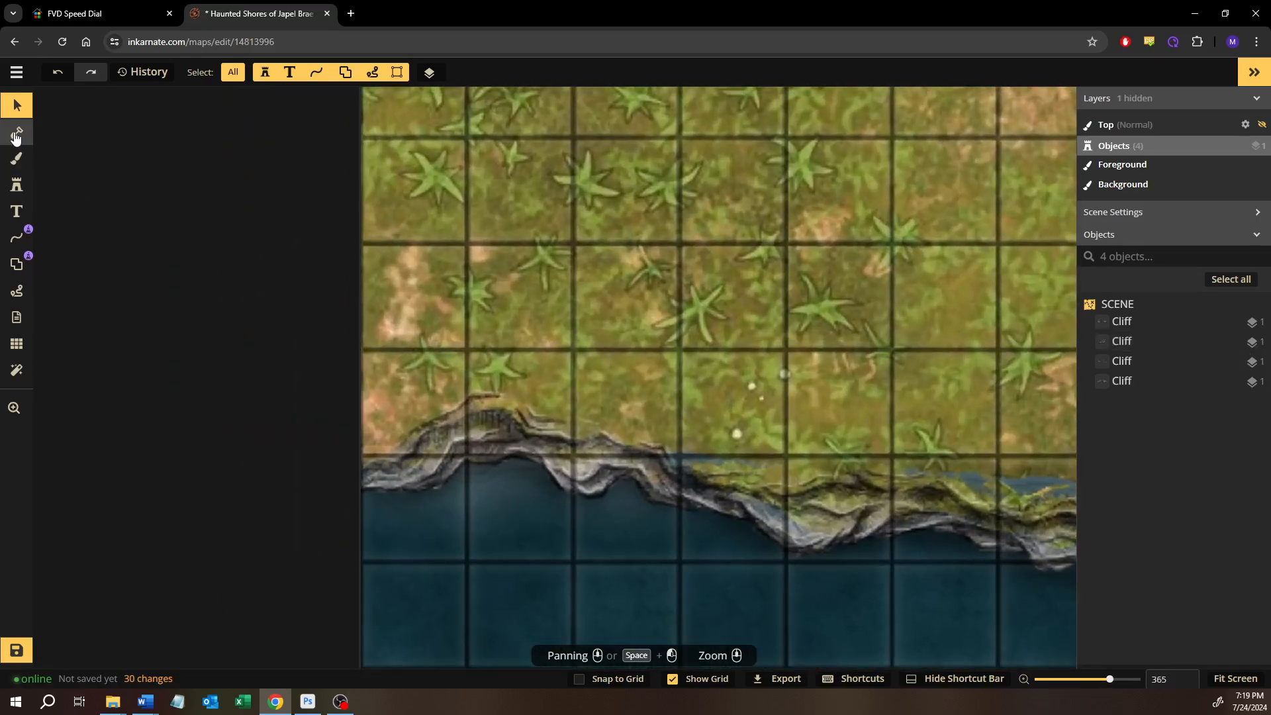
click(16, 136)
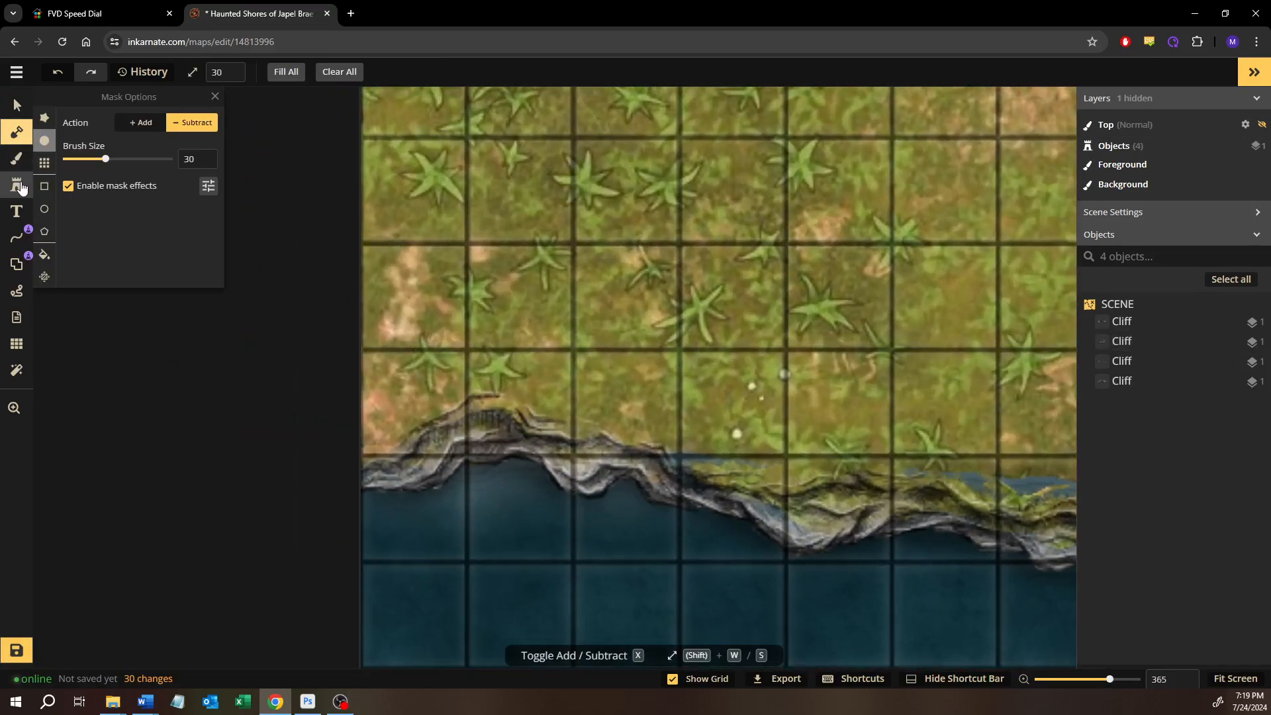
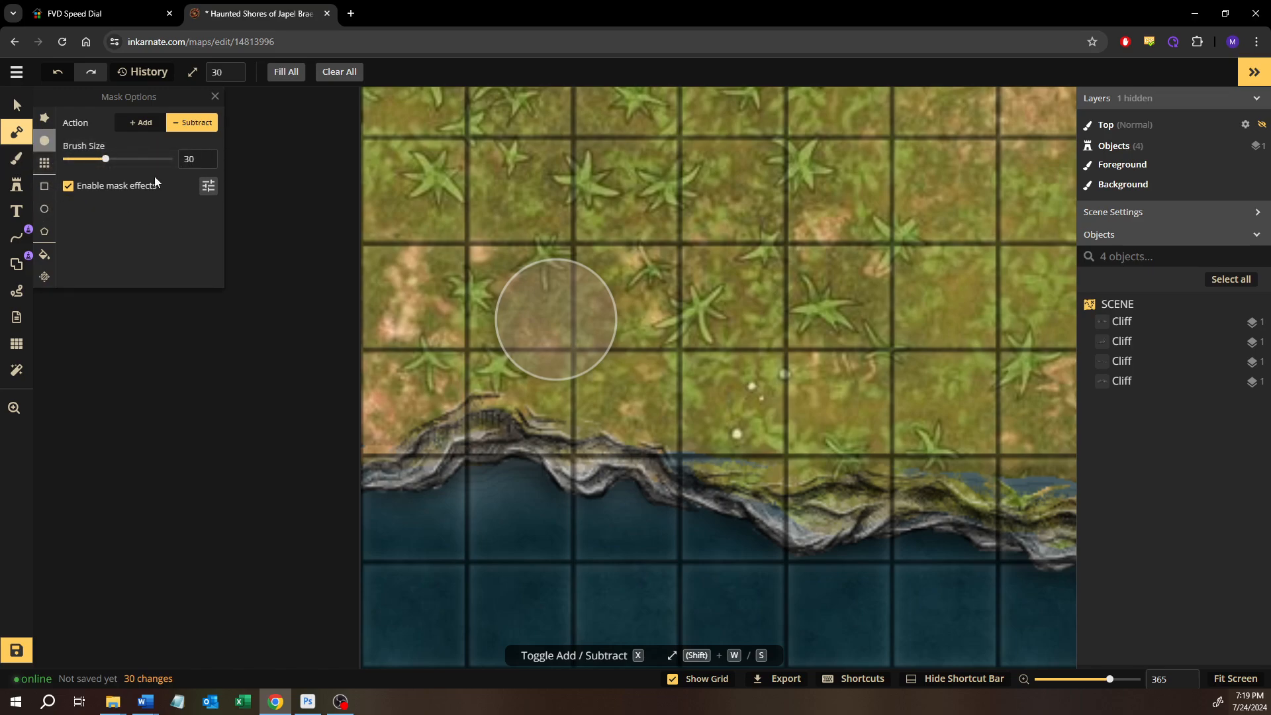
Switch the mask brush to Add at size 10 and fill the water gaps behind the western part of the southern cliffs
click(141, 123)
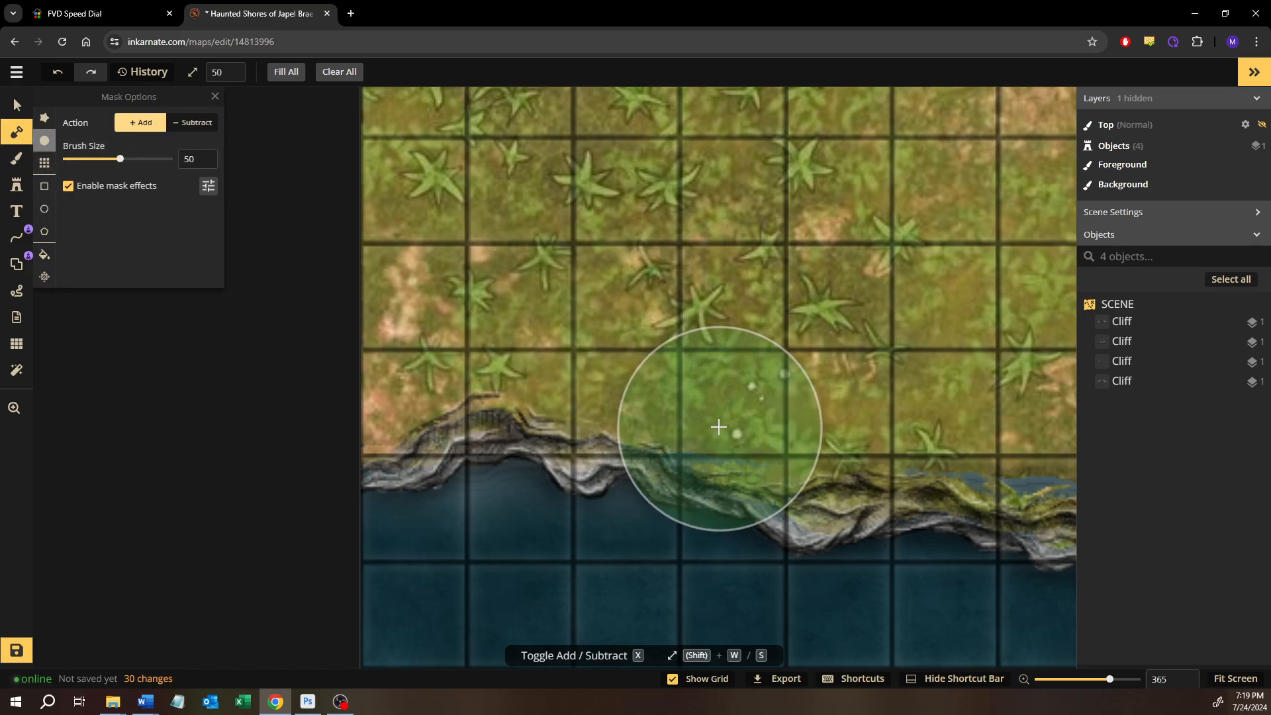
key(s)
key(s)
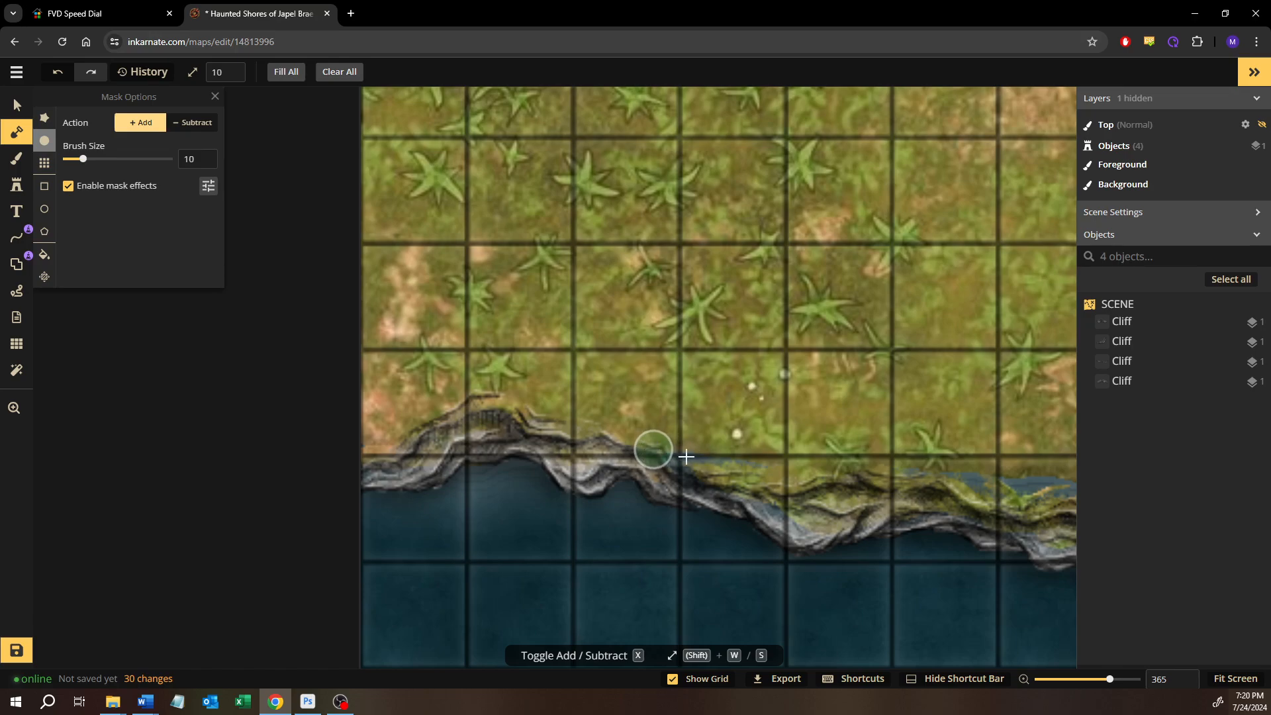
mouse_move(686, 456)
mouse_down()
mouse_move(771, 470)
mouse_move(781, 458)
mouse_move(776, 488)
mouse_up()
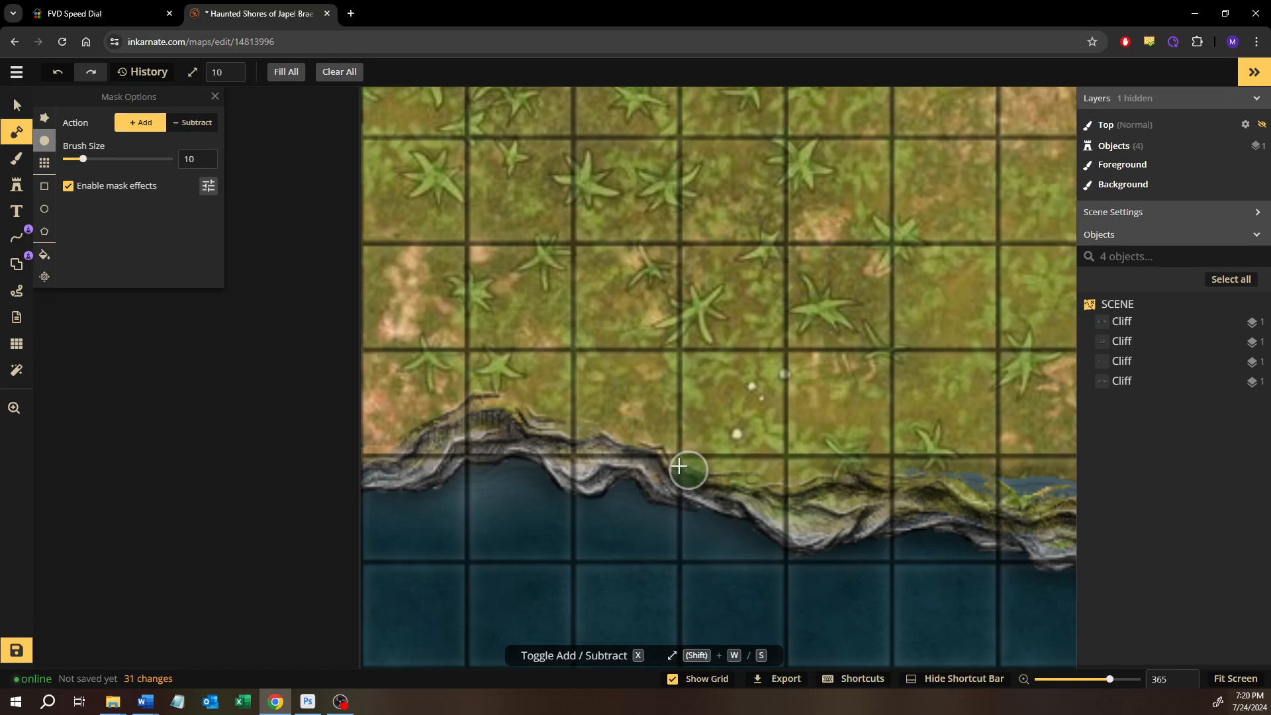
drag(483, 405, 397, 431)
drag(635, 367, 414, 331)
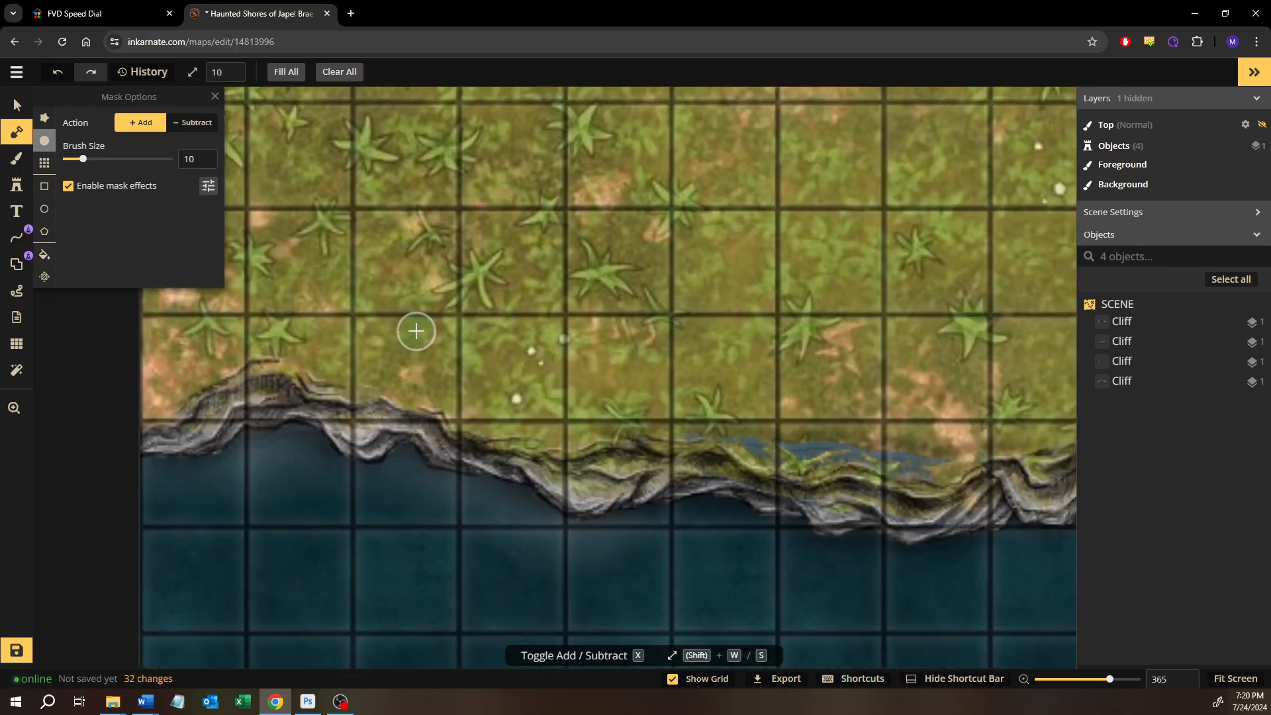
mouse_move(482, 417)
mouse_down()
mouse_move(469, 366)
mouse_move(454, 368)
mouse_move(605, 371)
mouse_move(547, 400)
mouse_move(467, 402)
mouse_move(780, 417)
mouse_move(741, 397)
mouse_move(626, 406)
mouse_up()
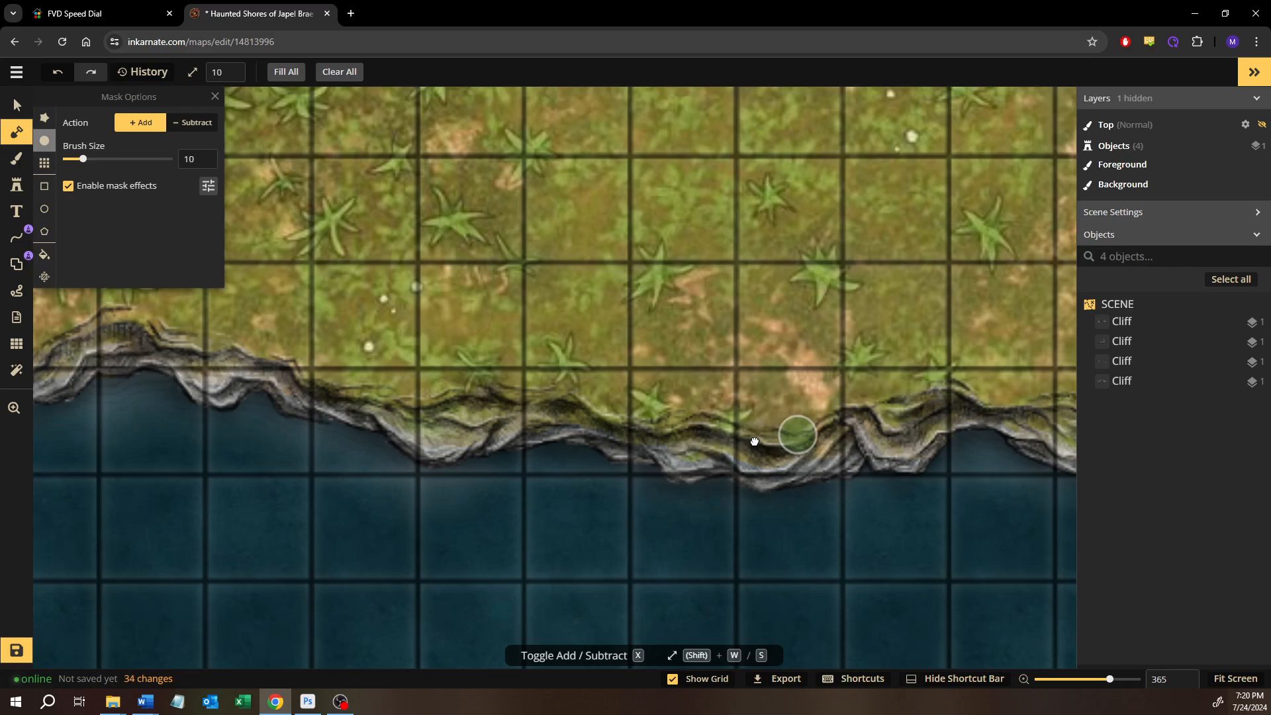
Extend the land mask under the middle of the southern cliff line and at the map's western edge
drag(754, 441, 593, 443)
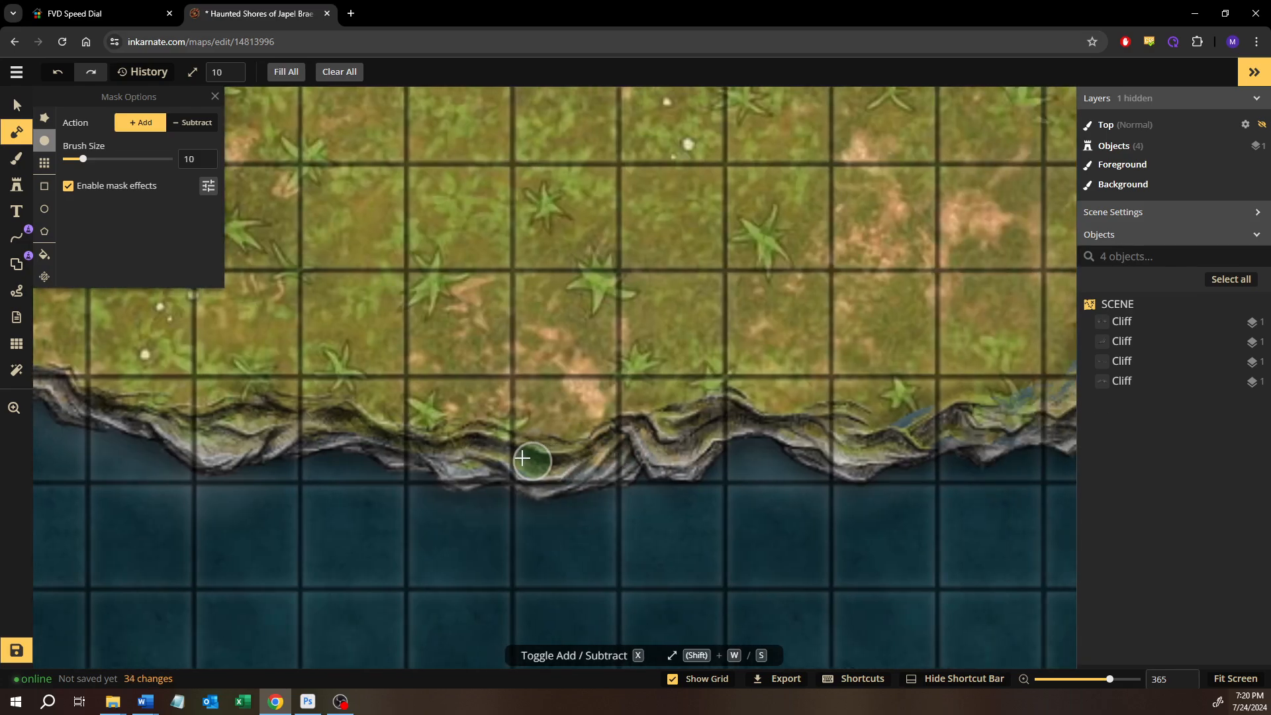
drag(513, 452, 553, 455)
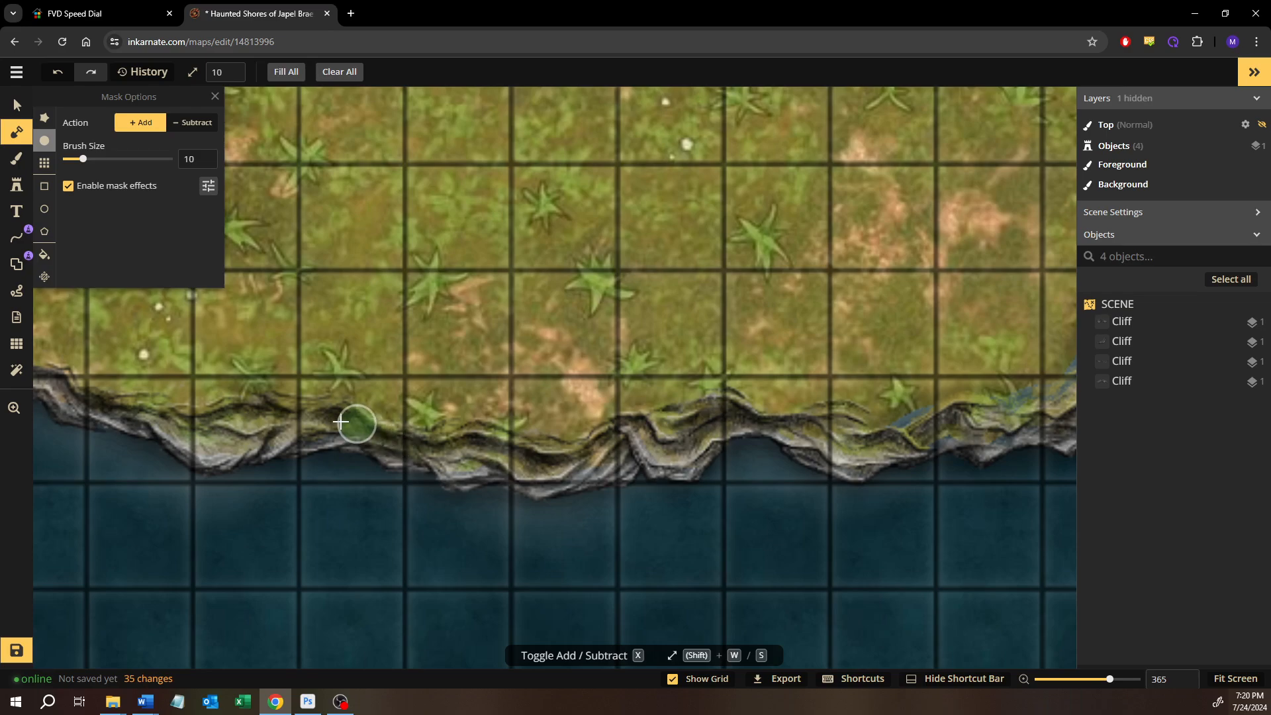
drag(291, 433, 559, 449)
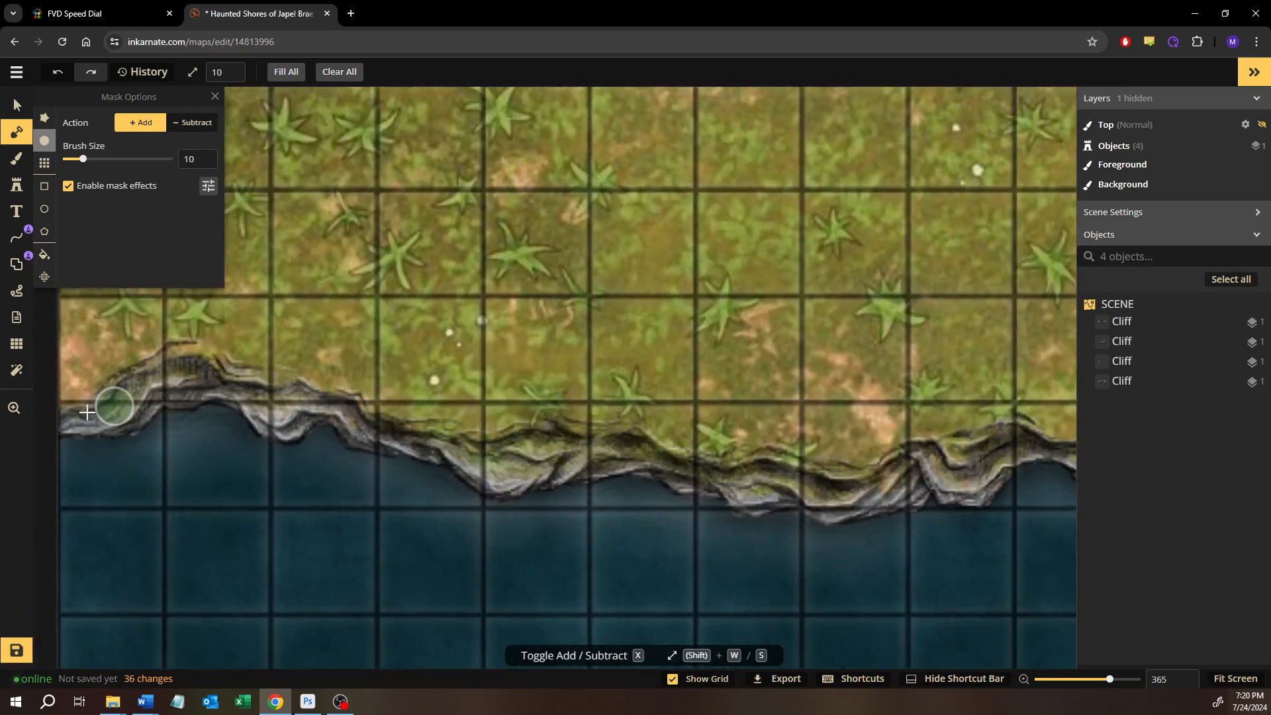
drag(56, 410, 54, 405)
Fill the water gaps behind the southeastern corner cliffs and touch up the land mask at the neighbouring cliff joints
drag(695, 441, 112, 431)
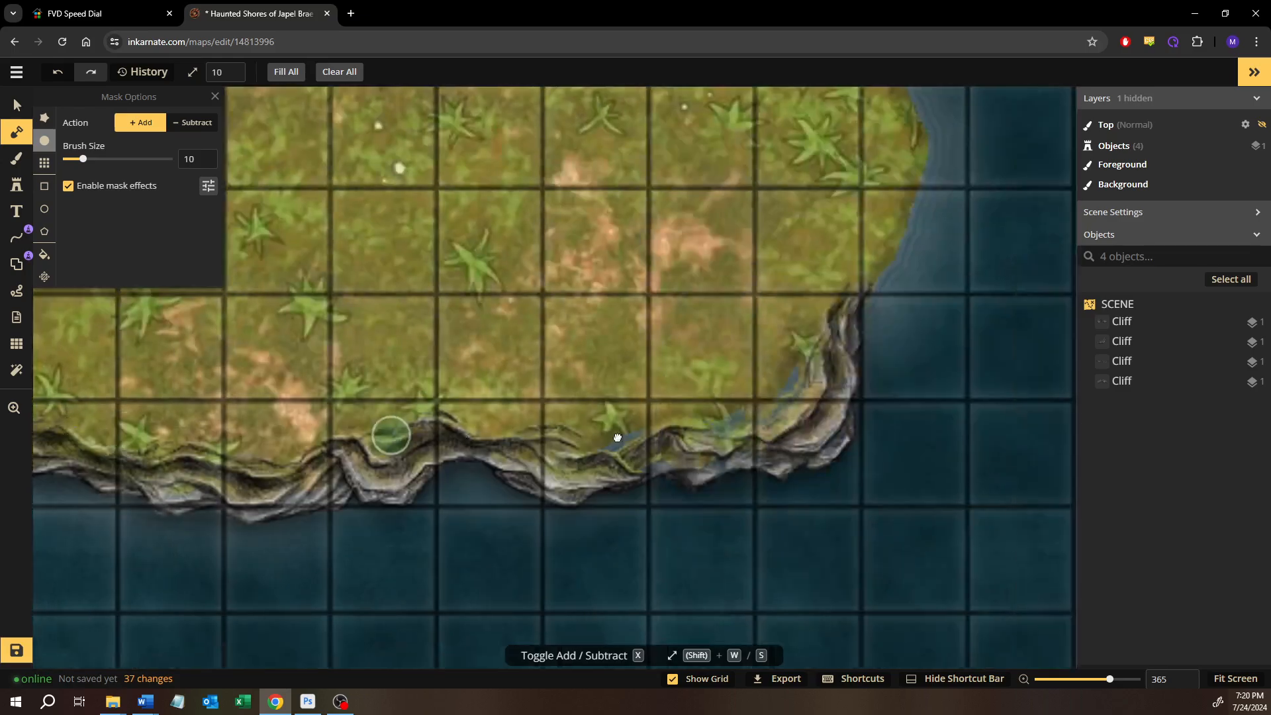
mouse_move(615, 437)
mouse_down()
mouse_move(510, 457)
mouse_move(621, 426)
mouse_move(541, 461)
mouse_move(612, 449)
mouse_move(657, 415)
mouse_move(618, 471)
mouse_move(699, 399)
mouse_move(708, 364)
mouse_move(720, 408)
mouse_move(744, 384)
mouse_move(748, 403)
mouse_move(728, 338)
mouse_up()
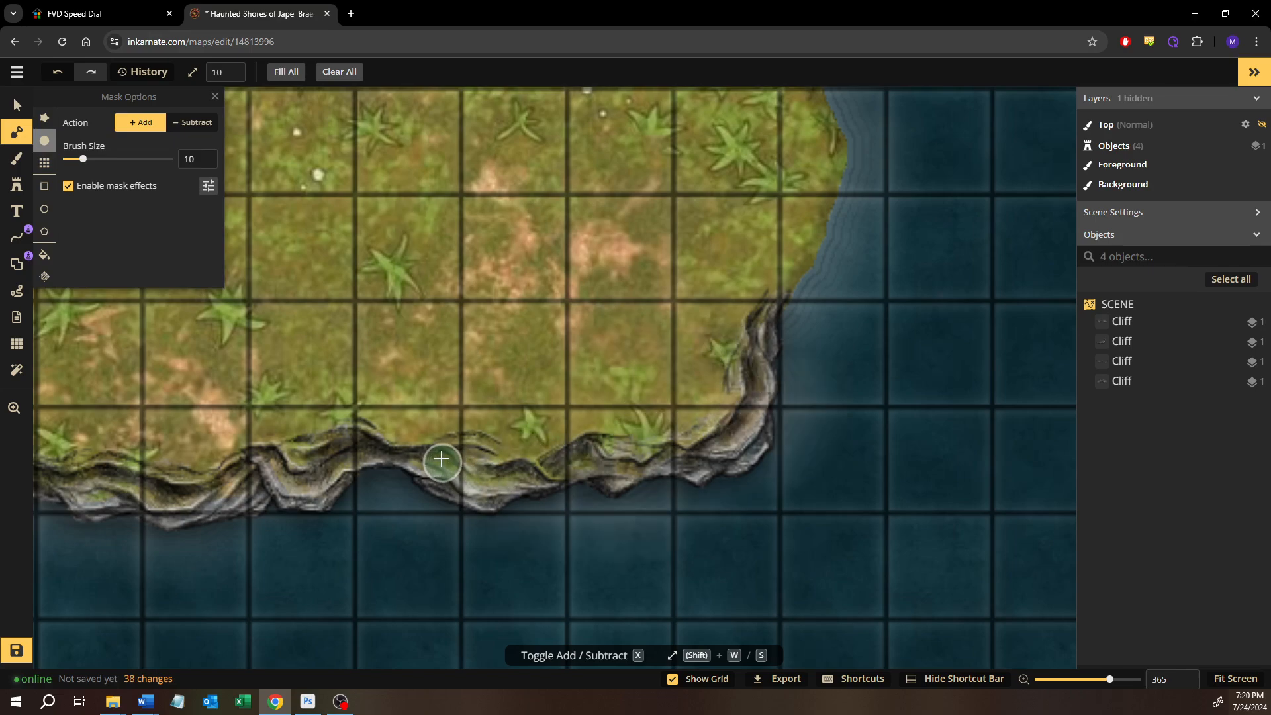
drag(442, 459, 435, 455)
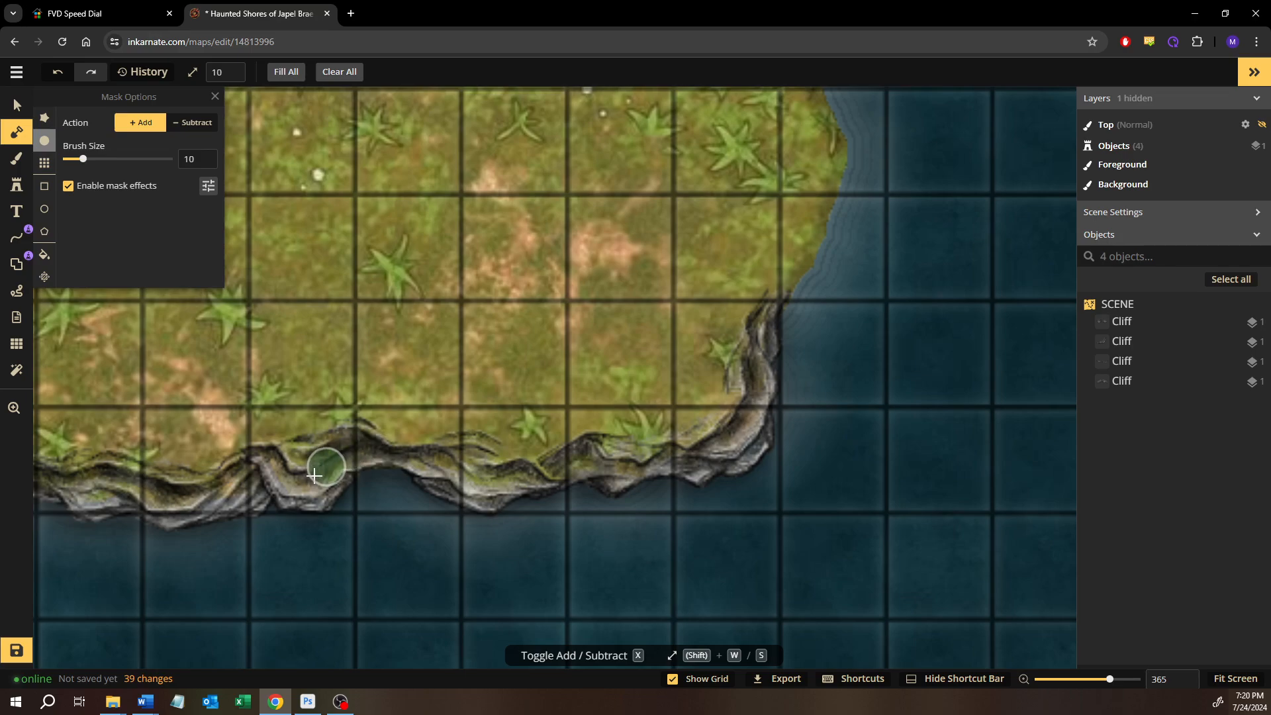
drag(275, 466, 574, 456)
click(213, 492)
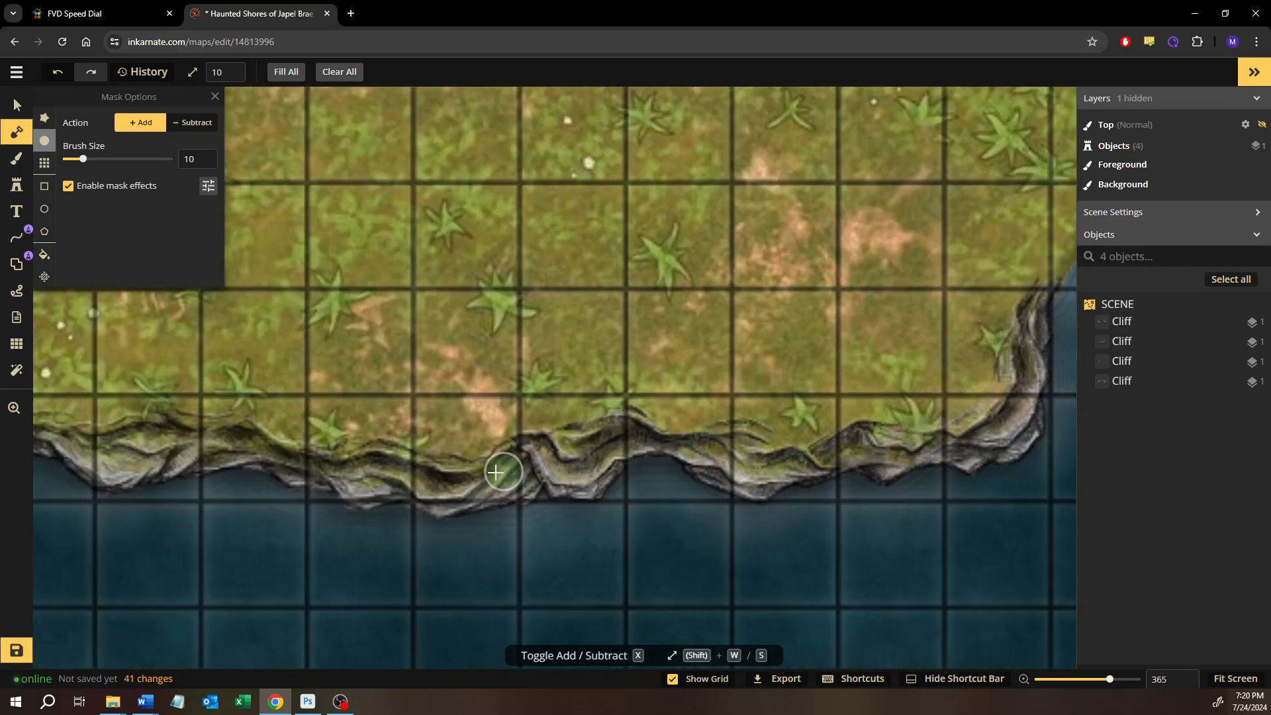
click(429, 475)
Search the Fantasy Battlemaps 2.0 stamp catalog for "stair"
mouse_move(785, 432)
mouse_down()
mouse_move(743, 456)
mouse_move(350, 528)
mouse_up()
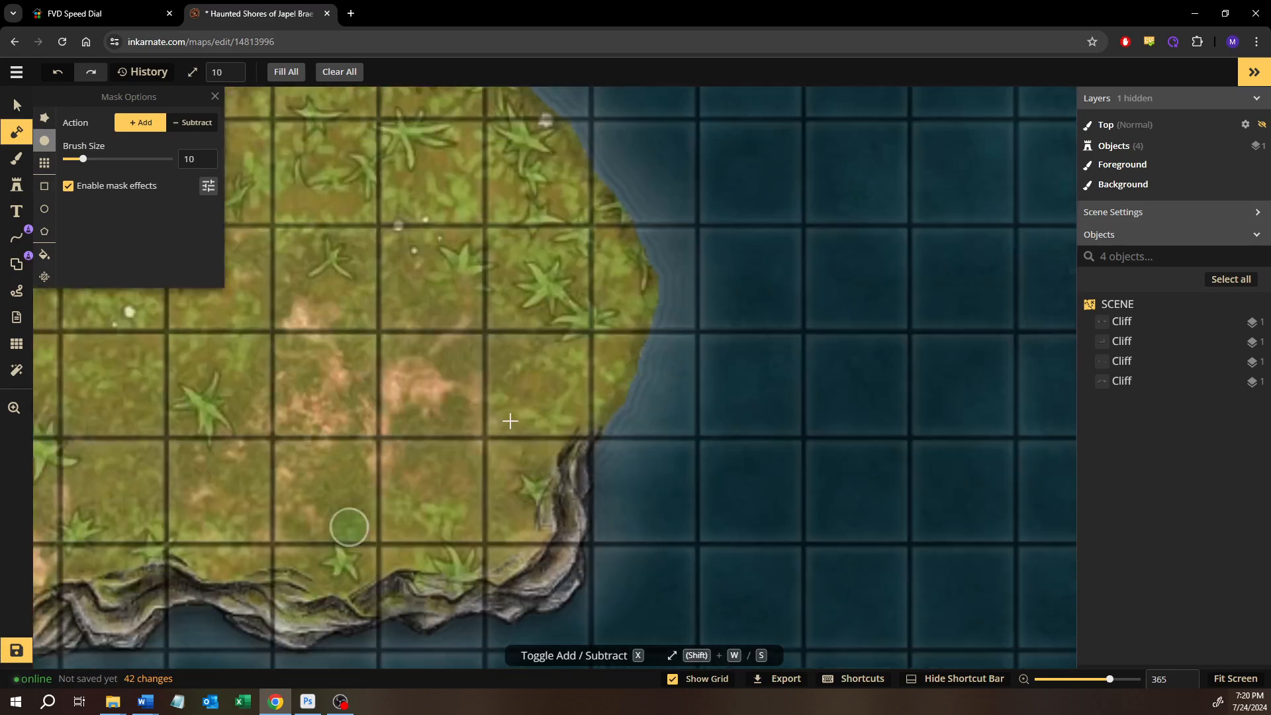
drag(685, 326, 589, 404)
scroll(565, 441, down, 3)
scroll(566, 441, down, 2)
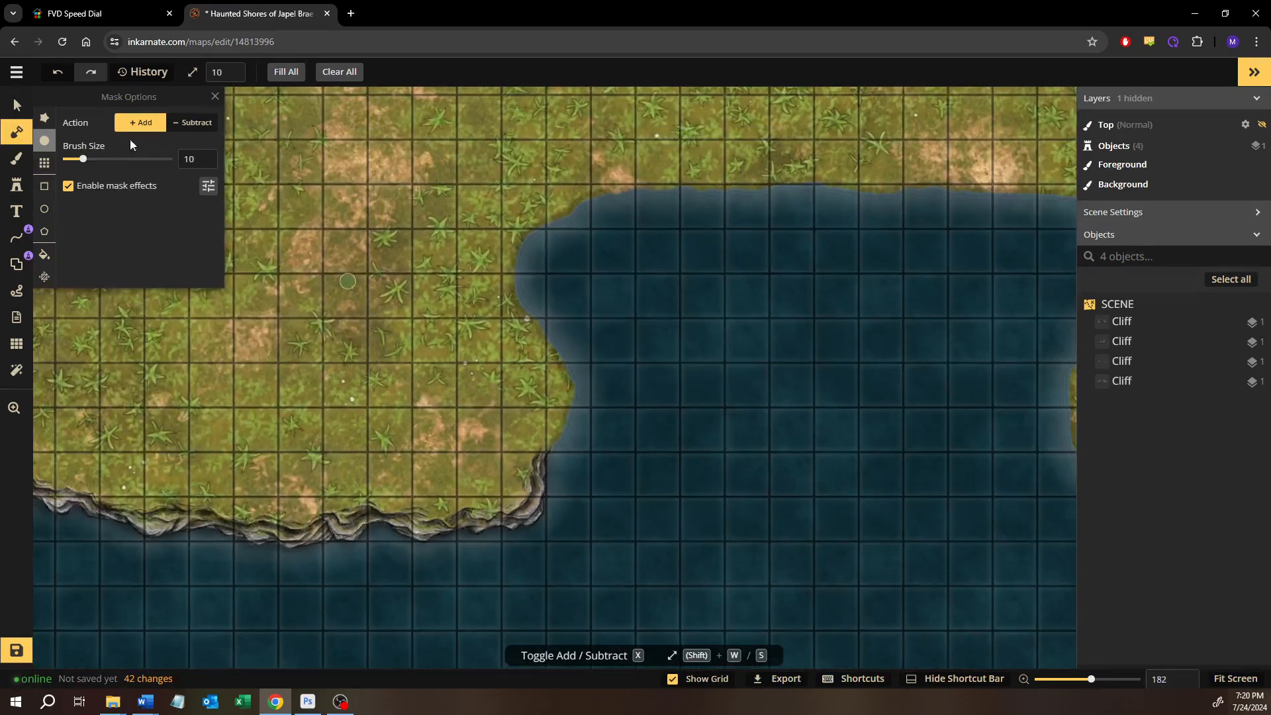
click(25, 104)
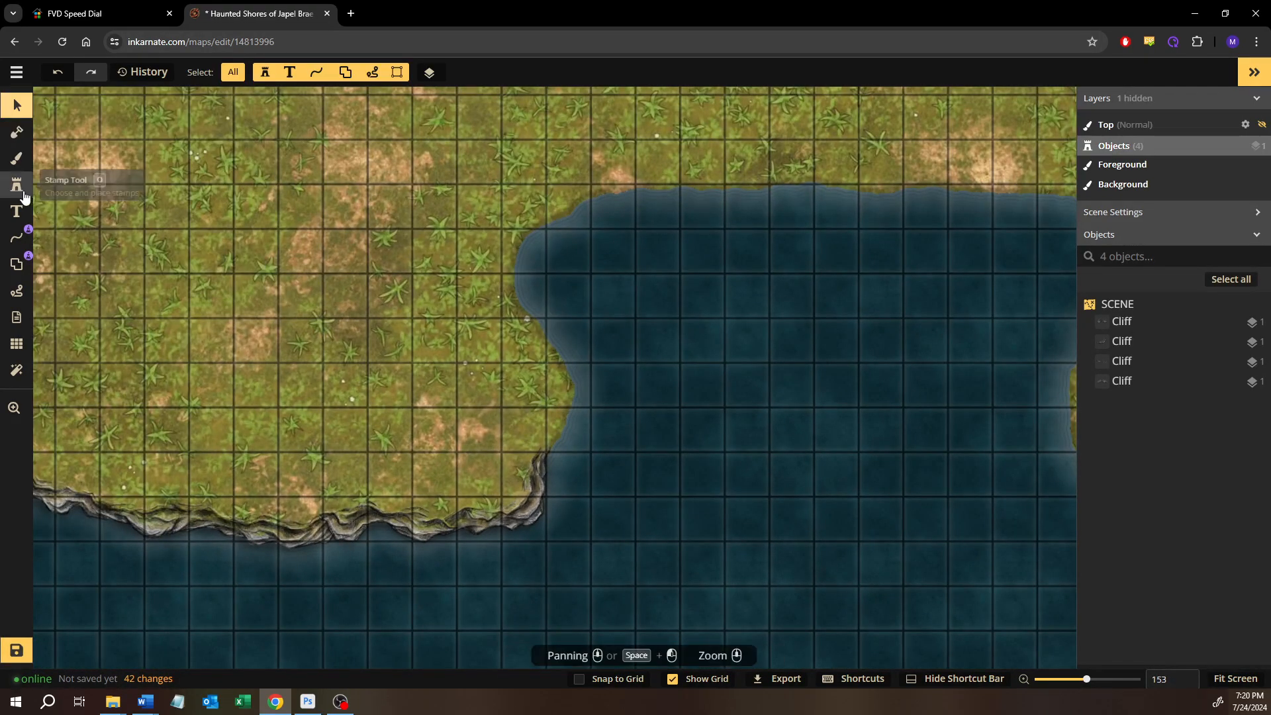
click(29, 195)
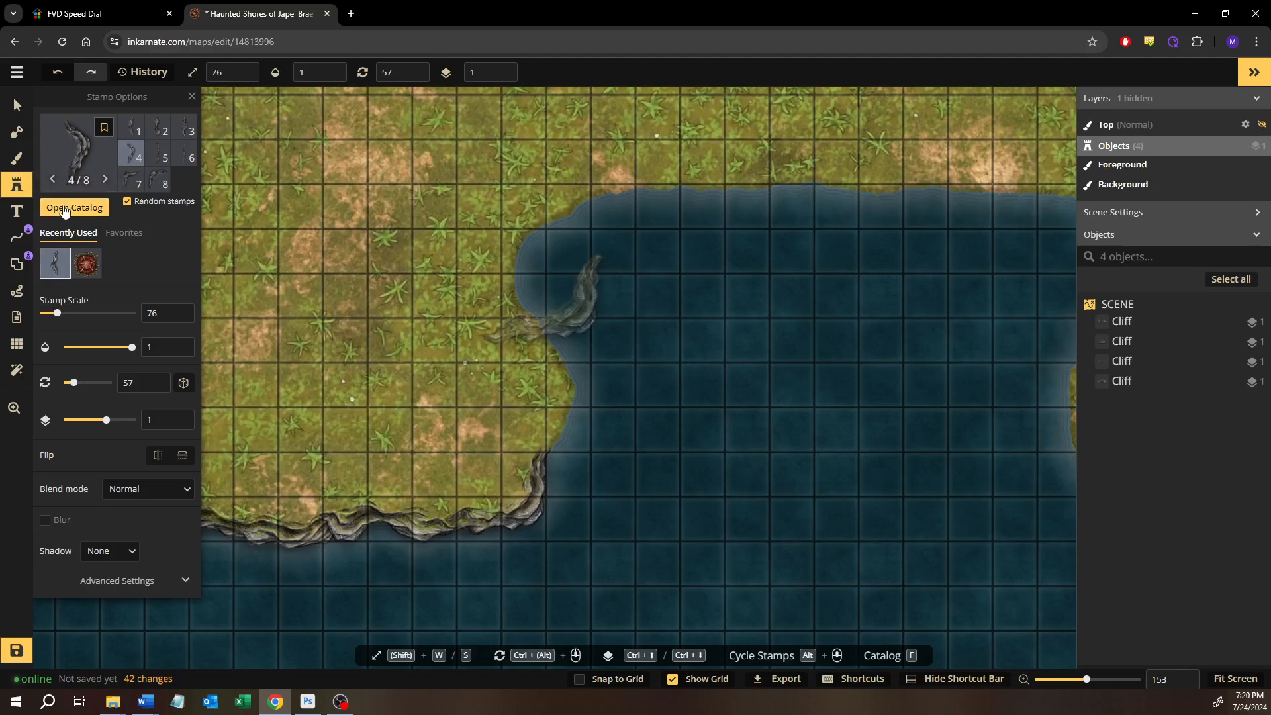
click(64, 209)
text(ta)
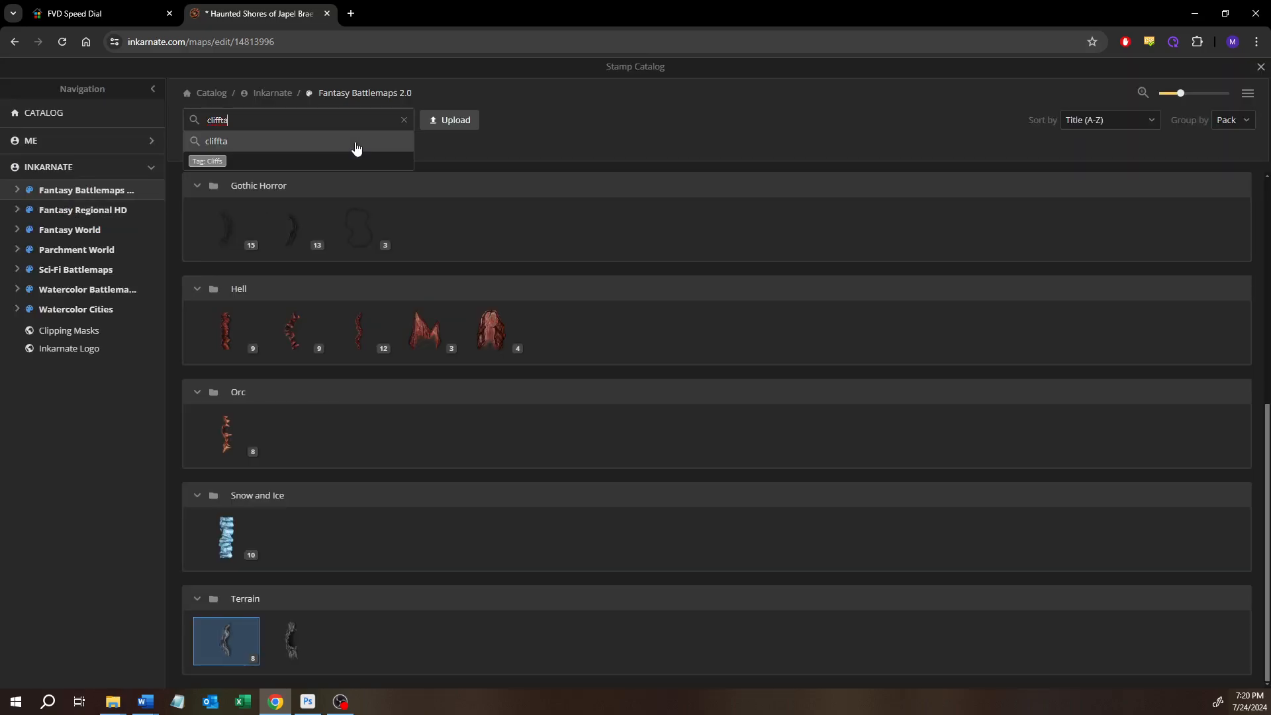
text(ir)
key(BackSpace)
key(BackSpace)
key(BackSpace)
key(BackSpace)
key(BackSpace)
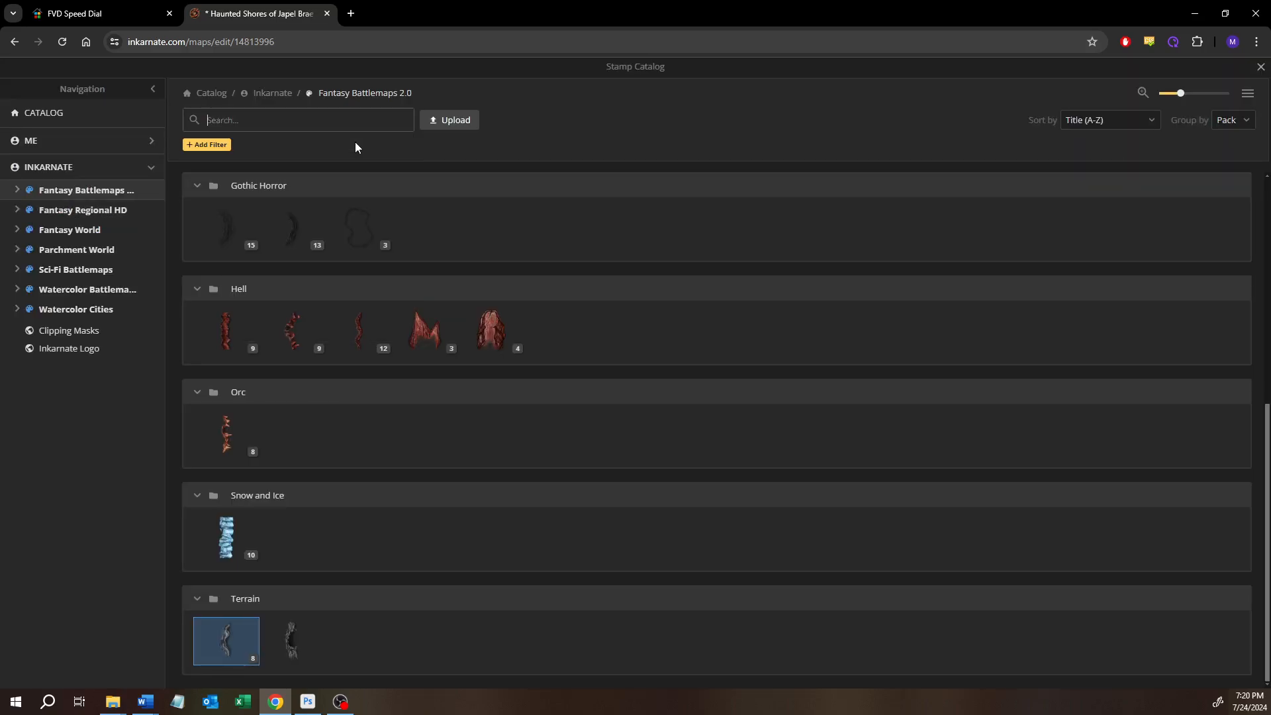
text(stair)
key(Return)
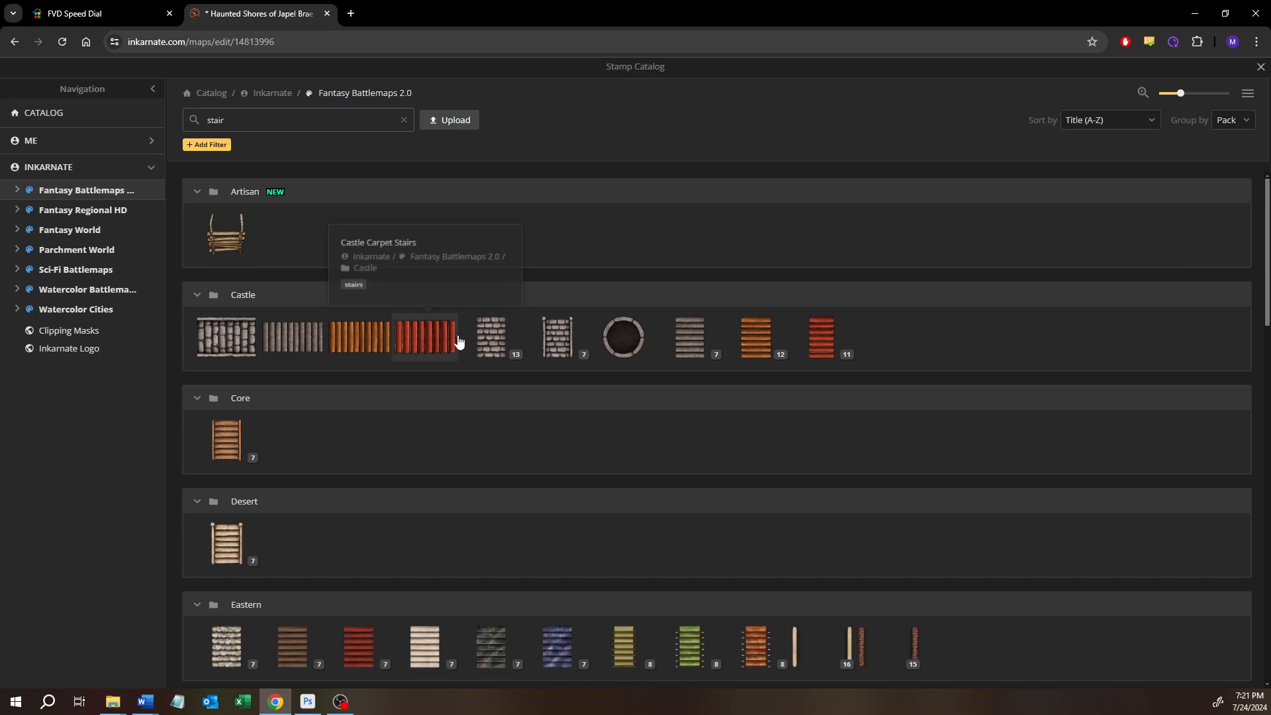
Choose the wide Slate Stairs stamp, variant 2 of the Castle set, and set its scale to 30
click(707, 356)
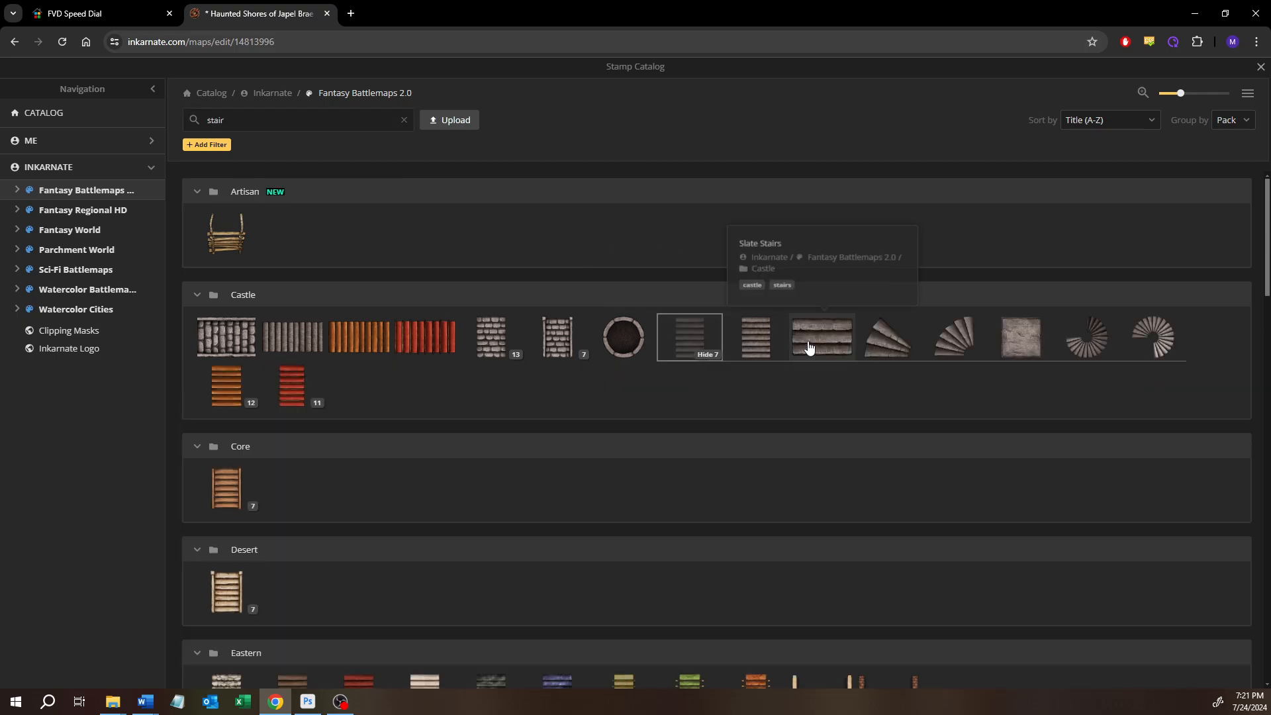
click(788, 349)
scroll(816, 278, up, 3)
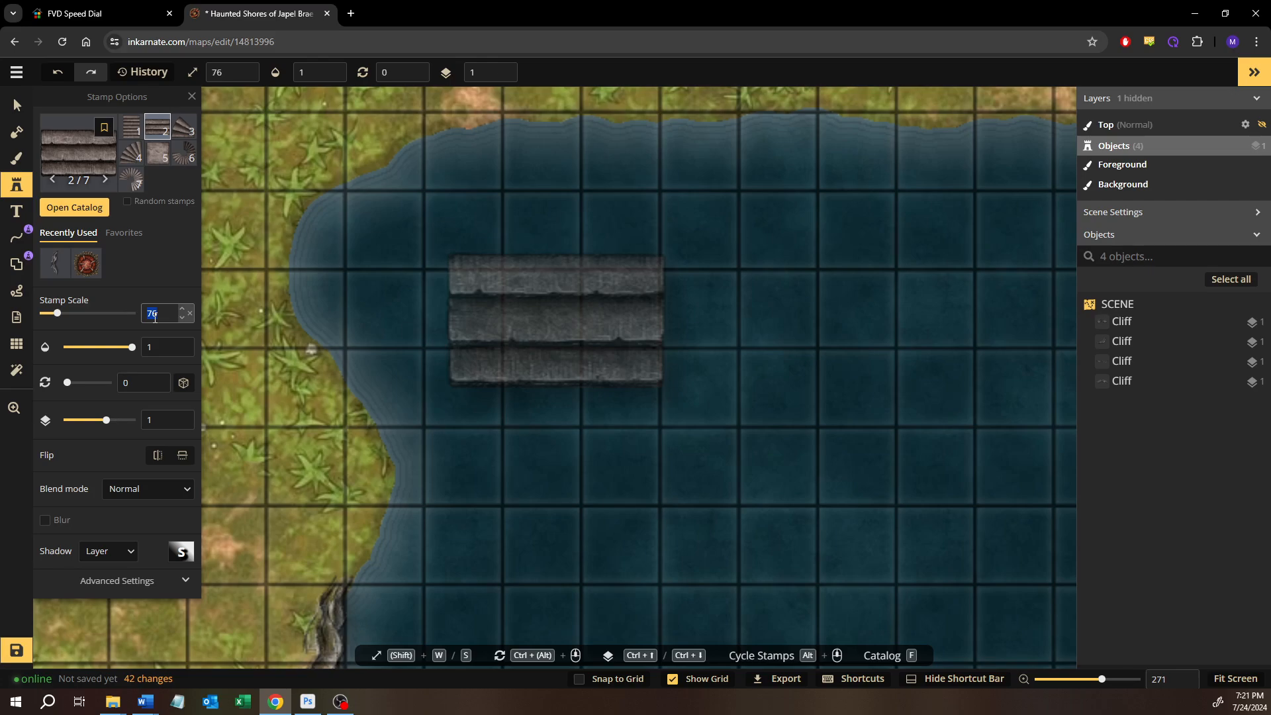
text(30)
scroll(610, 191, up, 2)
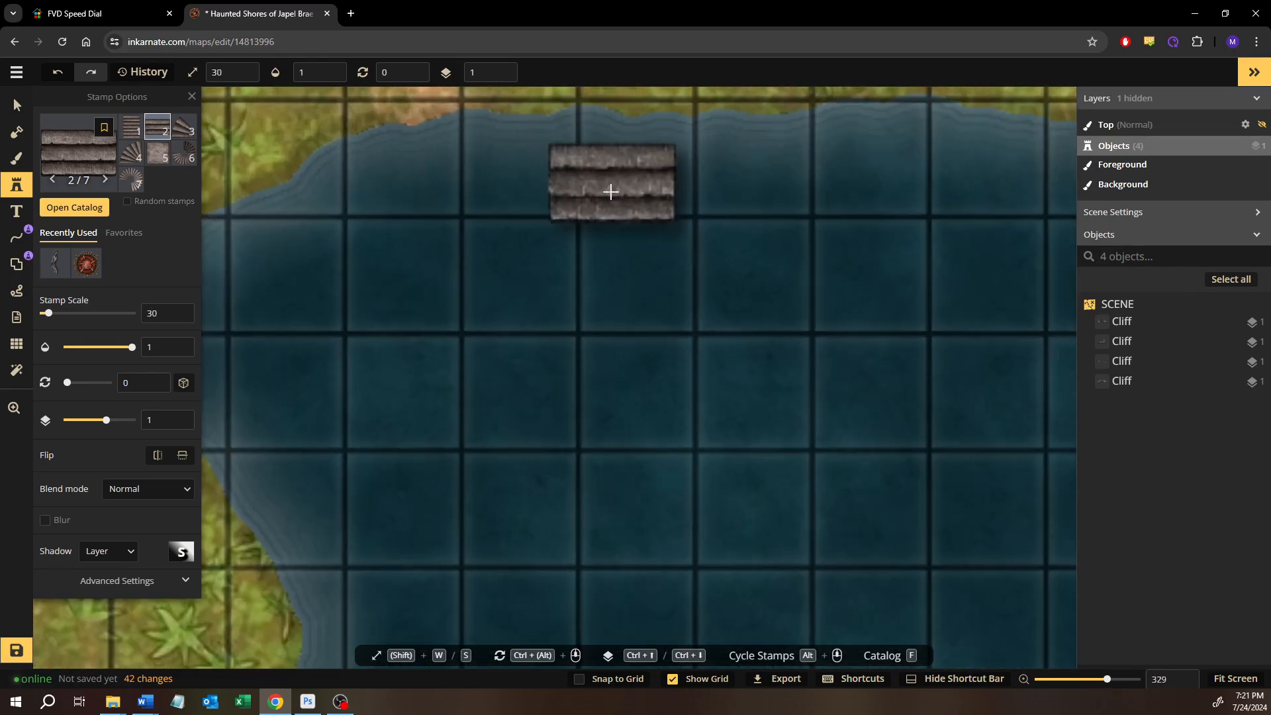
Reduce the stair stamp's scale to 28 and place it on the bay's northern shoreline, filling one grid square's width
drag(610, 192, 567, 445)
scroll(511, 405, up, 1)
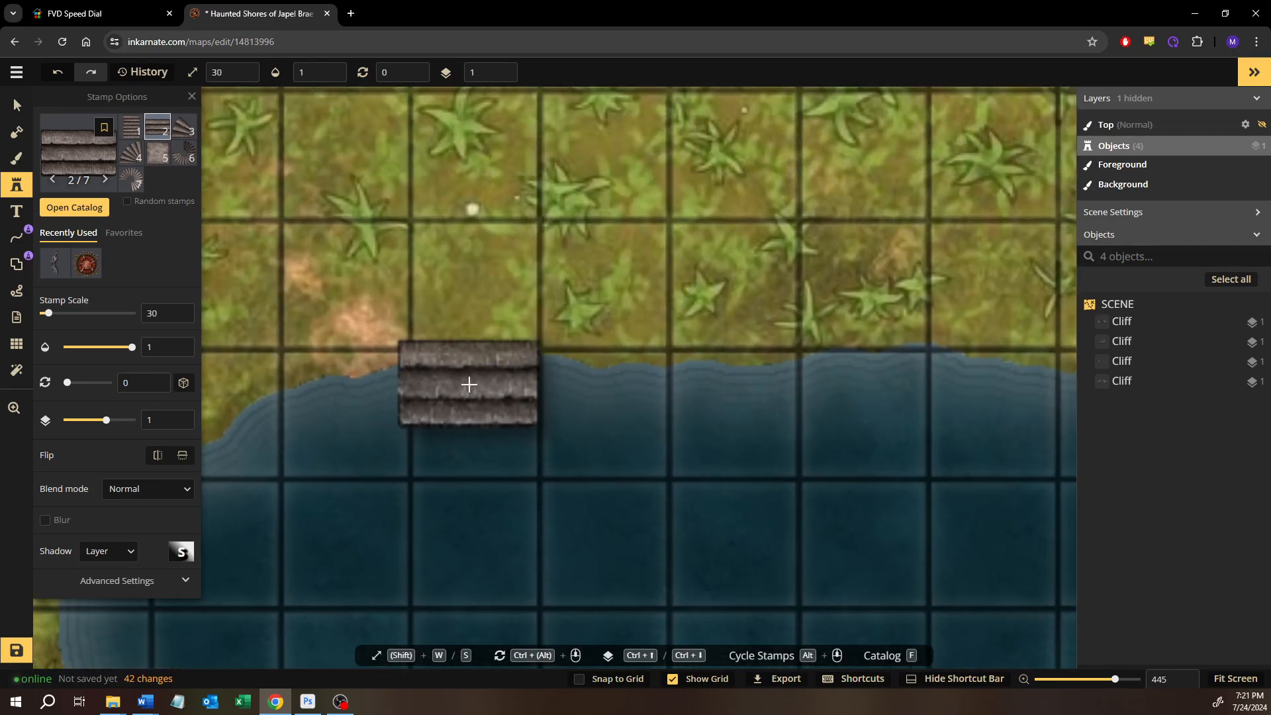
key(s)
key(s)
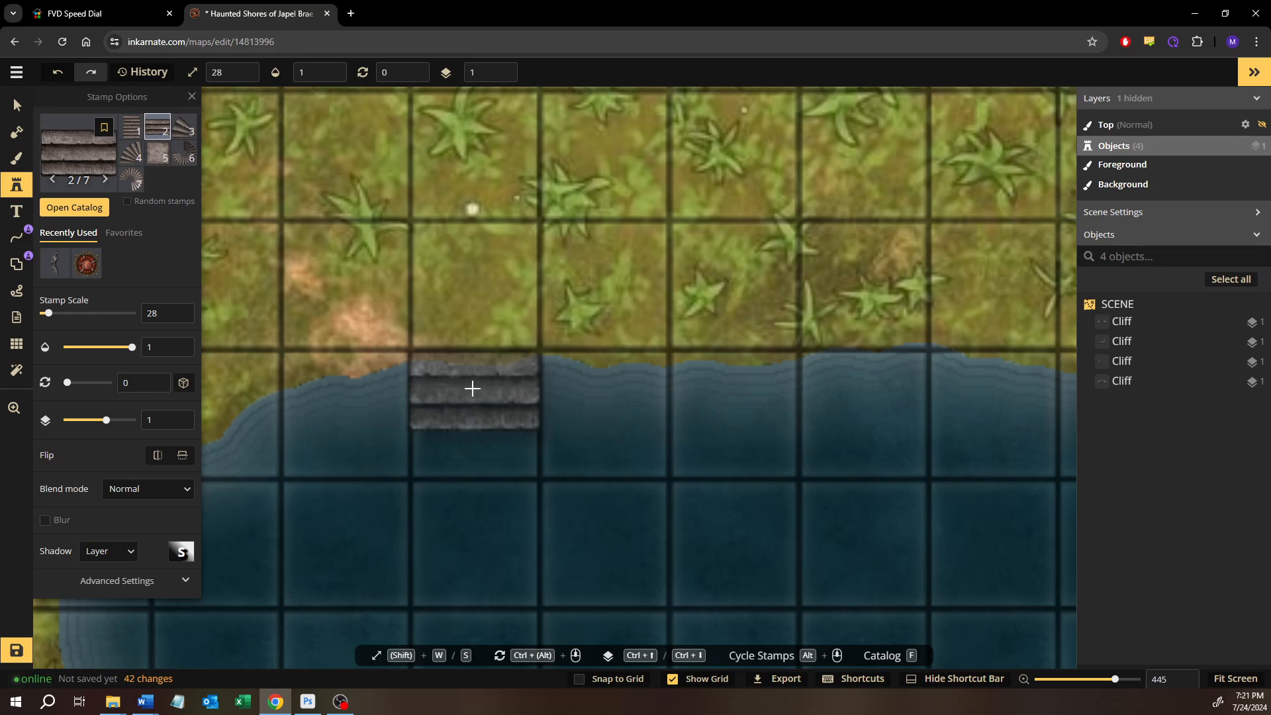
click(616, 679)
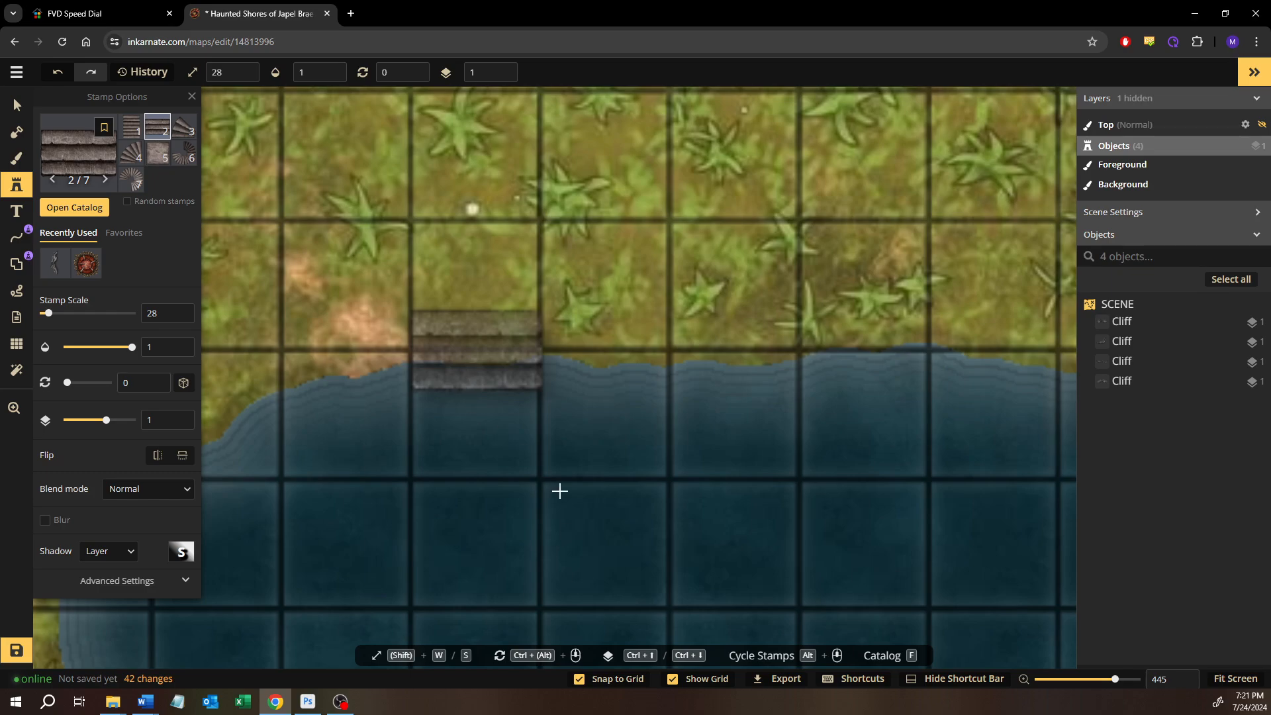
click(605, 682)
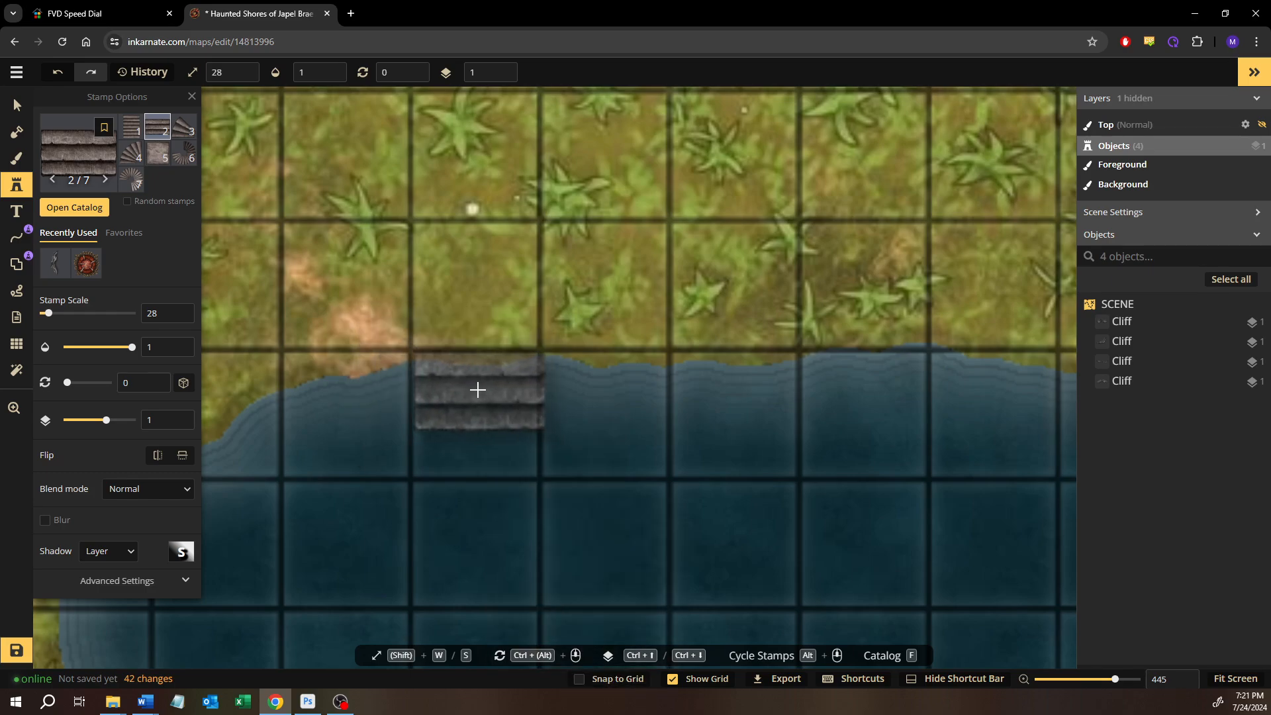
click(475, 391)
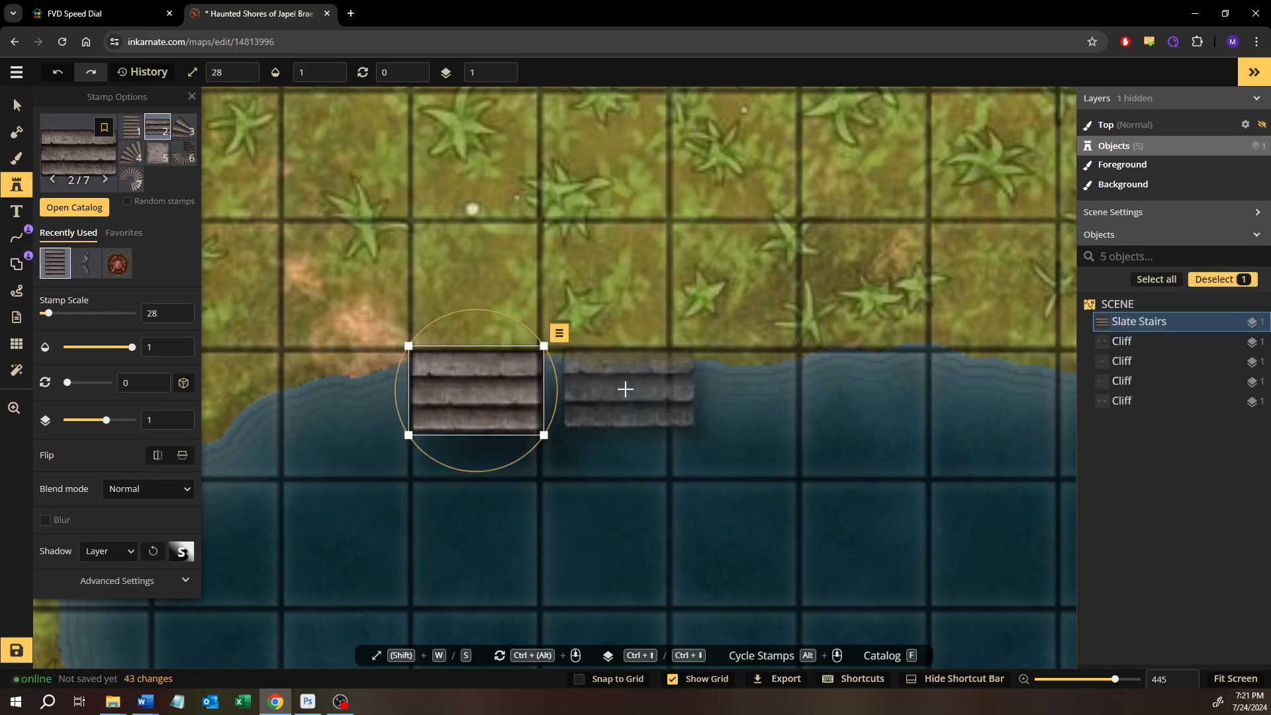
click(610, 397)
drag(611, 397, 609, 391)
click(19, 104)
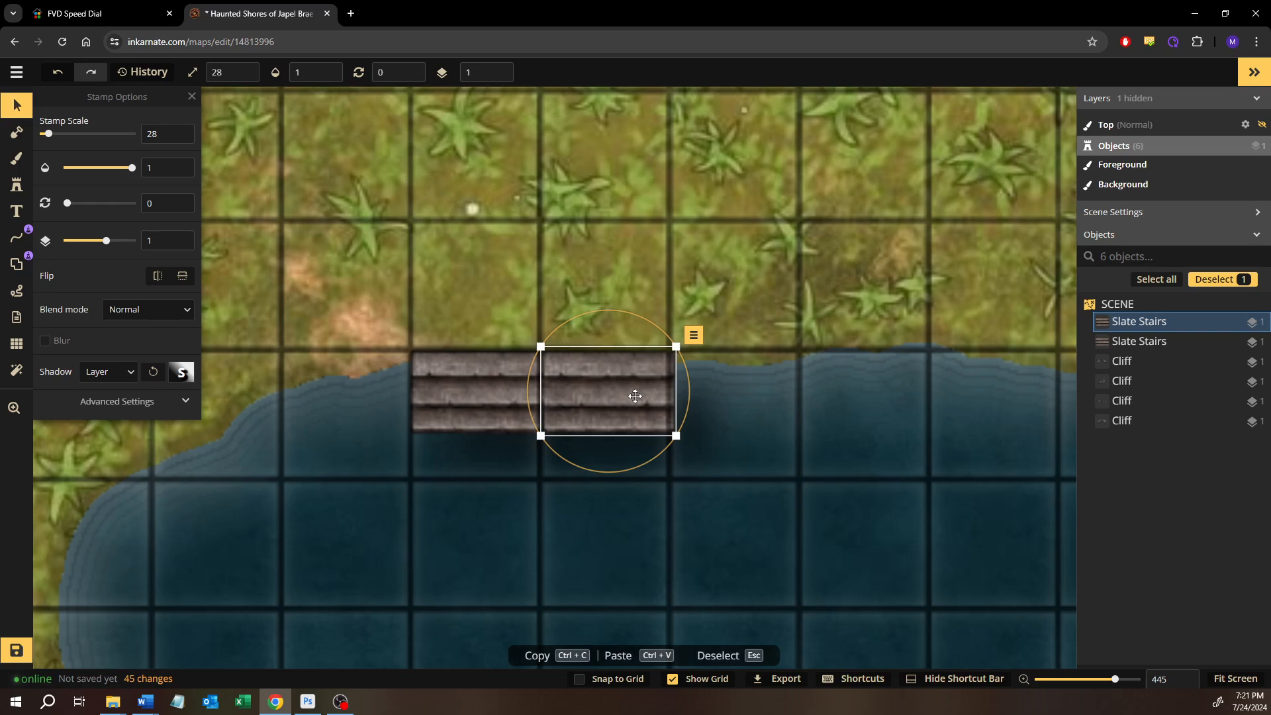
key(Delete)
click(491, 417)
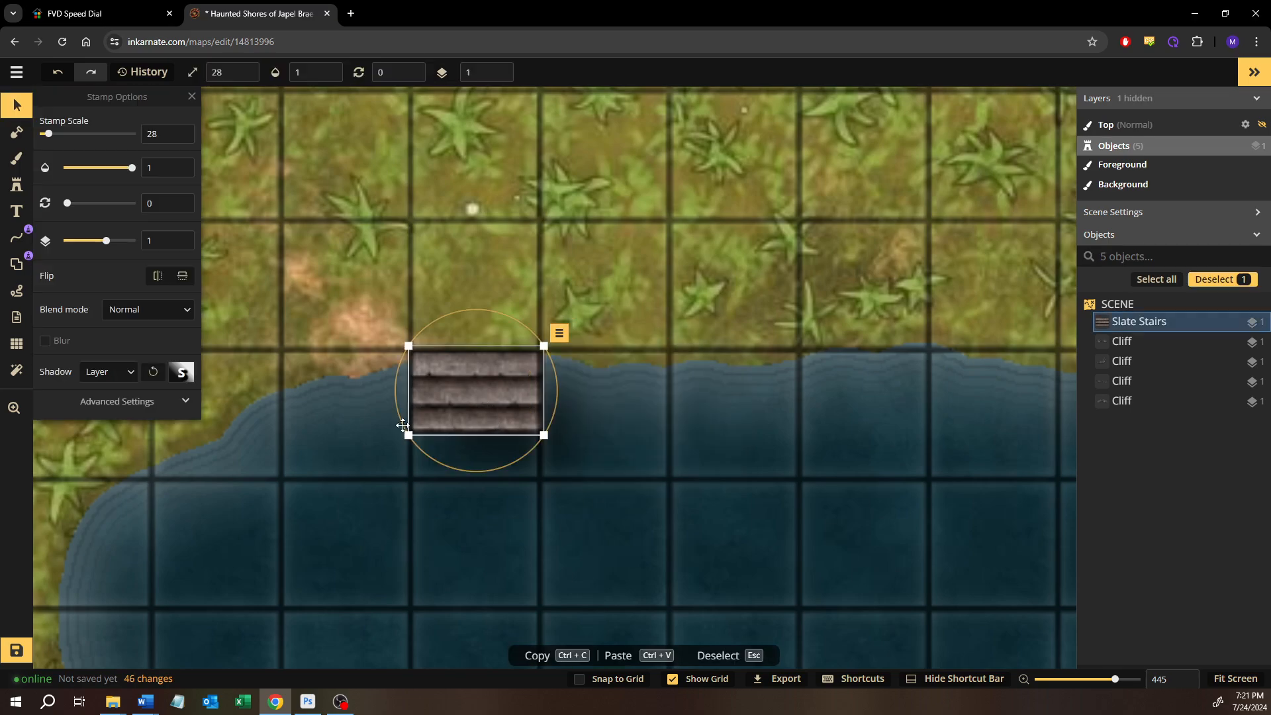
click(117, 403)
click(88, 428)
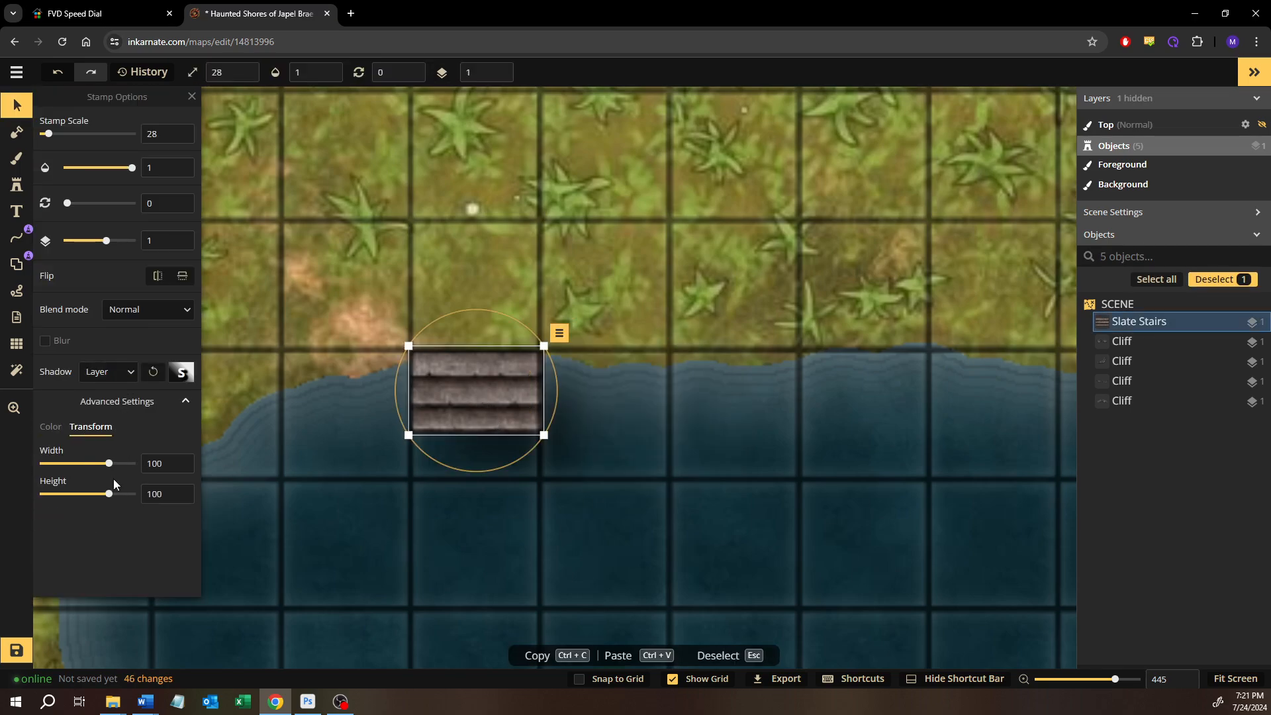
drag(110, 467, 122, 466)
key(ctrl+z)
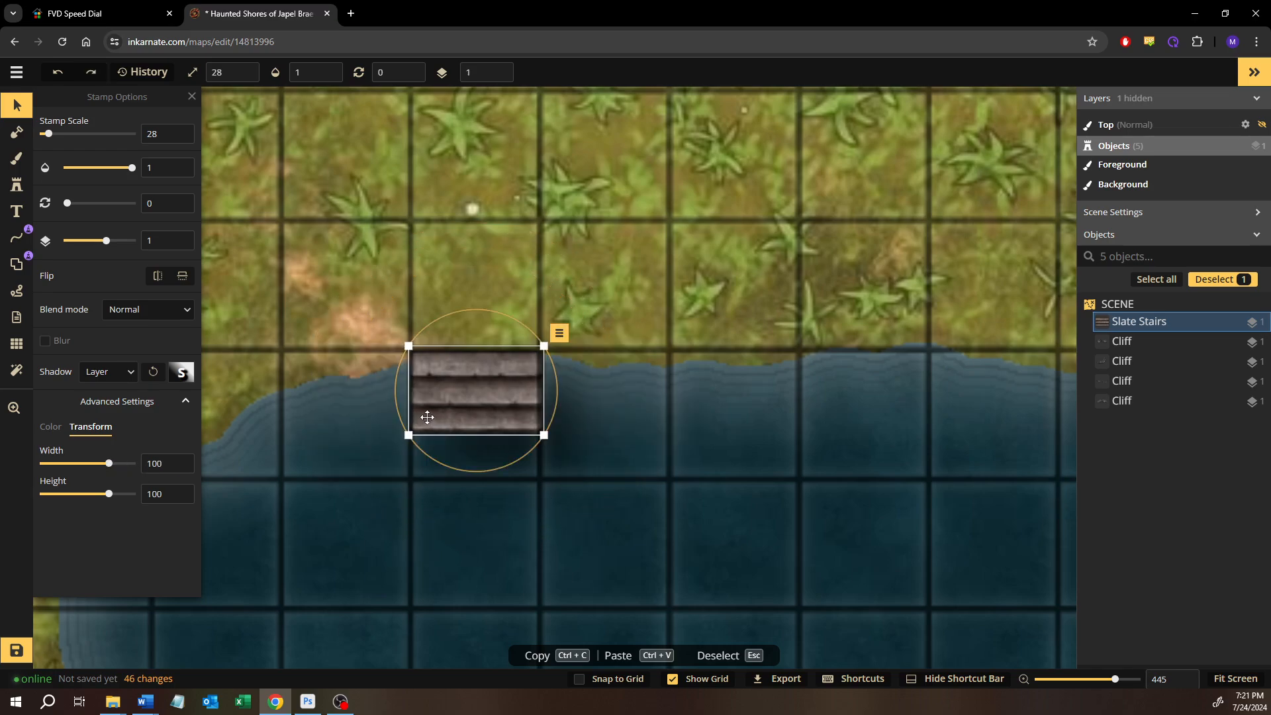
Copy the placed Slate Stairs and set the duplicate flush against their eastern side
key(ctrl+c)
key(ctrl+v)
drag(581, 372, 604, 389)
click(757, 401)
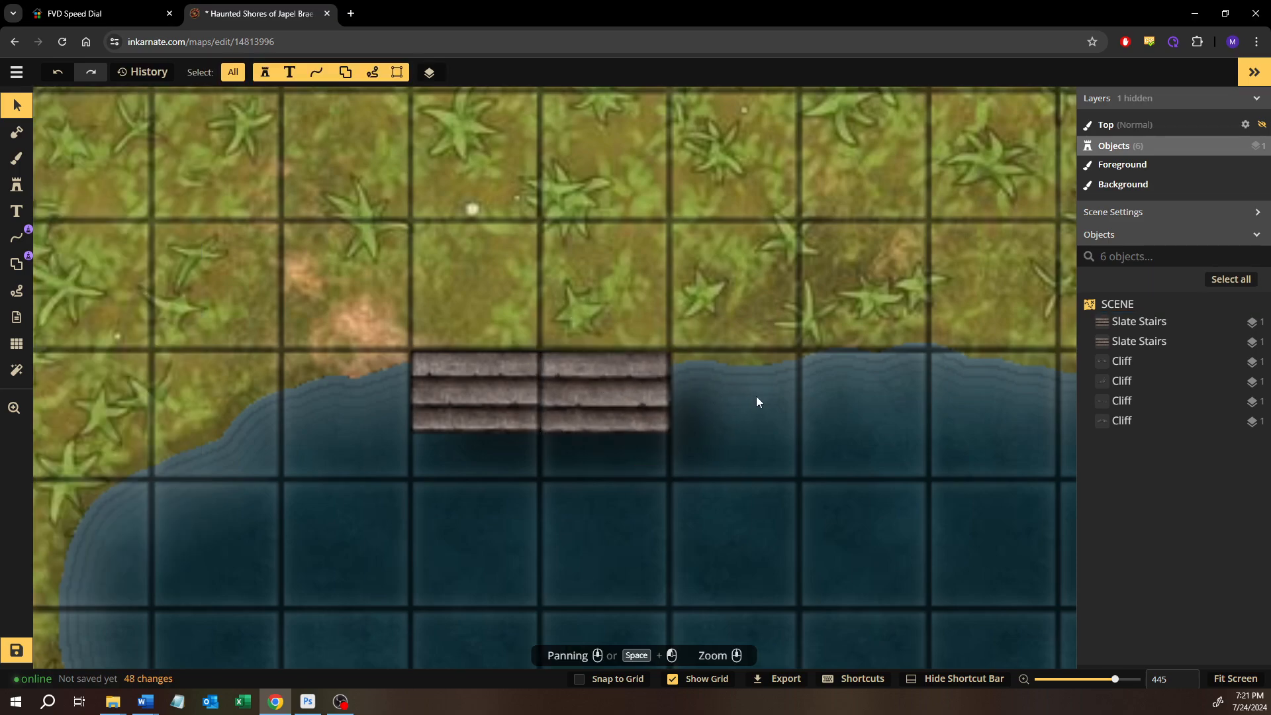
Extend the stair row eastward along the shoreline with two more pasted copies, aligned edge to edge with the grid squares
key(ctrl+v)
drag(718, 395, 692, 397)
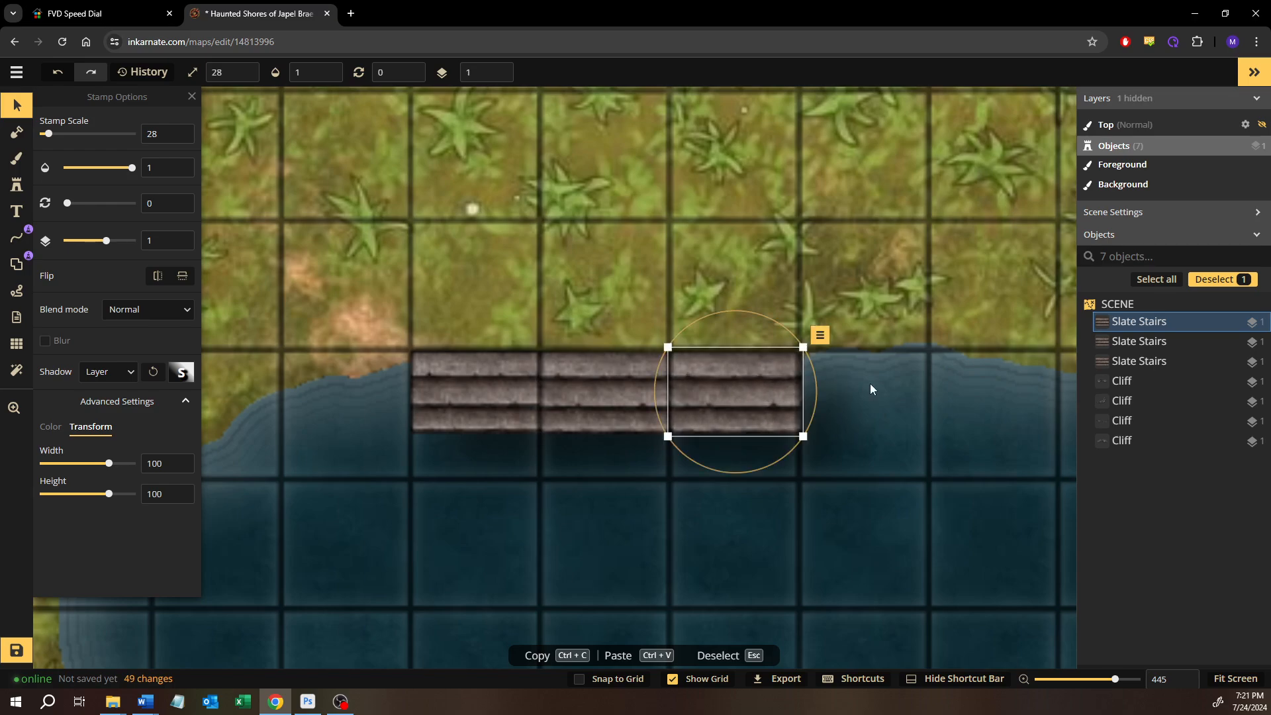
click(869, 383)
key(ctrl+v)
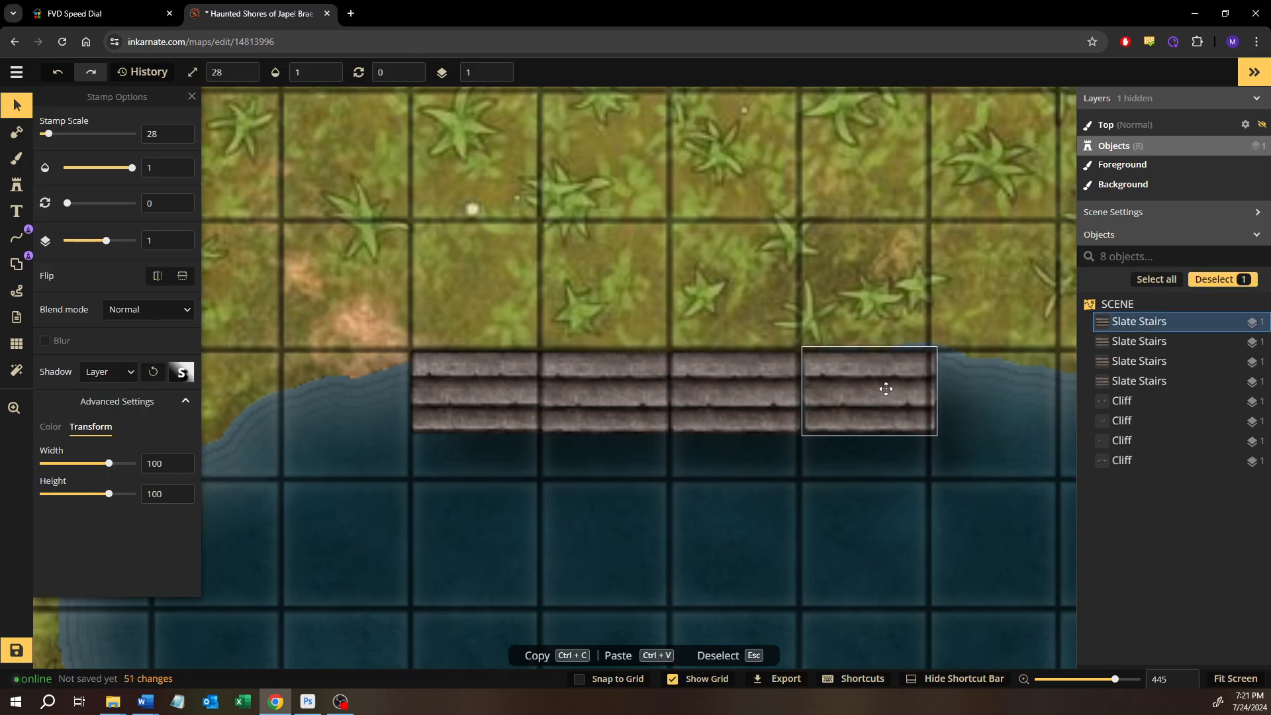
drag(886, 388, 881, 392)
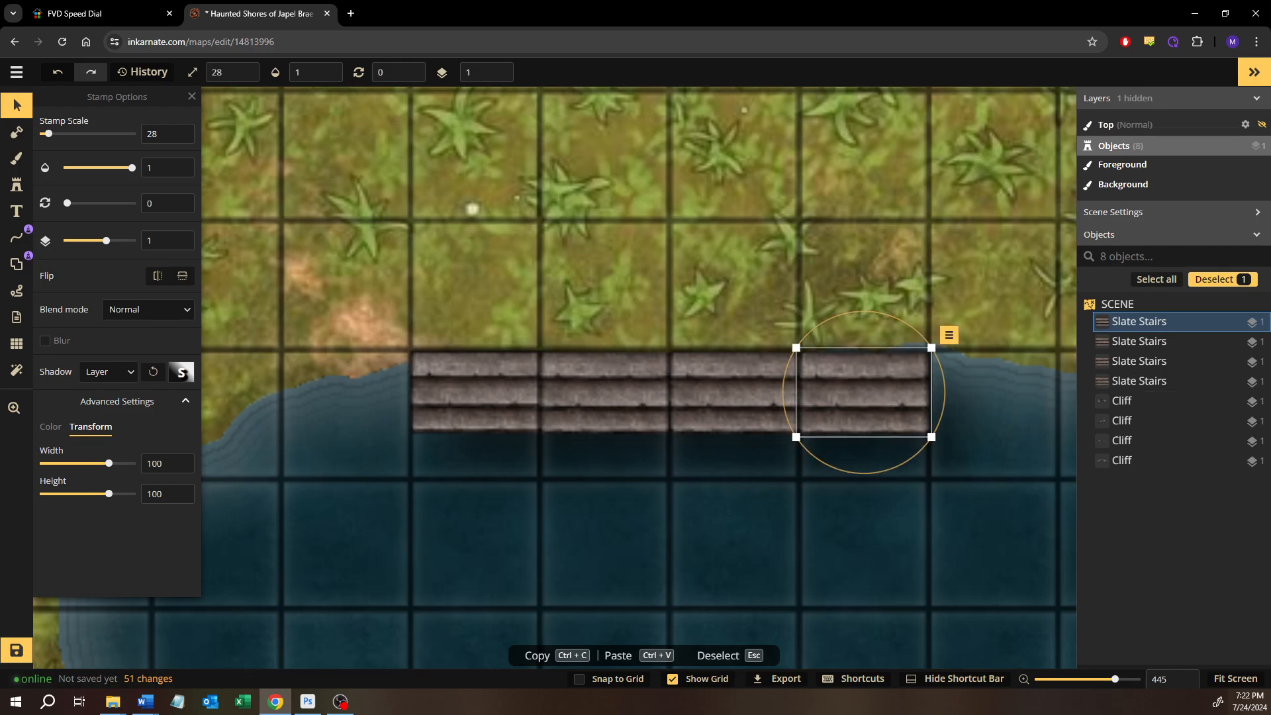
Copy the row of four Slate Stairs and place the duplicate row flush against its eastern end along the shoreline
click(21, 112)
click(511, 316)
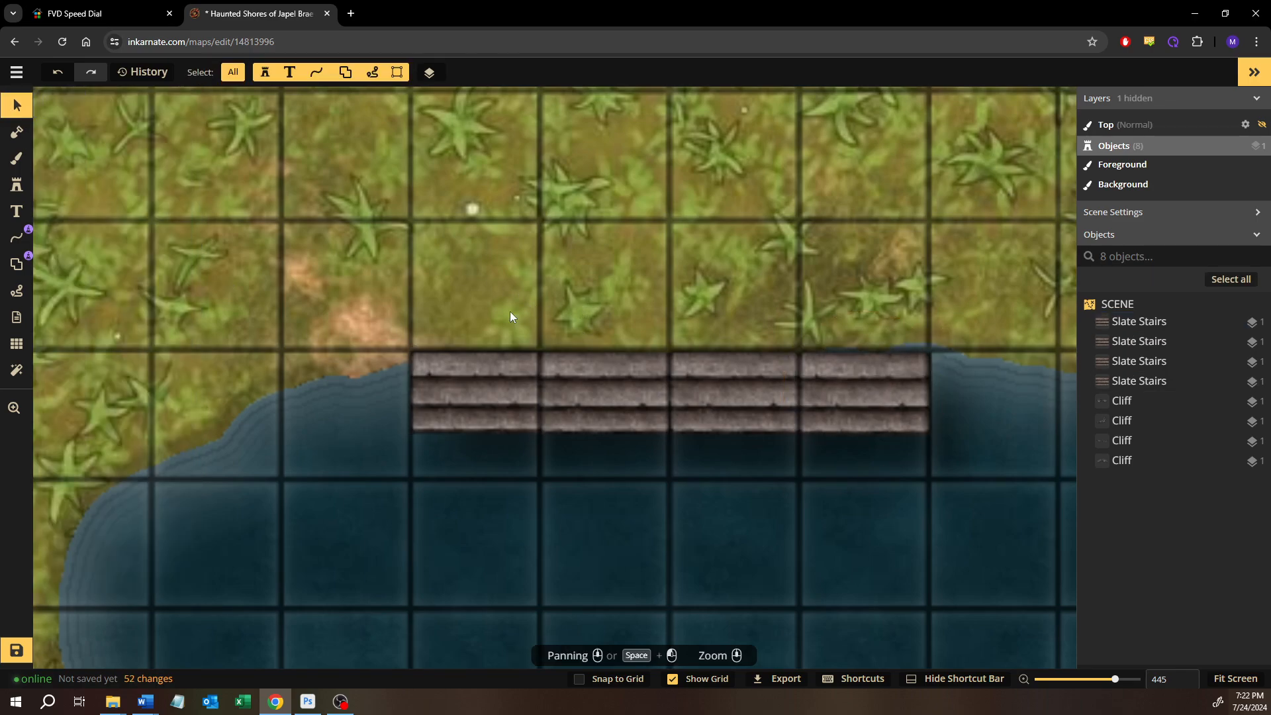
drag(472, 311, 465, 291)
scroll(482, 418, down, 3)
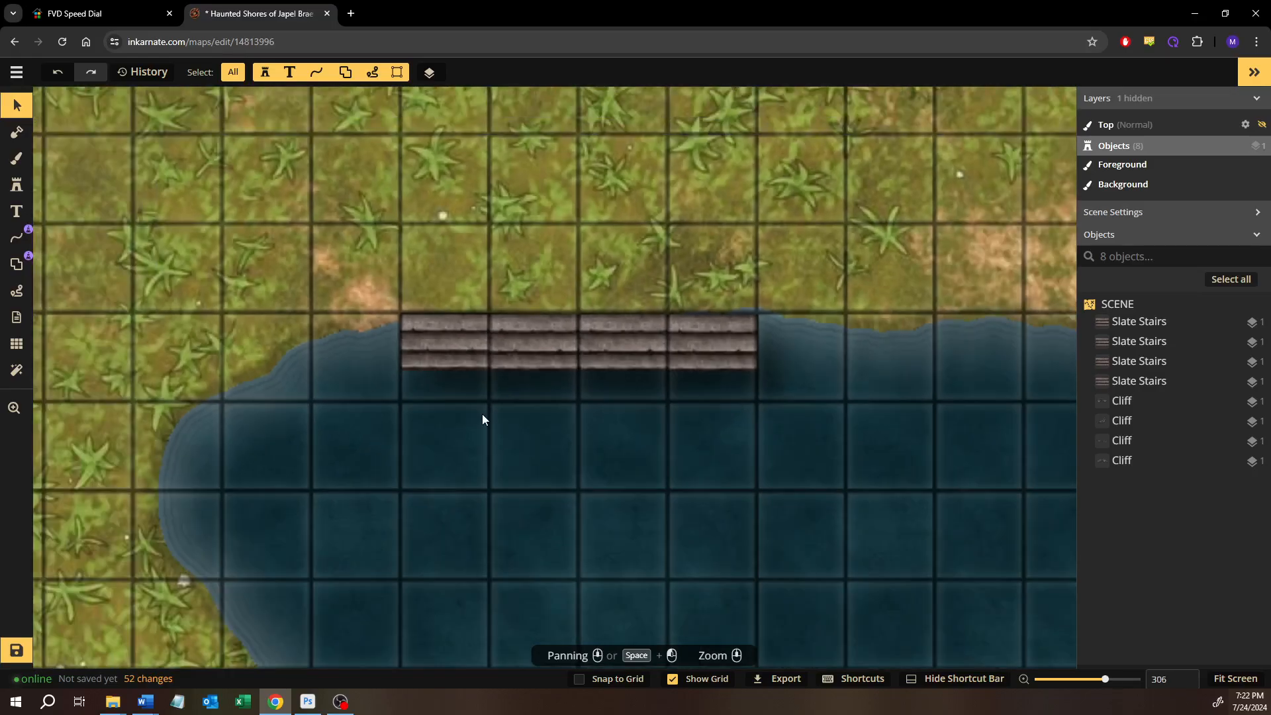
drag(672, 431, 380, 397)
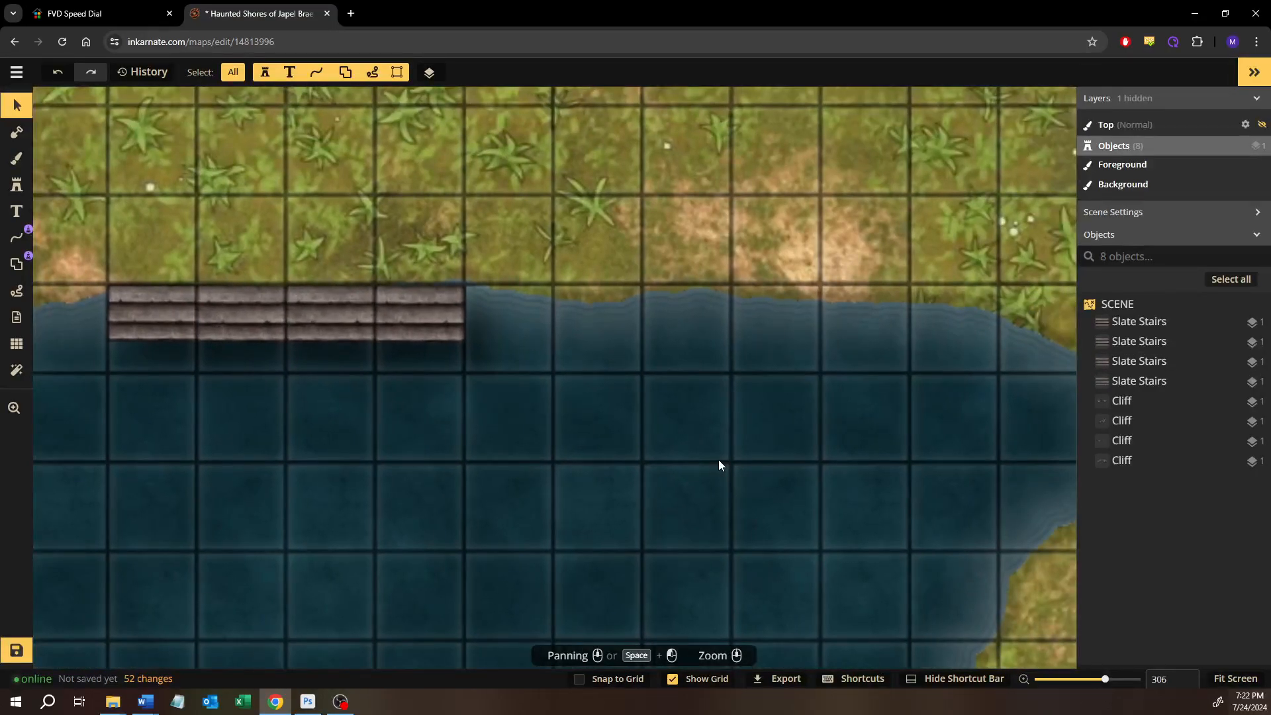
drag(718, 462, 781, 417)
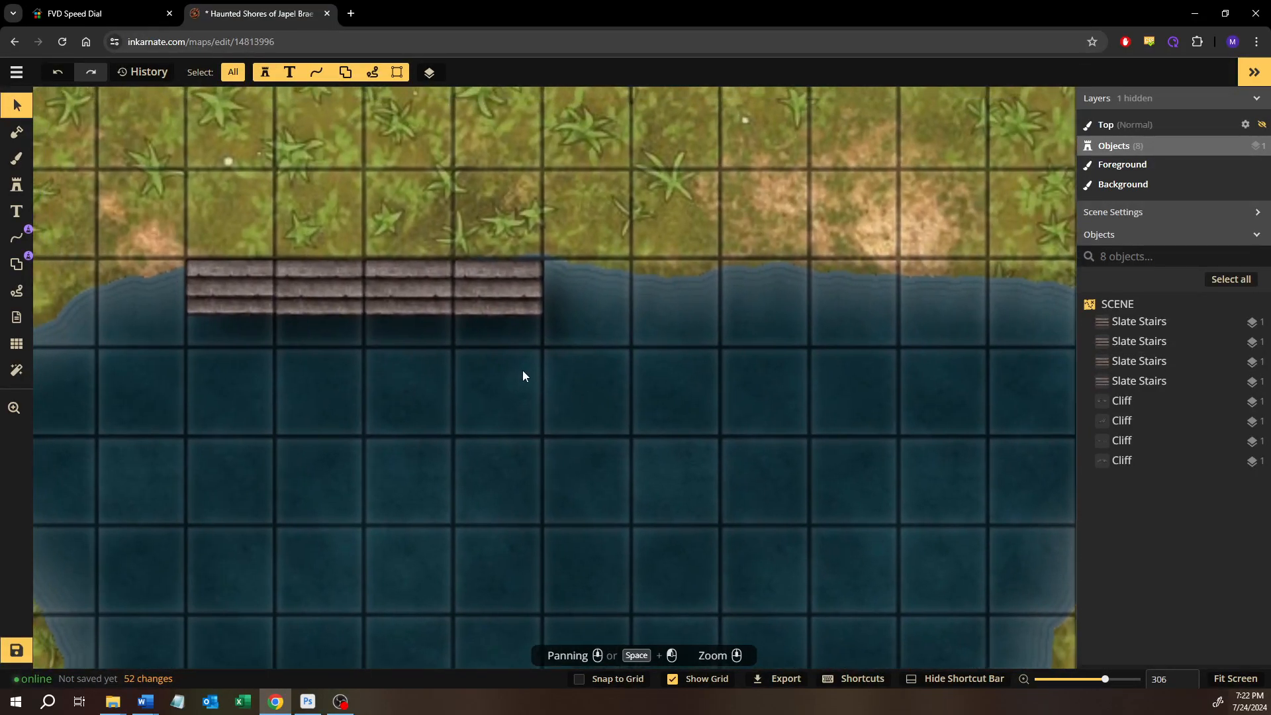
drag(522, 371, 179, 236)
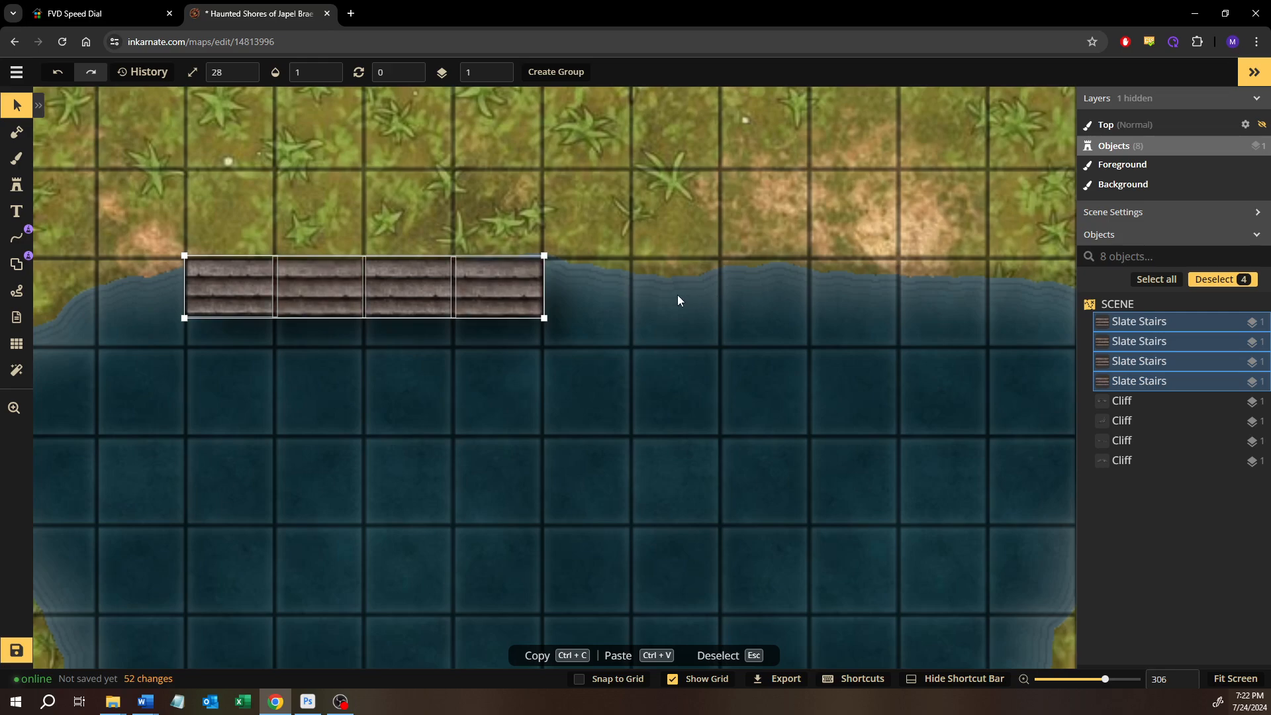
key(ctrl+c)
key(ctrl+v)
drag(841, 277, 697, 264)
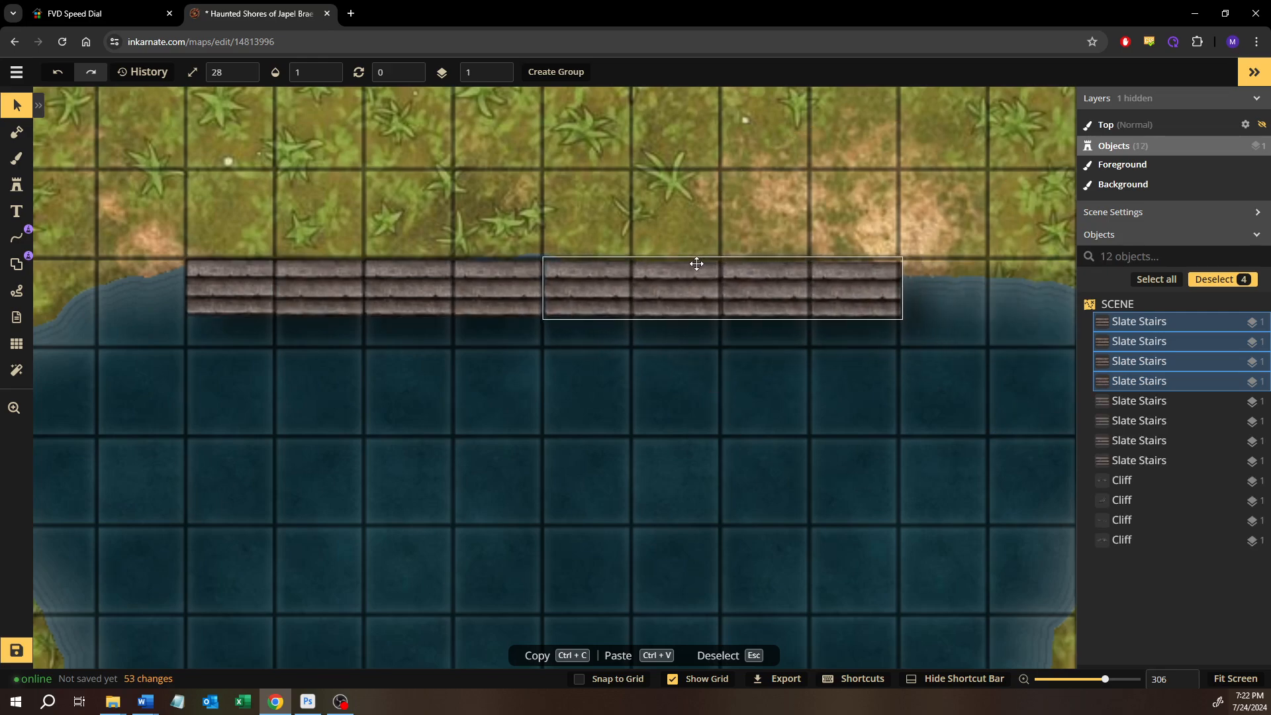
click(682, 390)
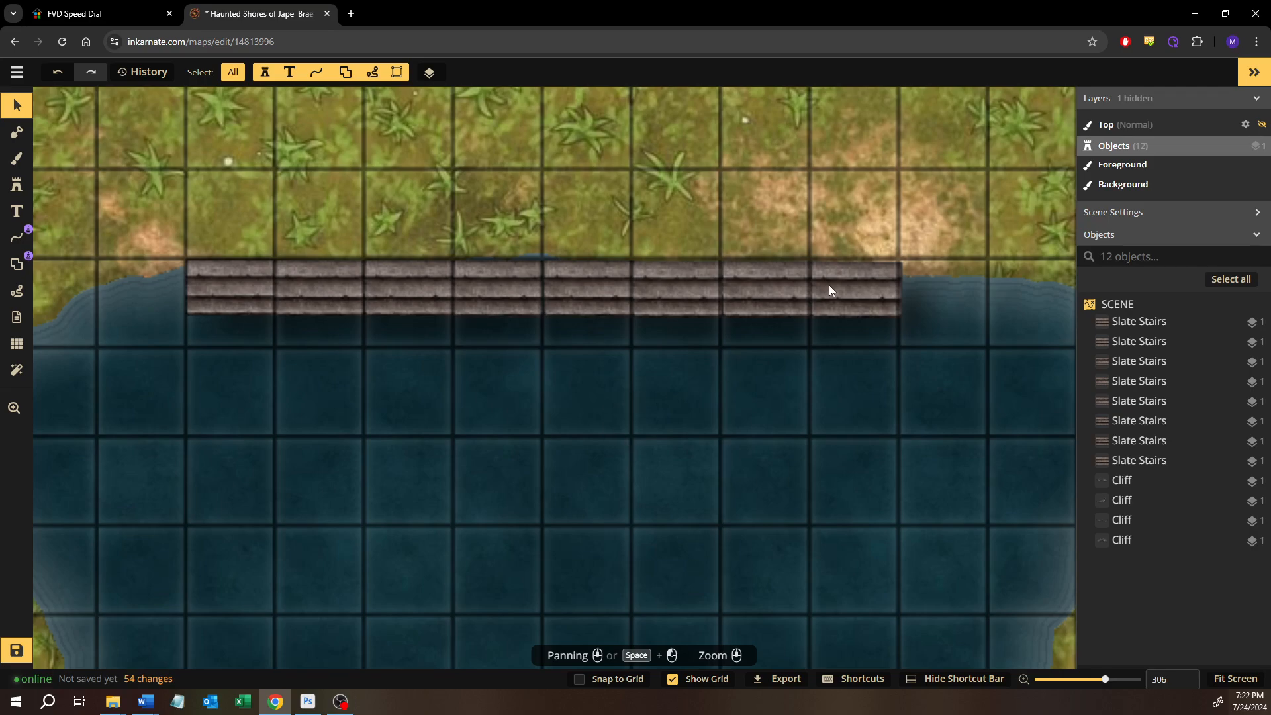
Fine-tune the positions of the western Slate Stairs pieces so their edges and treads line up in one continuous row
click(879, 276)
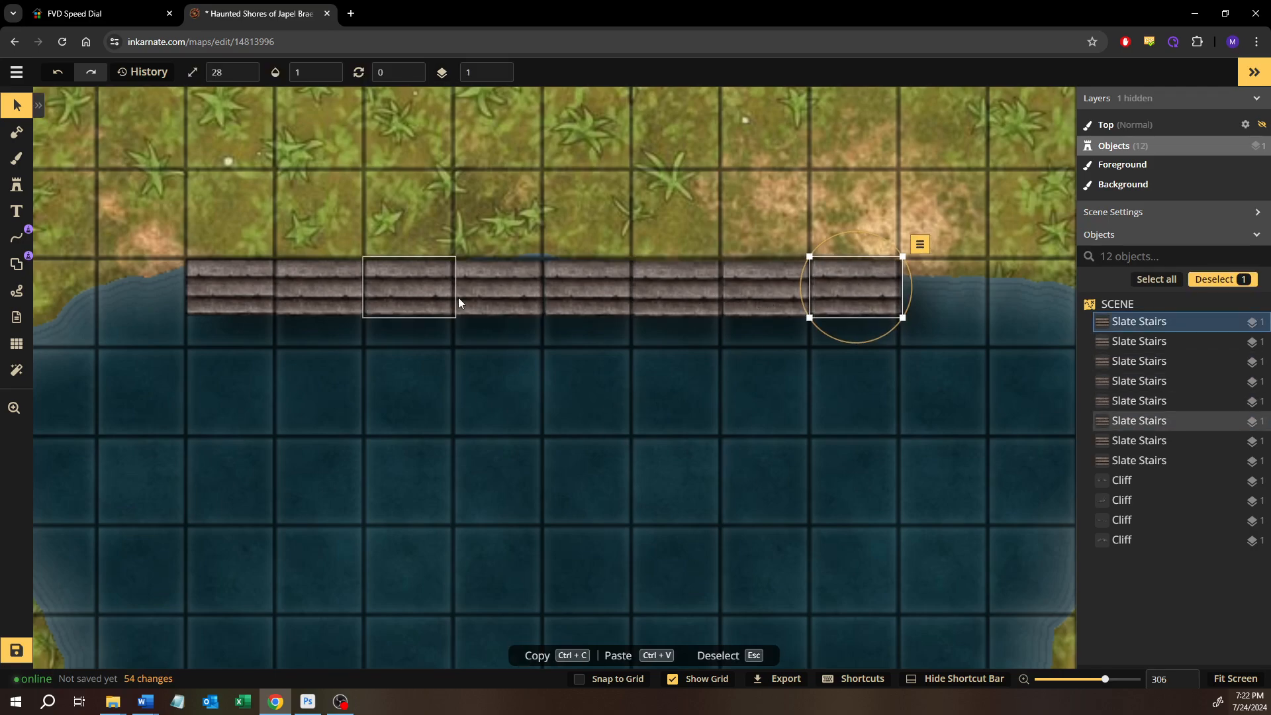
click(500, 285)
click(667, 449)
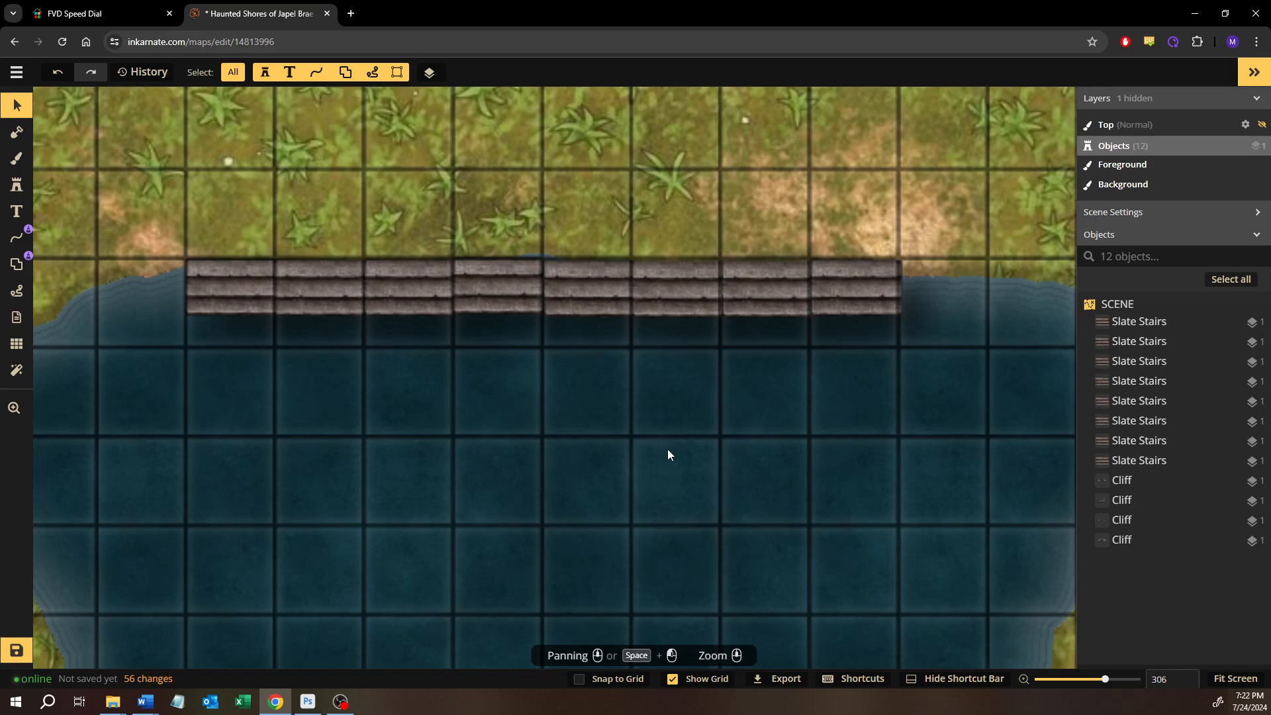
click(460, 288)
click(411, 395)
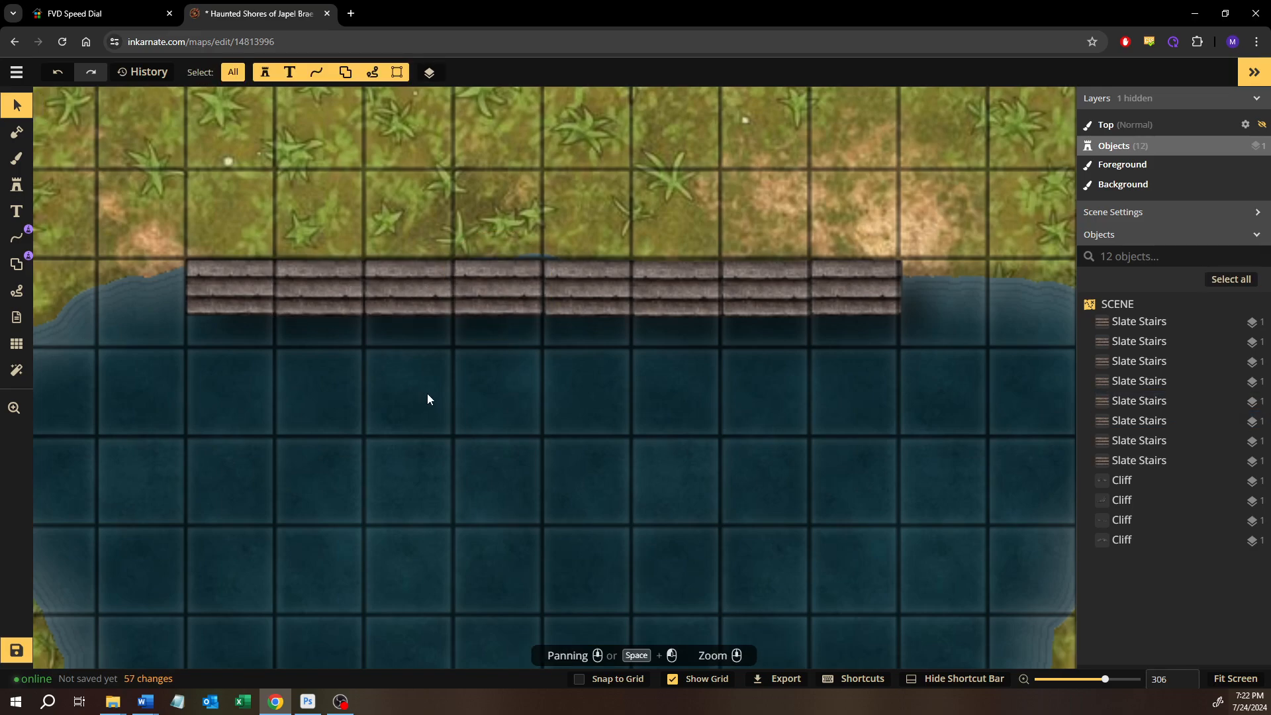
click(399, 281)
click(370, 439)
click(331, 299)
click(340, 415)
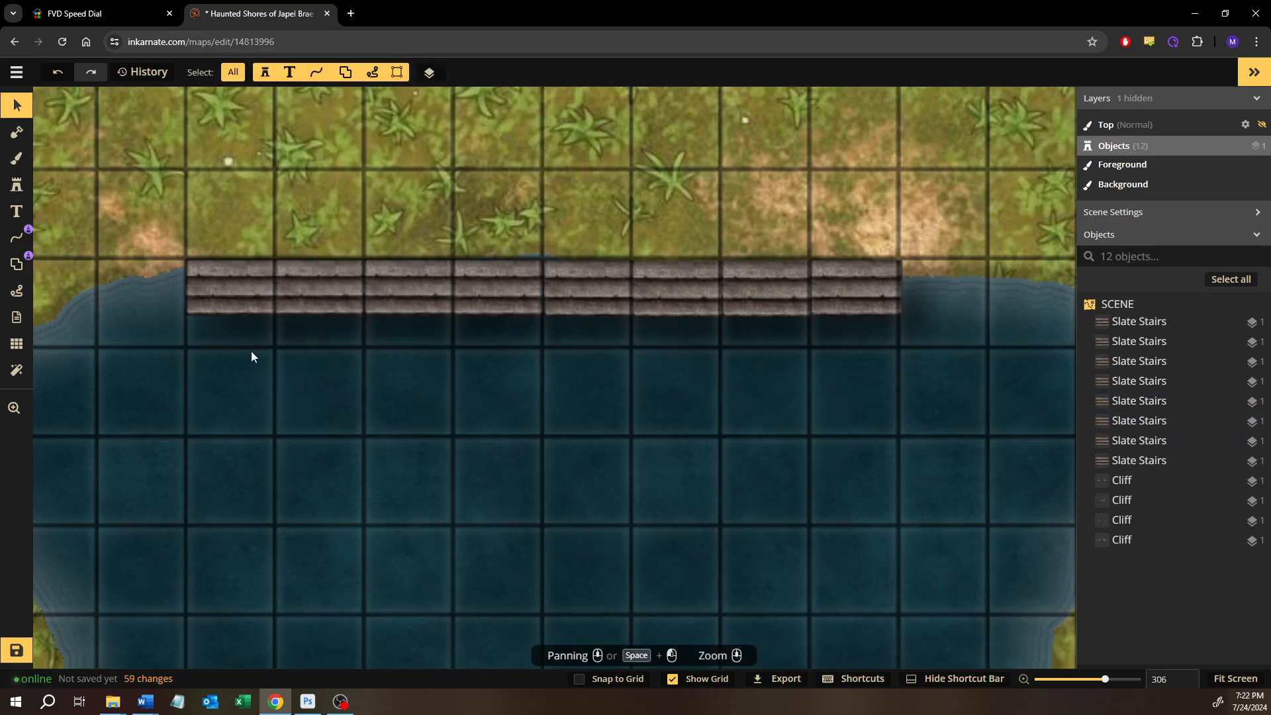
click(232, 303)
click(323, 422)
Nudge the four eastern Slate Stairs pieces individually into line with the western half of the row
click(567, 292)
click(606, 383)
click(662, 316)
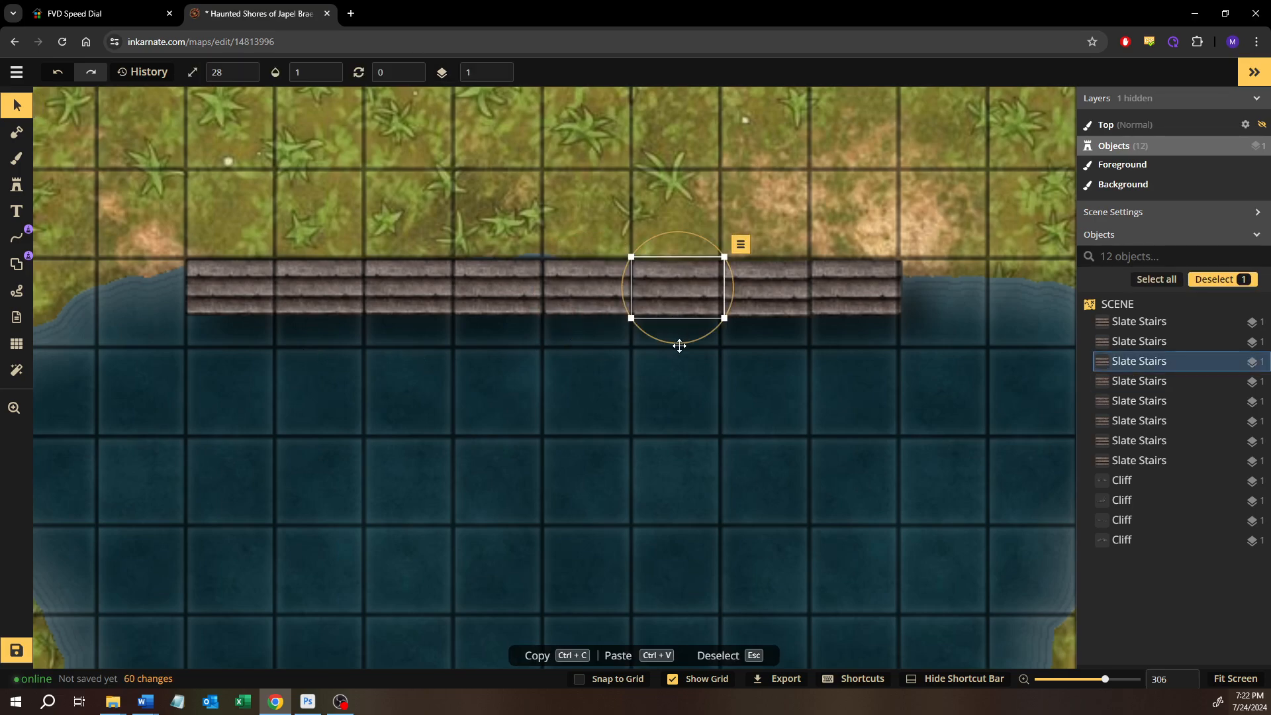
click(705, 406)
click(769, 290)
click(755, 388)
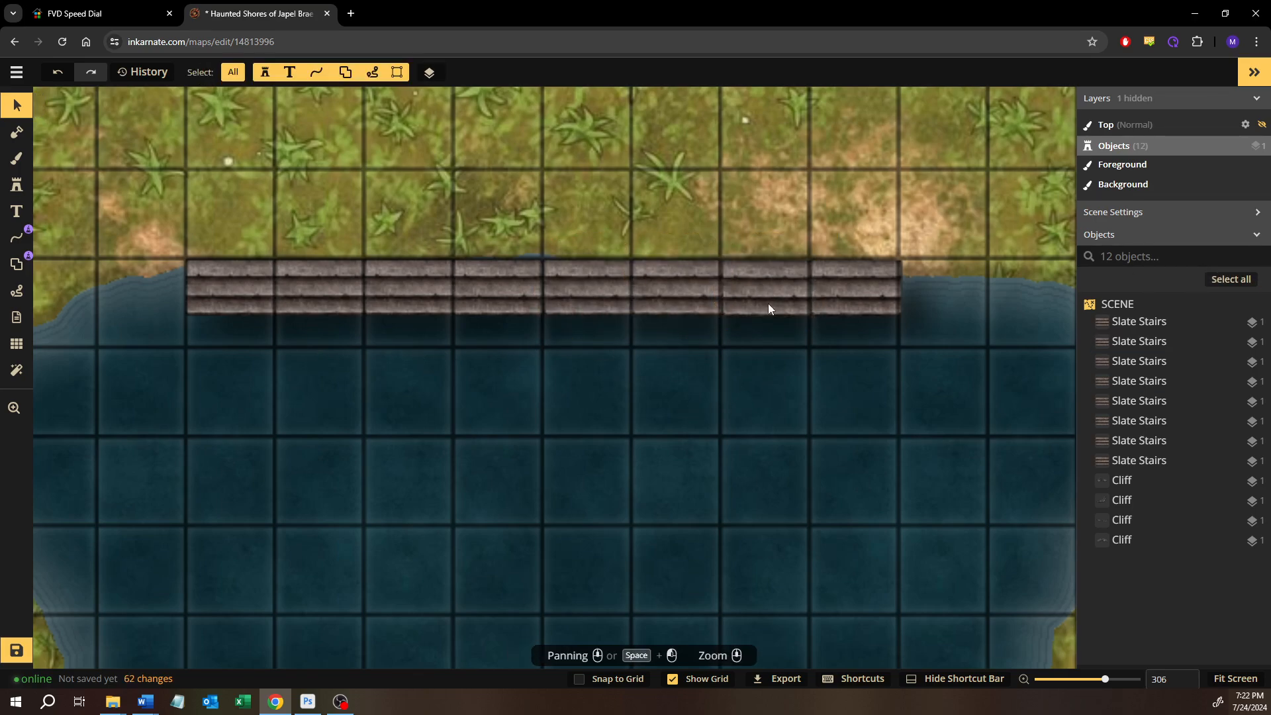
click(768, 308)
click(797, 399)
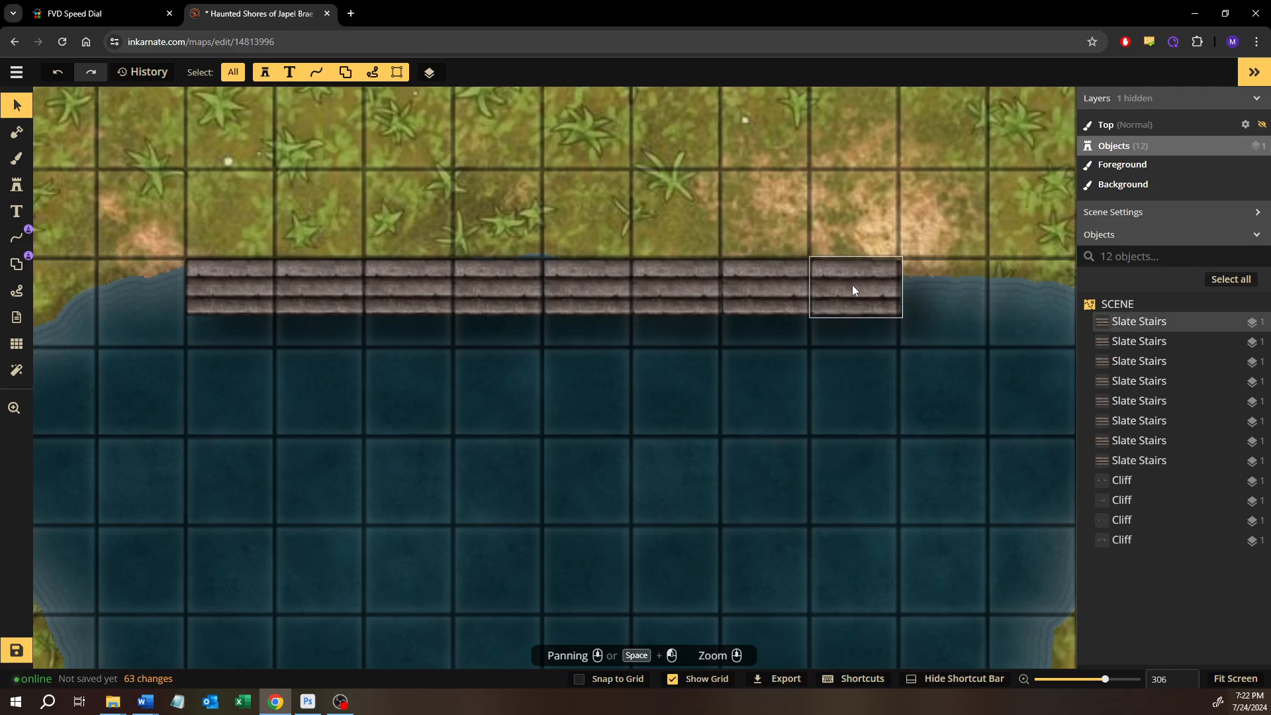
click(852, 289)
click(852, 448)
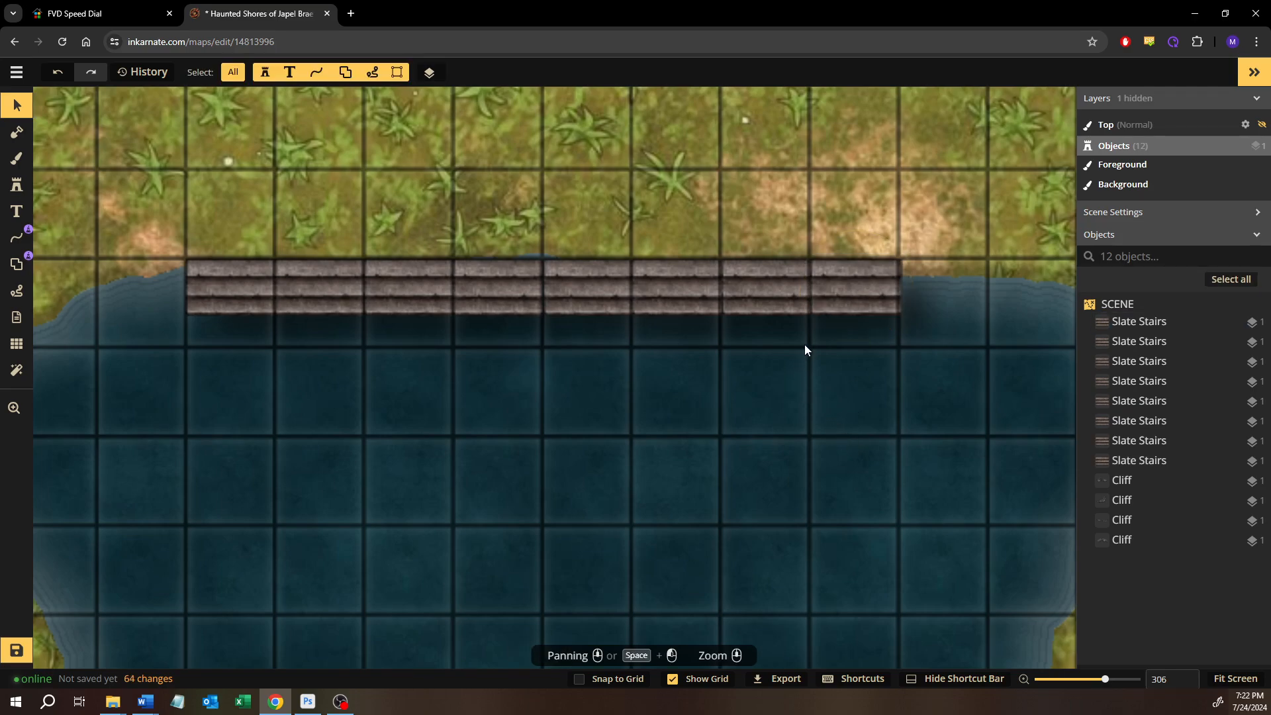
click(850, 266)
click(822, 387)
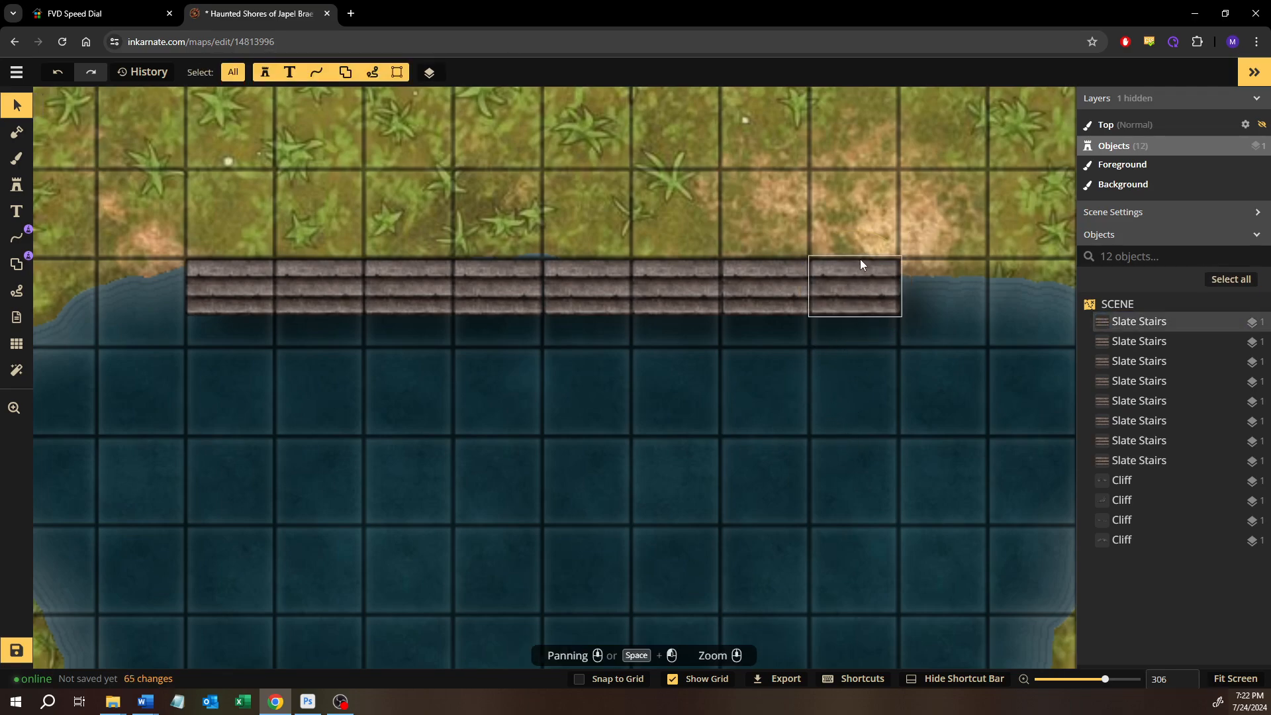
click(859, 264)
click(778, 456)
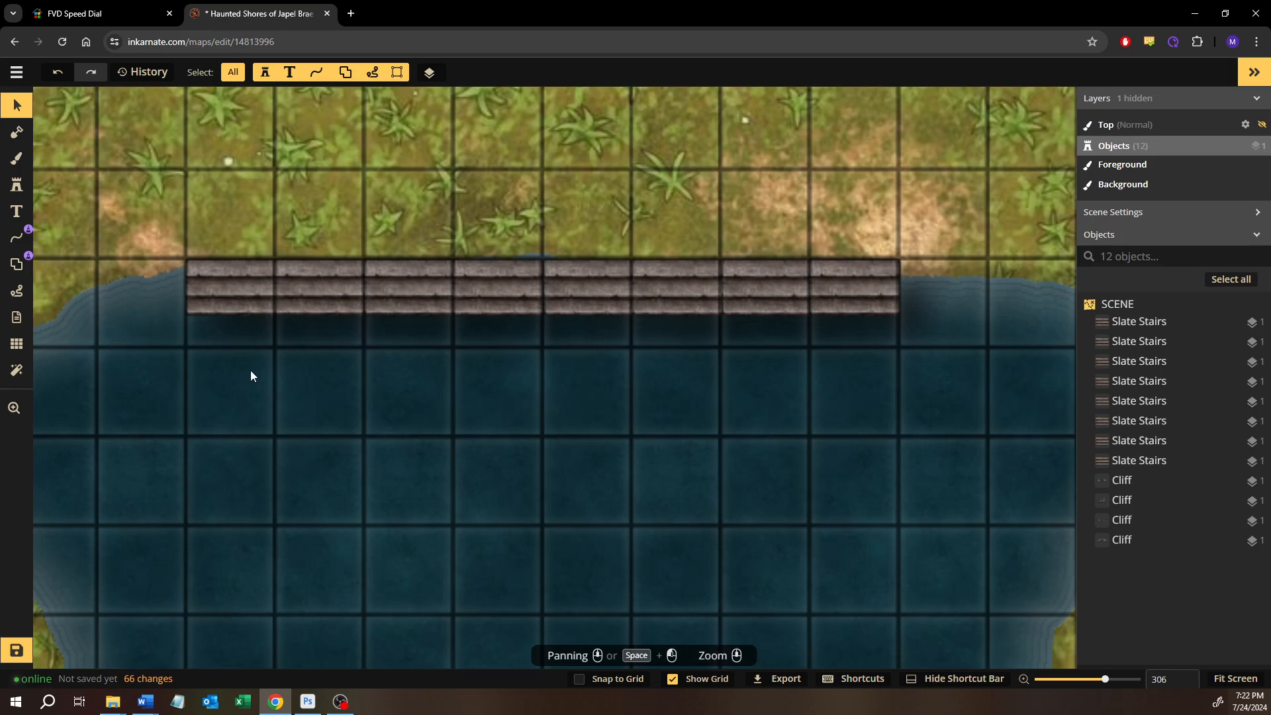
Duplicate the full row of eight Slate Stairs directly south of the original, and put the copies on layer 0
drag(243, 364, 839, 294)
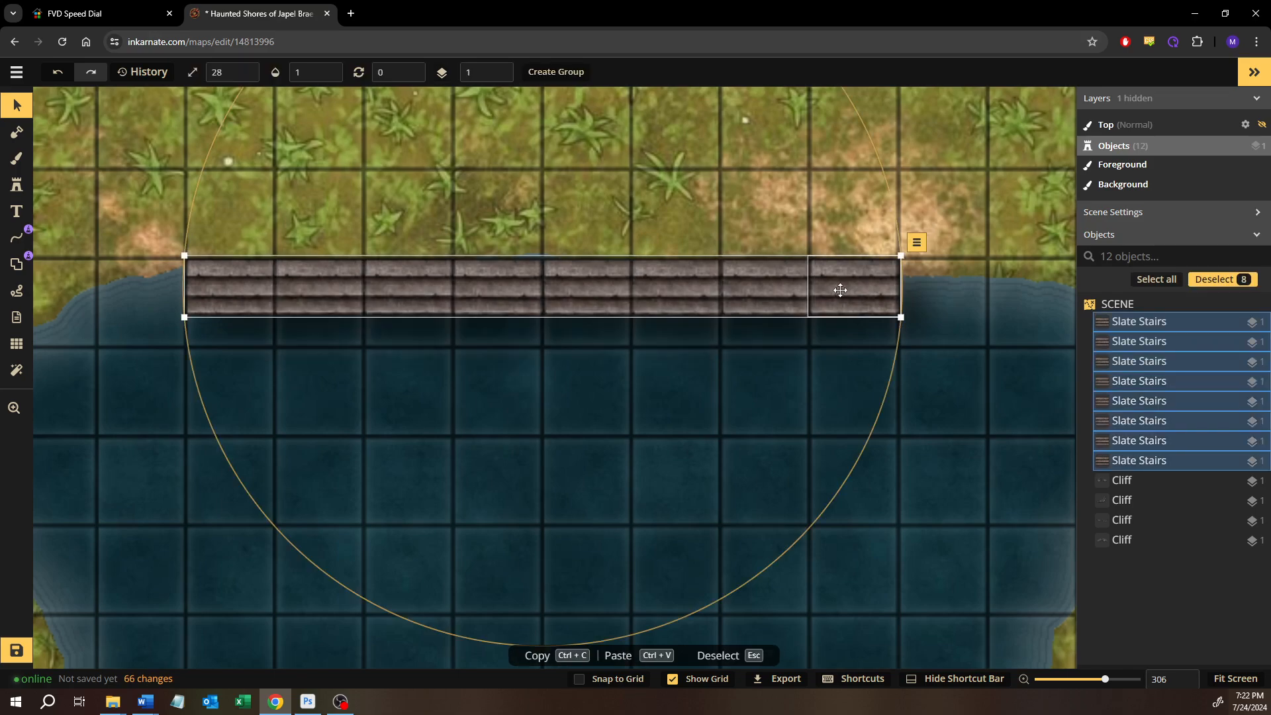
key(ctrl+c)
key(ctrl+v)
drag(520, 341, 362, 351)
key(Page_Down)
click(168, 526)
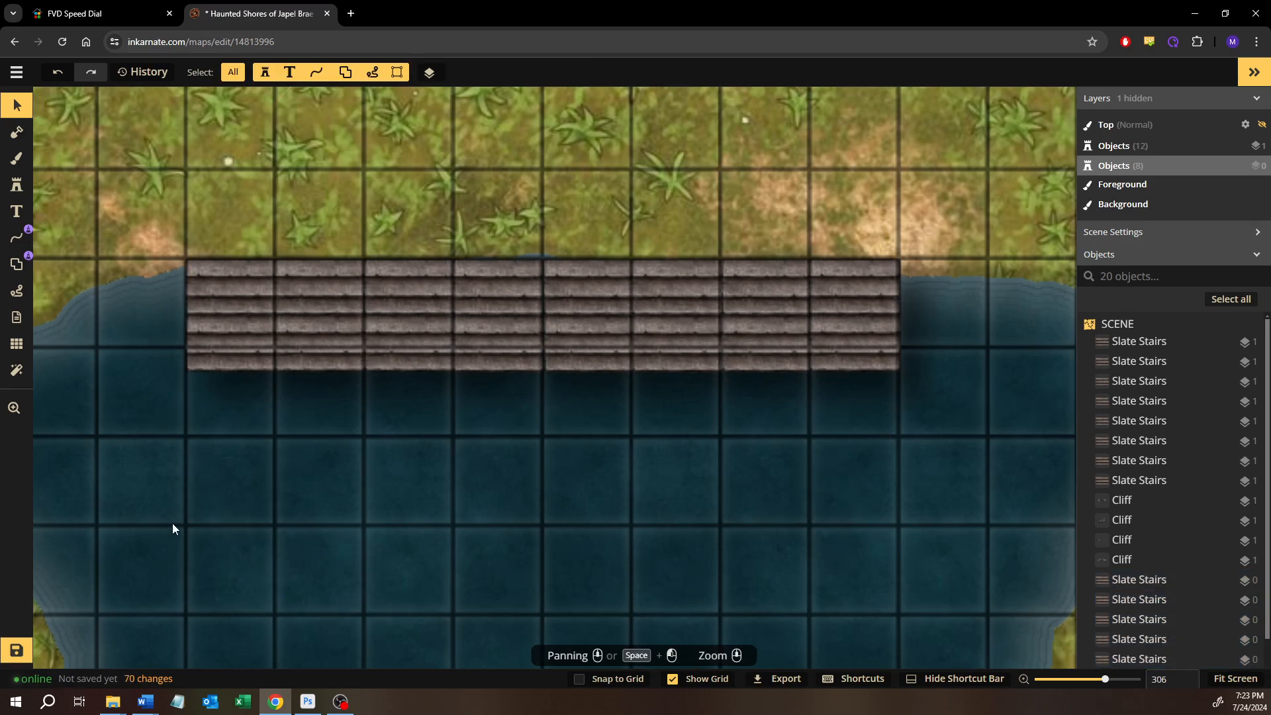
Shift the lower row of eight Slate Stairs slightly south, keeping it aligned with the upper row
drag(183, 487, 957, 370)
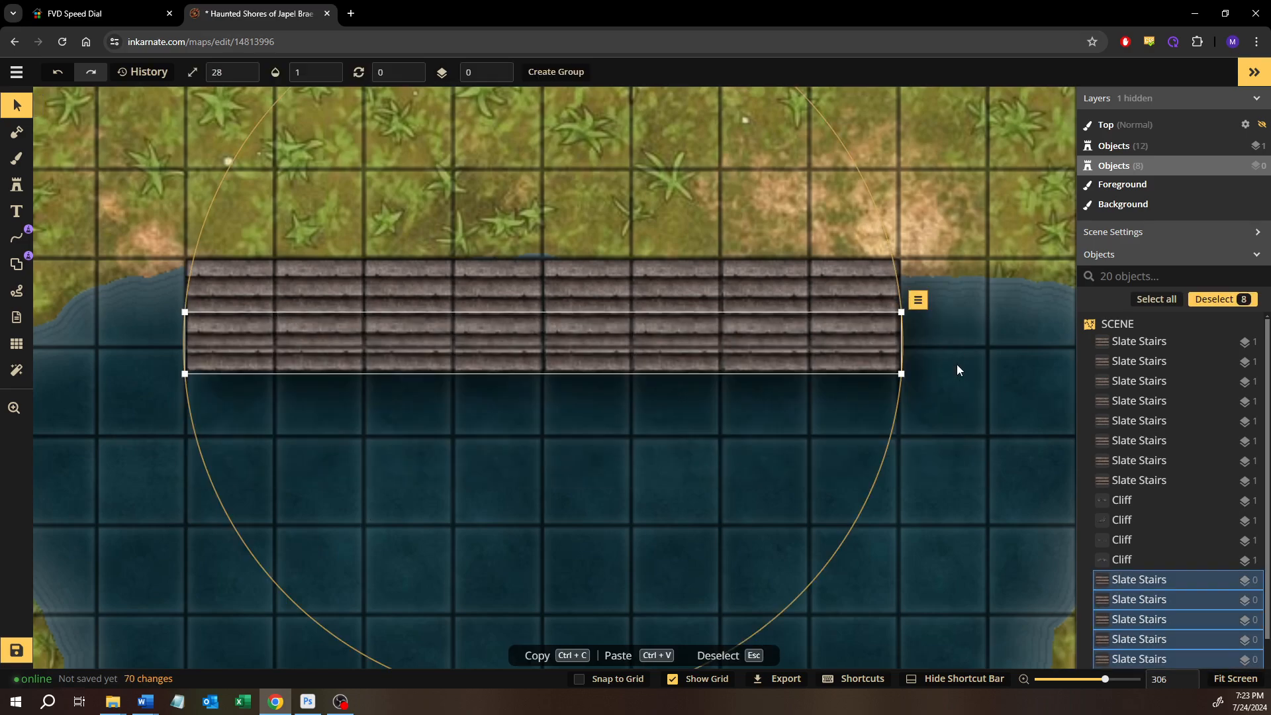
click(944, 473)
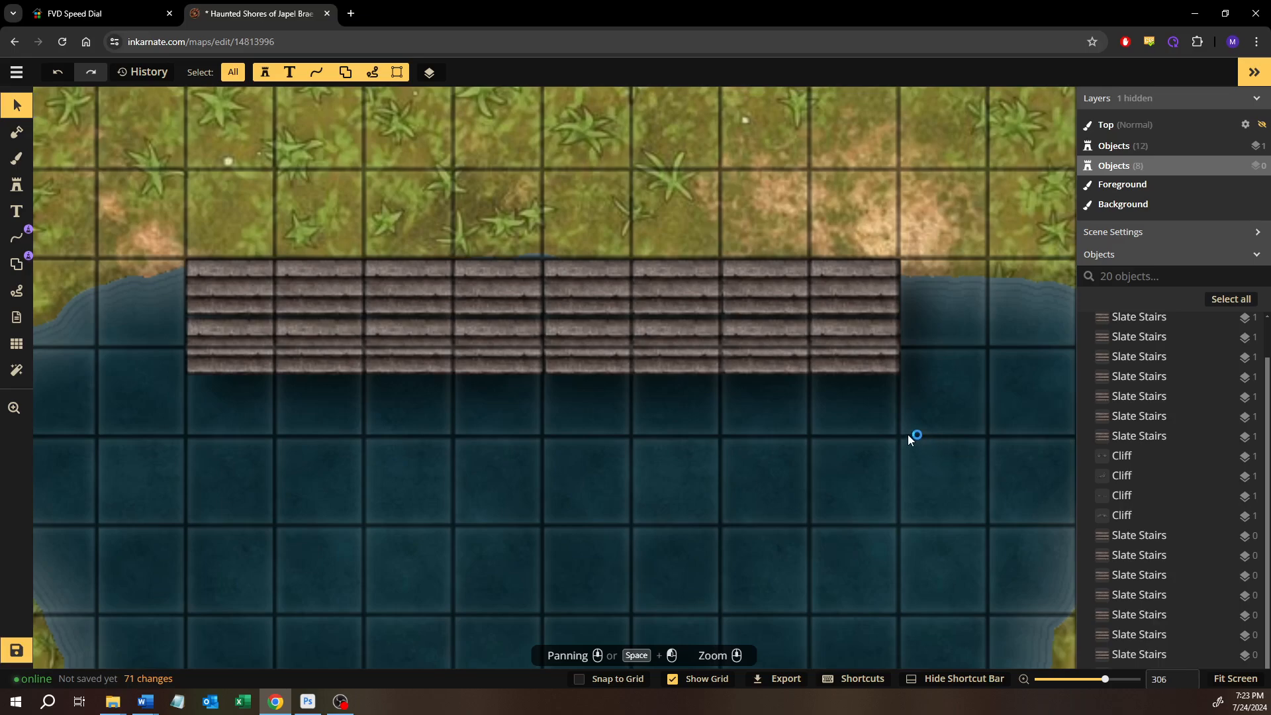
drag(924, 441, 165, 352)
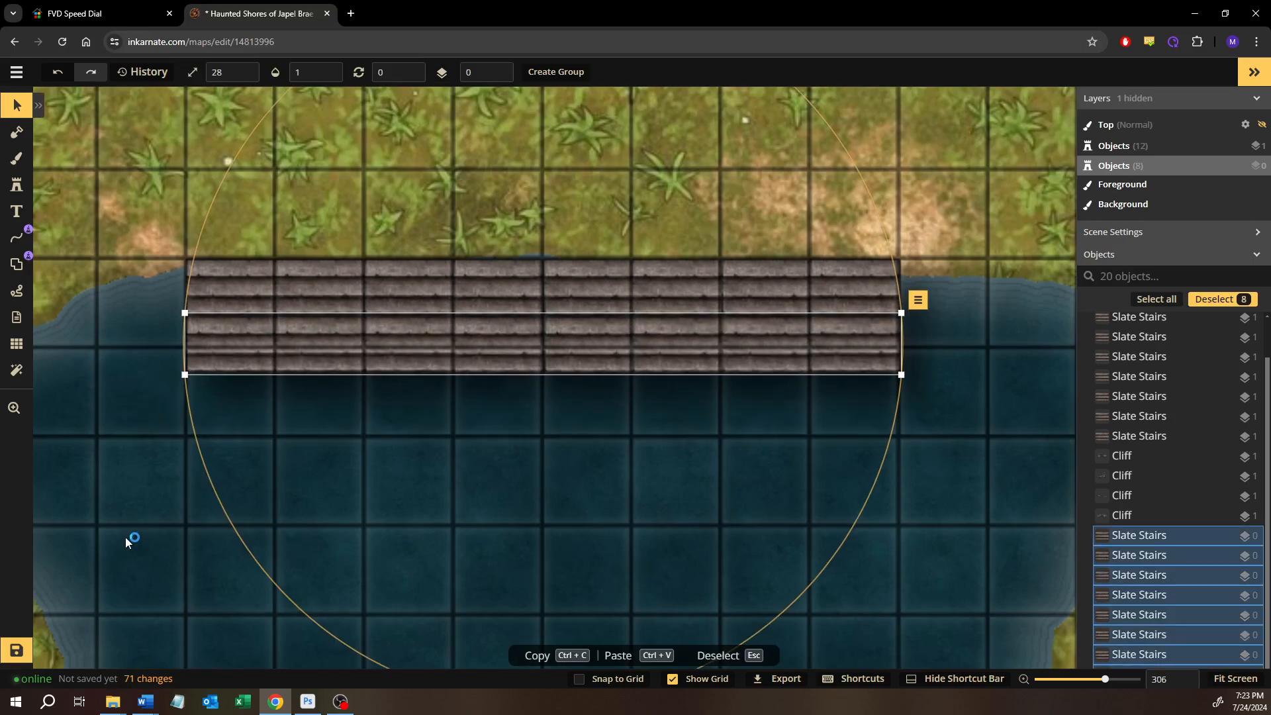
drag(216, 435, 935, 351)
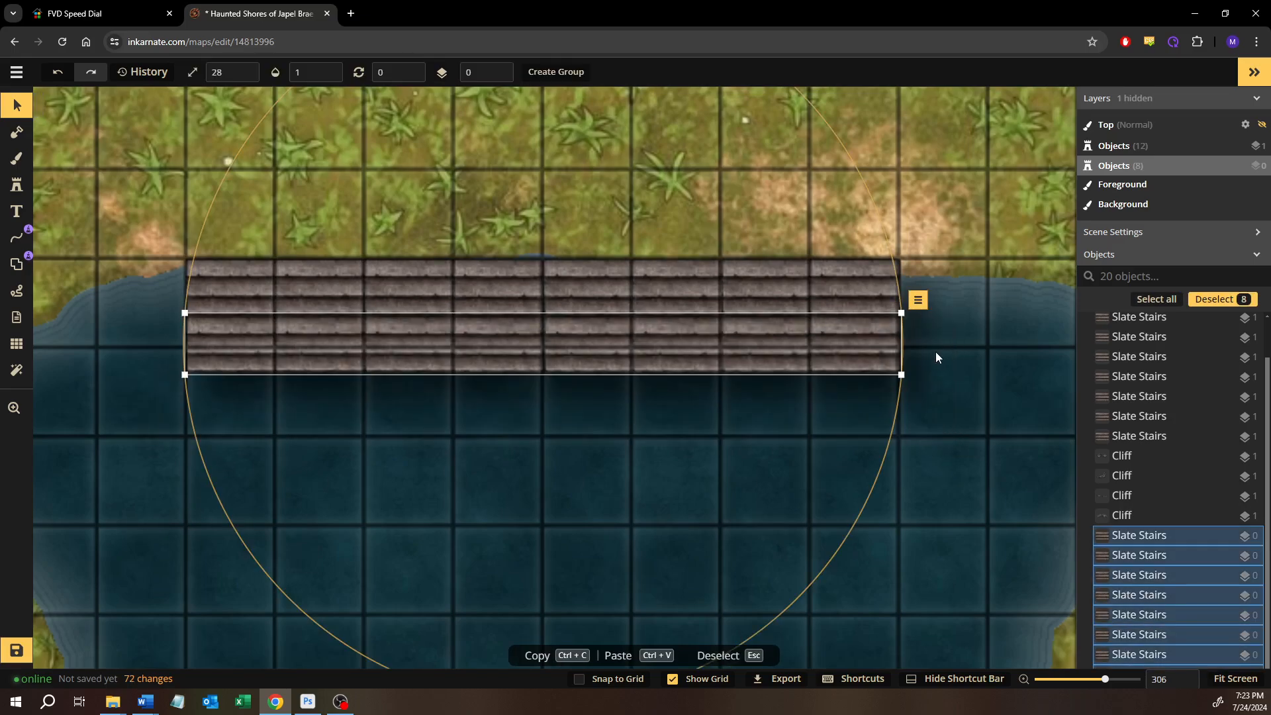
click(924, 441)
Flatten the lower row of eight Slate Stairs to the background
drag(931, 502, 244, 365)
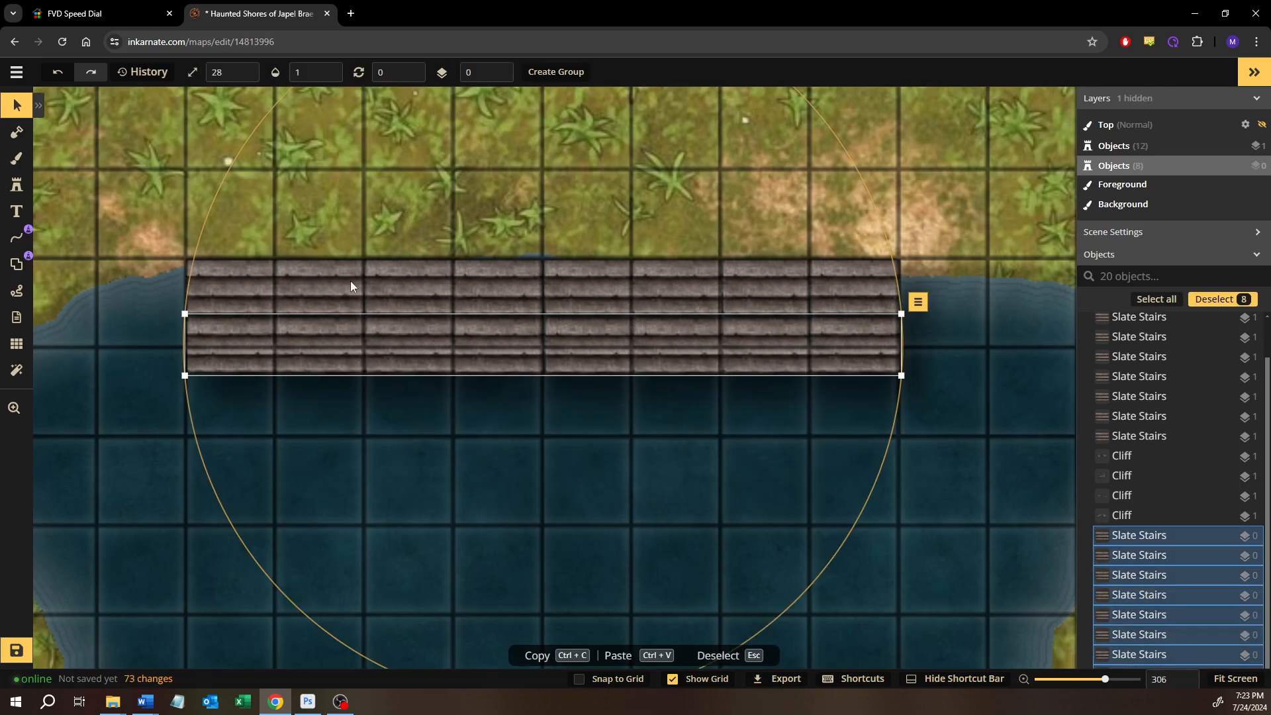
click(918, 303)
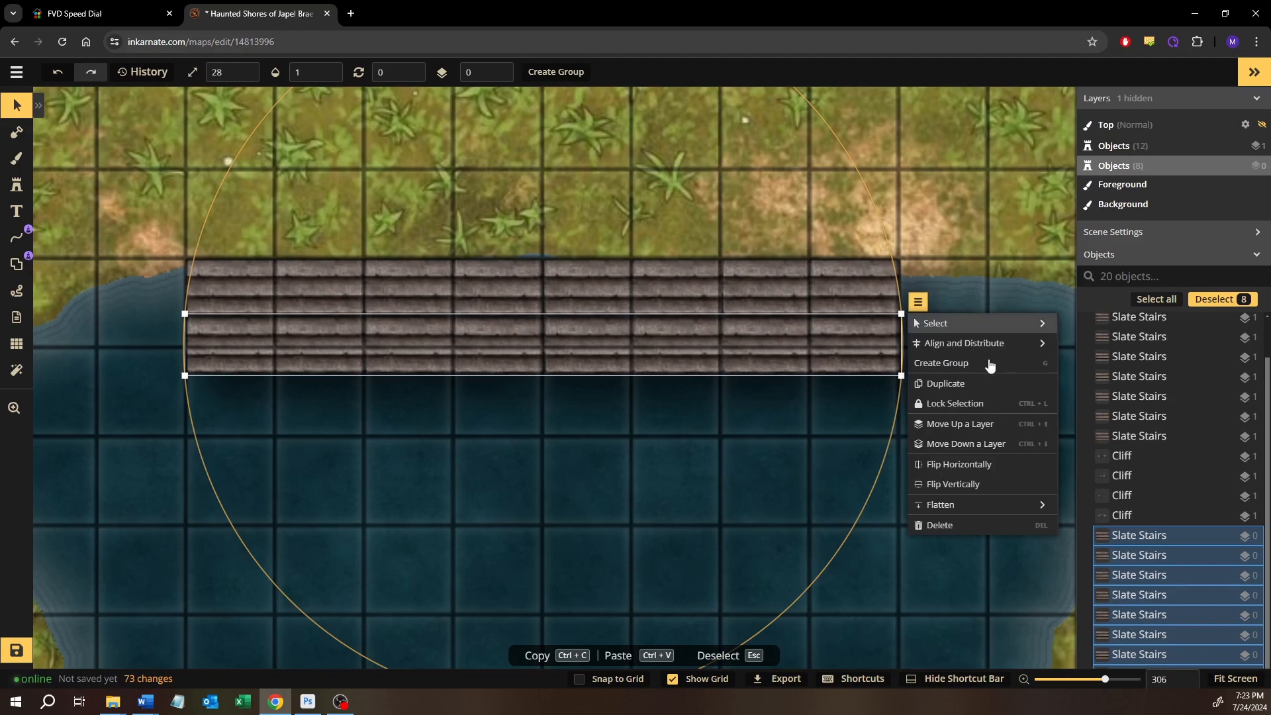
mouse_move(1007, 506)
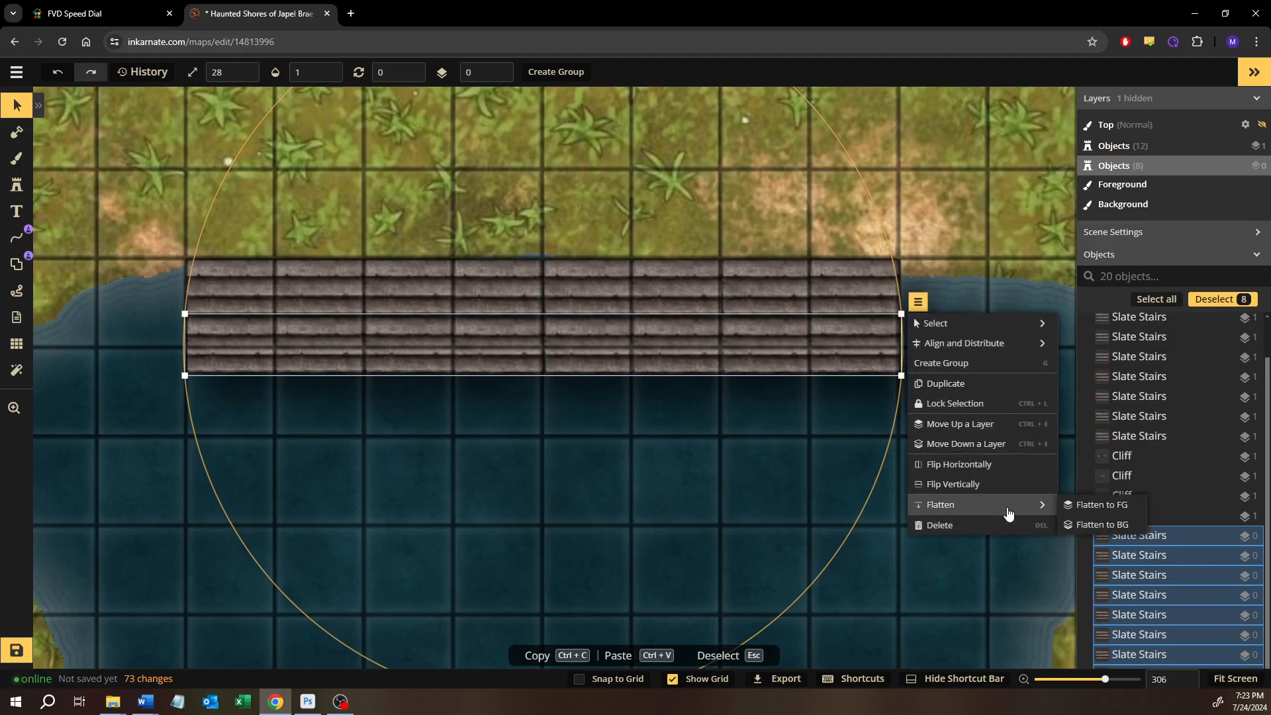
click(1097, 524)
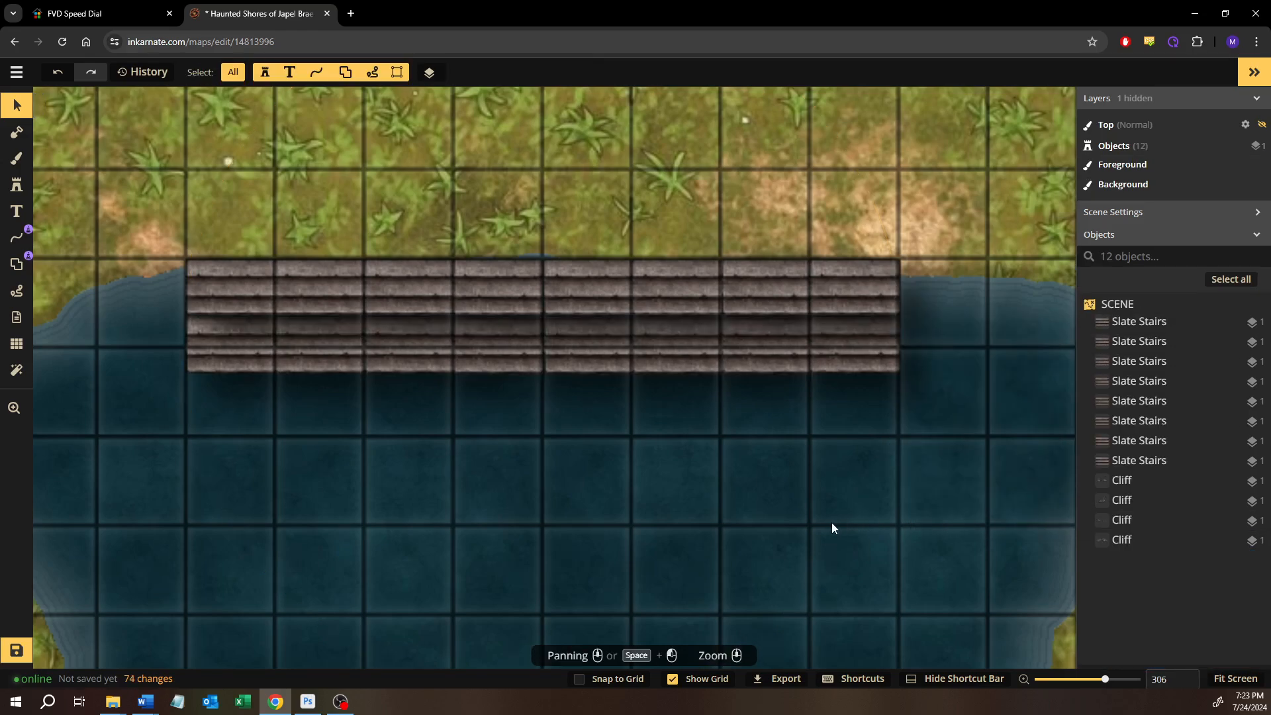
Brush the dark water texture over the flattened lower stairs on the background with size 30, opacity 0.52 and softness 1, submerging them
click(16, 160)
click(82, 311)
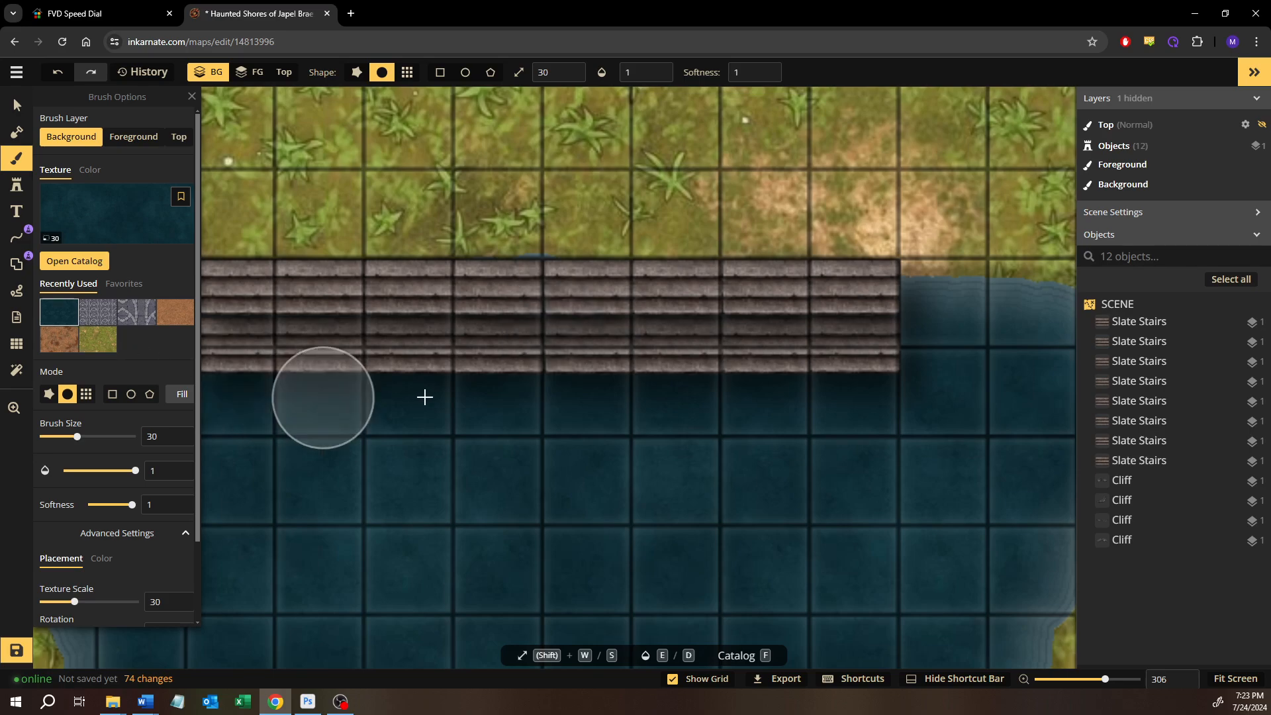
drag(495, 385, 589, 339)
click(81, 472)
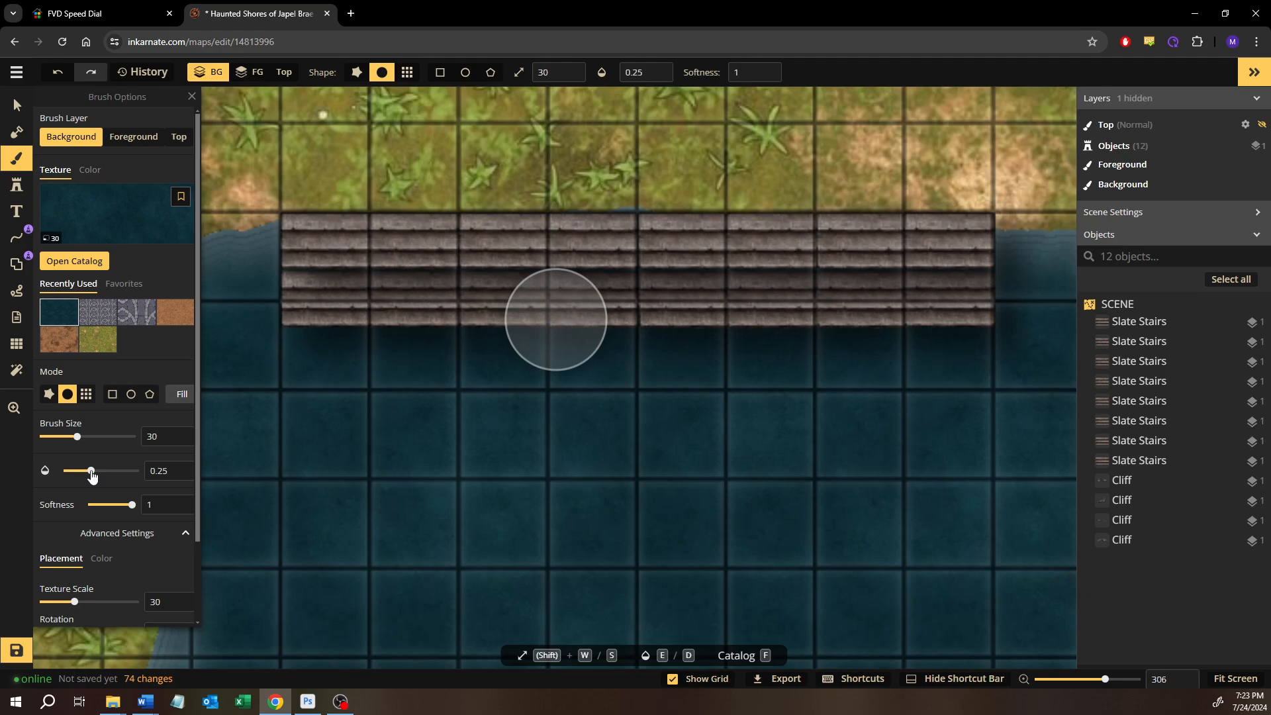
click(485, 303)
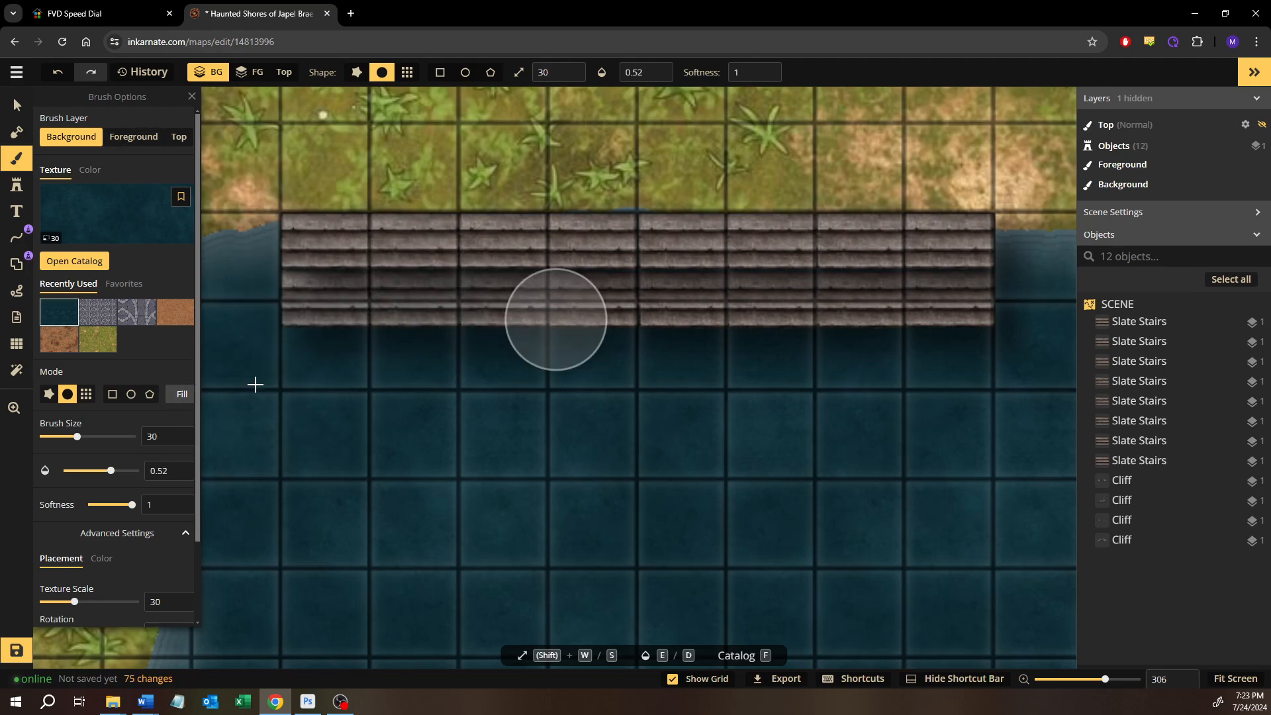
mouse_move(255, 384)
mouse_down()
mouse_move(253, 331)
mouse_move(327, 301)
mouse_move(1031, 304)
mouse_up()
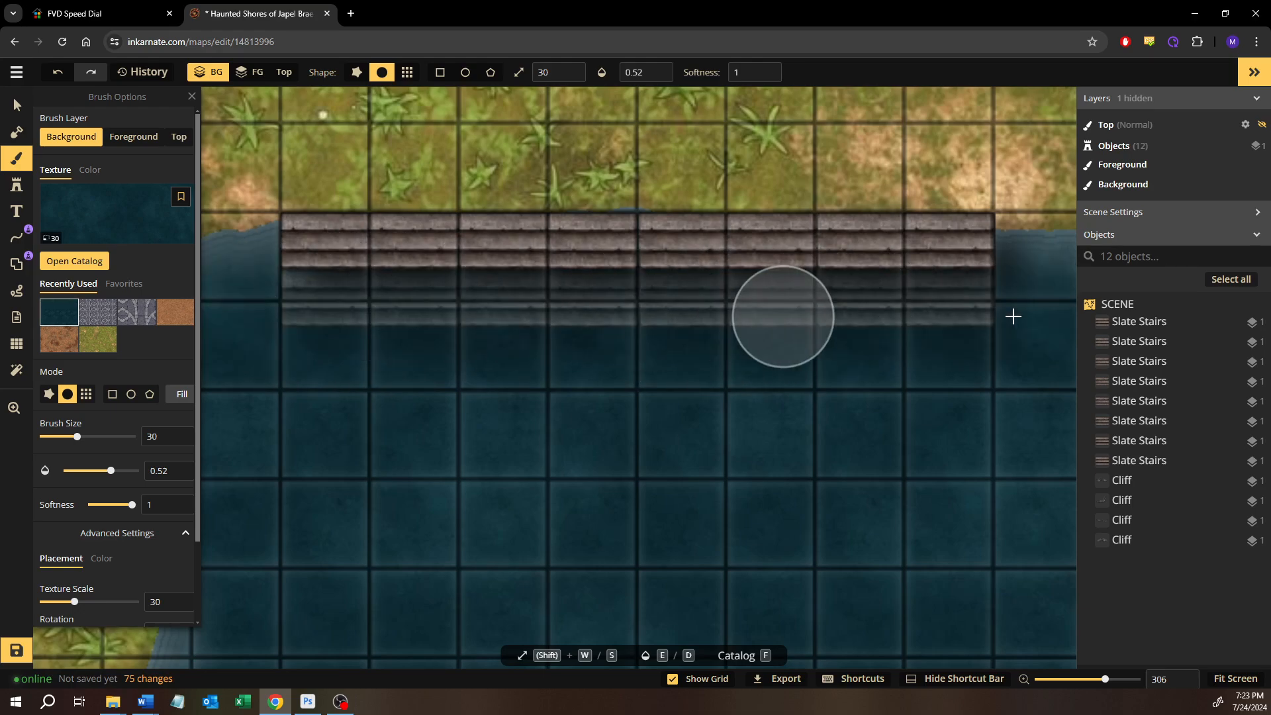
drag(1013, 338, 885, 339)
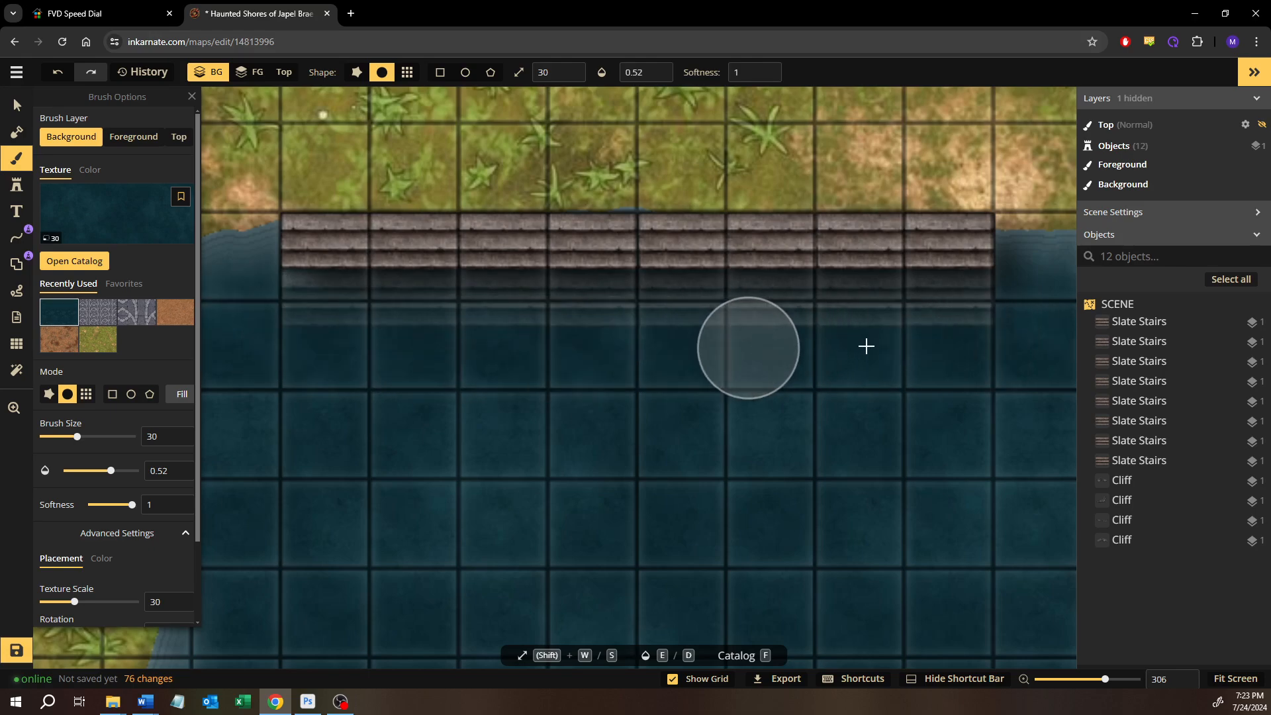
mouse_move(1031, 325)
mouse_down()
mouse_move(436, 365)
mouse_move(236, 338)
mouse_up()
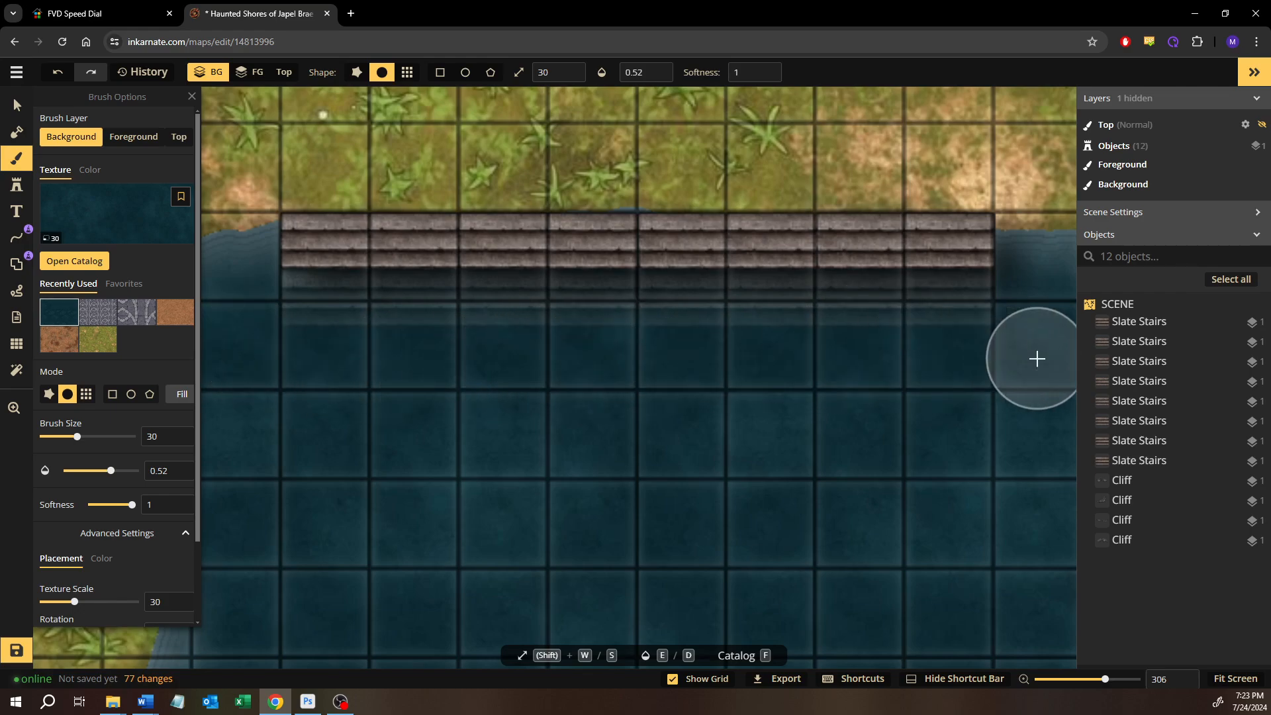
mouse_move(1037, 358)
mouse_down()
mouse_move(655, 383)
mouse_move(556, 319)
mouse_up()
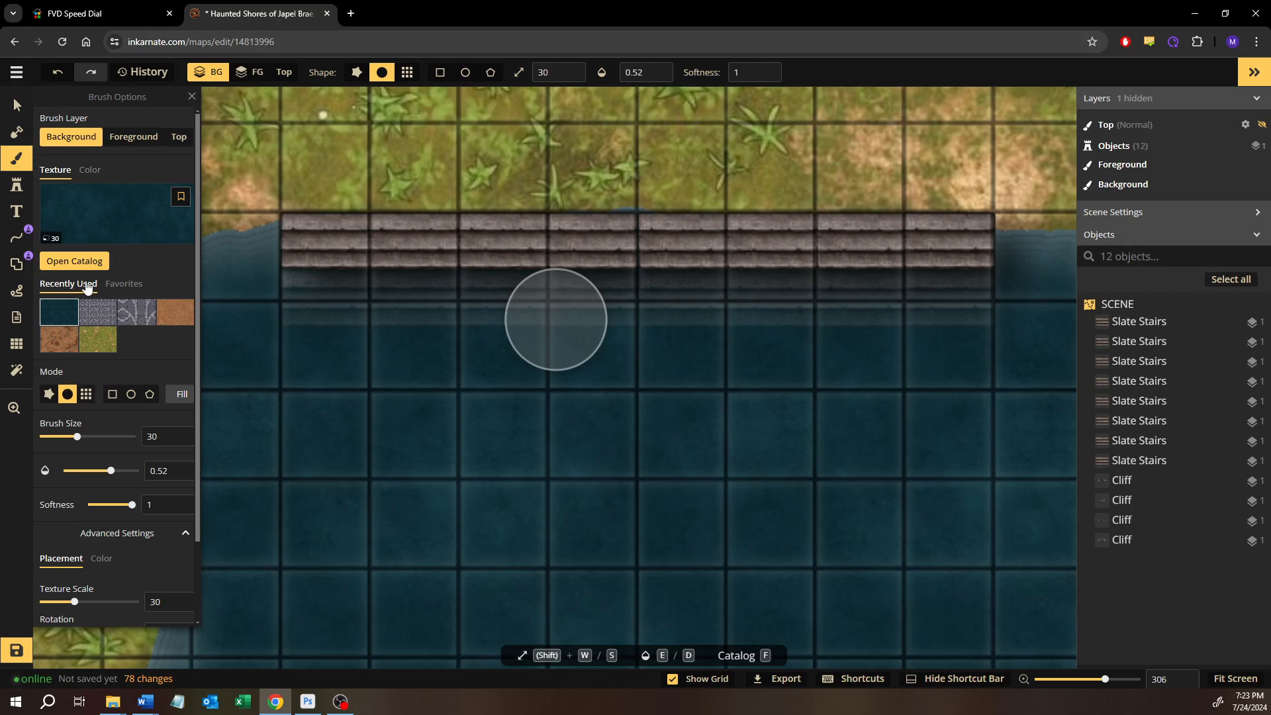
Search the stamp catalog for "railing" and examine the results, including the Brick Railings Stairs variants
click(74, 262)
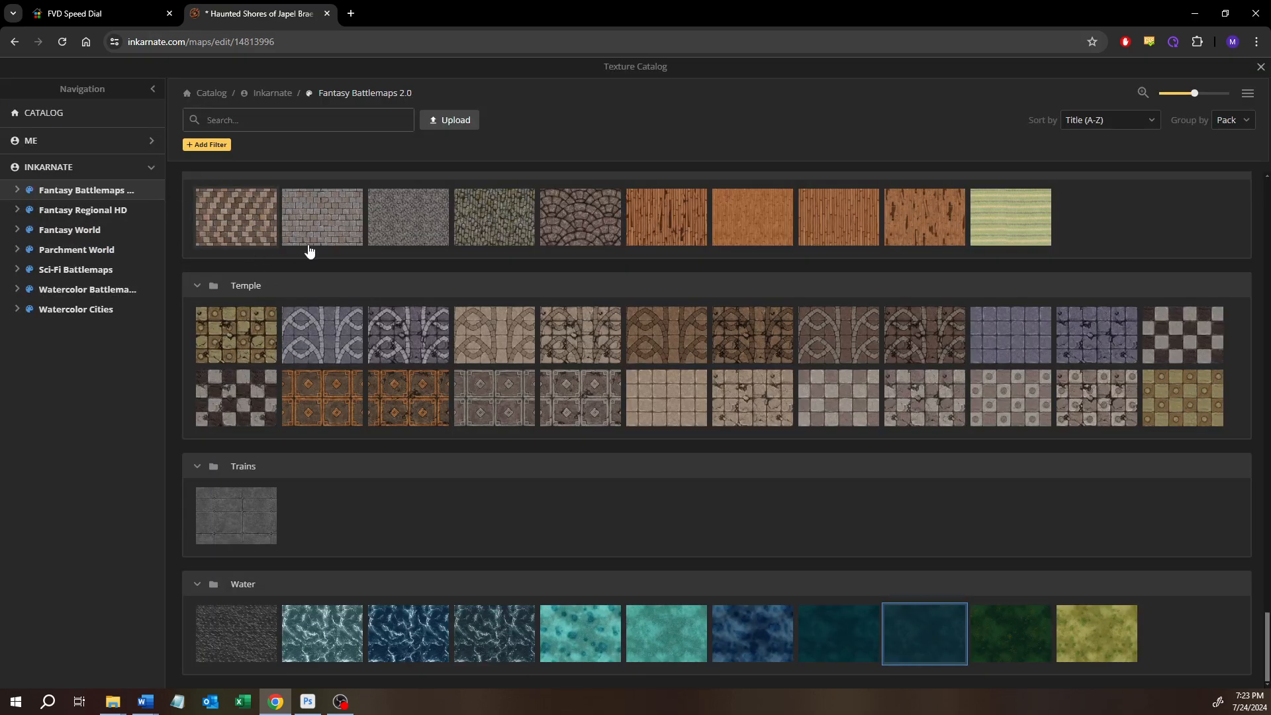
click(1260, 67)
click(17, 184)
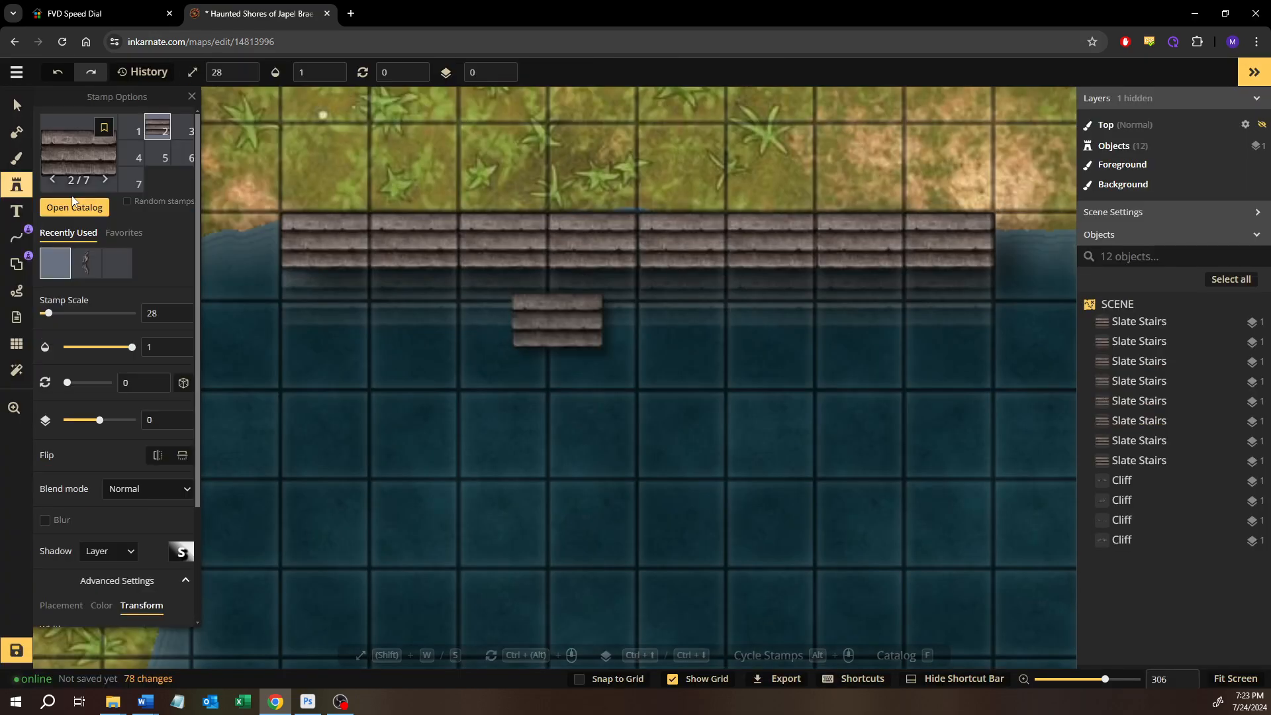
click(94, 209)
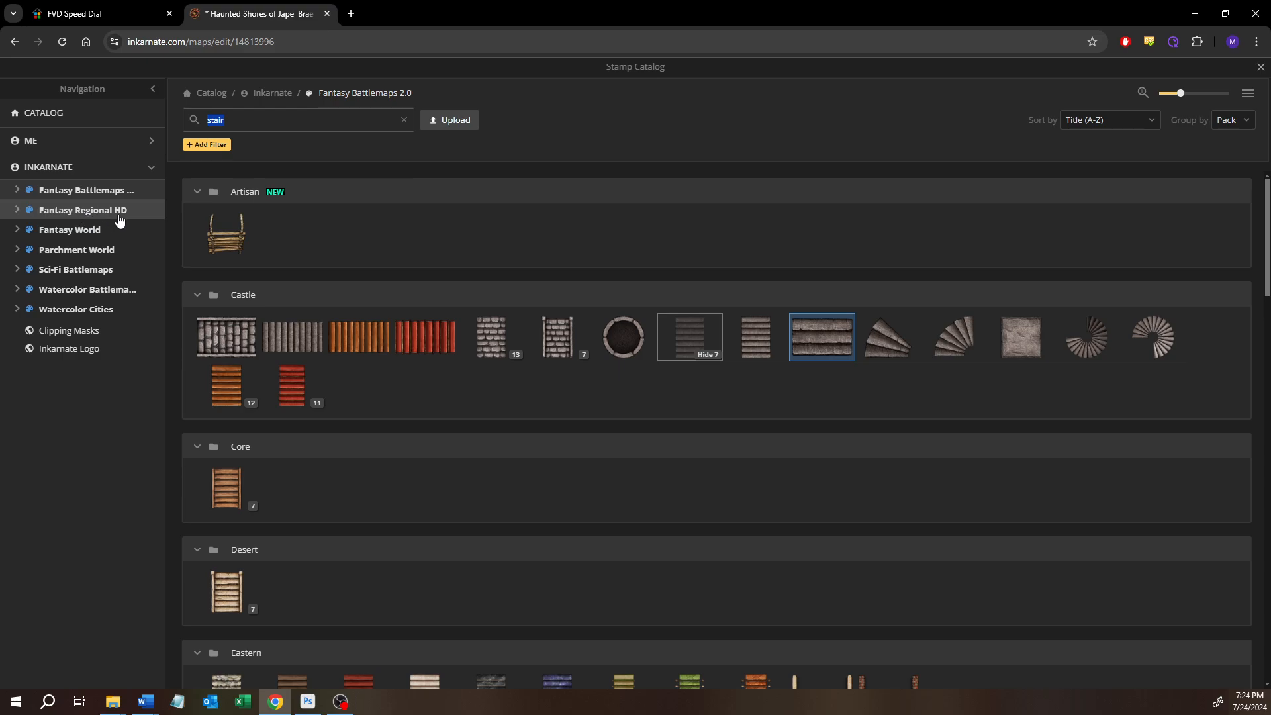
text(railing)
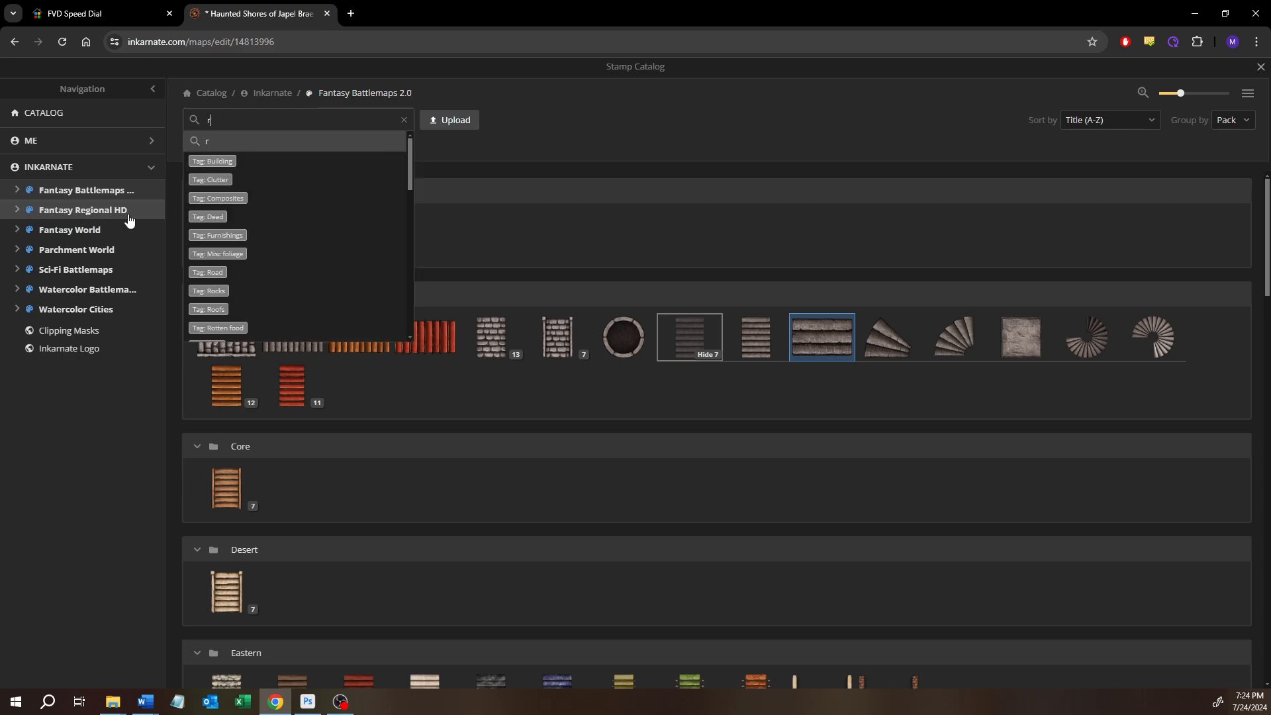
key(Return)
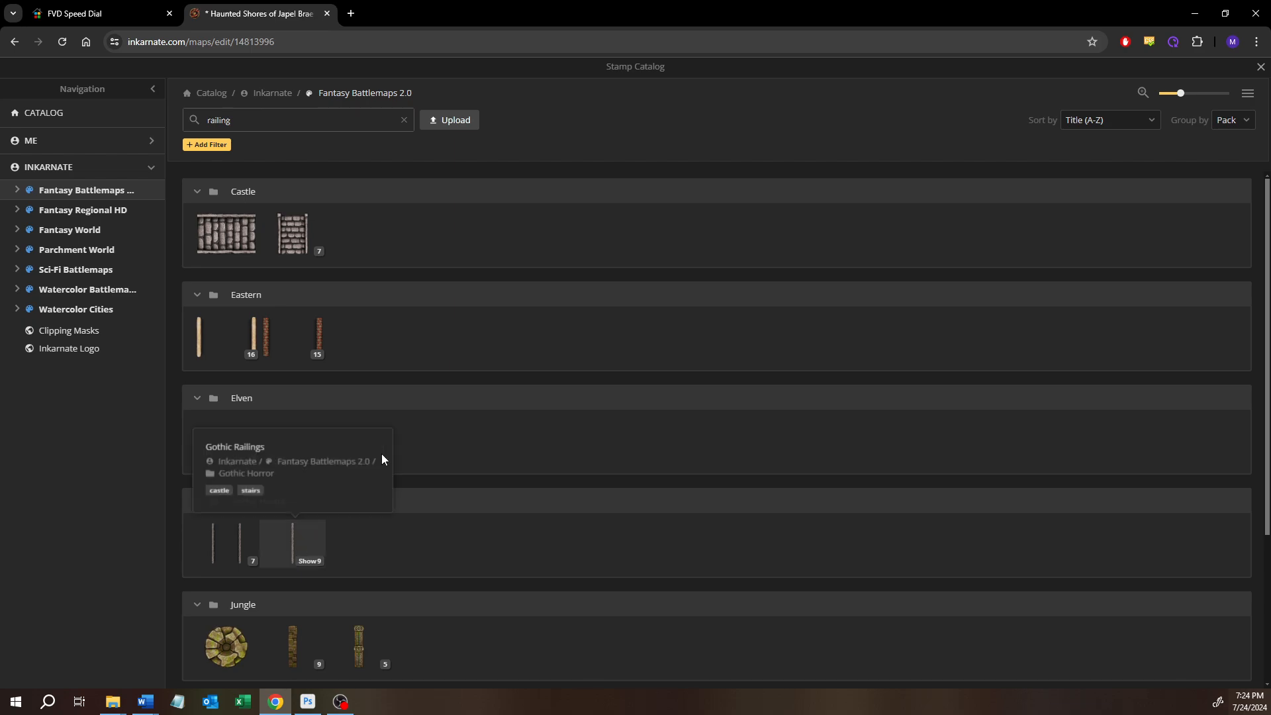
scroll(381, 458, down, 3)
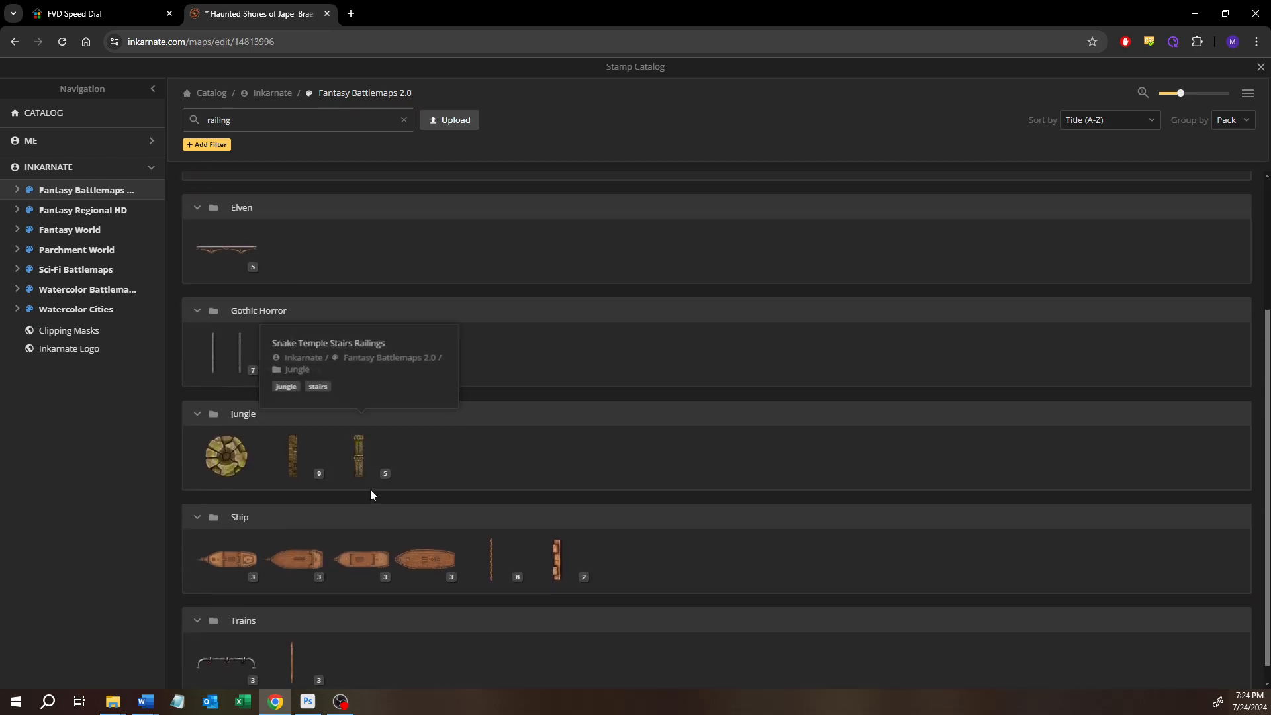
scroll(344, 397, up, 3)
mouse_move(295, 239)
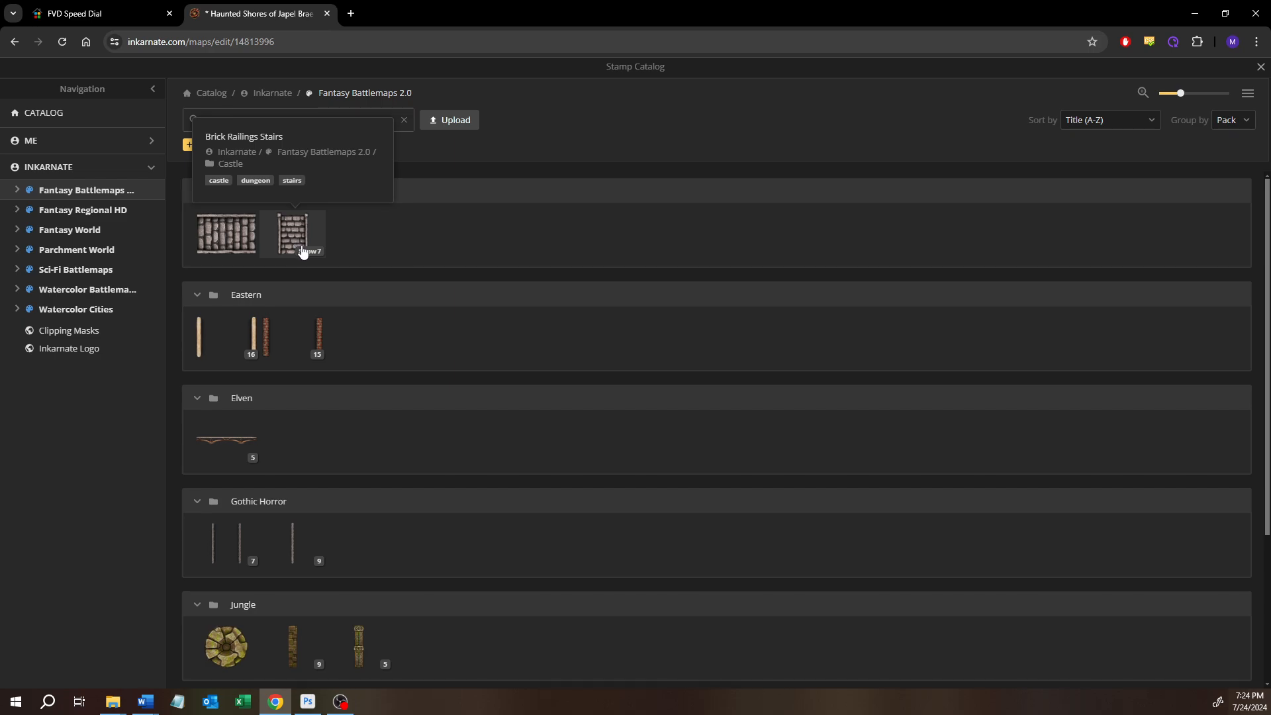
click(308, 252)
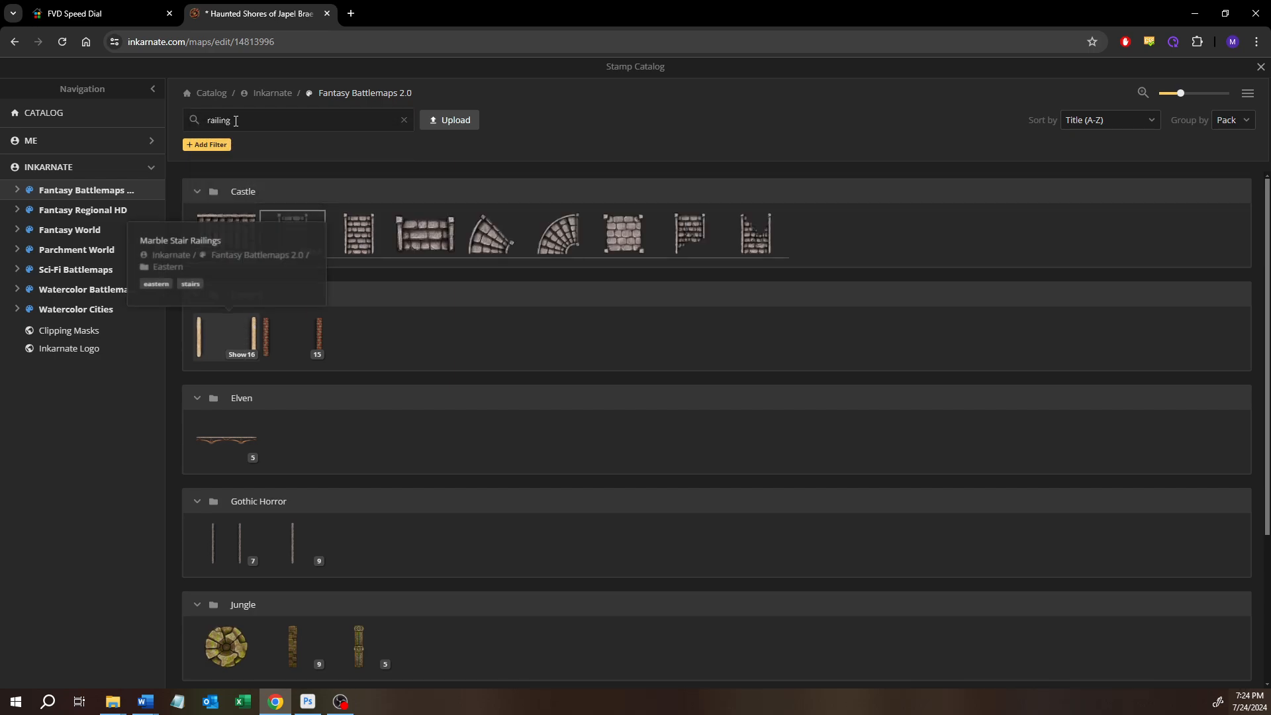
Broaden the stamp search to "rail" and look through the results for a suitable stair railing
click(237, 121)
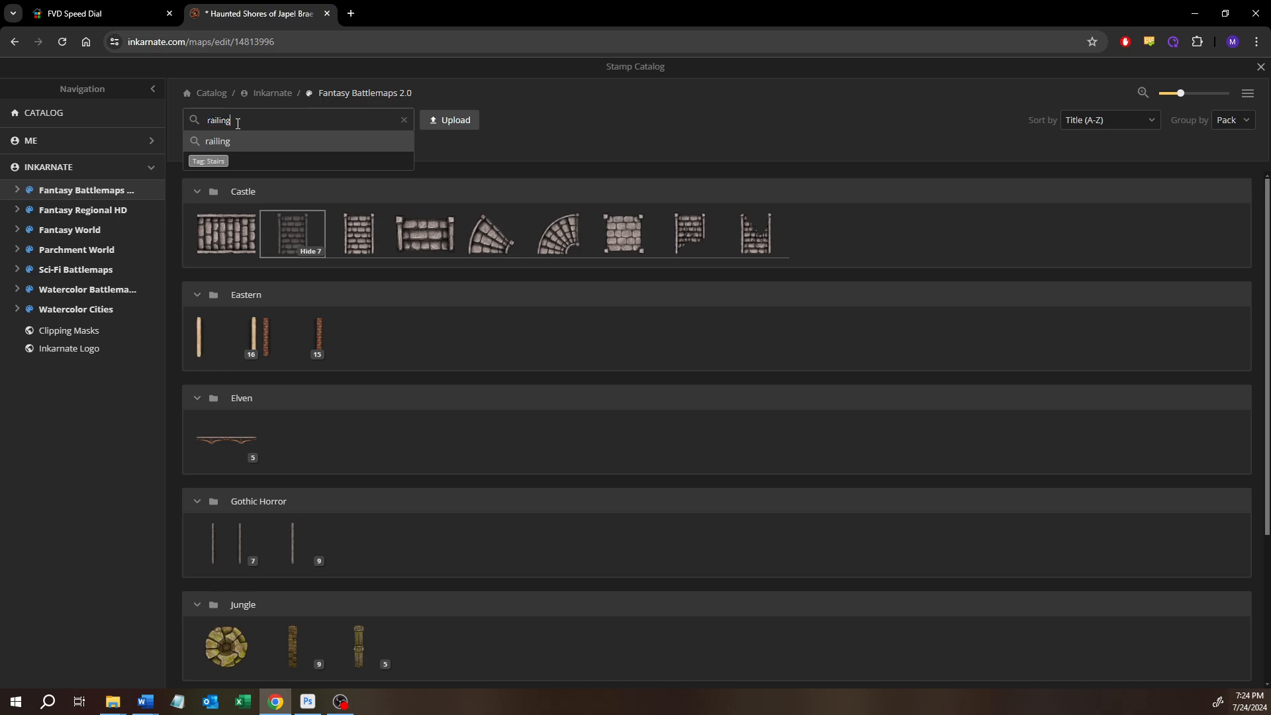
key(Return)
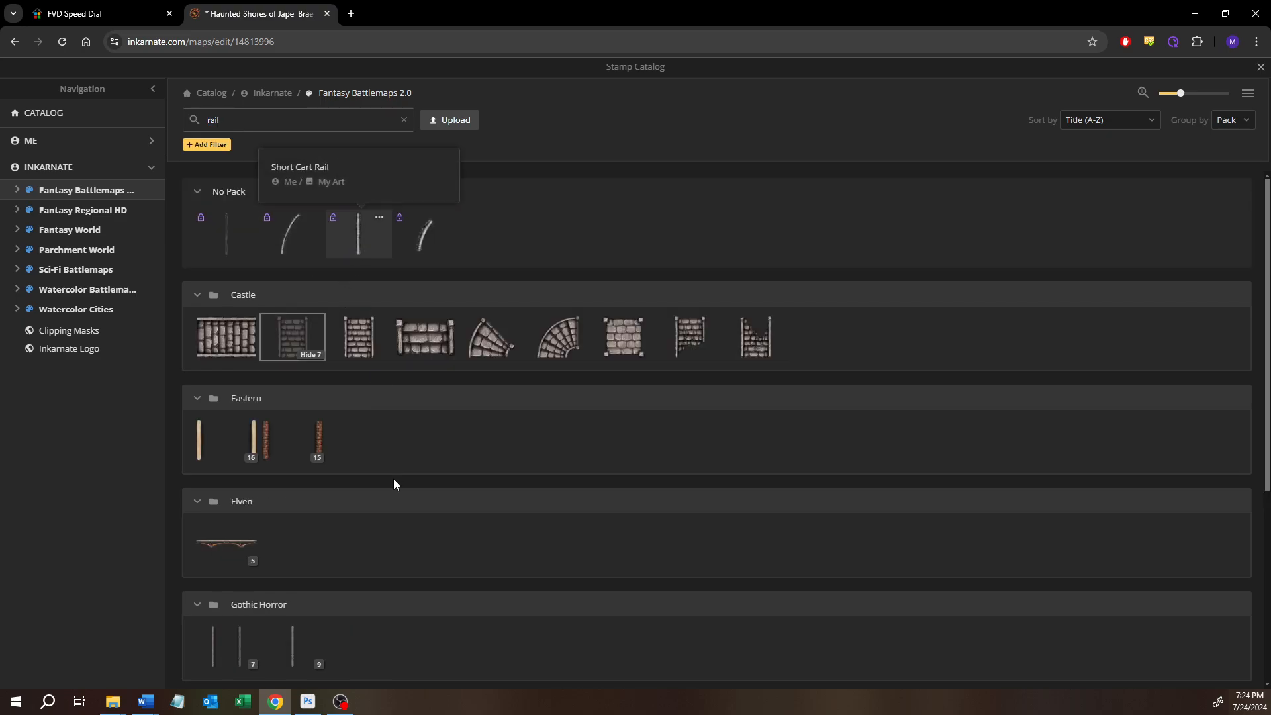
scroll(393, 490, down, 1)
scroll(392, 490, down, 1)
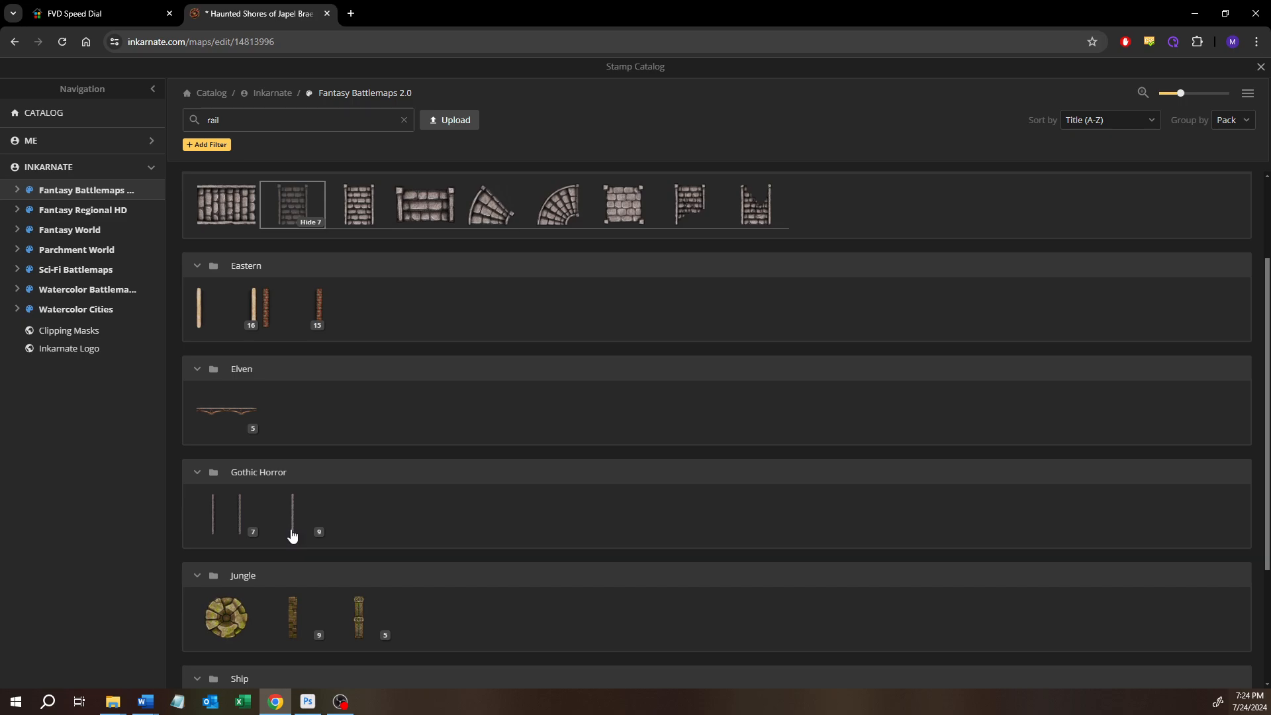
mouse_move(293, 536)
scroll(503, 588, down, 3)
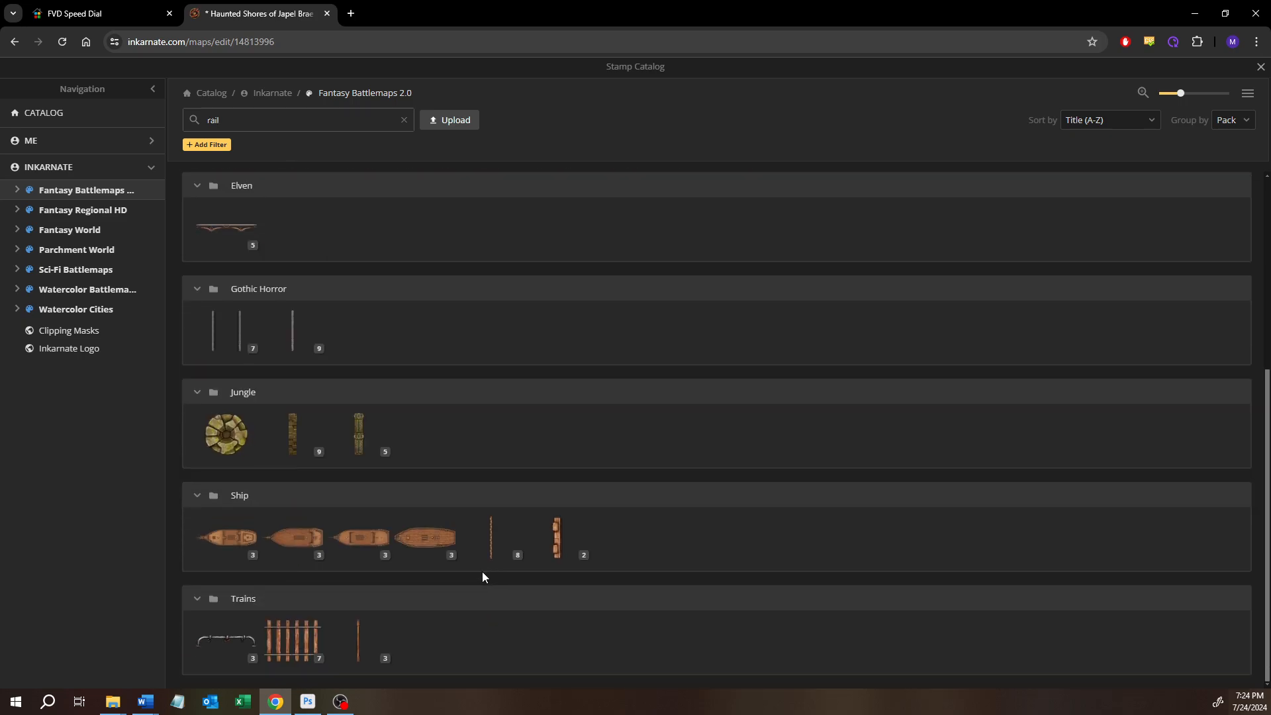
scroll(491, 611, up, 5)
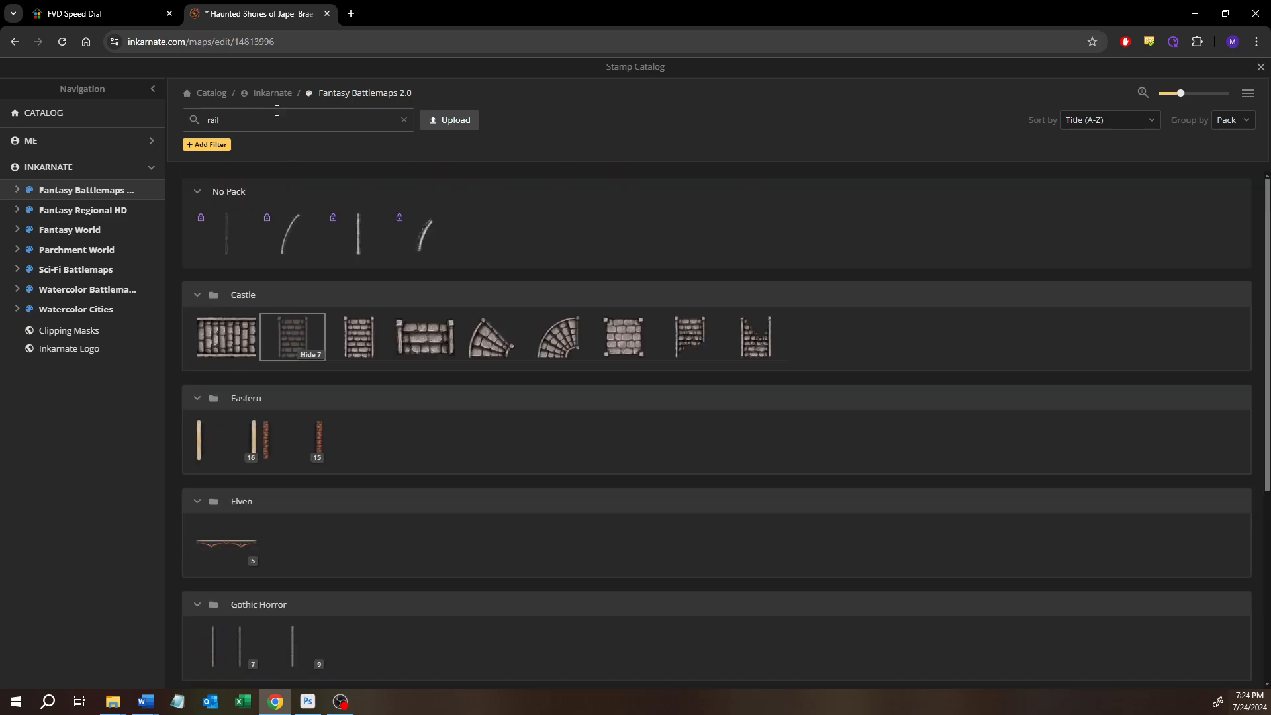
click(1259, 68)
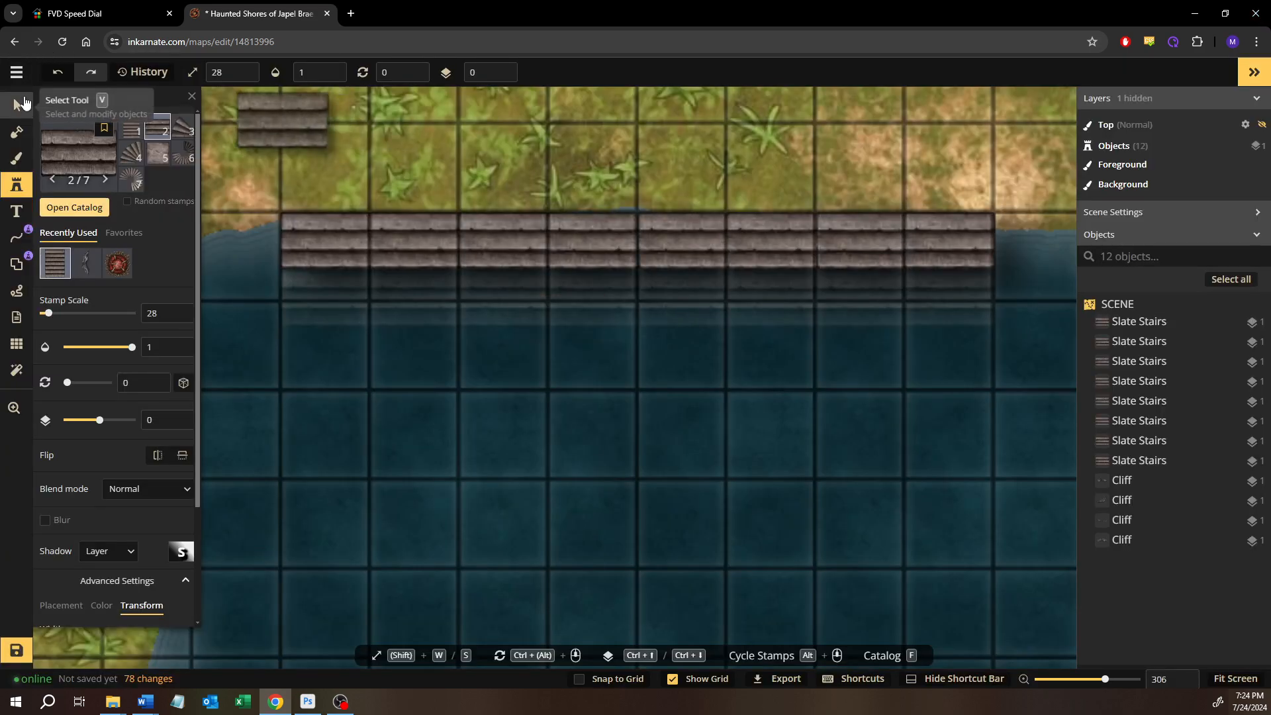
Search the stamp catalog for "slate" and "stone", and pick the Stone Wall stamp from the Core pack
click(67, 209)
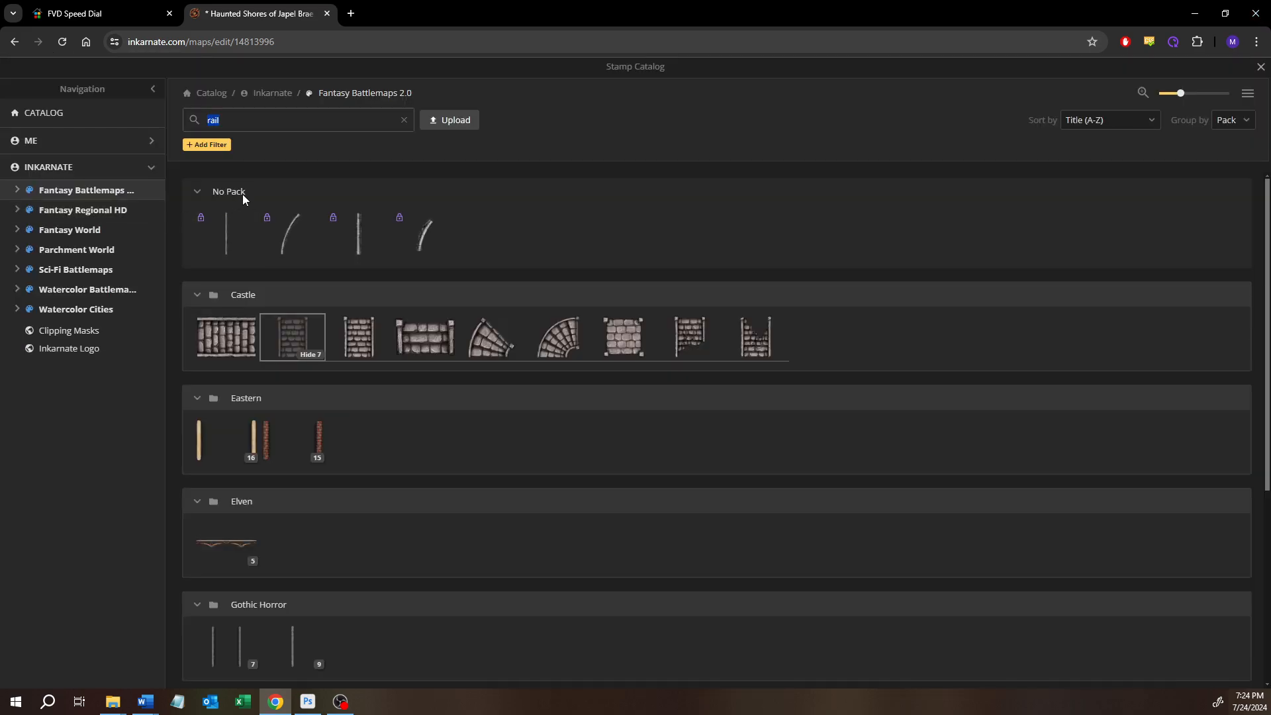
text(slate)
key(Return)
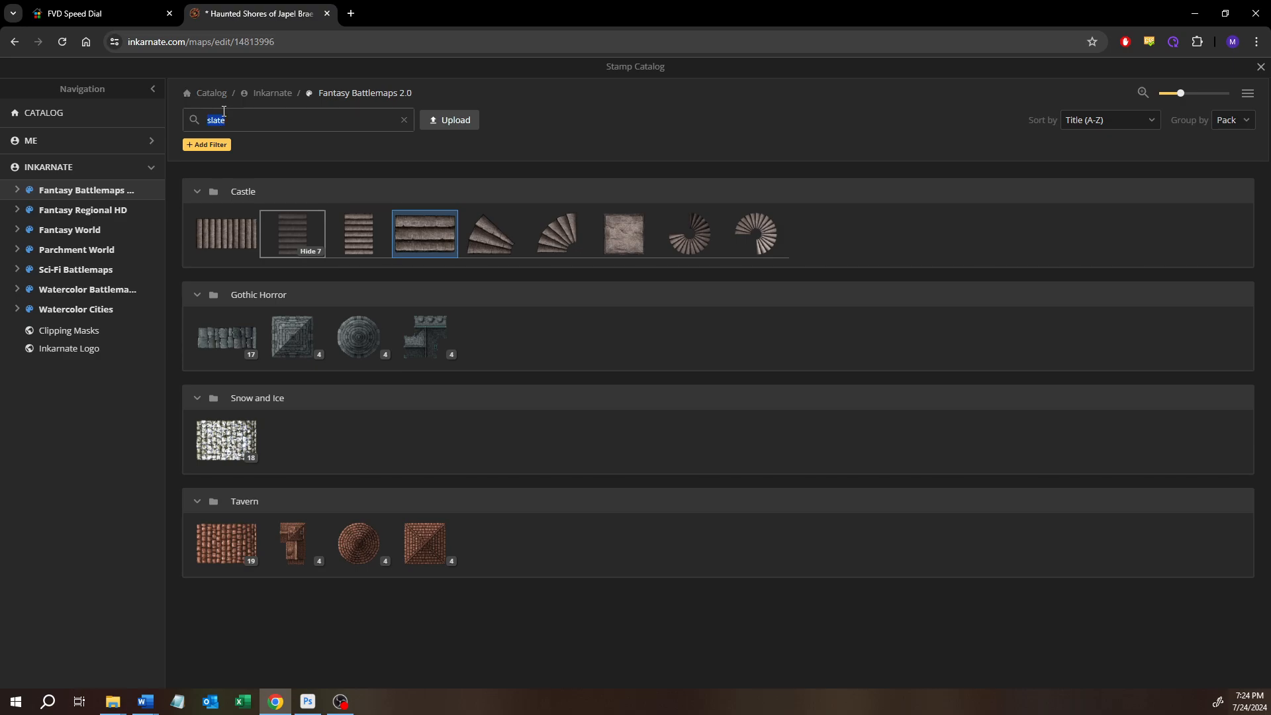
text(stone)
key(Return)
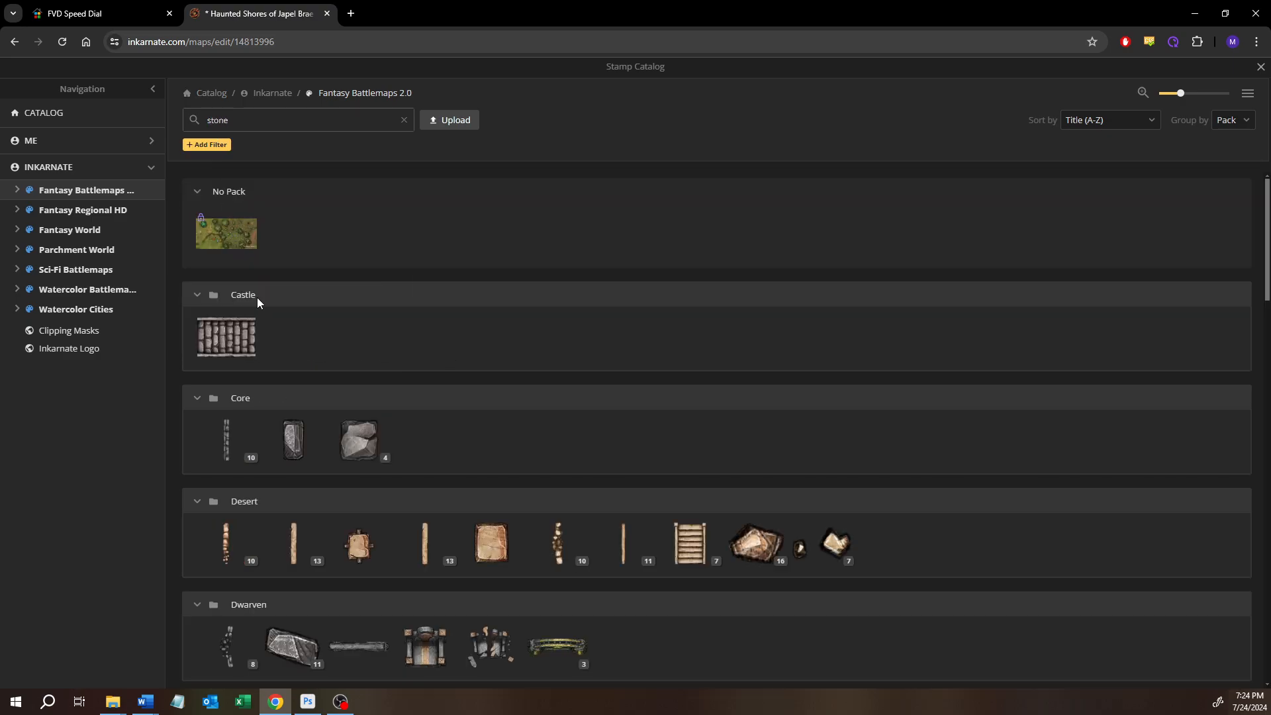
click(230, 442)
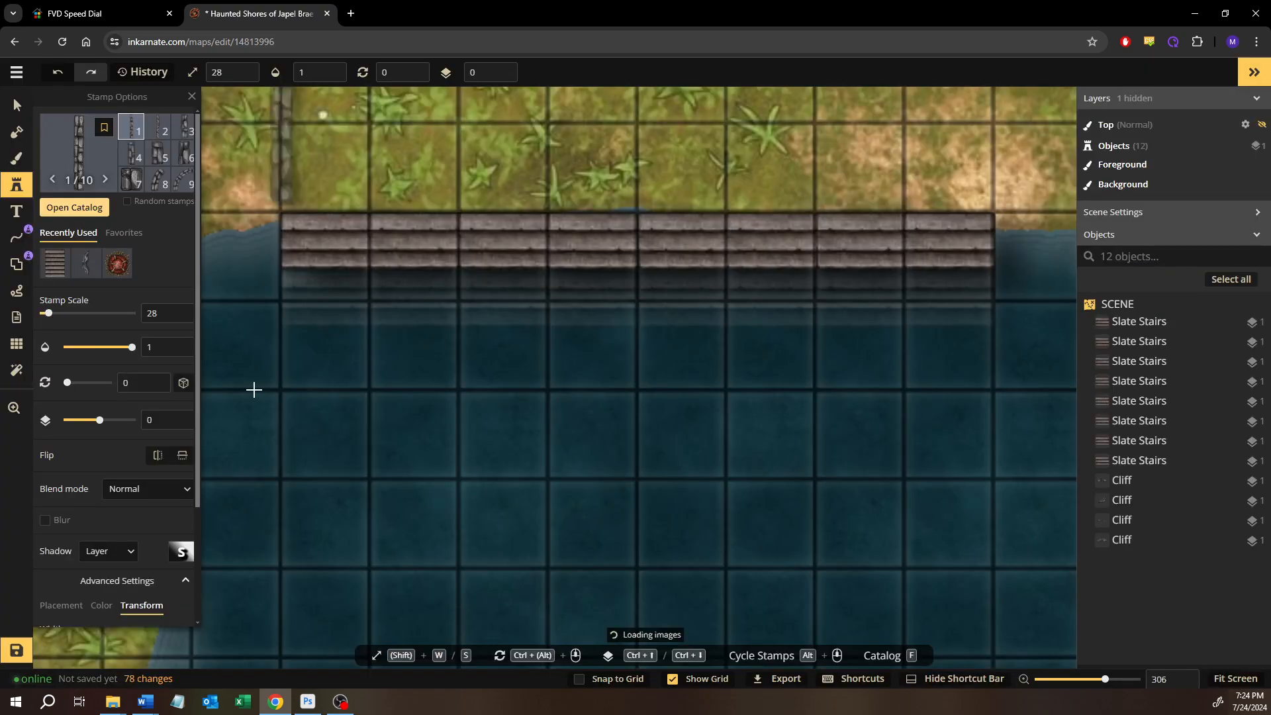
Place a Stone Wall at scale 20 along the west end of the slate stairs and put it on layer 1
scroll(268, 289, up, 5)
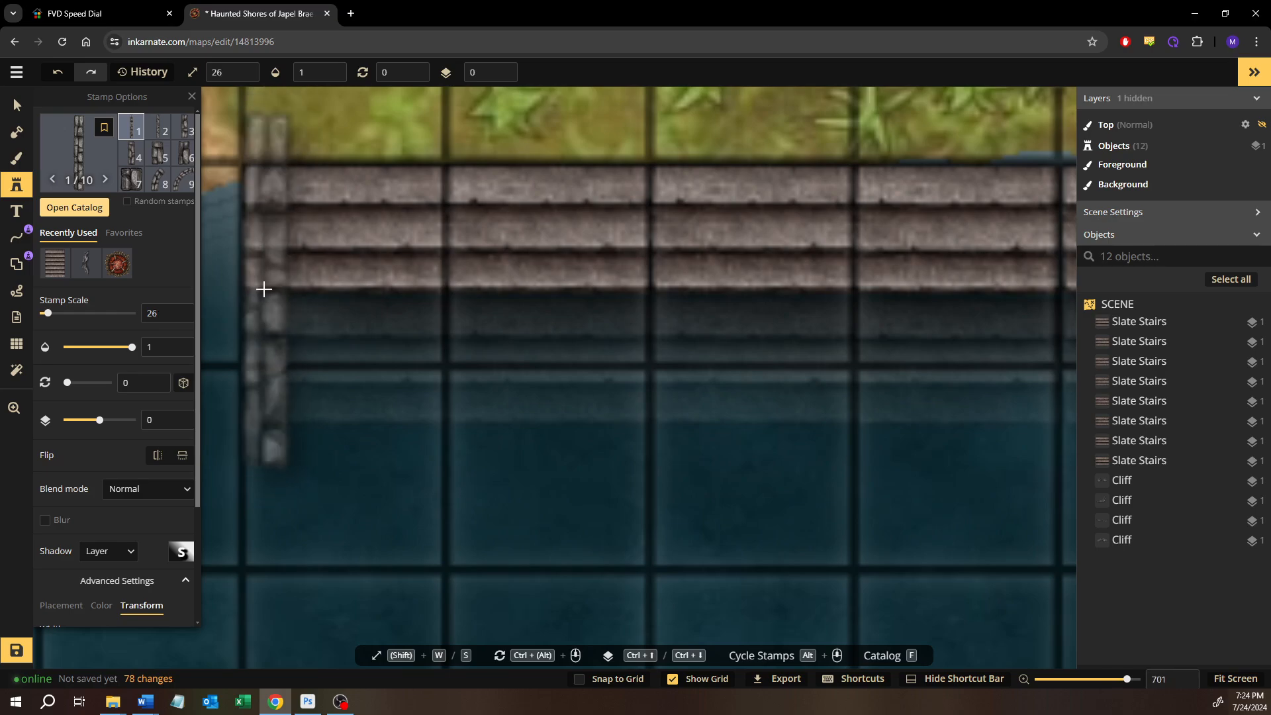
drag(268, 289, 356, 321)
key(s)
key(s)
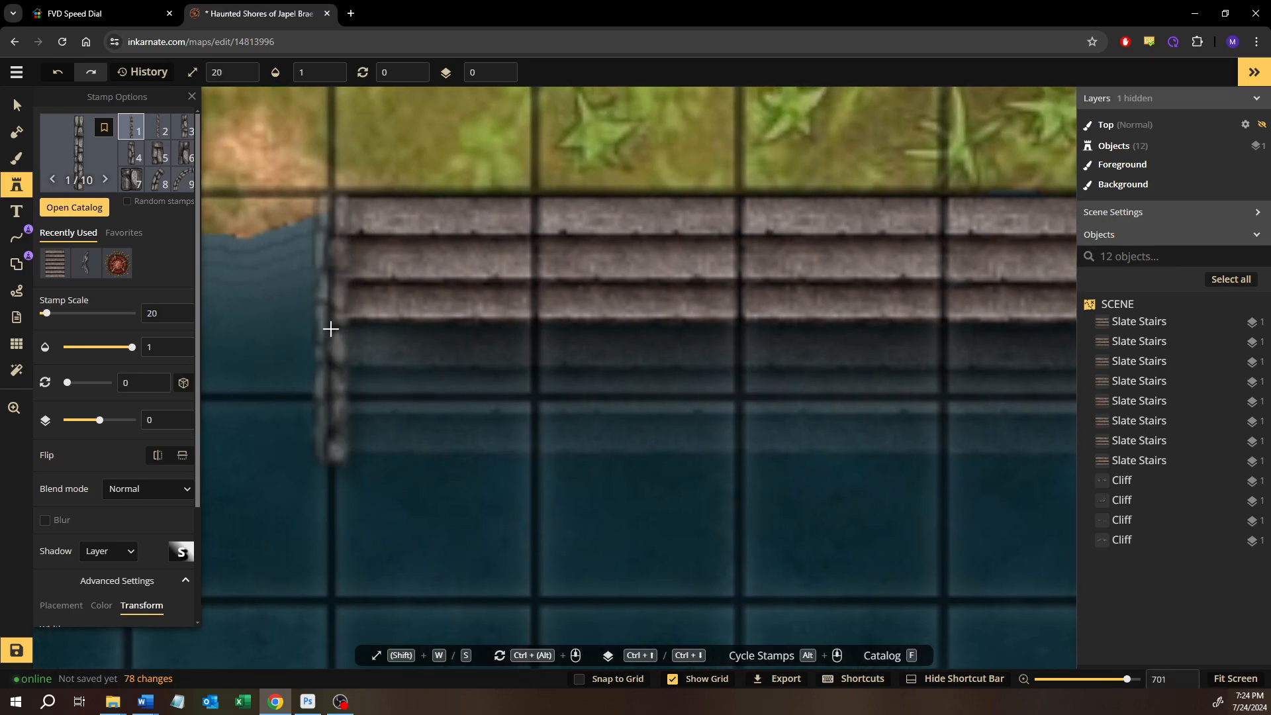
click(331, 329)
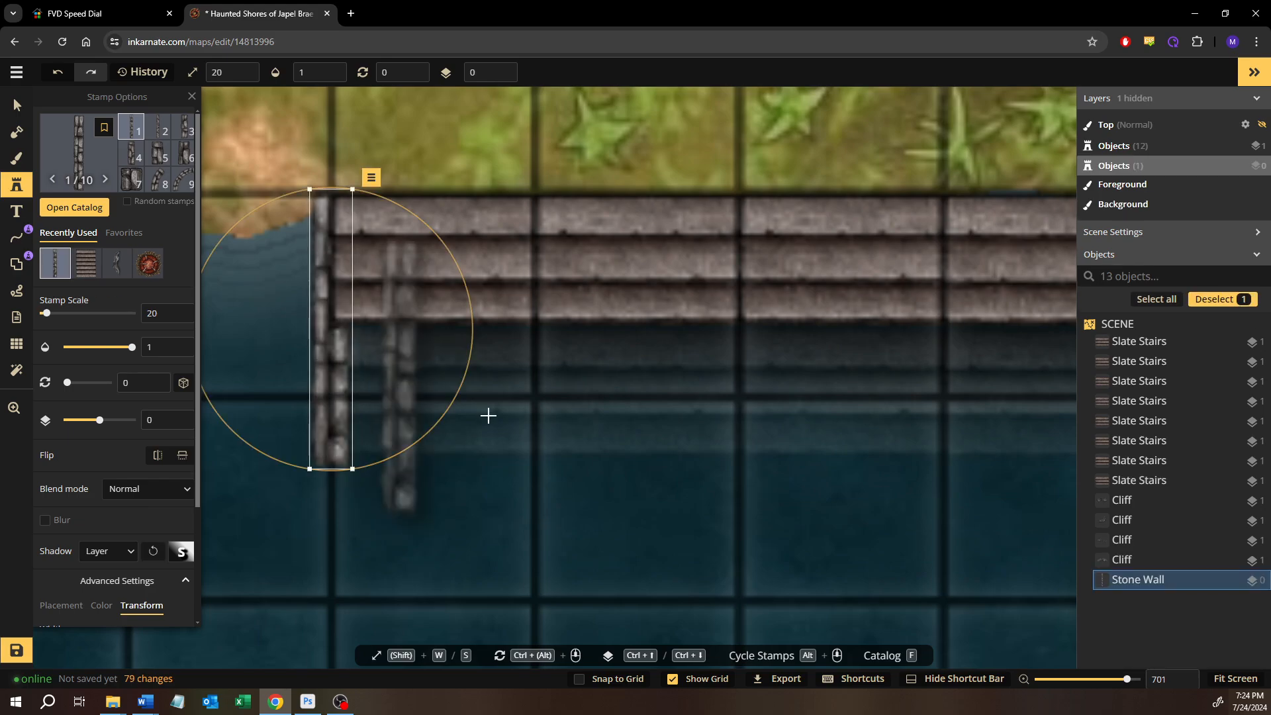
key(ctrl+Up)
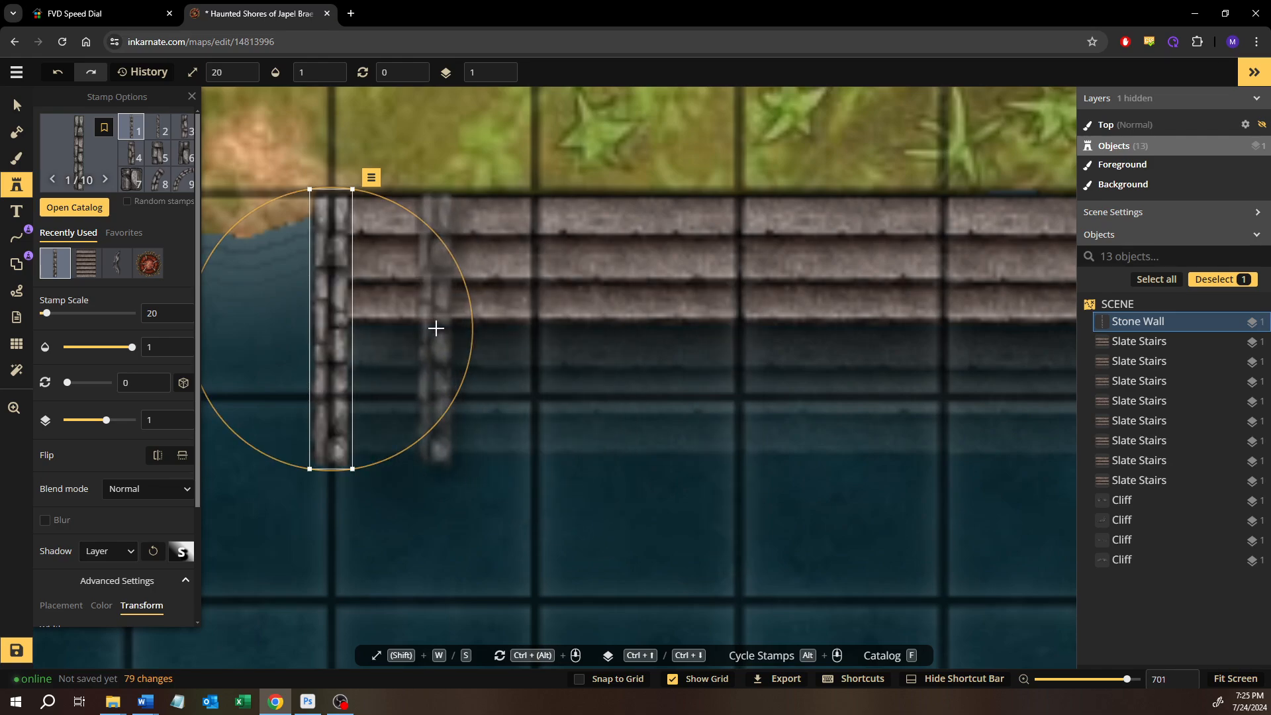
Nudge the western Stone Wall slightly north so it extends just past the top edge of the stairs
key(Up)
key(Up)
key(Up)
key(Up)
key(Up)
key(Up)
key(Up)
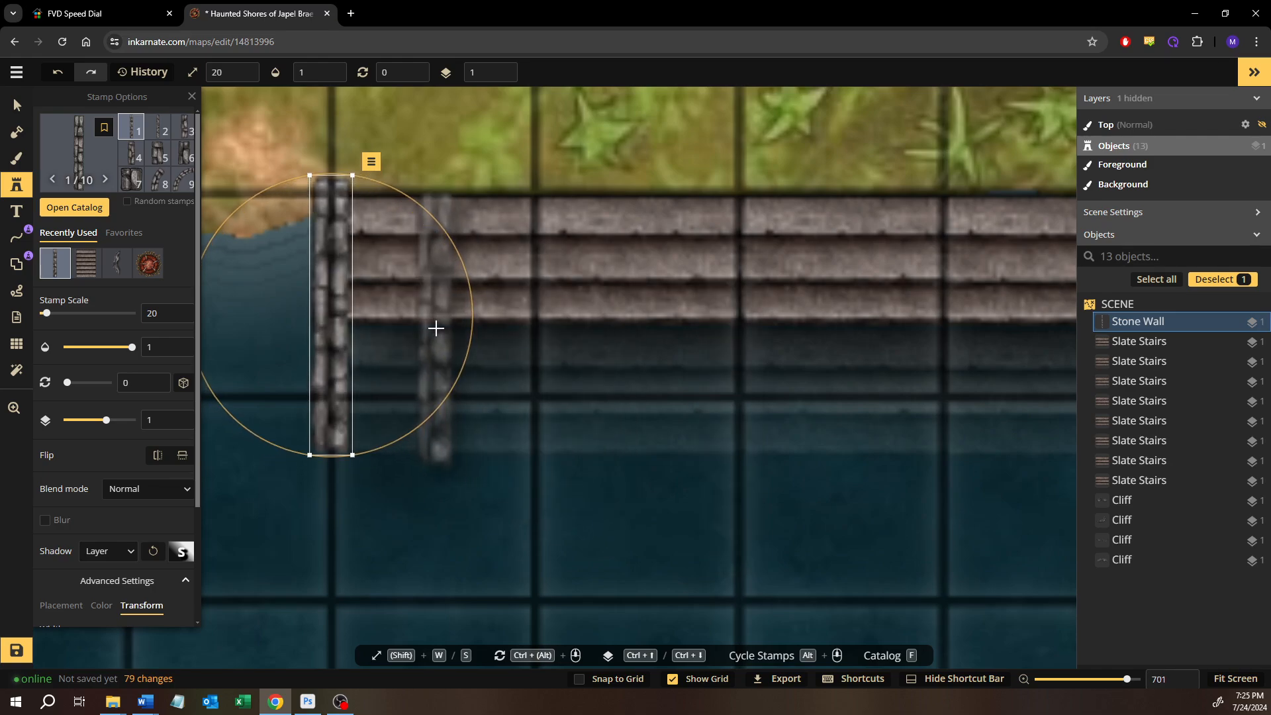
key(Up)
Place a second Stone Wall at scale 20 on layer 1 along the east end of the slate stairs
drag(680, 330, 346, 334)
scroll(809, 385, down, 3)
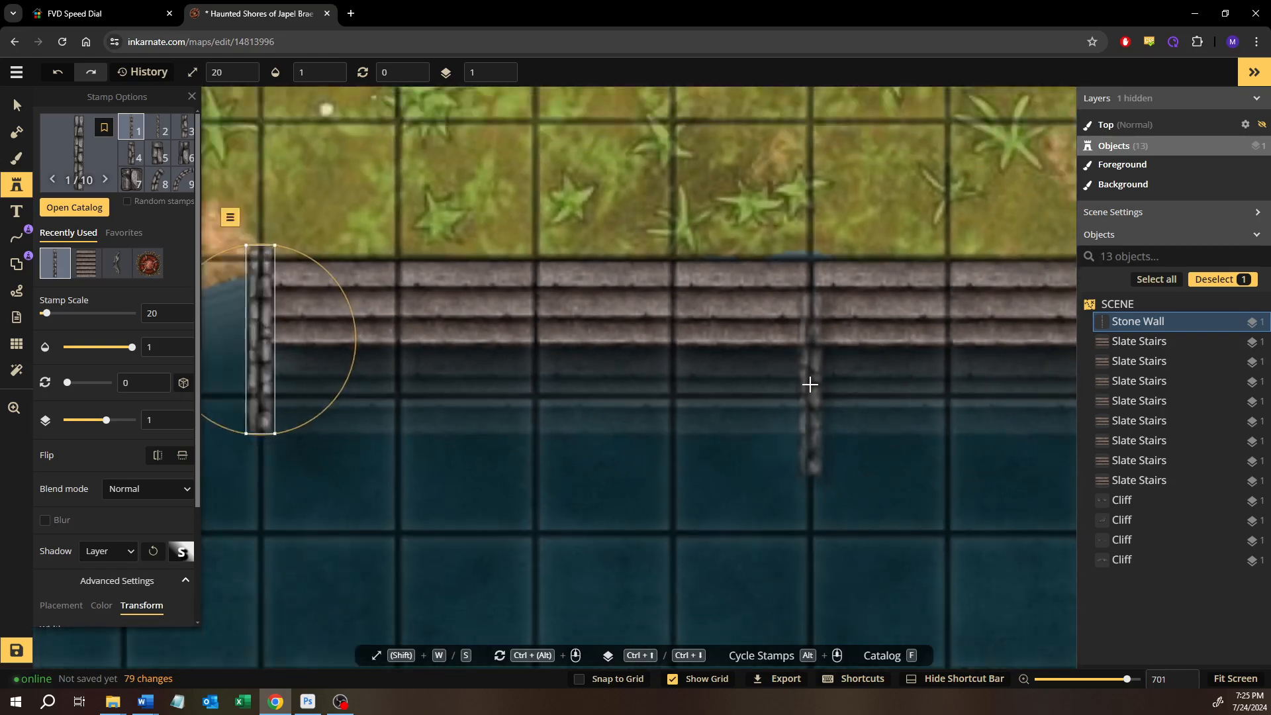
drag(885, 338, 540, 350)
drag(818, 355, 871, 363)
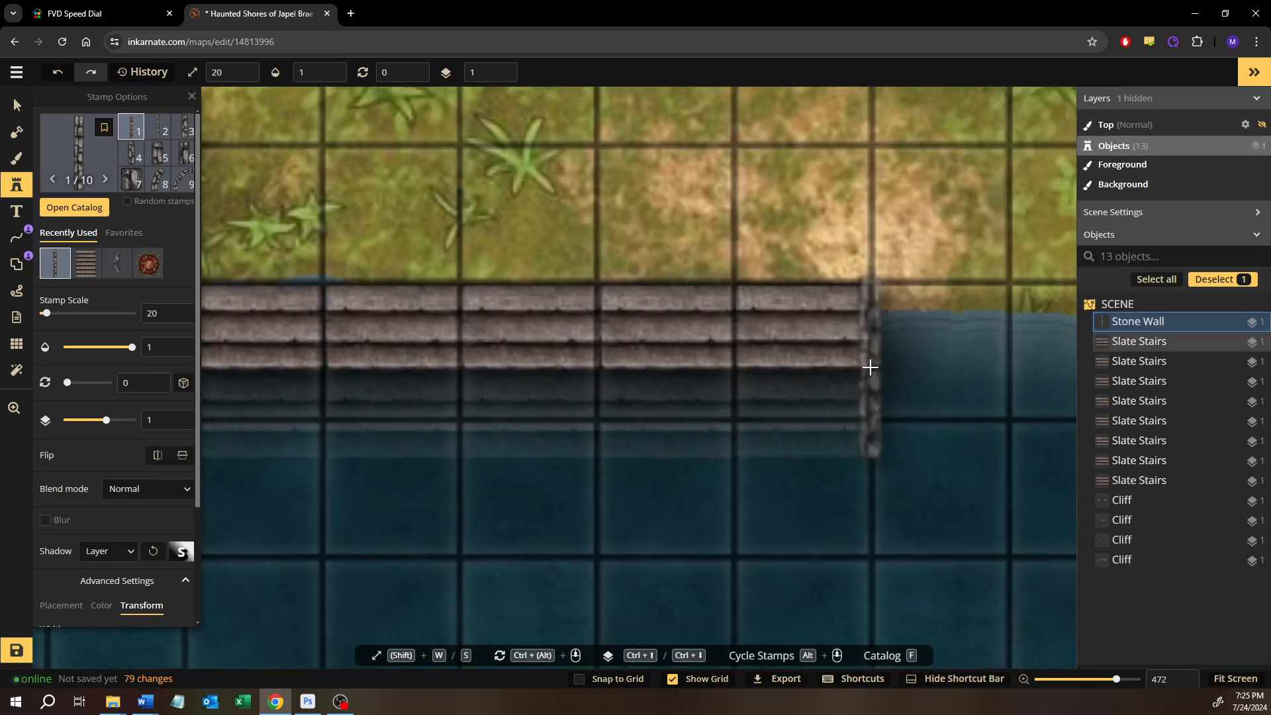
click(869, 366)
Inspect the slate stairs and the Stone Walls at both ends, up close and across the whole bay
scroll(652, 372, down, 3)
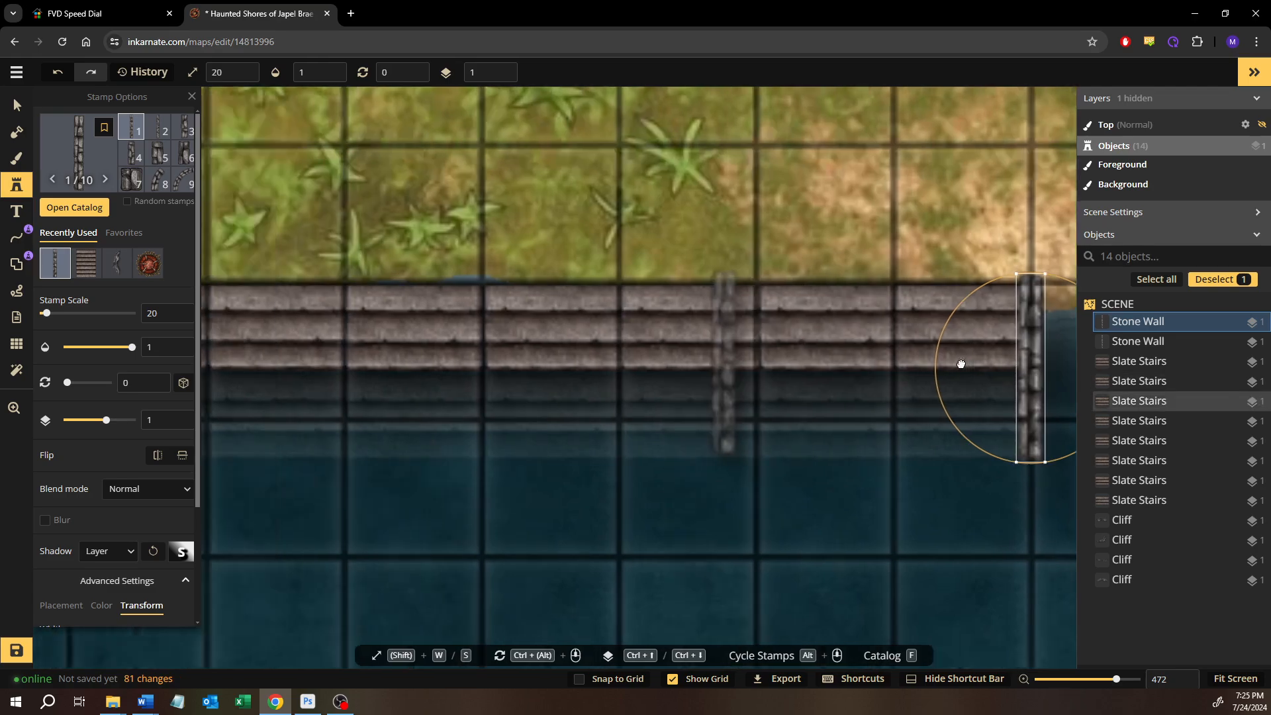
scroll(469, 407, up, 5)
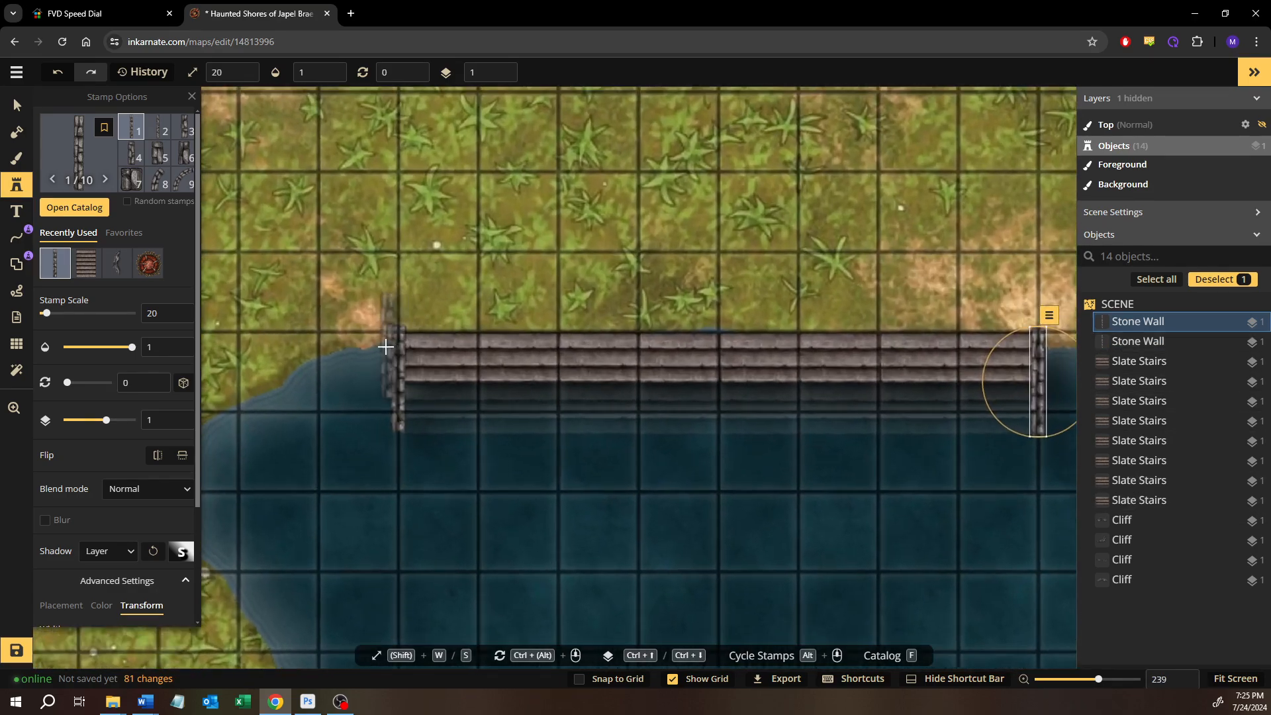
scroll(563, 357, down, 5)
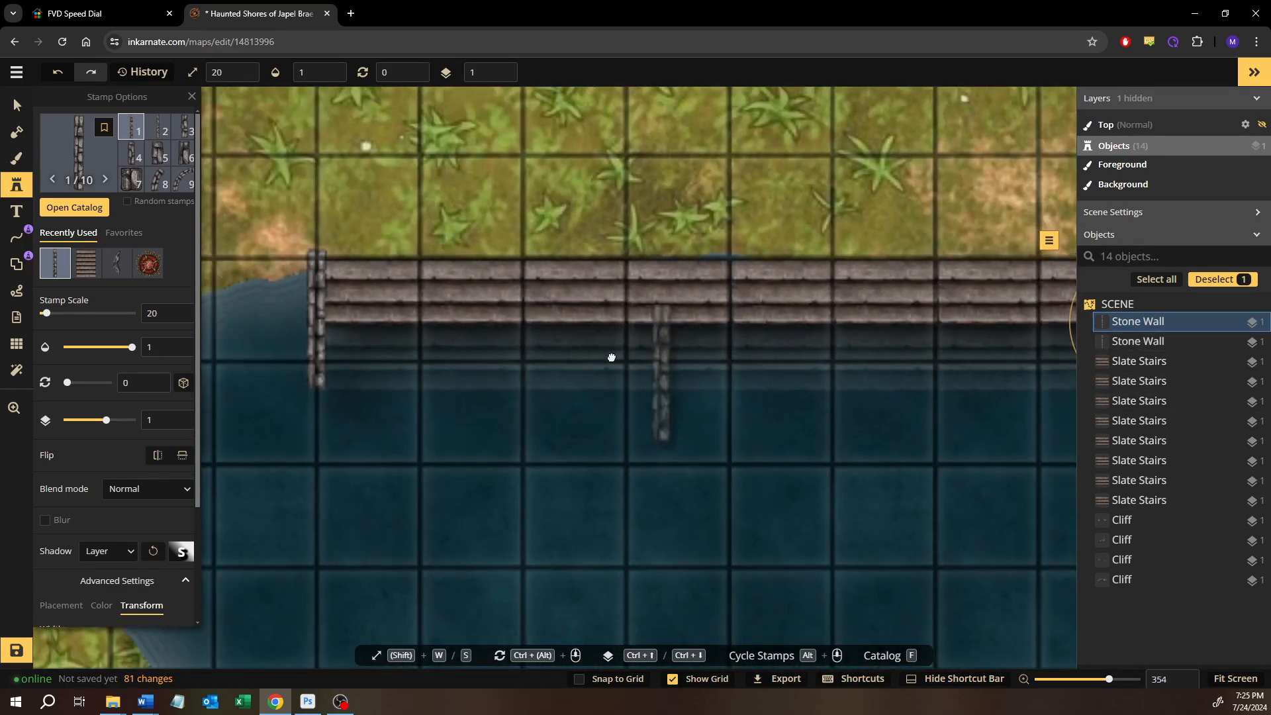
drag(611, 358, 499, 332)
scroll(499, 331, down, 1)
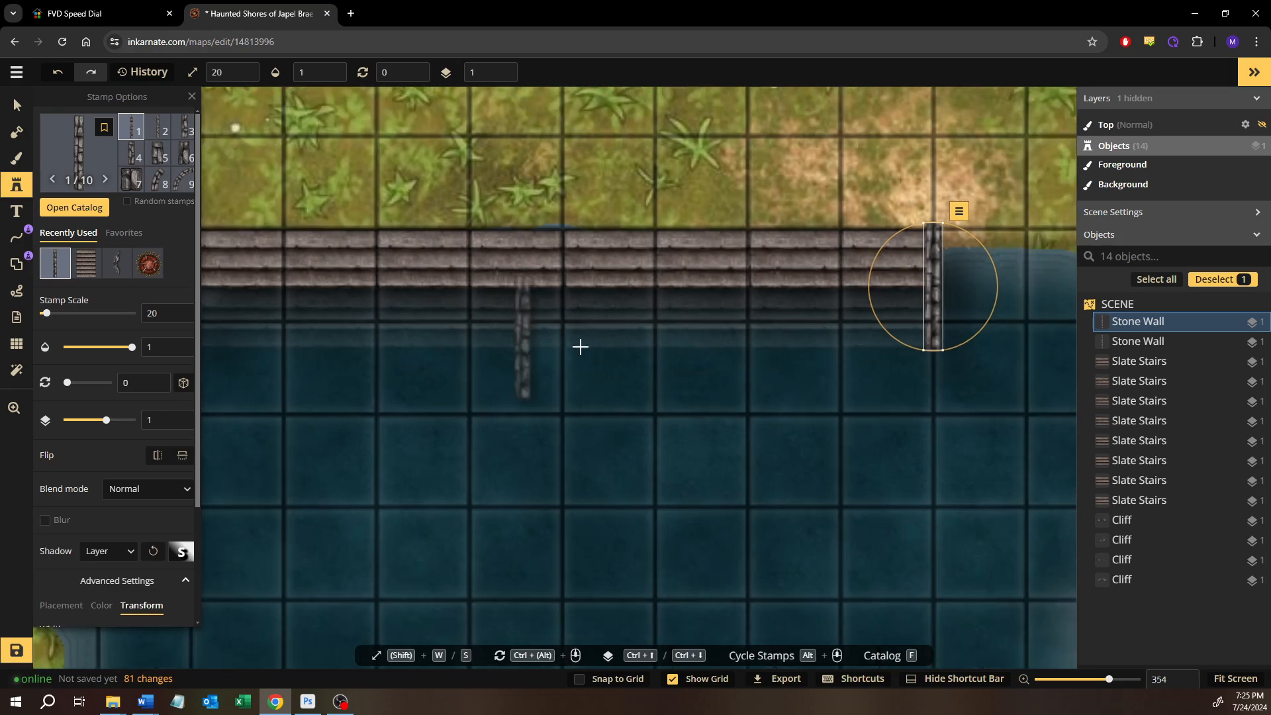
drag(589, 348, 695, 363)
scroll(523, 339, up, 3)
scroll(396, 318, up, 2)
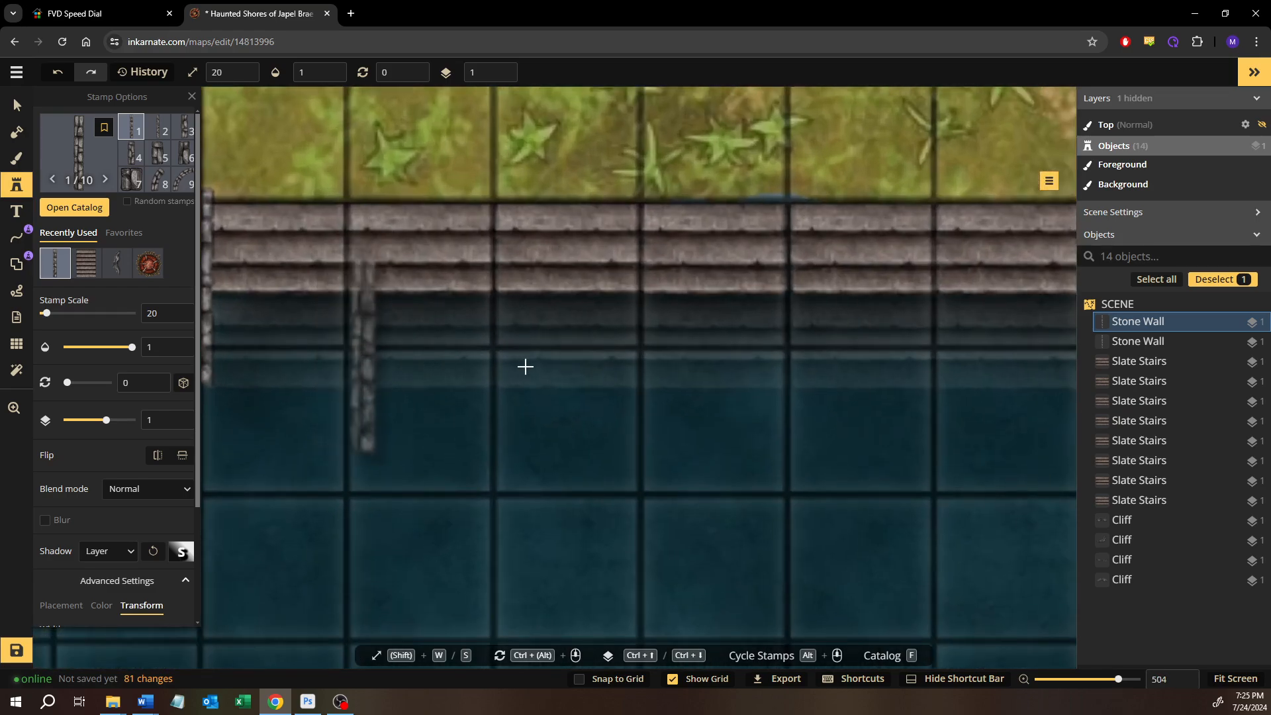
scroll(638, 369, down, 8)
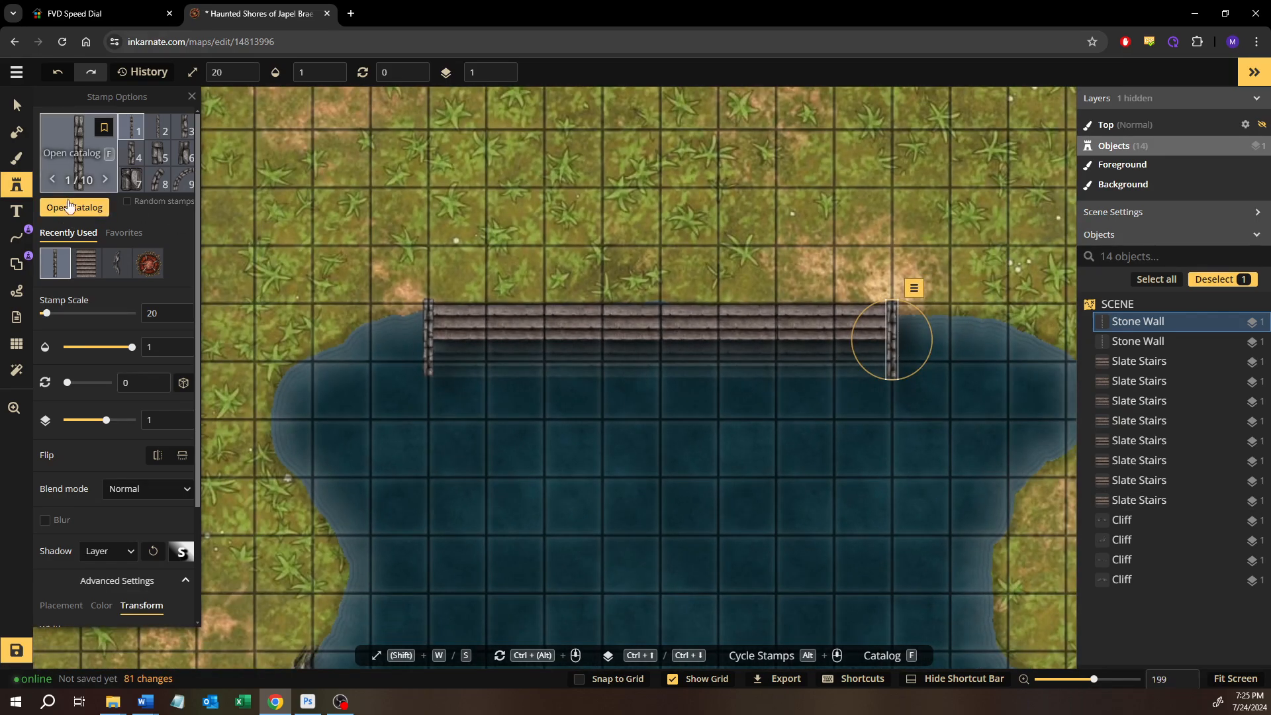
Find the Boat stamp by searching for "boat" and place it at scale 20 in the water near the stairs' west end
click(76, 168)
text(boat)
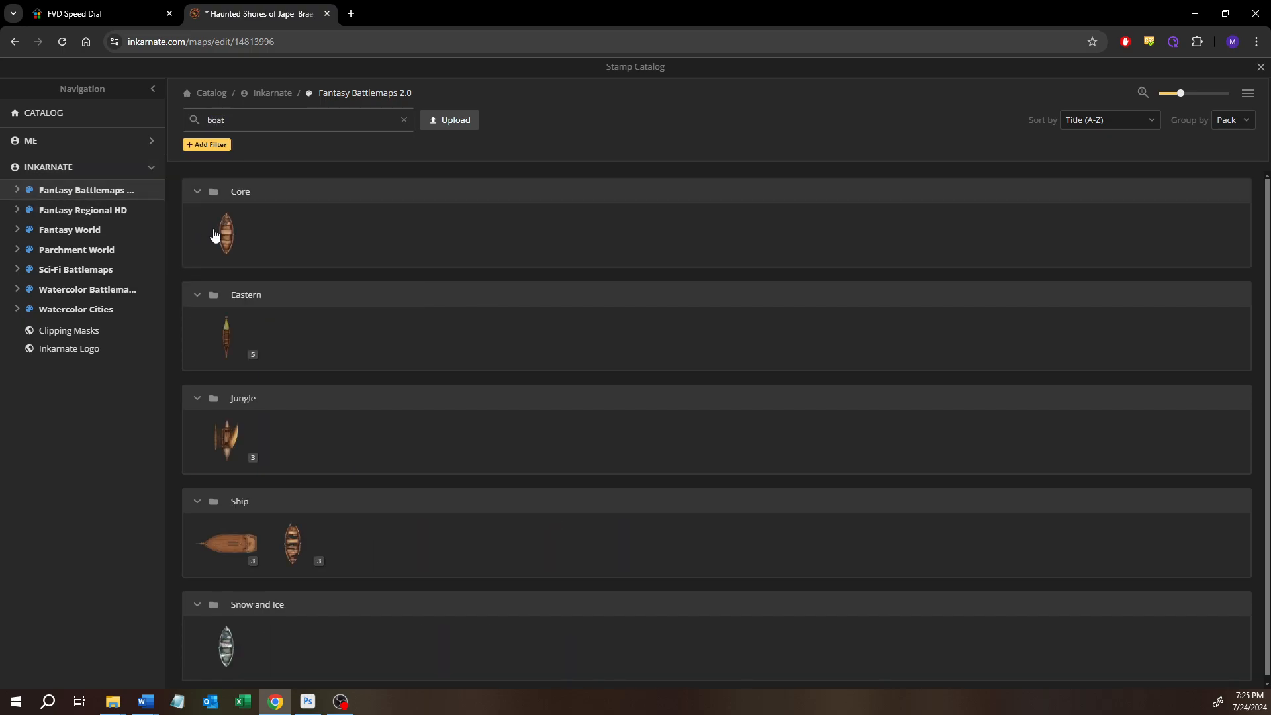
click(213, 234)
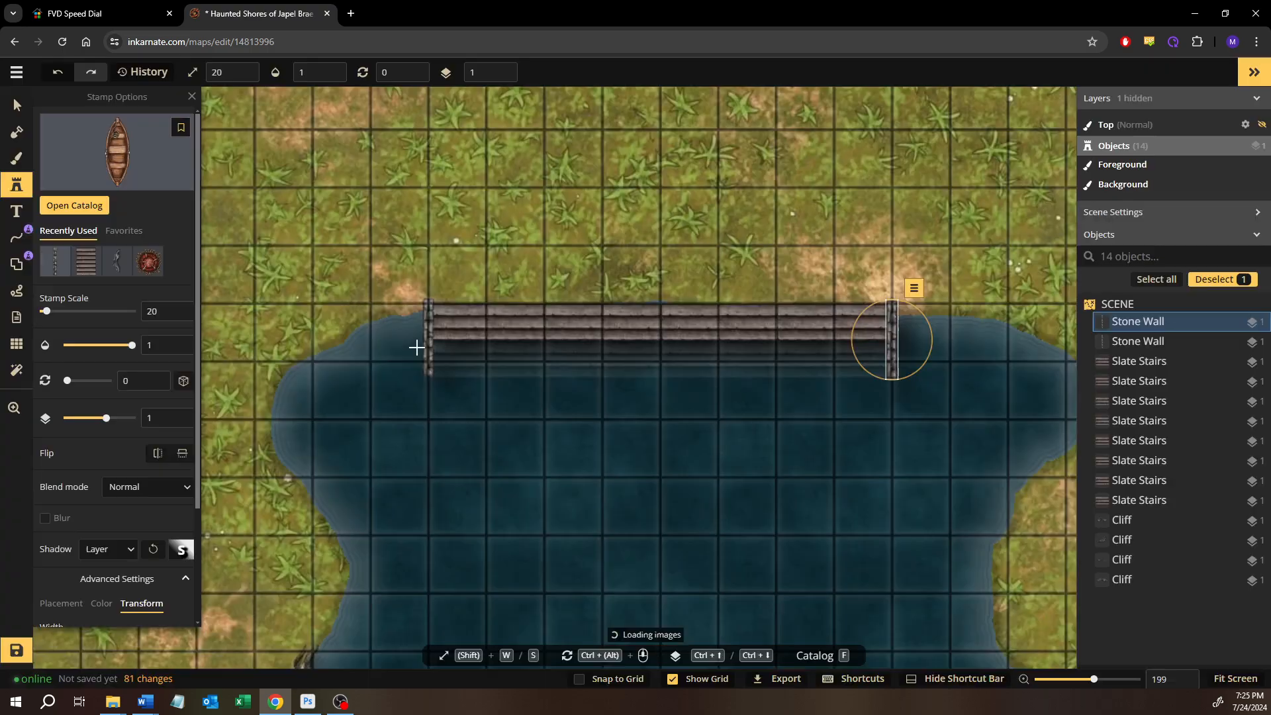
scroll(470, 423, up, 4)
click(484, 401)
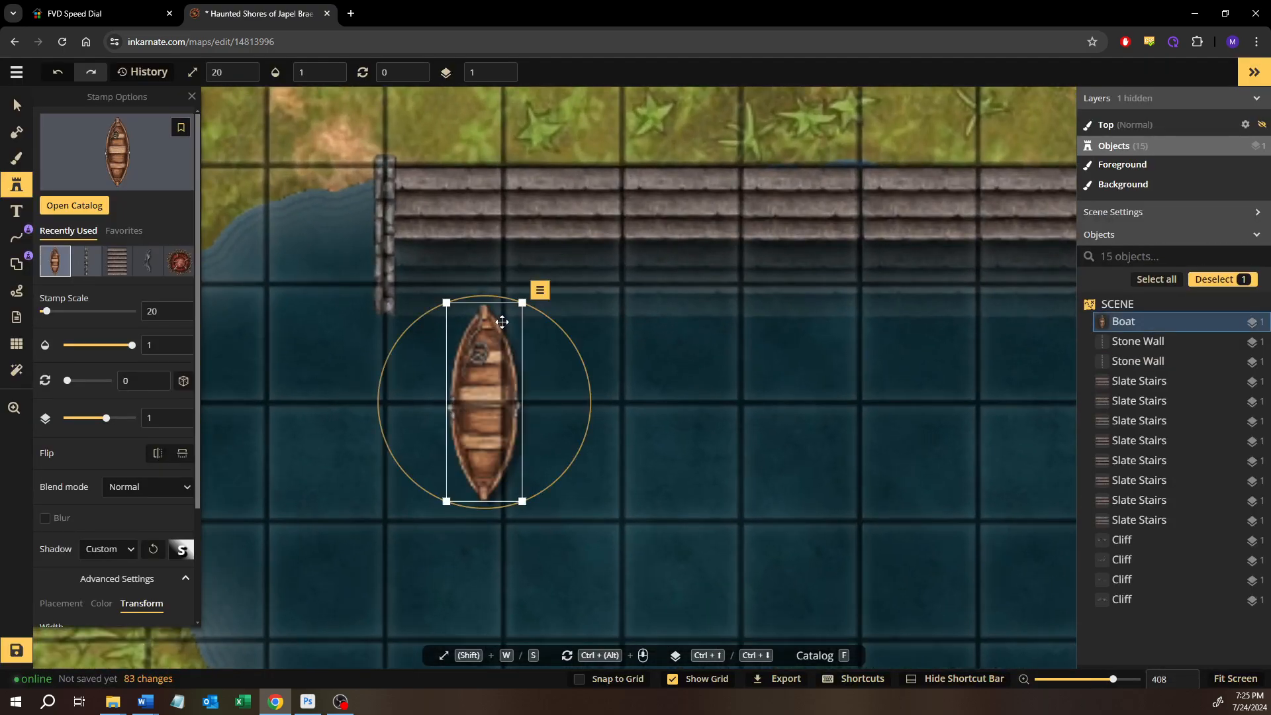
Rotate the boat to 74 degrees and move it slightly northeast, closer to the submerged stairs
drag(538, 287, 633, 423)
drag(516, 371, 533, 345)
drag(697, 442, 647, 444)
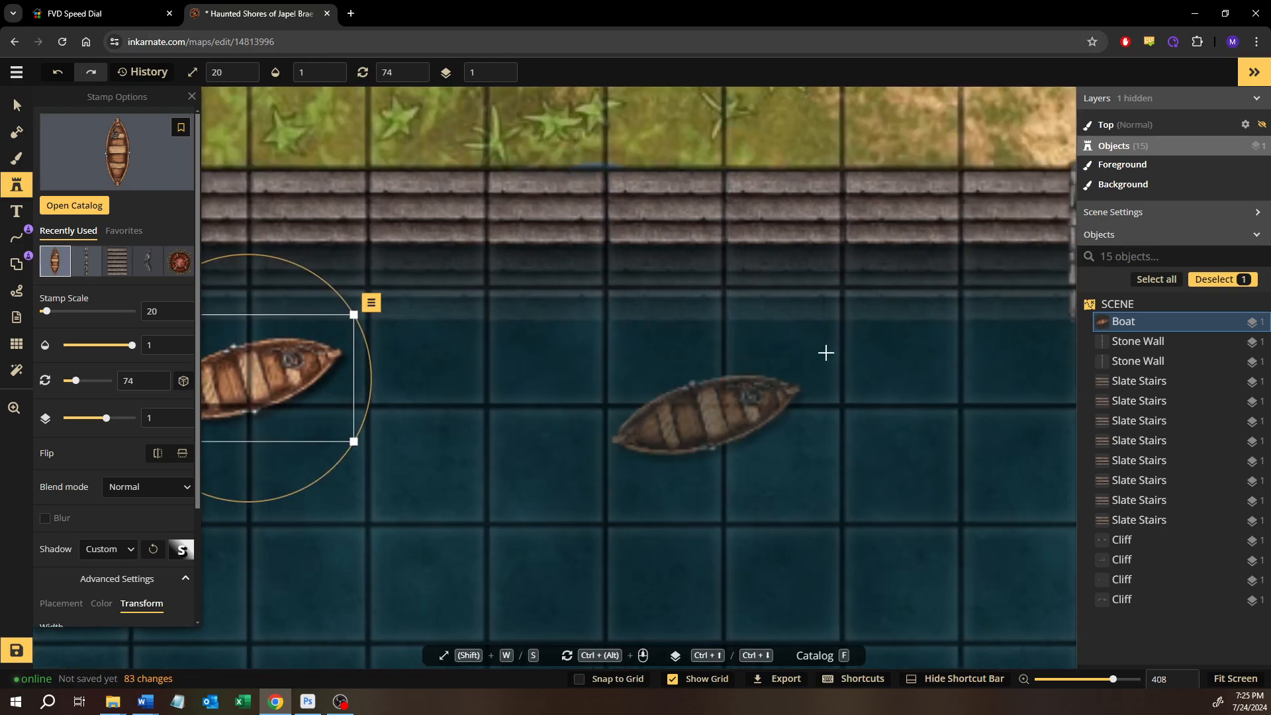
Place a second Boat at scale 20 near the stairs' east end, rotate it parallel to the stairs and move it slightly northeast
click(827, 352)
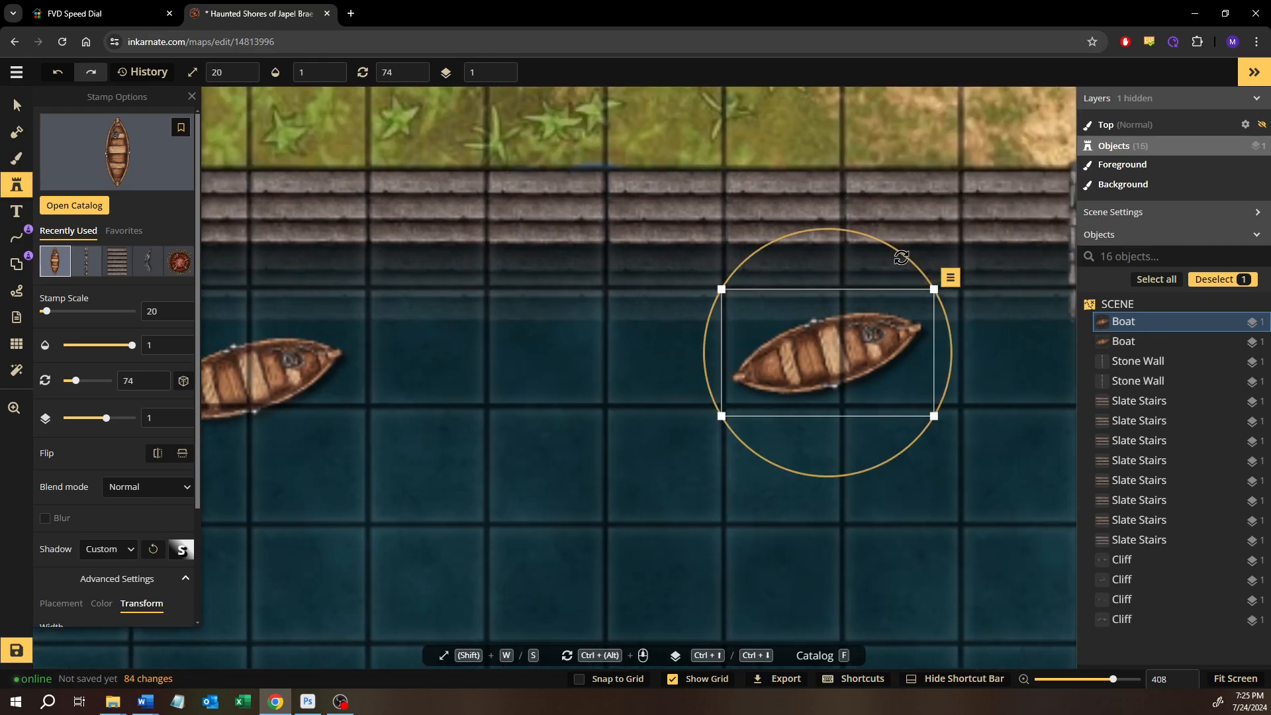
drag(934, 278, 921, 301)
drag(842, 347, 867, 326)
click(9, 106)
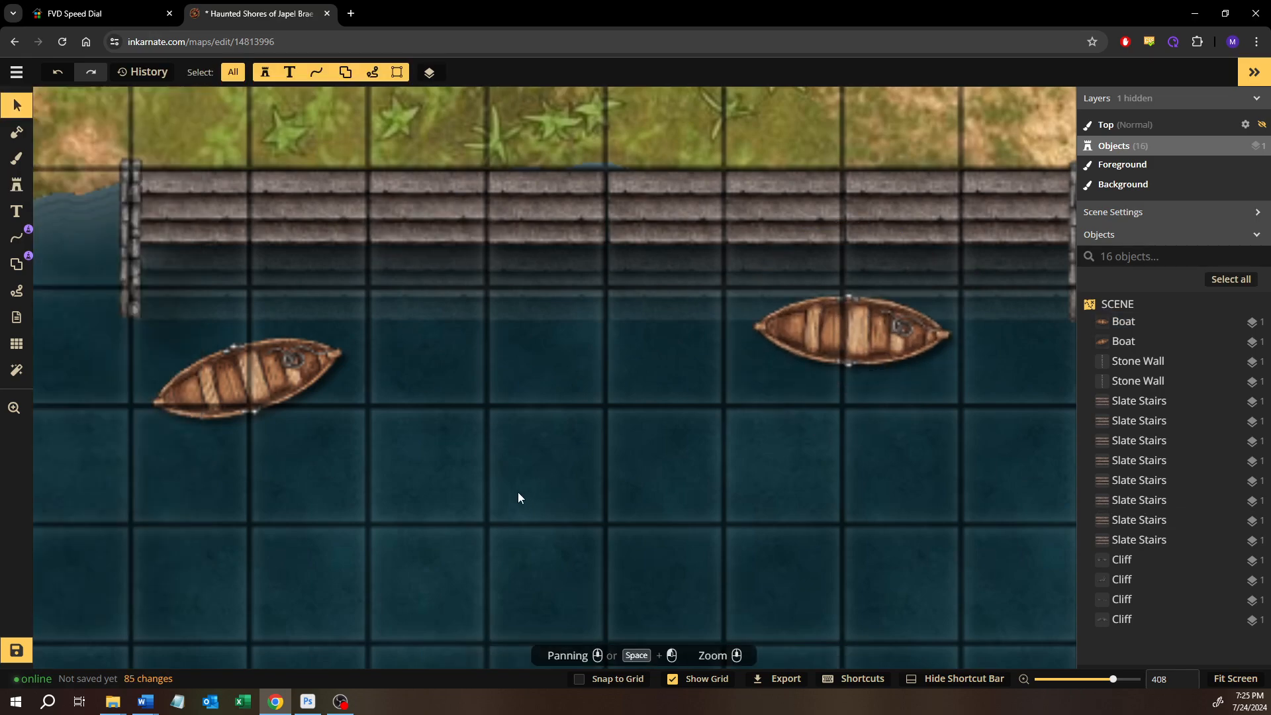
Examine both boats, the slate stairs and the surrounding shoreline across the whole bay
scroll(518, 491, down, 5)
scroll(418, 403, down, 2)
drag(425, 467, 482, 304)
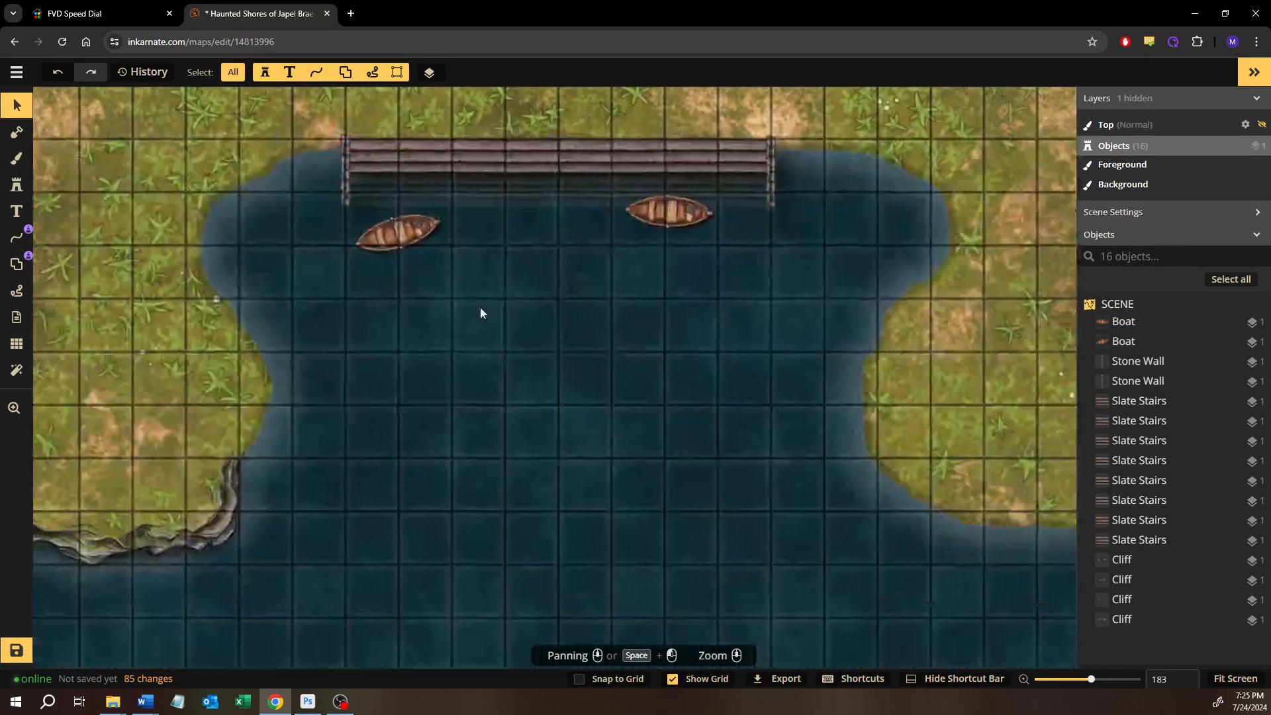
drag(509, 398, 591, 426)
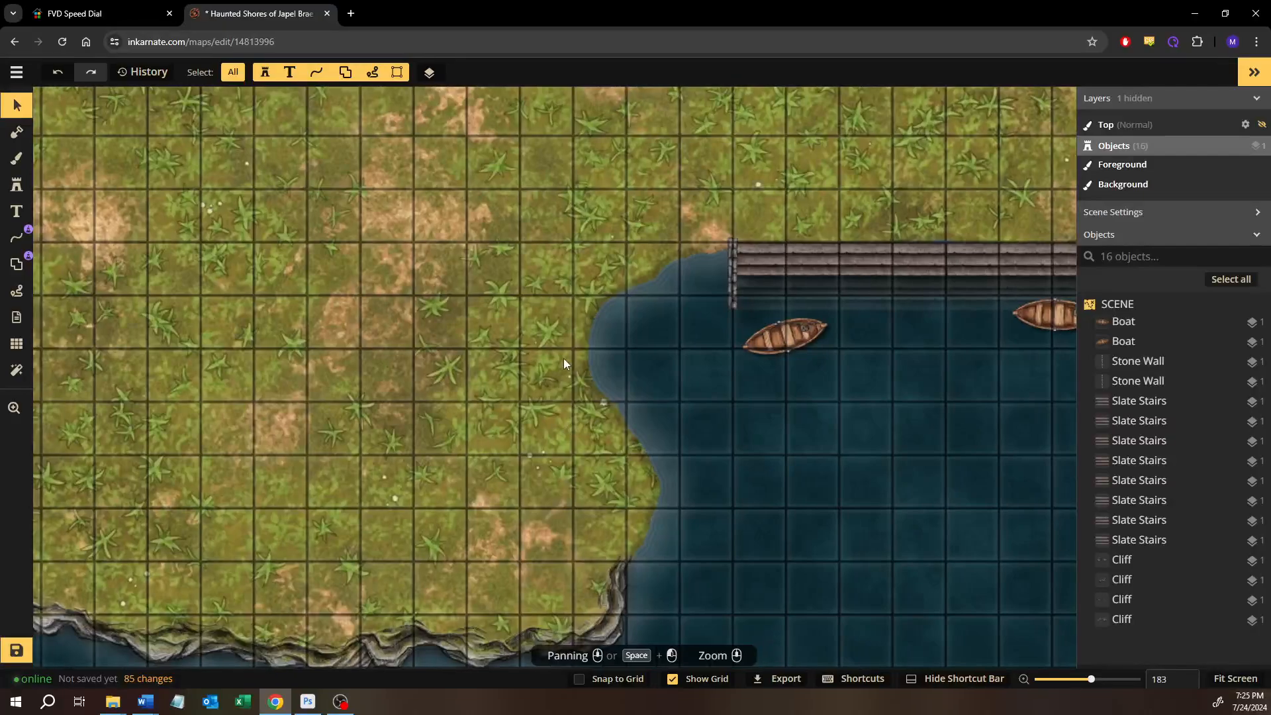
drag(583, 305, 311, 402)
scroll(343, 443, down, 3)
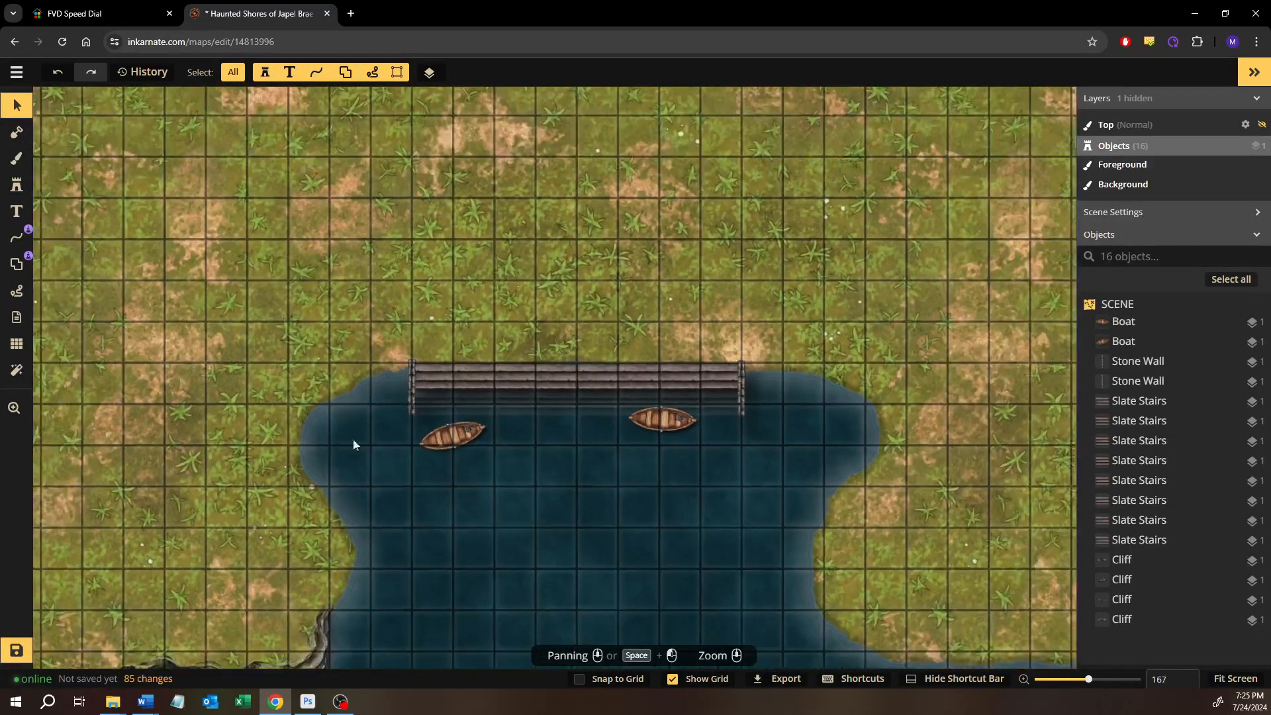
drag(226, 438, 390, 430)
scroll(390, 430, down, 2)
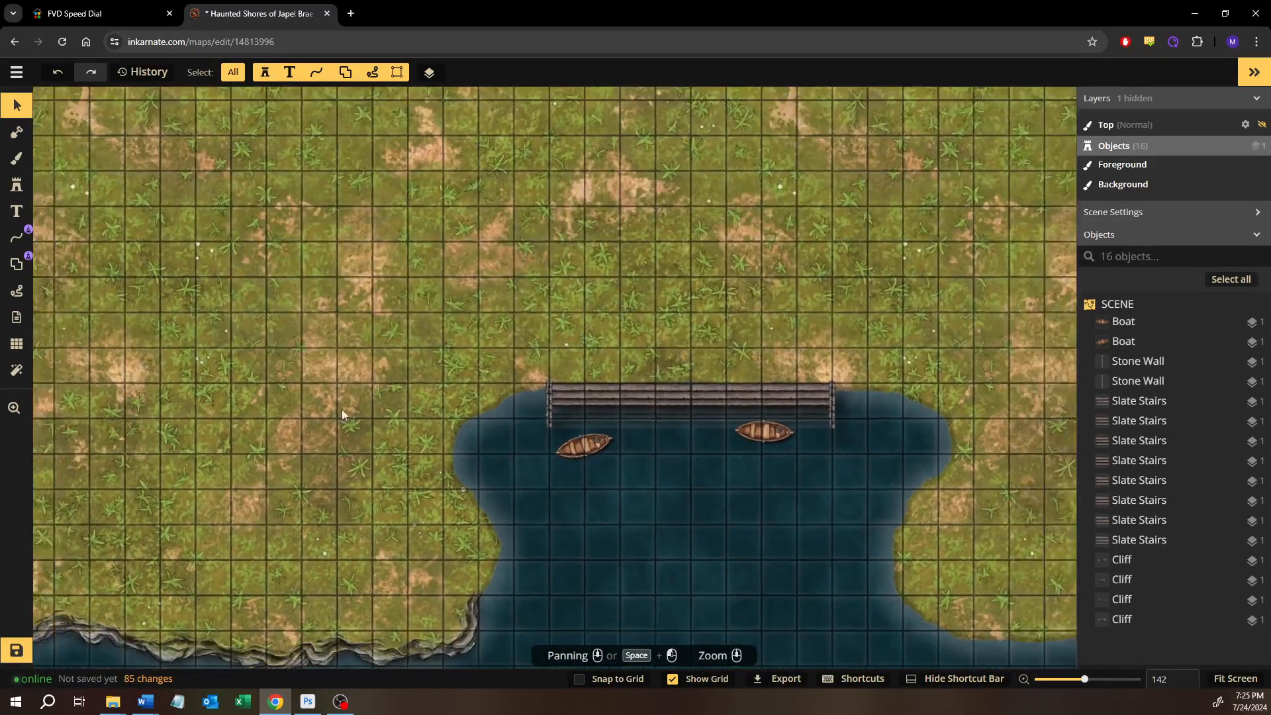
Browse the available map filters and add the Gloom and Doom color filter
click(17, 370)
click(127, 147)
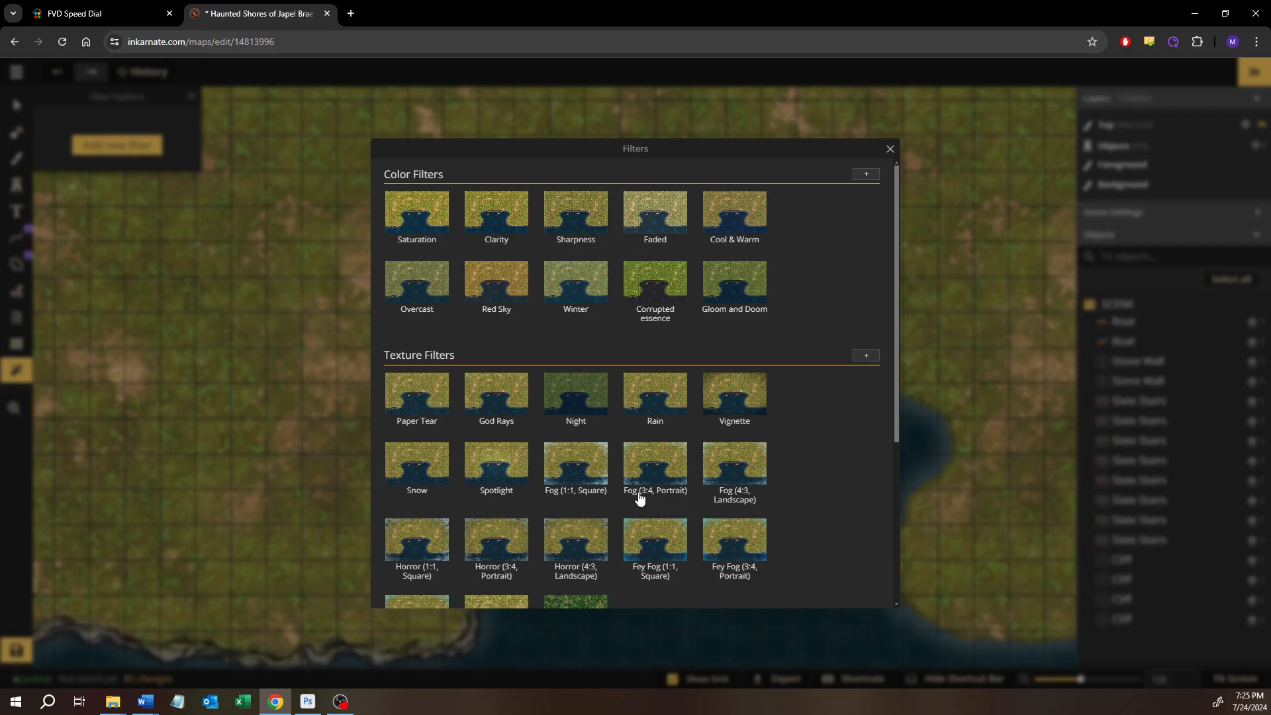
scroll(629, 490, down, 4)
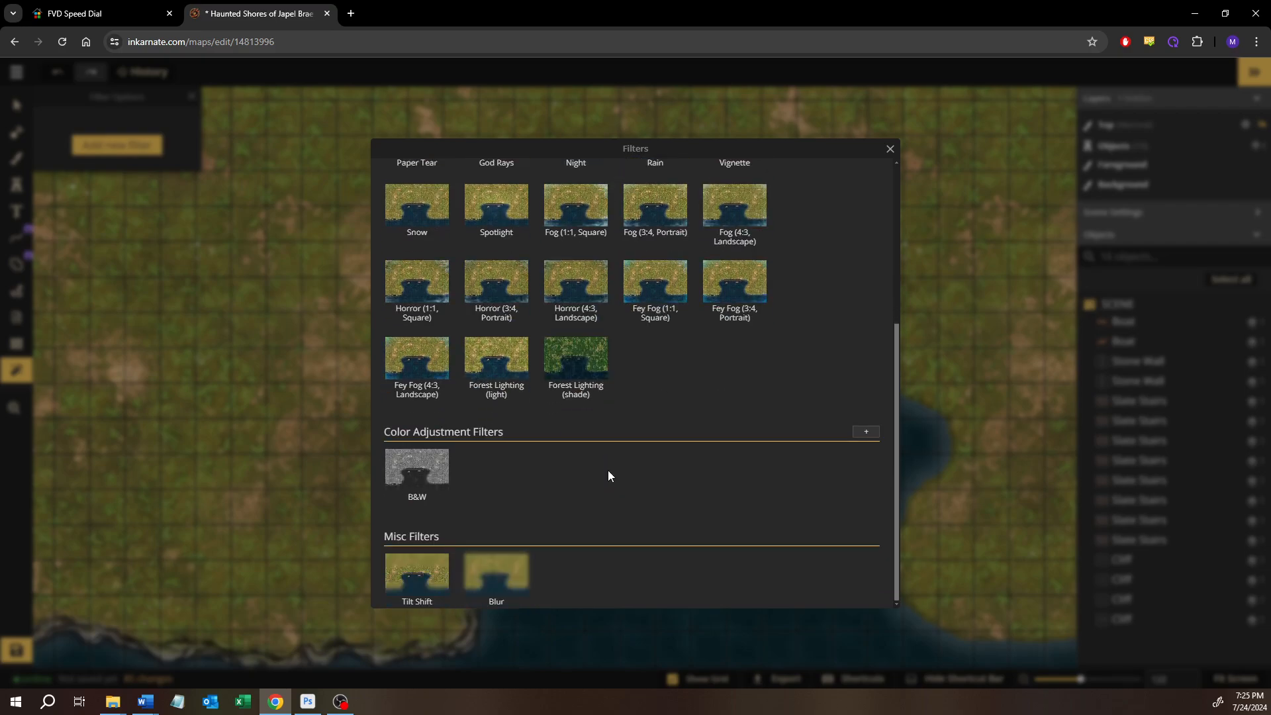
scroll(608, 471, up, 2)
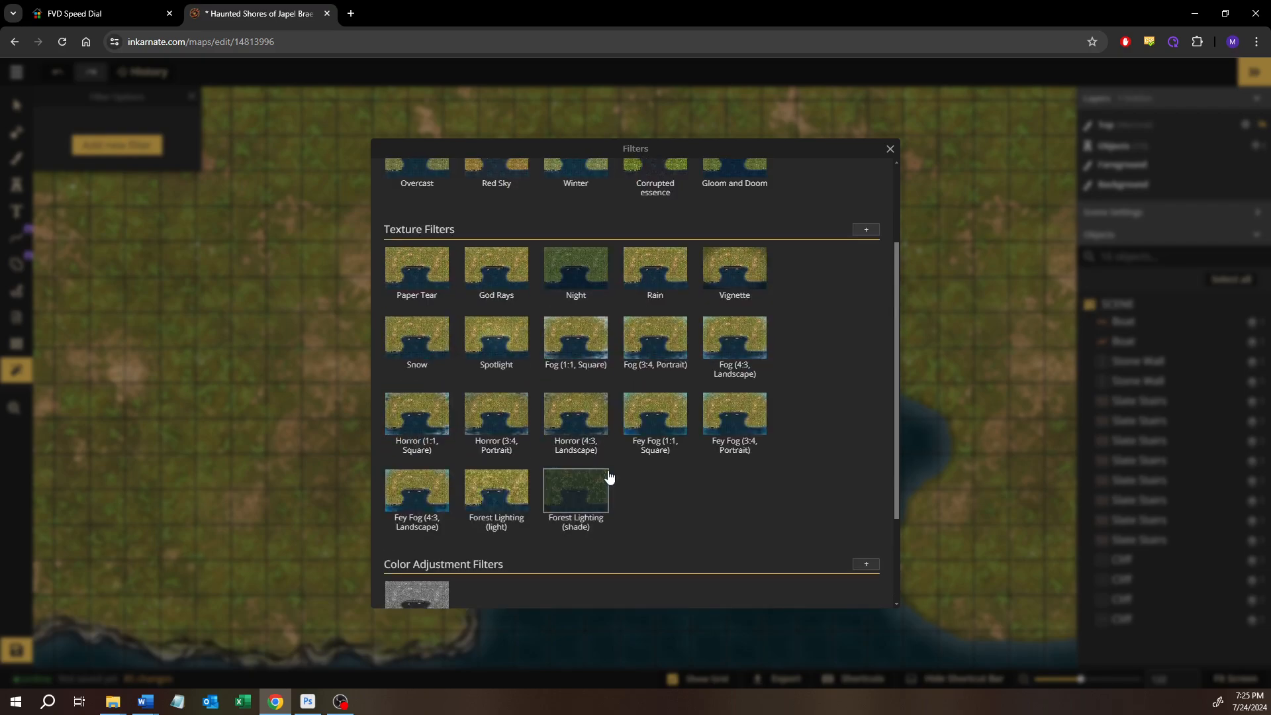
scroll(689, 462, up, 3)
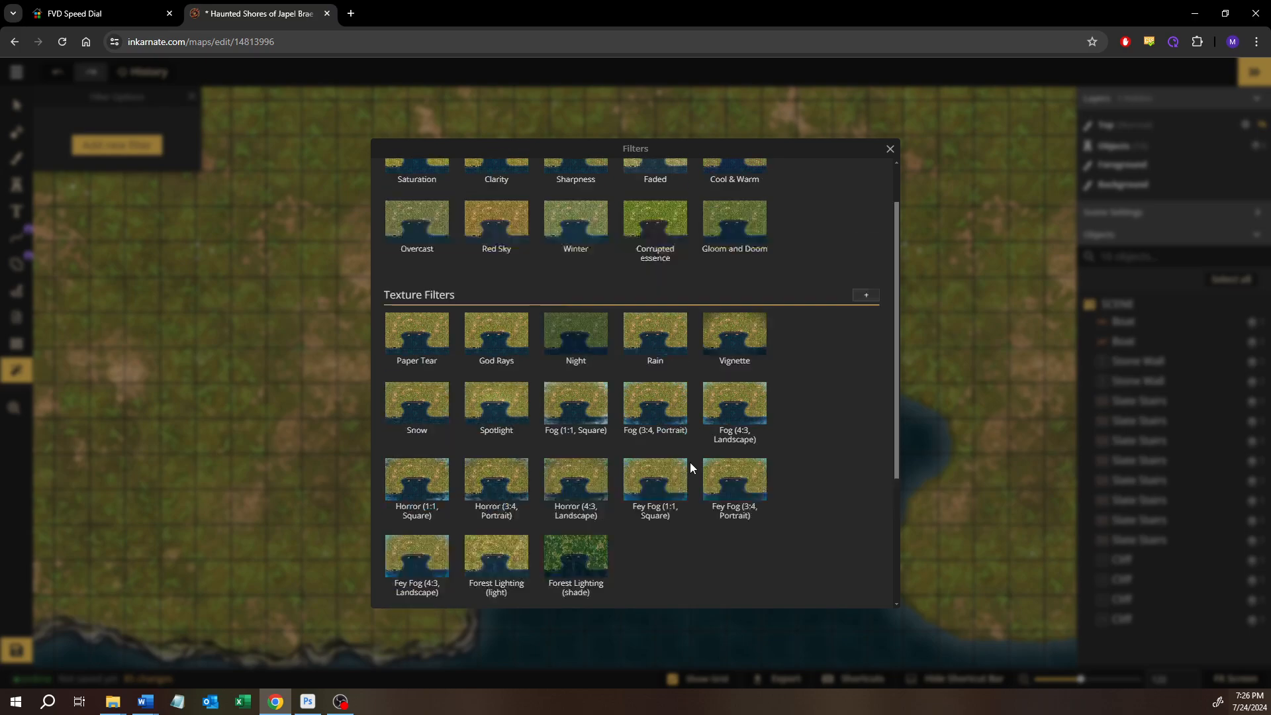
click(734, 311)
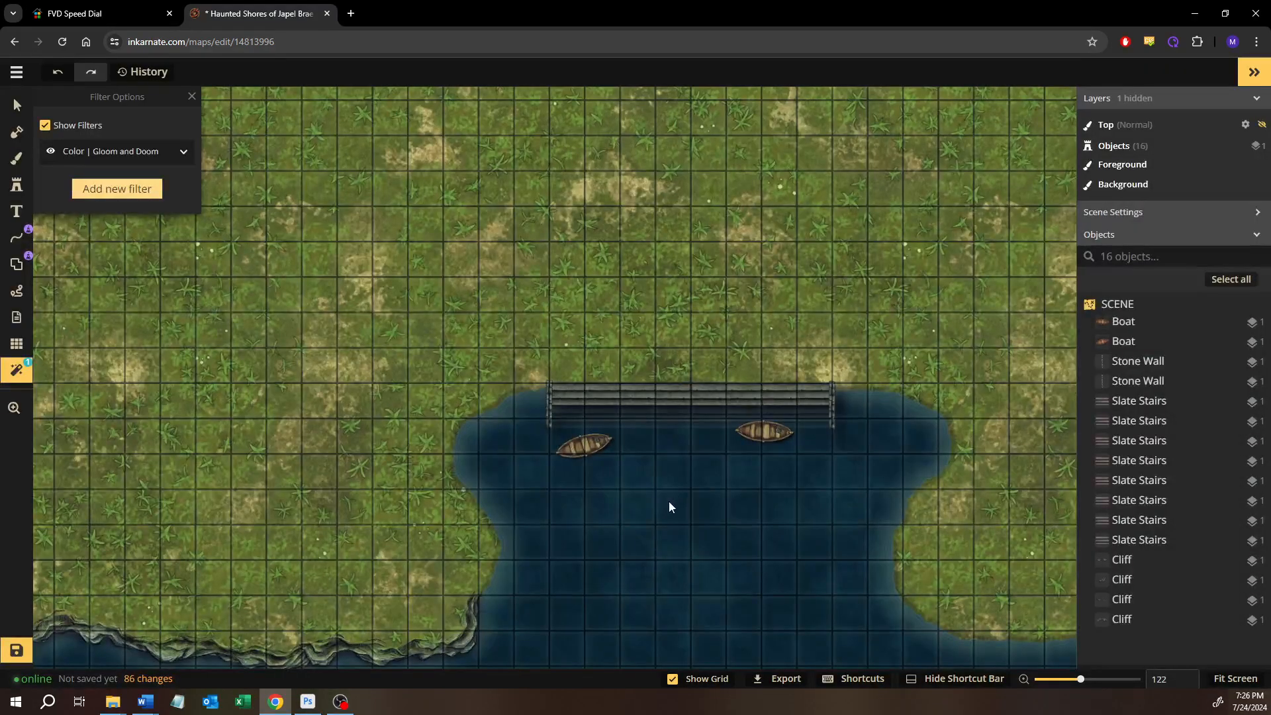
Hide the Gloom and Doom filter to compare the whole map without it
scroll(668, 502, down, 3)
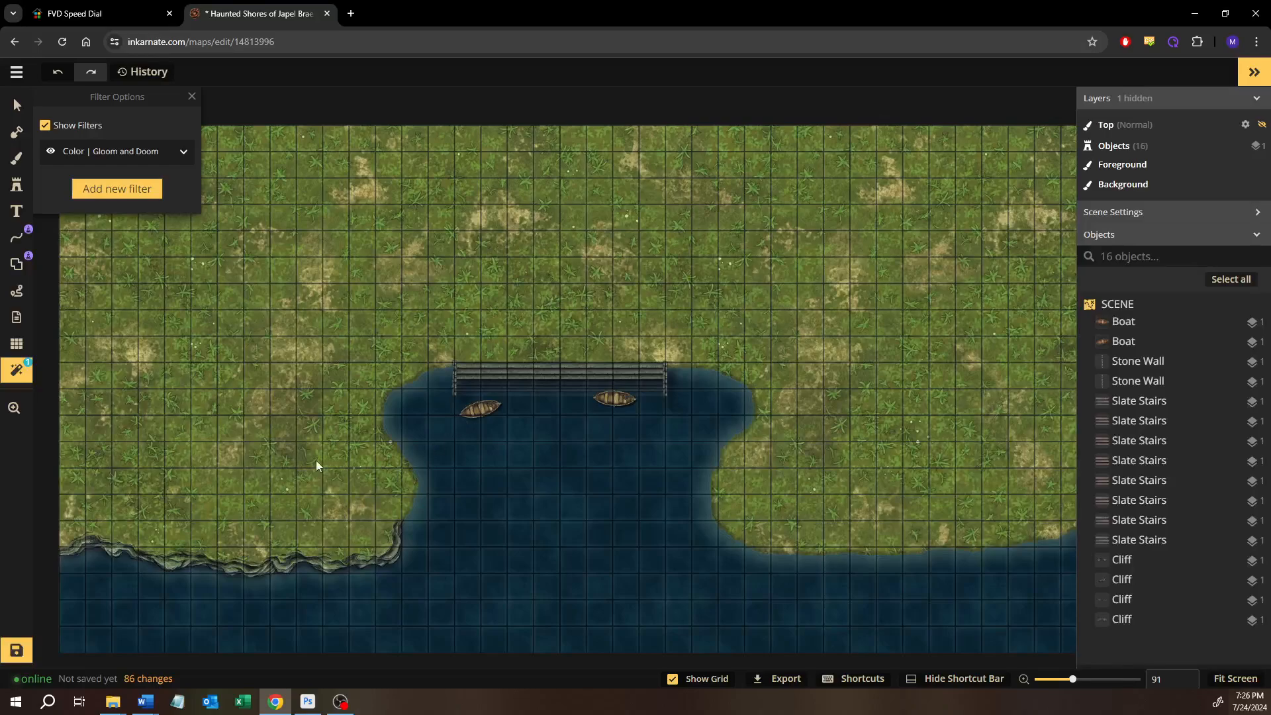
click(50, 151)
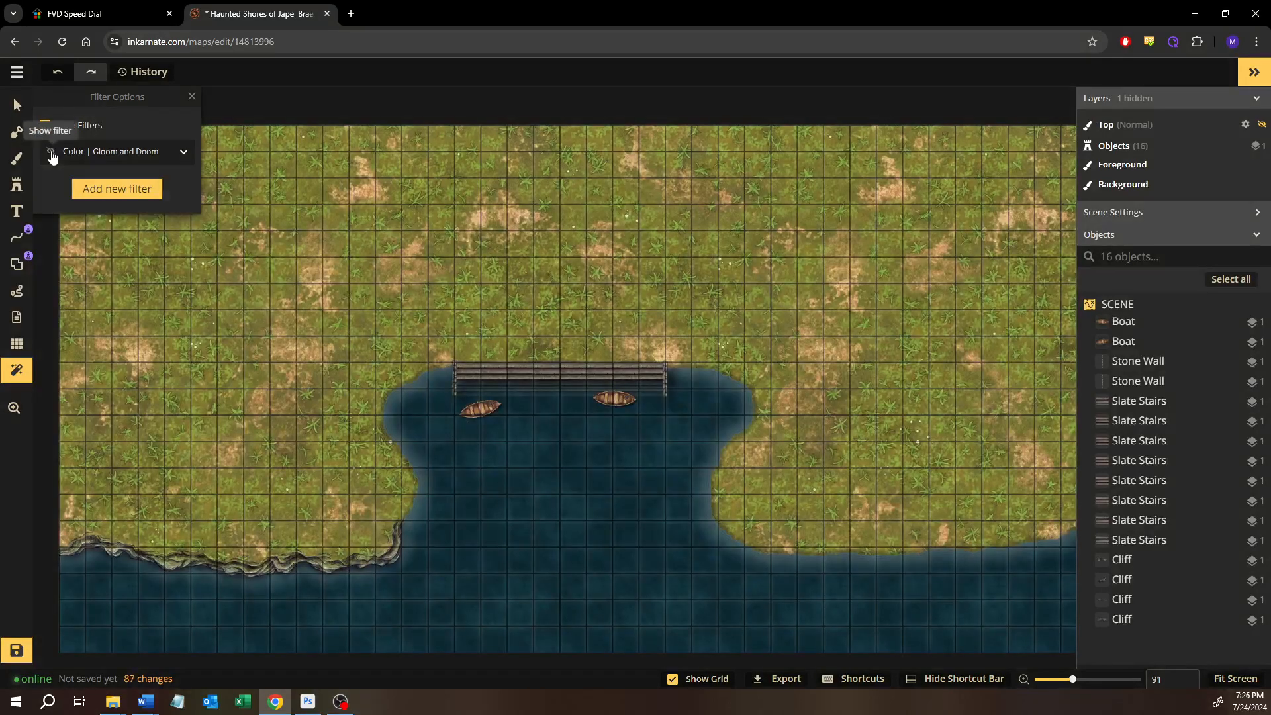
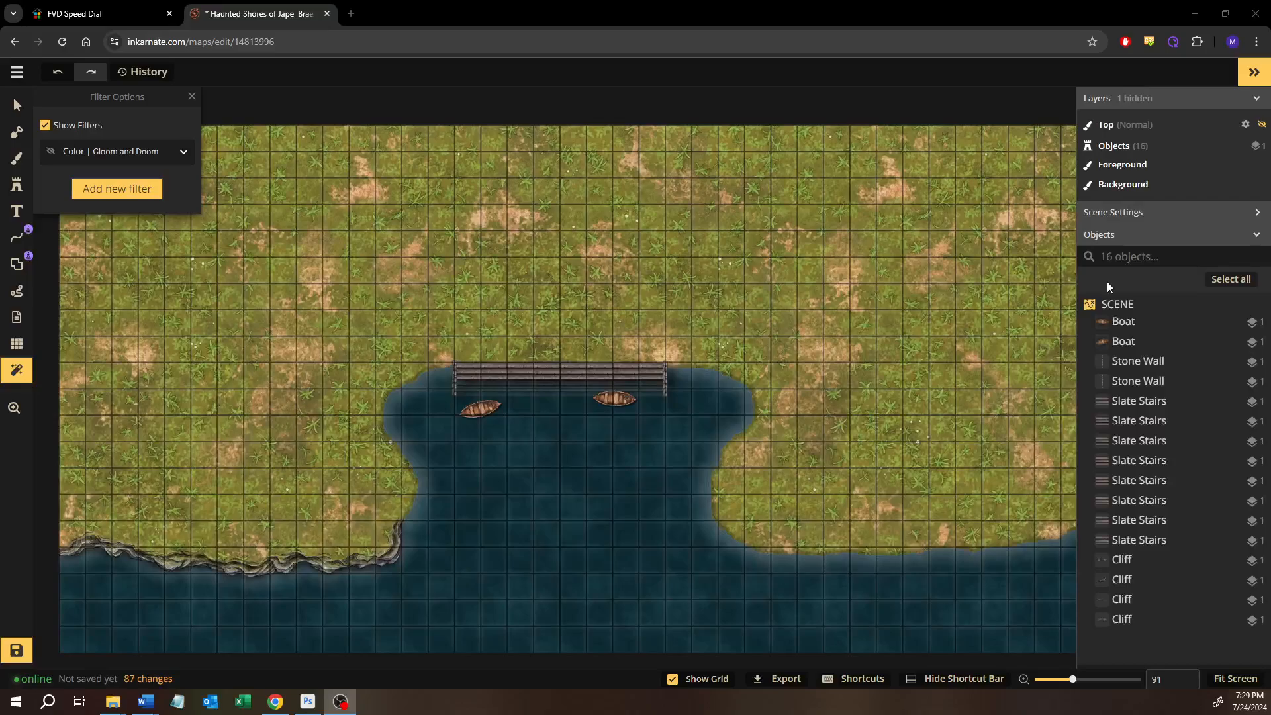
Duplicate the row of eight slate stairs and place the copied row directly below the original
scroll(675, 382, up, 3)
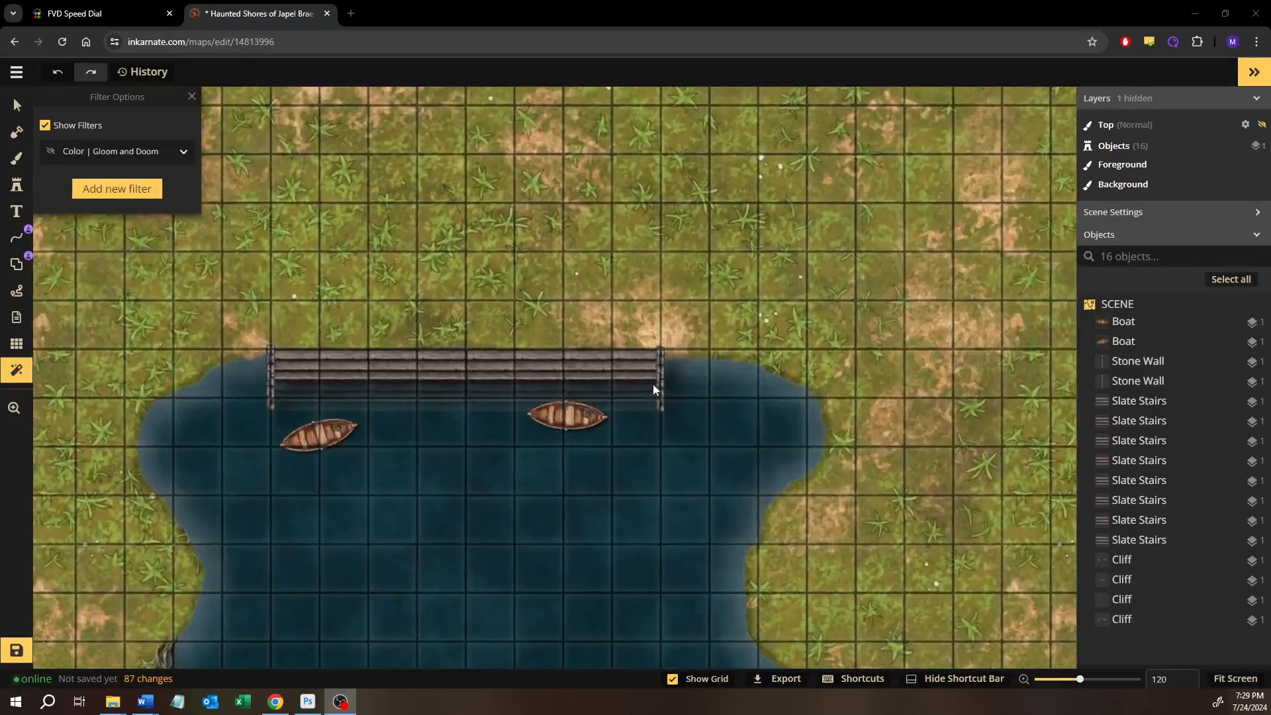
scroll(653, 384, up, 4)
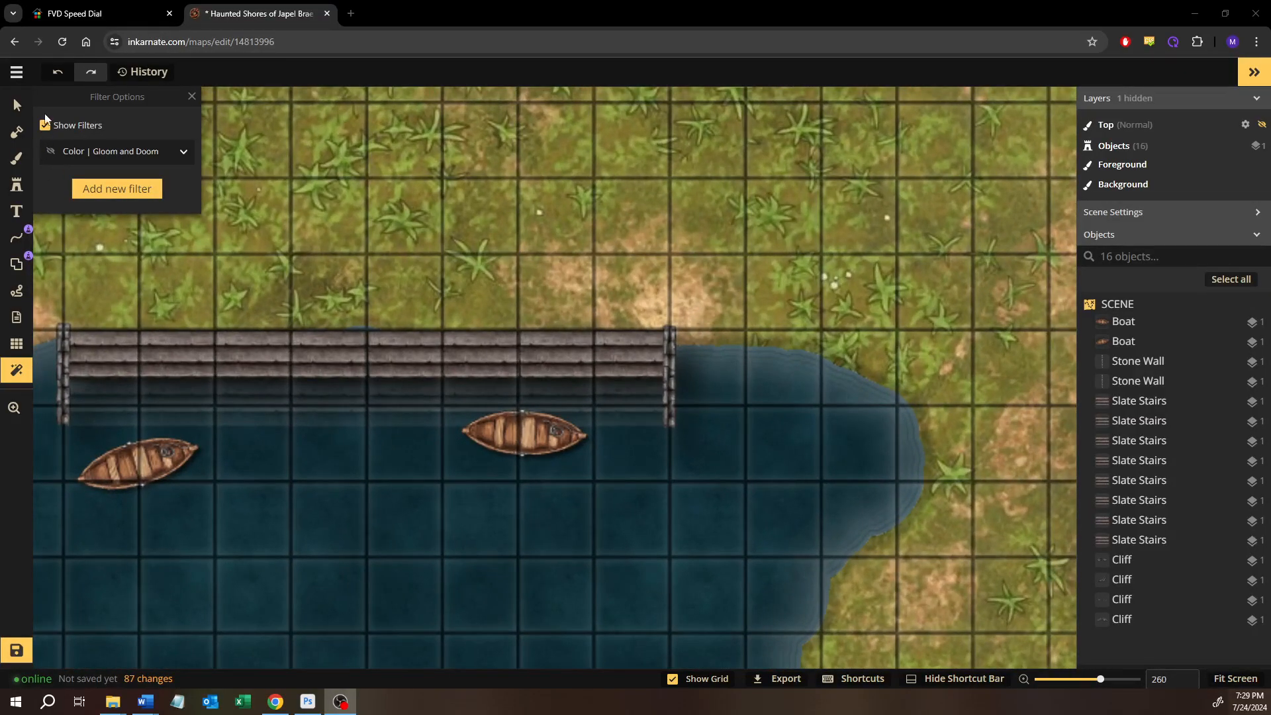
click(17, 105)
drag(106, 295, 926, 355)
key(ctrl+c)
key(ctrl+v)
drag(992, 331, 472, 378)
Align the copied stairs row flush between the two stone walls and move it to layer -1
scroll(472, 377, up, 4)
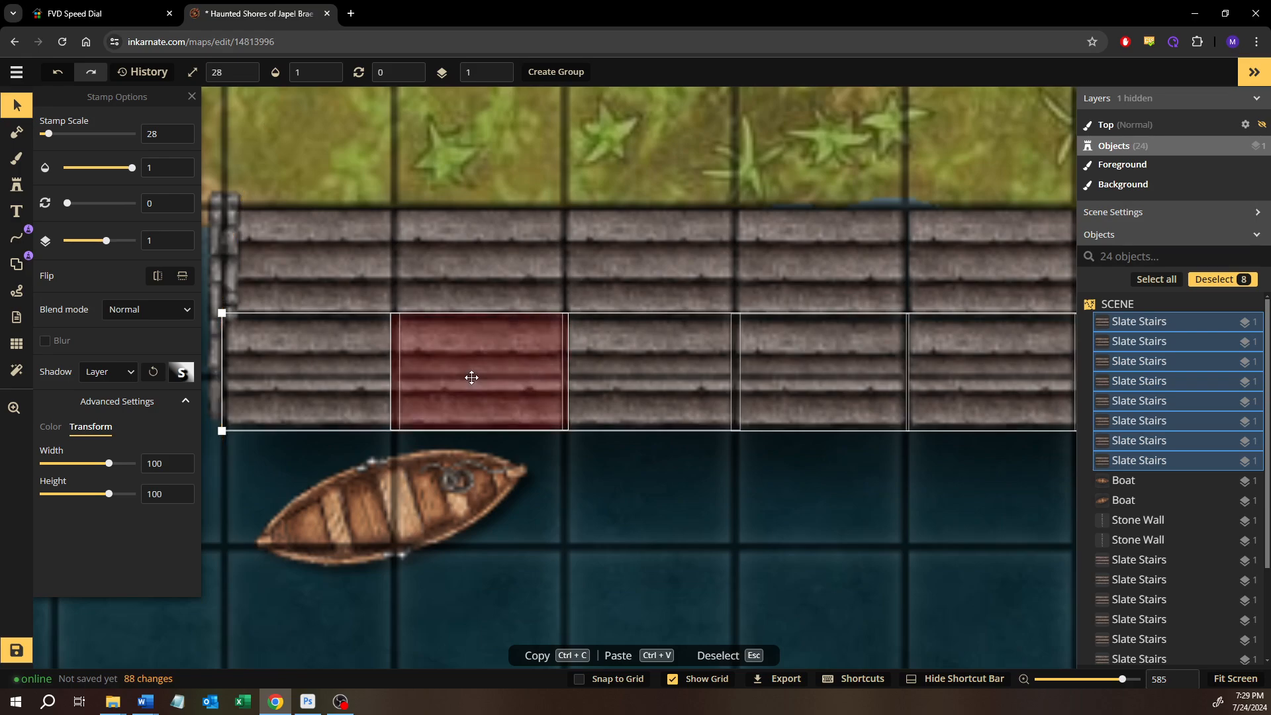
scroll(471, 377, down, 2)
mouse_move(471, 377)
mouse_down()
mouse_move(480, 350)
mouse_move(478, 373)
mouse_up()
key(space)
drag(971, 514, 364, 510)
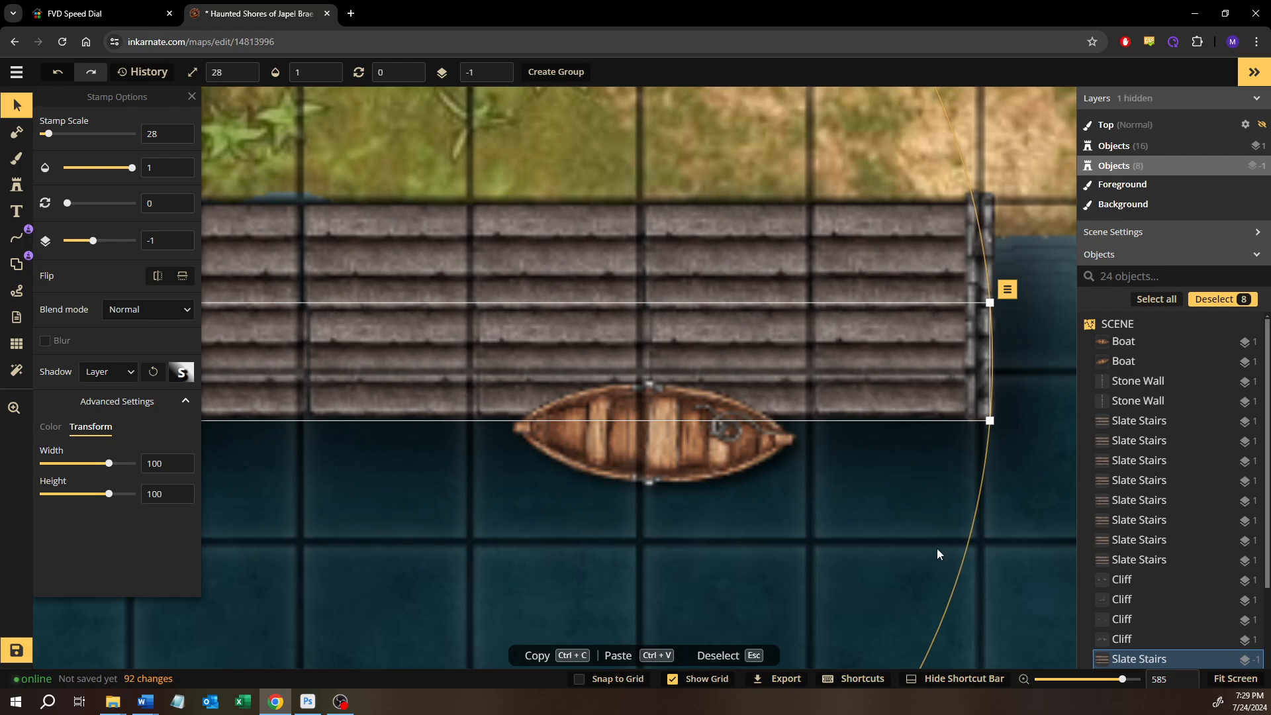
click(18, 111)
click(444, 557)
Check the lower stairs row piece by piece and nudge the segments near the east boat into alignment
scroll(444, 557, down, 2)
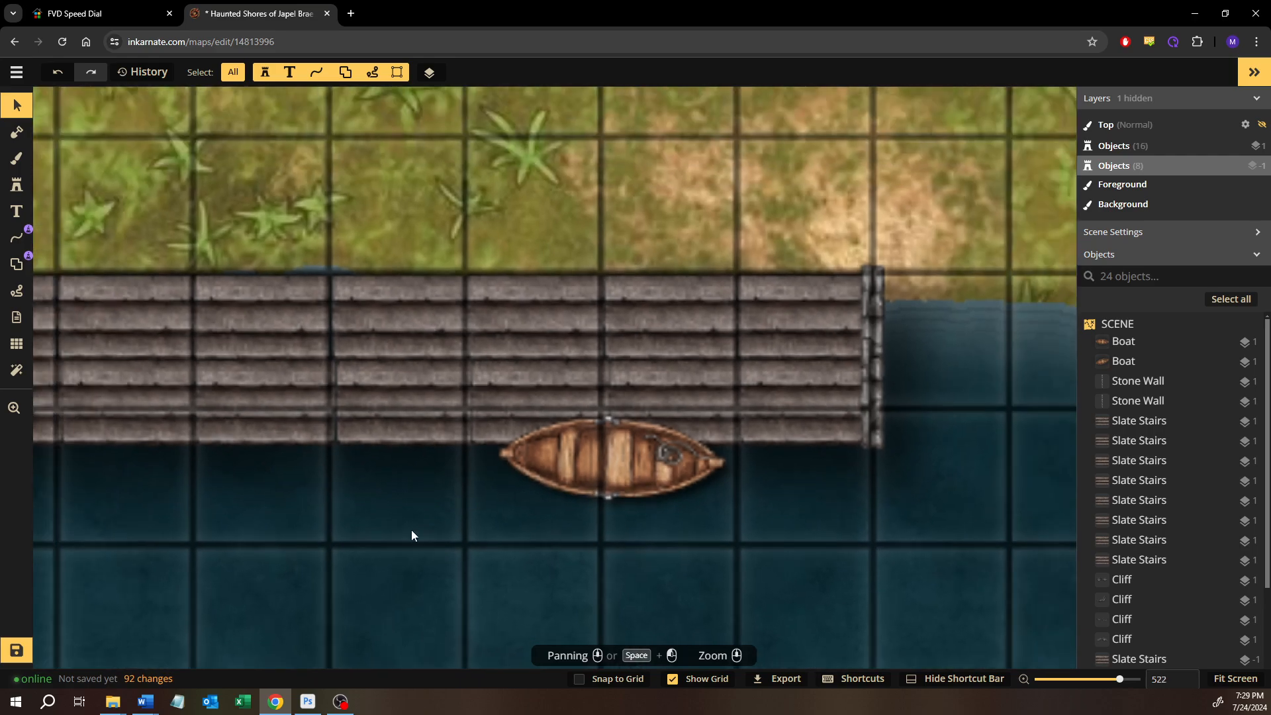
scroll(385, 501, up, 4)
click(397, 395)
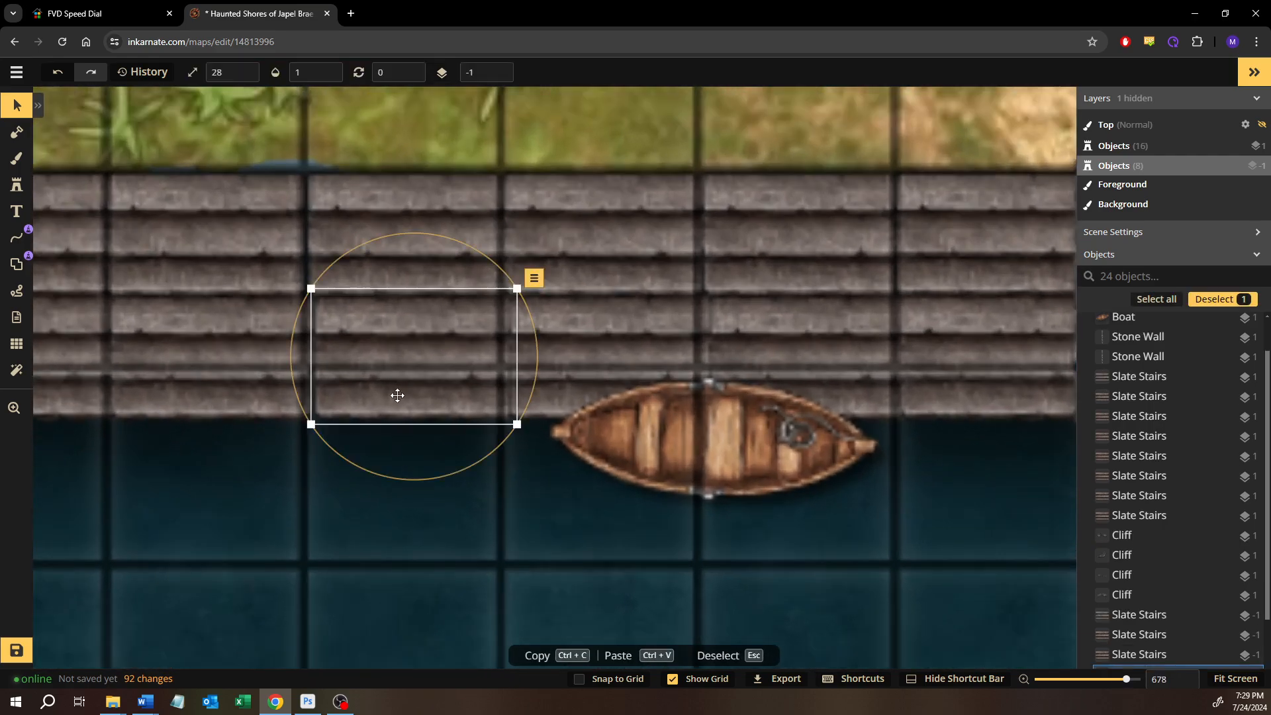
click(196, 585)
scroll(194, 587, down, 4)
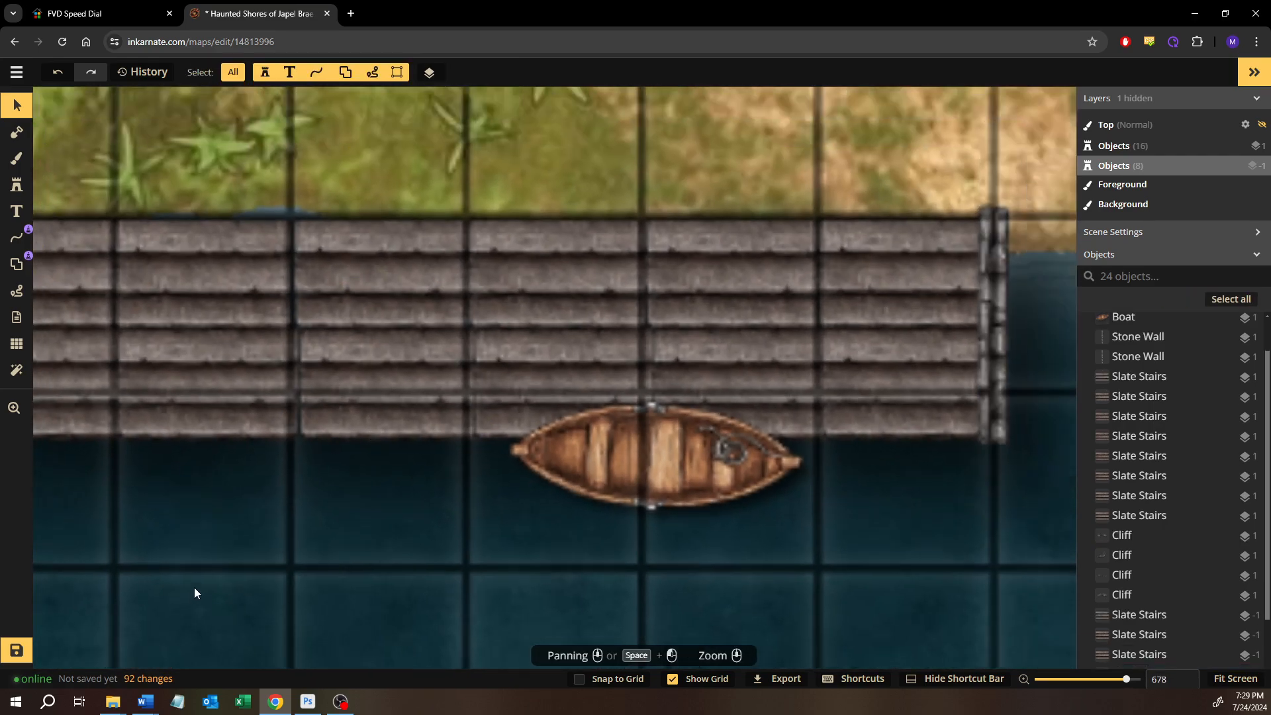
drag(236, 534, 397, 505)
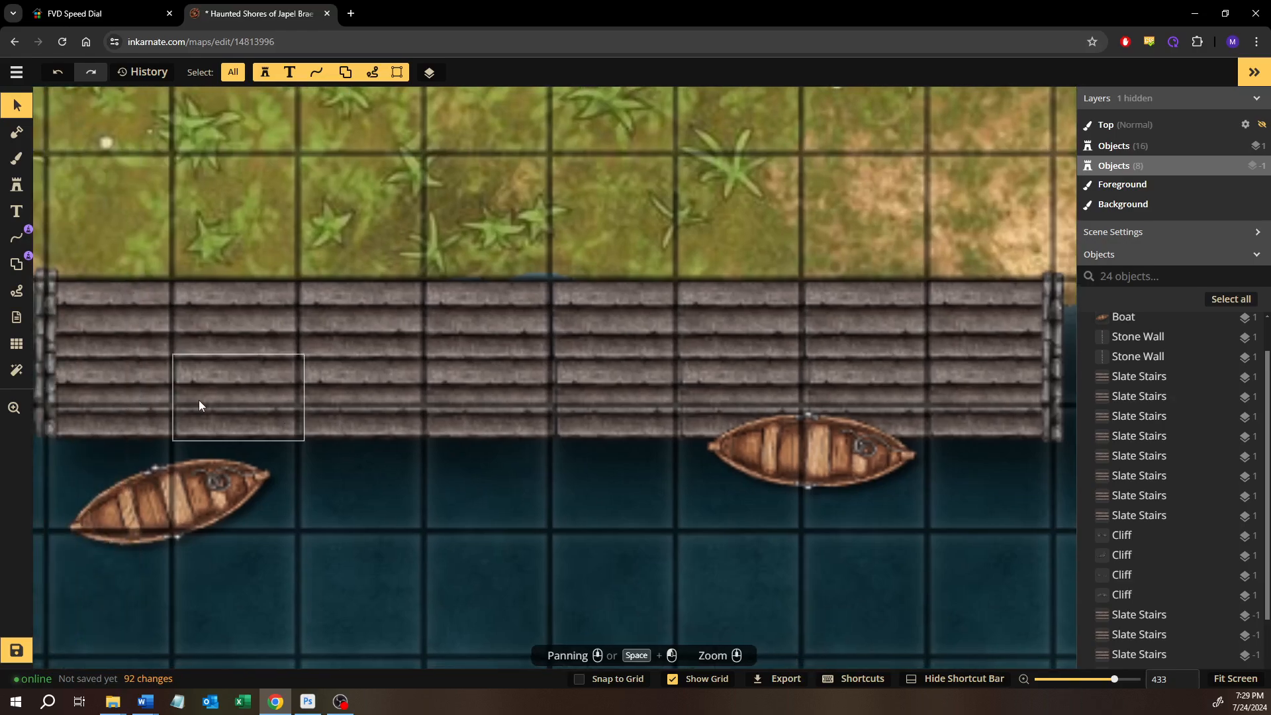
click(173, 398)
click(970, 401)
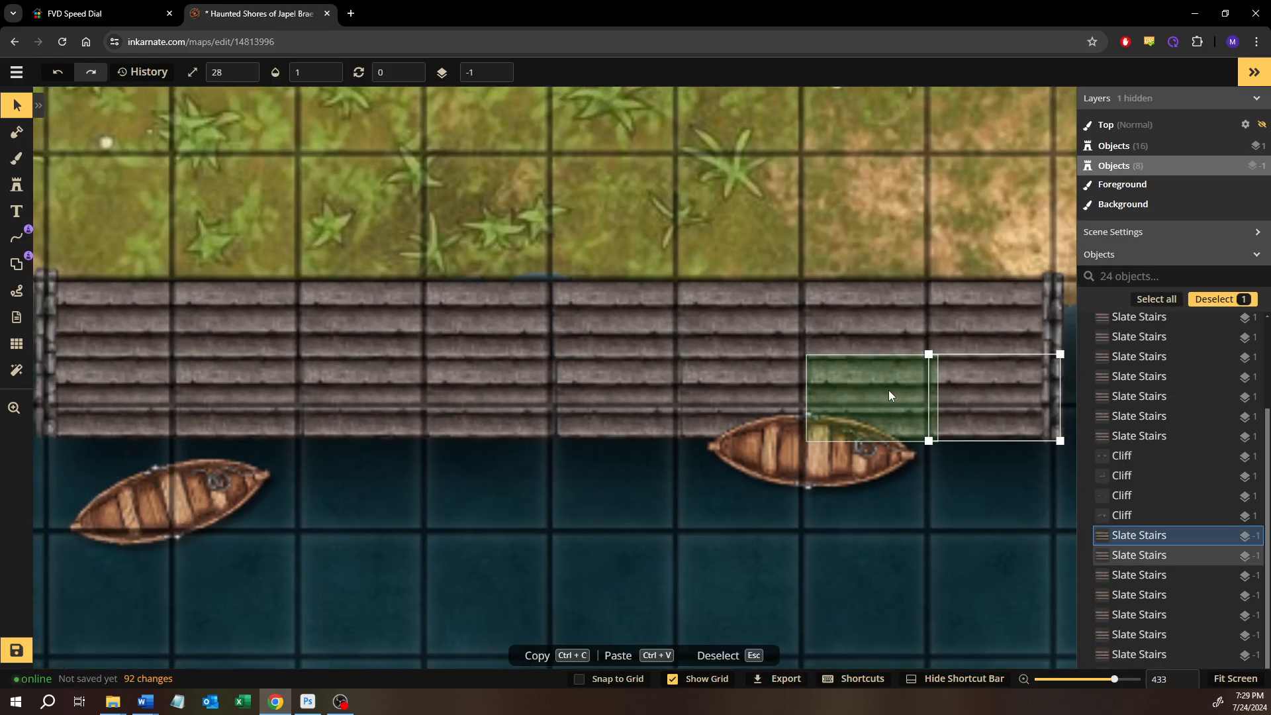
shift+click(888, 391)
shift+click(740, 391)
click(685, 588)
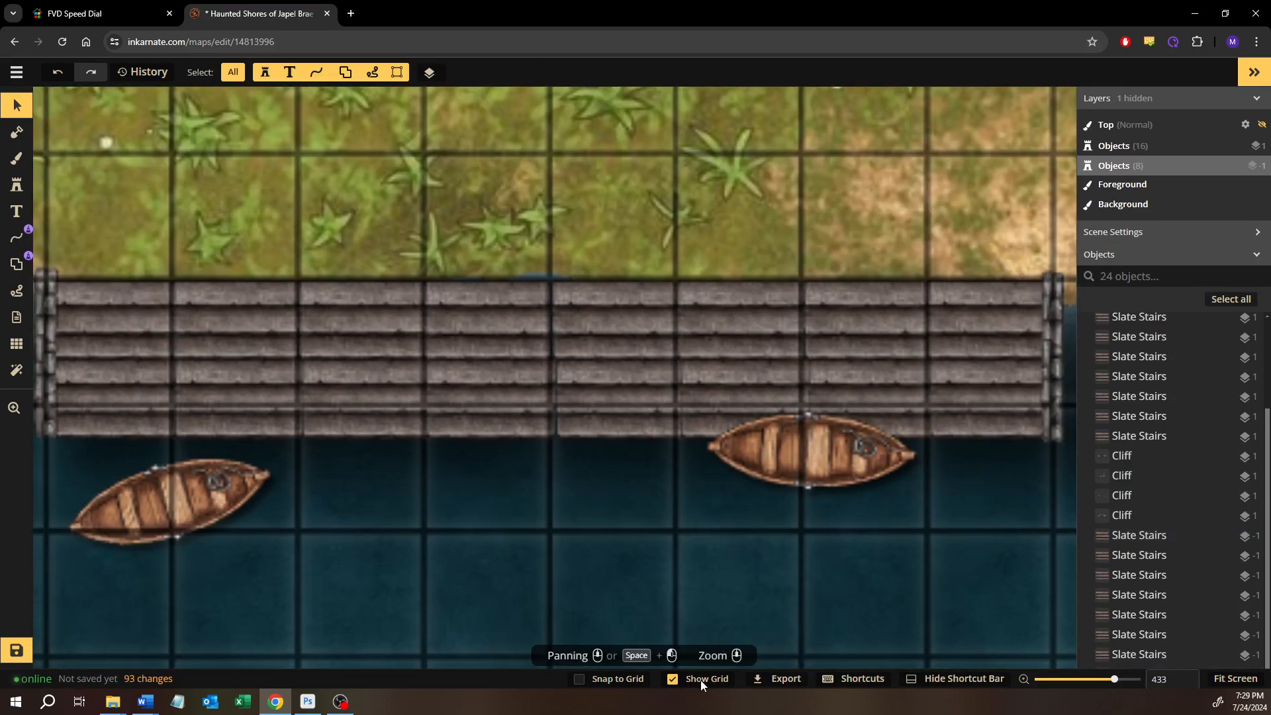
Hide the grid and nudge the segments in the west half of the upper stairs row to tighten their seams
click(700, 679)
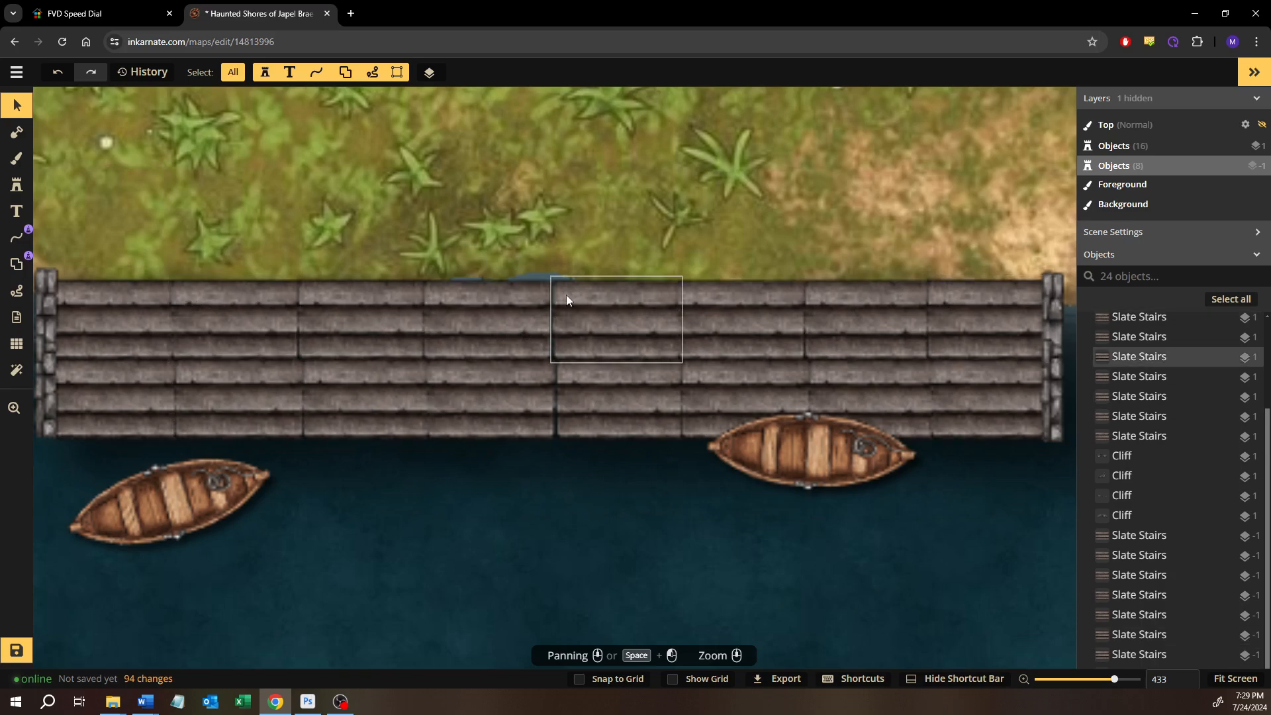
click(332, 322)
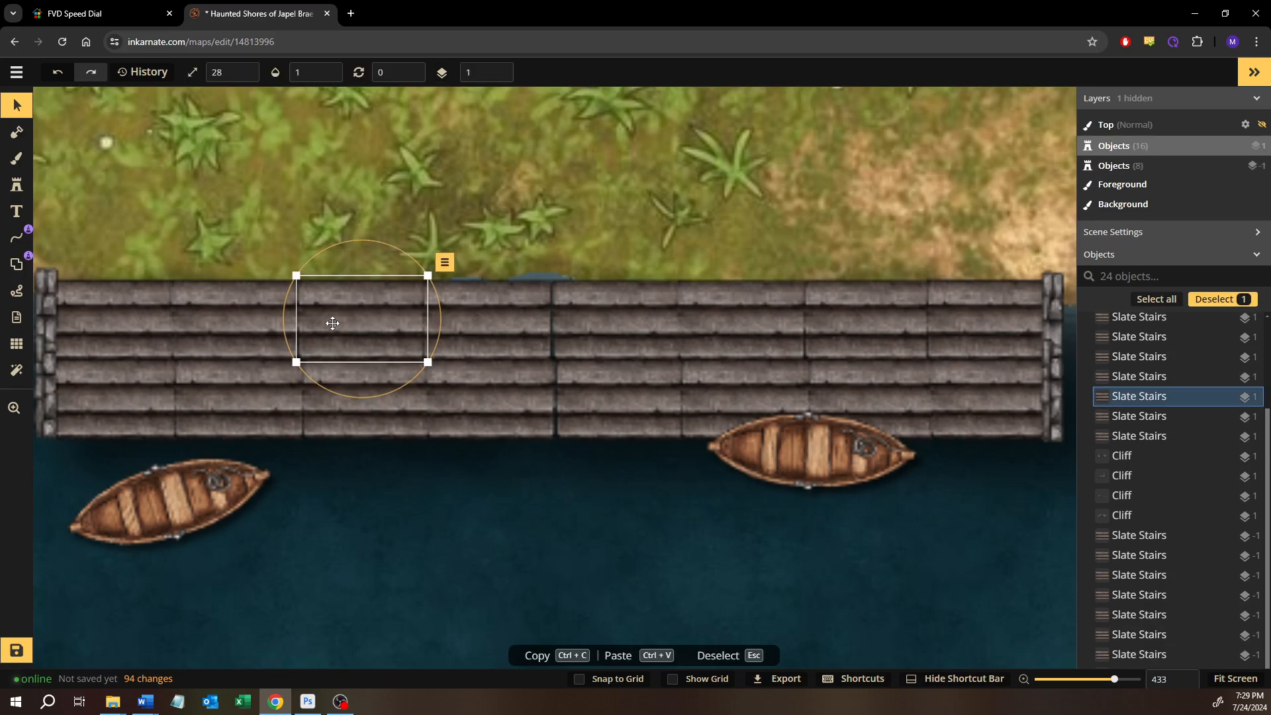
click(440, 577)
click(314, 329)
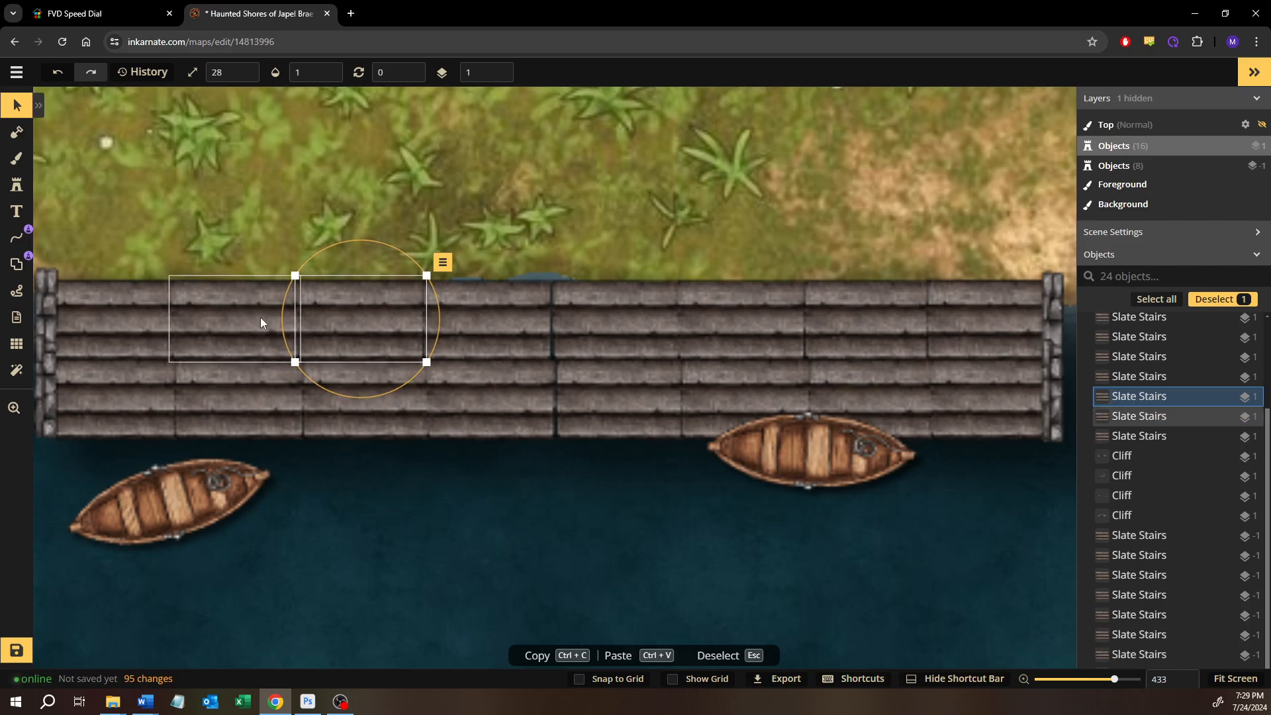
click(260, 316)
click(406, 564)
Duplicate the third slate stairs segment of the upper row and lay the copy over the seam on its west side
click(355, 351)
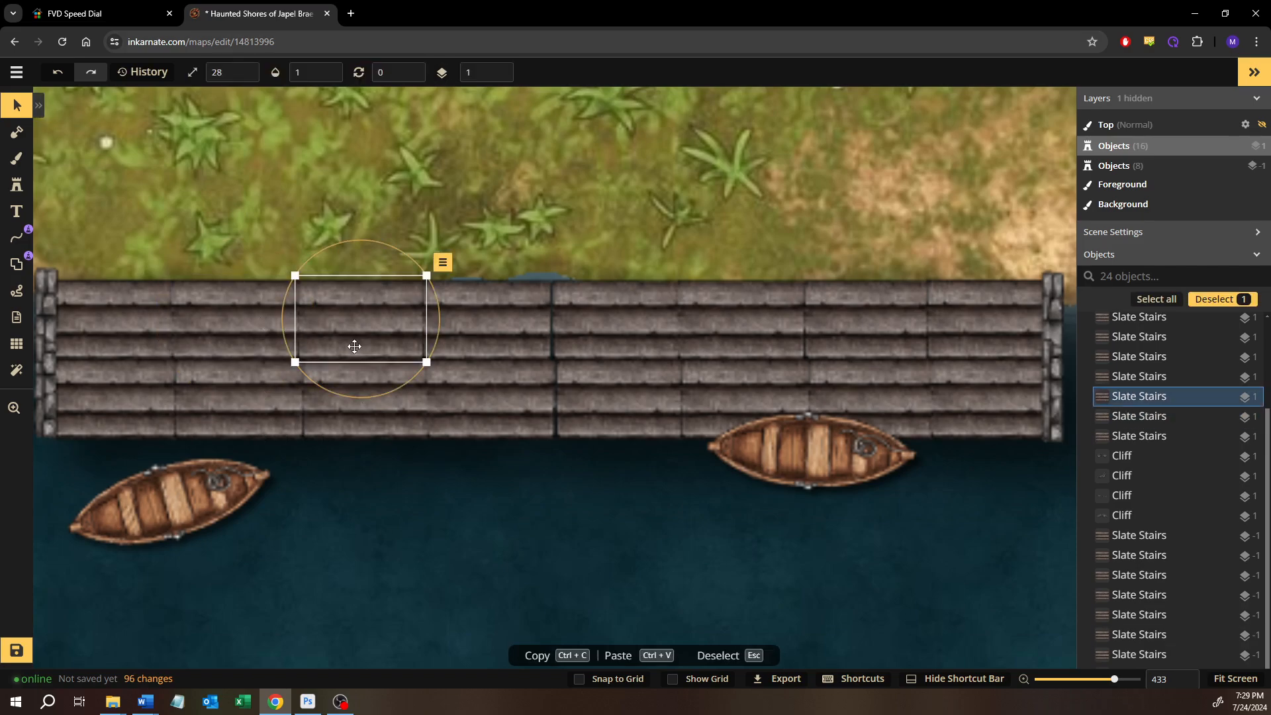
key(ctrl+c)
key(ctrl+v)
drag(366, 361, 272, 329)
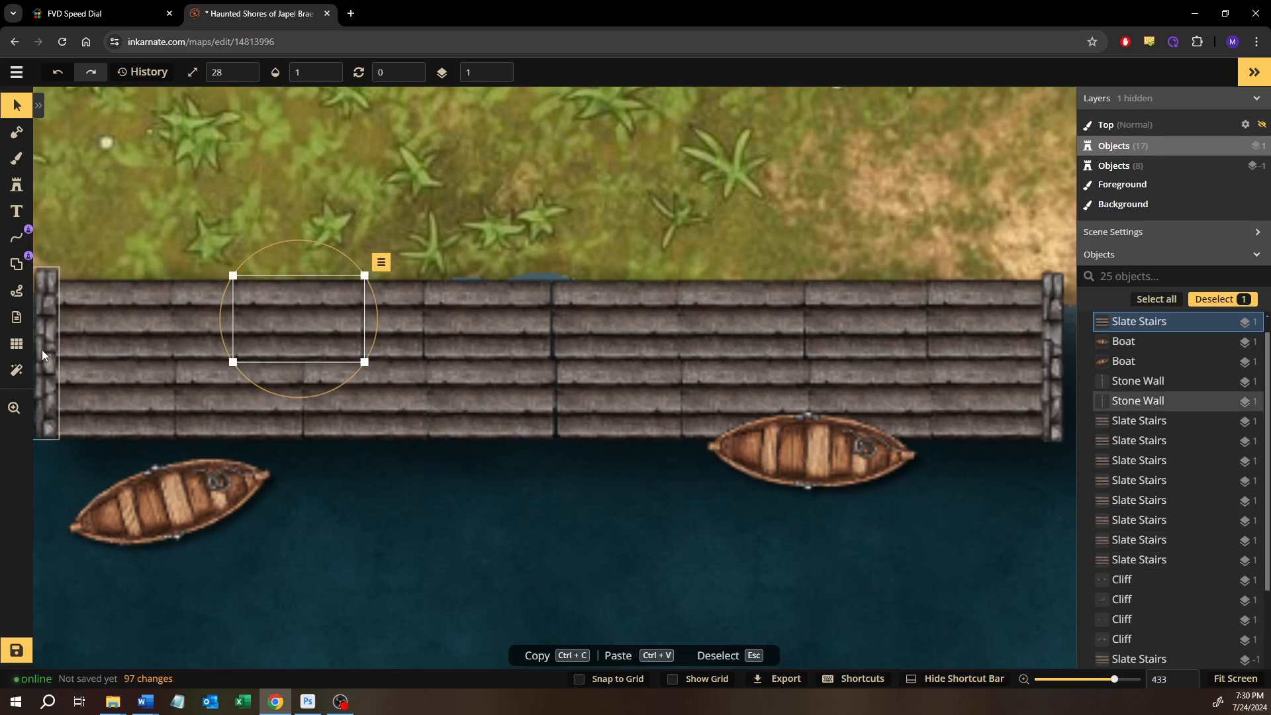
Compare the Multiply, Lighten and Screen blend modes on the slate stairs stamp at scale 28 and set it to Lighten
click(18, 347)
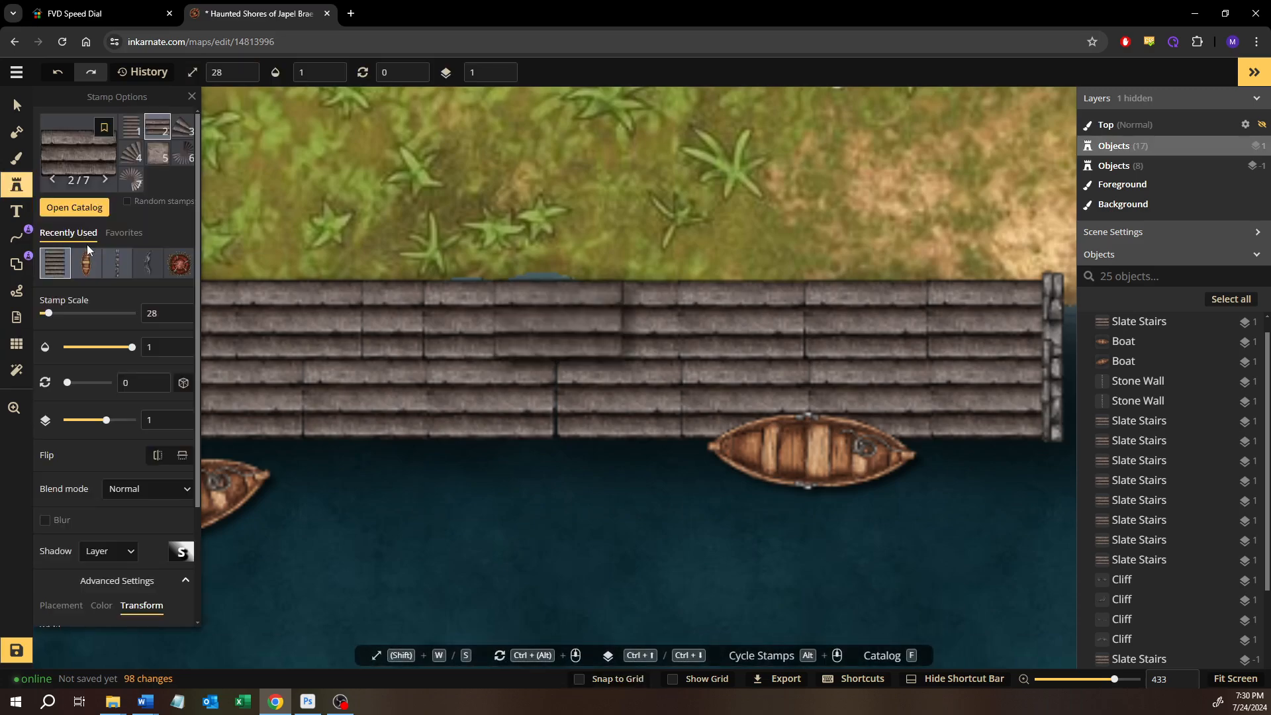
click(147, 489)
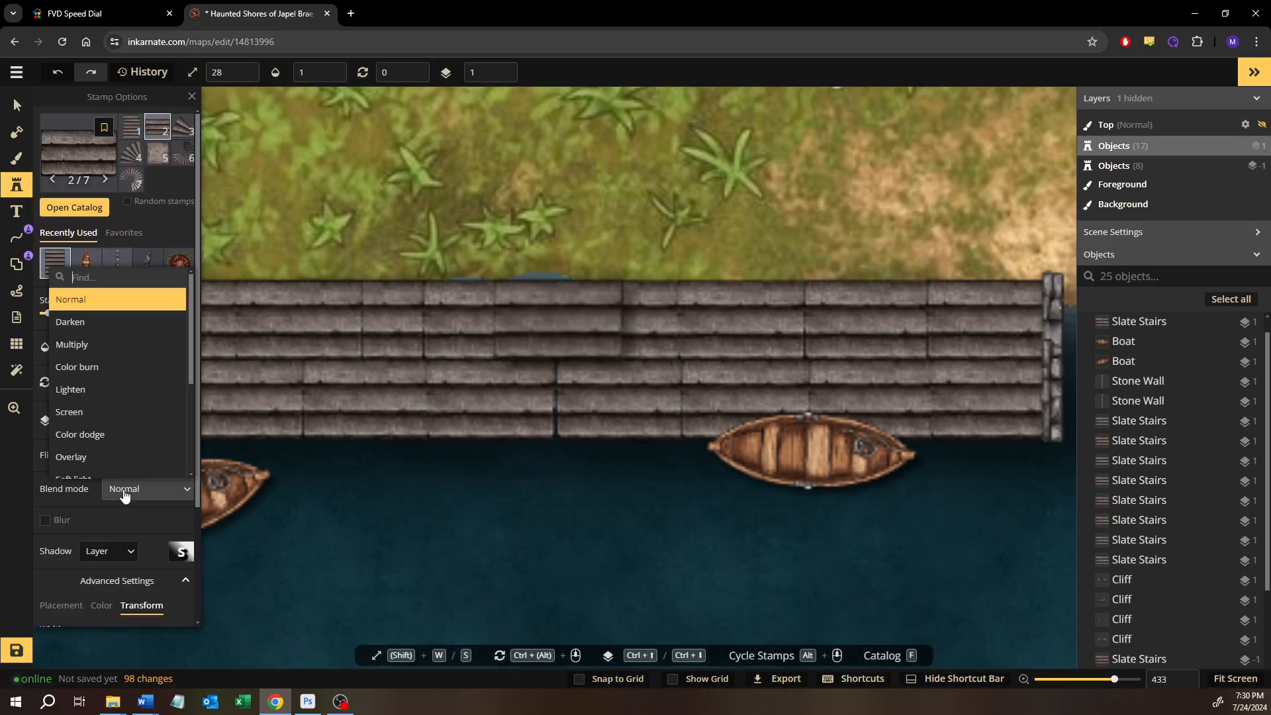
click(93, 354)
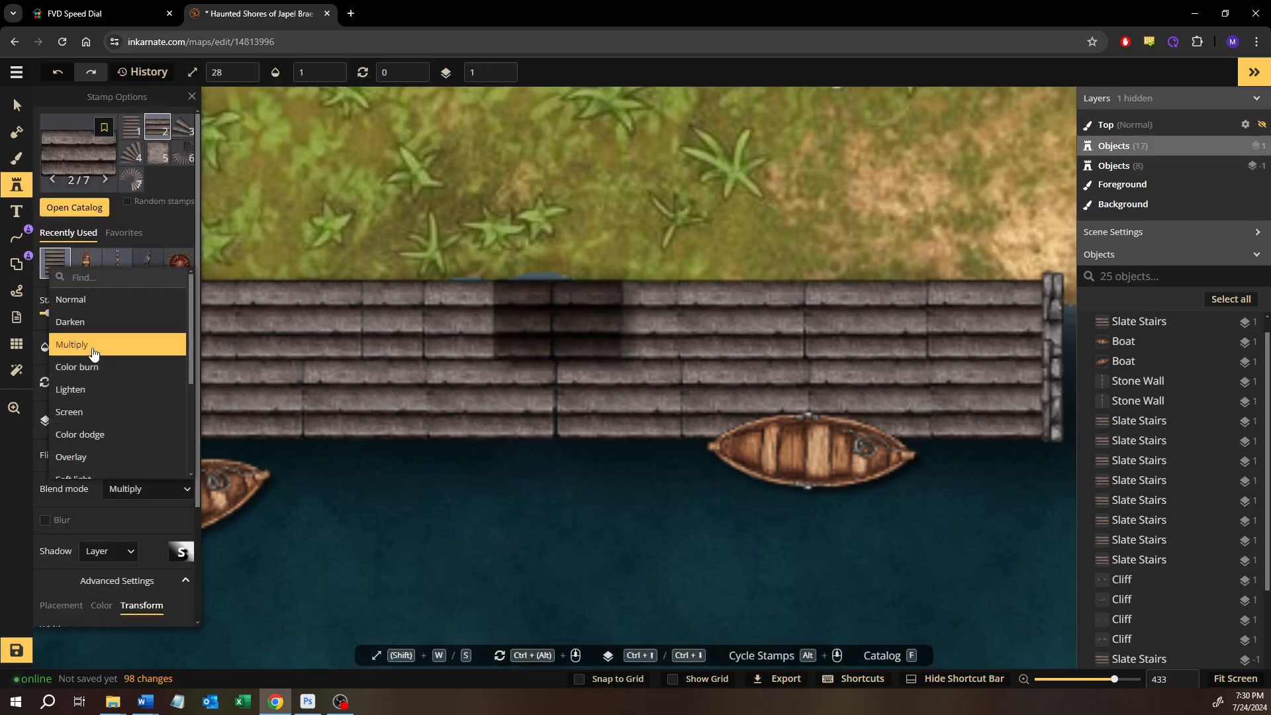
click(92, 389)
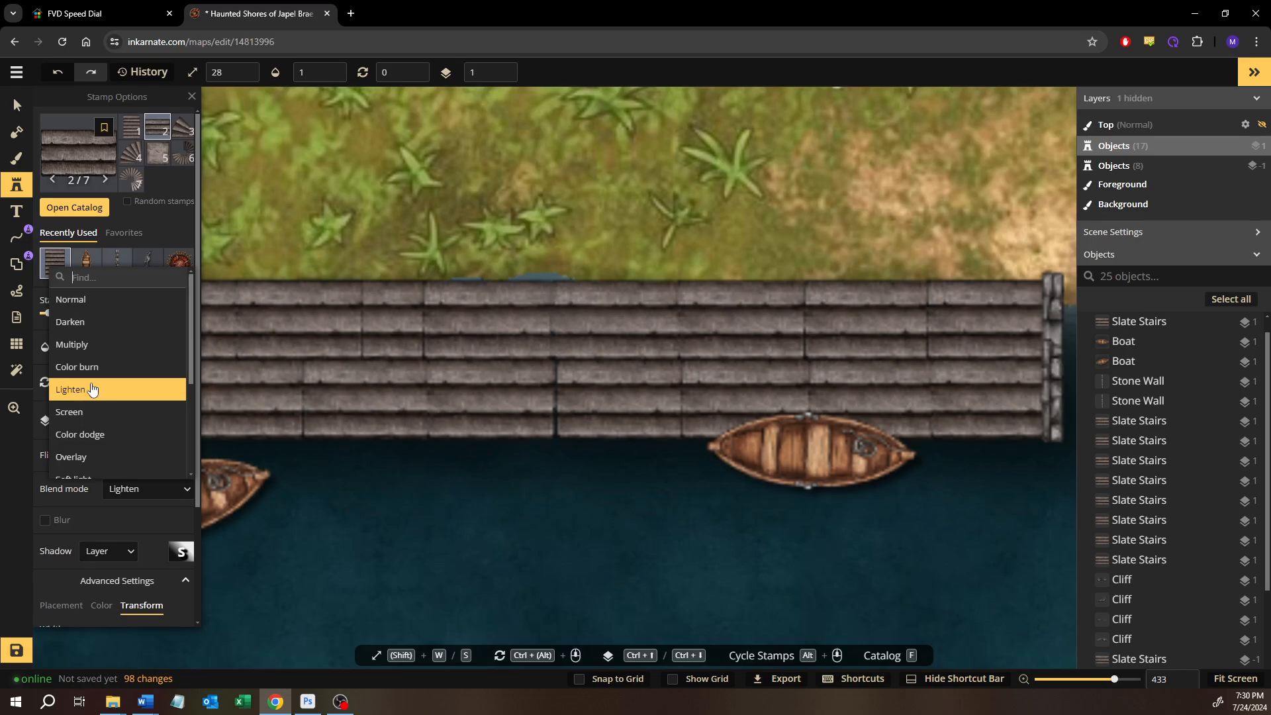
click(540, 306)
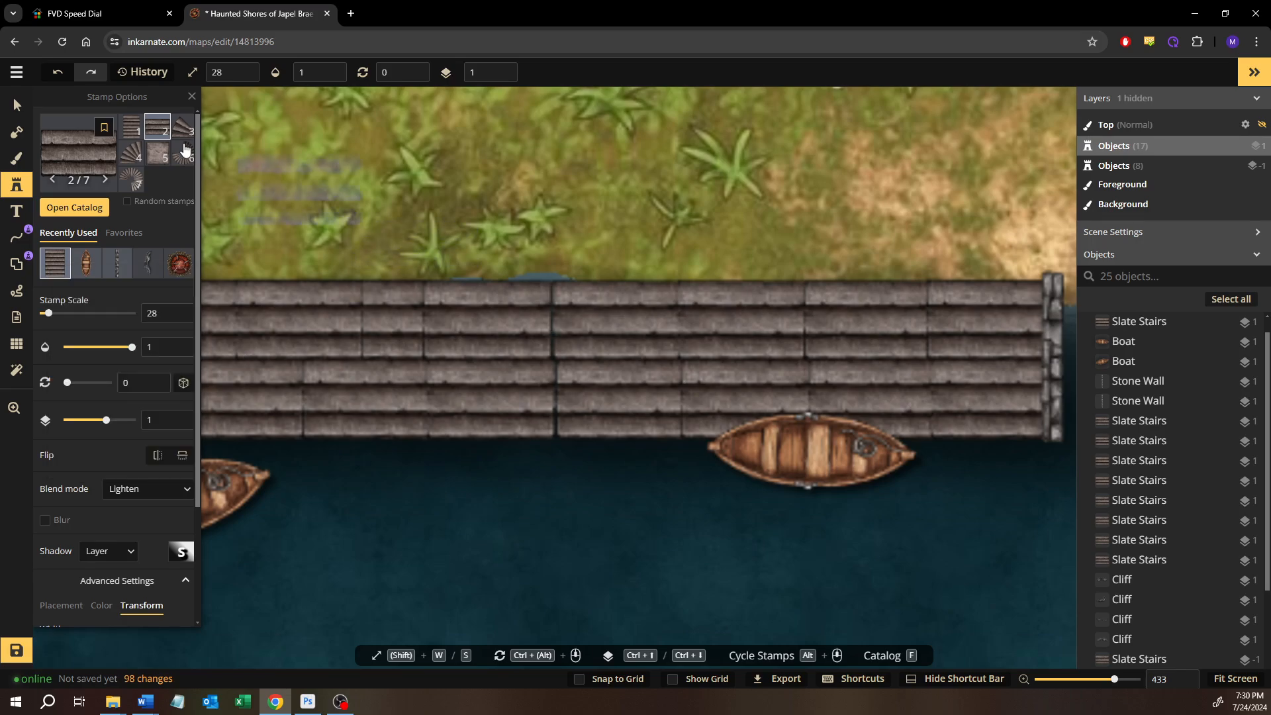
click(120, 498)
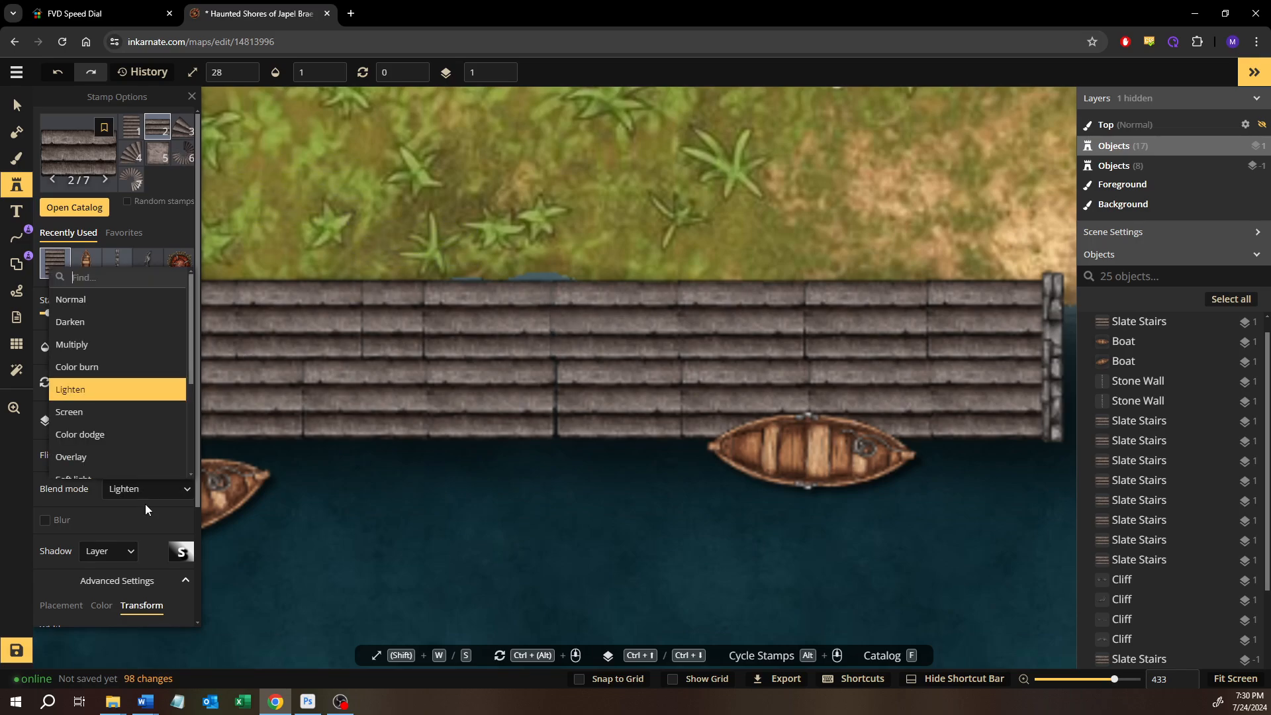
click(86, 413)
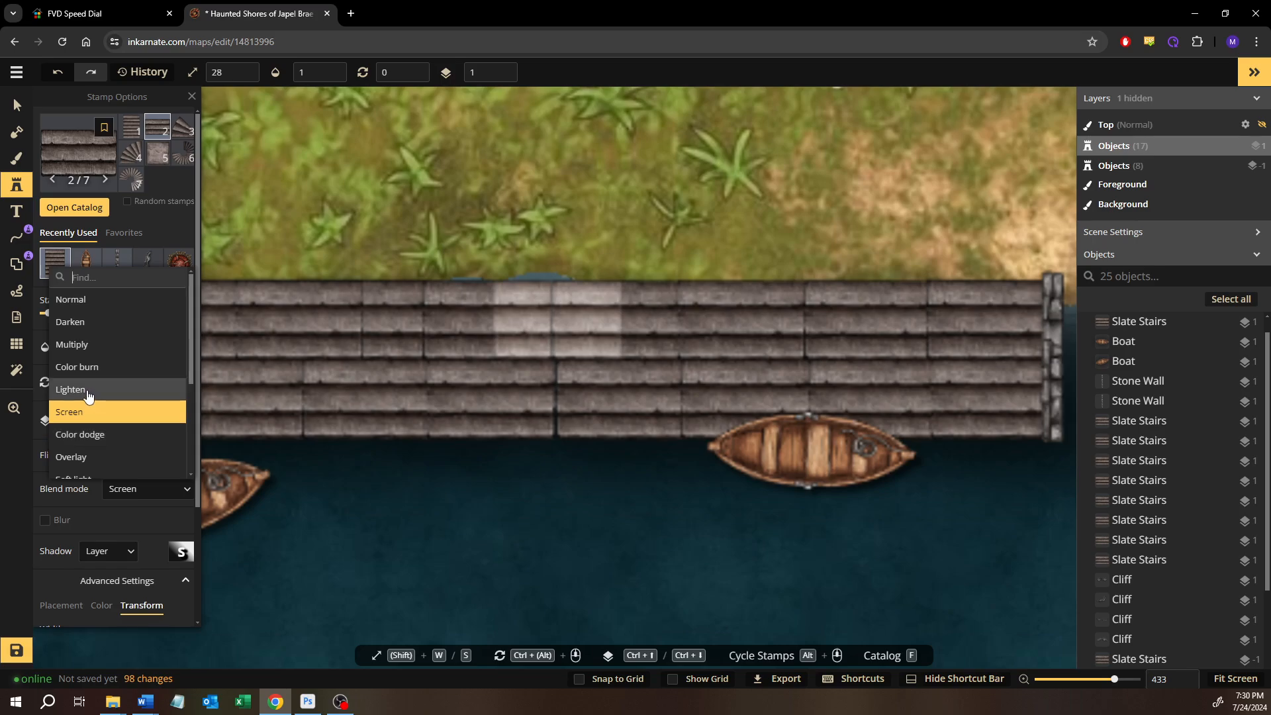
click(88, 390)
click(524, 309)
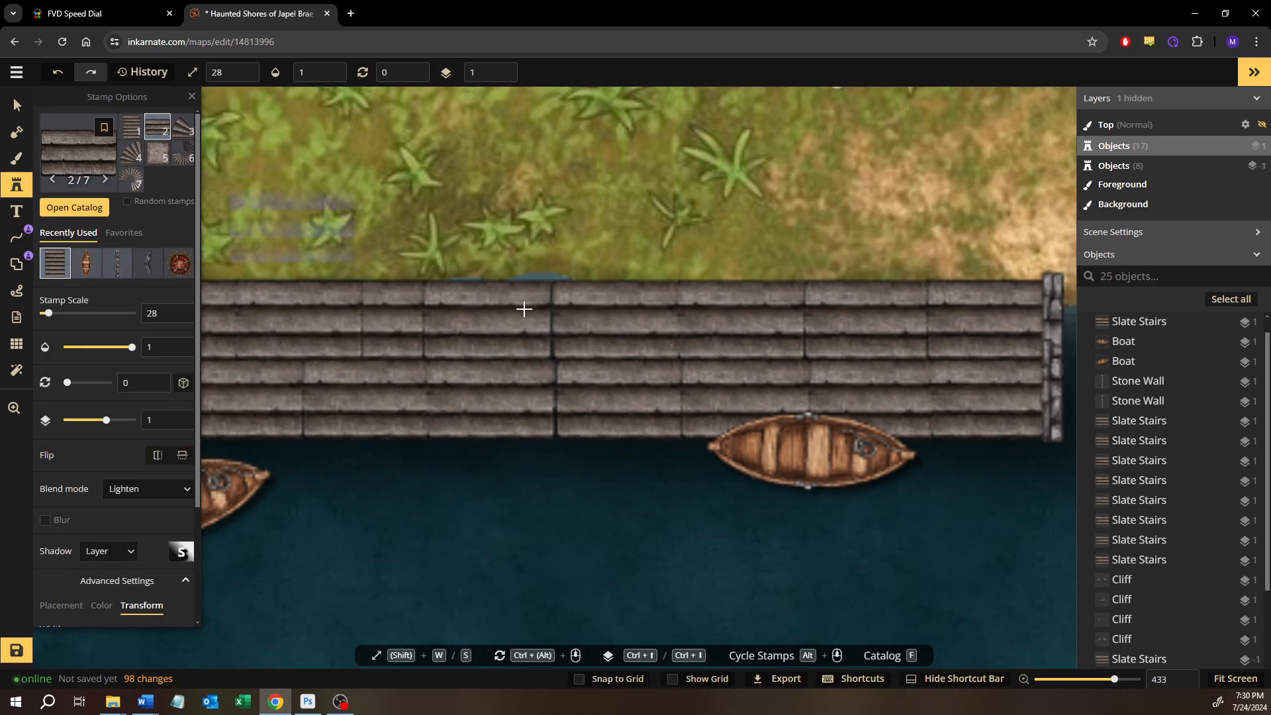
Place four Lighten slate stairs stamps over the upper row's seams, working from the west half toward the east boat
drag(542, 316, 683, 317)
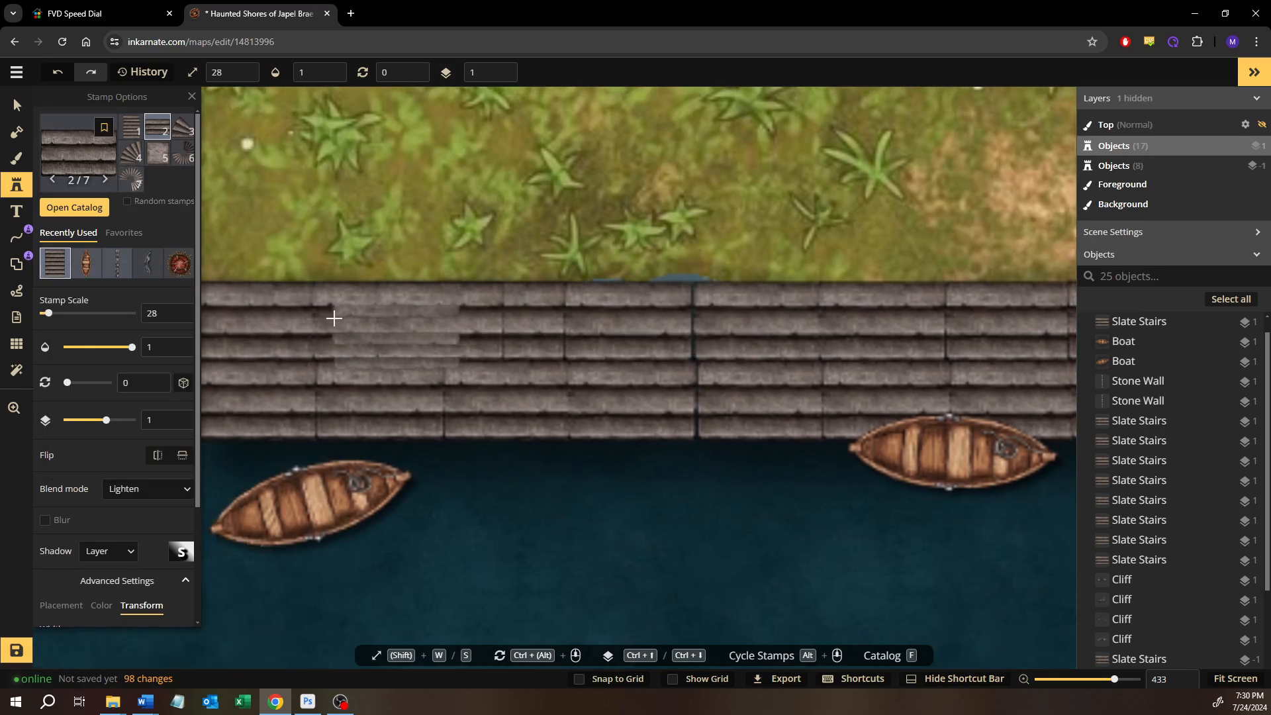
click(506, 321)
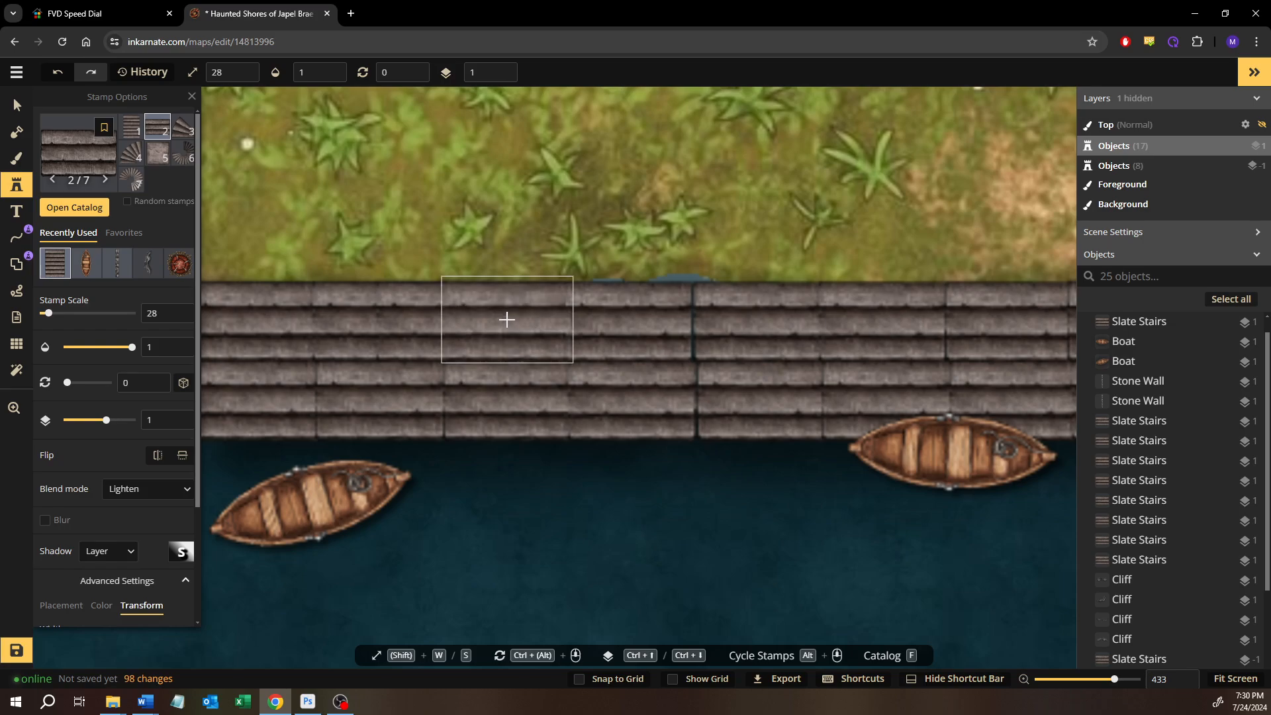
click(694, 318)
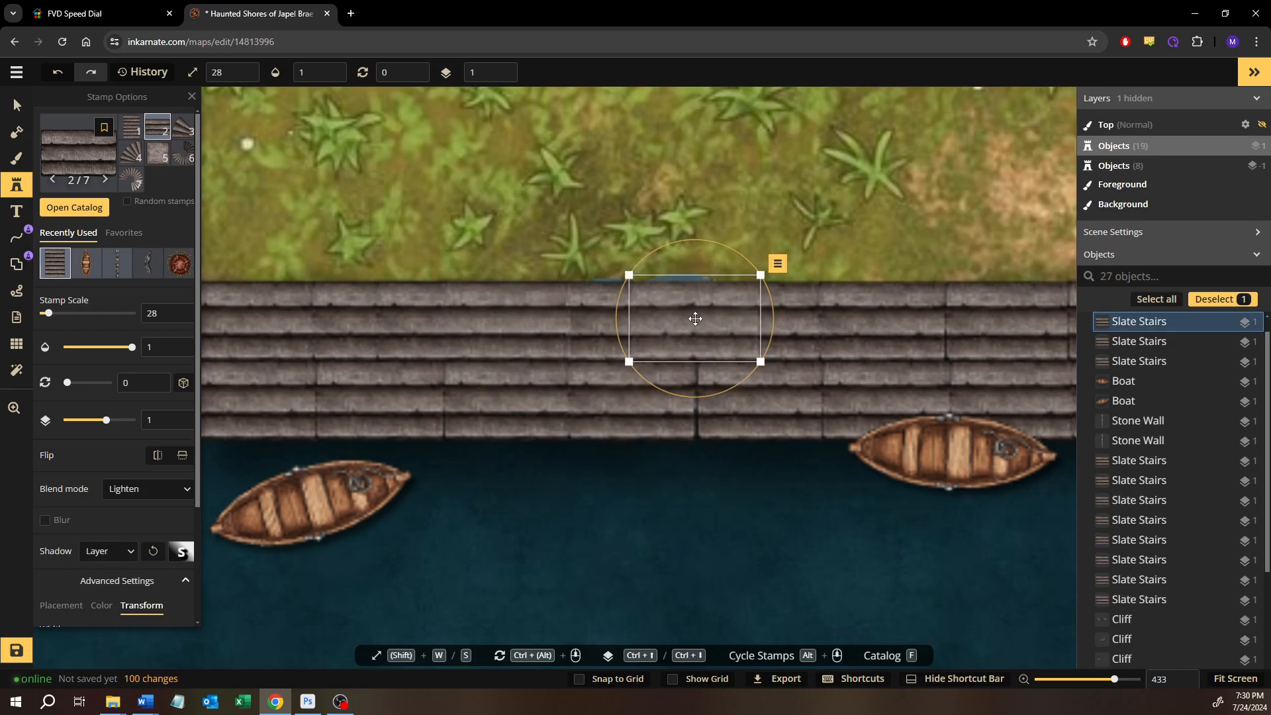
click(824, 318)
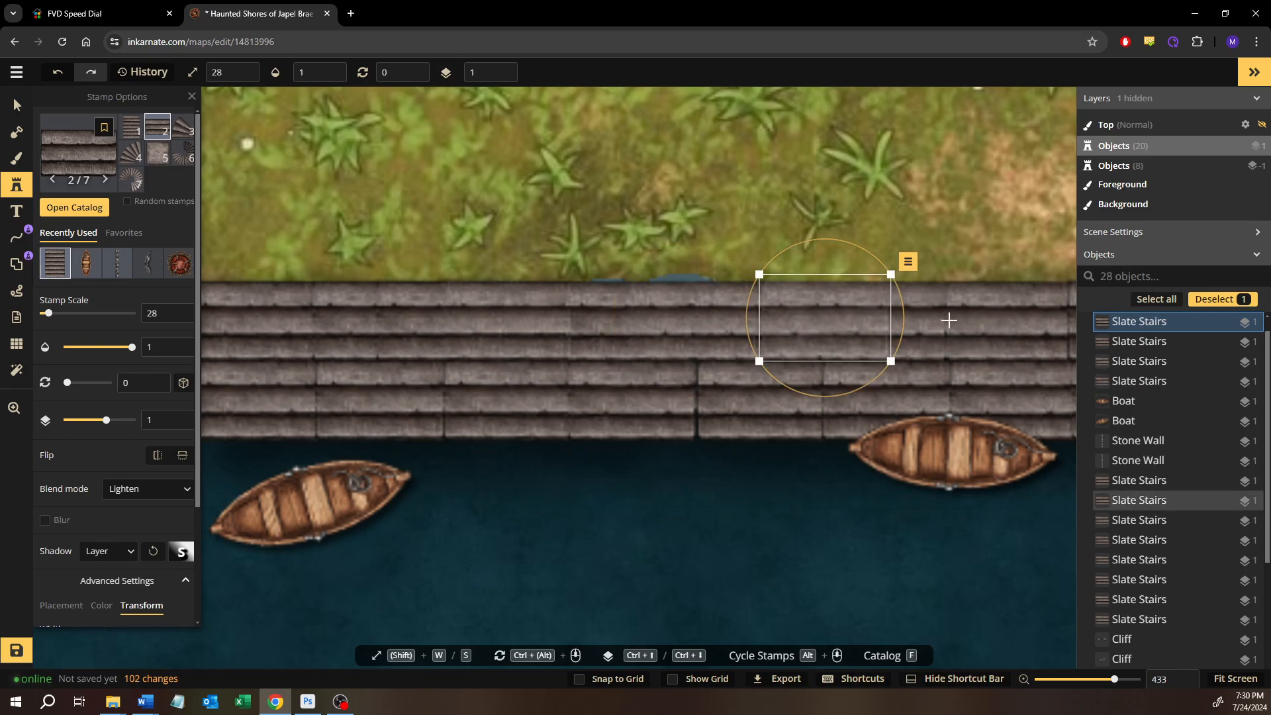
click(948, 321)
Place three more Lighten slate stairs stamps over the upper row's remaining seams near the east end and the middle
scroll(953, 331, right, 5)
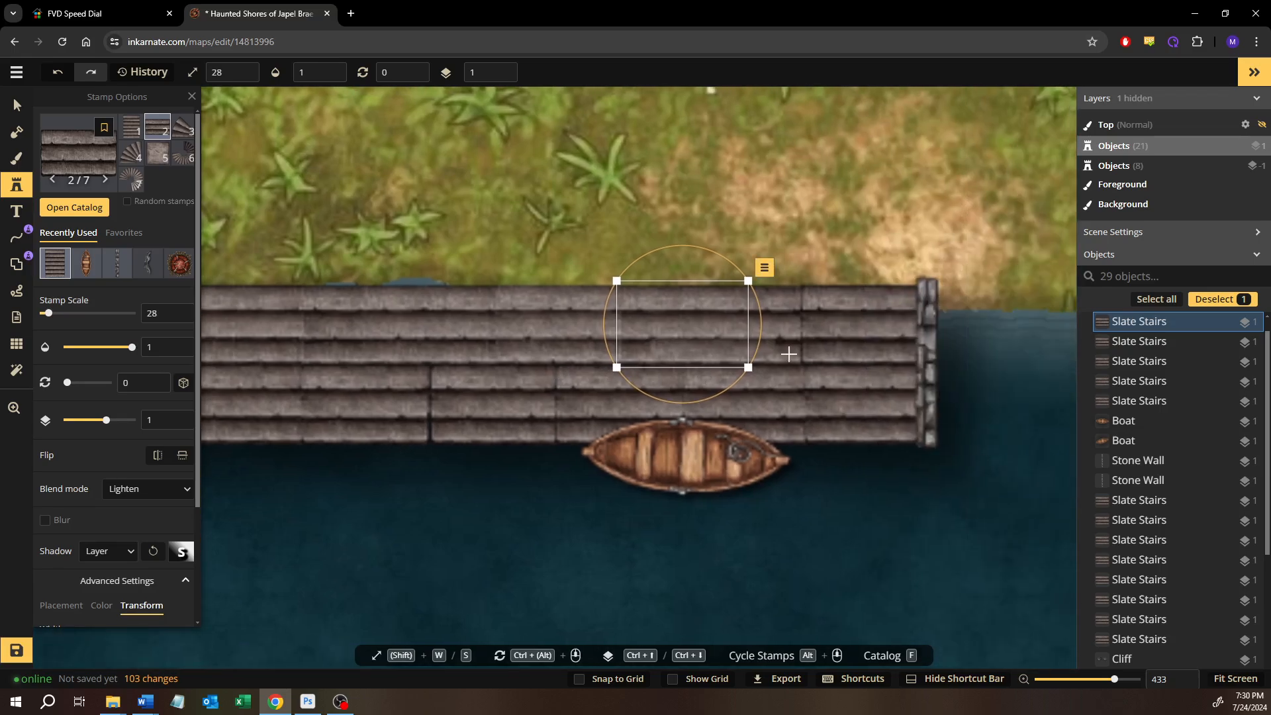
click(812, 321)
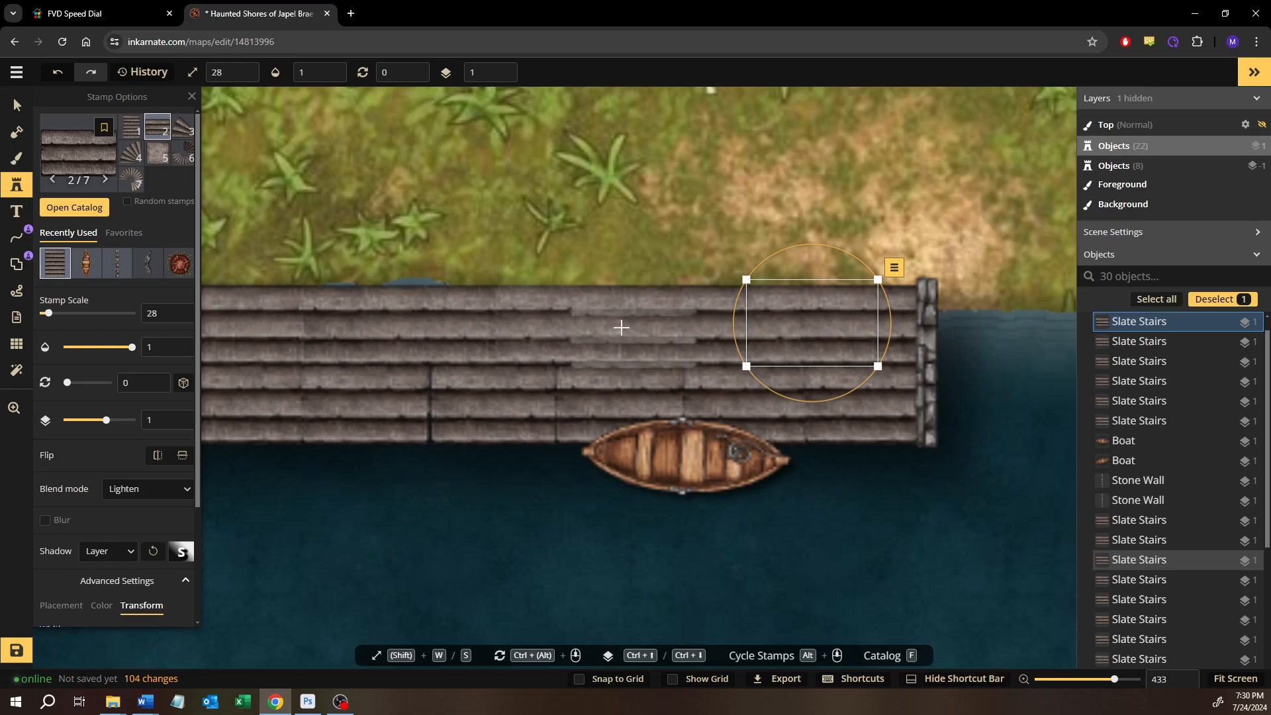
click(312, 323)
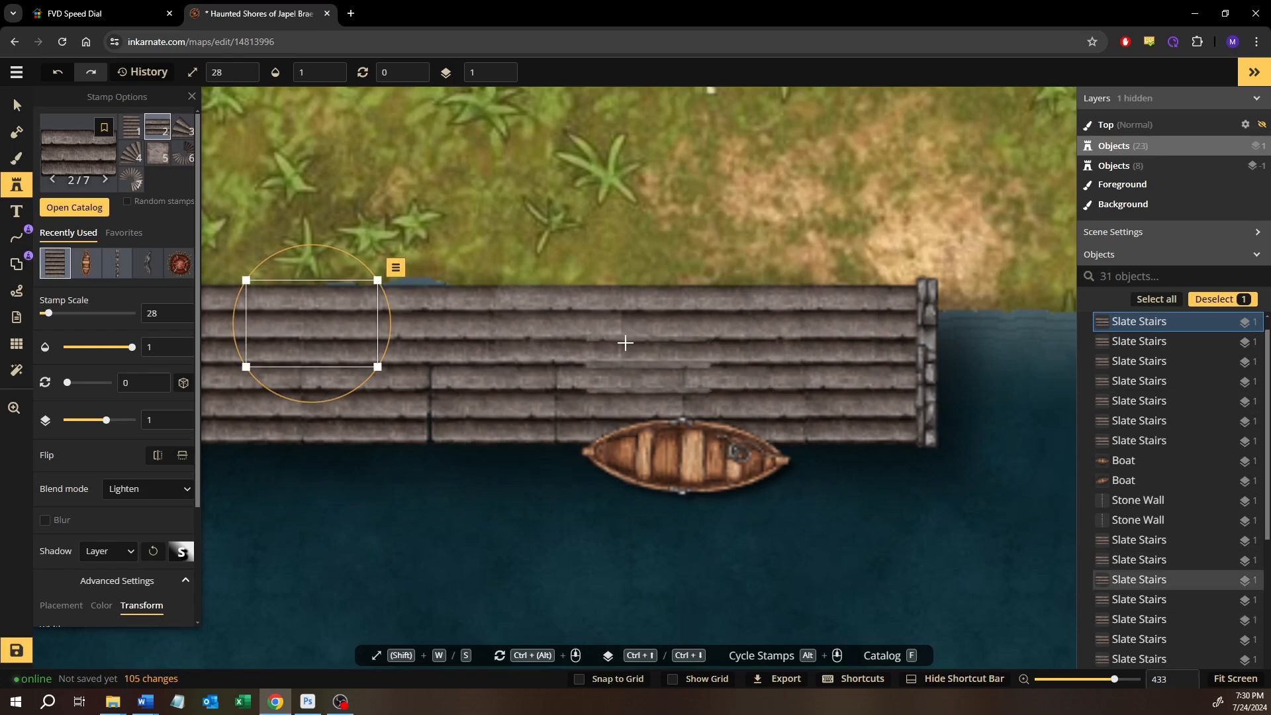
click(621, 322)
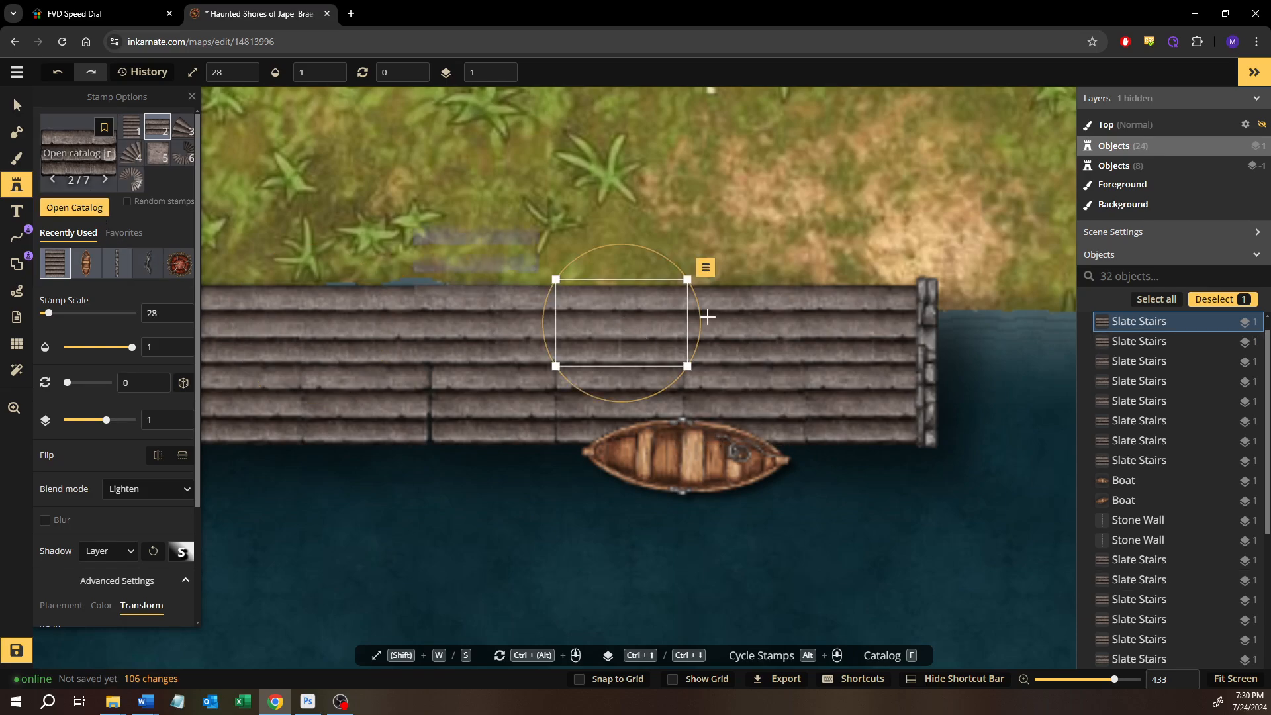
Inspect the upper stairs row and place another Lighten slate stairs stamp over the seam near the west stone wall
click(16, 105)
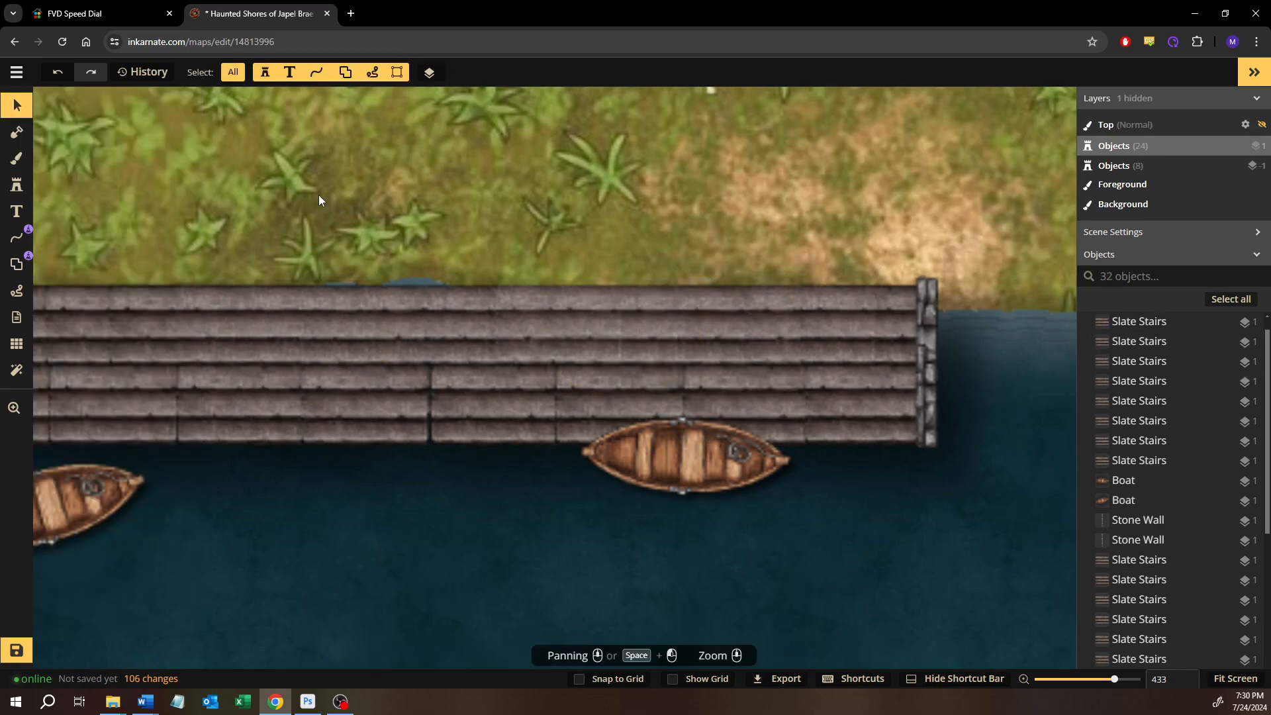
scroll(331, 194, down, 3)
drag(344, 194, 482, 228)
scroll(304, 299, up, 6)
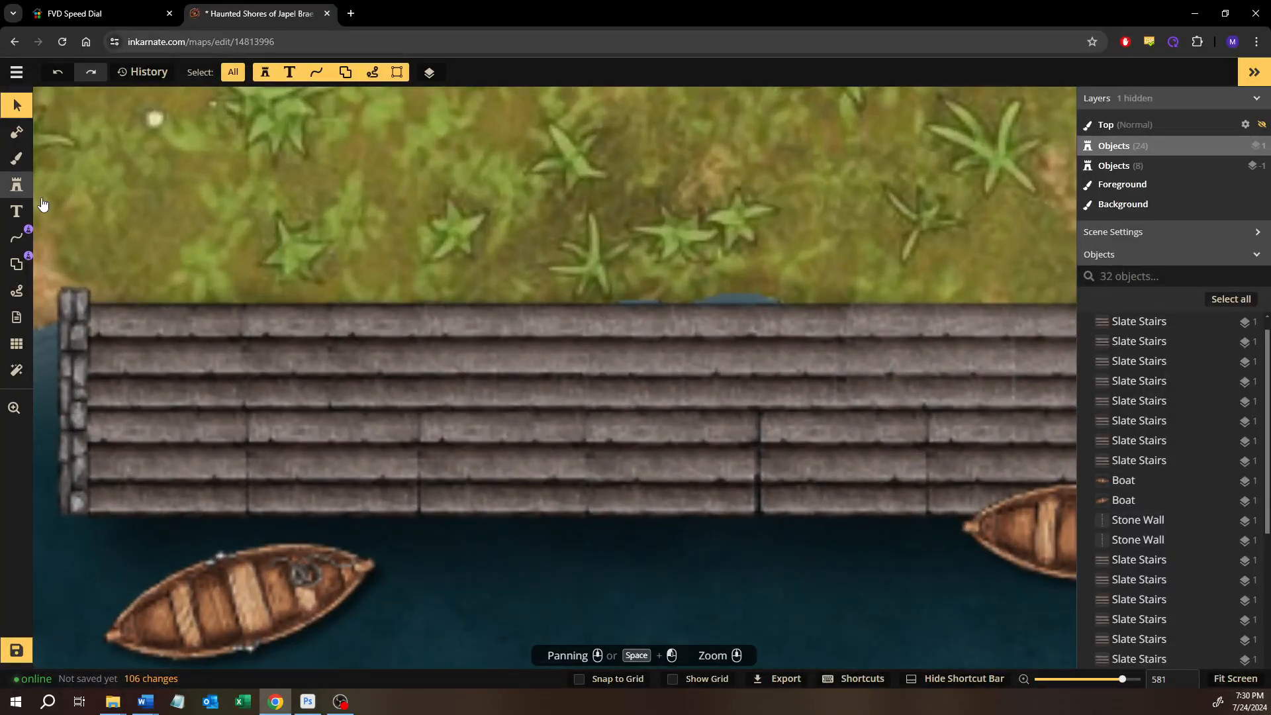
click(16, 185)
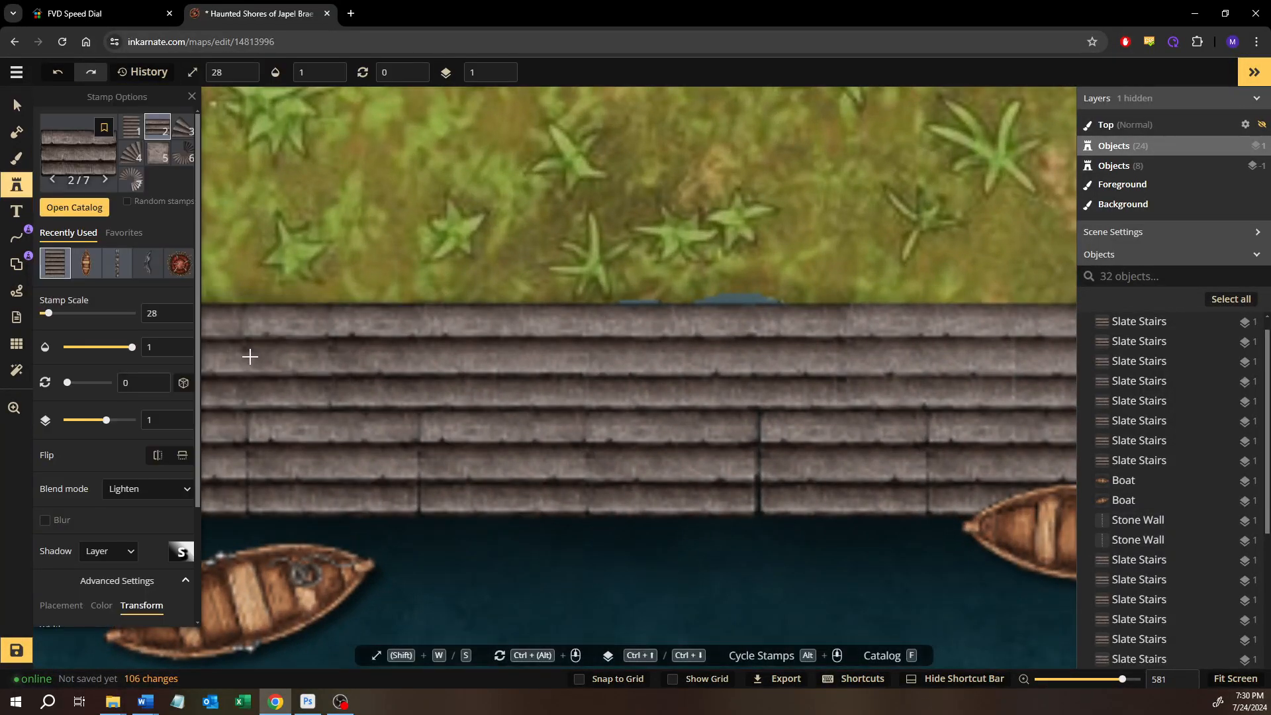
click(250, 357)
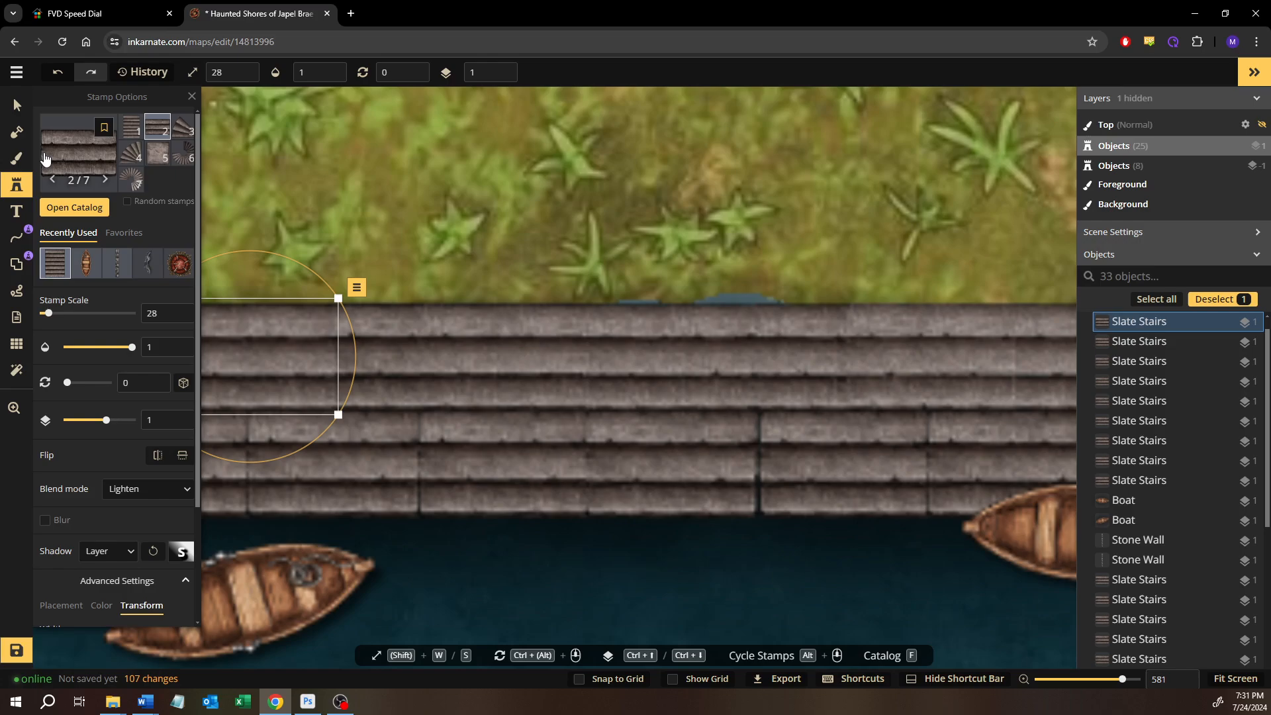
Delete all eight slate stairs stamps of the lower row between the two stone walls
click(17, 105)
click(423, 200)
scroll(417, 244, down, 2)
scroll(413, 246, down, 3)
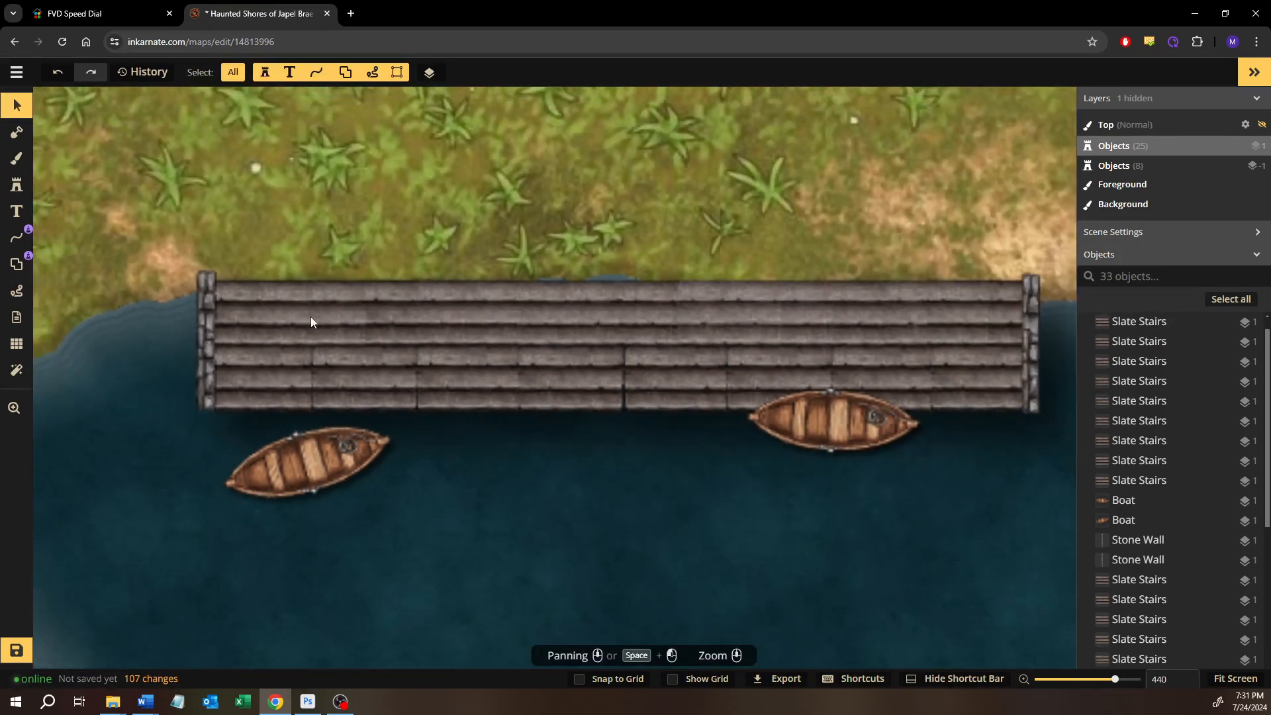
drag(727, 315, 836, 313)
click(627, 531)
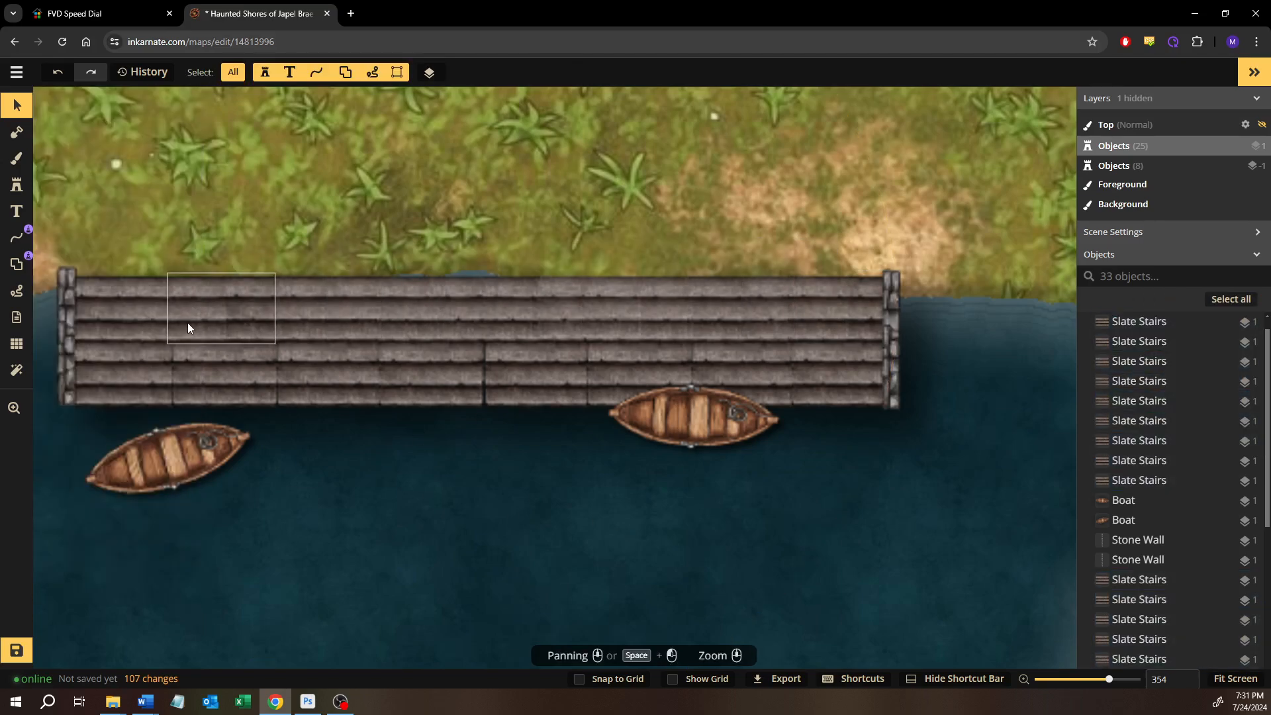
click(122, 367)
shift+click(256, 366)
shift+click(347, 371)
shift+click(437, 369)
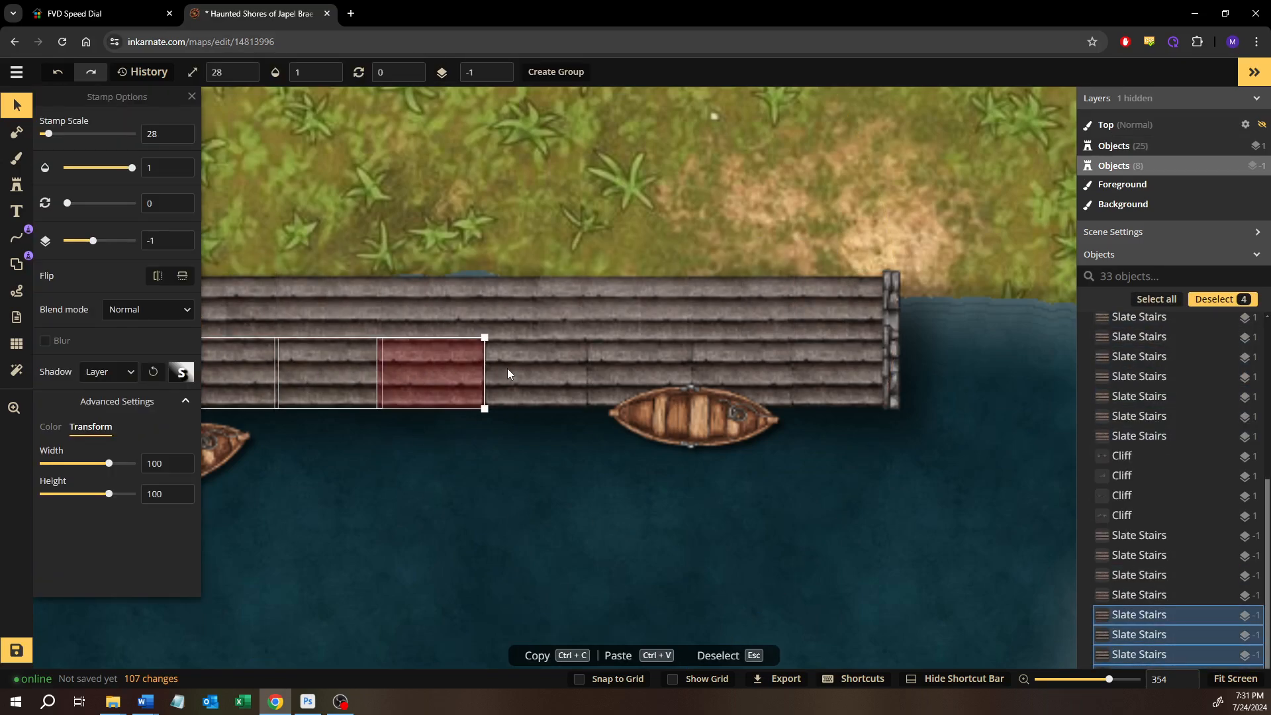
shift+click(523, 368)
shift+click(620, 373)
shift+click(705, 364)
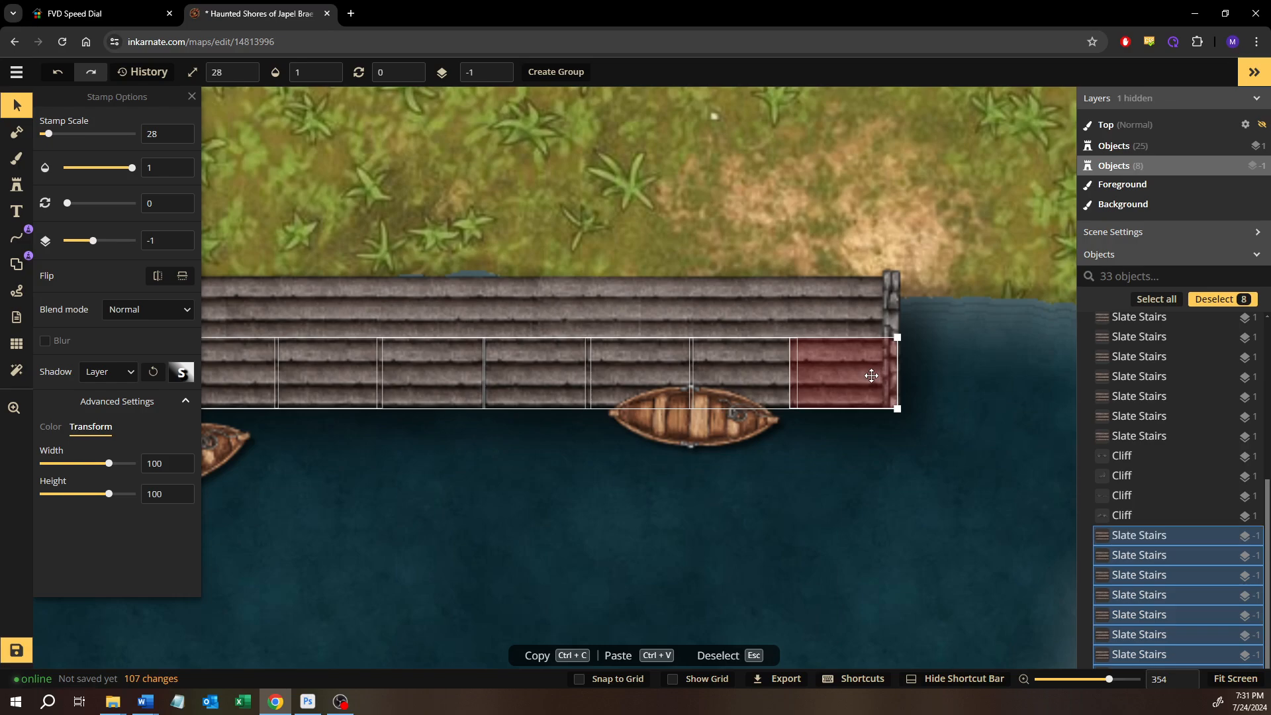
shift+click(871, 375)
key(Delete)
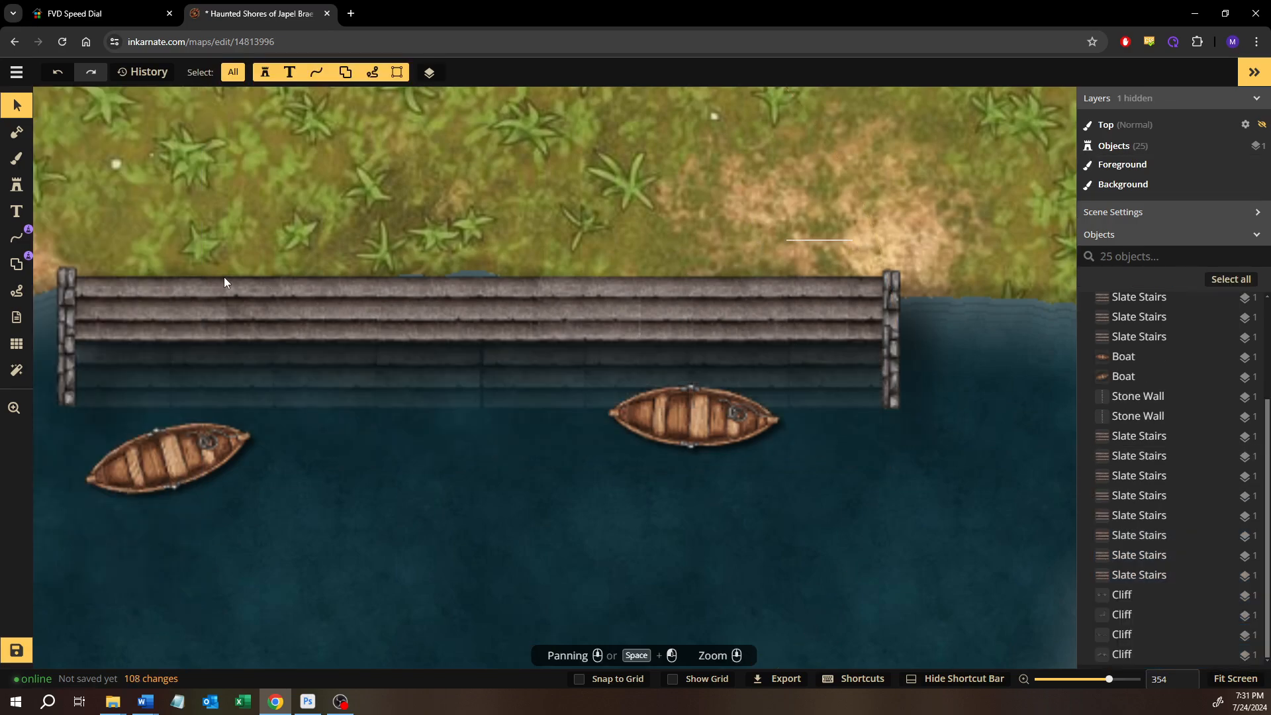
Duplicate the upper row's 17 slate stairs stamps, align the copy as the lower row between the walls, and put it on layer 0
key(ctrl+v)
click(148, 304)
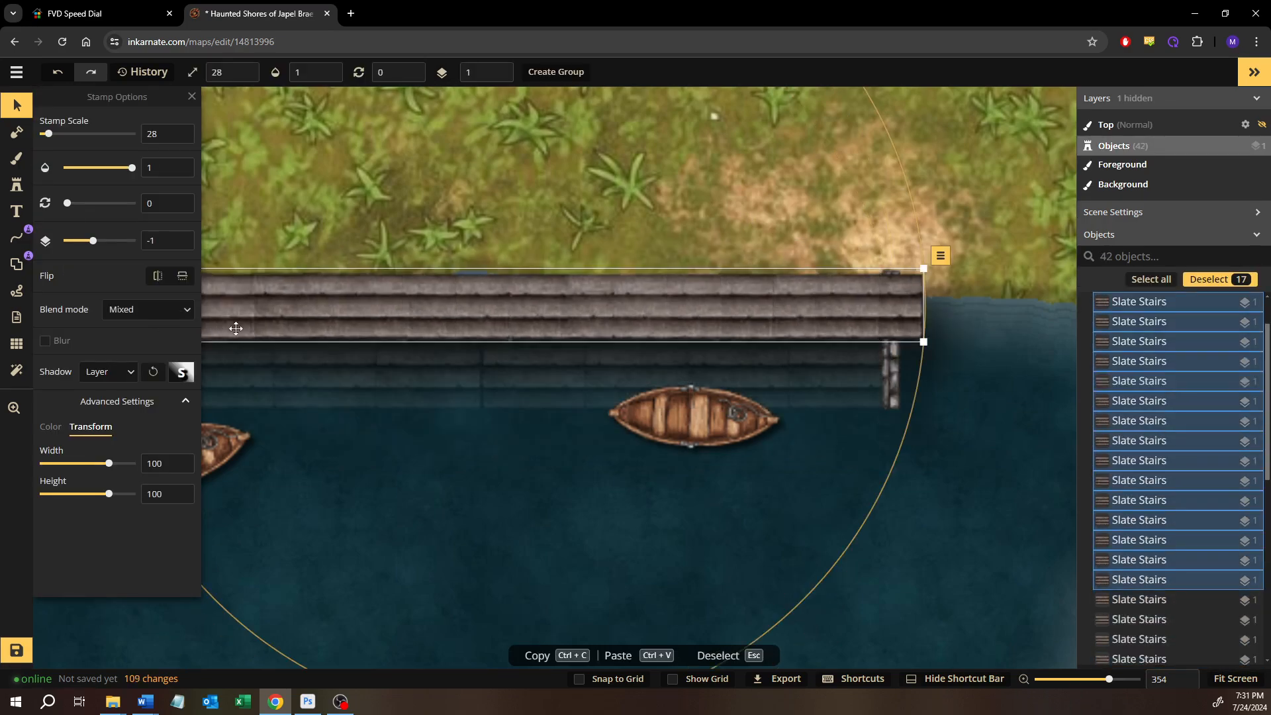
drag(288, 323, 363, 349)
key(Page_Down)
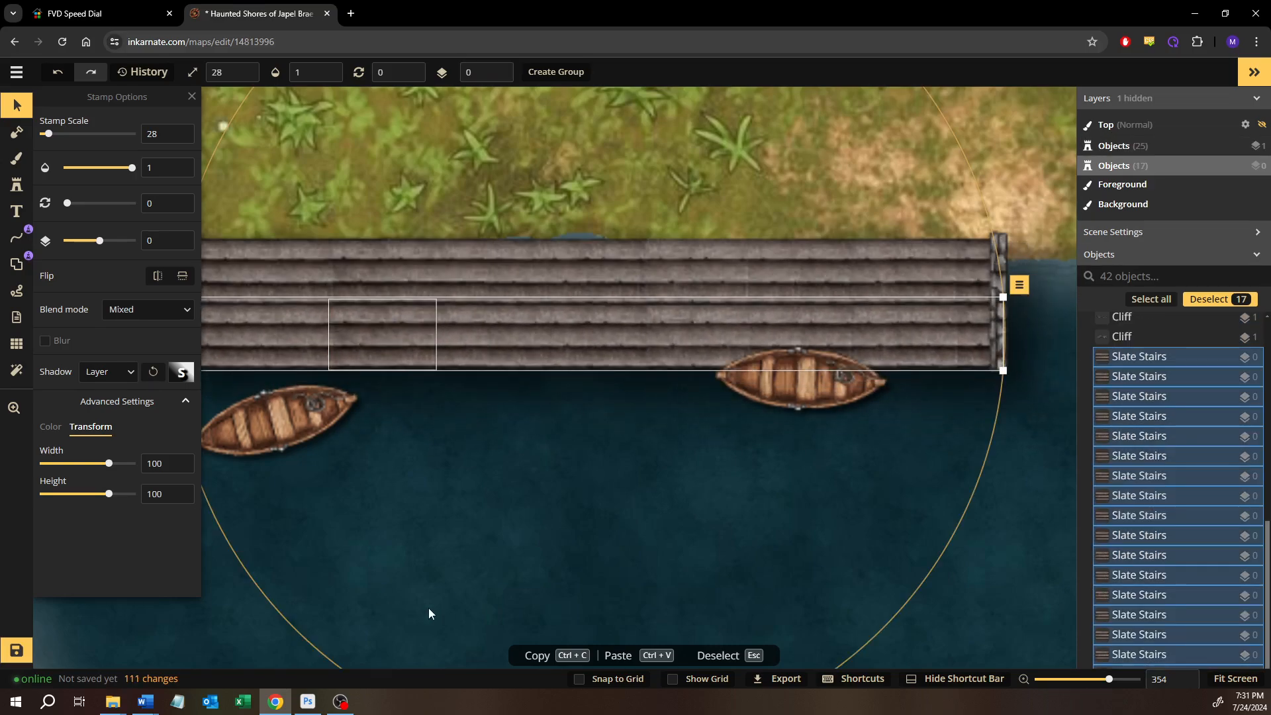
drag(533, 476, 618, 488)
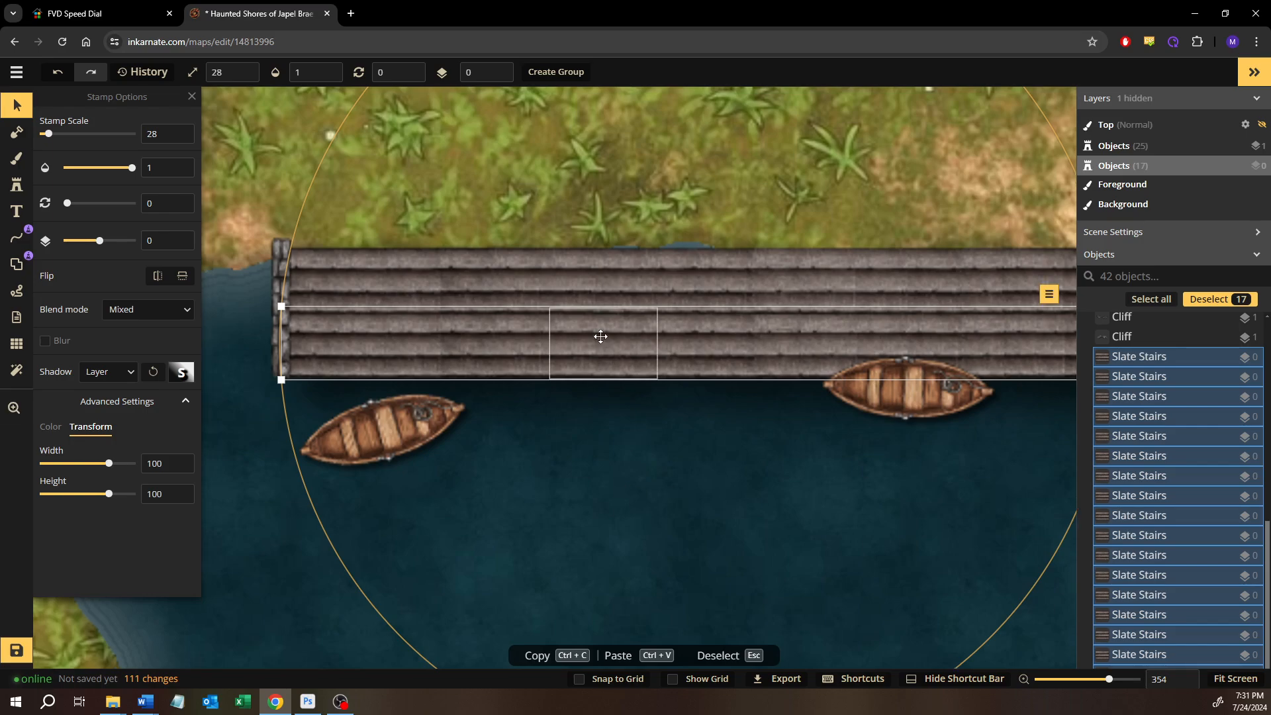
mouse_move(602, 338)
mouse_down()
mouse_move(596, 327)
mouse_move(596, 340)
mouse_up()
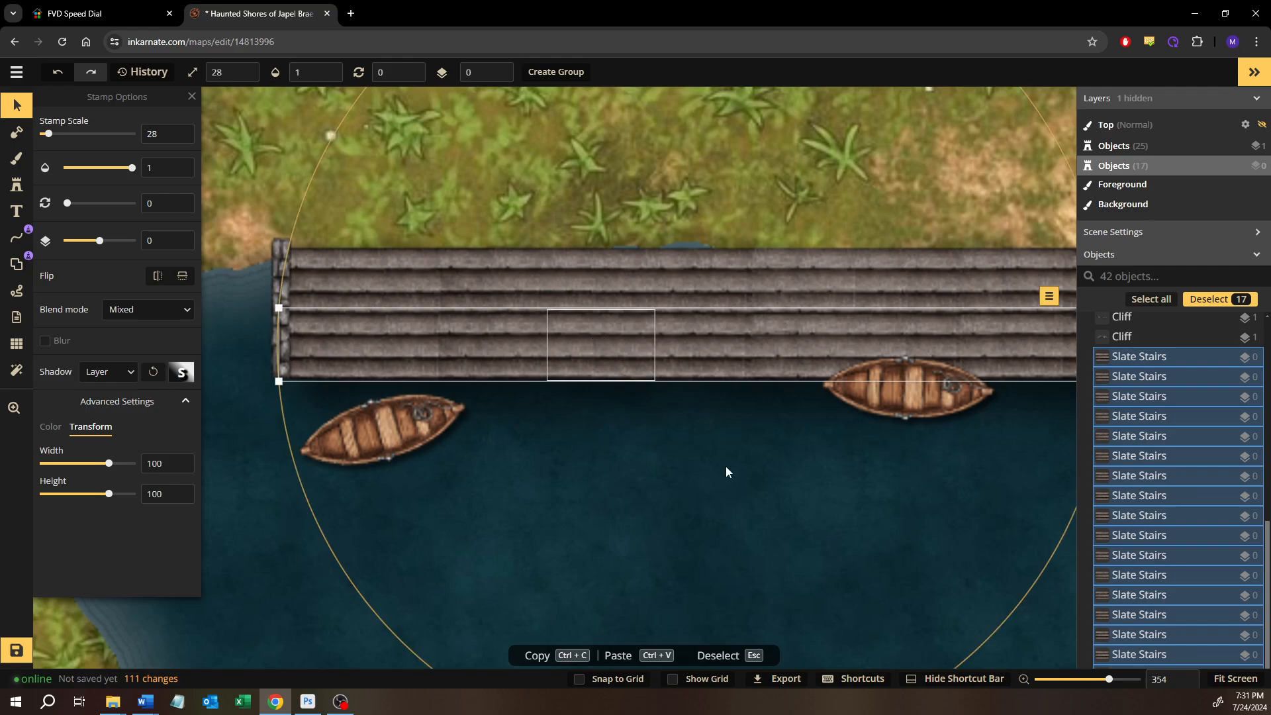
Flatten the selected lower row of slate stairs stamps to the background
drag(641, 485, 397, 481)
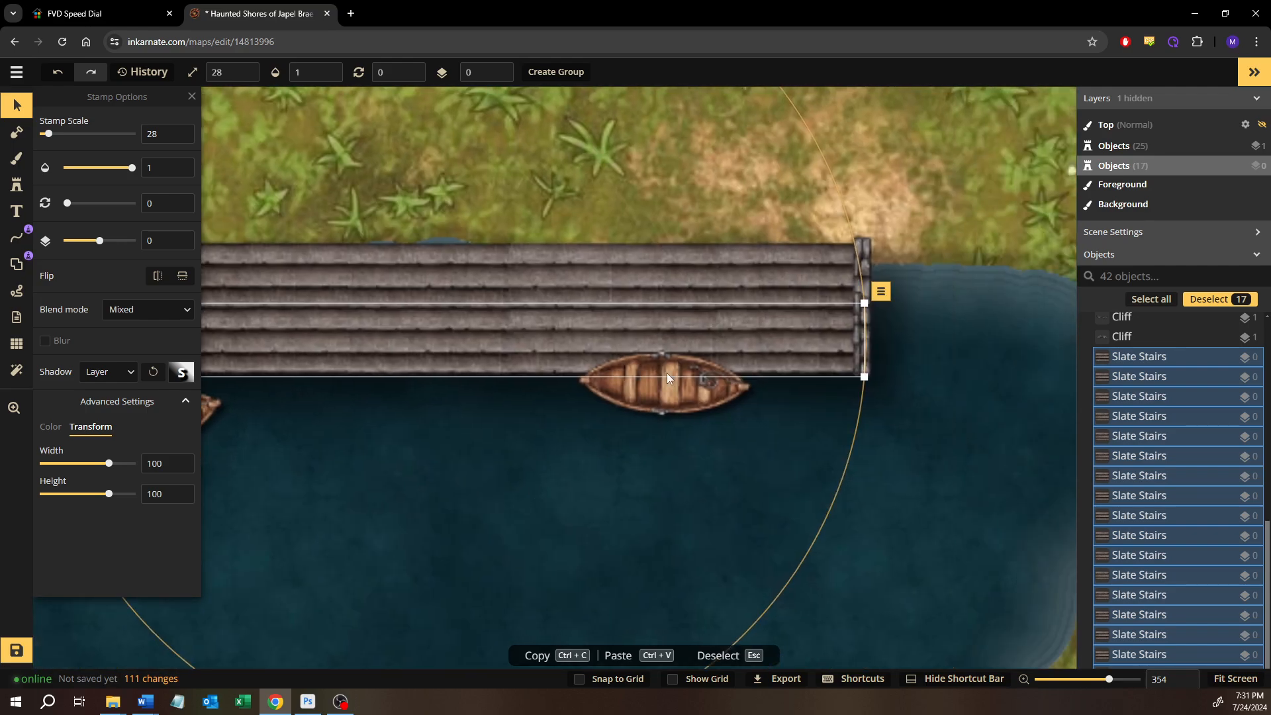
click(881, 291)
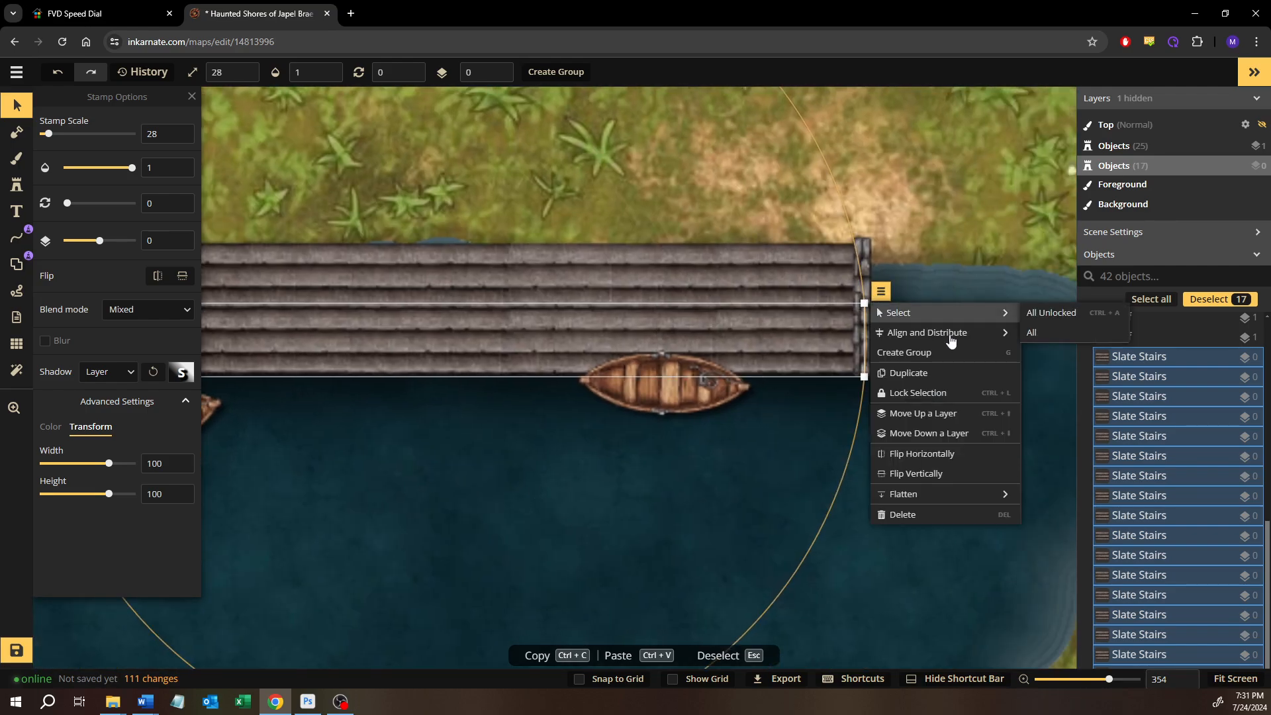
mouse_move(945, 494)
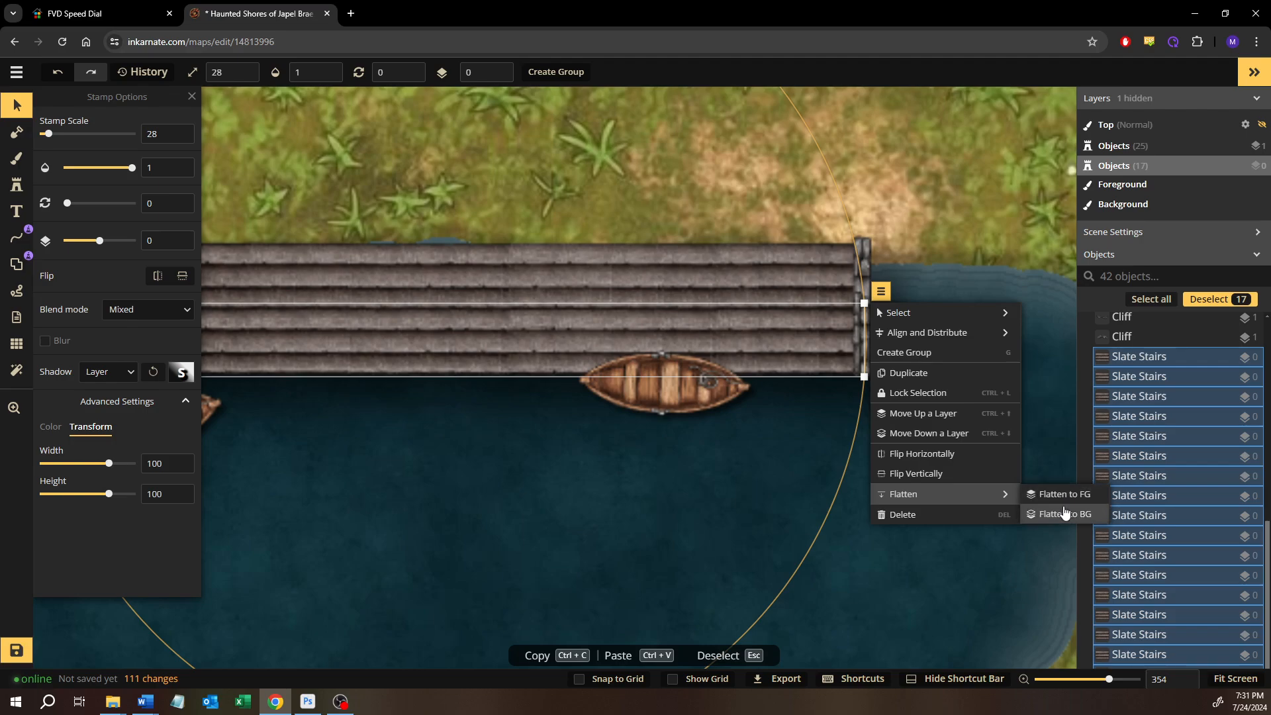
click(1023, 514)
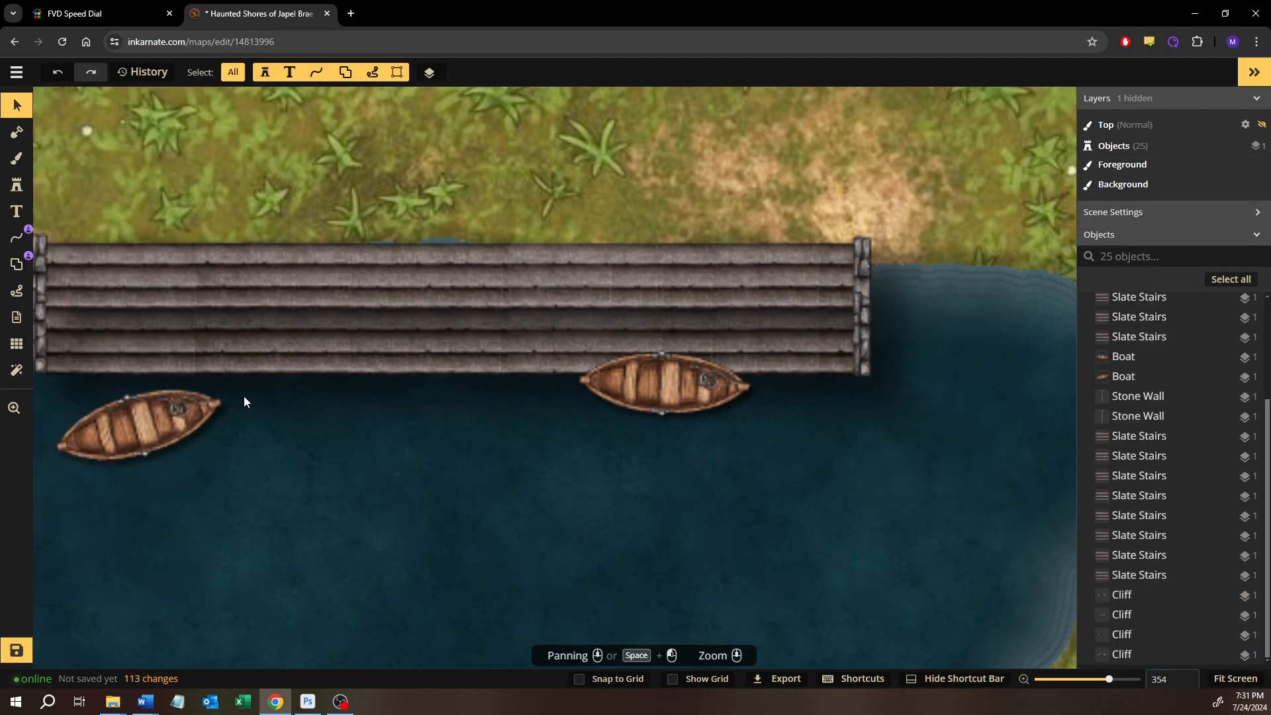
Select all 17 slate stairs stamps of the upper row and set their shadow to None
scroll(244, 395, up, 4)
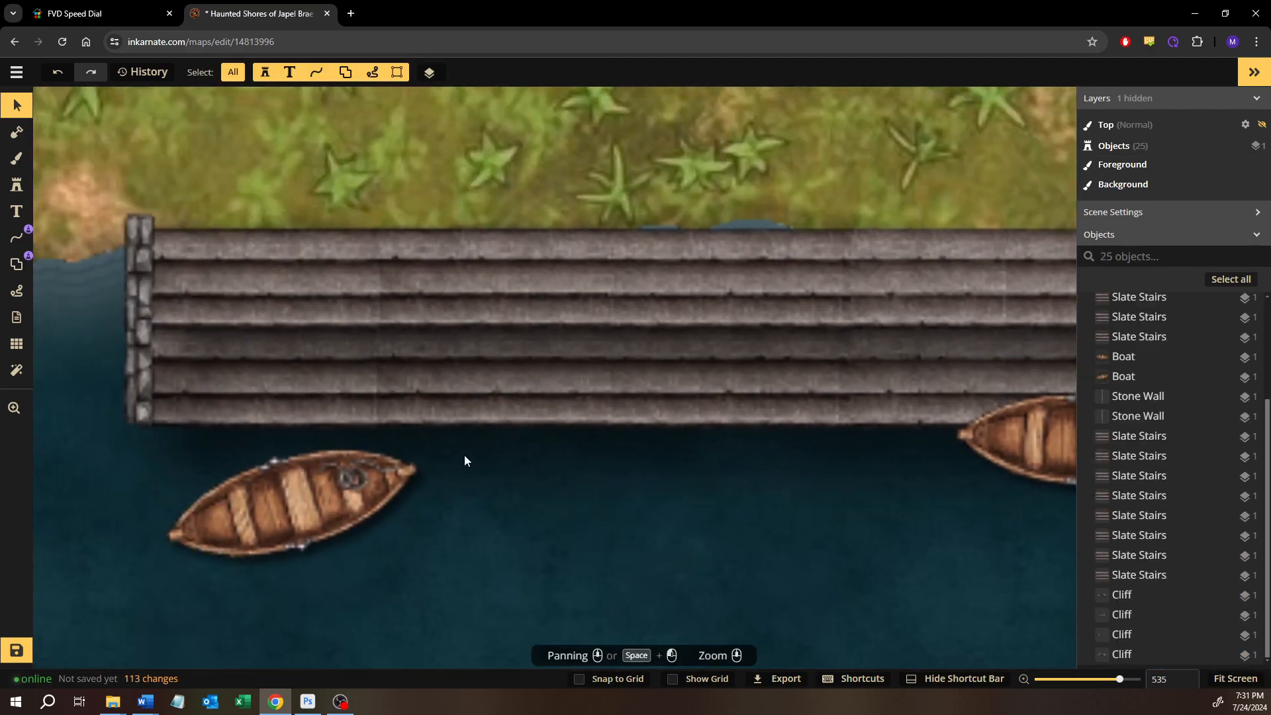
scroll(296, 301, up, 1)
scroll(202, 268, up, 1)
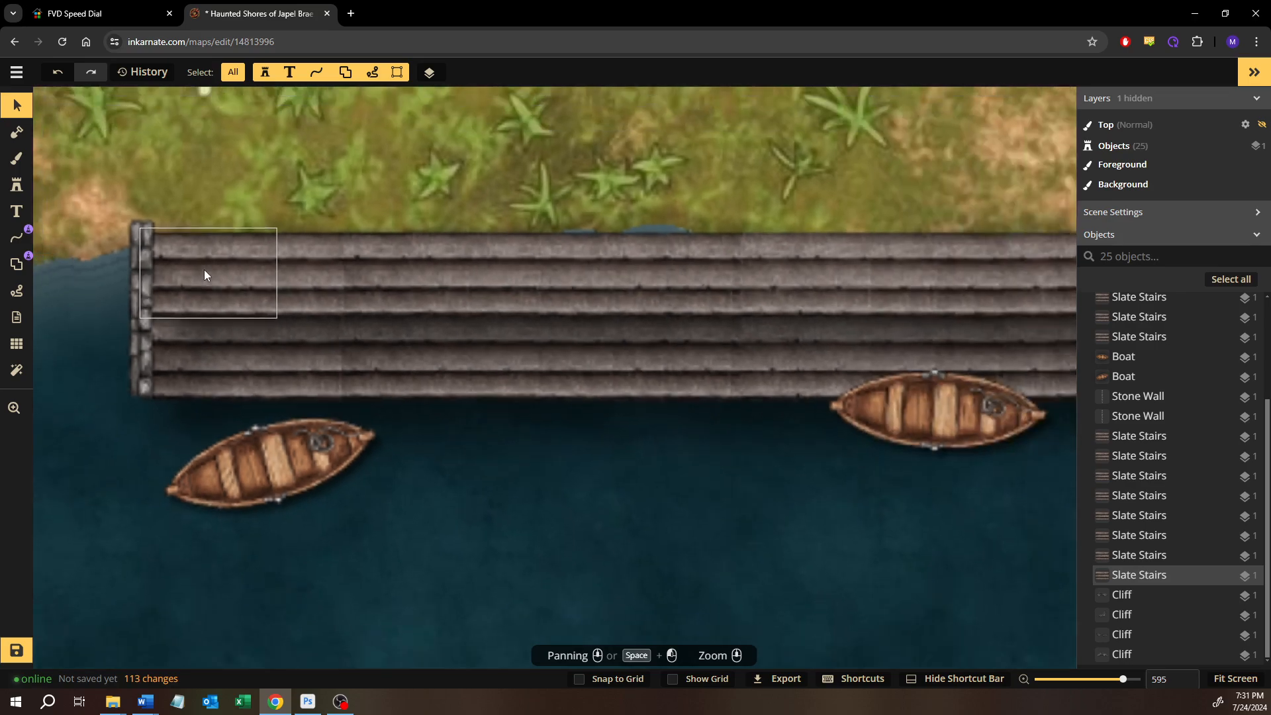
scroll(204, 269, down, 3)
drag(204, 207, 839, 273)
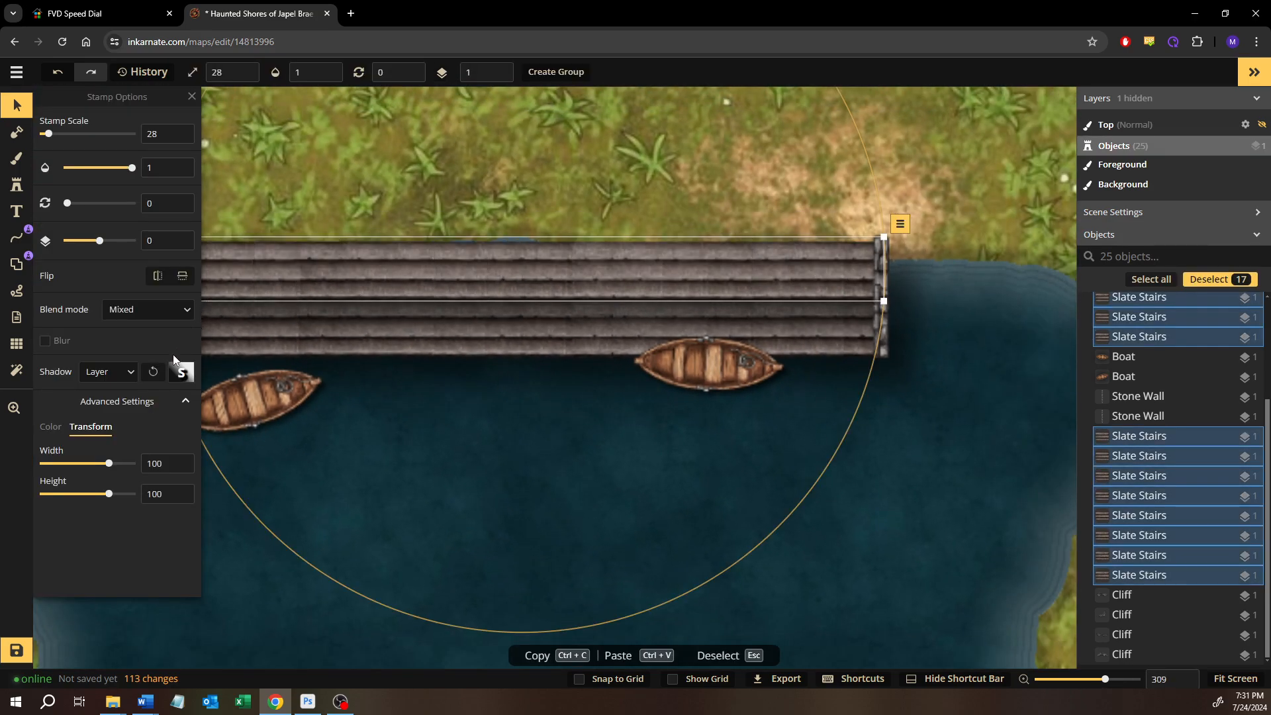
click(133, 374)
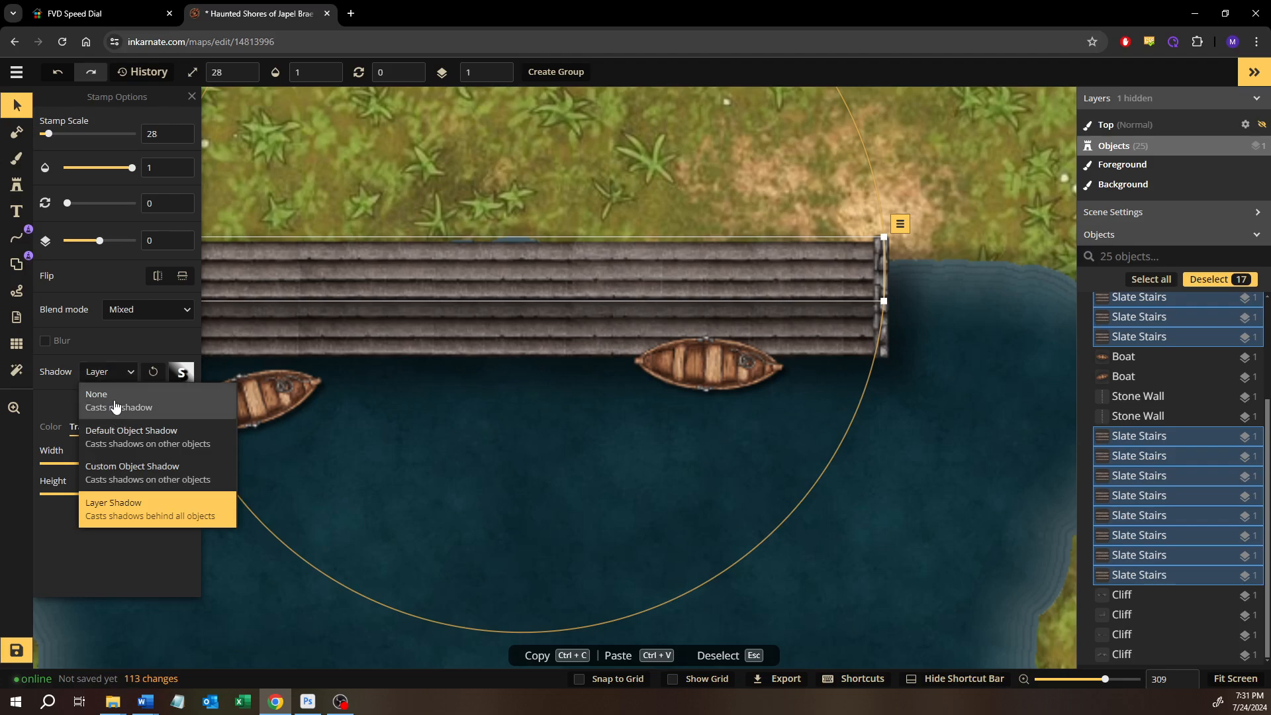
click(114, 400)
click(939, 534)
scroll(522, 361, up, 2)
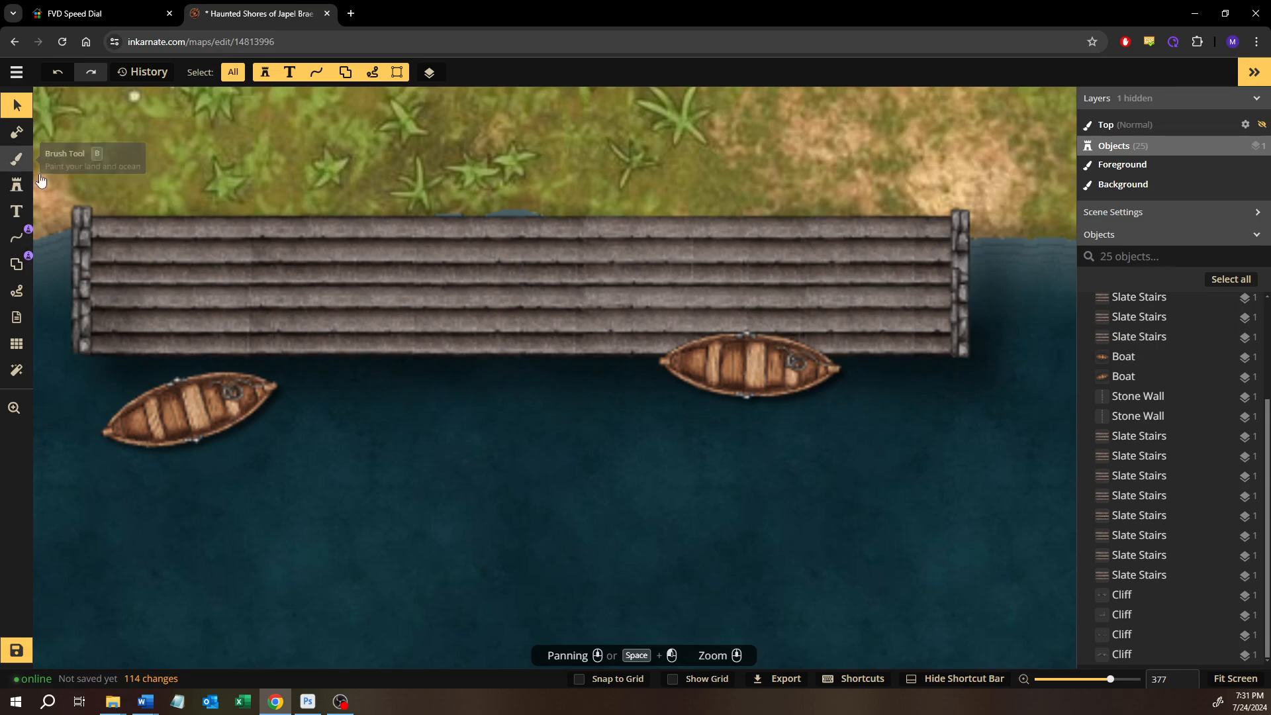
Brush a background rectangle of the dark water texture at opacity 0.33 over the lower stairs row, from the west wall to the east wall
click(22, 170)
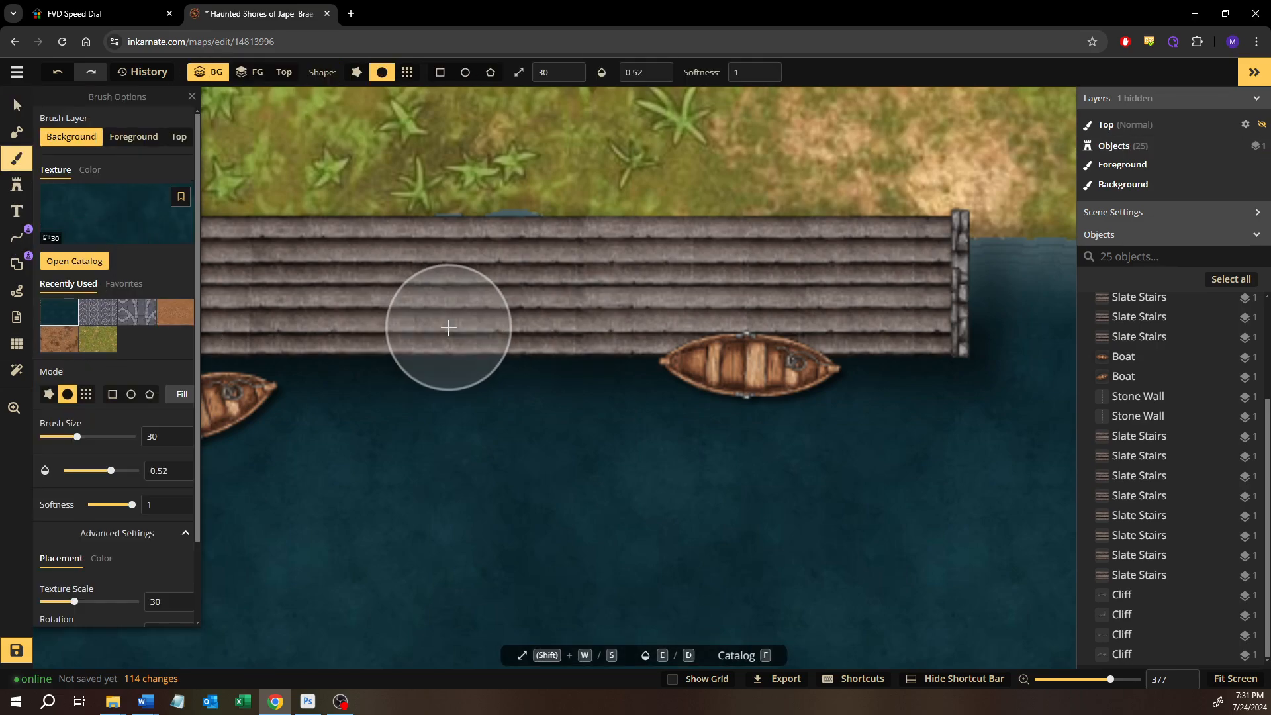
click(112, 394)
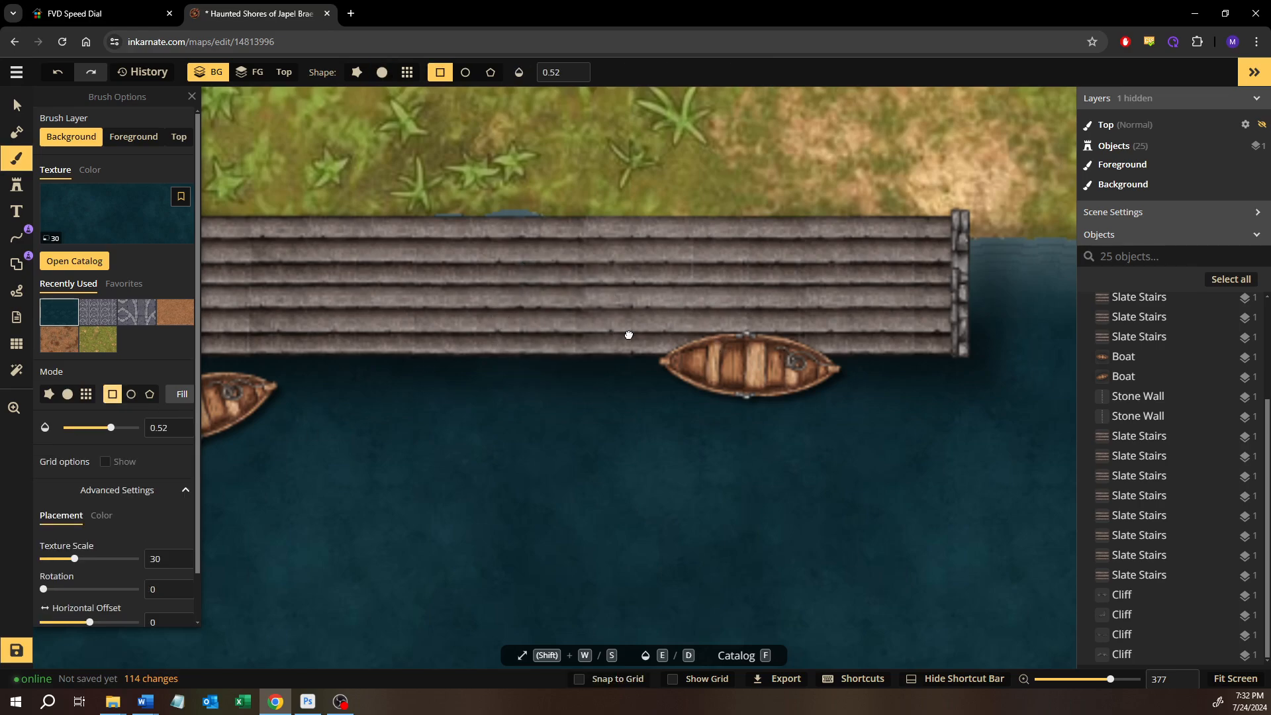
drag(629, 335, 824, 343)
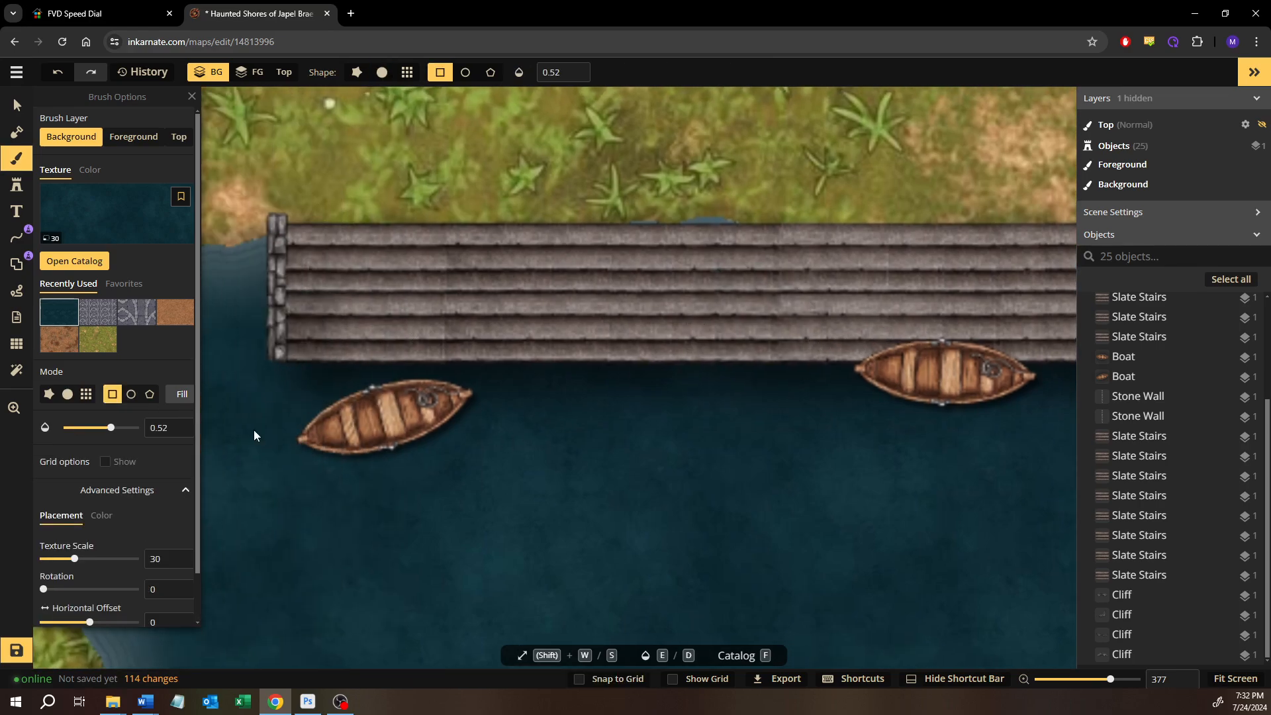
scroll(137, 481, down, 1)
scroll(137, 481, up, 1)
click(97, 429)
mouse_move(279, 374)
mouse_down()
mouse_move(317, 304)
mouse_move(409, 292)
mouse_move(758, 312)
mouse_move(891, 293)
mouse_move(1139, 291)
mouse_up()
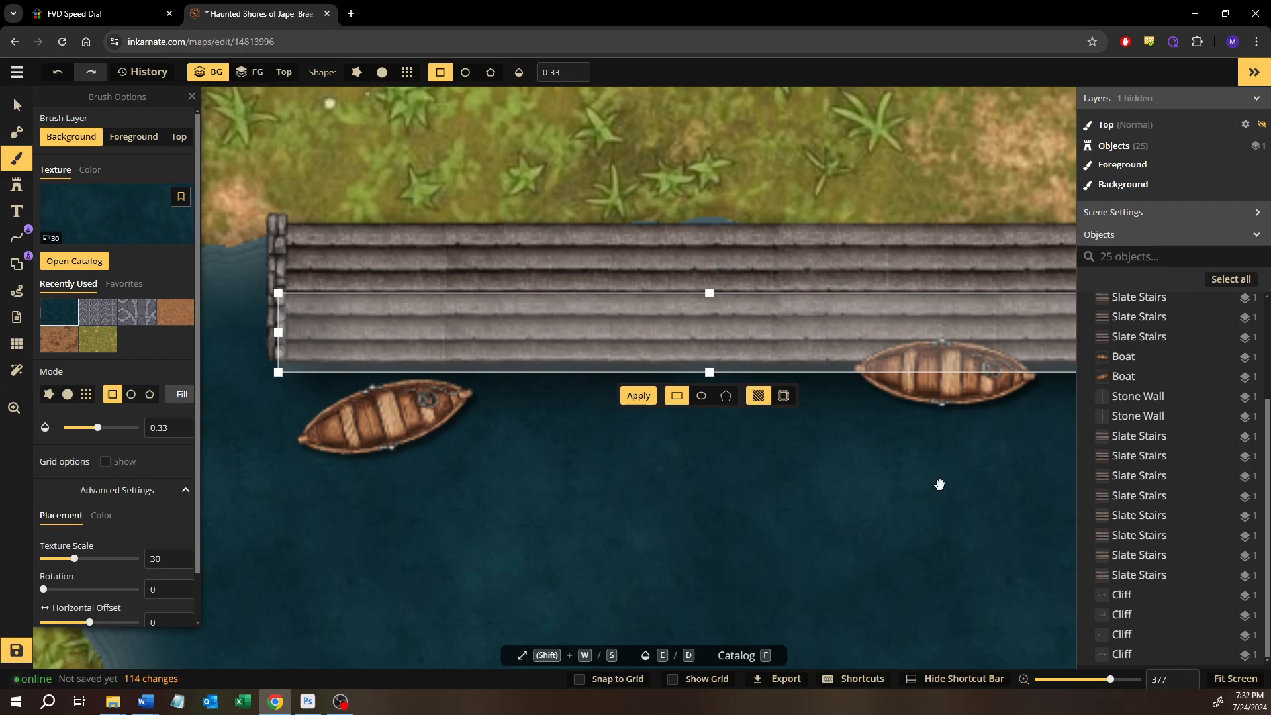
drag(940, 484, 662, 507)
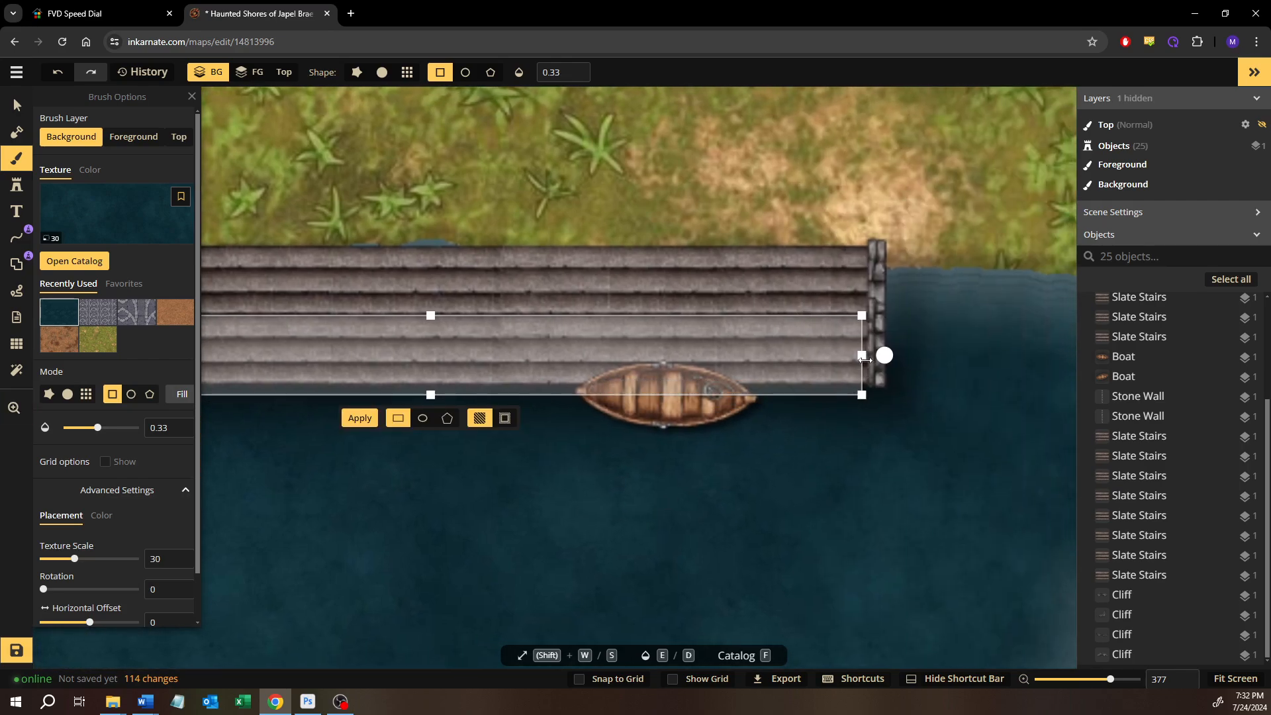
drag(864, 358, 878, 357)
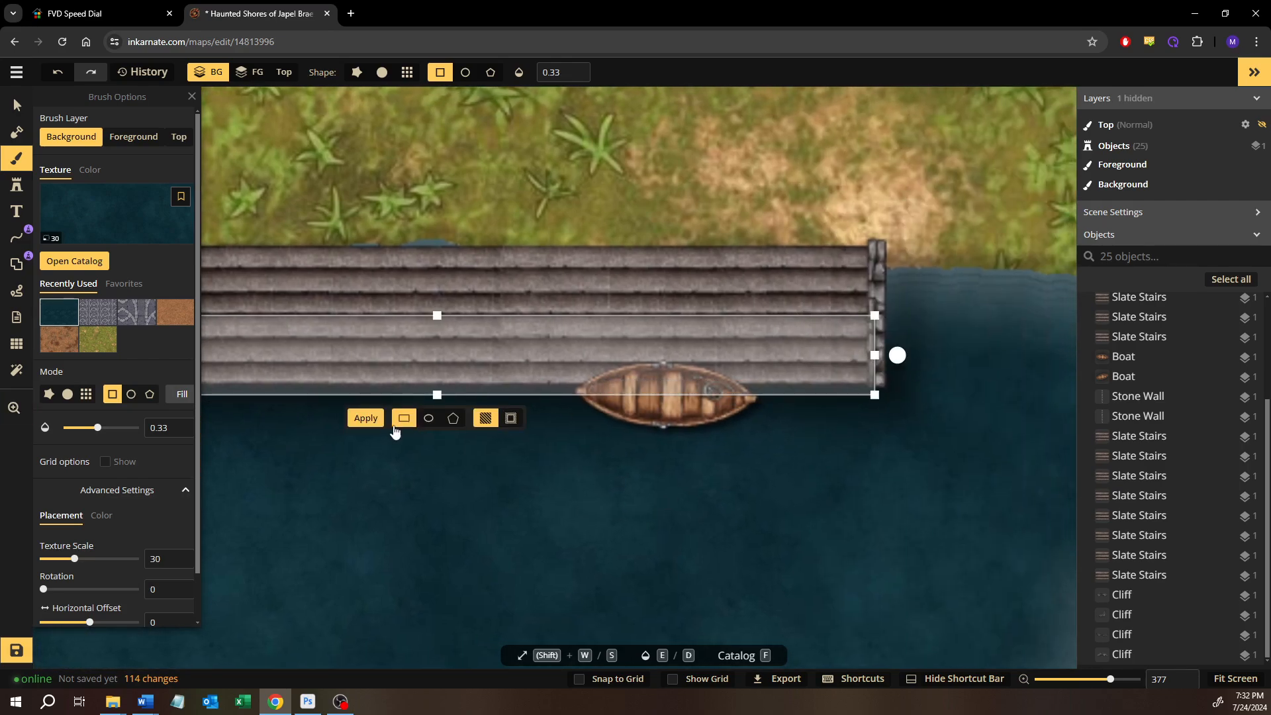
click(367, 420)
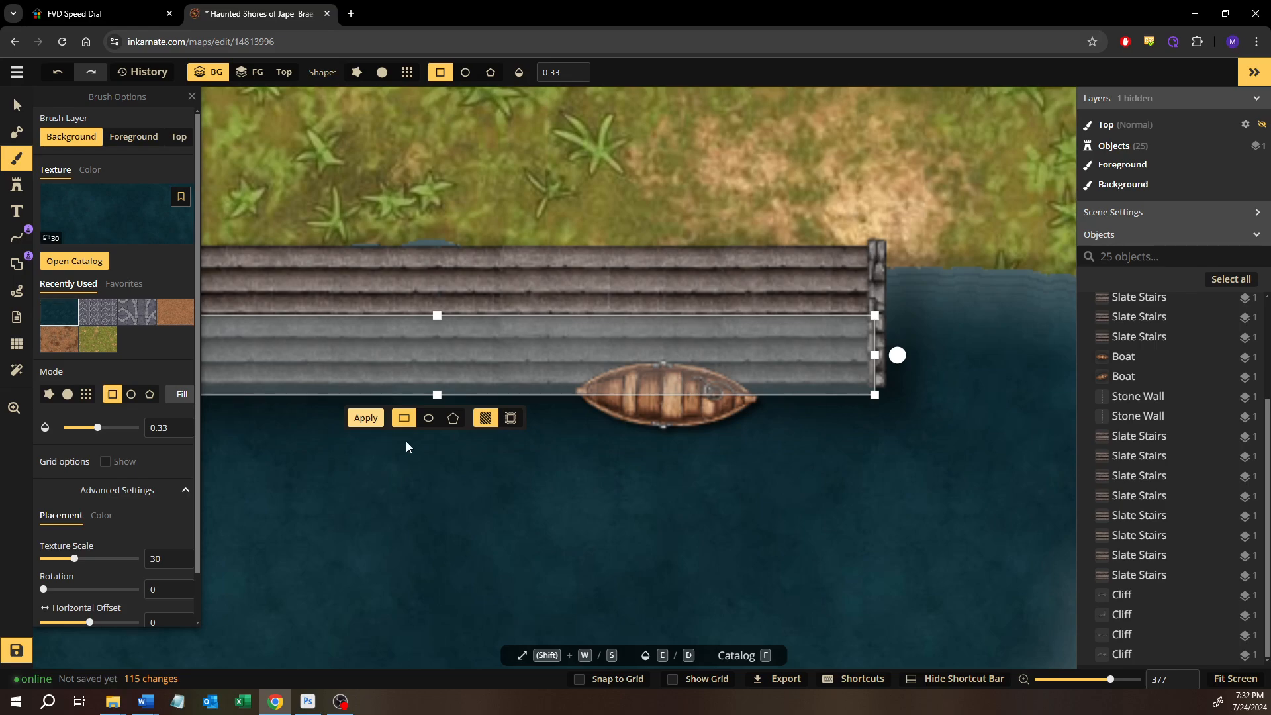
Shift the water rectangle down to the second submerged stair and apply it again at opacity 0.33
key(Down)
key(Down)
key(Down)
key(Down)
key(Down)
key(Down)
key(Down)
key(Down)
key(Down)
key(Down)
key(Down)
key(Down)
key(Down)
key(Down)
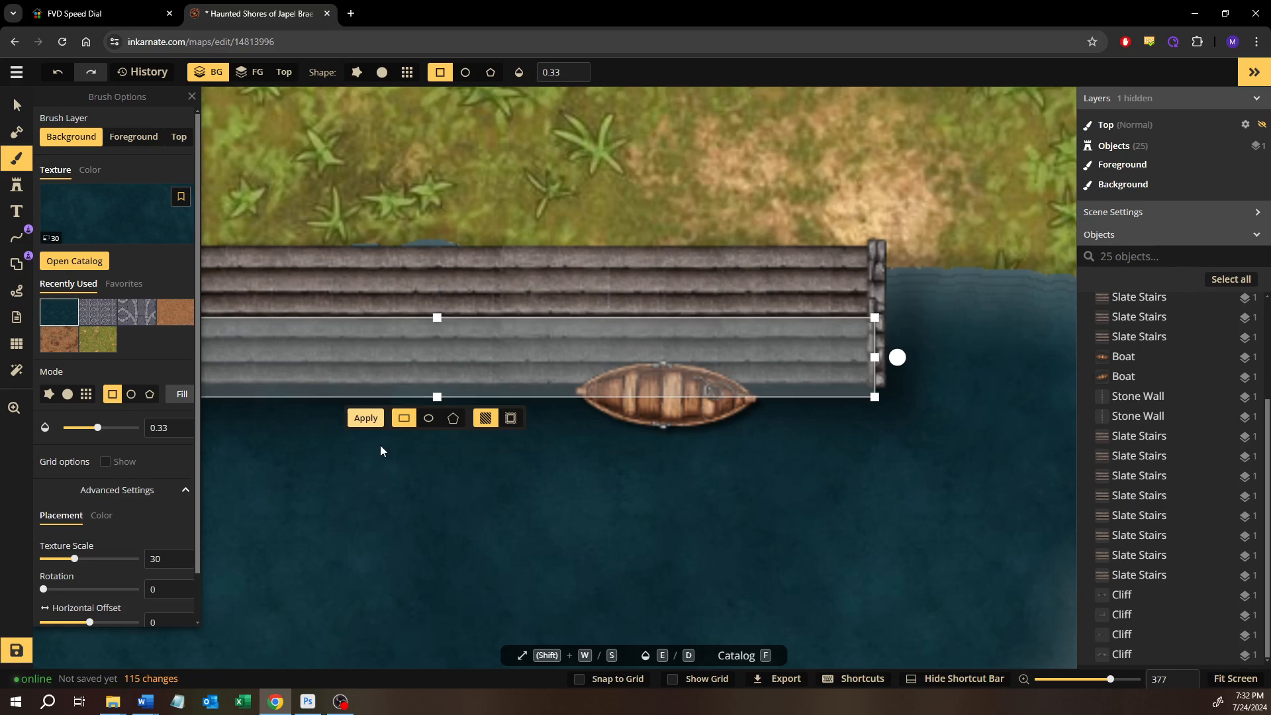
key(Up)
key(Up)
key(Up)
key(Up)
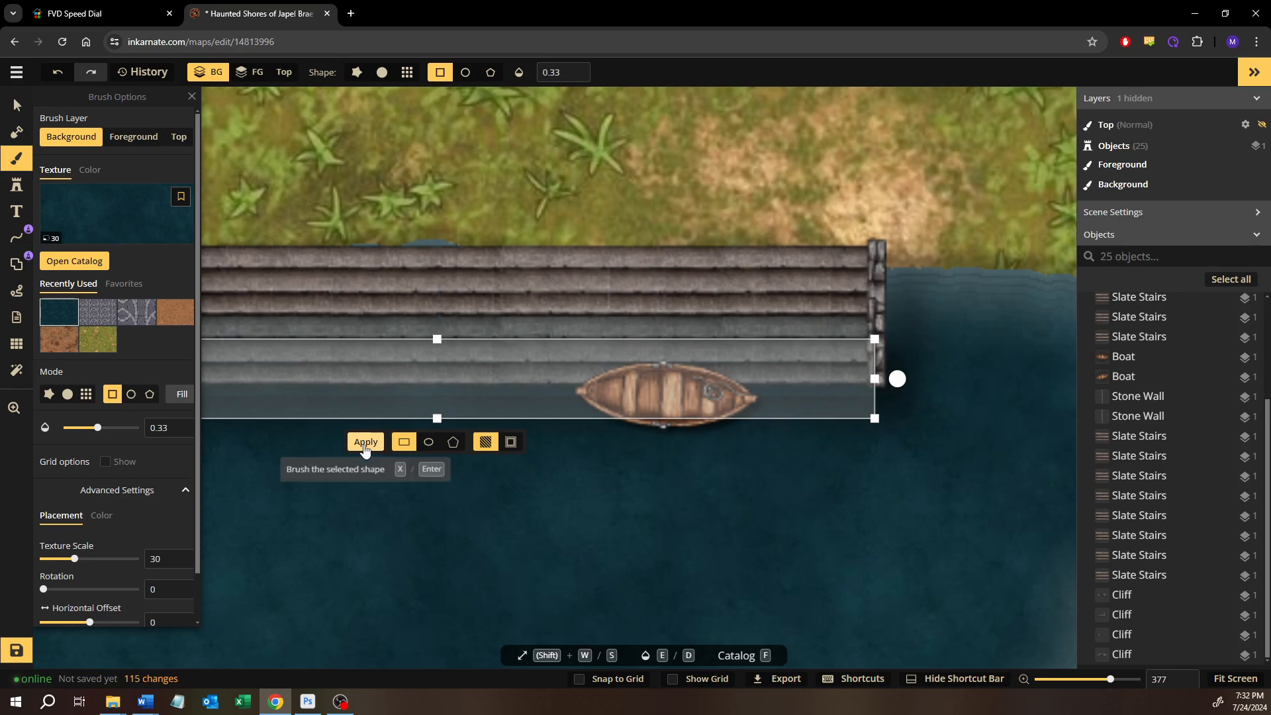
click(382, 442)
Shift the water rectangle down to the lowest stair and apply the dark water texture a third time
key(Down)
key(Down)
key(Down)
key(Down)
key(Down)
key(Down)
key(Down)
key(Down)
key(Down)
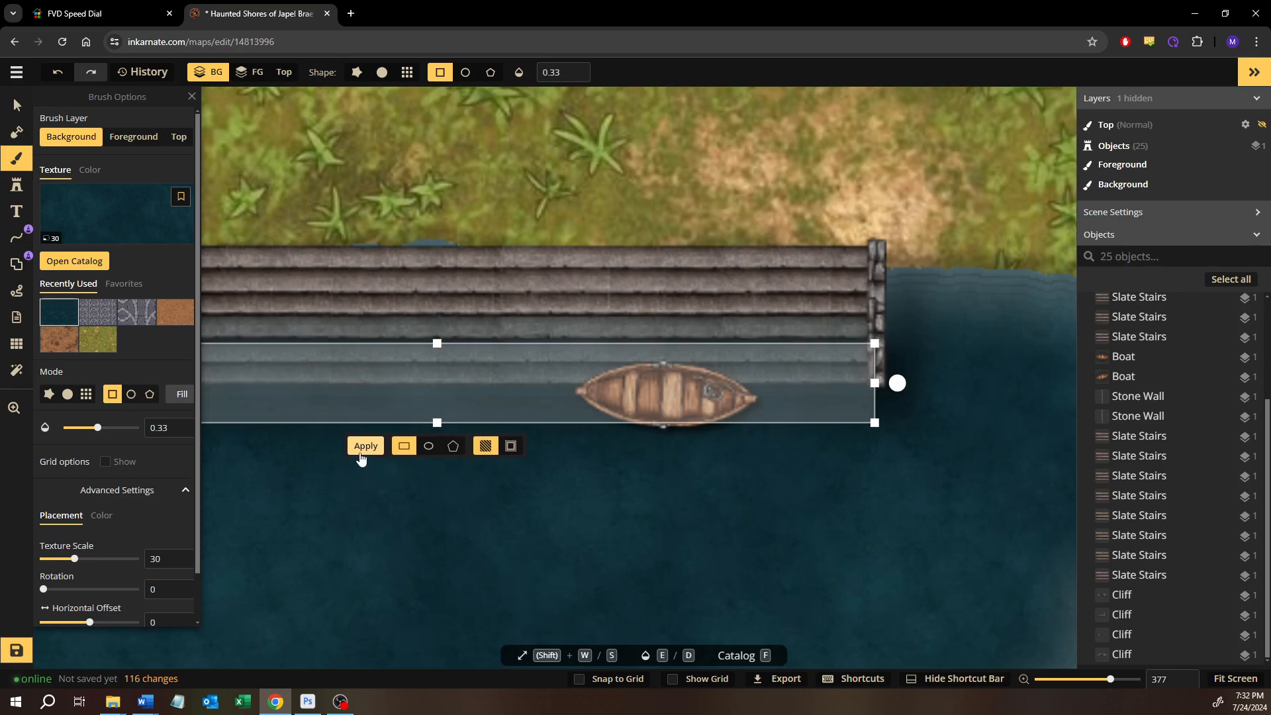
key(Down)
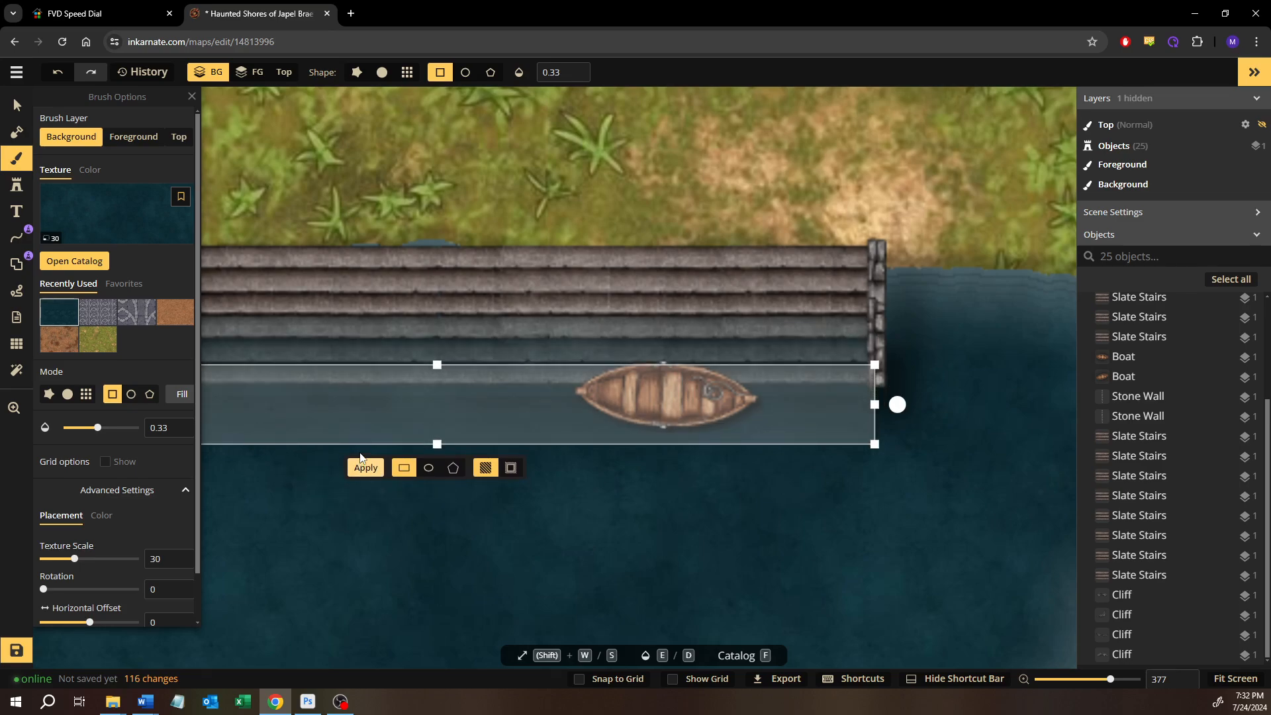
key(Up)
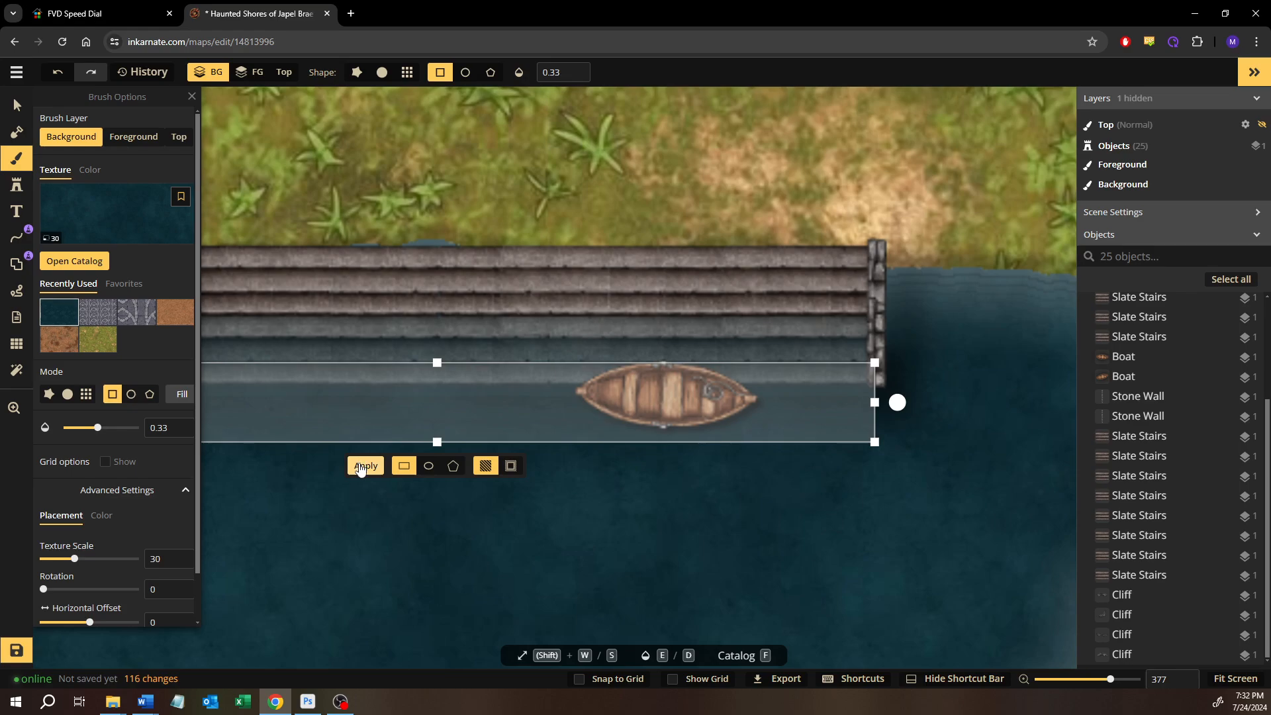
click(362, 466)
Paint over the rectangle's hard edge below the east stone wall with a round water brush of size 8 and opacity 0.33
click(15, 106)
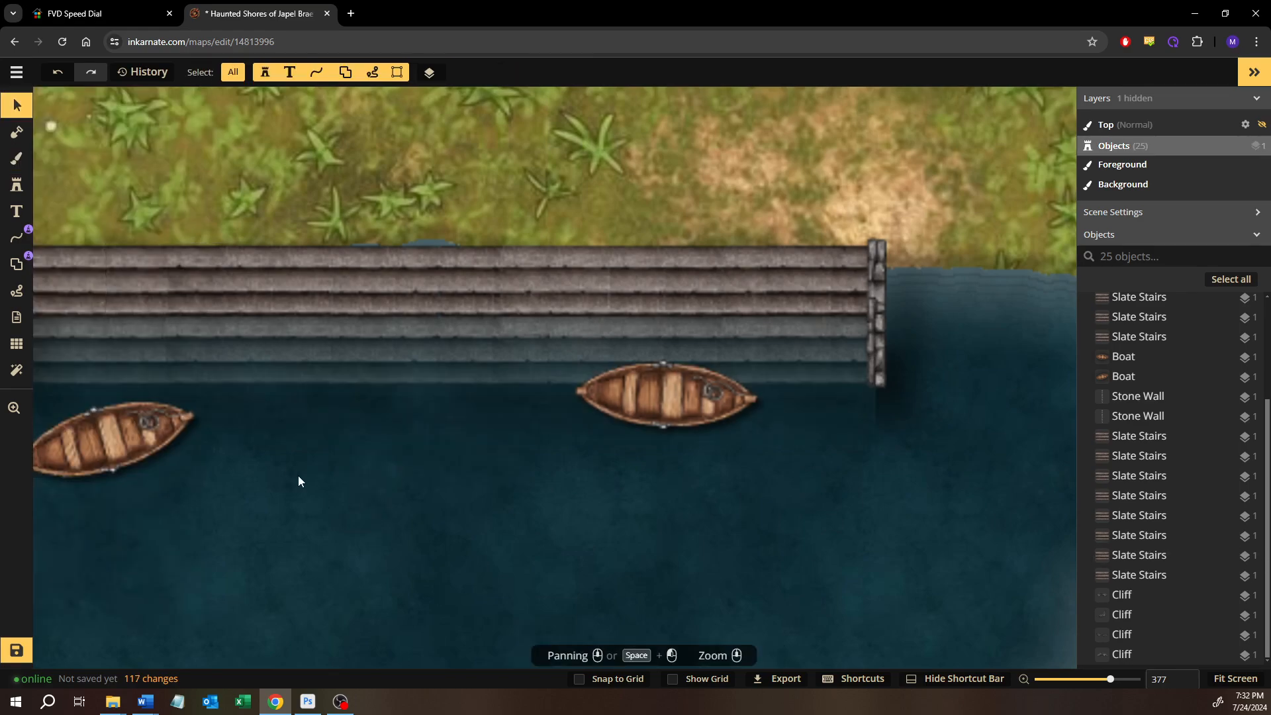
mouse_move(298, 475)
mouse_down()
mouse_move(466, 460)
mouse_move(378, 466)
mouse_up()
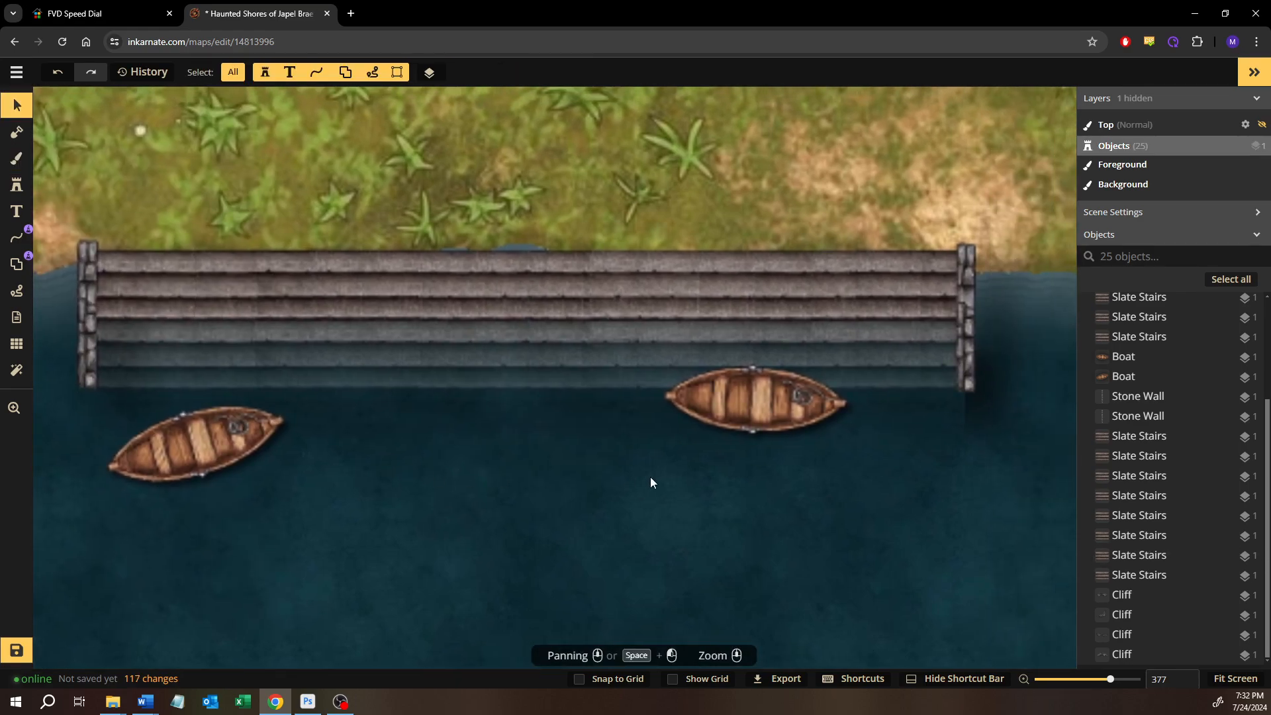
click(27, 162)
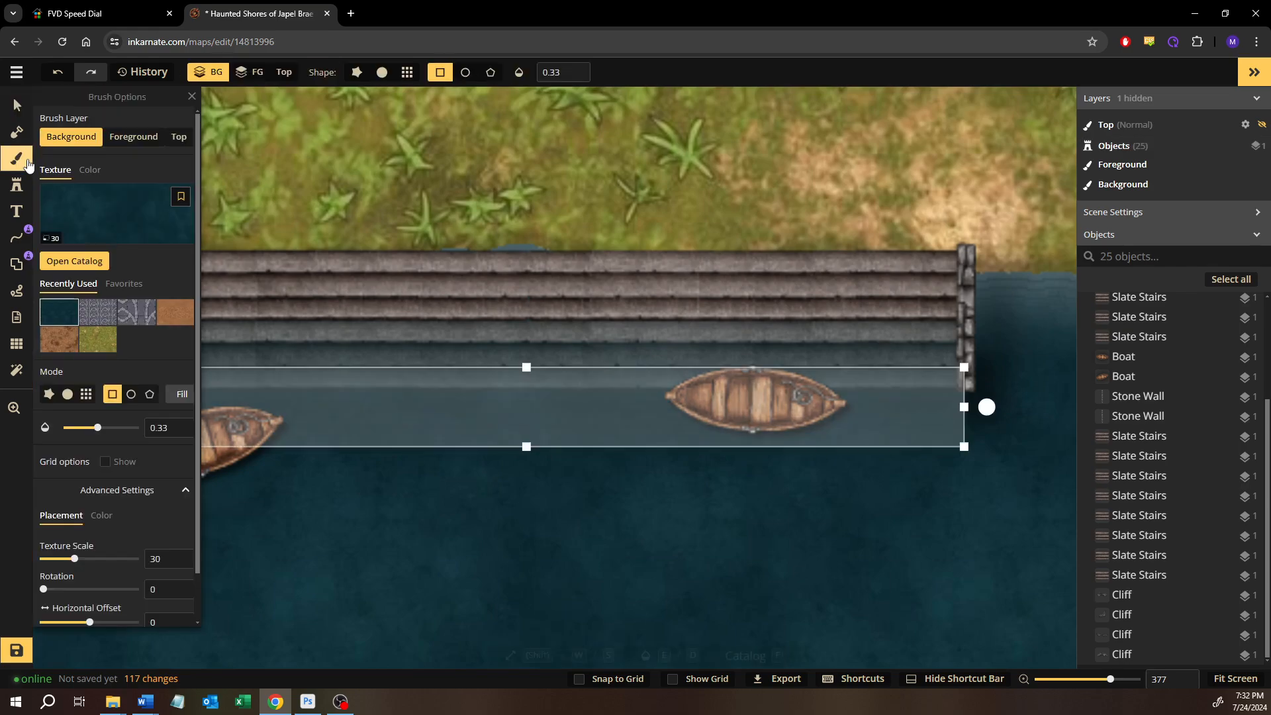
click(67, 395)
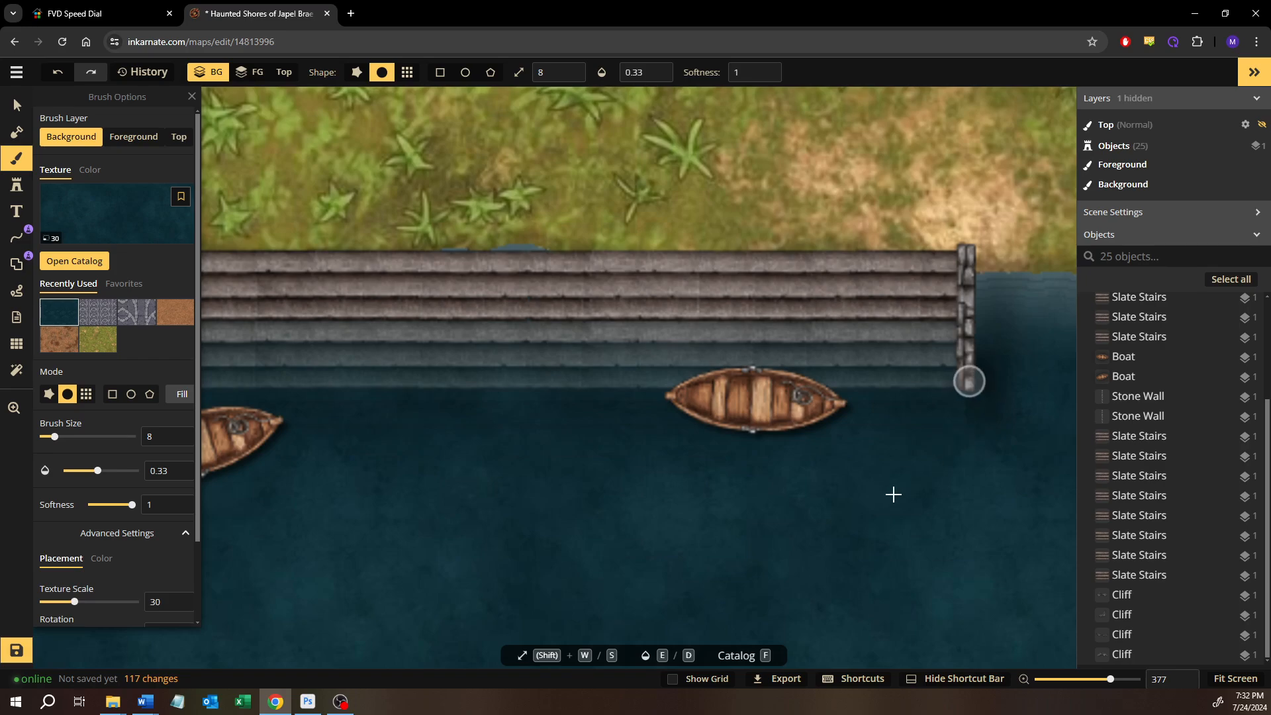
drag(977, 403, 973, 424)
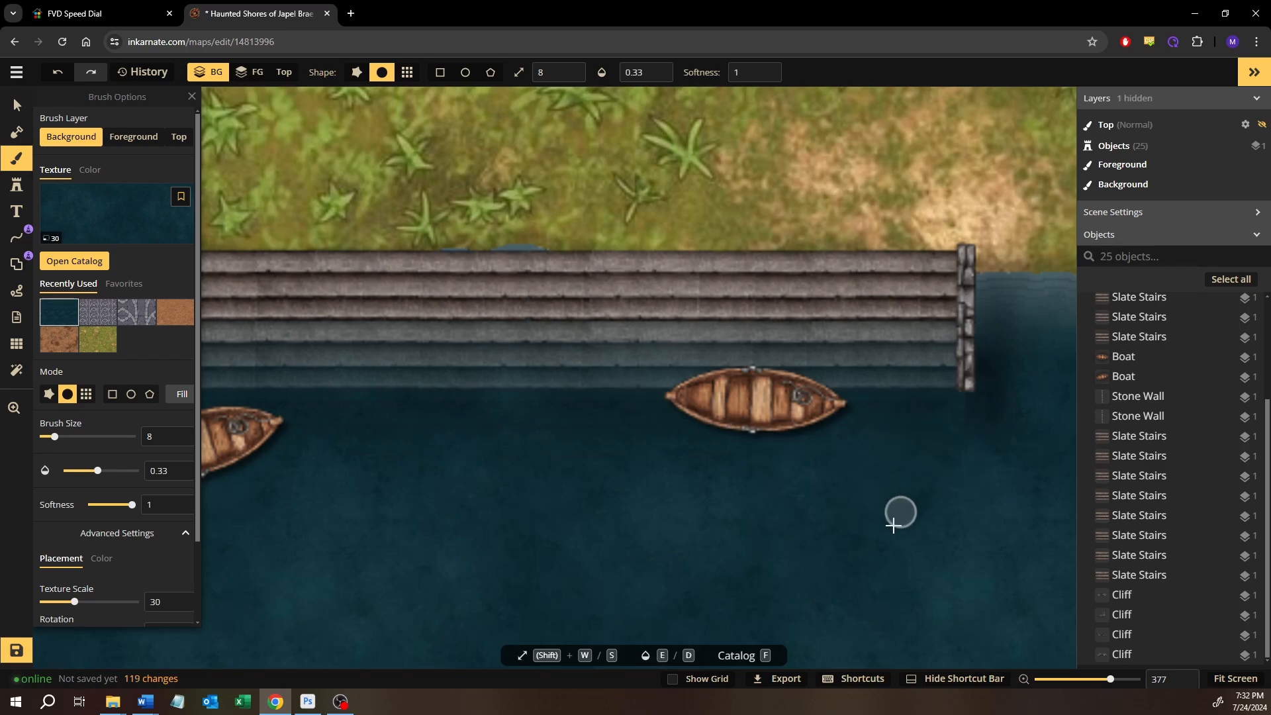
Apply the dark water rectangle once more at opacity 0.33 over the lowest submerged stair
drag(889, 525, 732, 499)
click(112, 395)
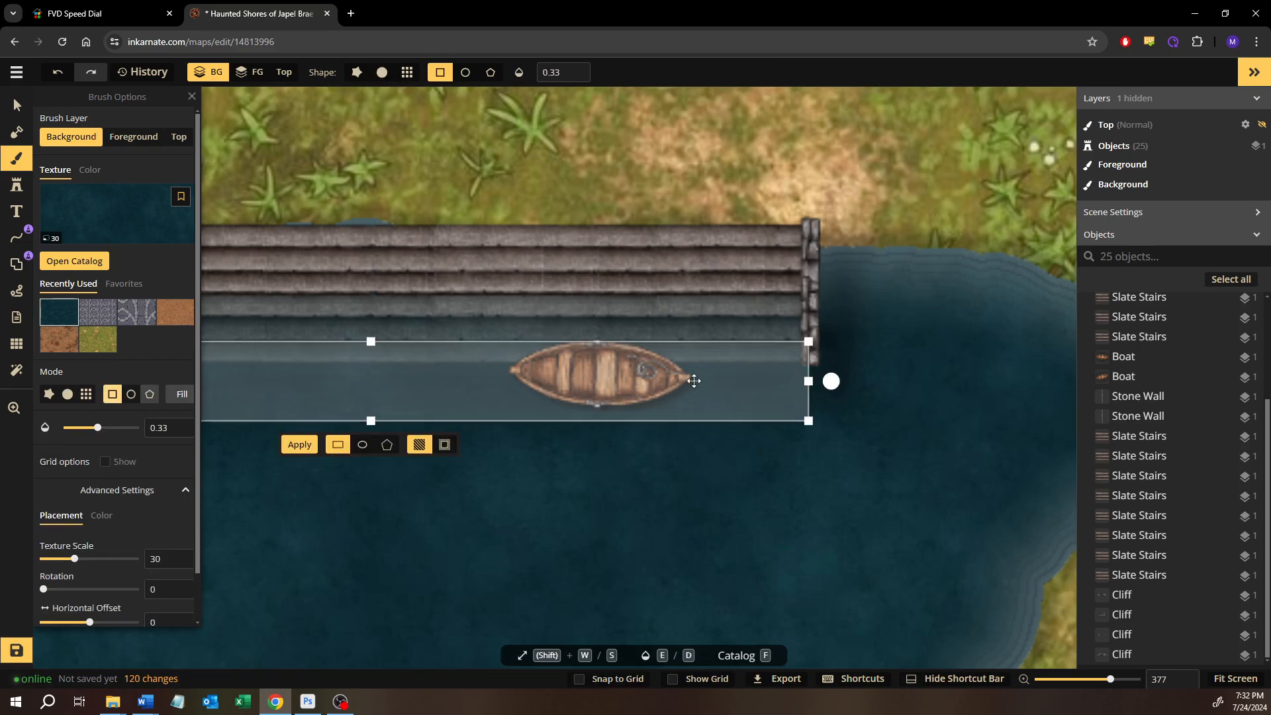
drag(798, 426, 851, 442)
key(Escape)
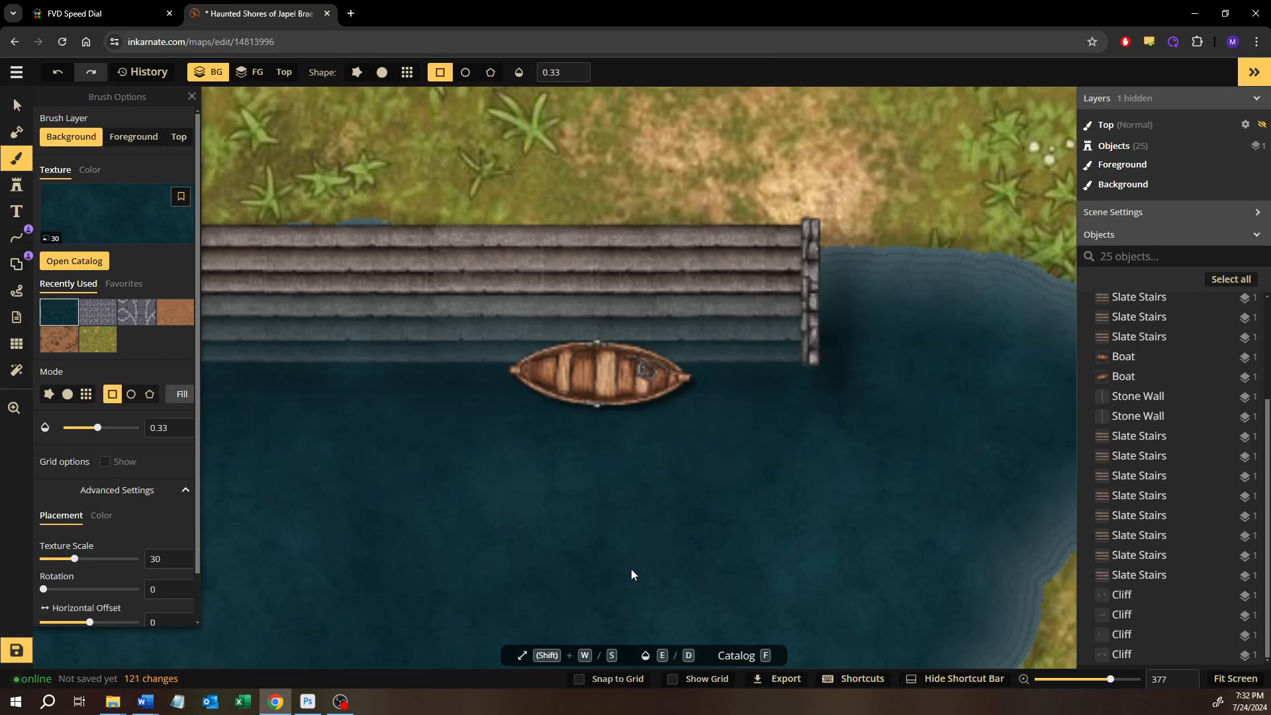
Inspect the water below the stairs, from the east stone wall to the boat near the west wall, for hard edges
scroll(835, 456, up, 8)
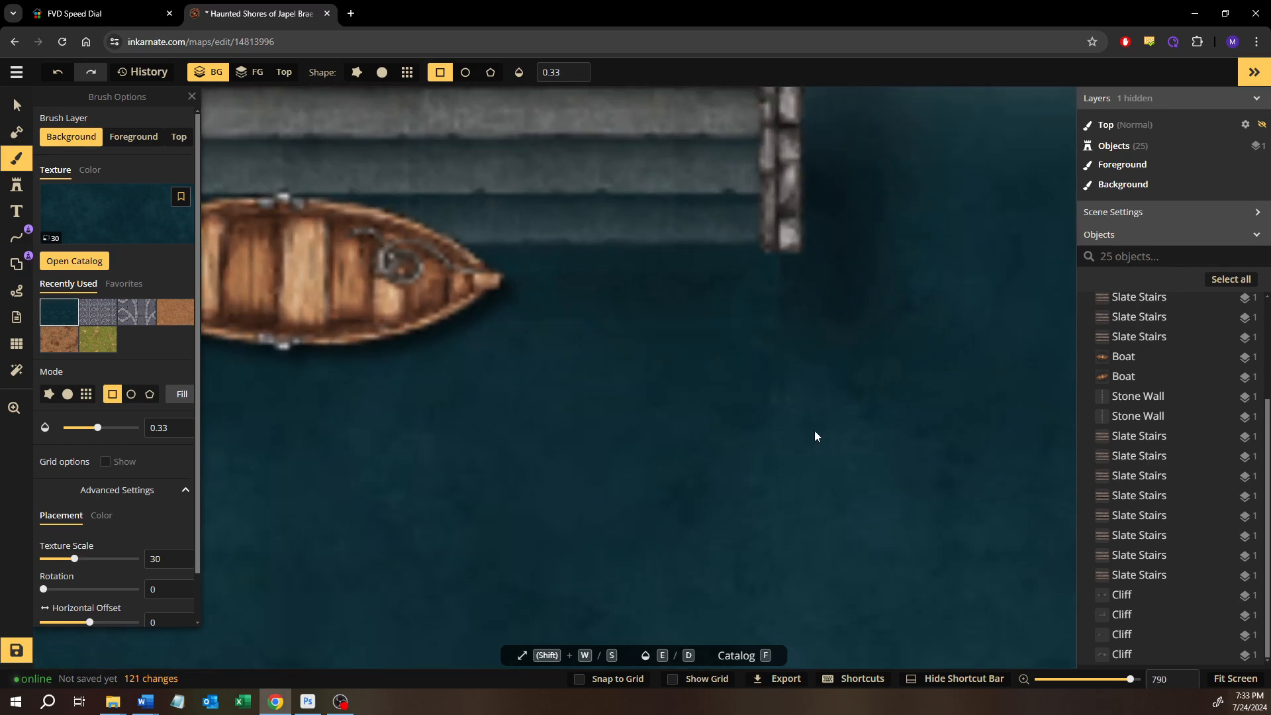
scroll(783, 411, down, 8)
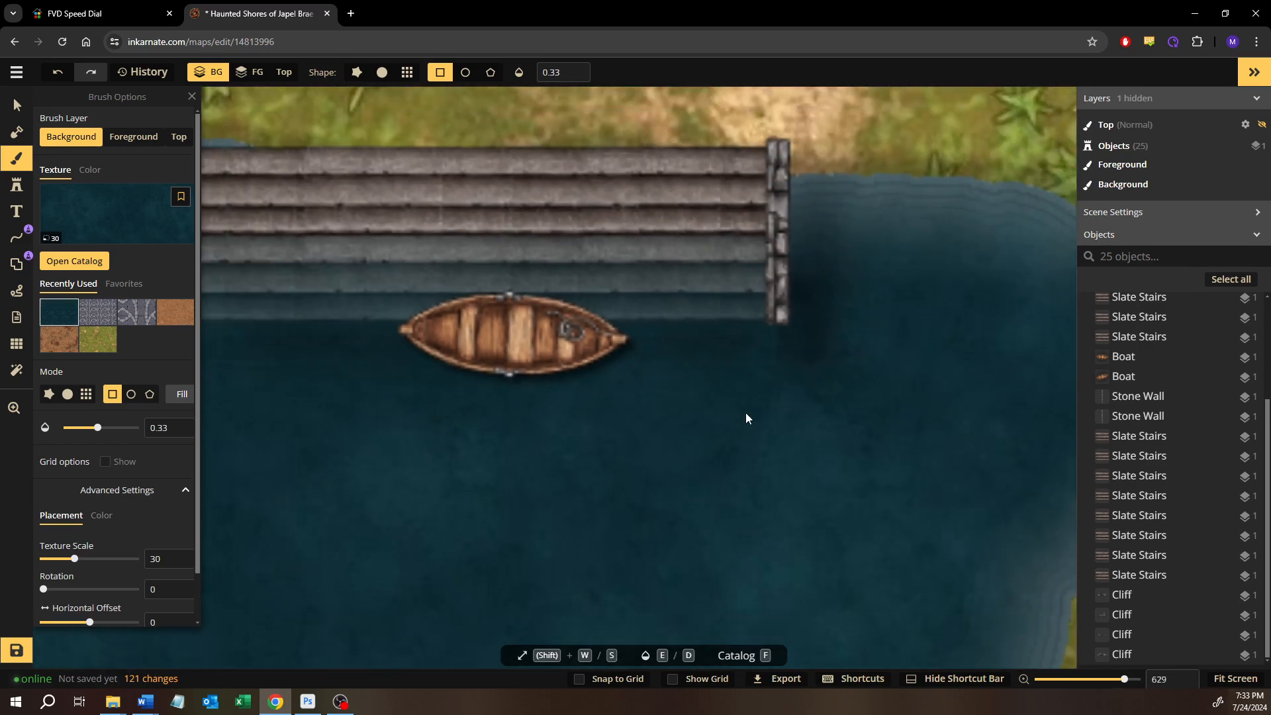
scroll(543, 388, down, 1)
drag(573, 389, 760, 399)
drag(272, 389, 374, 396)
scroll(375, 396, up, 5)
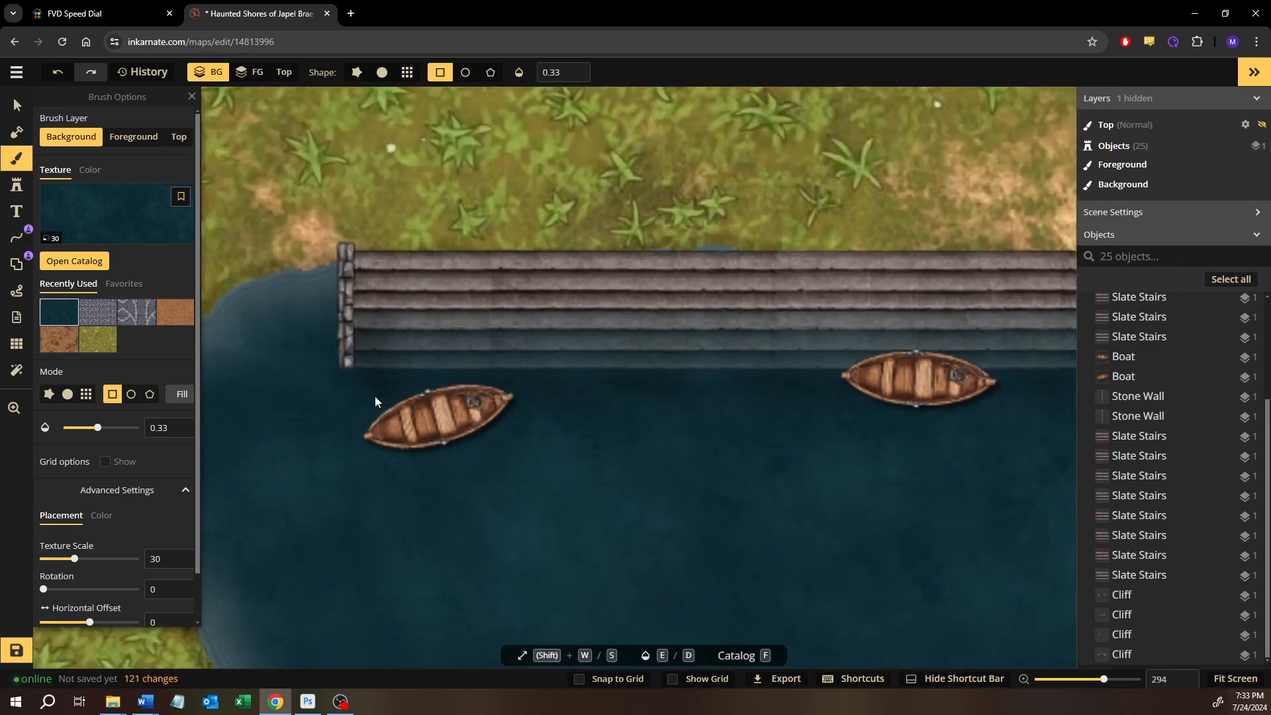
scroll(374, 396, up, 2)
scroll(375, 396, down, 1)
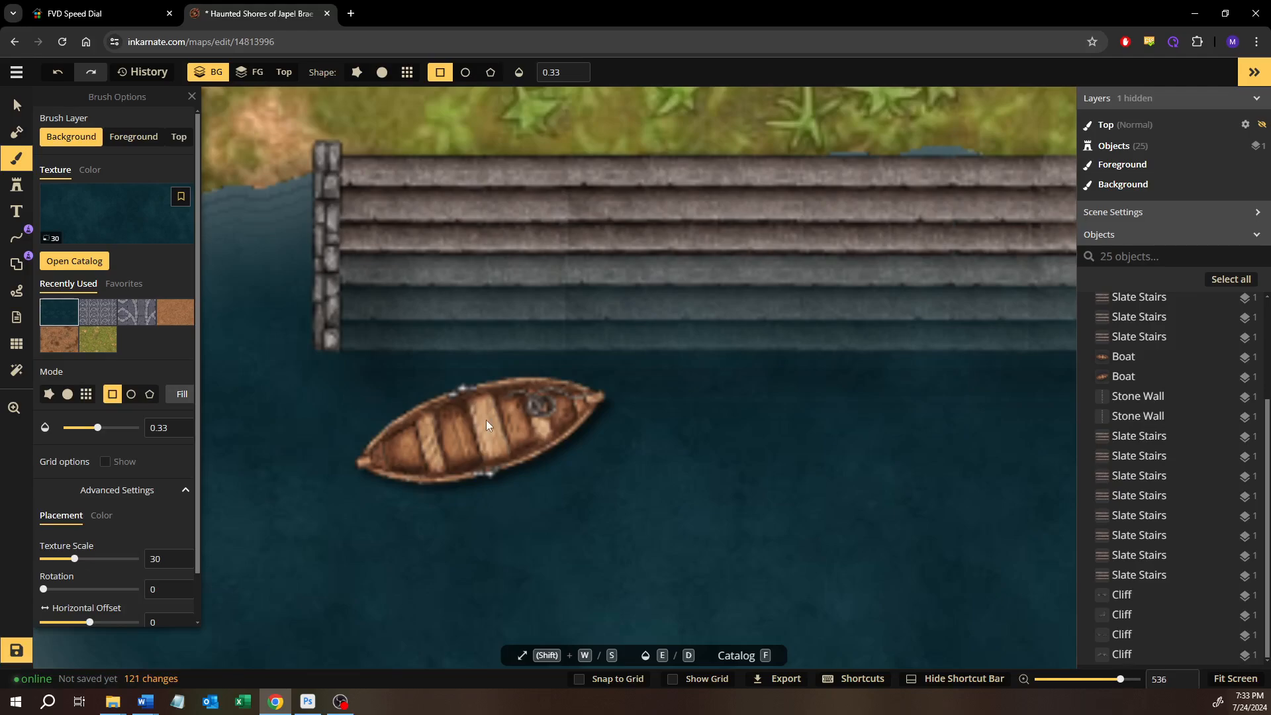
scroll(596, 427, down, 2)
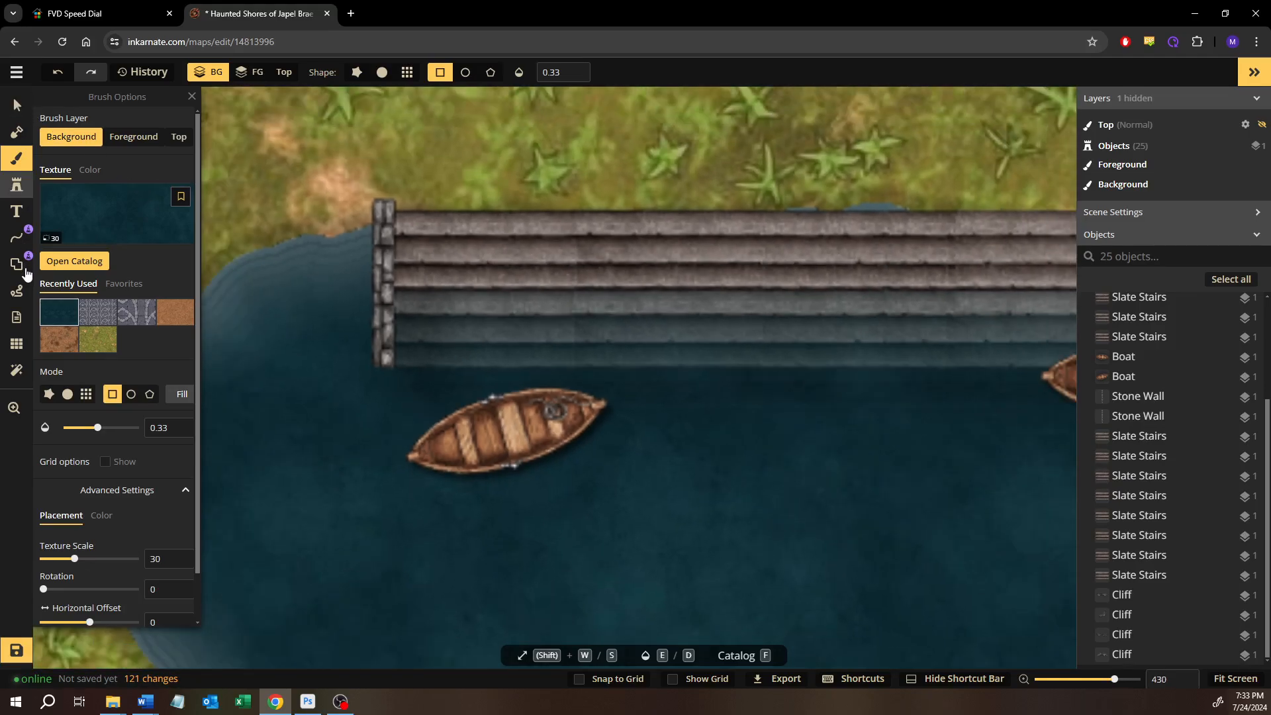
Paint over the hard water edge east of the west boat with the round dark water brush, size 8 and opacity 1
click(66, 394)
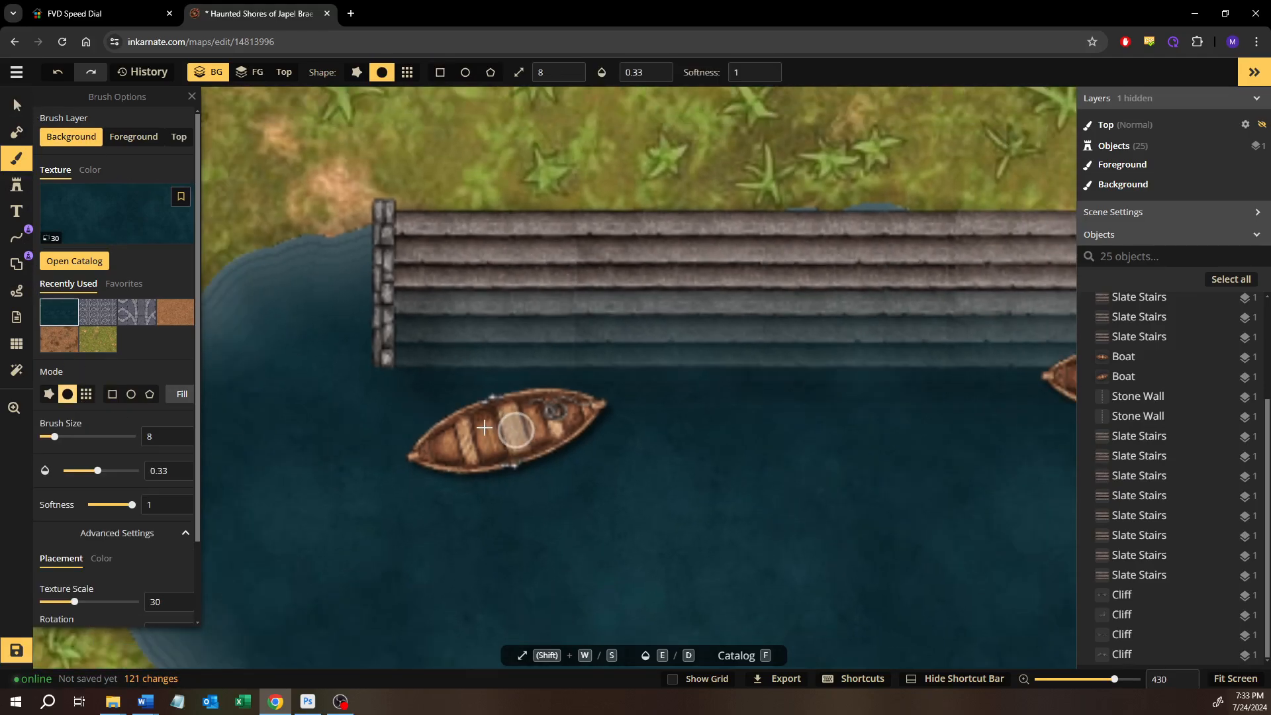
drag(99, 471, 198, 479)
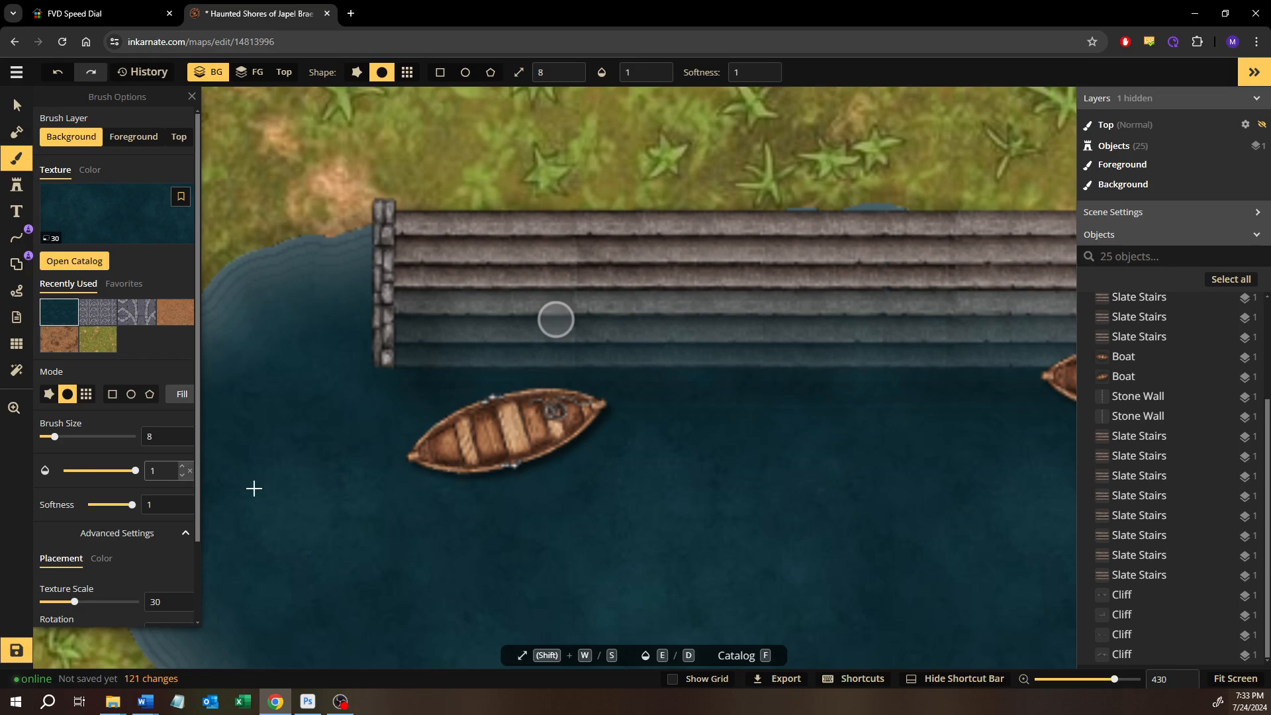
scroll(478, 441, up, 3)
scroll(478, 442, up, 2)
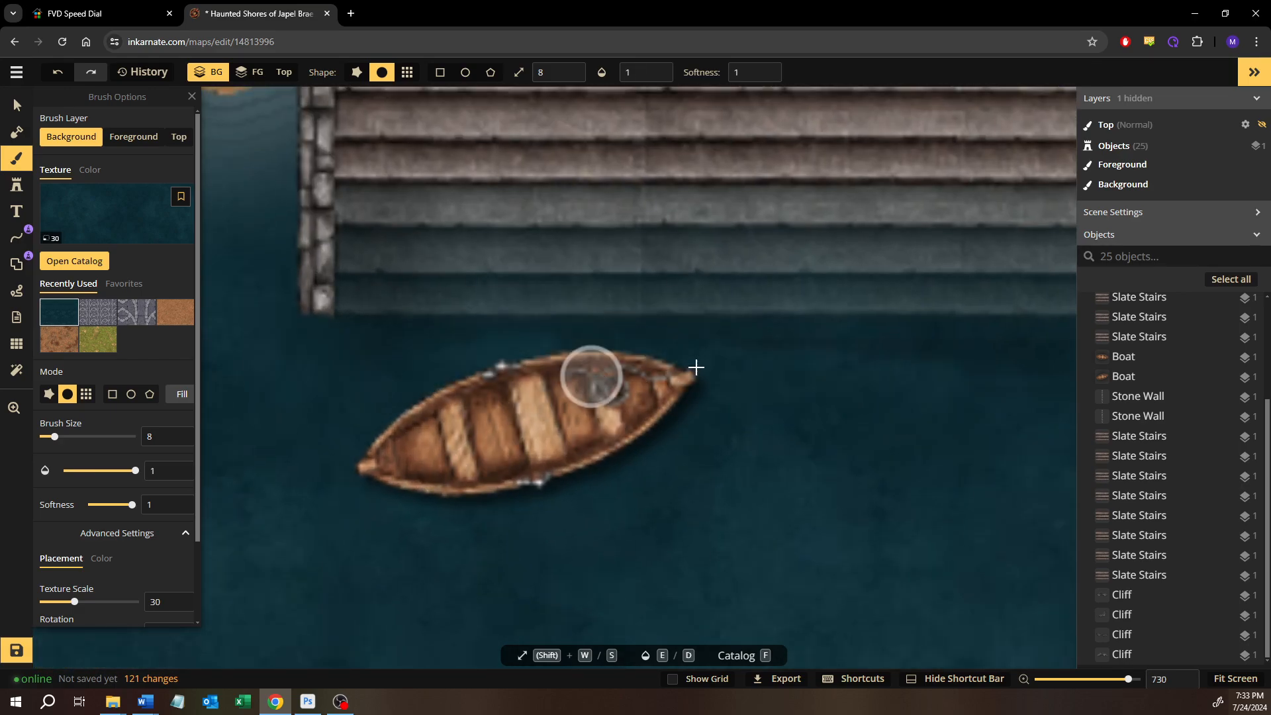
drag(846, 365, 1022, 364)
Continue the dark water strokes below the stairs toward the east boat to blend the remaining rectangle edge
drag(943, 381, 546, 381)
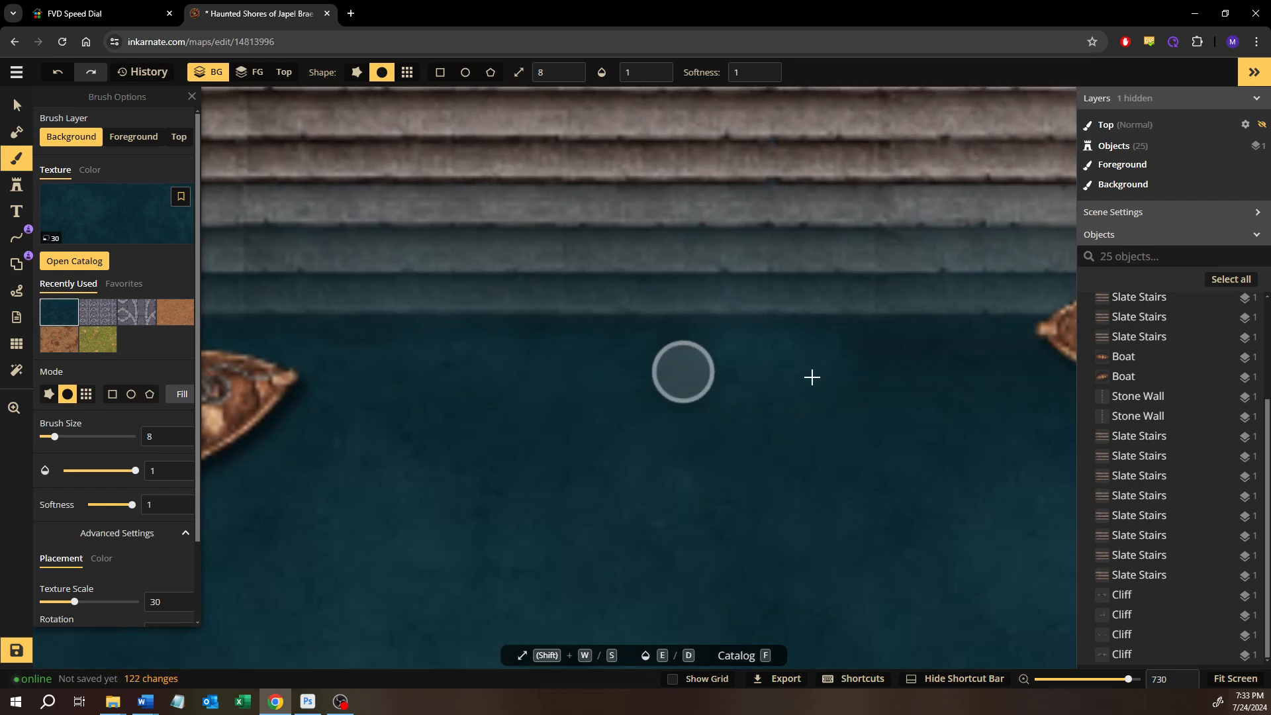
drag(971, 368, 981, 369)
drag(900, 381, 786, 403)
mouse_move(638, 458)
mouse_down()
mouse_move(587, 479)
mouse_move(329, 490)
mouse_up()
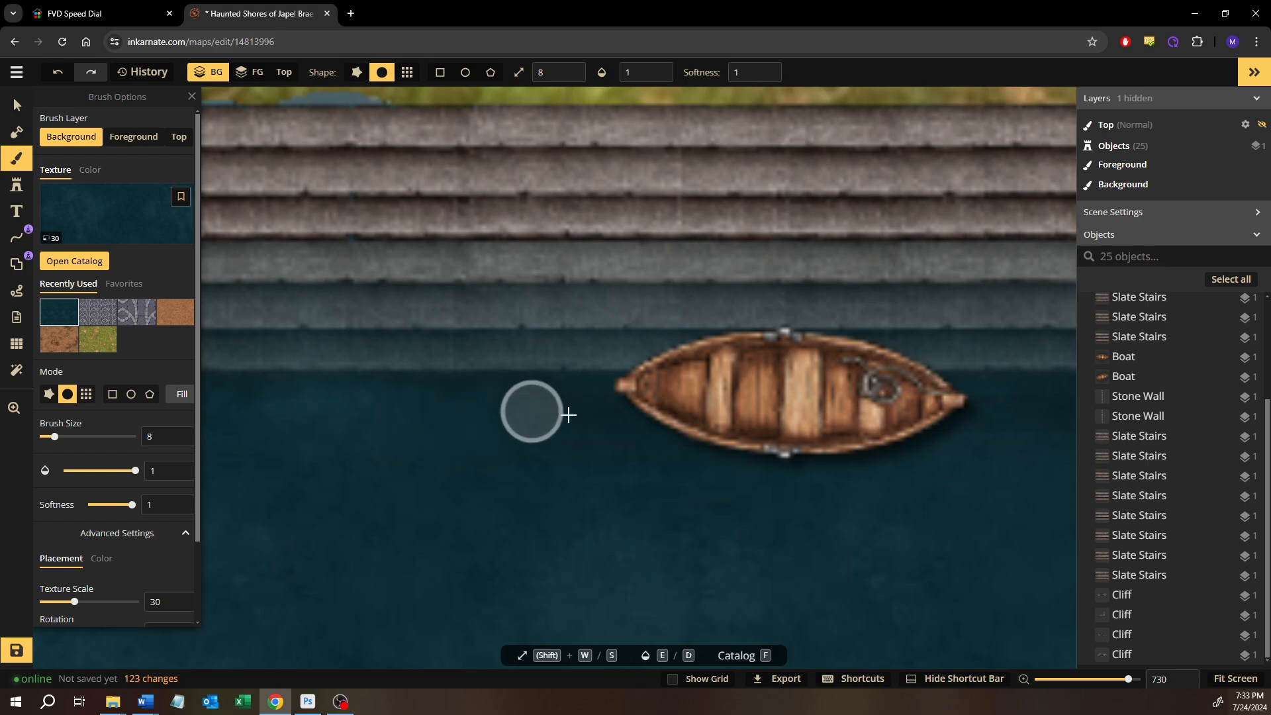
drag(694, 419, 698, 422)
Paint dark water around the foot of the east stone wall to cover the leftover edge
drag(692, 424, 423, 437)
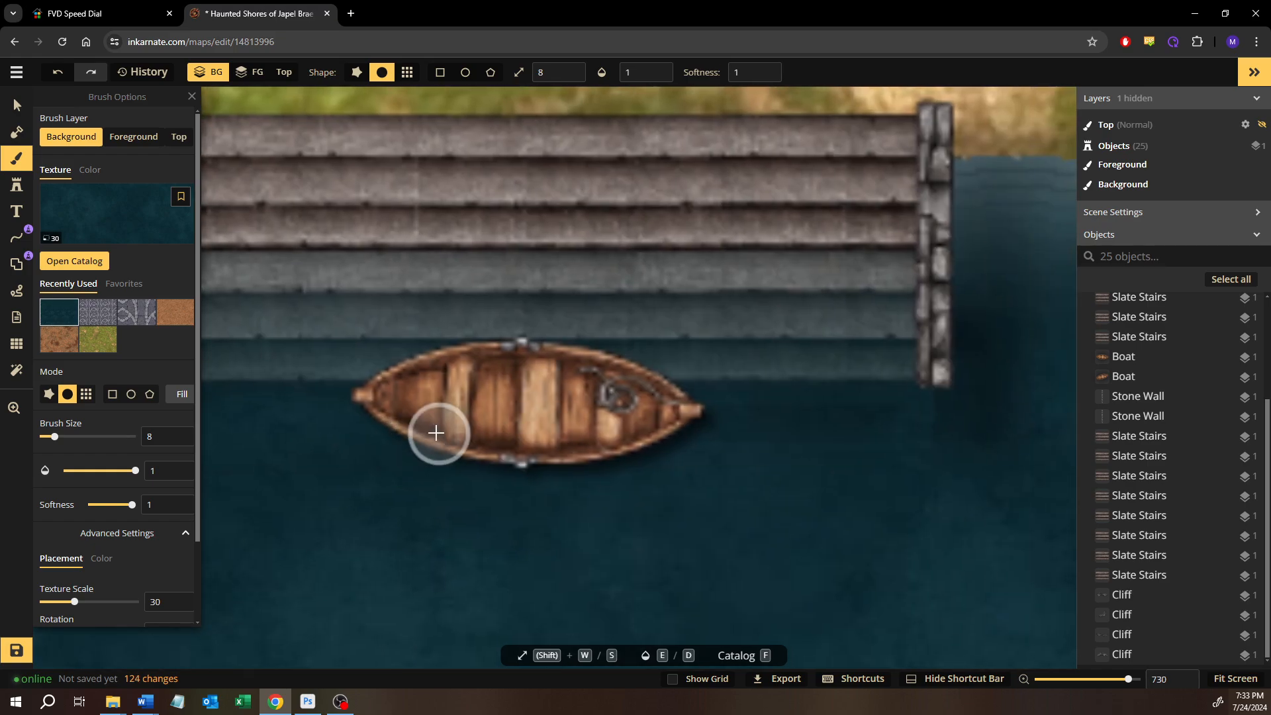
drag(654, 450, 541, 476)
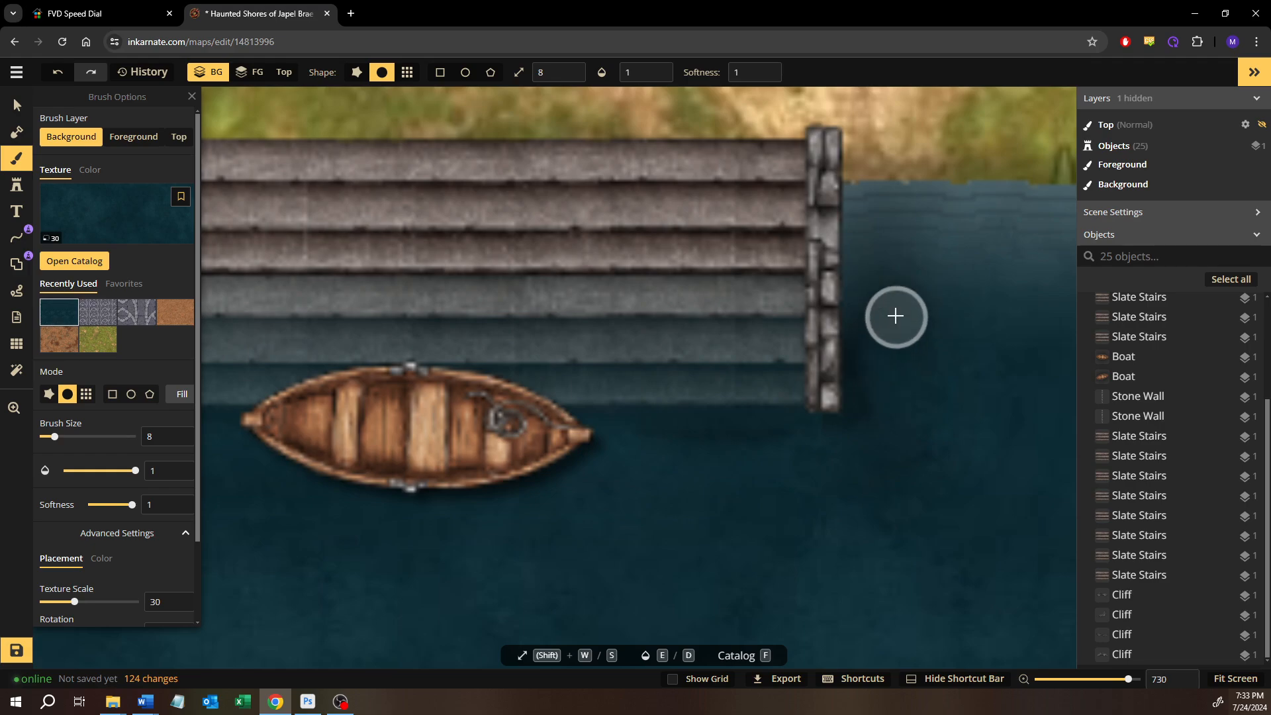
mouse_move(893, 403)
mouse_down()
mouse_move(788, 485)
mouse_move(828, 448)
mouse_move(800, 460)
mouse_move(618, 452)
mouse_move(820, 451)
mouse_move(873, 426)
mouse_up()
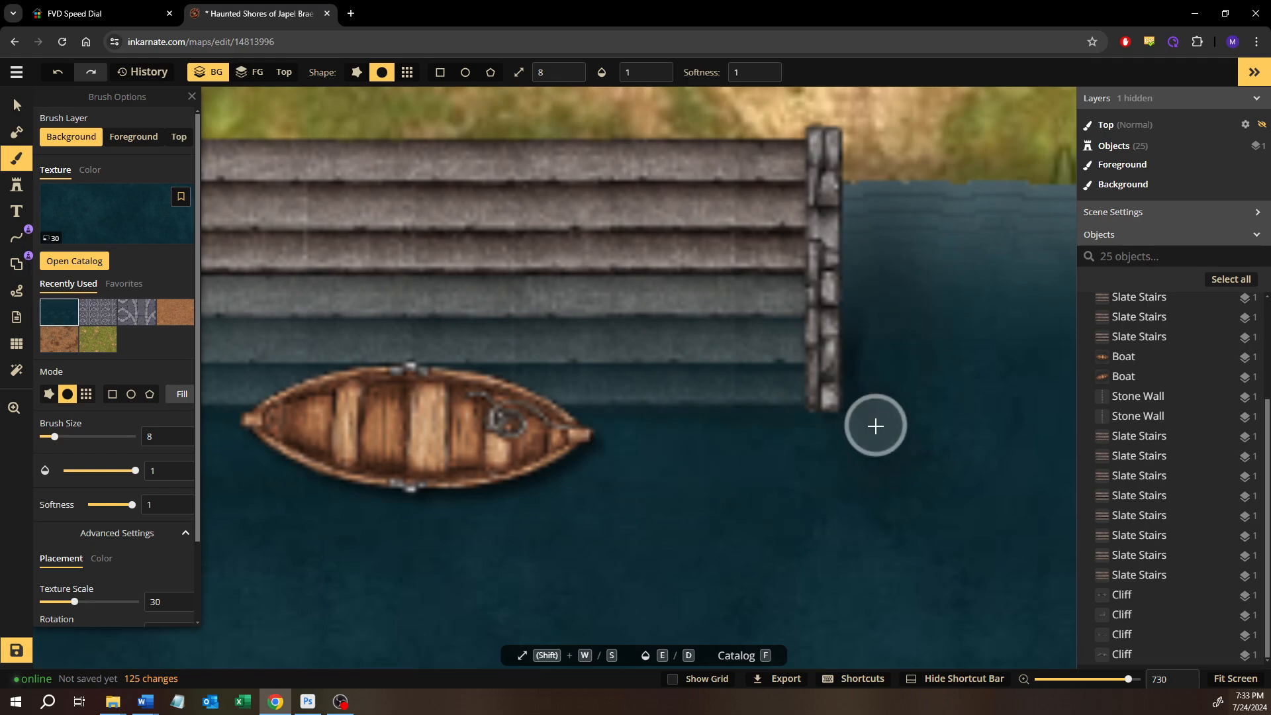
Leave the brush and save the map
scroll(902, 481, down, 8)
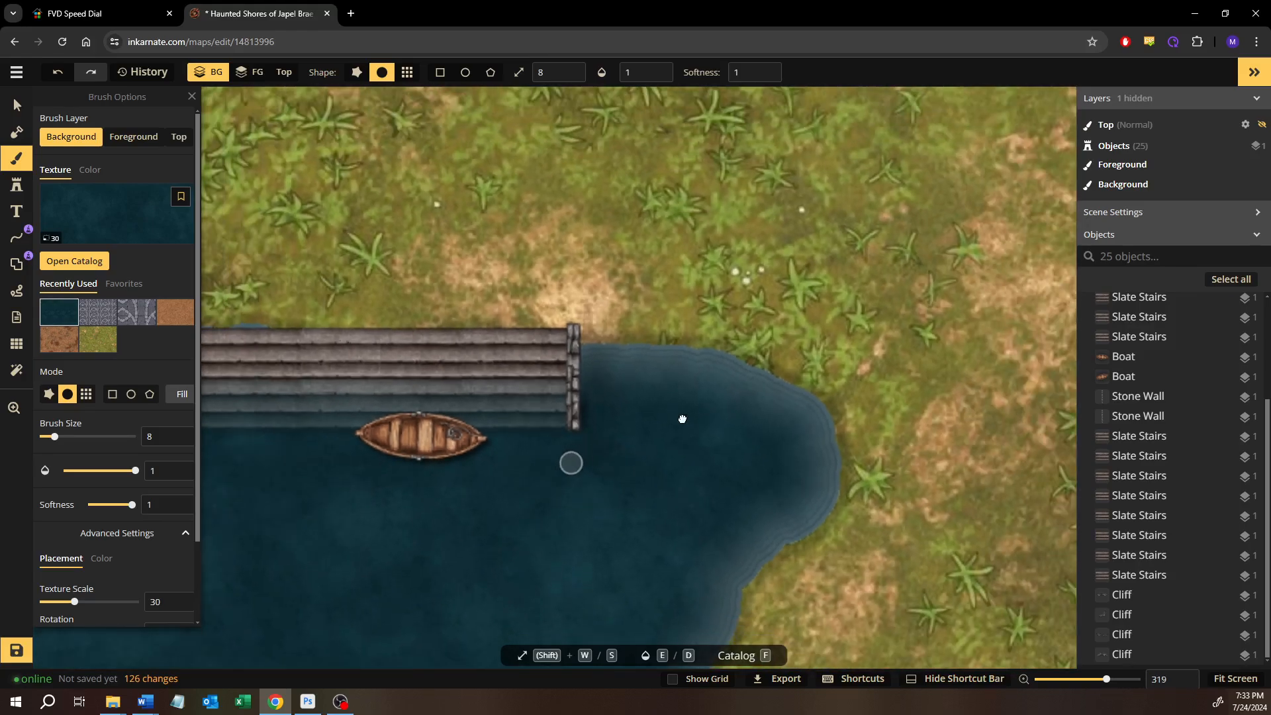
drag(682, 419, 854, 351)
drag(491, 437, 631, 476)
scroll(606, 478, down, 1)
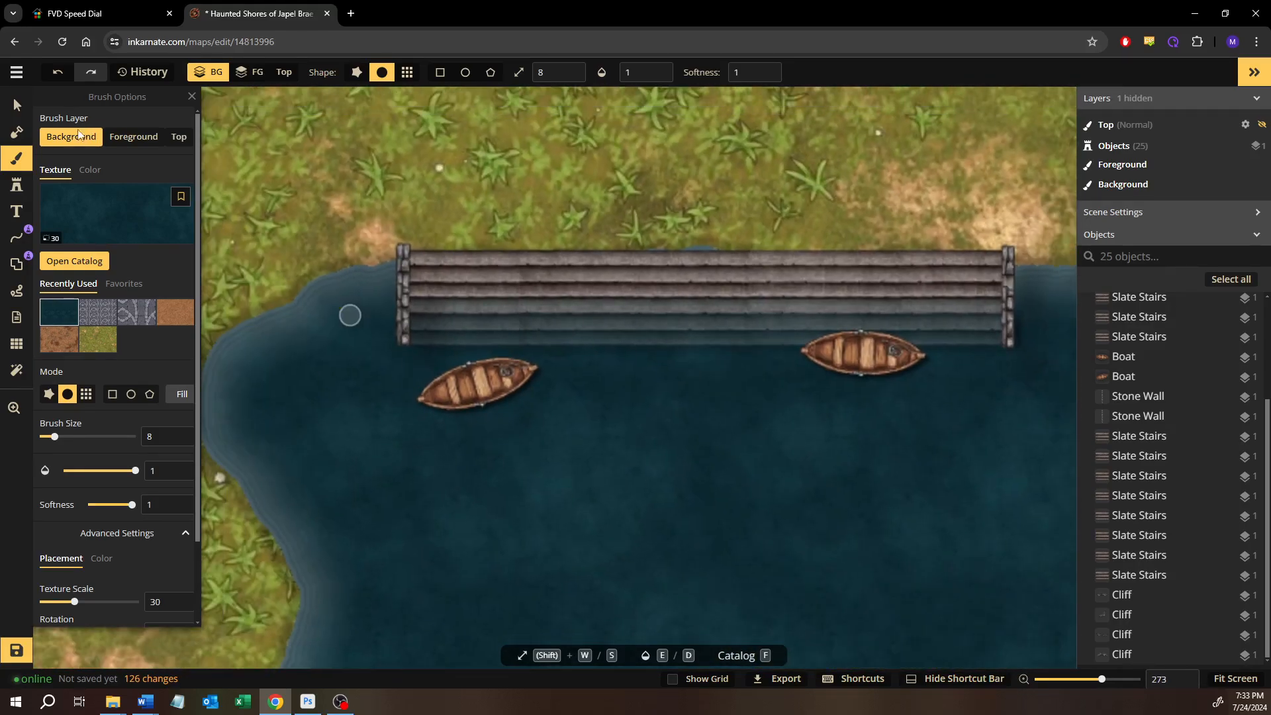
click(12, 104)
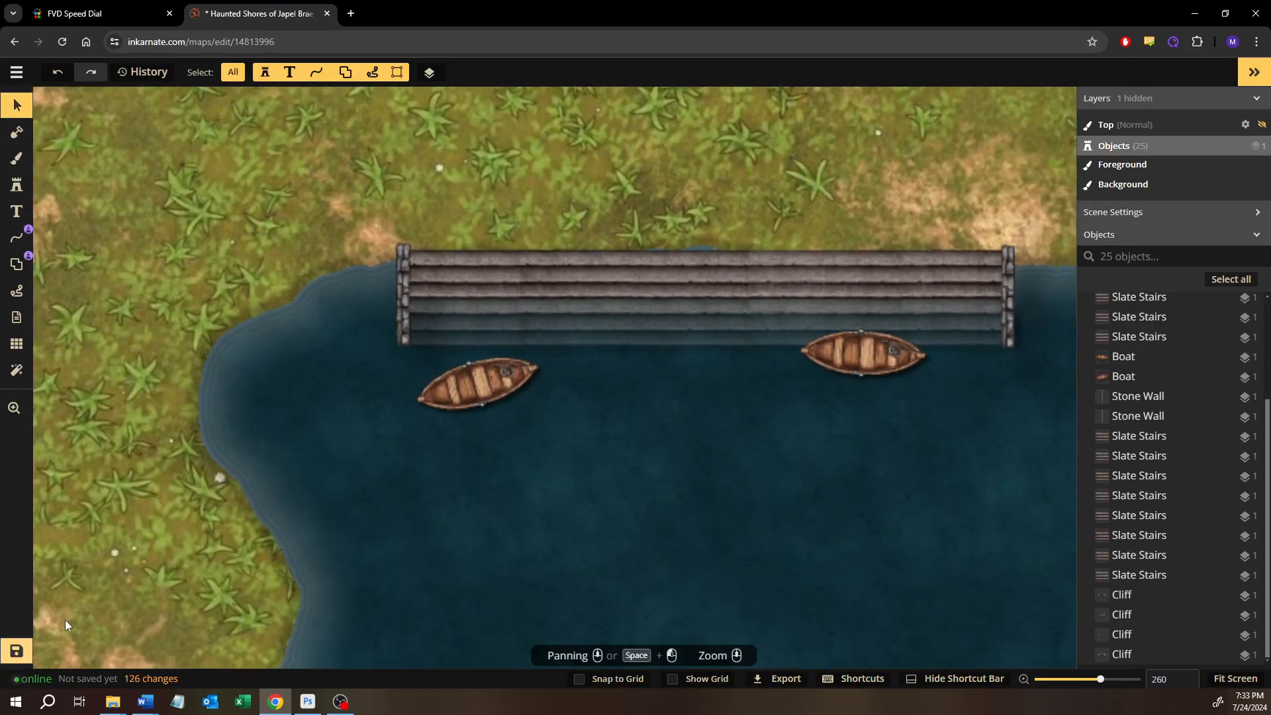
key(ctrl+s)
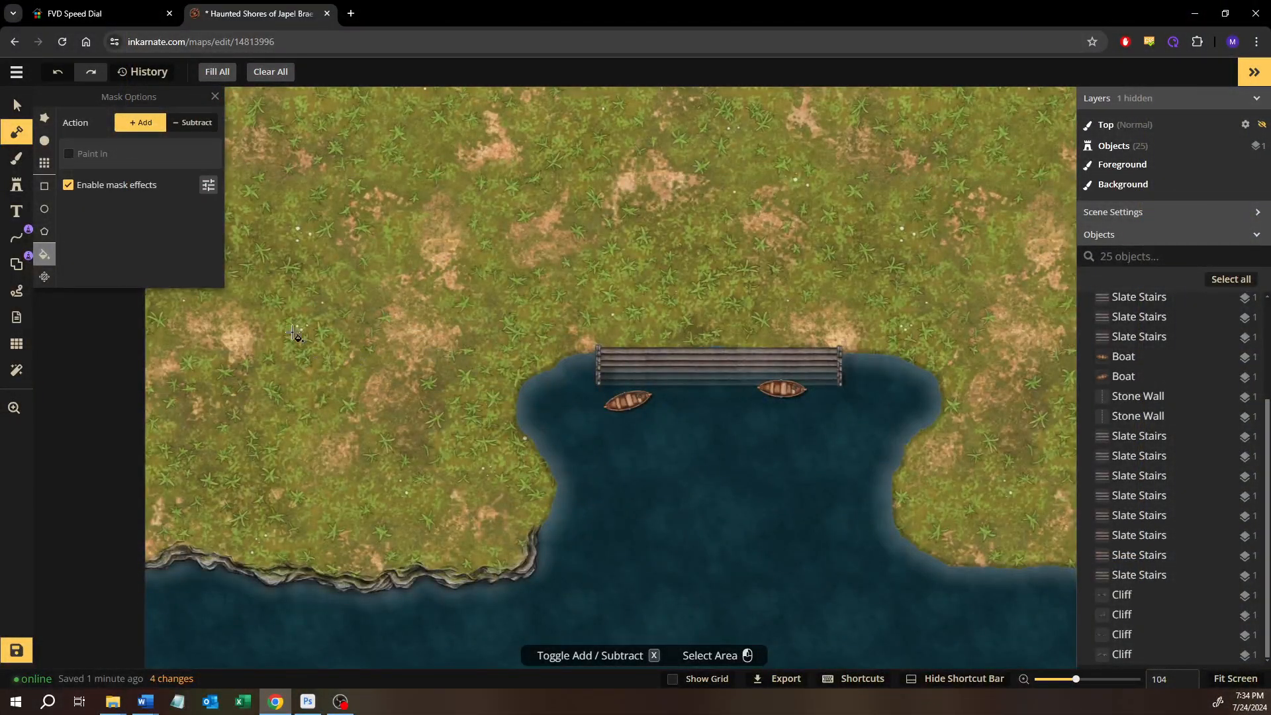
click(17, 106)
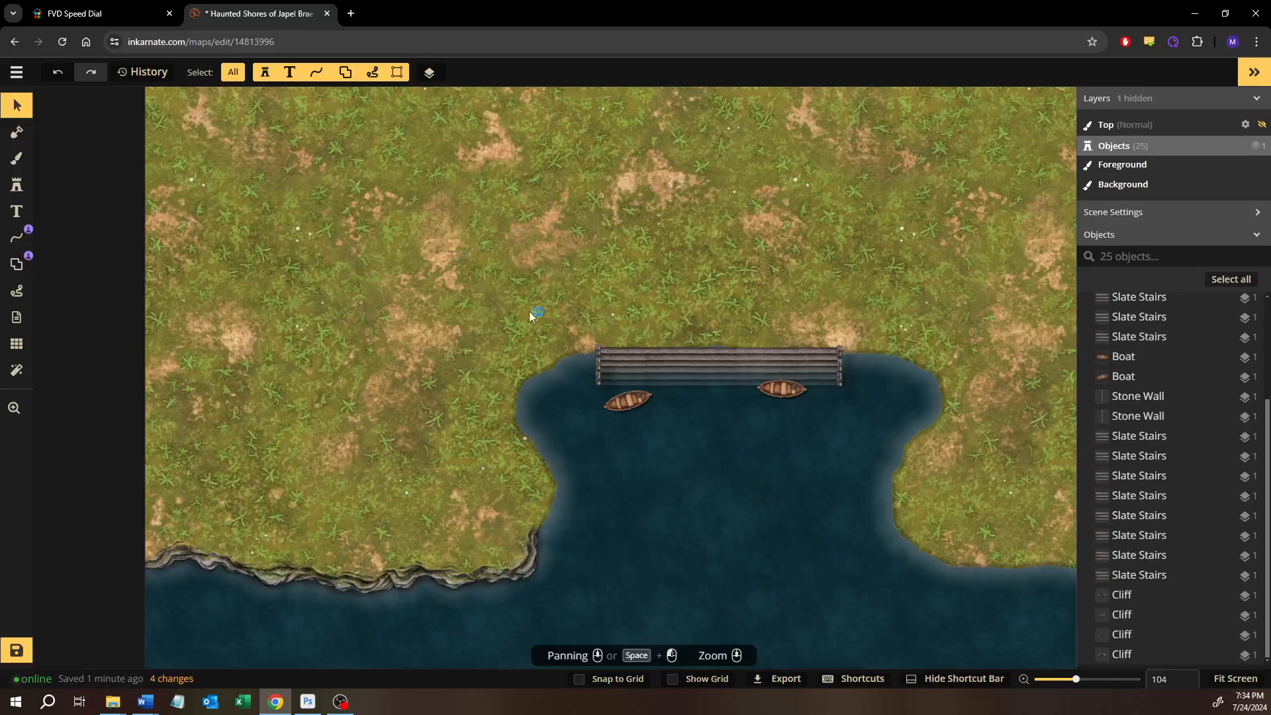
drag(626, 237, 425, 241)
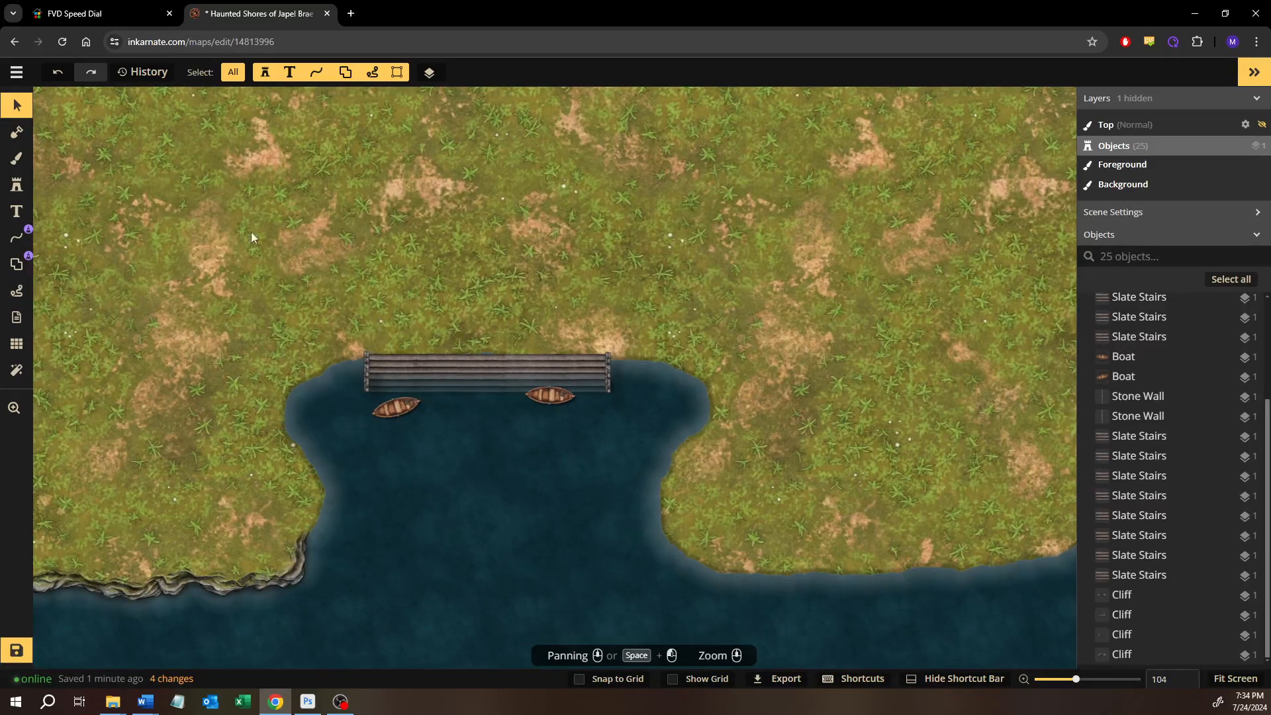
drag(319, 214, 475, 252)
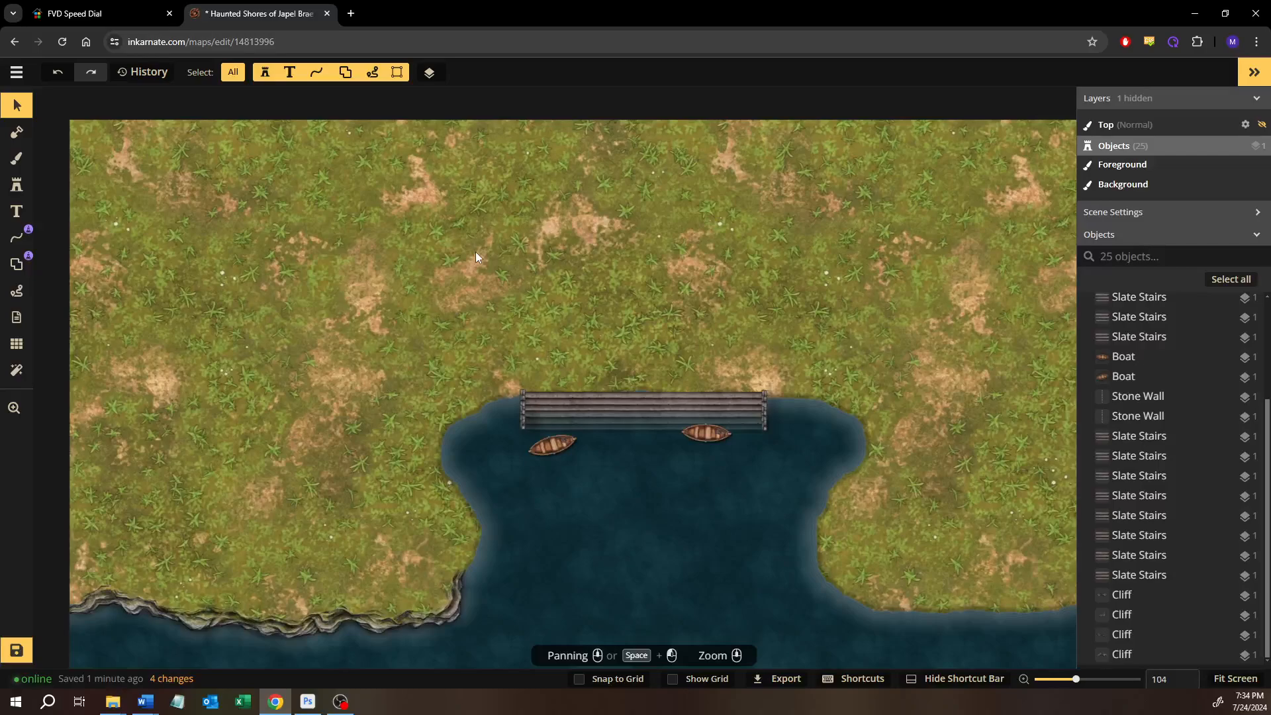
drag(550, 264, 468, 274)
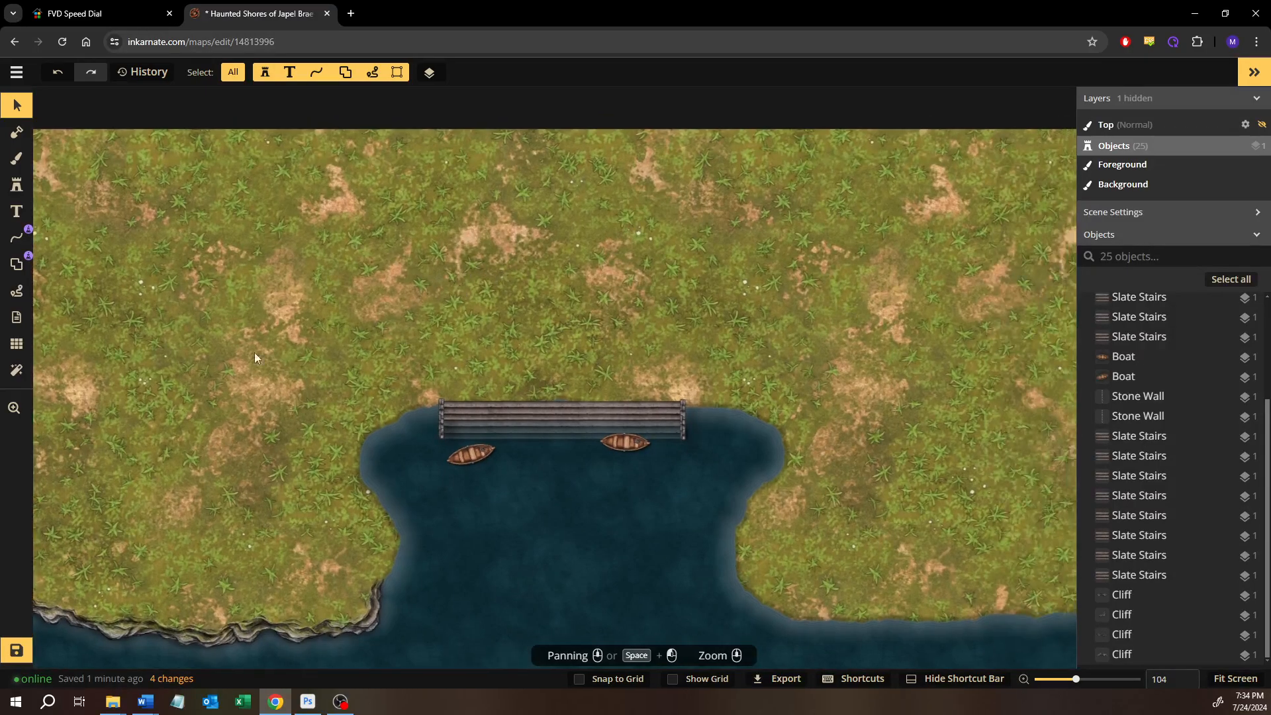
Set up a round foreground brush with the plain green grass texture, texture scale 30 and brush size 200
click(18, 159)
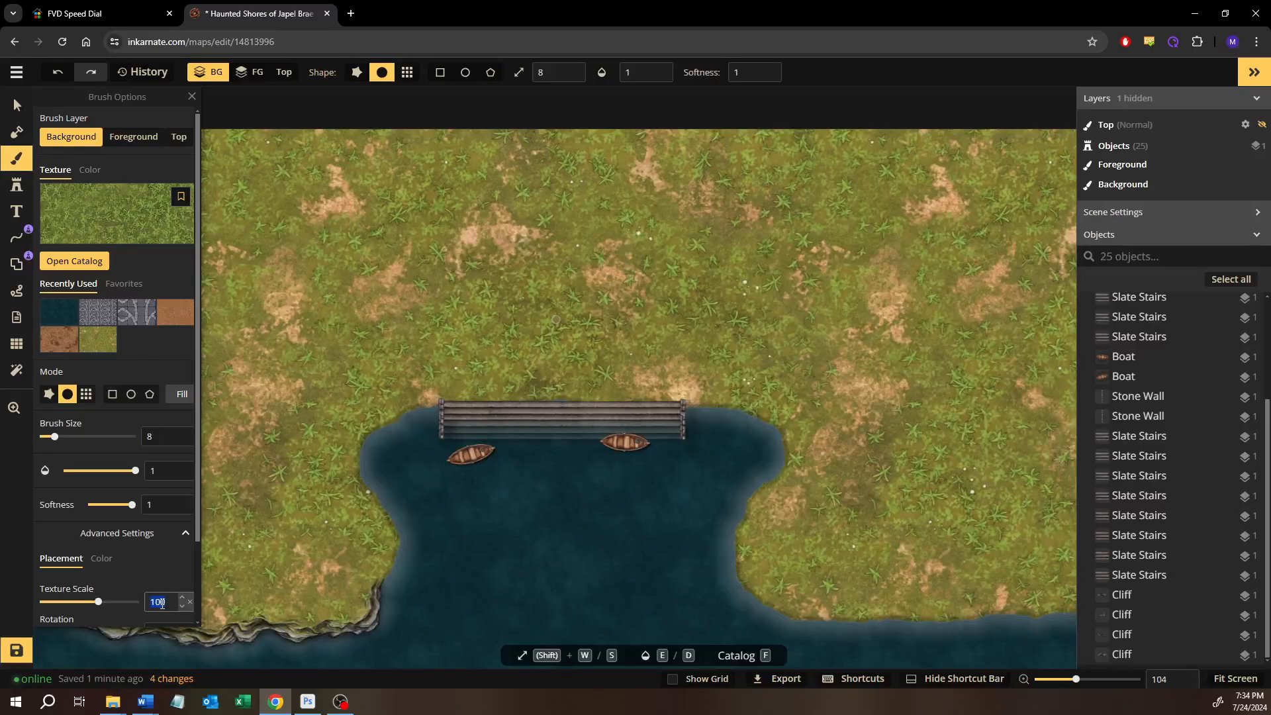
text(30)
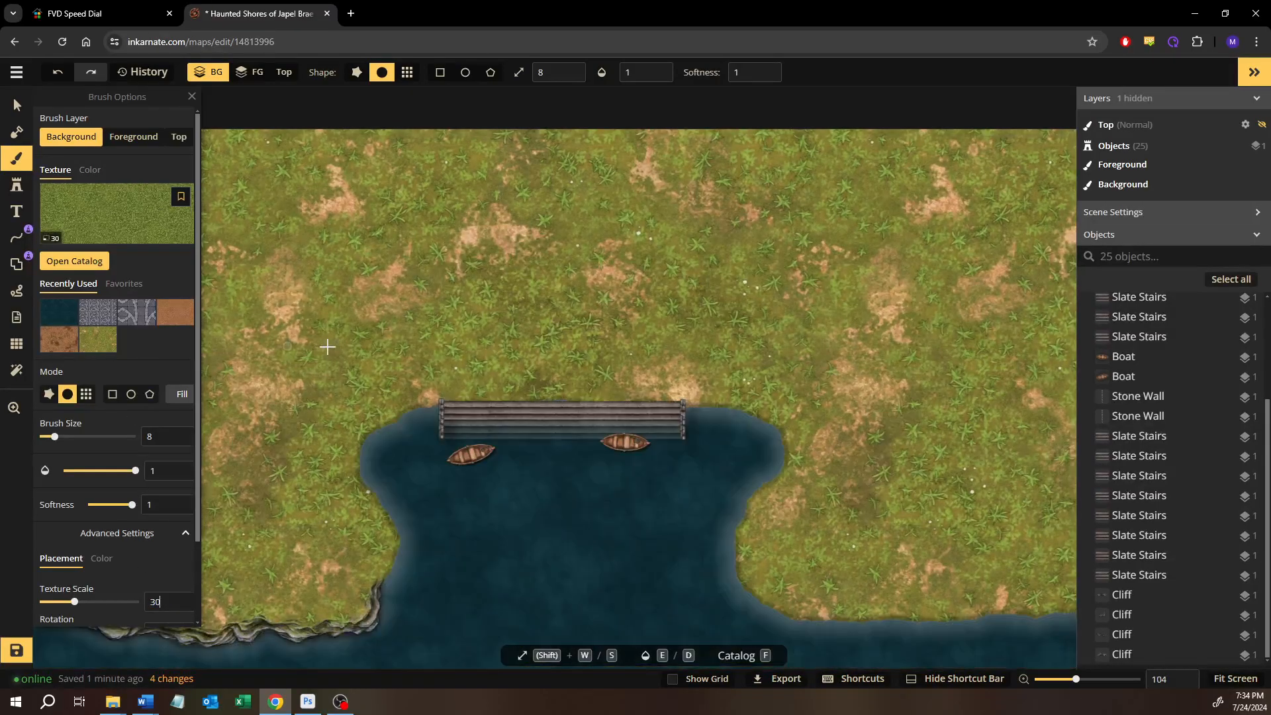
drag(370, 356, 590, 322)
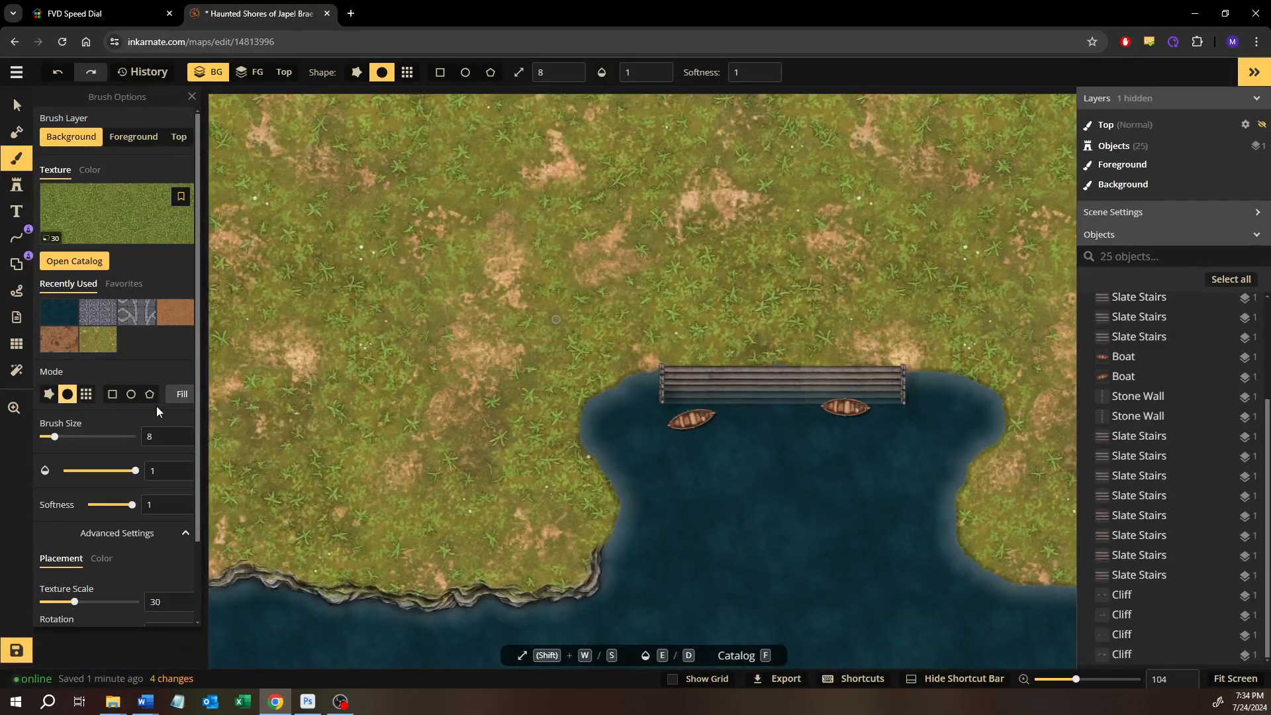
key(w)
key(w)
key(w)
key(w)
key(w)
key(w)
key(w)
key(w)
key(w)
key(w)
key(w)
key(w)
drag(391, 368, 647, 349)
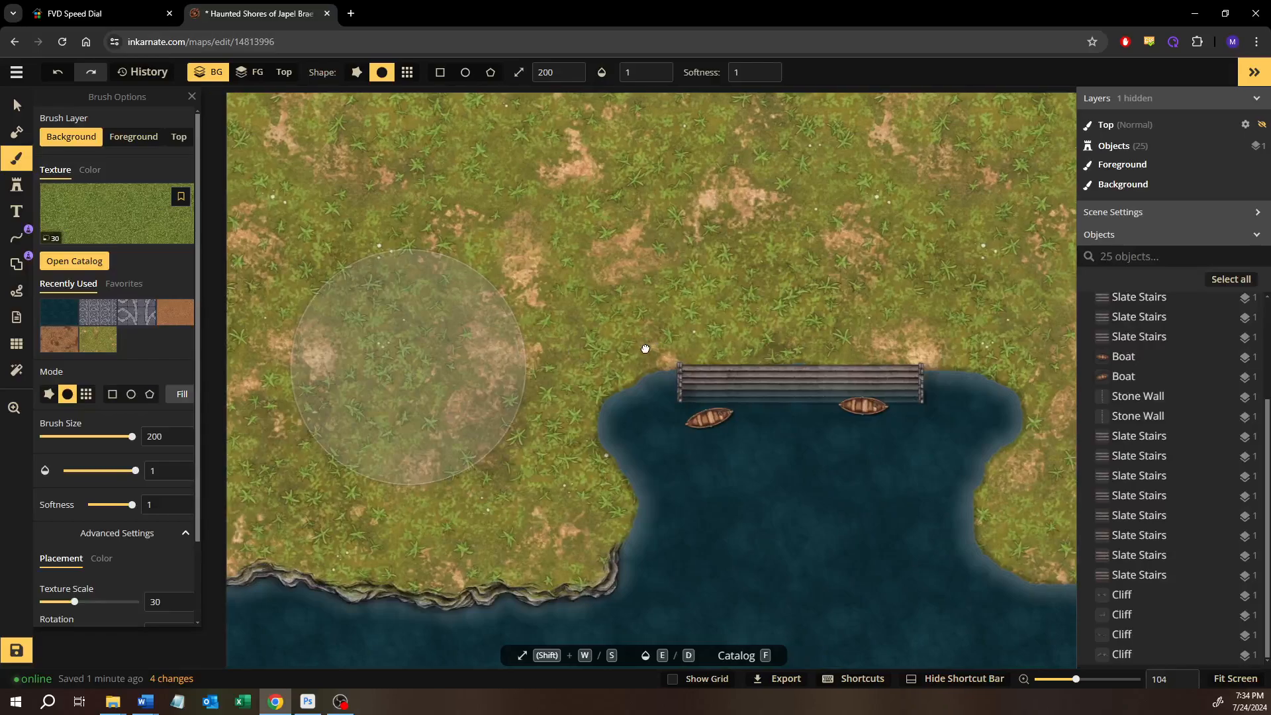
scroll(638, 358, down, 2)
click(134, 136)
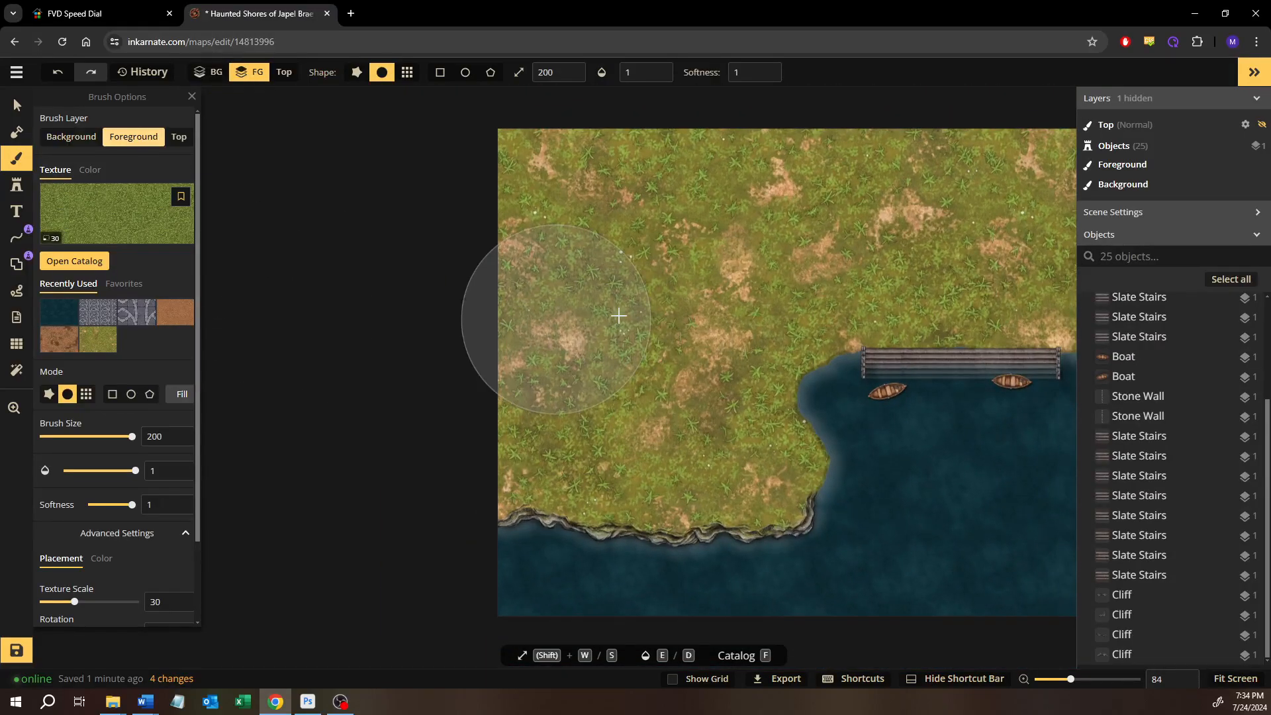
Try painting the plain green grass texture over all the land around the bay
scroll(548, 318, right, 3)
mouse_move(652, 286)
mouse_down()
mouse_move(439, 468)
mouse_move(672, 335)
mouse_move(772, 454)
mouse_move(670, 495)
mouse_up()
mouse_move(543, 305)
mouse_down()
mouse_move(523, 236)
mouse_move(761, 86)
mouse_move(454, 279)
mouse_move(969, 212)
mouse_move(902, 289)
mouse_move(820, 343)
mouse_move(448, 303)
mouse_up()
mouse_move(712, 349)
mouse_down()
mouse_move(724, 529)
mouse_move(1047, 384)
mouse_move(971, 395)
mouse_move(929, 426)
mouse_move(1003, 123)
mouse_move(973, 123)
mouse_move(780, 230)
mouse_move(731, 343)
mouse_move(956, 255)
mouse_move(927, 349)
mouse_move(942, 339)
mouse_move(816, 322)
mouse_move(756, 193)
mouse_move(497, 109)
mouse_move(474, 122)
mouse_up()
drag(556, 334, 794, 293)
mouse_move(896, 356)
mouse_down()
mouse_move(893, 397)
mouse_move(923, 443)
mouse_up()
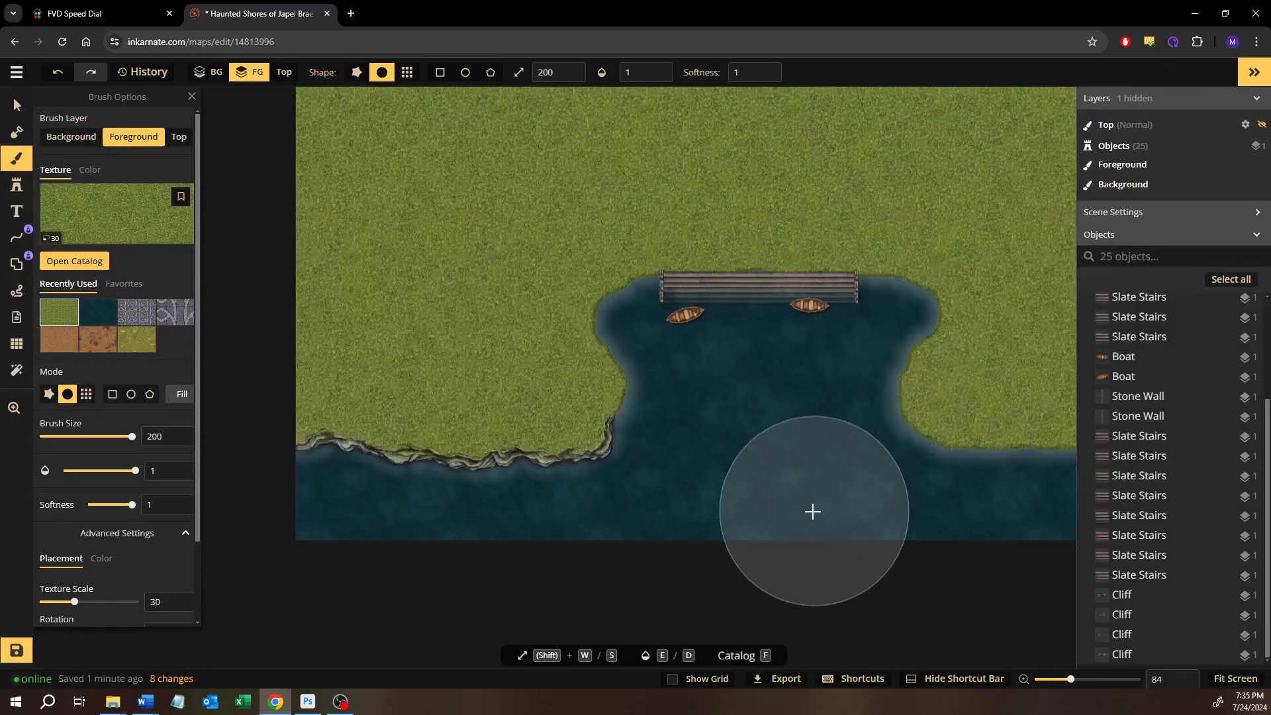
Undo all the plain green grass strokes on the land
key(ctrl+z)
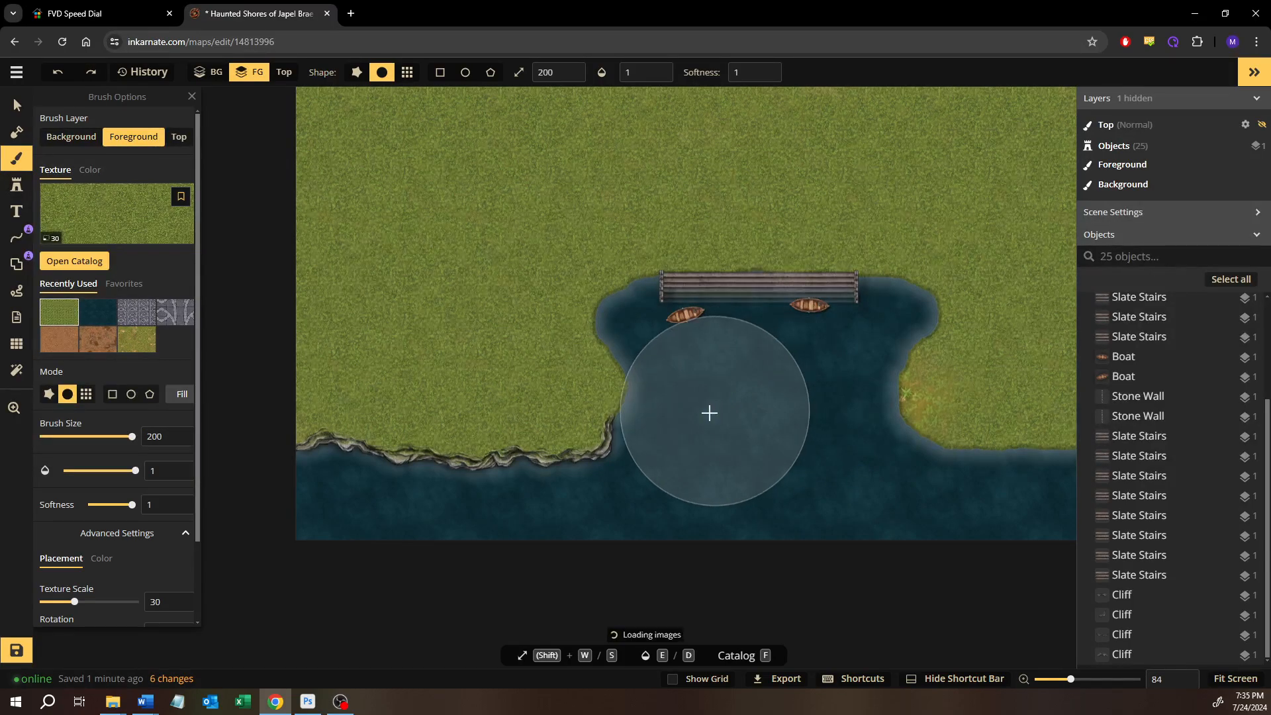
key(ctrl+z)
key(ctrl+z)
key(ctrl+z)
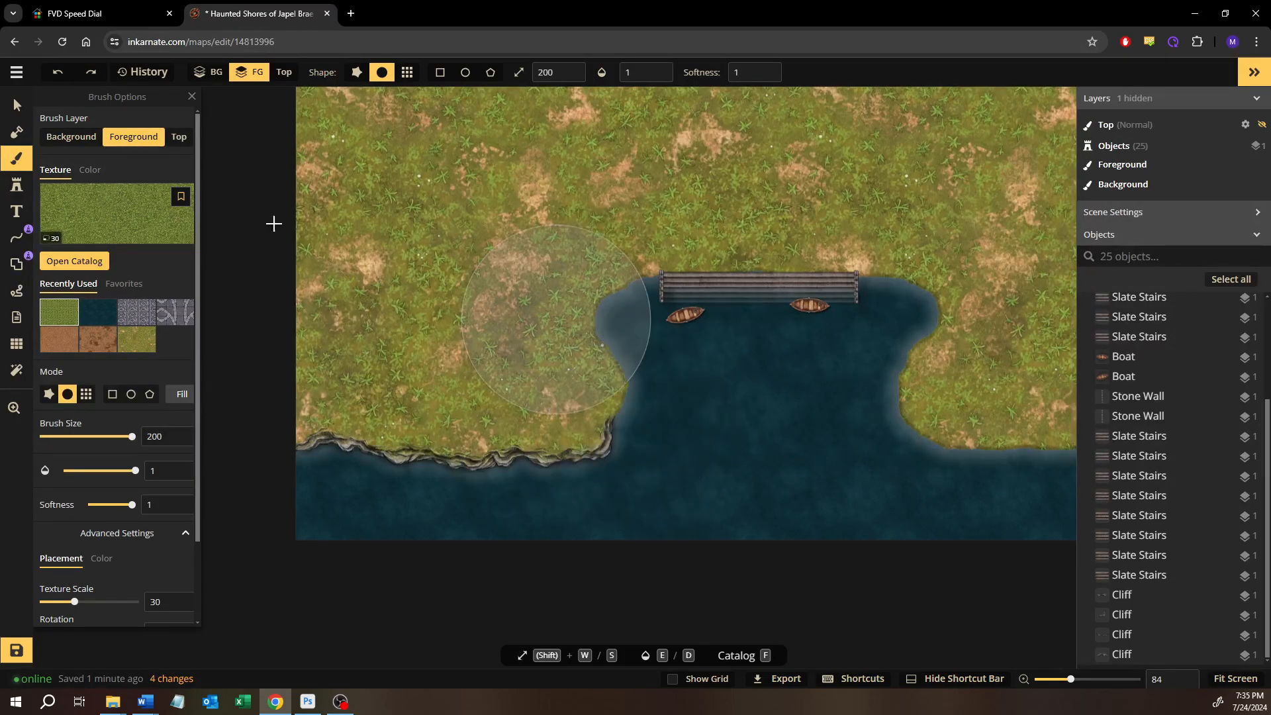
Paint all the foreground land with the patchy grass-and-dirt texture at texture scale 30, using the size 200 brush
click(136, 340)
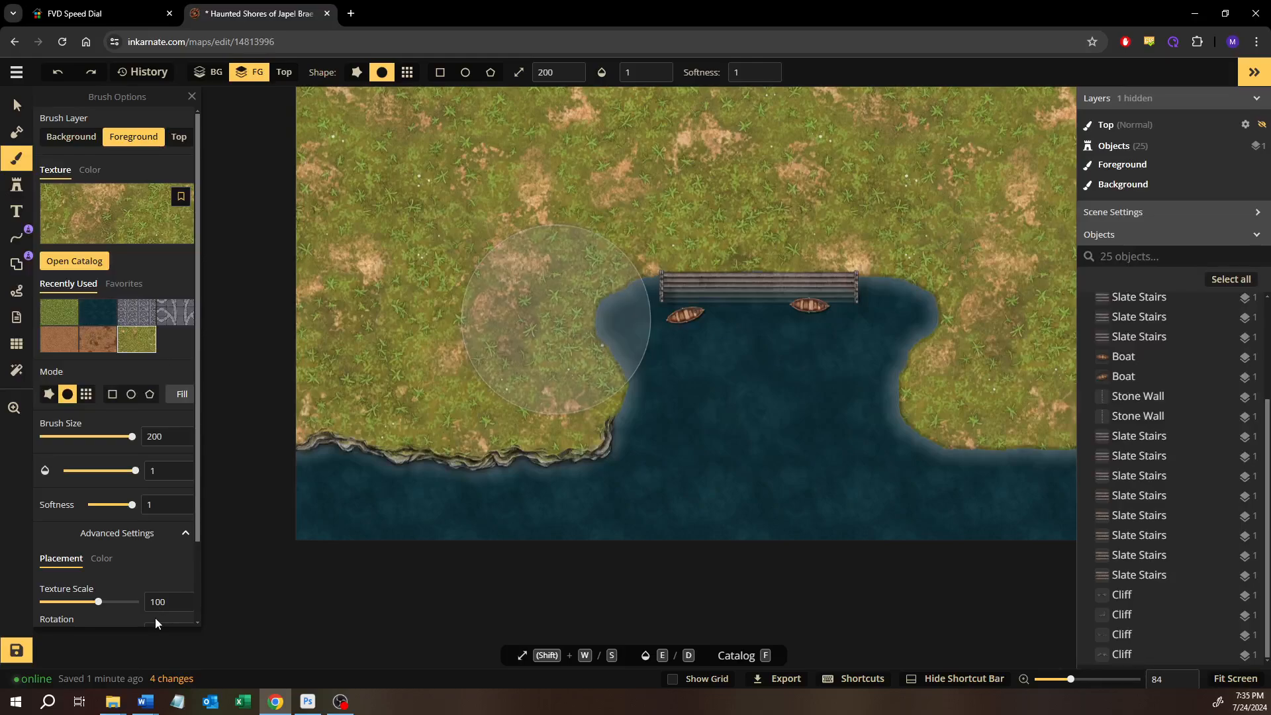
text(30)
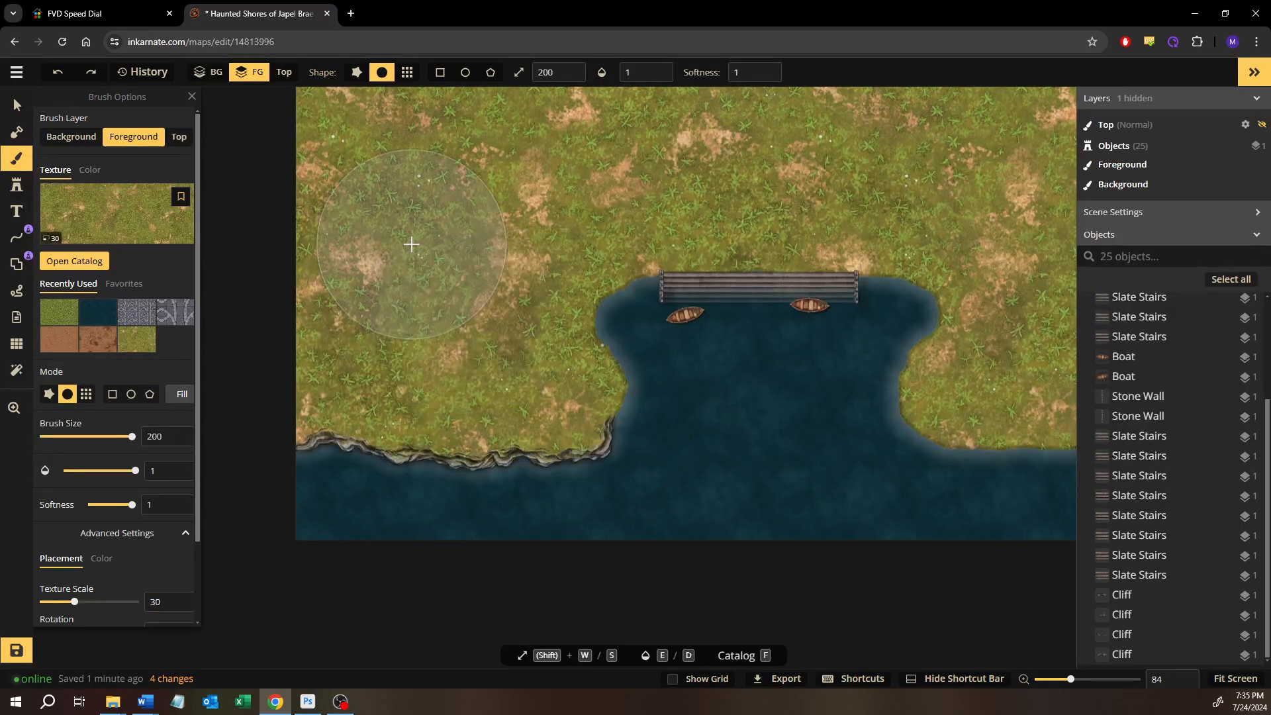
drag(402, 225, 422, 316)
mouse_move(353, 194)
mouse_down()
mouse_move(494, 147)
mouse_move(502, 227)
mouse_move(343, 468)
mouse_move(635, 509)
mouse_move(653, 221)
mouse_move(865, 170)
mouse_move(658, 340)
mouse_move(839, 351)
mouse_move(1149, 278)
mouse_move(1145, 159)
mouse_move(522, 209)
mouse_move(556, 278)
mouse_up()
drag(922, 331, 582, 244)
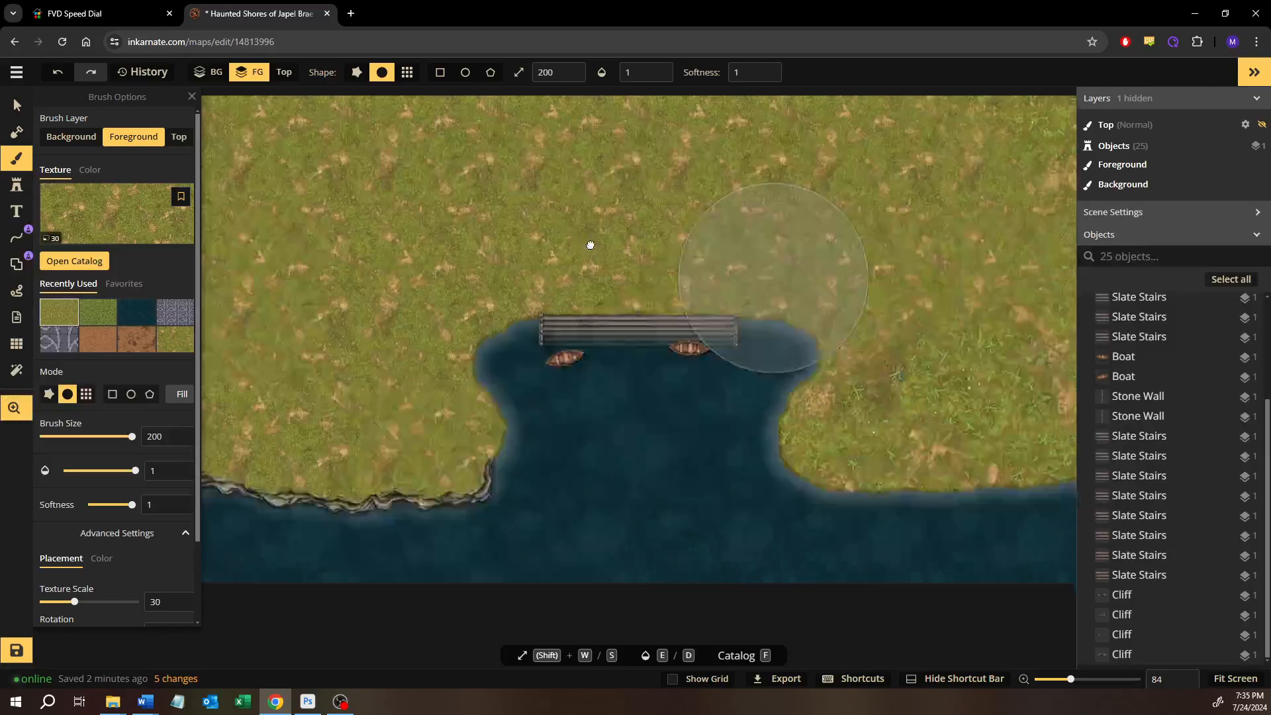
mouse_move(636, 339)
mouse_down()
mouse_move(794, 404)
mouse_move(959, 363)
mouse_move(647, 415)
mouse_move(567, 407)
mouse_move(985, 142)
mouse_move(780, 367)
mouse_move(879, 316)
mouse_move(899, 194)
mouse_move(714, 223)
mouse_up()
mouse_move(714, 224)
mouse_down()
mouse_move(798, 350)
mouse_move(807, 250)
mouse_move(1018, 203)
mouse_move(993, 213)
mouse_up()
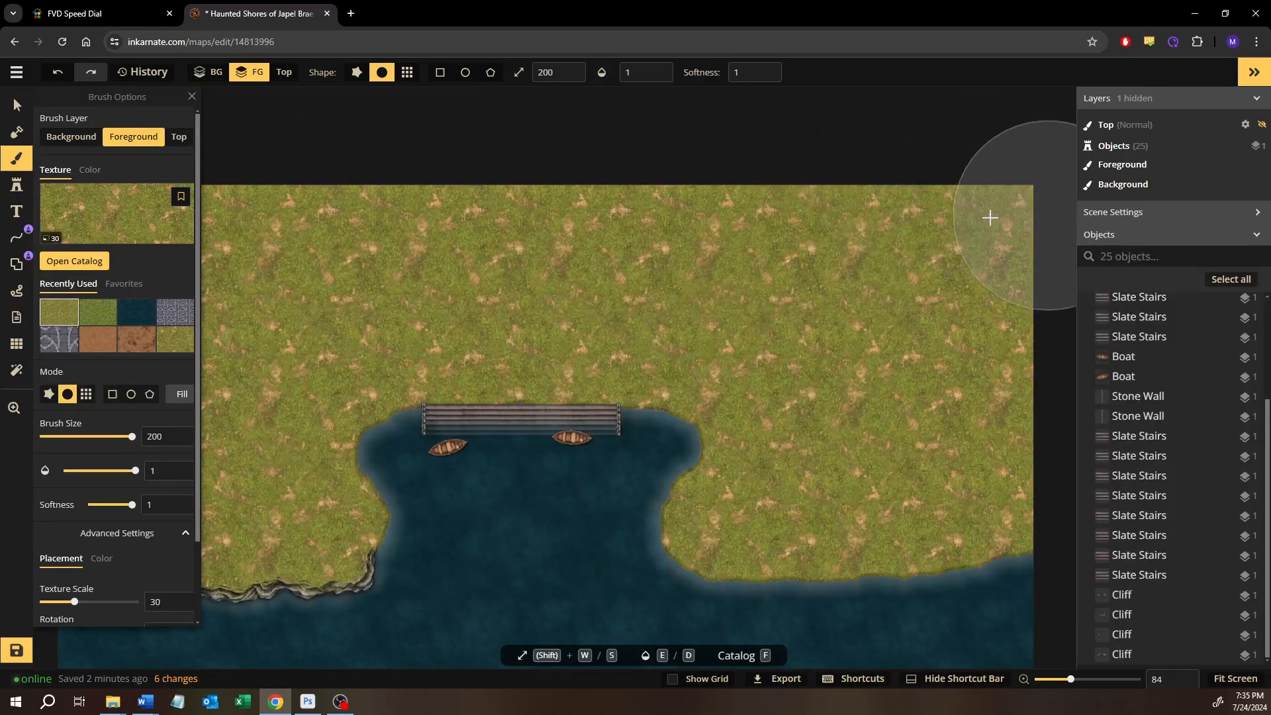
Search the stamp catalog for "tree" and choose the green summer tree from the Core pack
click(15, 100)
drag(297, 233, 410, 233)
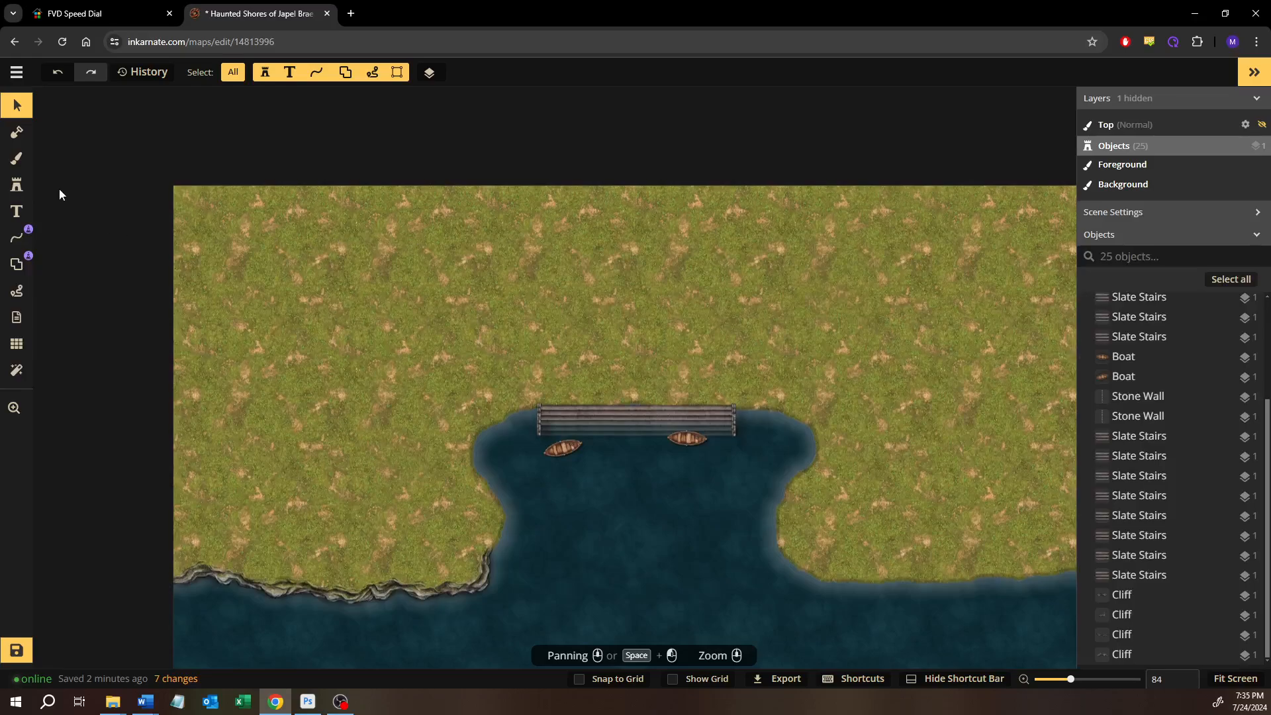
click(18, 183)
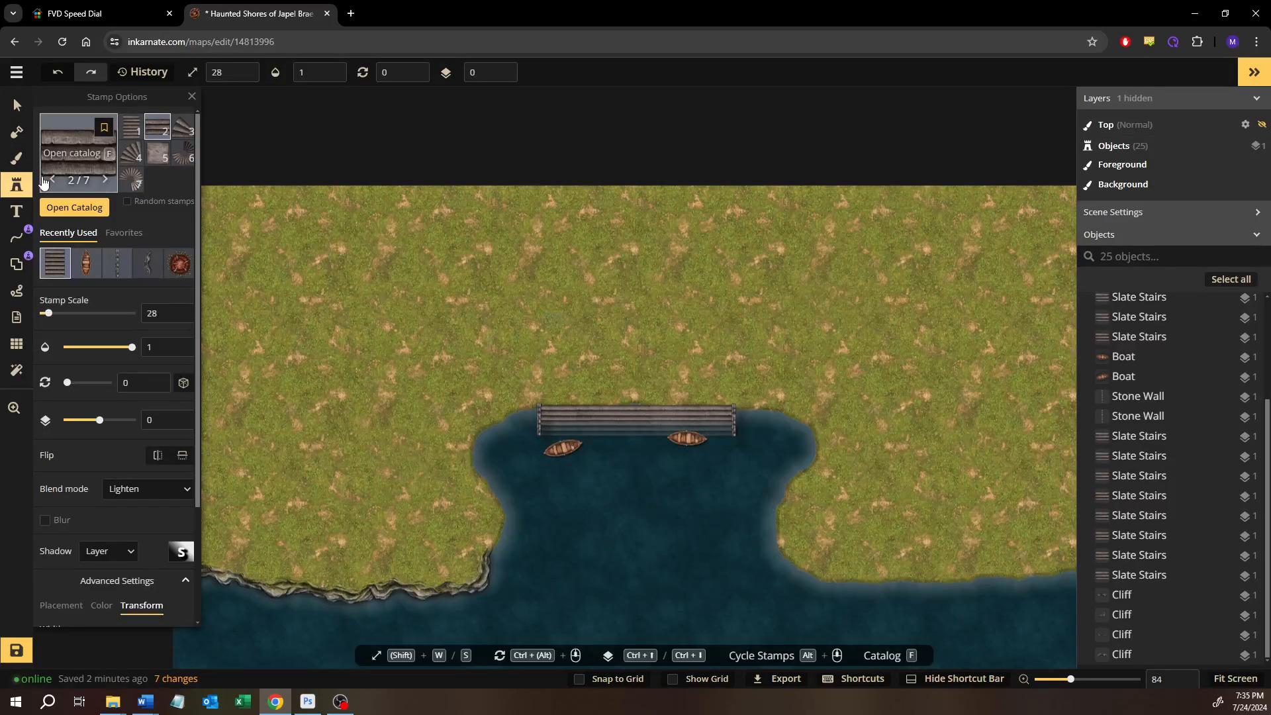
scroll(68, 356, down, 3)
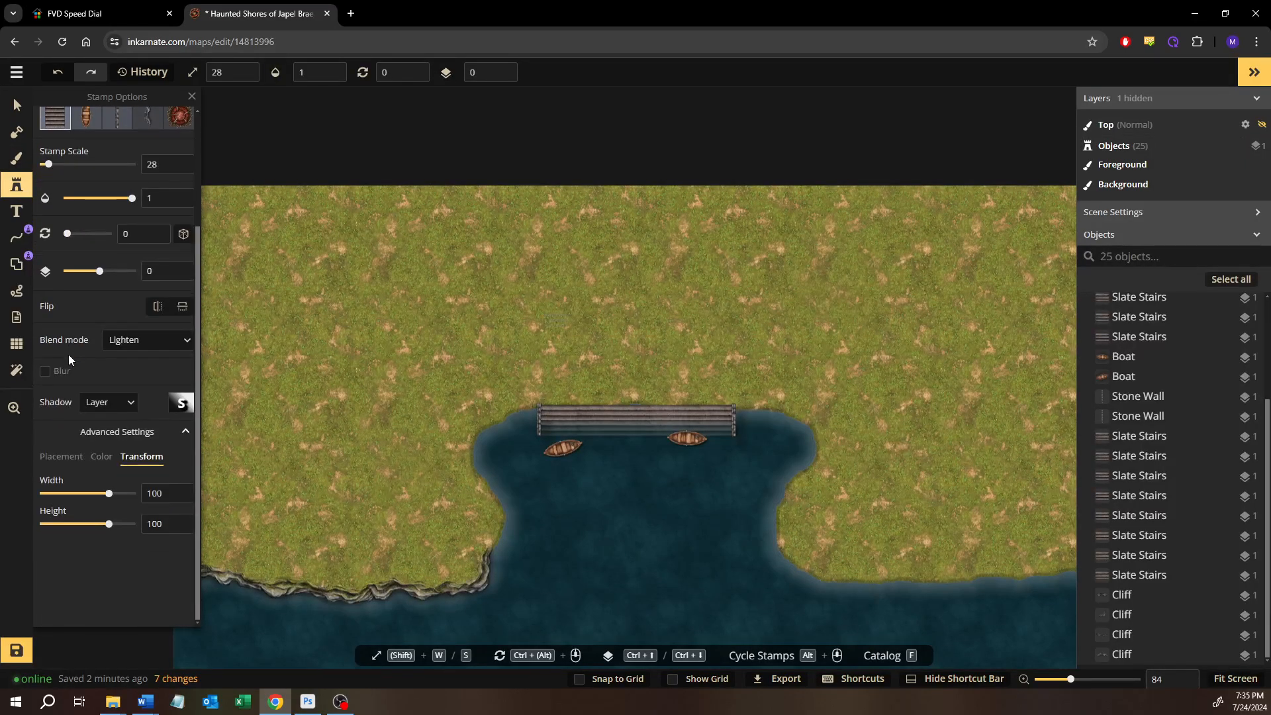
scroll(69, 356, up, 3)
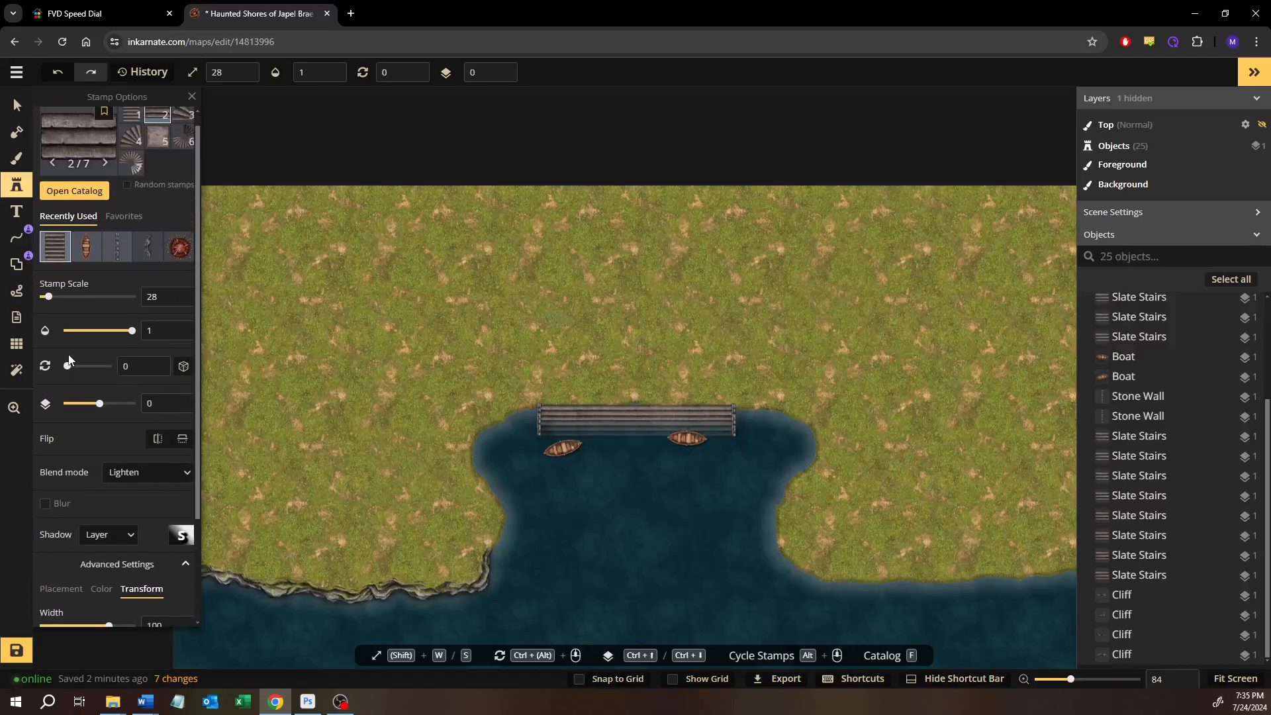
scroll(69, 359, up, 1)
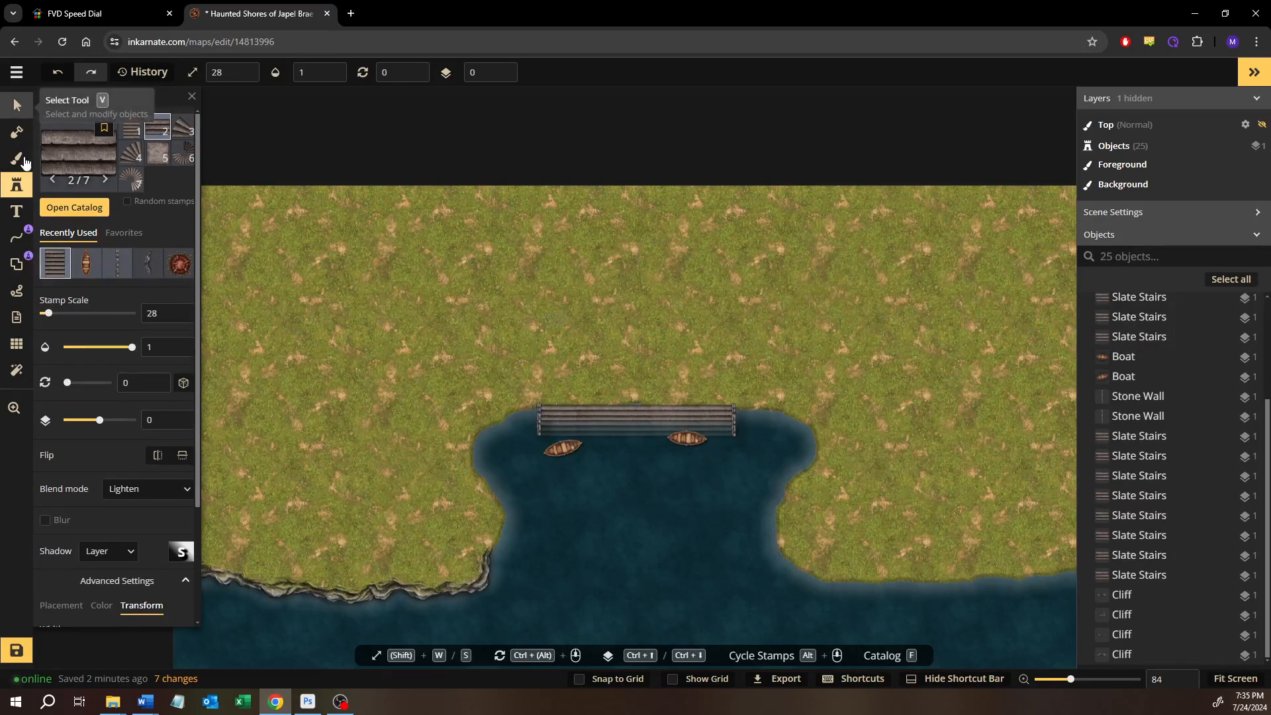
click(50, 207)
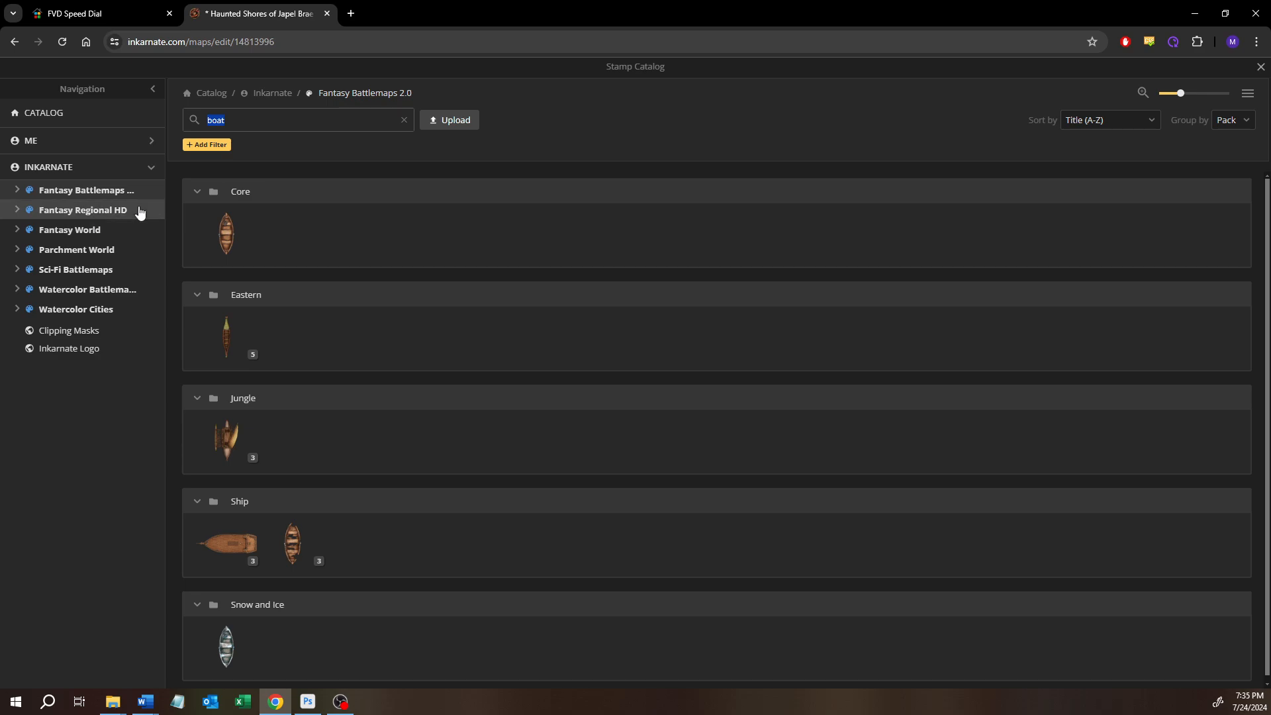
text(tree)
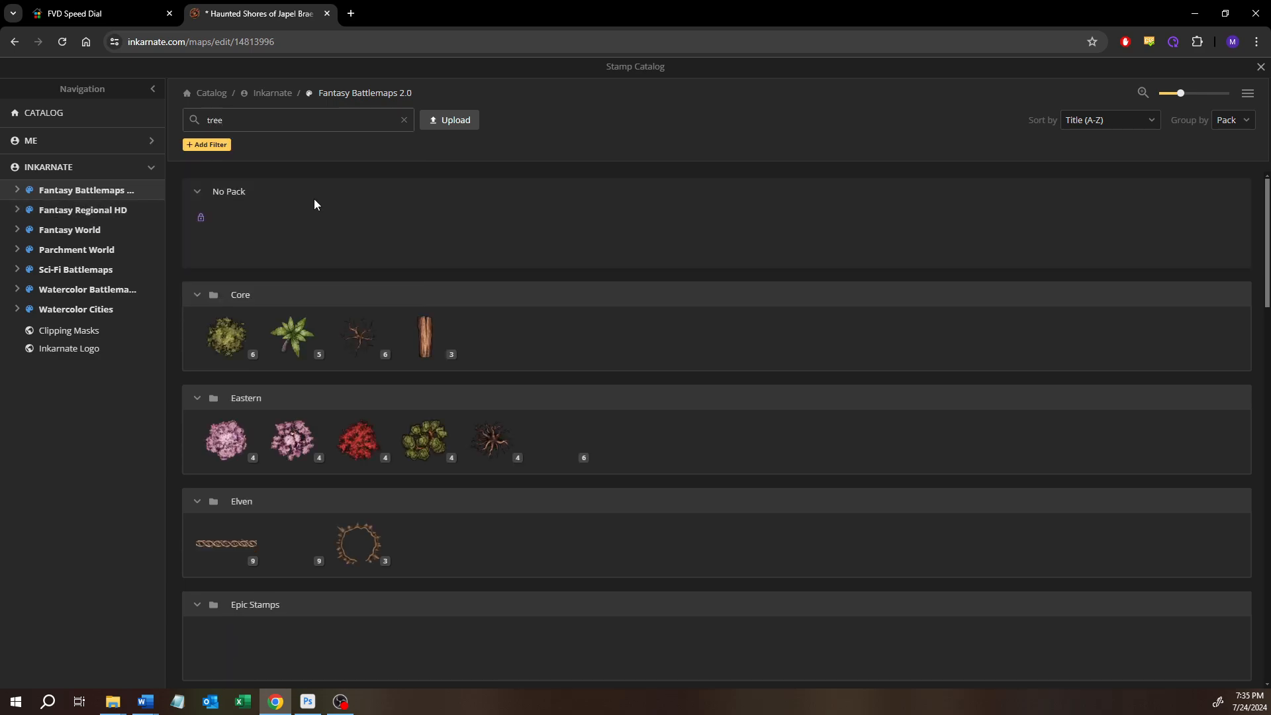
click(239, 331)
Place four random summer trees at scale 28 in a loose cluster on the grass northwest of the bay
click(268, 256)
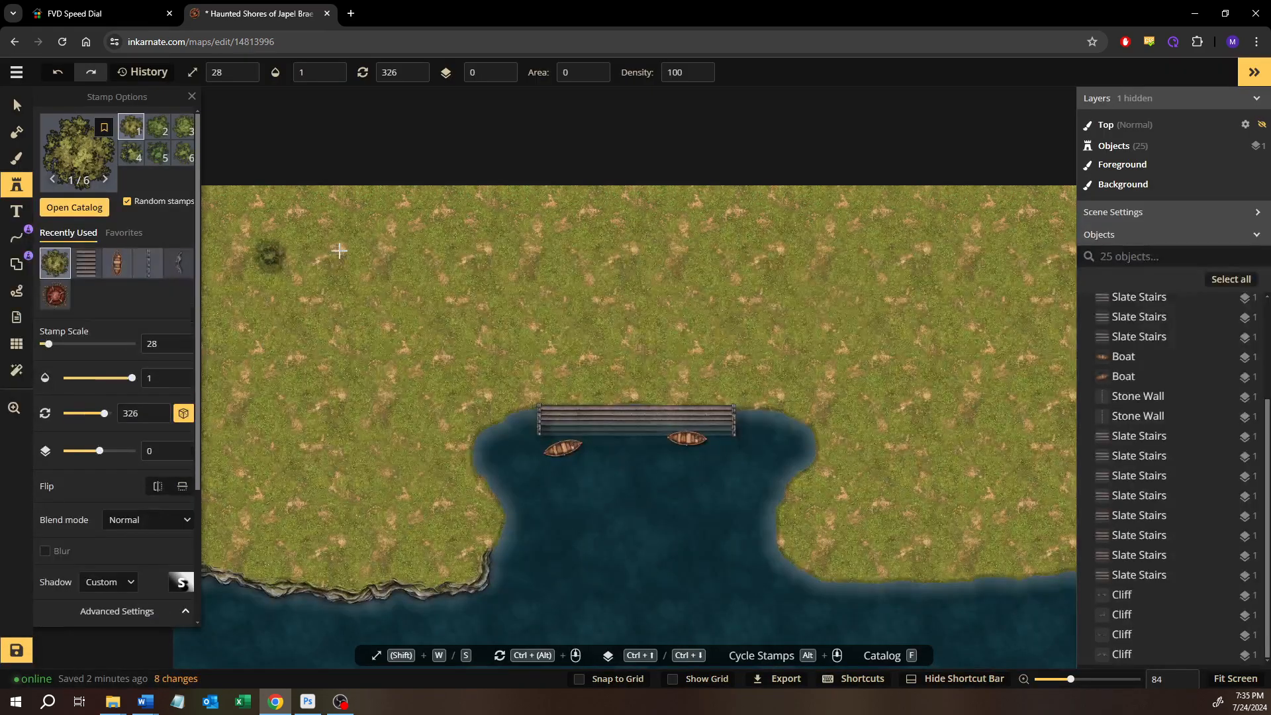
click(342, 250)
click(276, 316)
click(329, 338)
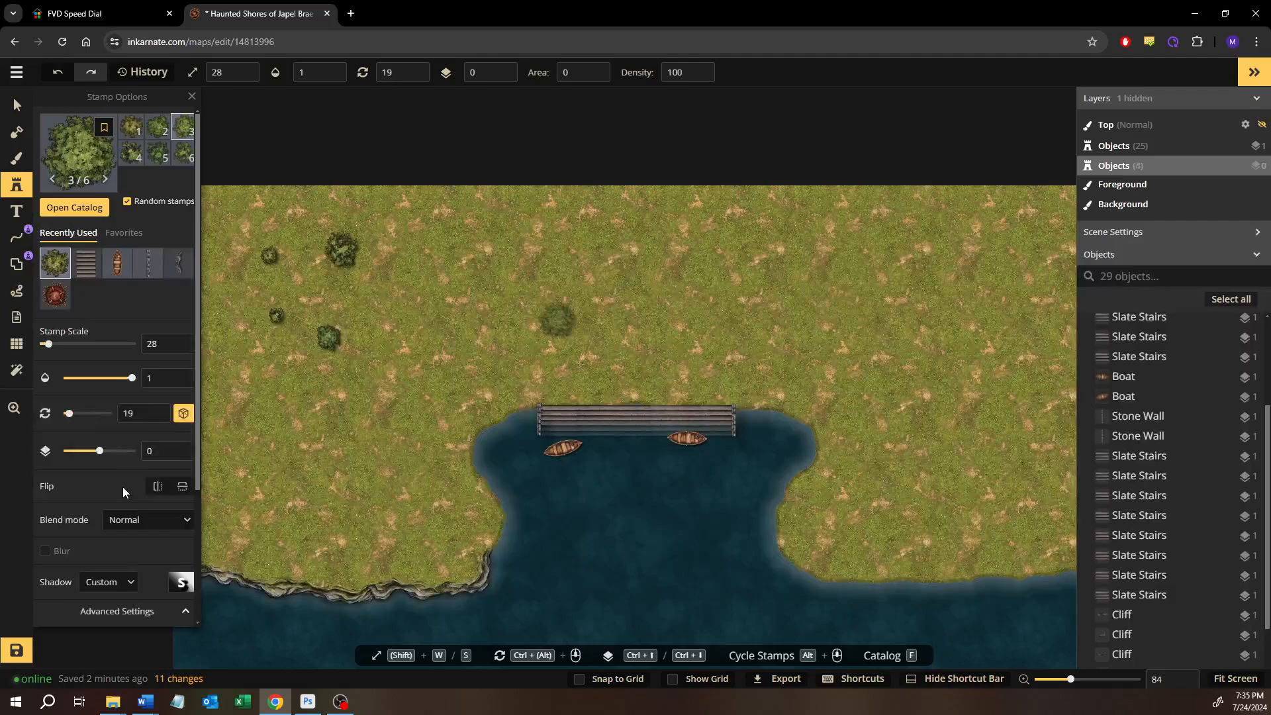
Select all four summer trees and enlarge them to stamp scale 60
key(v)
drag(383, 221, 281, 352)
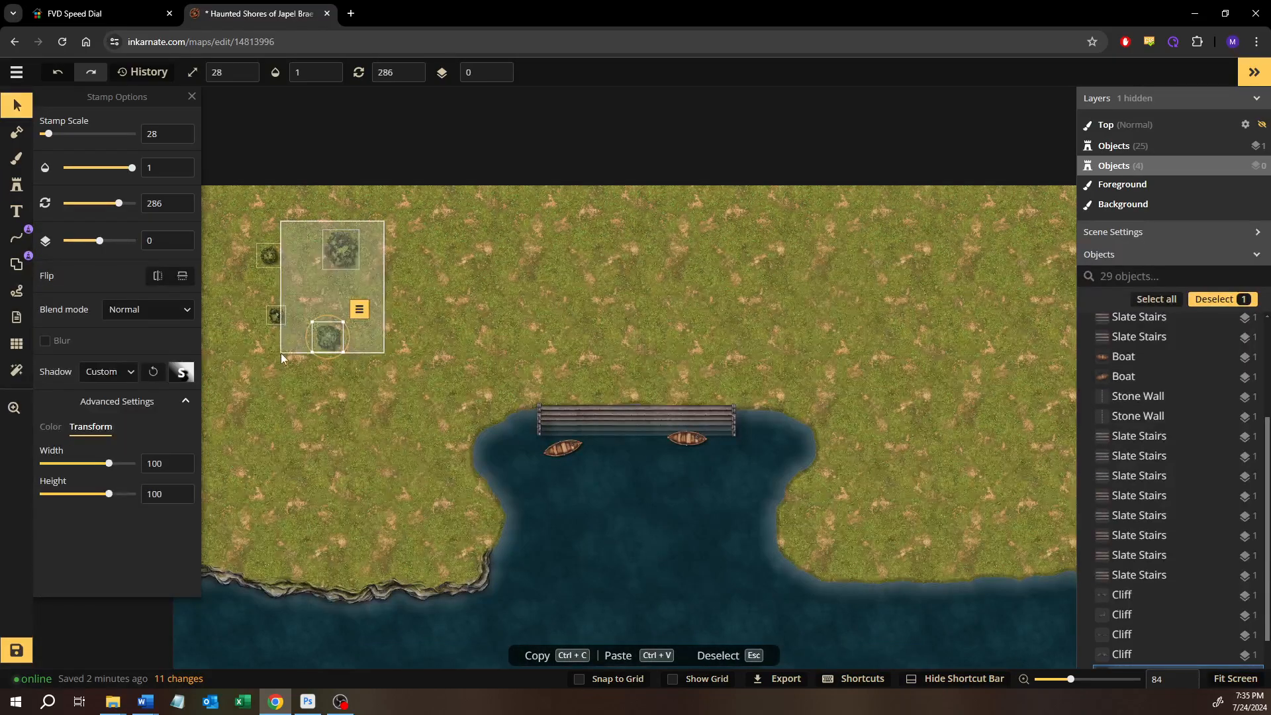
scroll(276, 379, up, 10)
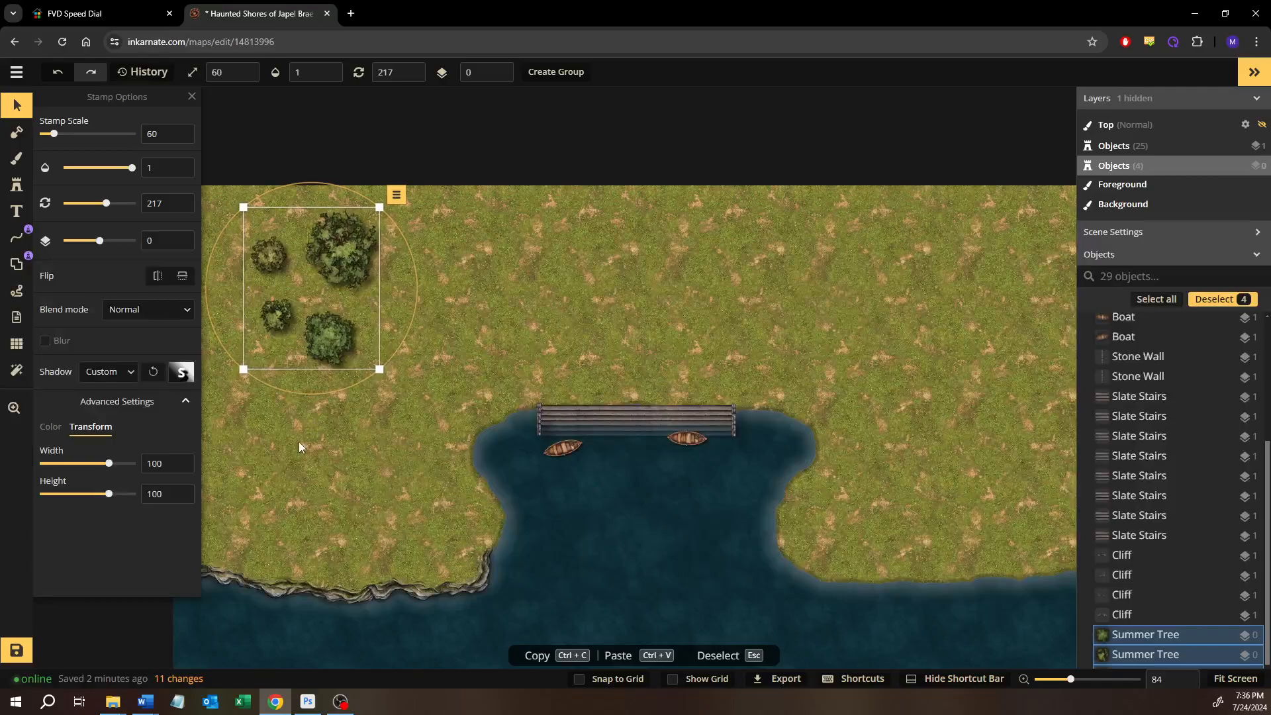
Align the four selected summer trees along their left edges
click(395, 284)
drag(414, 218, 248, 422)
click(181, 402)
click(182, 402)
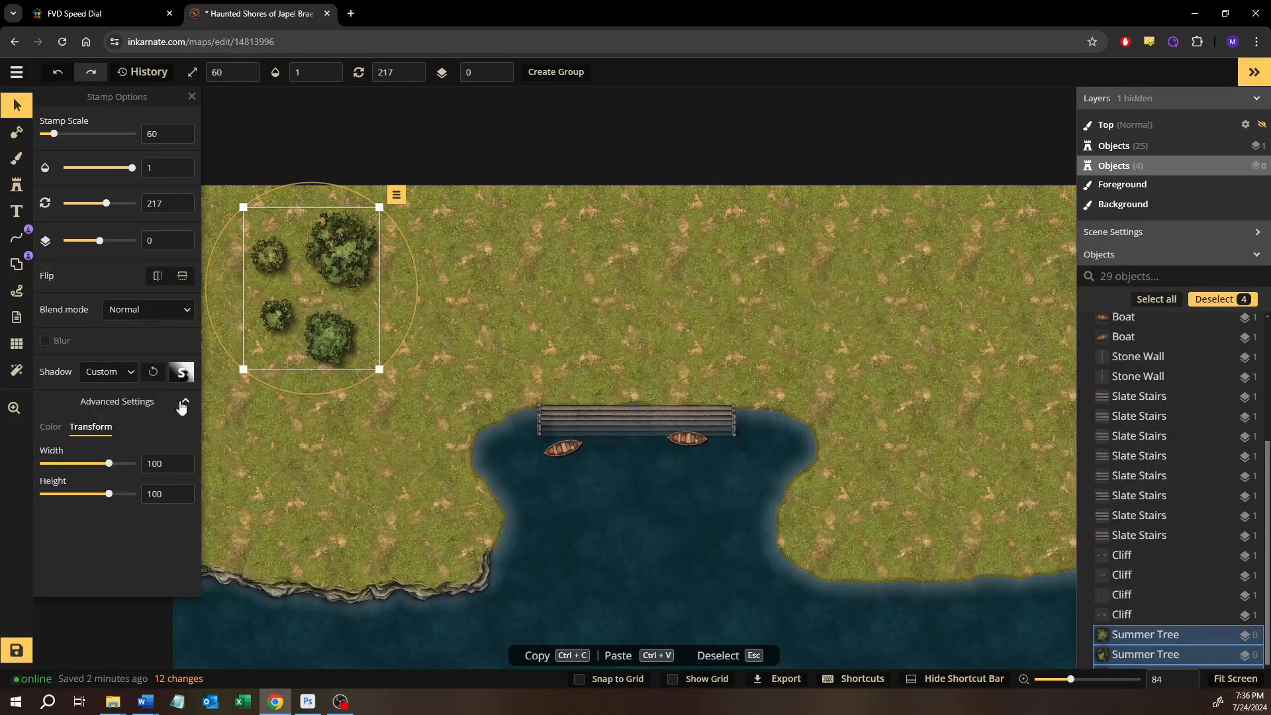
right_click(345, 254)
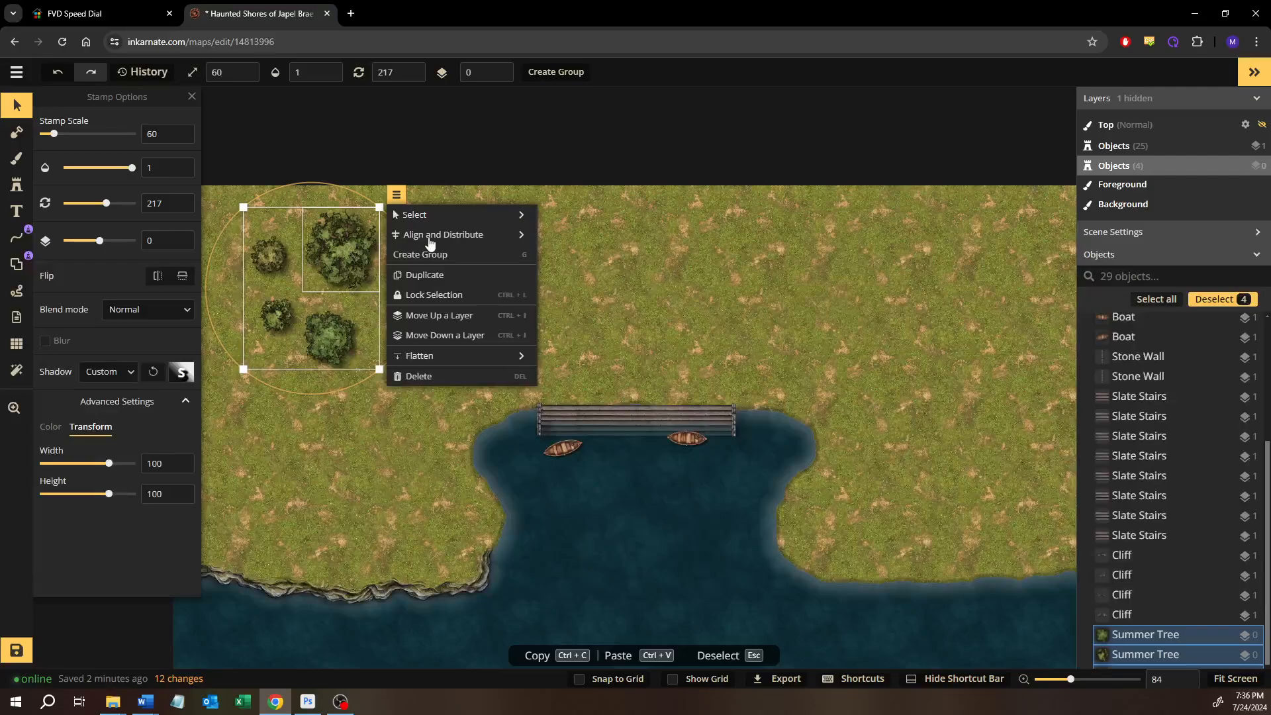
mouse_move(430, 243)
click(581, 236)
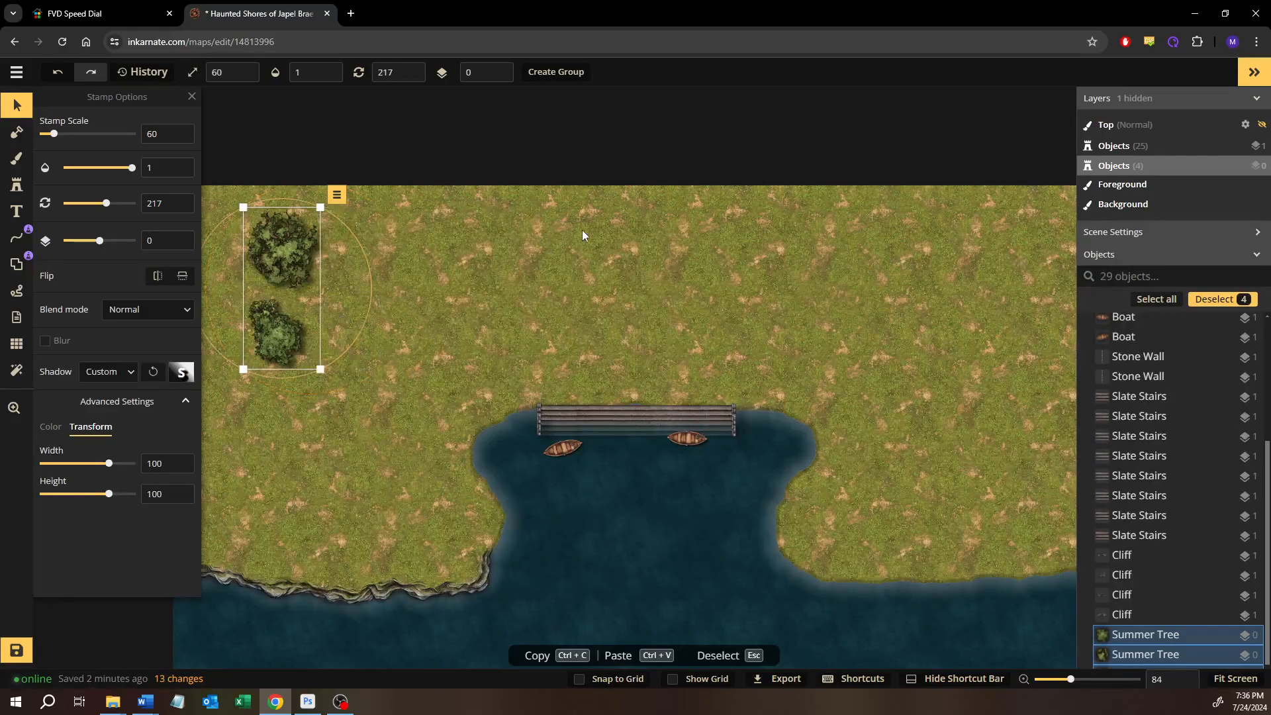
Center the four selected trees horizontally on one another with the Center Horizontally alignment
scroll(537, 237, left, 5)
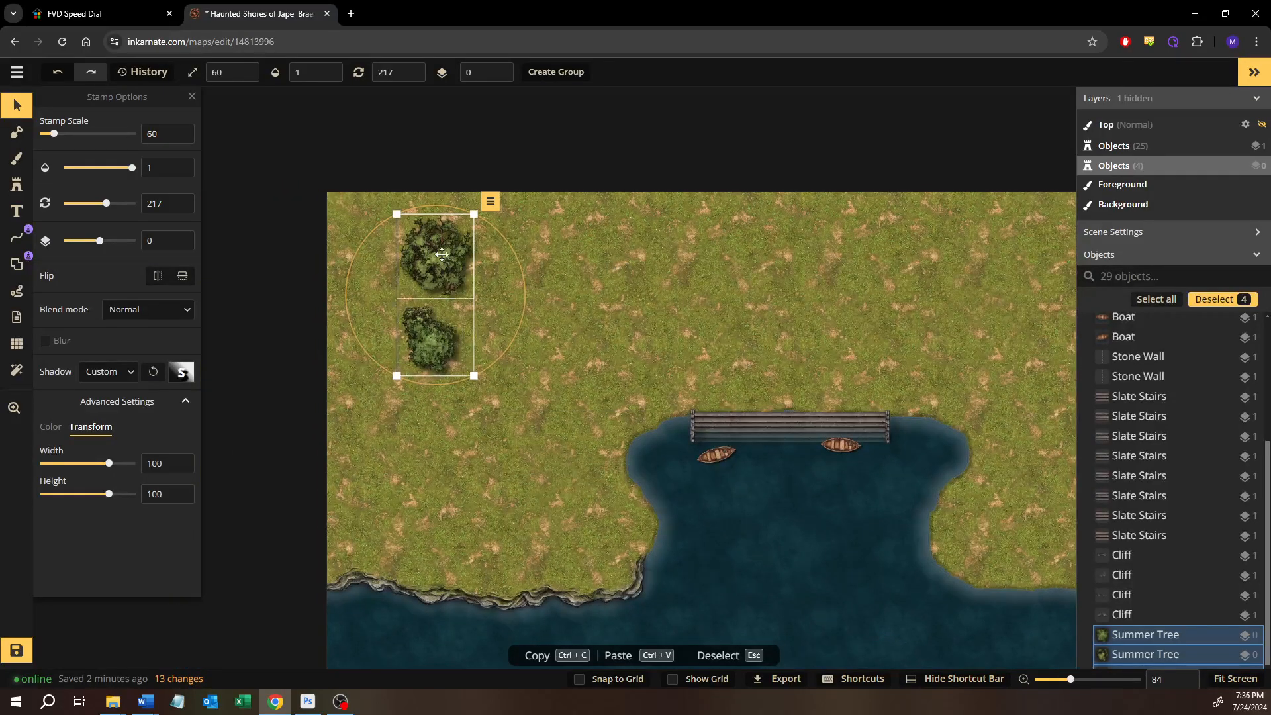
right_click(441, 255)
mouse_move(553, 242)
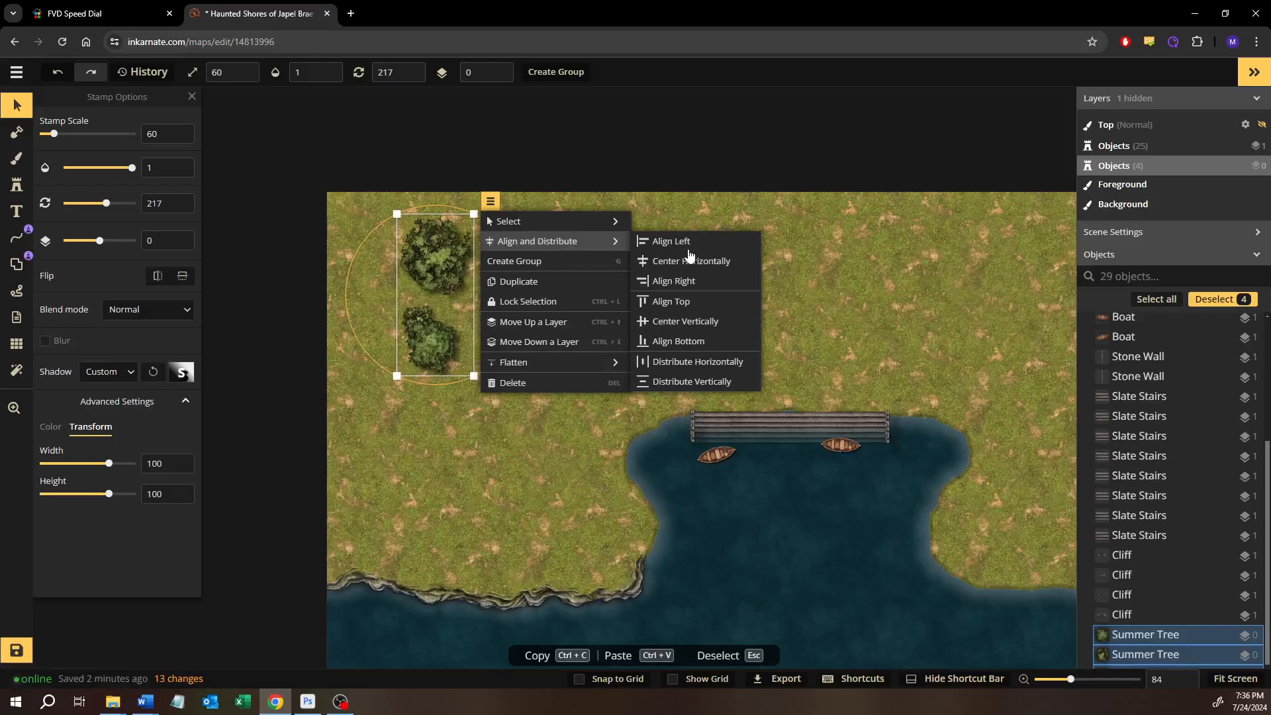
click(688, 260)
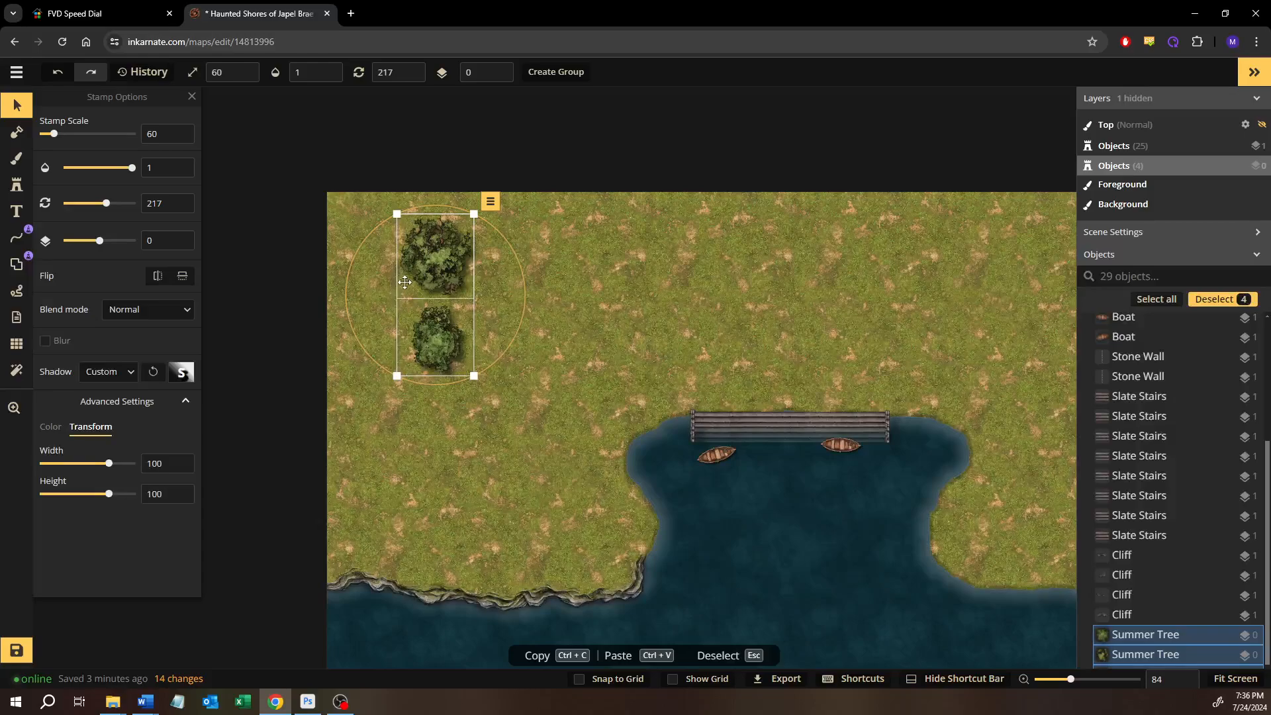
Pull the overlapping trees apart, moving the small yellowish tree east and the medium green tree southwest of the column
click(438, 262)
drag(437, 262, 521, 309)
click(427, 335)
drag(427, 335, 399, 384)
Select only the small yellowish tree and examine which object commands are offered for a single stamp
click(518, 309)
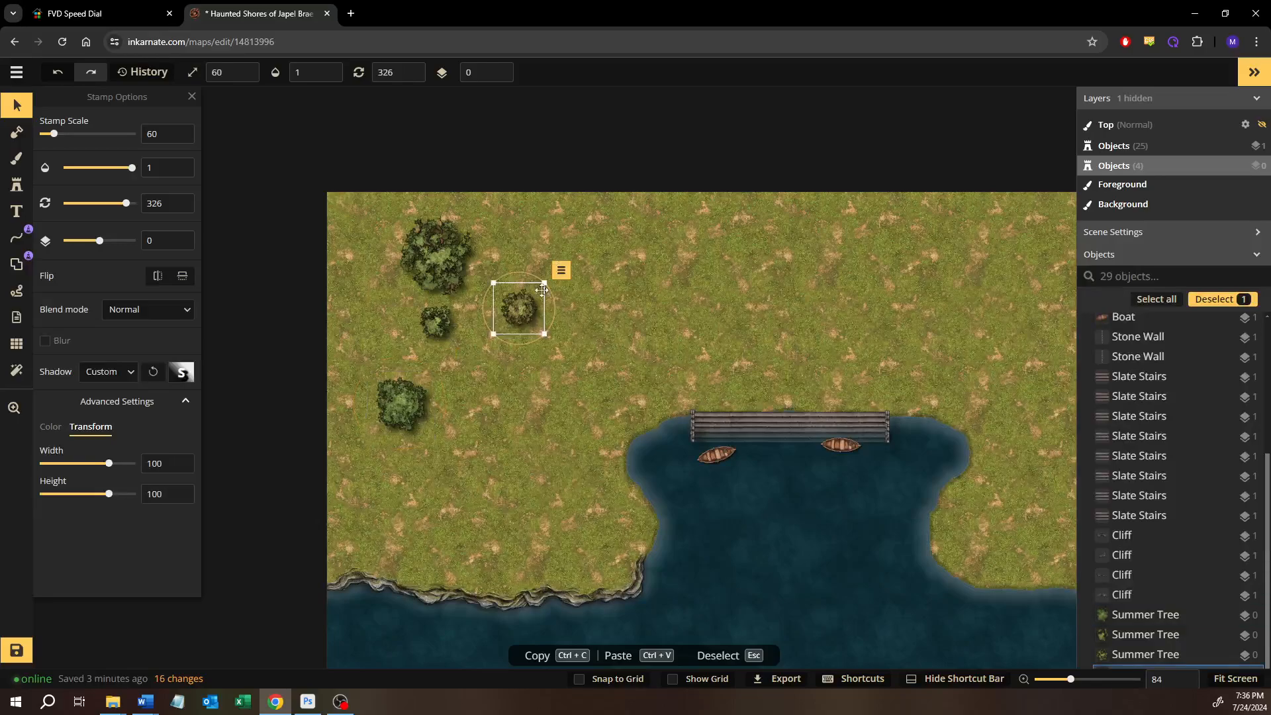
click(561, 270)
drag(721, 239, 501, 358)
click(561, 269)
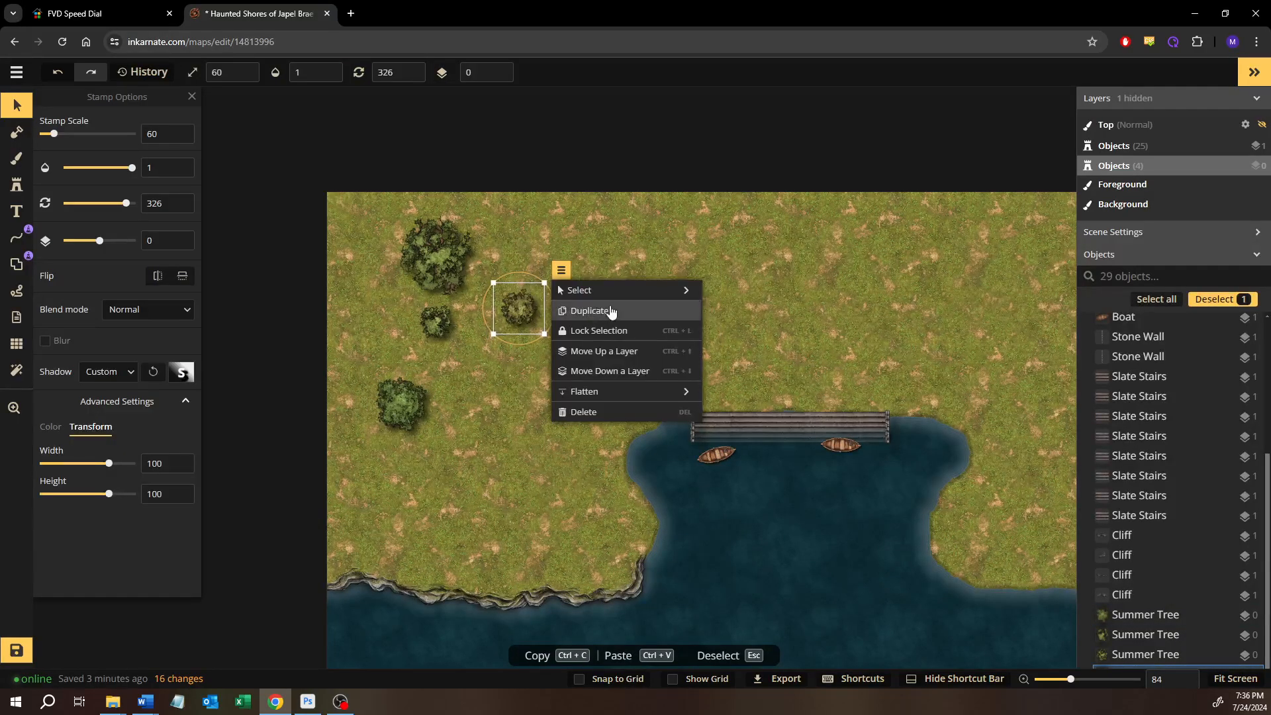
Move the small dark tree down so it sits between the largest tree and the medium green tree
drag(582, 304, 426, 345)
key(Down)
key(Down)
key(Down)
key(Down)
key(Down)
key(Down)
key(Down)
key(Down)
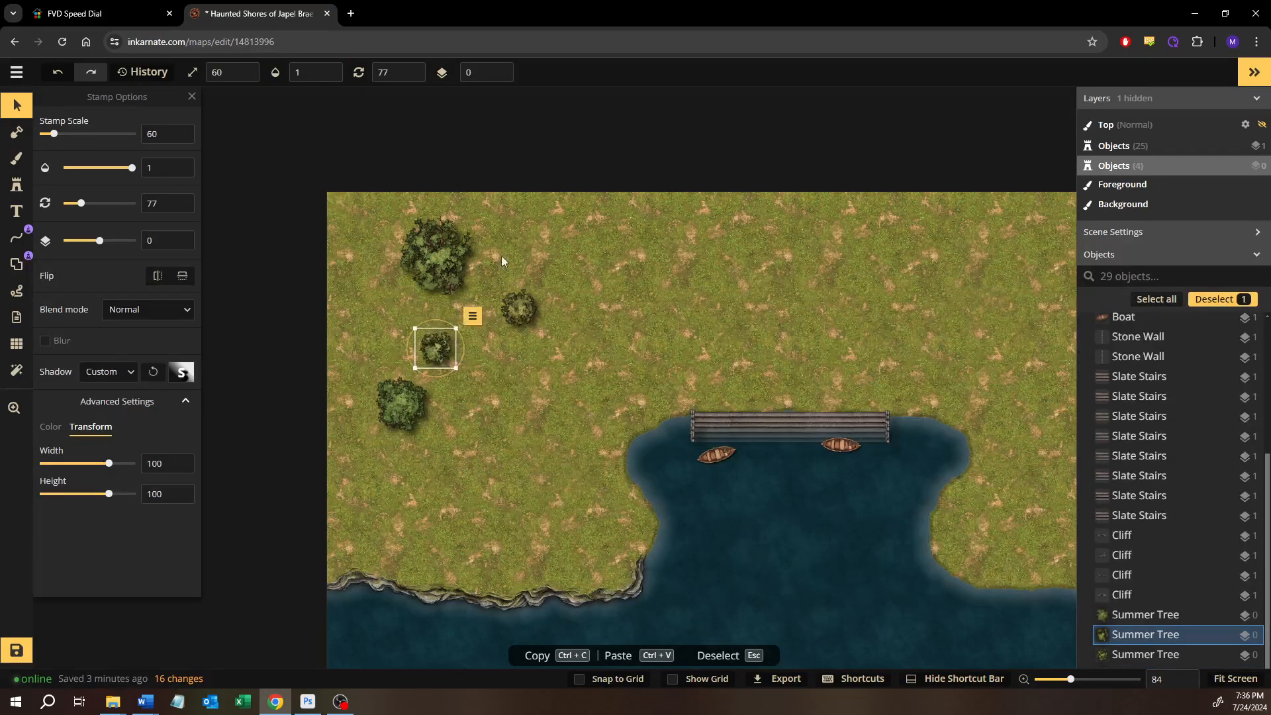
Select the four spread-out trees, center them horizontally into a column, and shift the column slightly west
click(567, 232)
drag(579, 220, 381, 465)
click(560, 201)
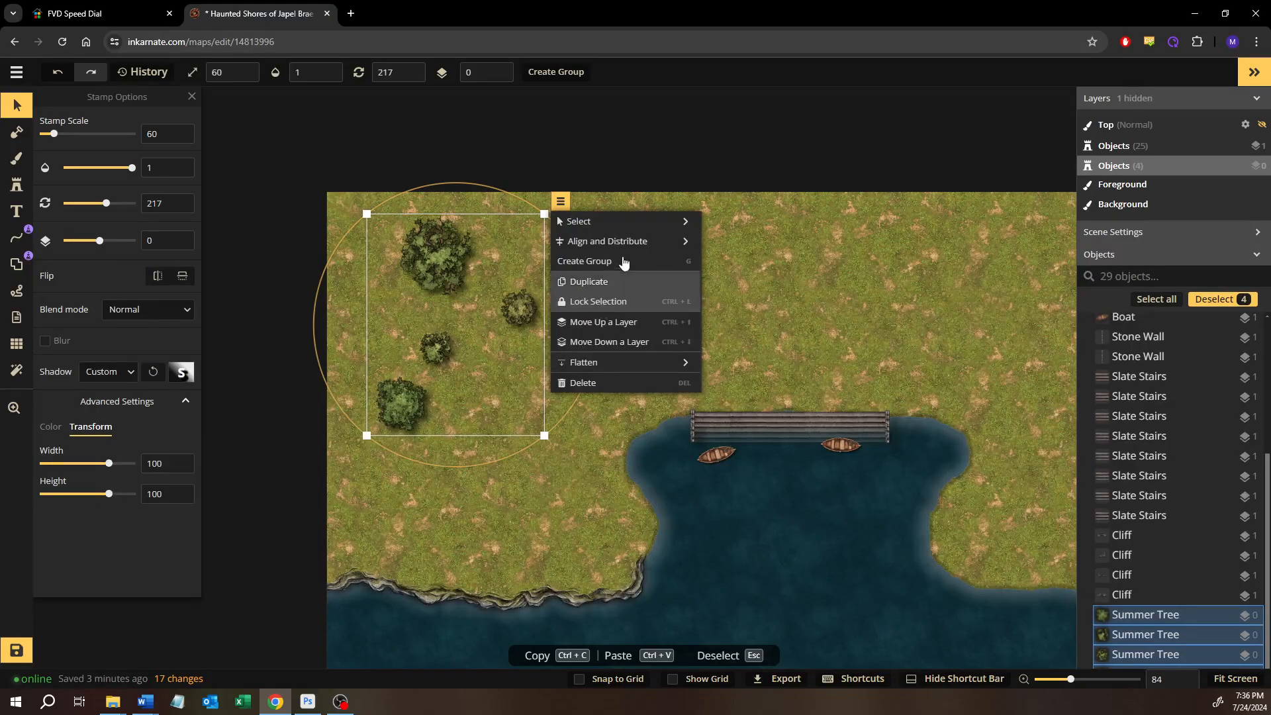
mouse_move(624, 252)
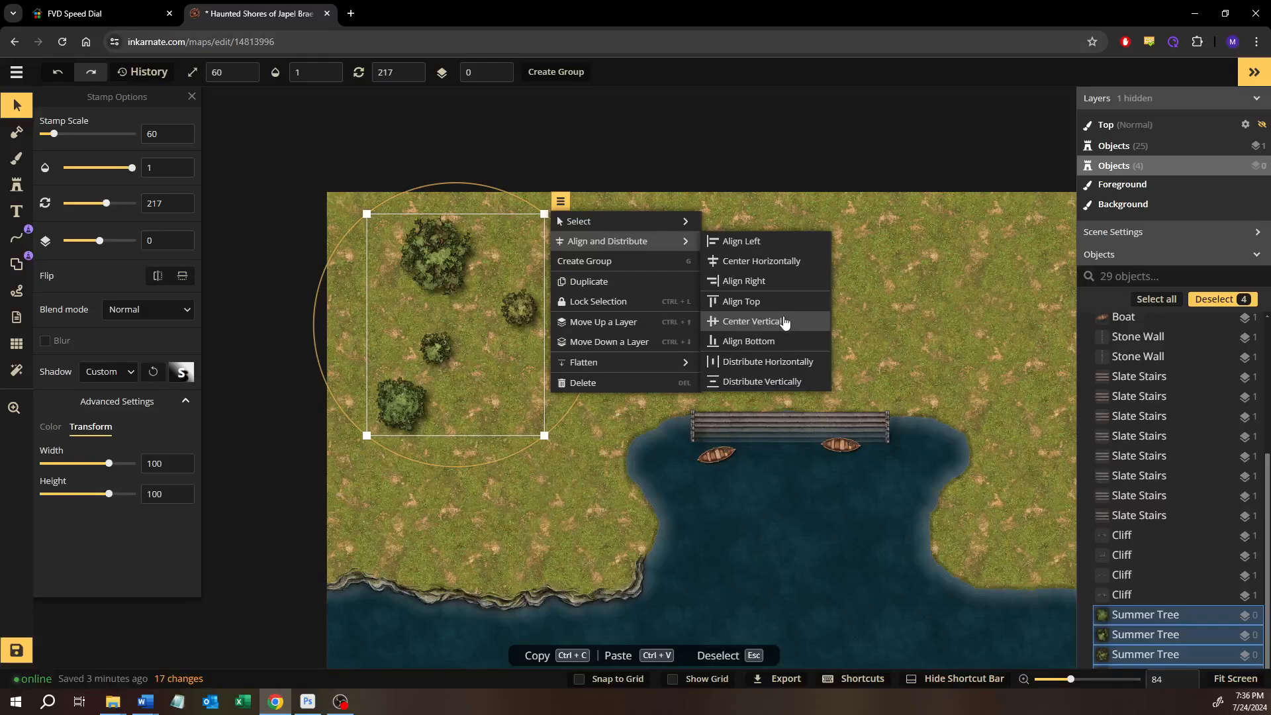
click(756, 261)
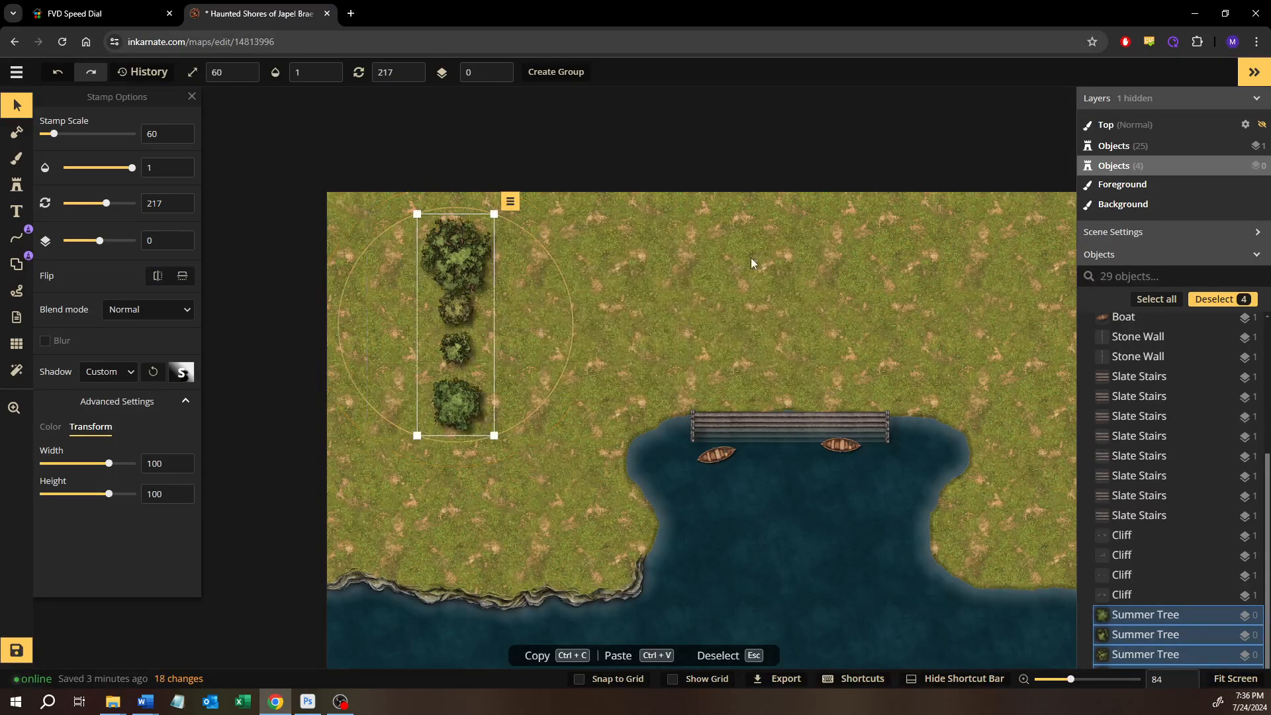
mouse_move(475, 246)
mouse_down()
mouse_move(321, 238)
mouse_move(337, 233)
mouse_move(341, 204)
mouse_move(339, 225)
mouse_move(459, 242)
mouse_up()
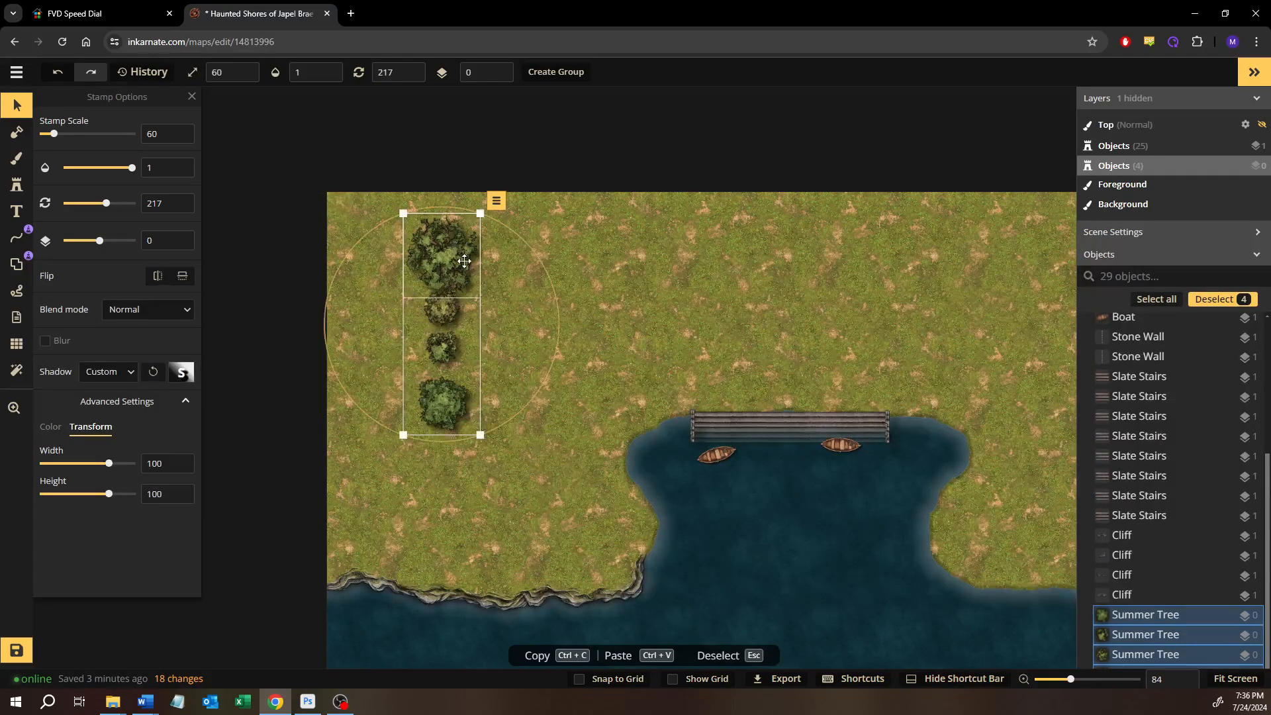
Spread the column's four trees sideways, with the small ones to the west and the large and medium ones to the east
right_click(464, 261)
click(464, 260)
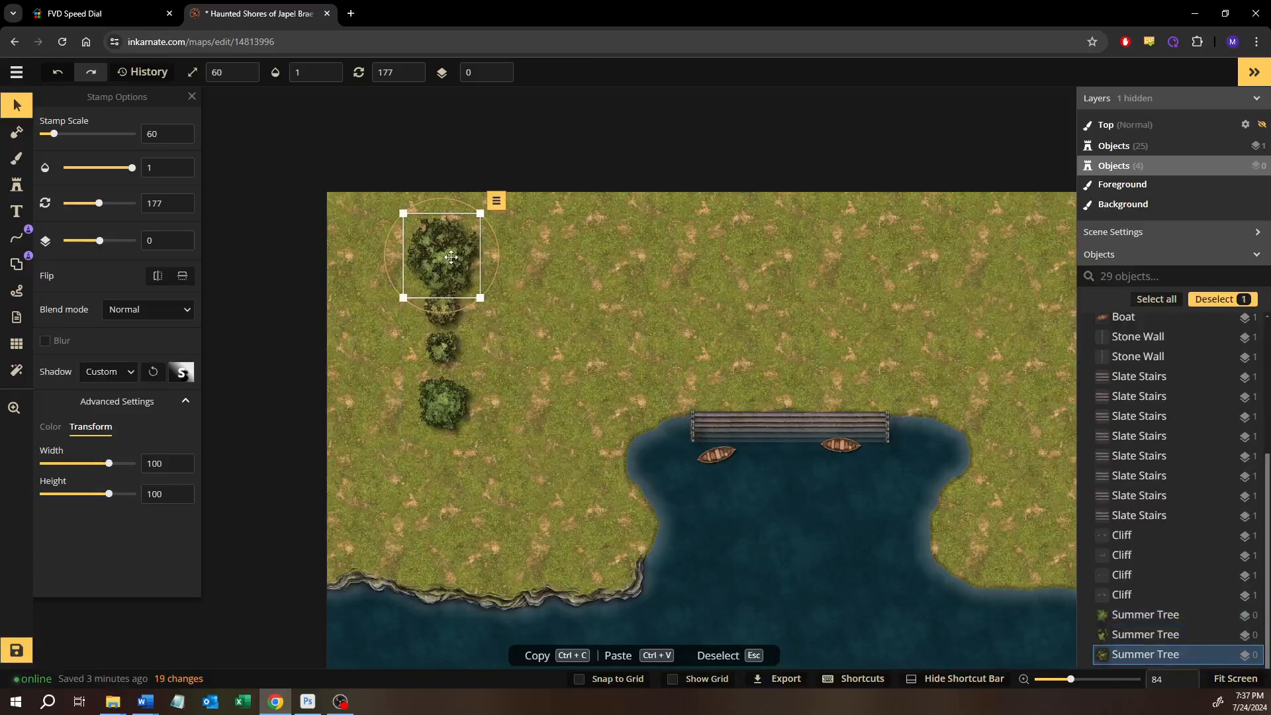
drag(542, 265, 558, 265)
drag(443, 309, 413, 270)
drag(435, 359, 453, 329)
drag(442, 408, 596, 270)
Select the four scattered trees and center them vertically into a single row
drag(334, 194, 662, 361)
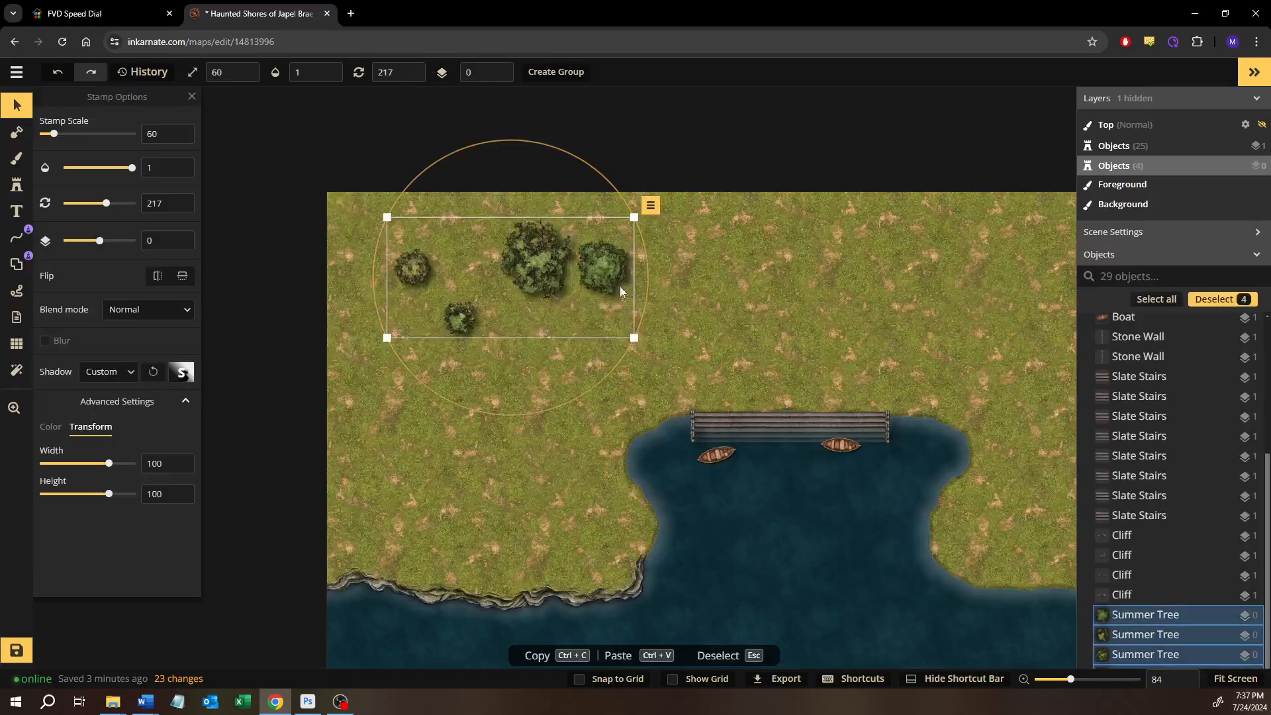
right_click(598, 283)
mouse_move(718, 247)
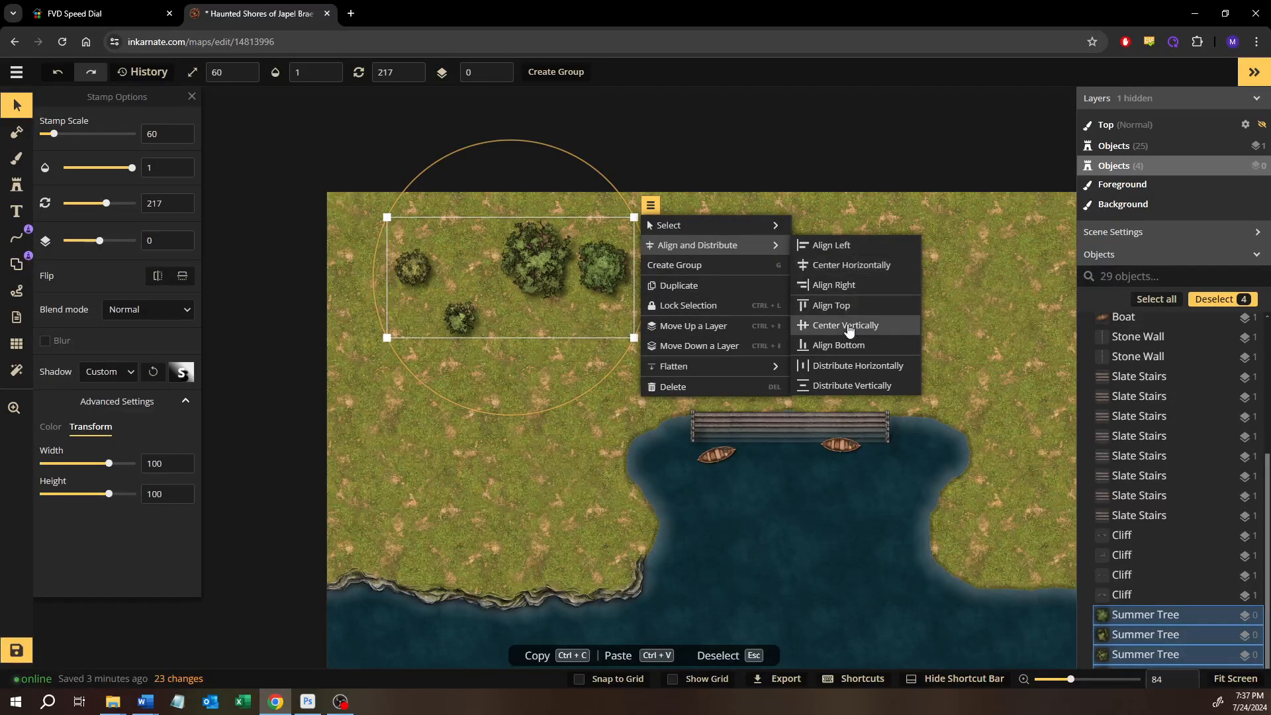
click(847, 325)
mouse_move(543, 285)
mouse_down()
mouse_move(543, 219)
mouse_move(542, 289)
mouse_up()
Move the two small trees and the medium green tree down to different heights below the row
click(453, 361)
click(457, 283)
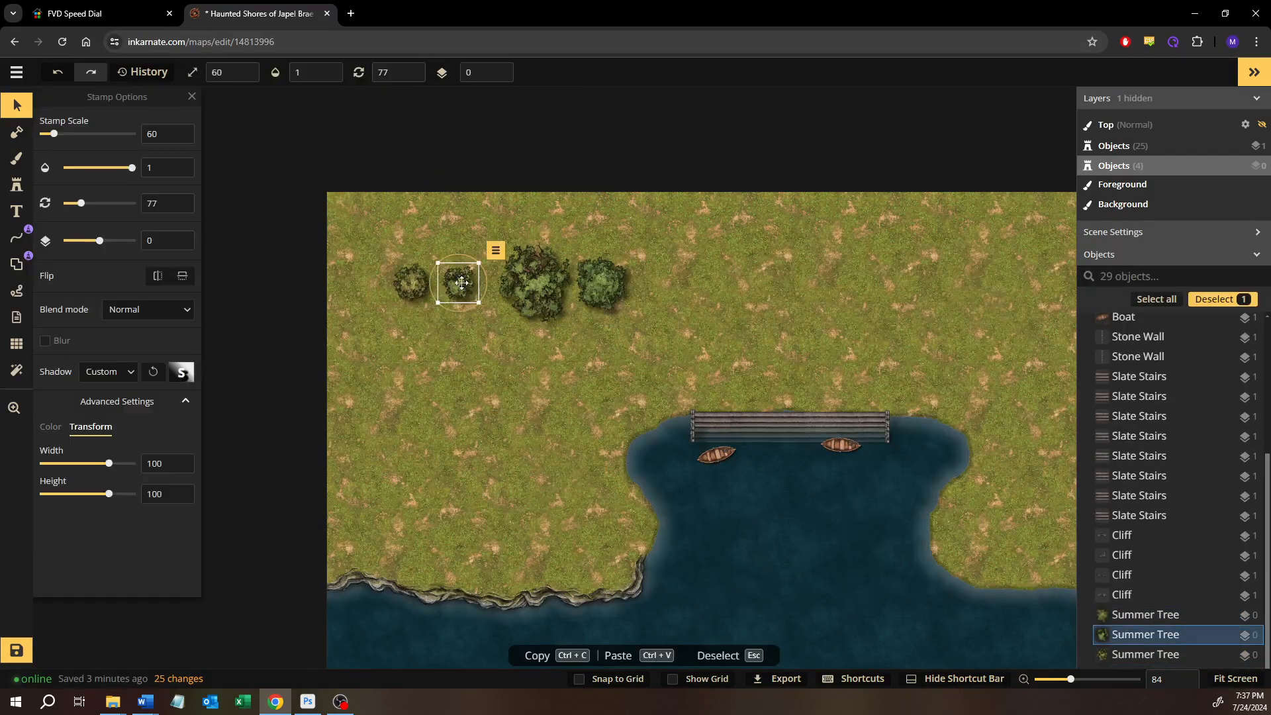
drag(457, 284, 462, 350)
click(428, 299)
drag(427, 300, 429, 421)
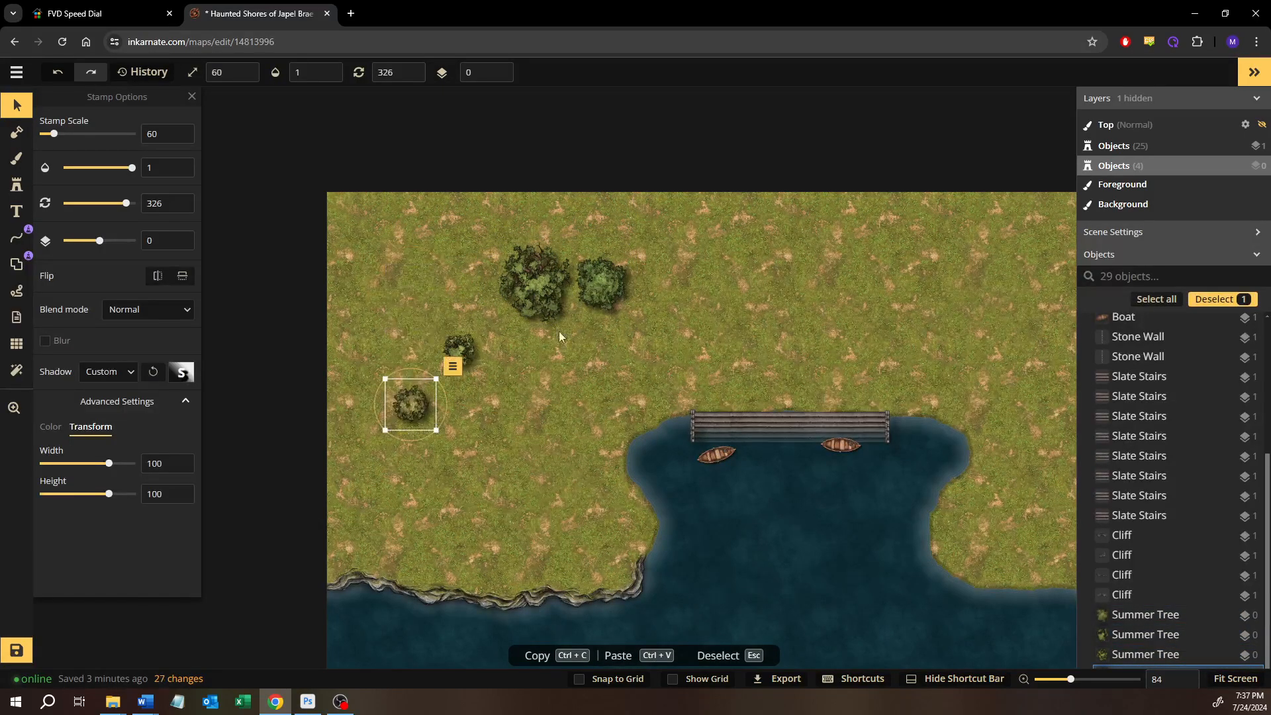
click(598, 295)
drag(599, 295, 611, 408)
Select all four trees, align their top edges, and clear the selection
drag(368, 249, 623, 418)
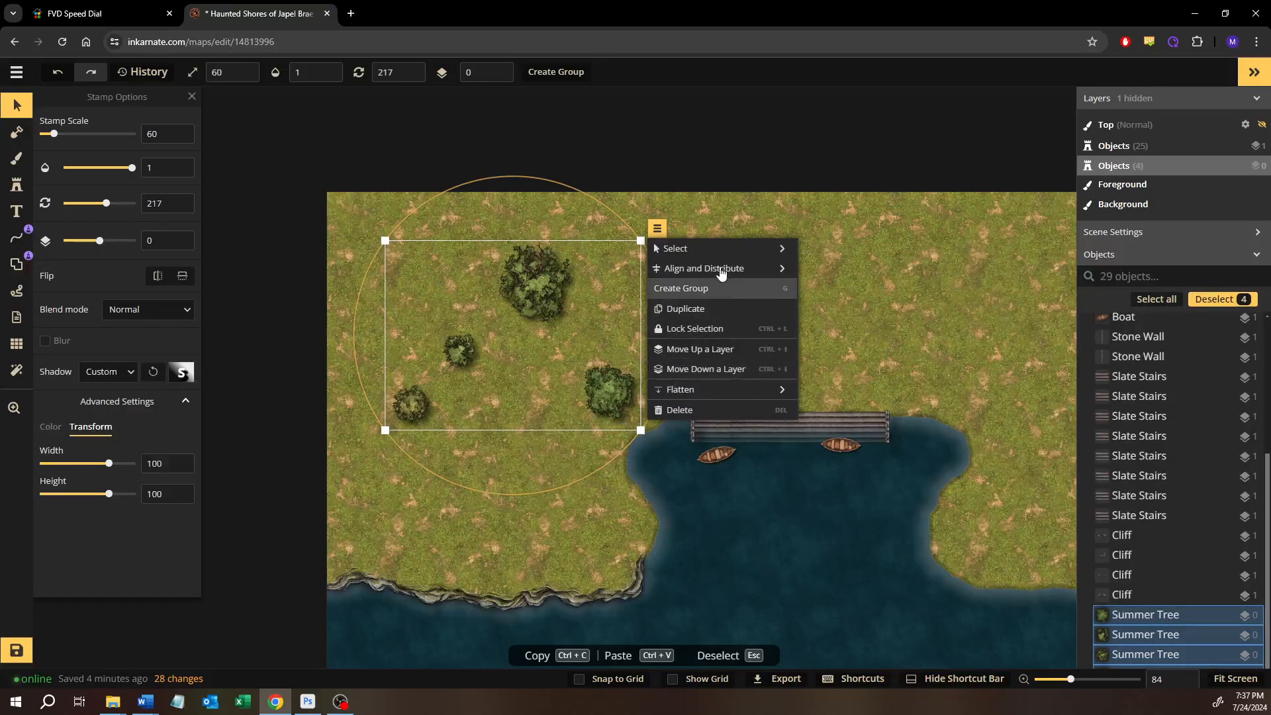
mouse_move(723, 269)
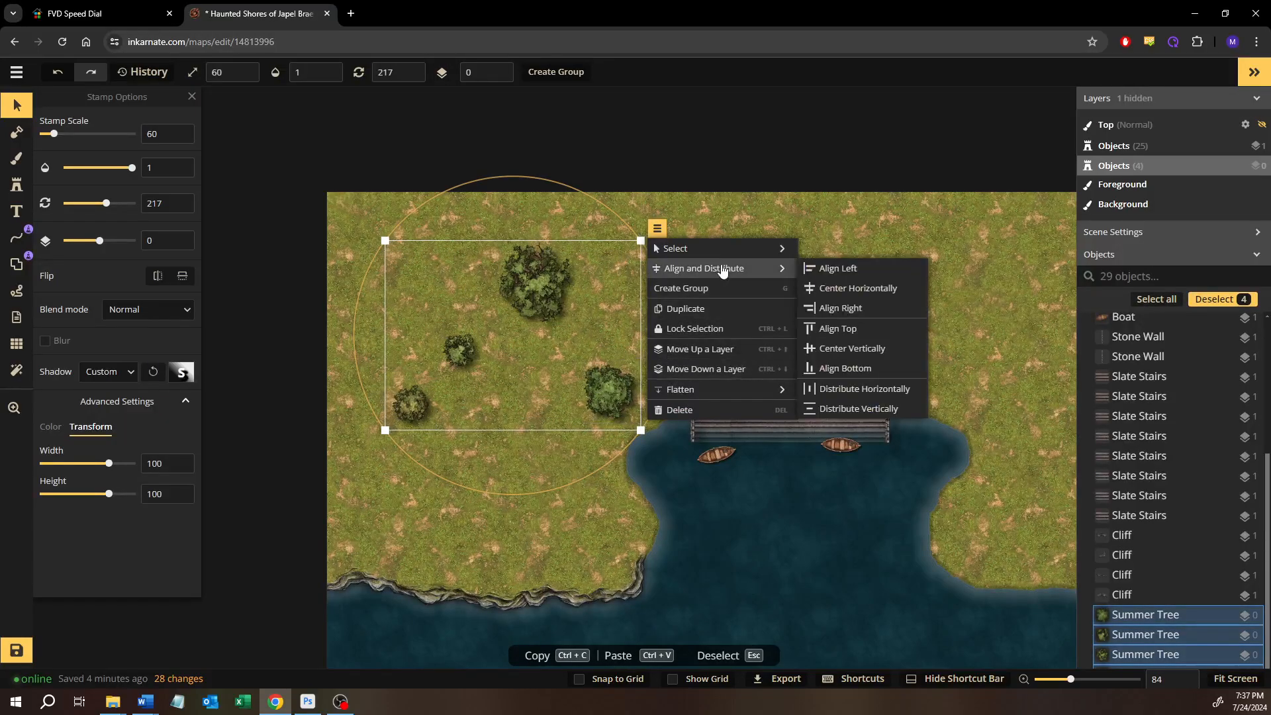
click(850, 329)
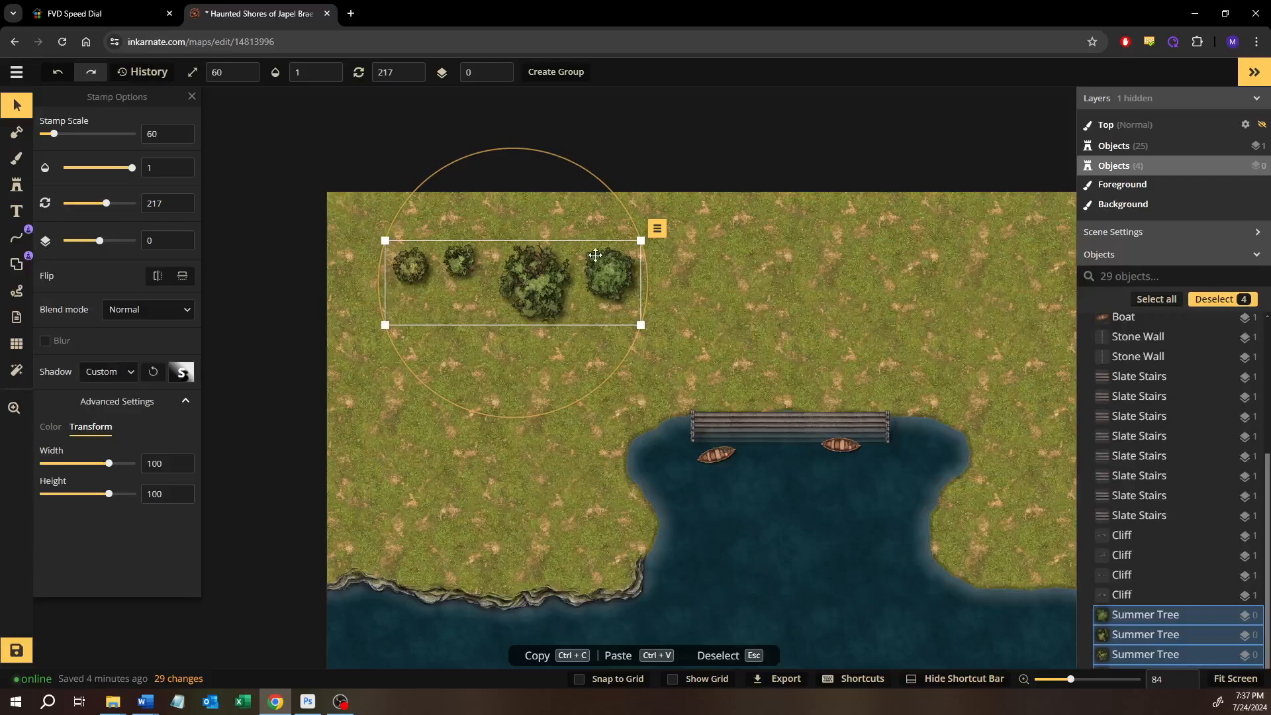
click(681, 282)
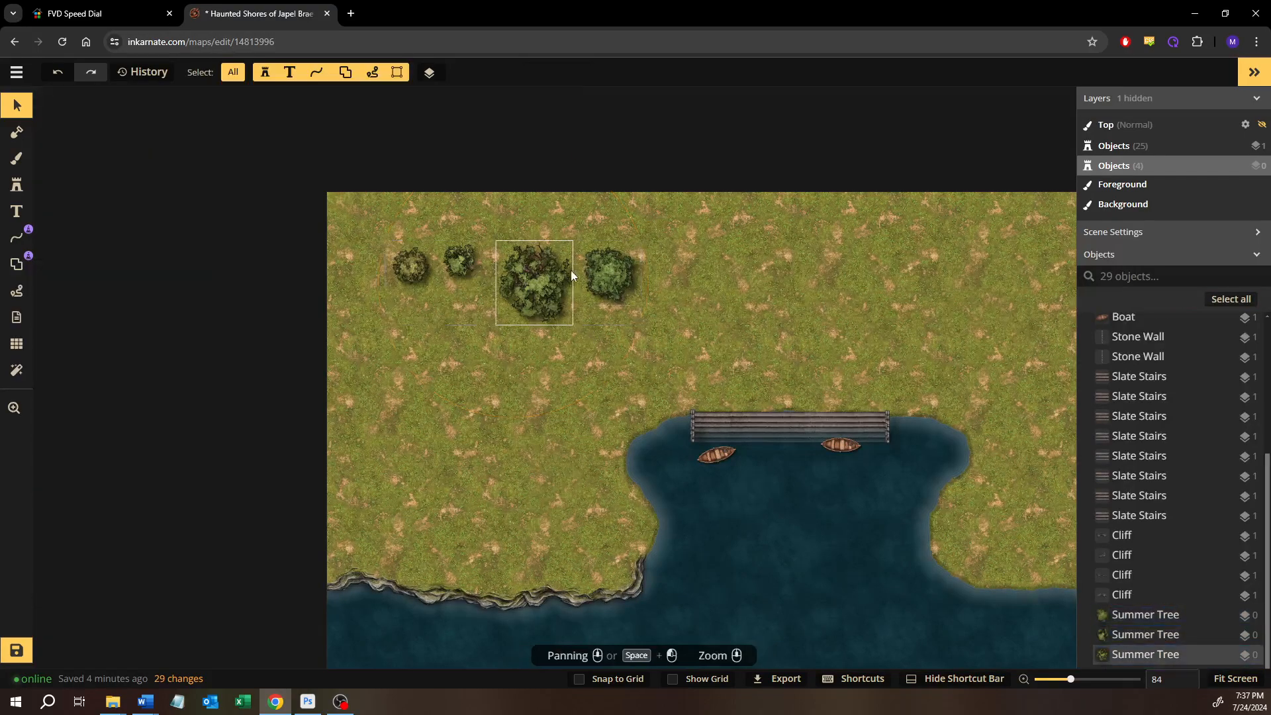
Select the three easternmost trees in the row and apply Distribute Vertically to them
drag(482, 227, 598, 299)
right_click(598, 278)
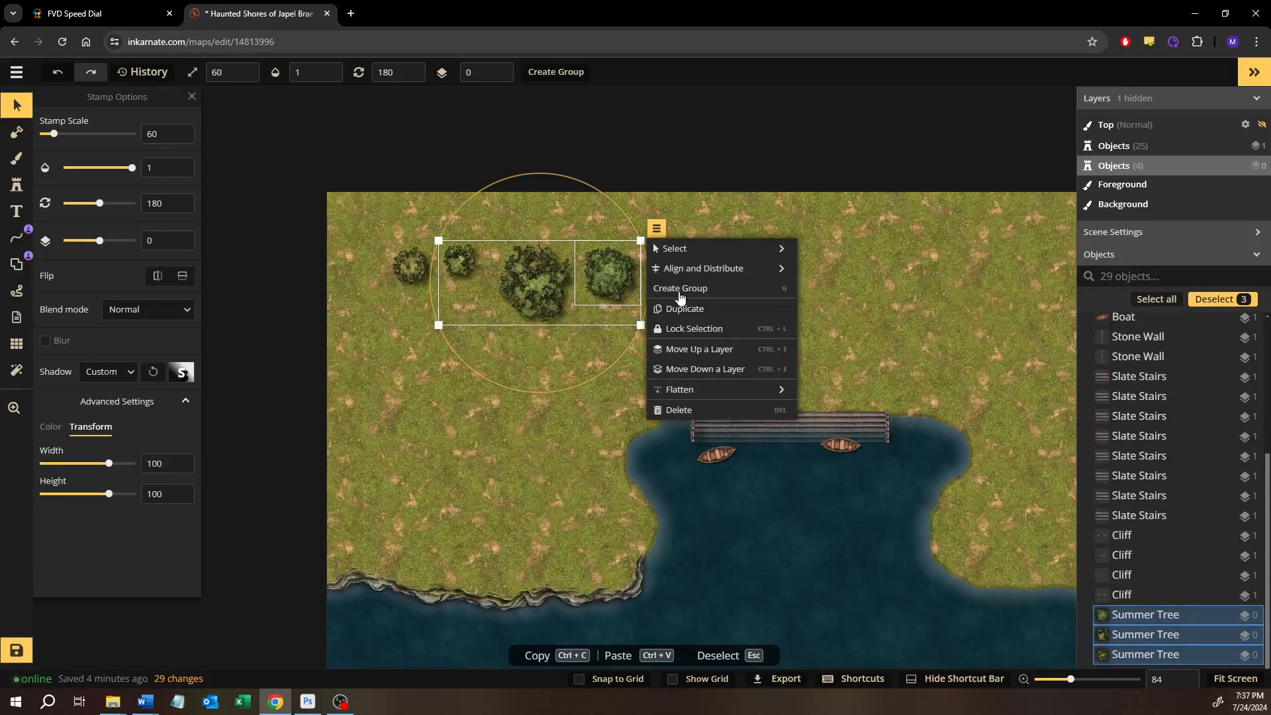
mouse_move(722, 270)
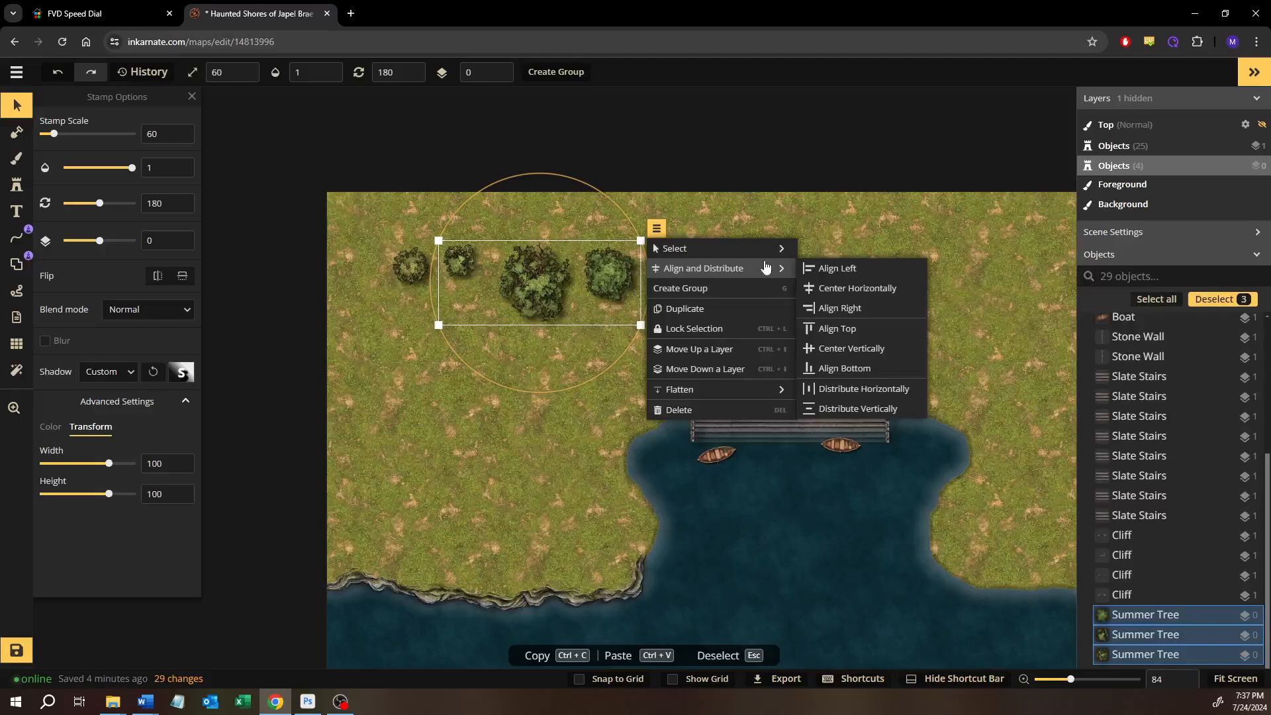
click(843, 408)
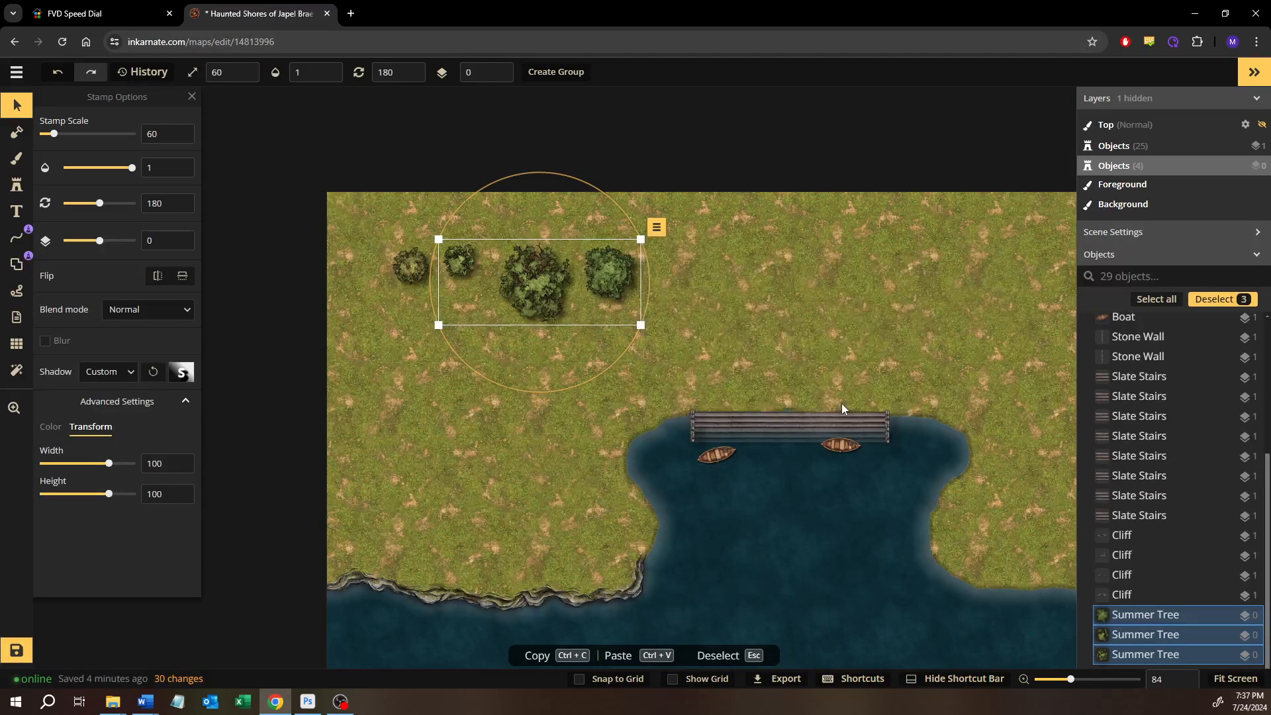
Move the westernmost tree down toward the cliffs and the easternmost tree up near the map's northern edge
click(413, 394)
drag(410, 265, 403, 396)
drag(607, 276, 612, 235)
click(338, 175)
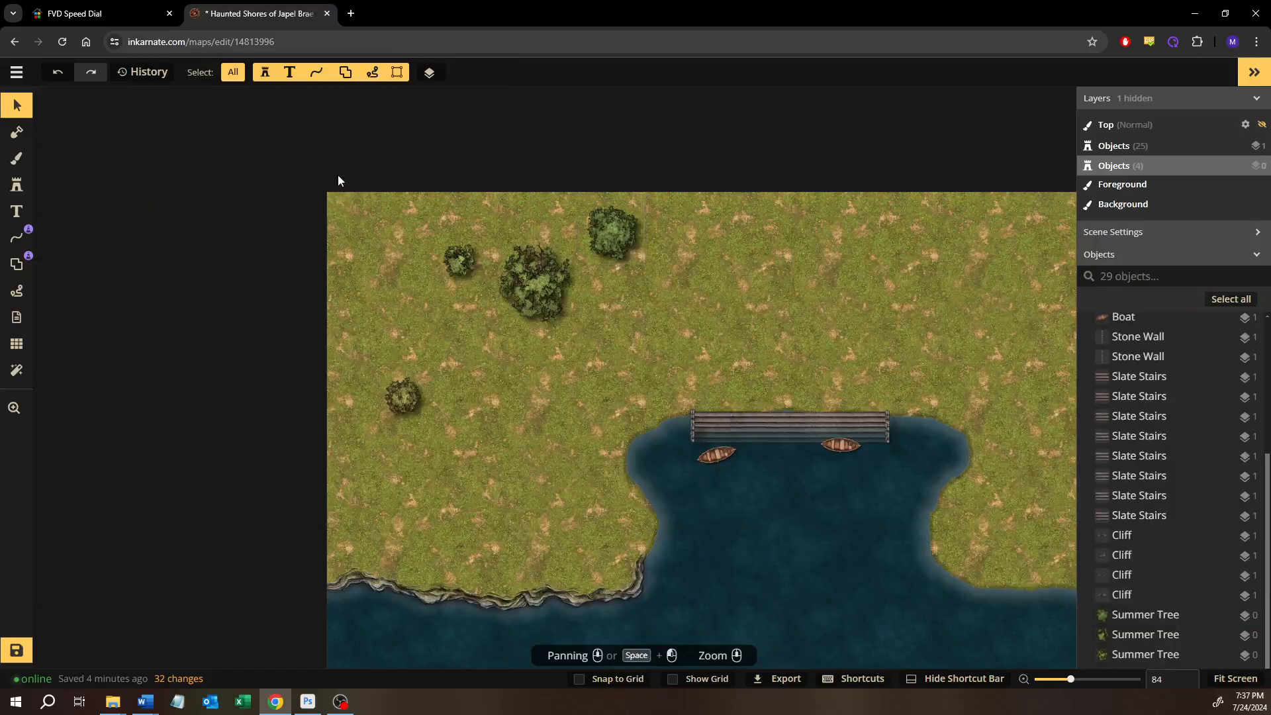
Select all four trees and apply Distribute Vertically to them
drag(350, 145, 619, 443)
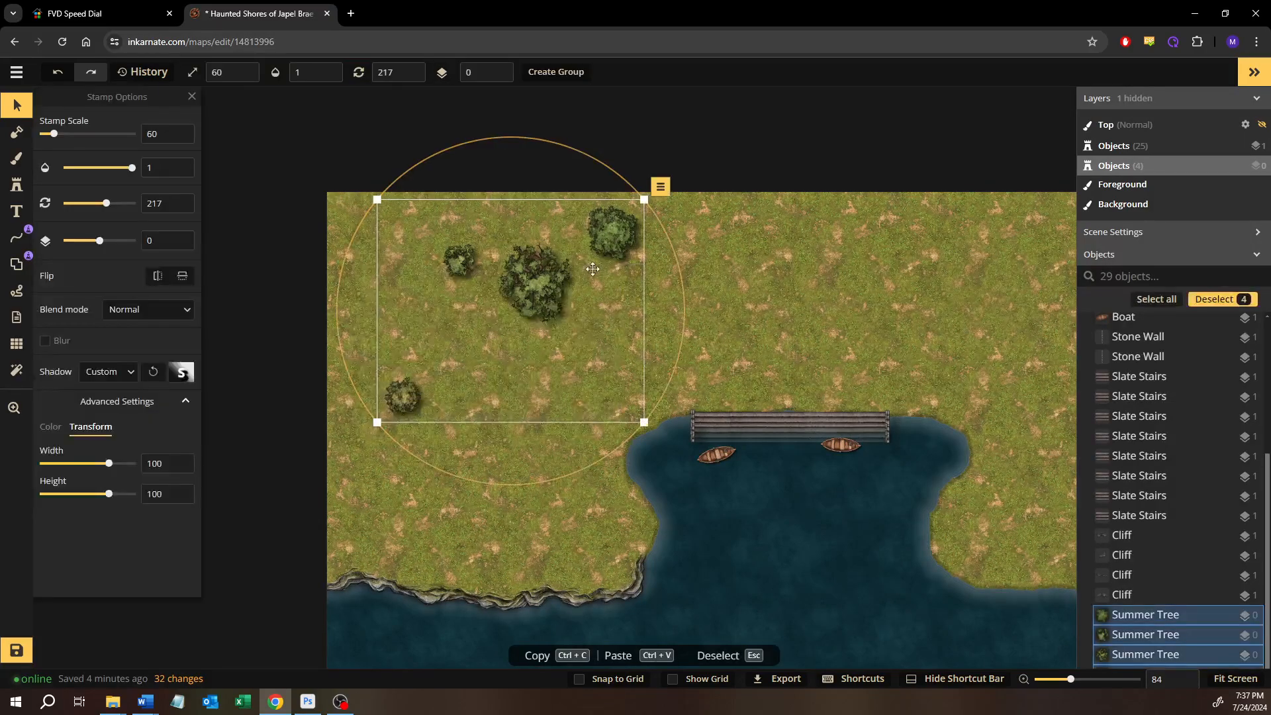
right_click(610, 239)
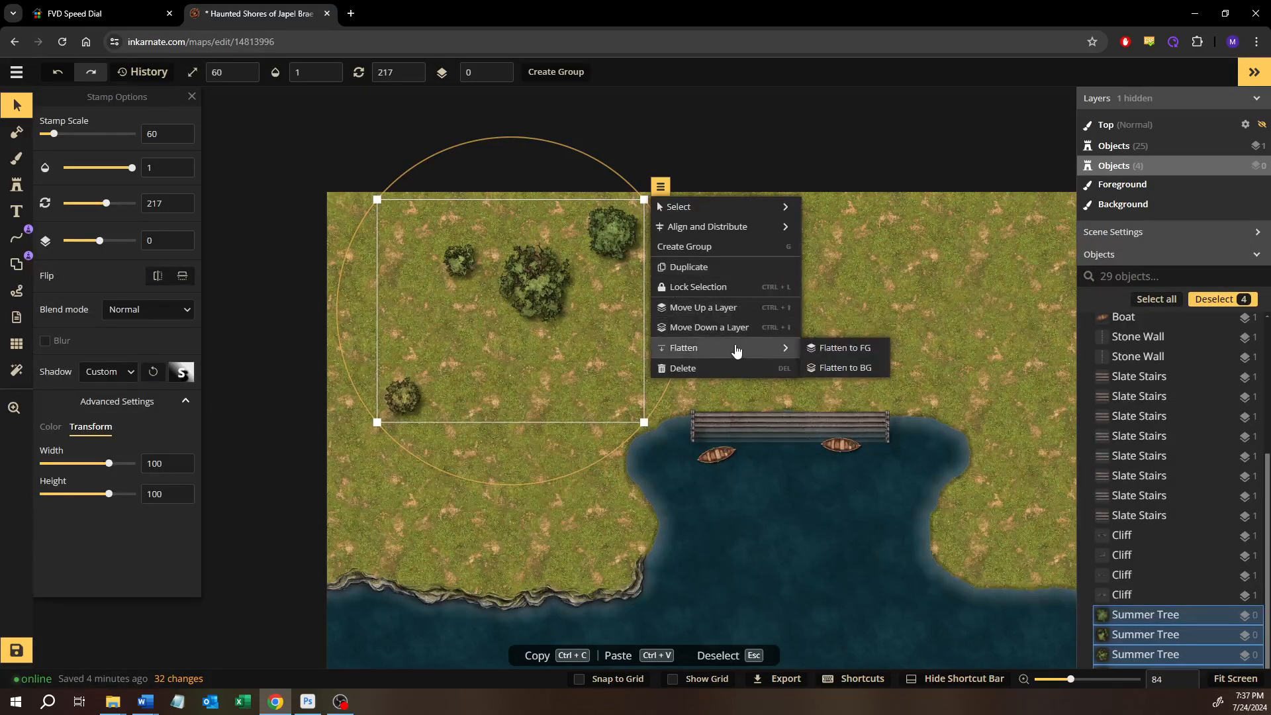
mouse_move(744, 230)
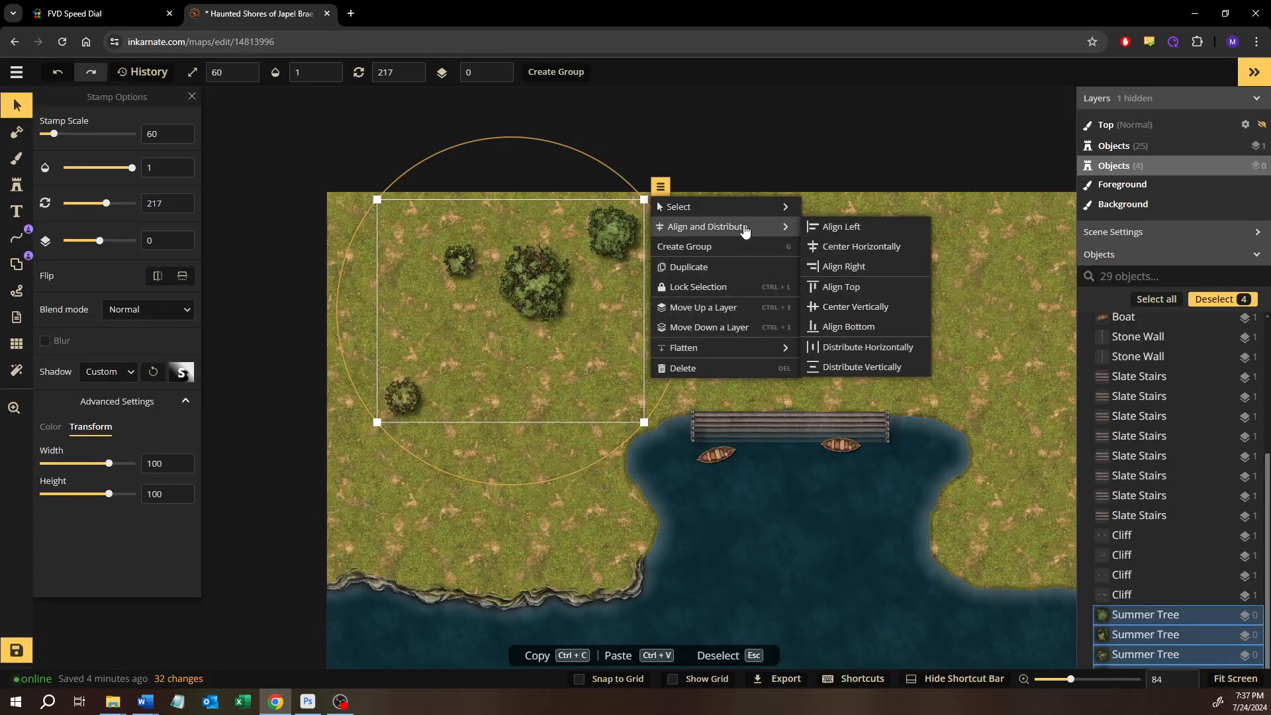
click(841, 371)
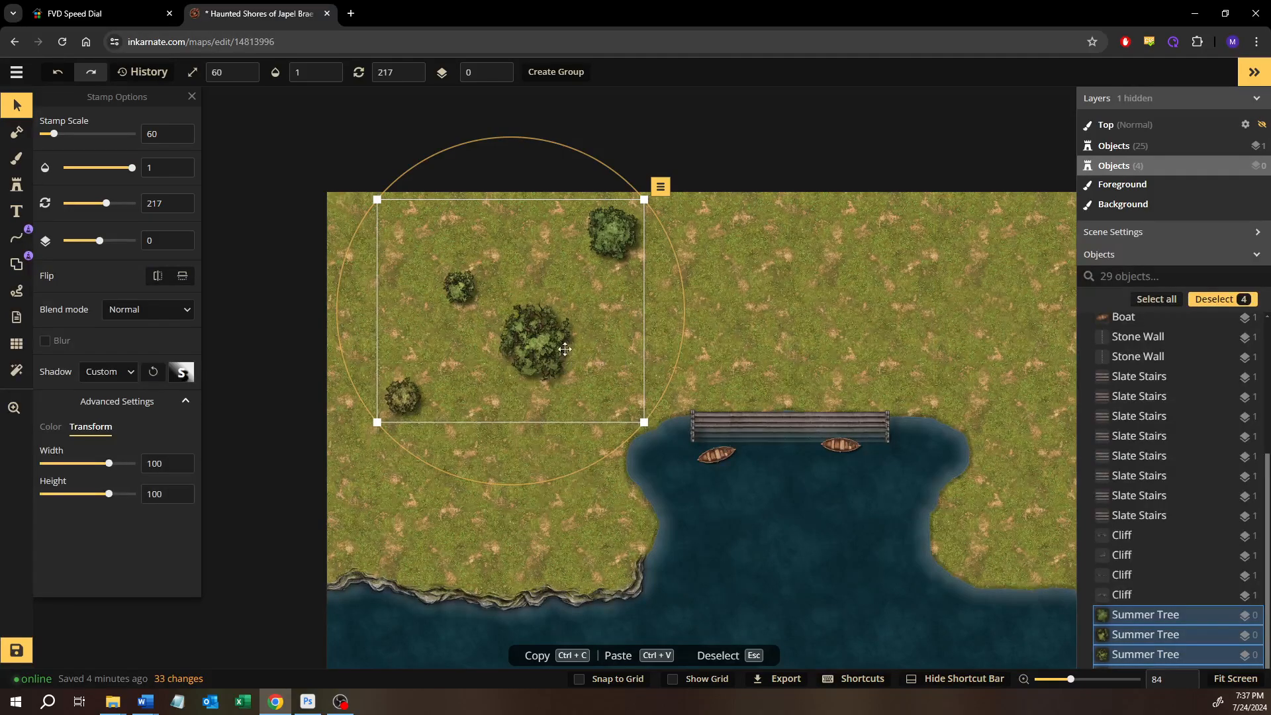
right_click(629, 236)
mouse_move(737, 227)
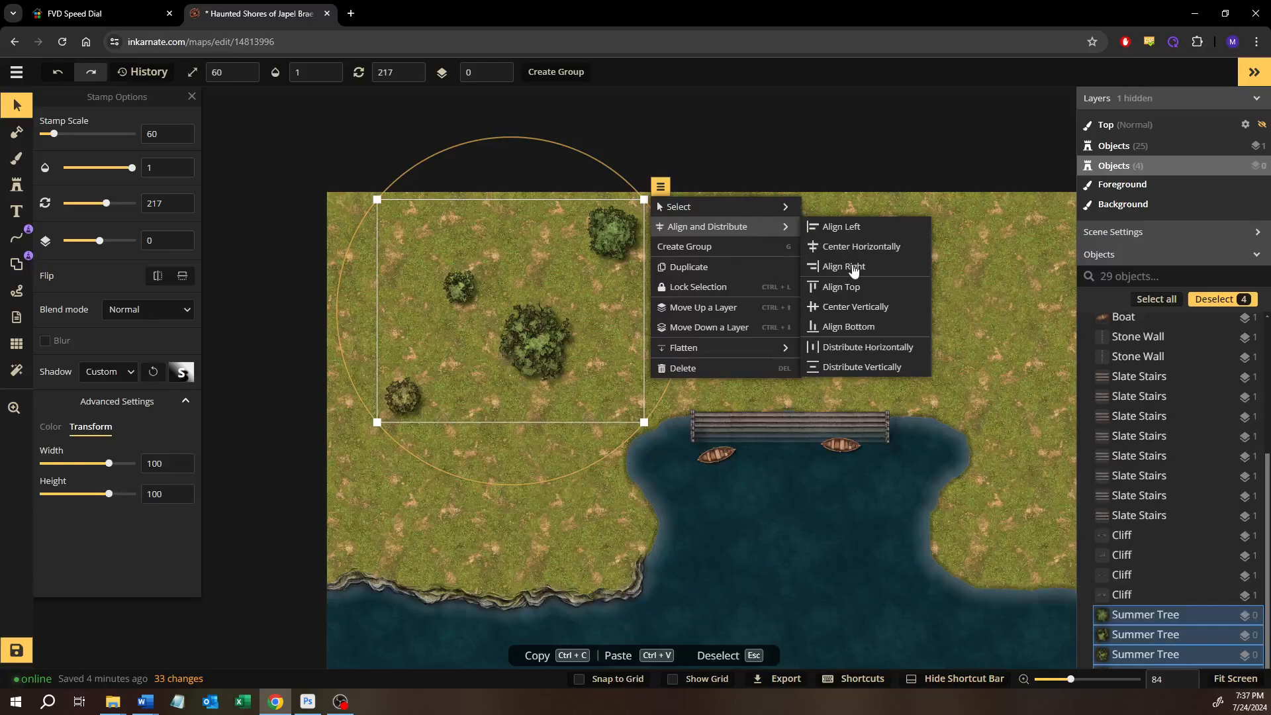
click(849, 370)
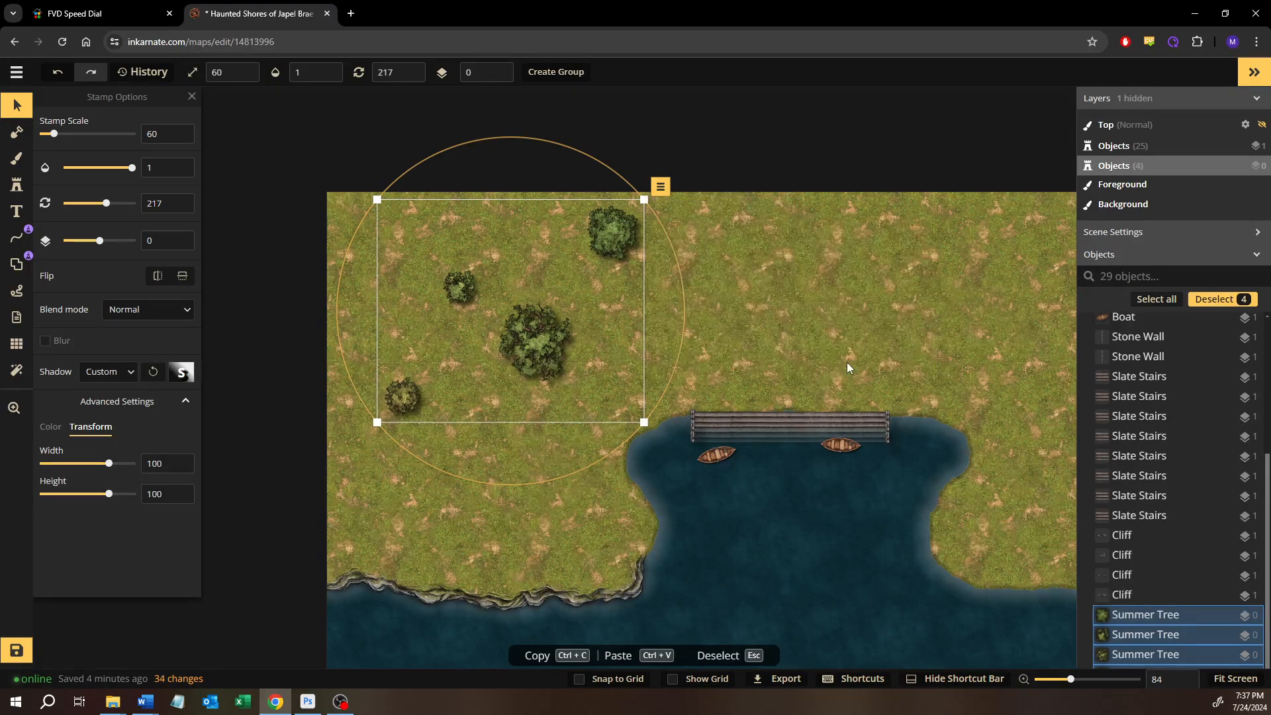
Apply Distribute Horizontally to the four selected trees
right_click(516, 328)
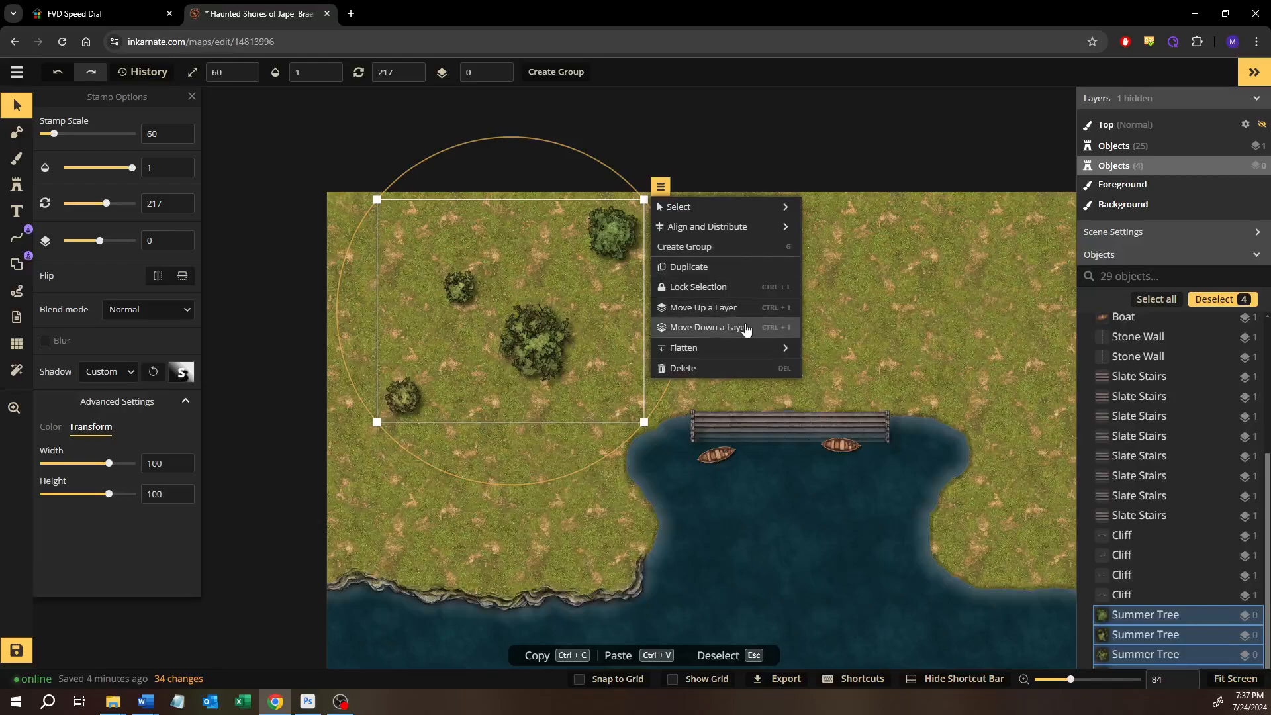
mouse_move(761, 230)
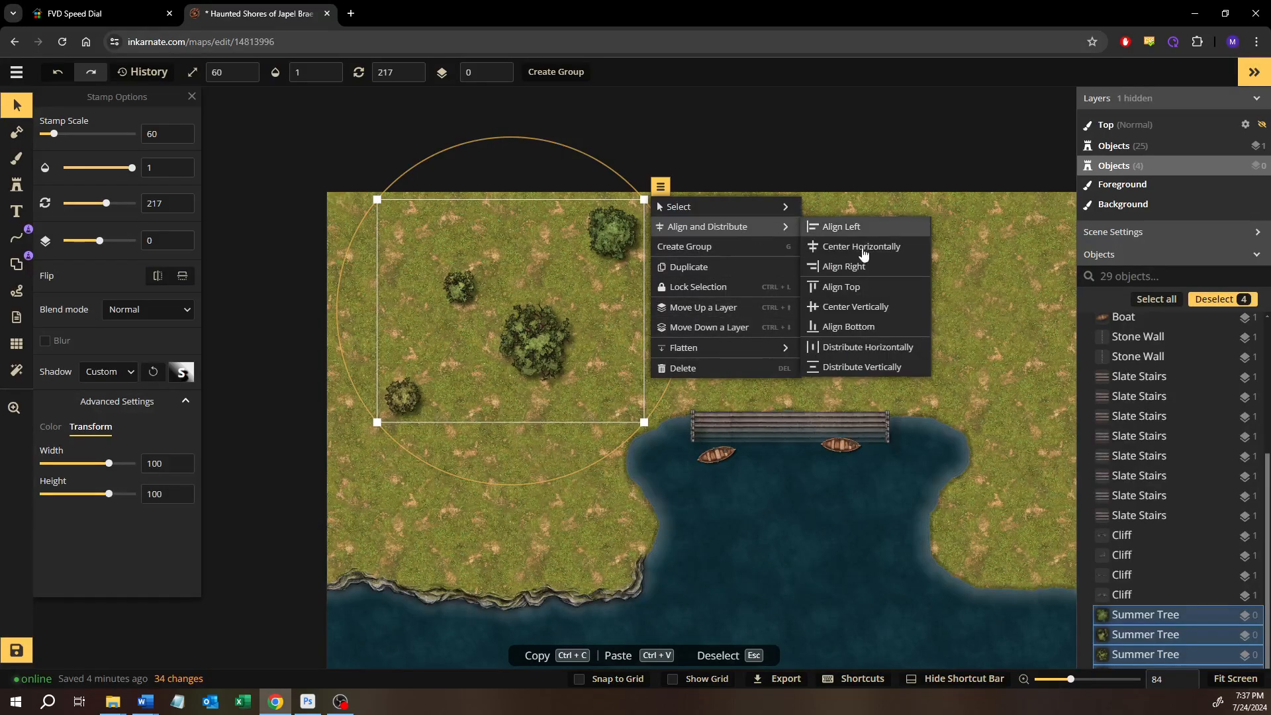
click(855, 349)
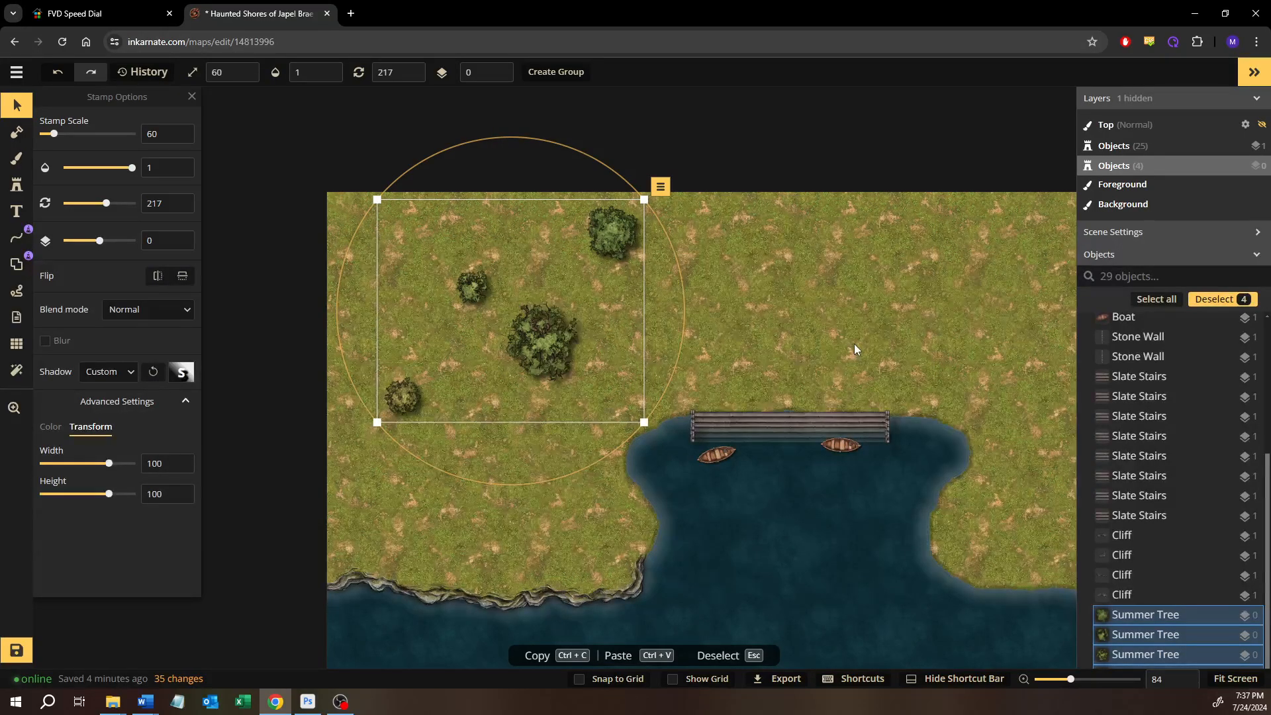
Delete all four trees from the grassland
click(744, 273)
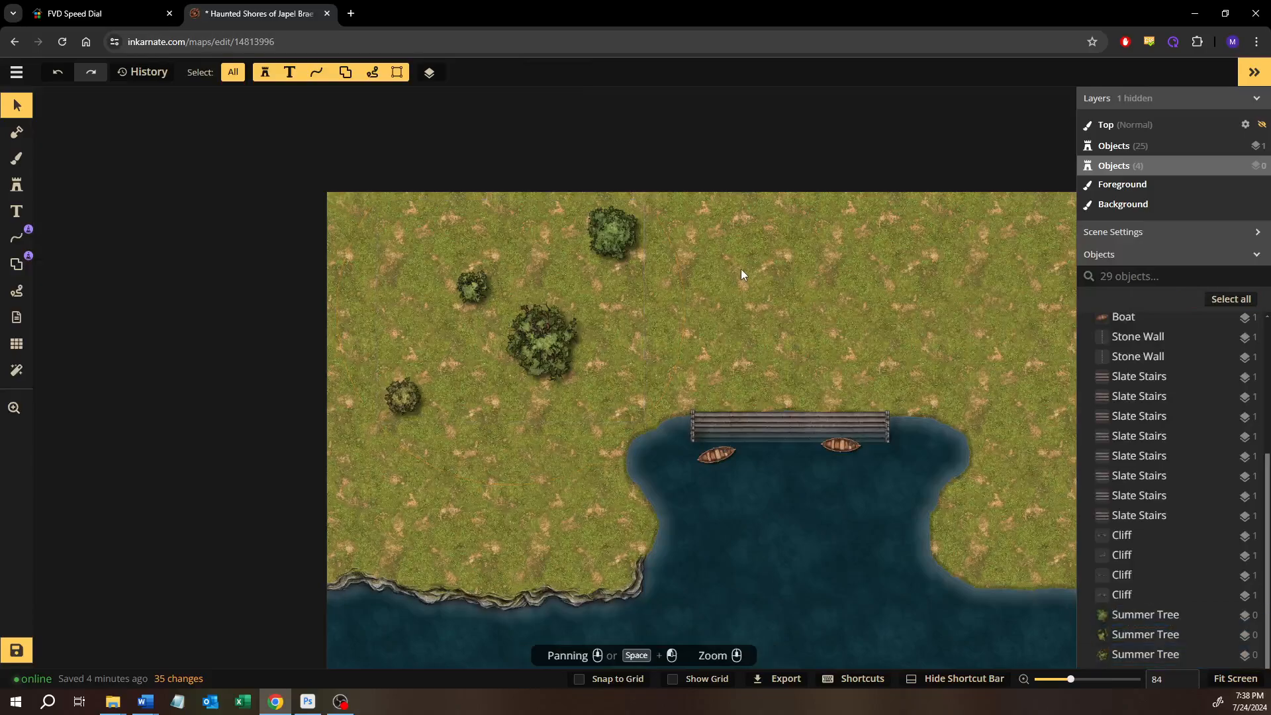
drag(671, 180, 384, 413)
key(Delete)
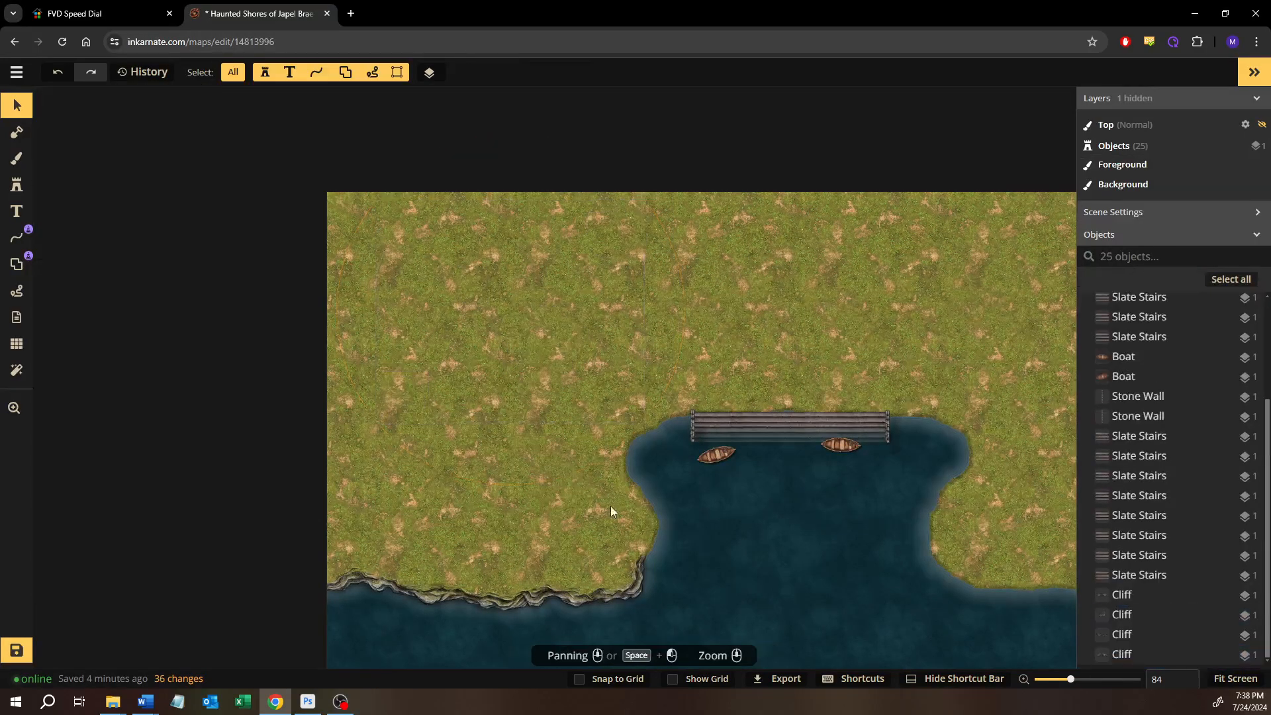
Place a cliff stamp at scale 76, rotate it to 129, and fit it along the bay's west shore above the existing cliff corner
scroll(633, 521, up, 5)
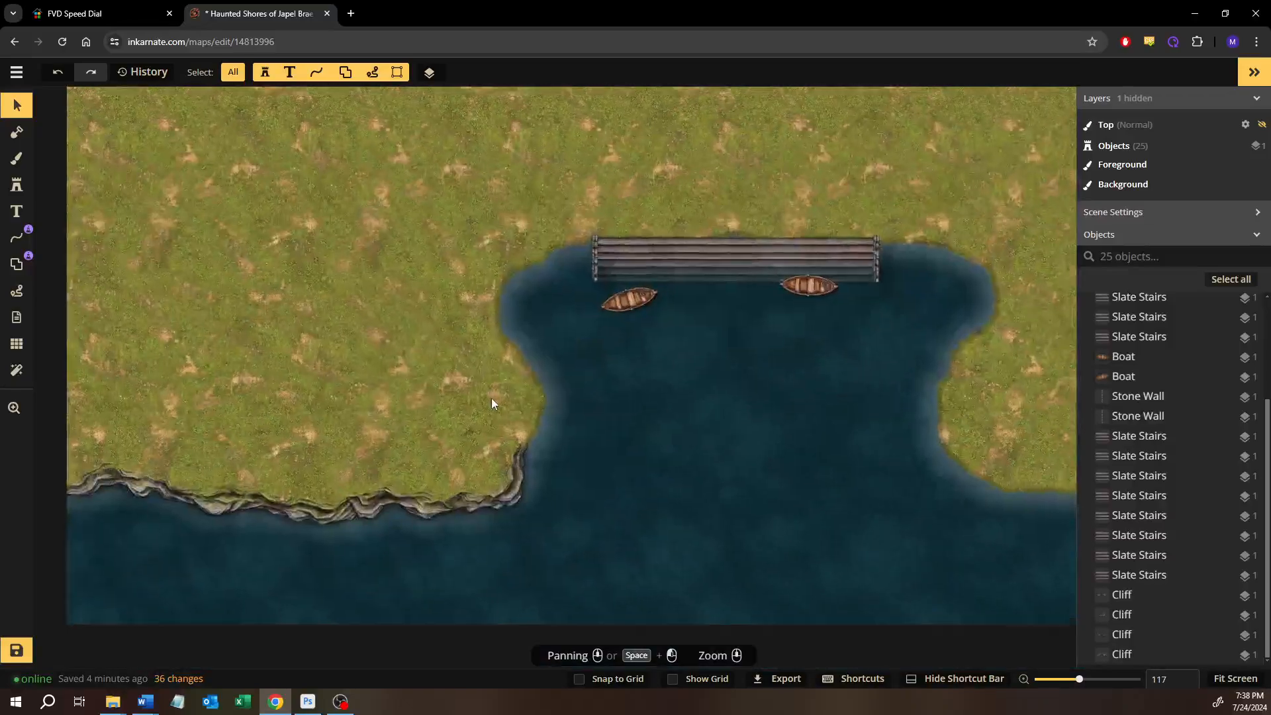
scroll(492, 403, up, 2)
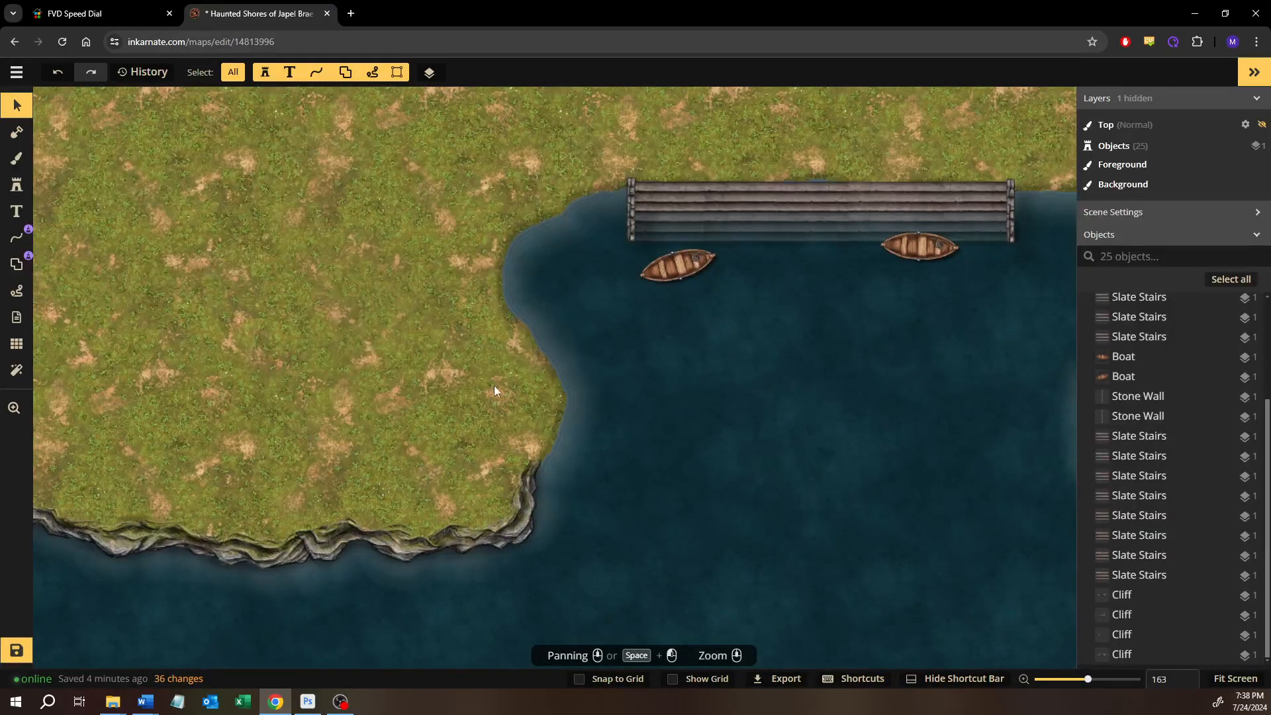
click(521, 515)
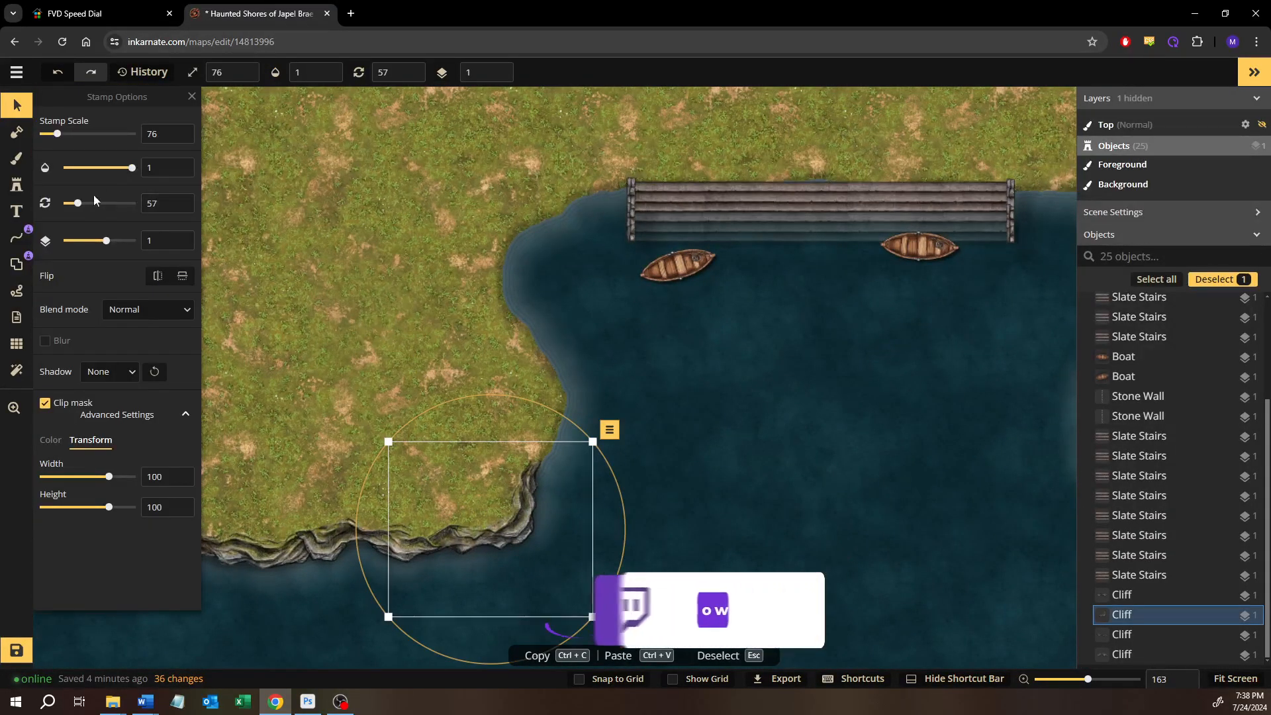
click(17, 189)
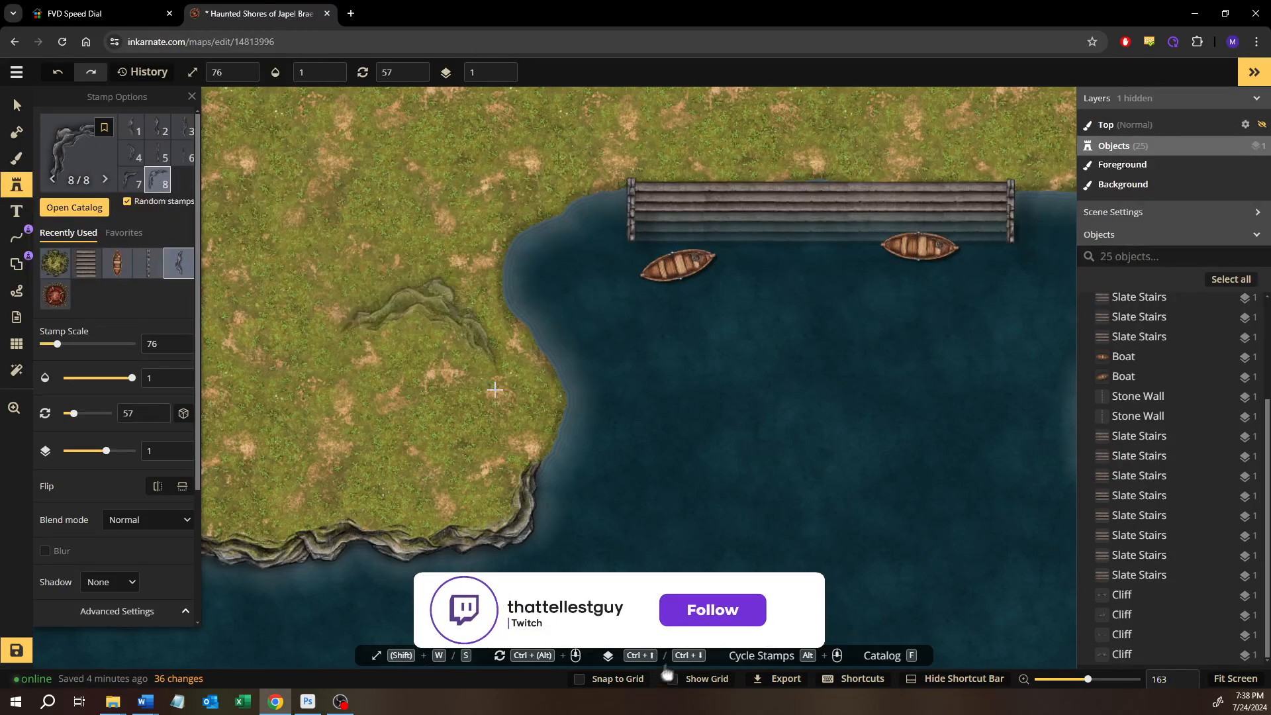
click(495, 390)
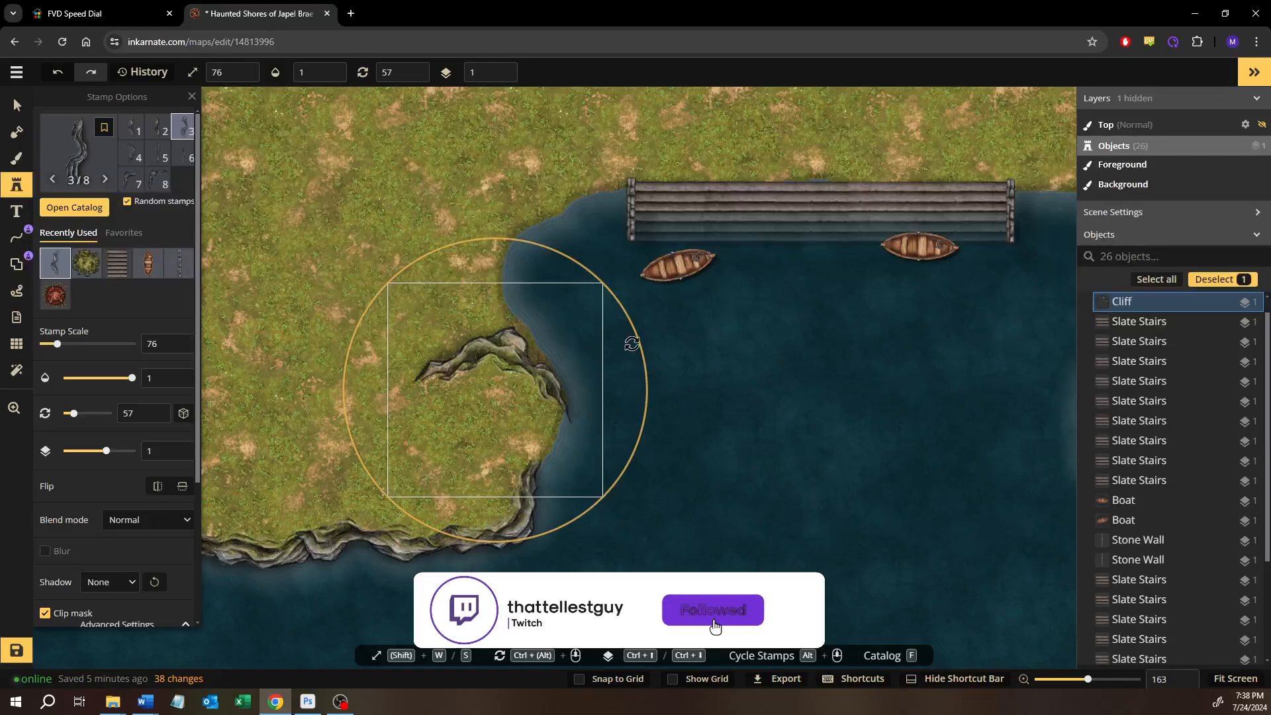
drag(613, 274, 612, 394)
drag(531, 397, 559, 401)
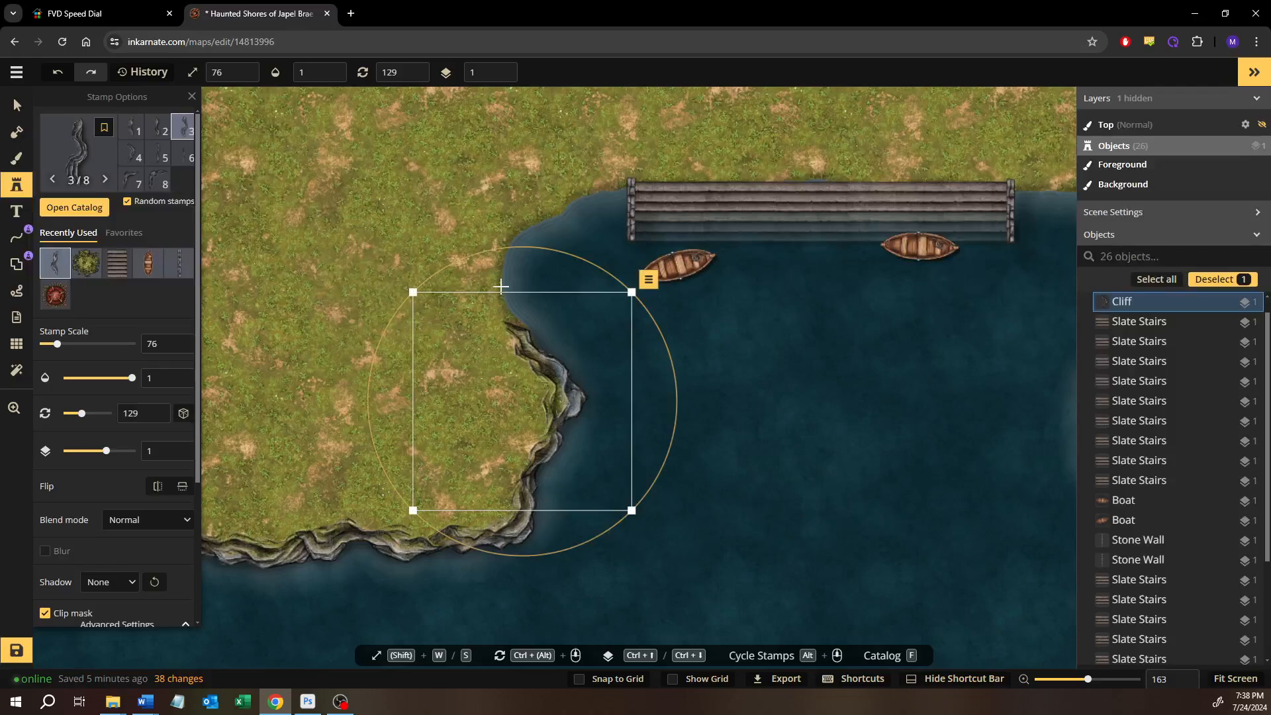
Add another cliff stamp, rotate it to 28, and connect it to the upper end of the west shore cliff
click(330, 217)
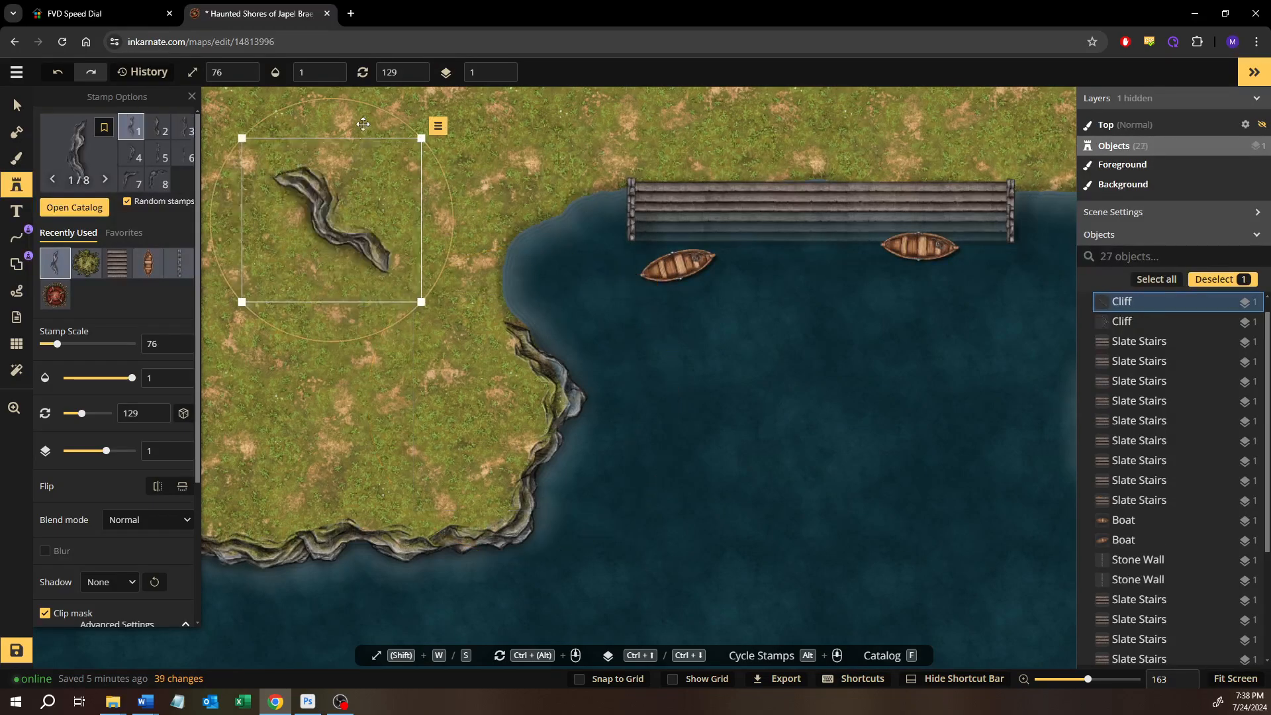
drag(381, 113, 413, 119)
drag(425, 232, 540, 244)
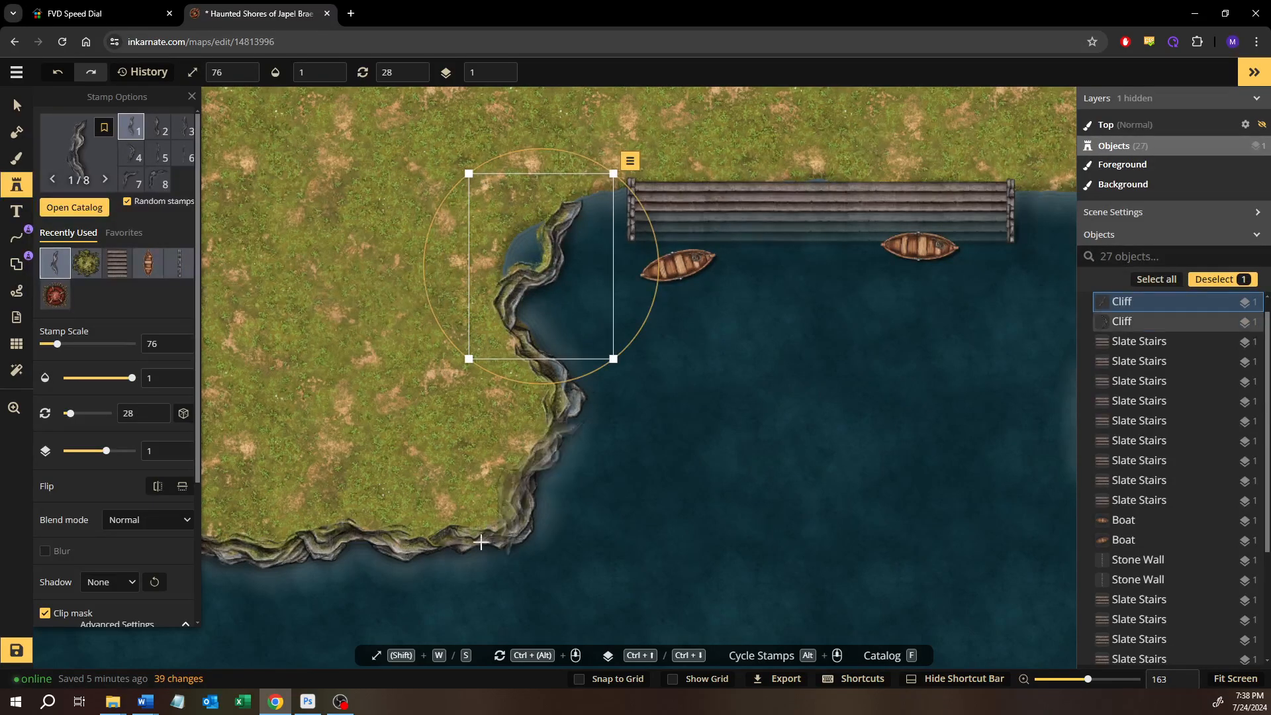
Place a smaller cliff stamp rotated to 70 between the west shore cliff and the stairs, and put it on layer 0
click(636, 553)
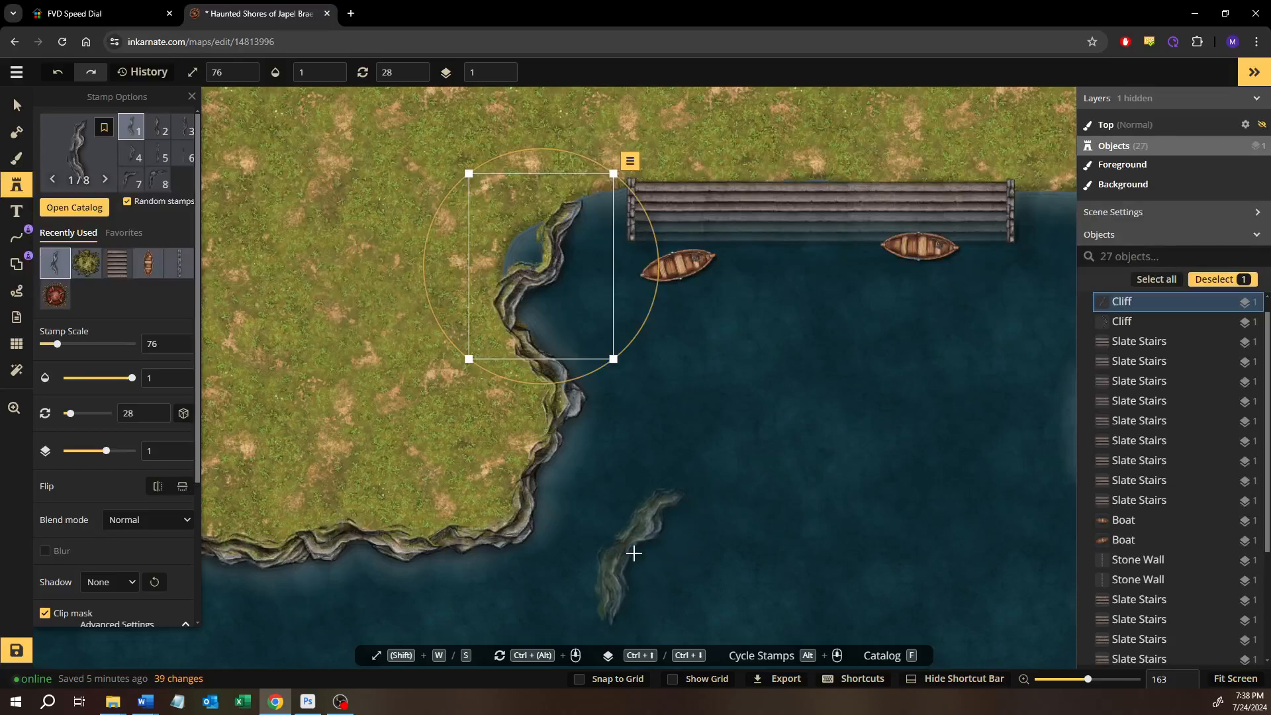
scroll(672, 343, up, 4)
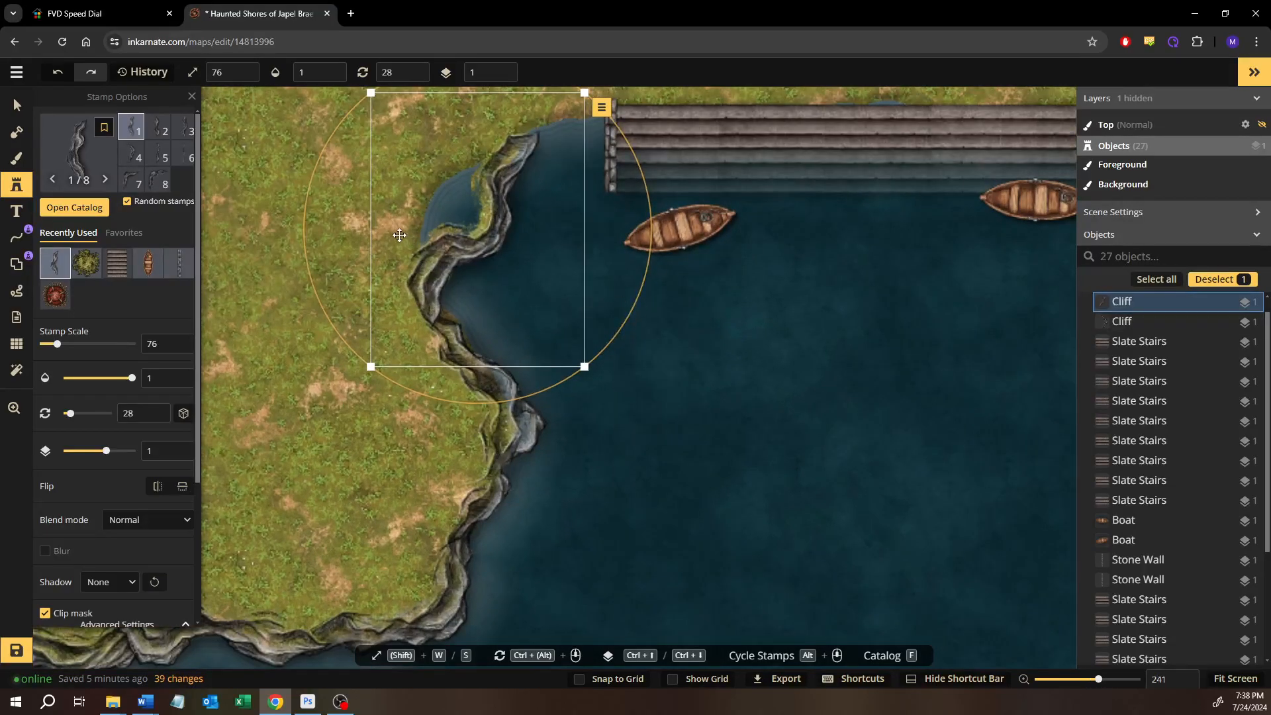
drag(517, 269, 554, 416)
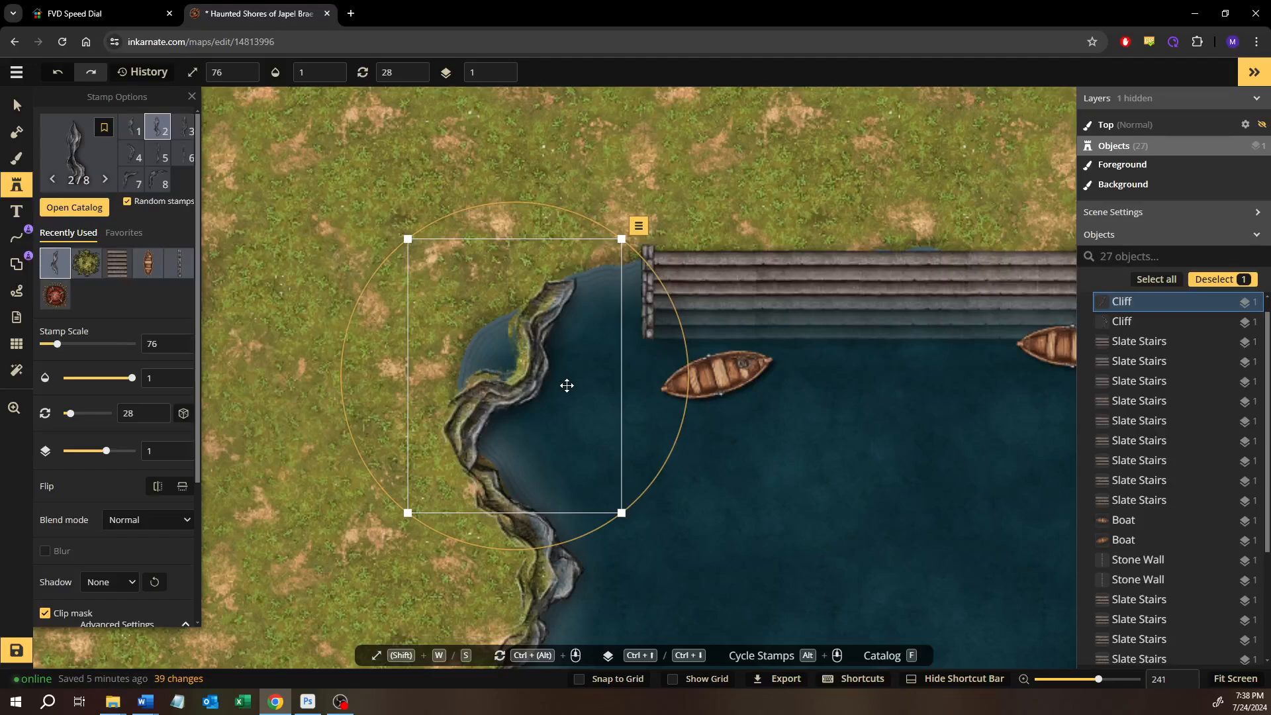
click(719, 479)
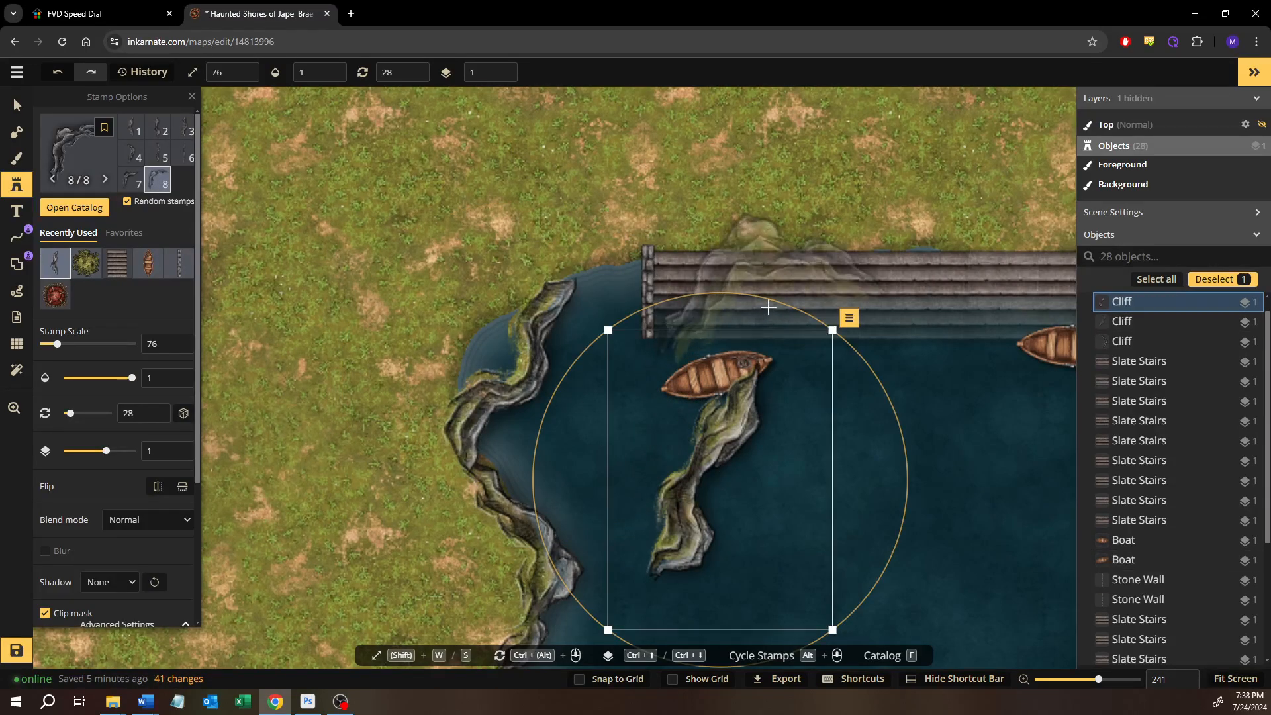
drag(877, 327, 860, 424)
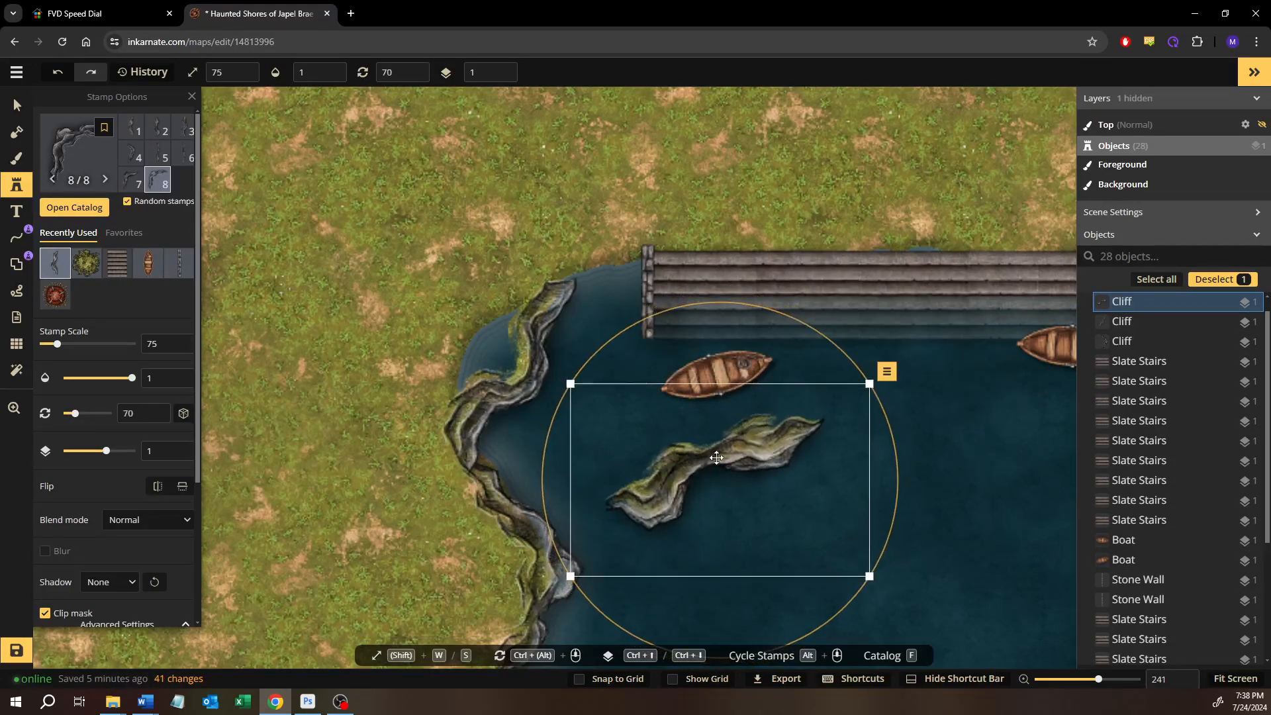
drag(708, 471, 608, 282)
key(ctrl+Down)
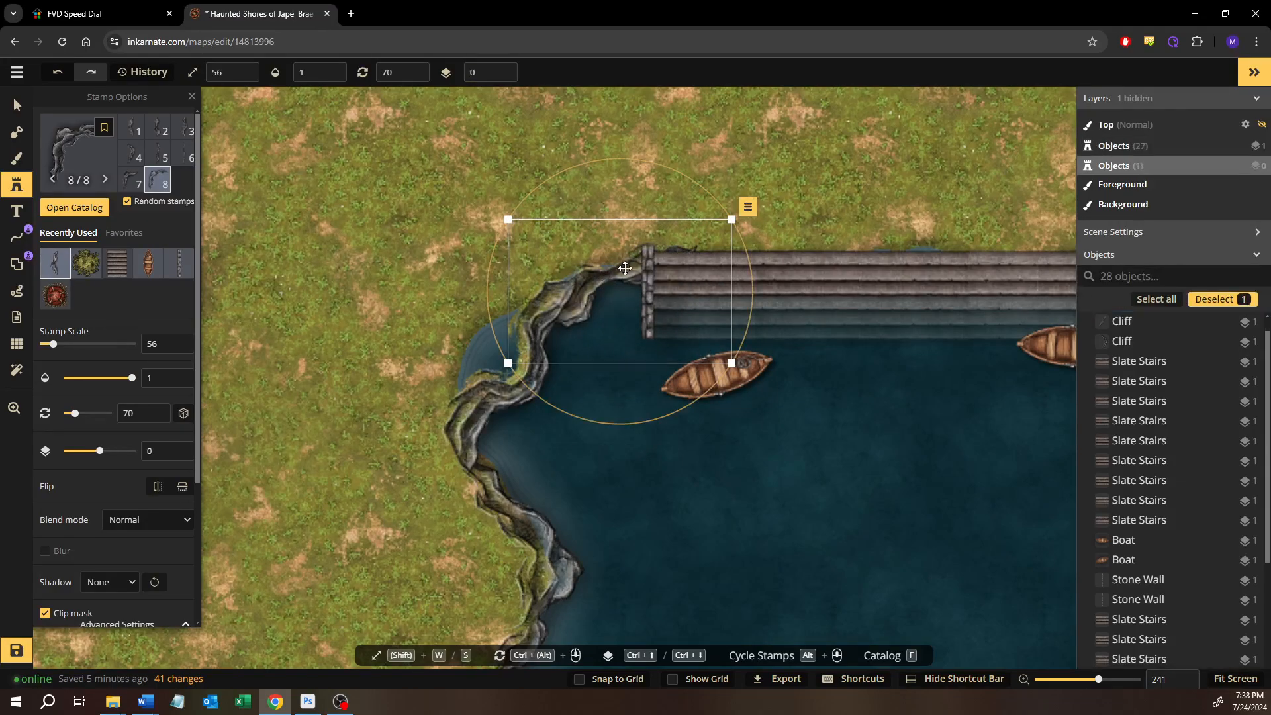
Reduce the connecting cliff to scale 50, rotate it to 78, and fit its end against the stairs' stone wall
scroll(624, 268, up, 6)
key(s)
key(s)
key(s)
key(s)
key(s)
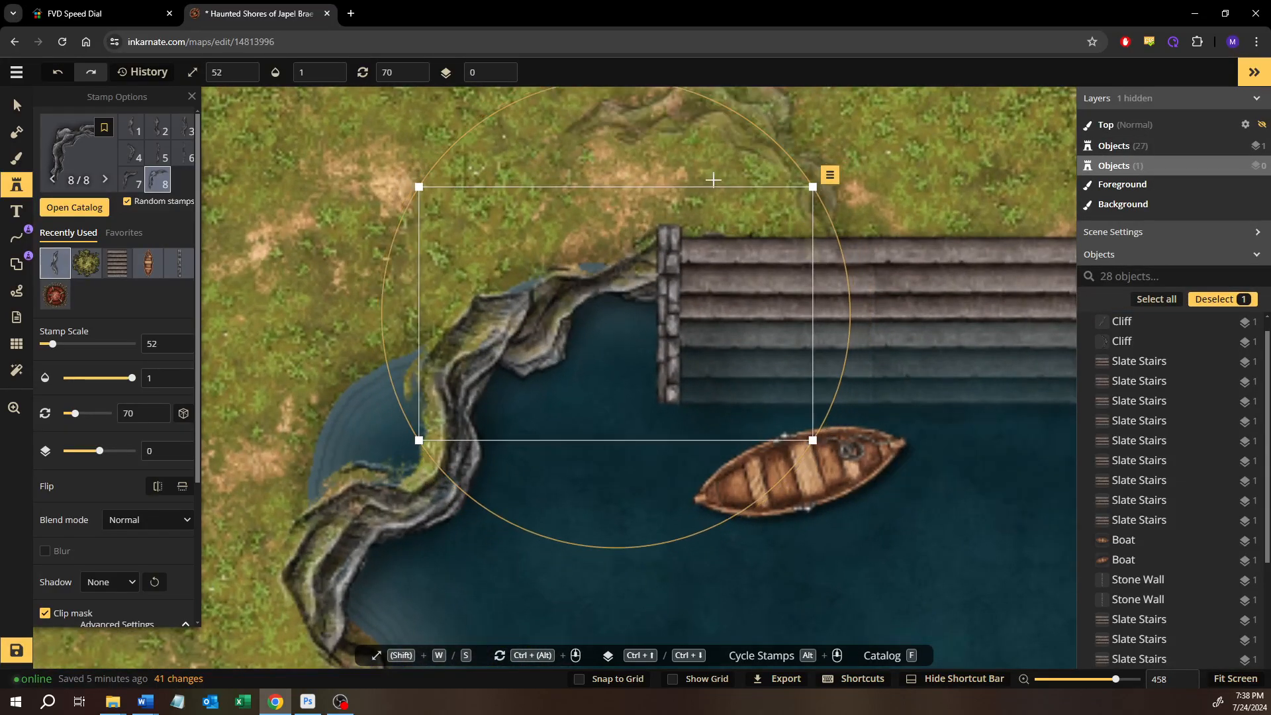
drag(767, 124, 817, 198)
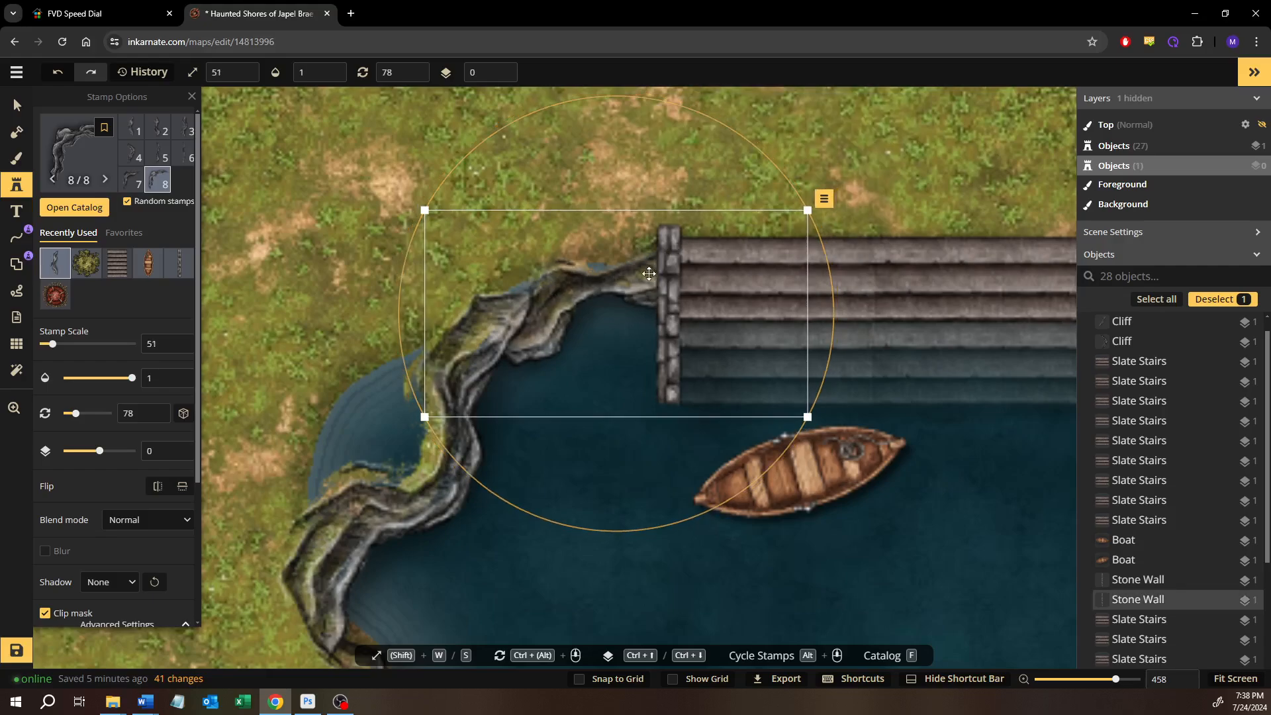
drag(617, 273, 615, 278)
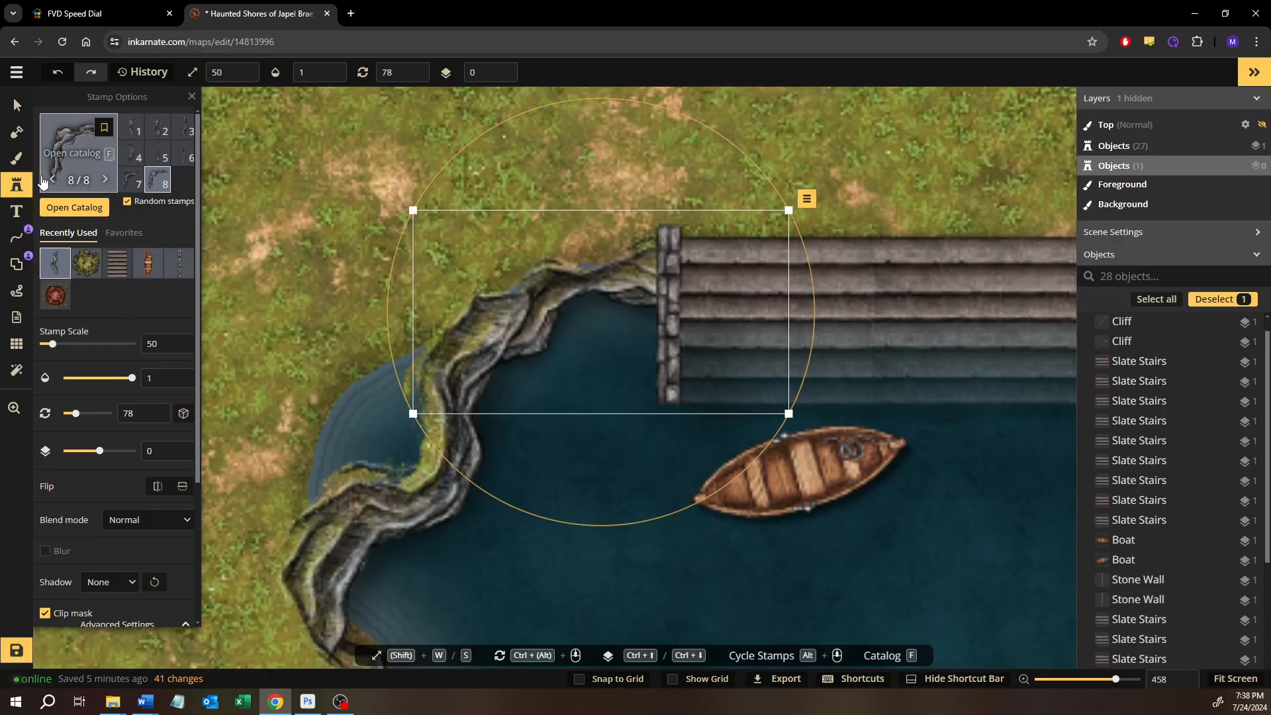
Add land with a round mask brush of size 10 over the water pocket behind the upper west shore cliff
click(17, 132)
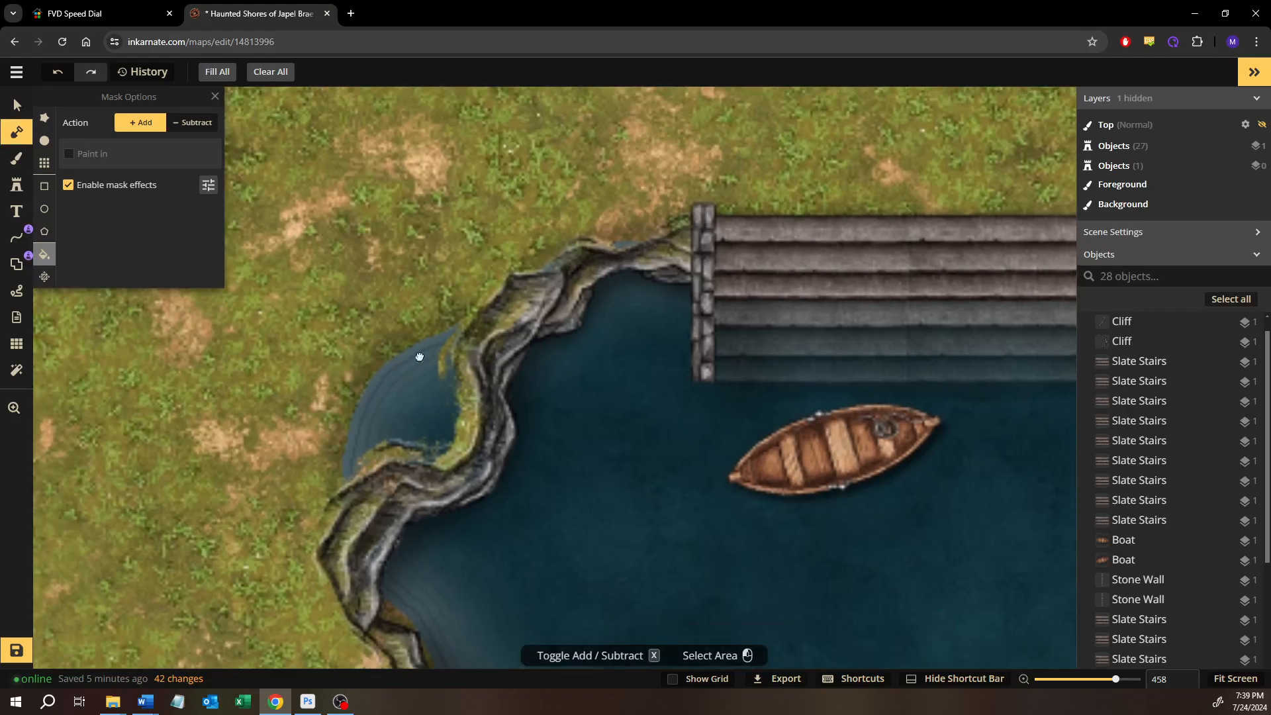
key(b)
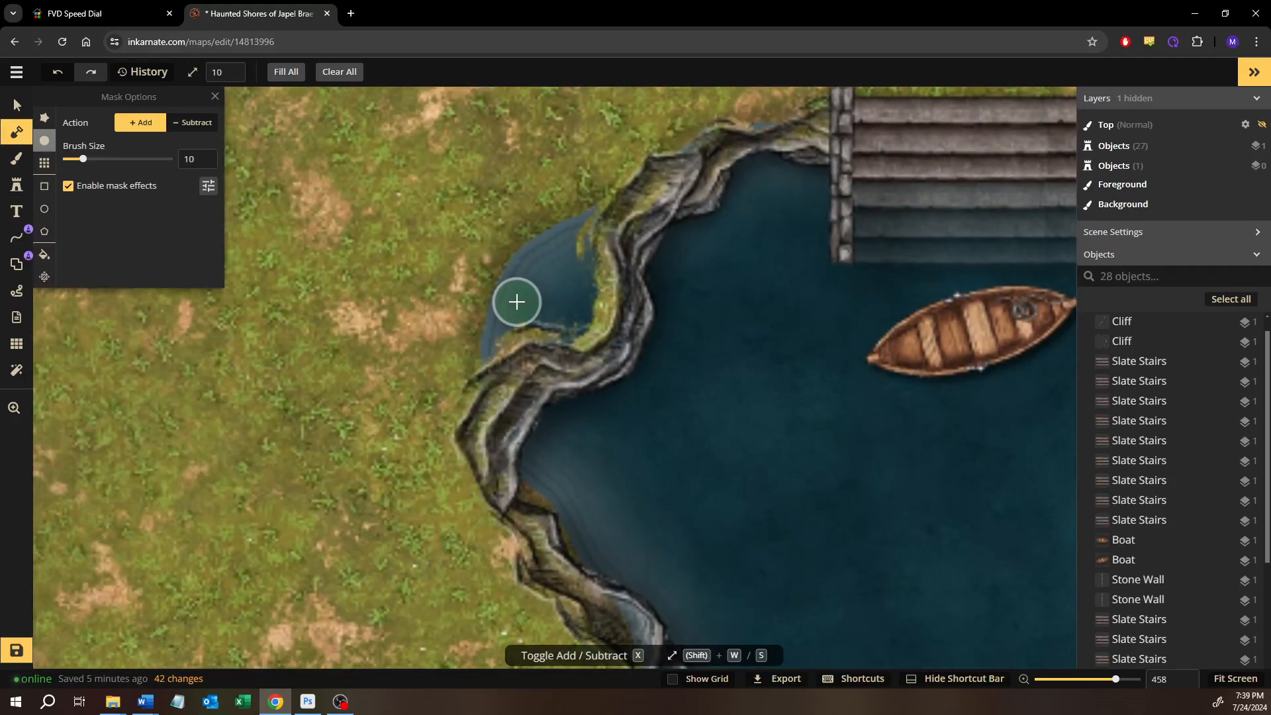
mouse_move(513, 298)
mouse_down()
mouse_move(445, 278)
mouse_move(530, 275)
mouse_move(470, 367)
mouse_up()
mouse_move(544, 230)
mouse_down()
mouse_move(549, 304)
mouse_move(526, 349)
mouse_move(582, 308)
mouse_up()
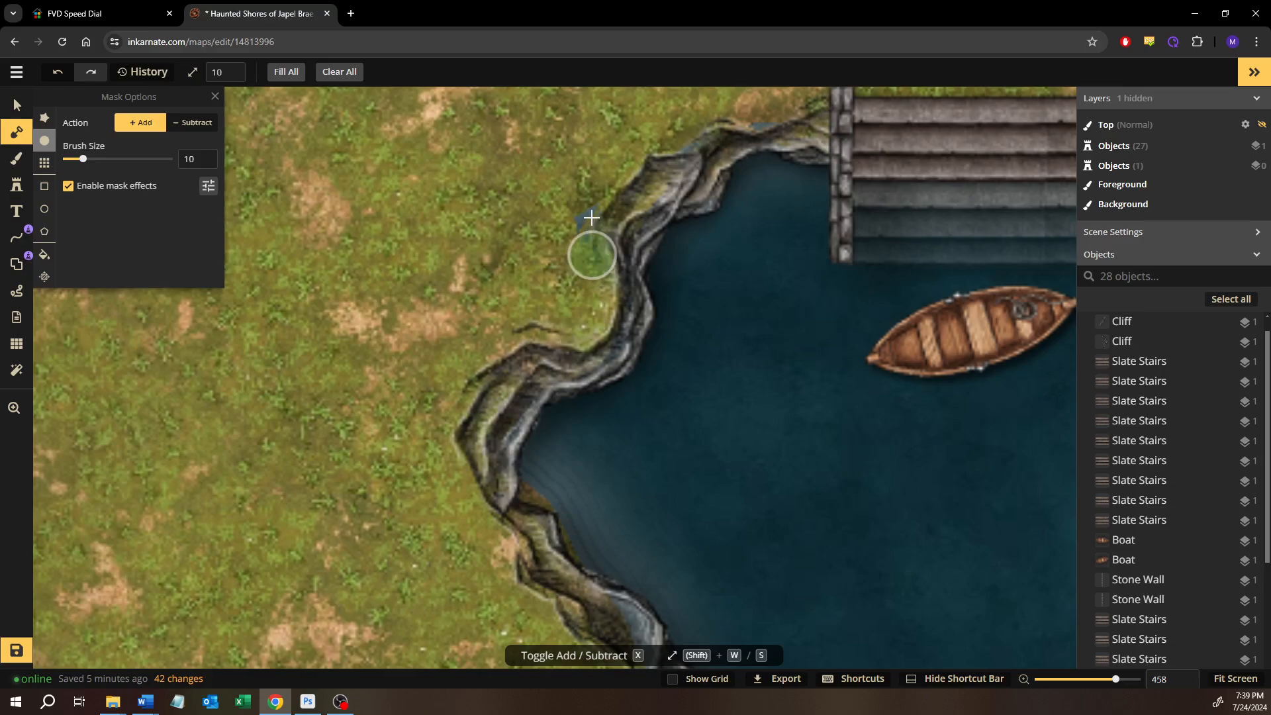
mouse_move(591, 217)
mouse_down()
mouse_move(656, 157)
mouse_move(602, 269)
mouse_move(597, 362)
mouse_move(617, 325)
mouse_move(479, 393)
mouse_move(468, 434)
mouse_move(506, 347)
mouse_move(487, 466)
mouse_up()
Extend the land mask beneath the lower west shore cliff to cover the water inside its outward bulge
mouse_move(524, 375)
mouse_down()
mouse_move(518, 417)
mouse_move(479, 273)
mouse_move(459, 314)
mouse_move(472, 379)
mouse_move(514, 467)
mouse_move(585, 507)
mouse_move(599, 491)
mouse_move(563, 461)
mouse_up()
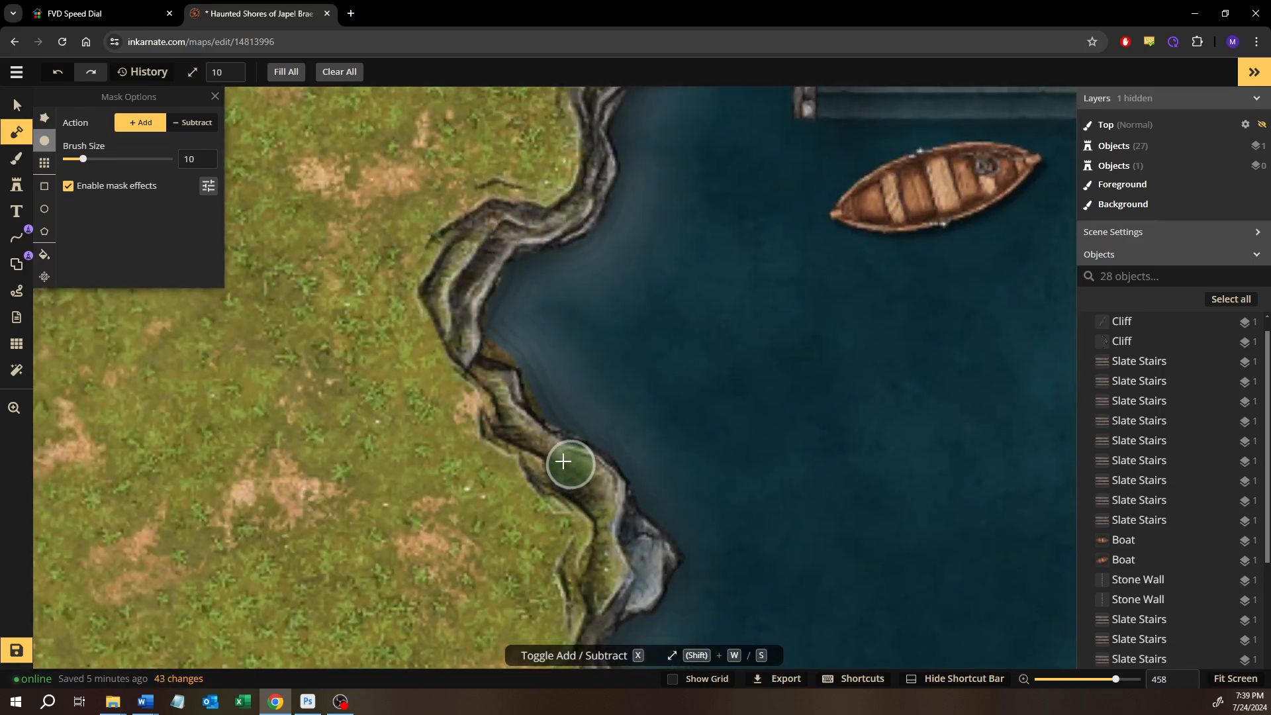
drag(599, 520, 624, 574)
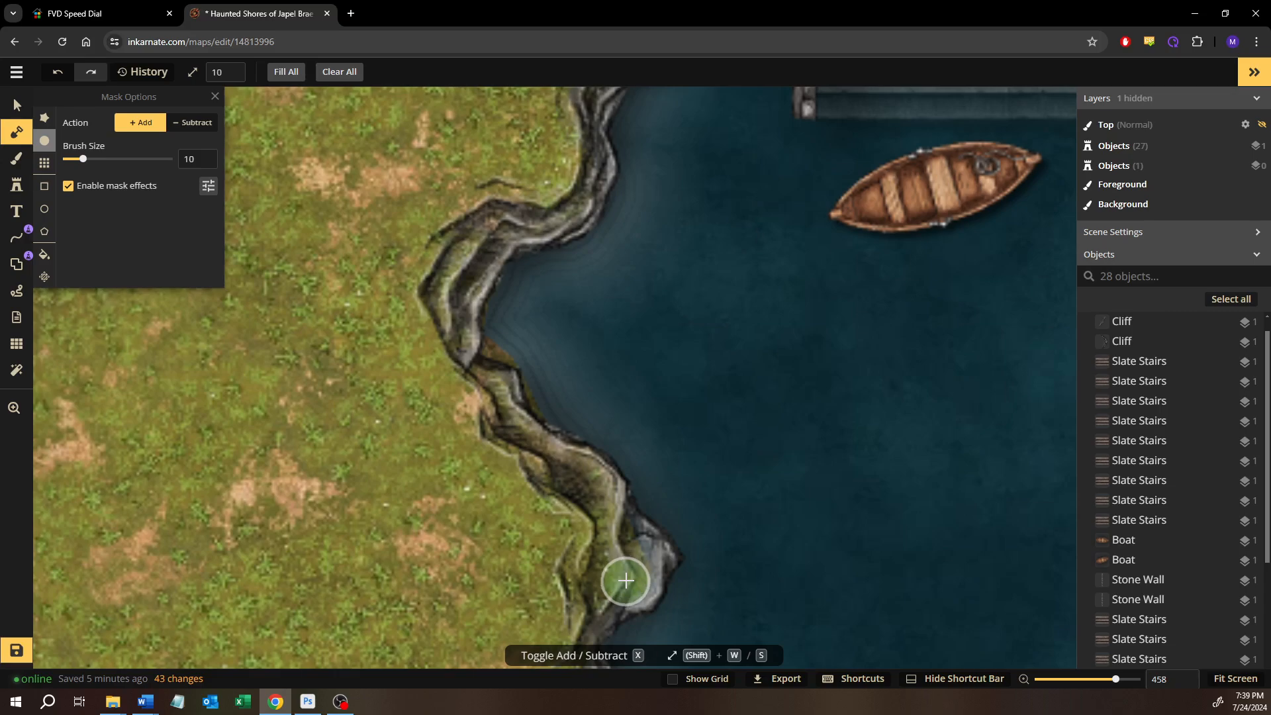
drag(572, 532, 627, 335)
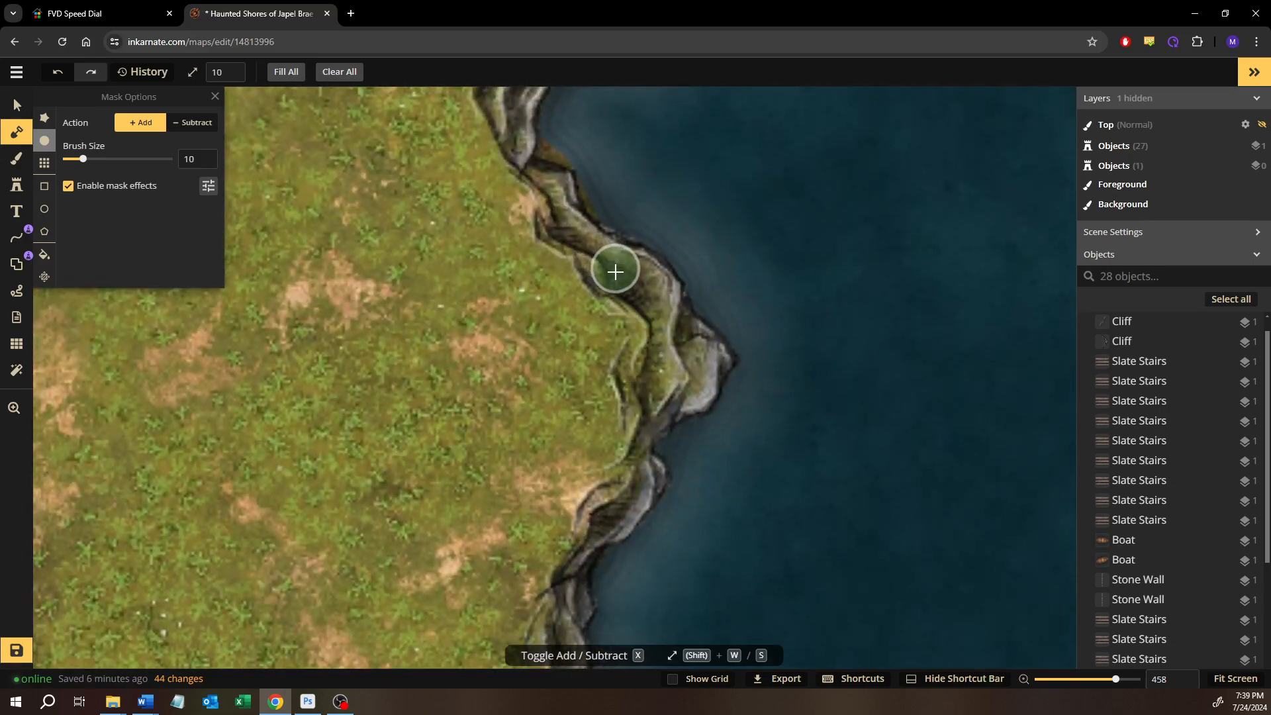
Add land with the size 10 mask brush beneath the lower west shore cliffs, around the corner and along the adjoining south shore cliff
mouse_move(615, 271)
mouse_down()
mouse_move(565, 234)
mouse_move(631, 281)
mouse_move(636, 378)
mouse_up()
drag(587, 454, 625, 306)
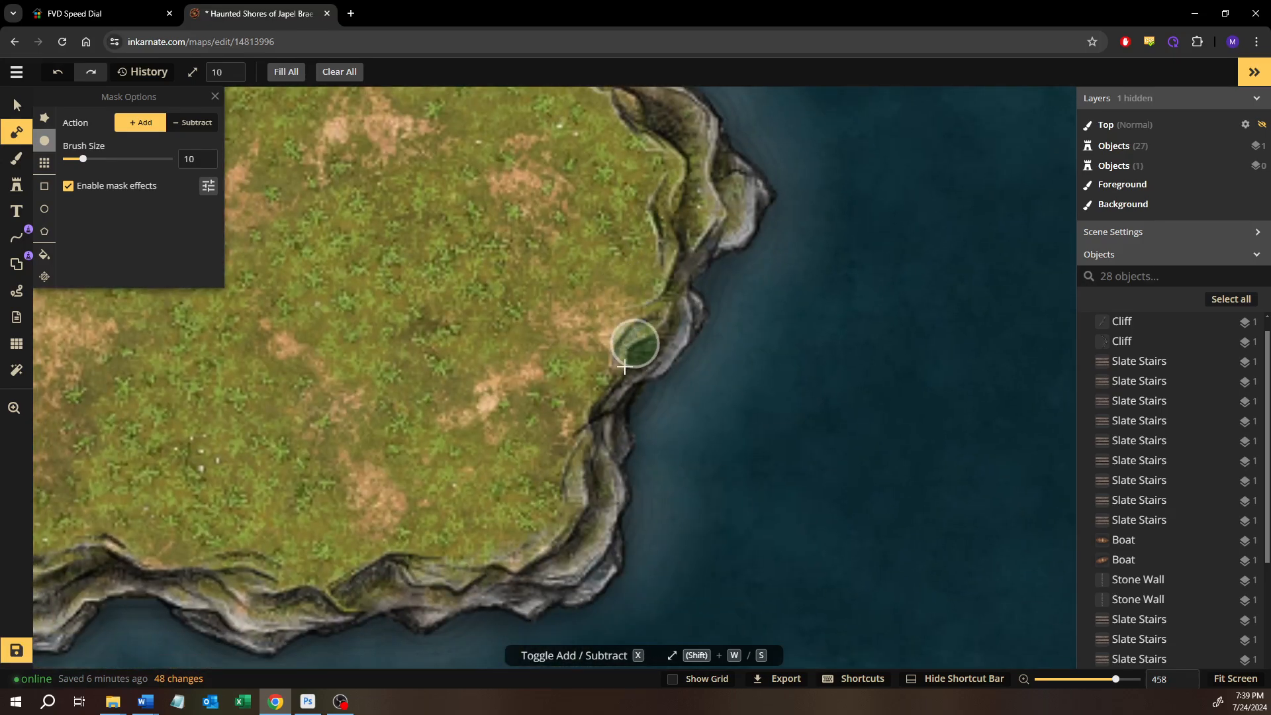
drag(601, 377, 590, 459)
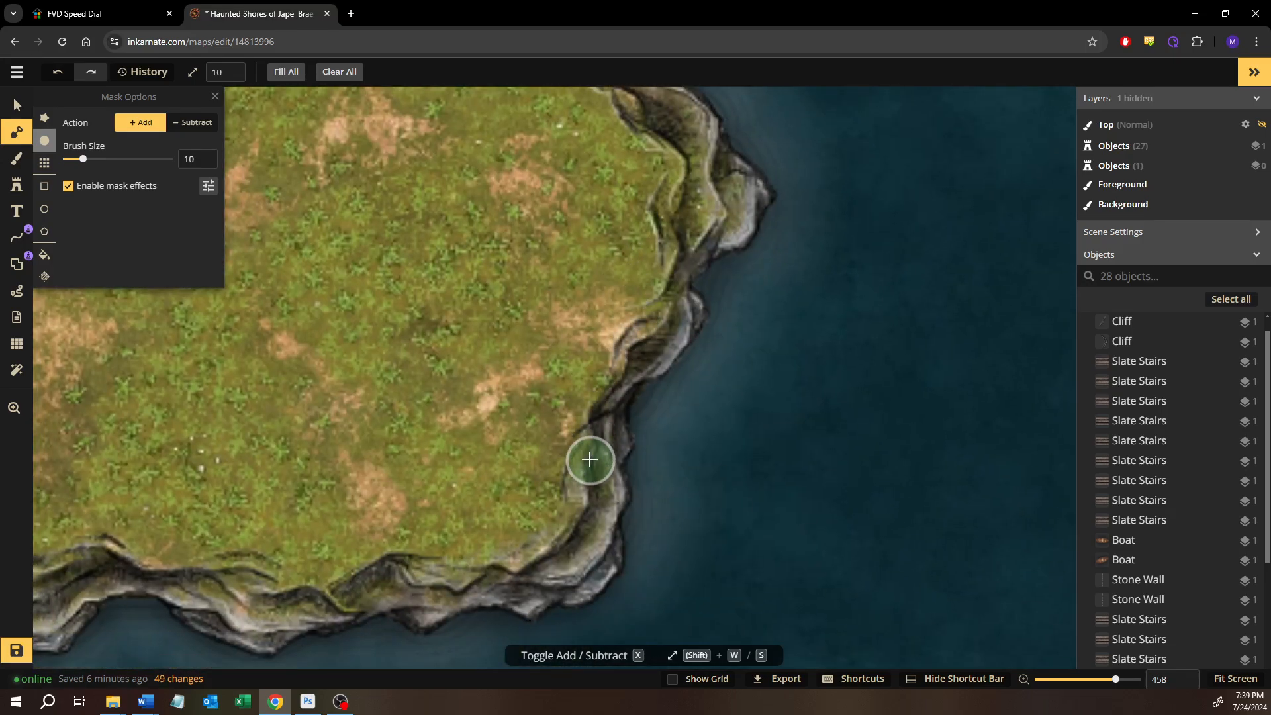
drag(695, 395, 638, 431)
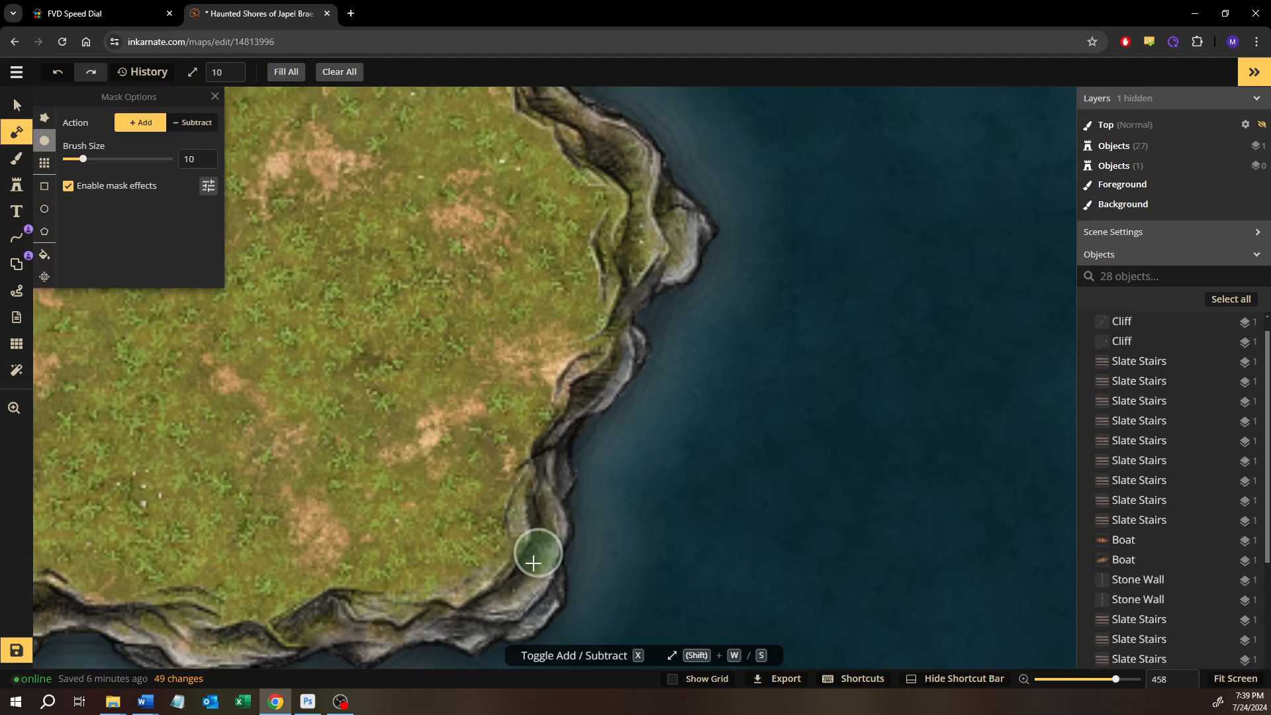
mouse_move(537, 556)
mouse_down()
mouse_move(538, 440)
mouse_move(484, 472)
mouse_move(381, 485)
mouse_move(527, 487)
mouse_up()
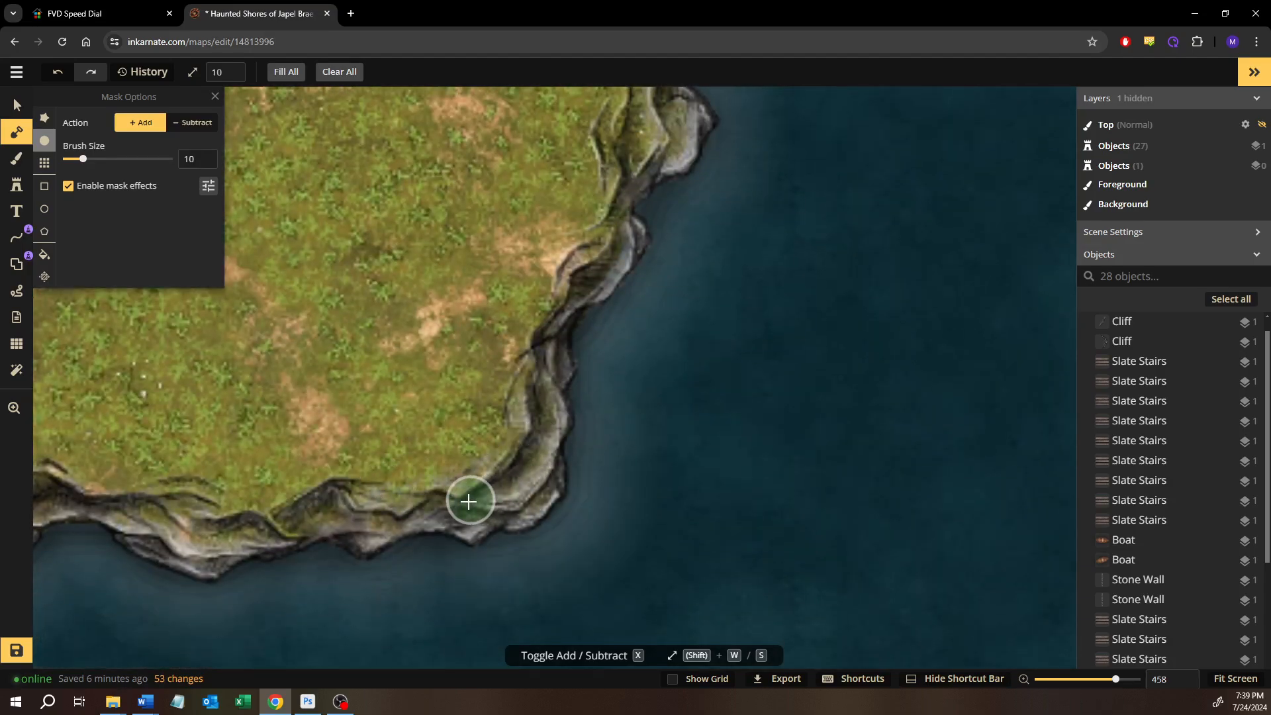
mouse_move(429, 501)
mouse_down()
mouse_move(346, 503)
mouse_move(229, 531)
mouse_move(119, 520)
mouse_up()
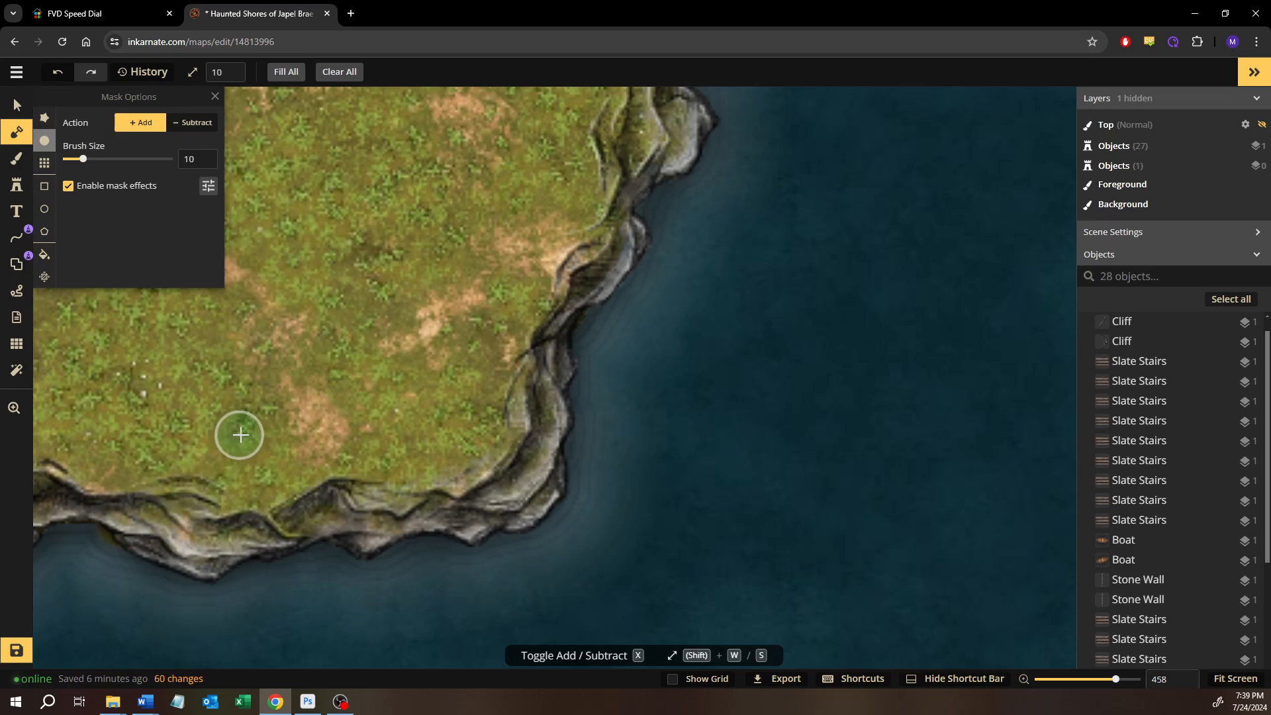
Subtract the land mask with a size 10 brush where it sticks out into the water beyond the south shore cliff
click(179, 133)
key(shift+w)
key(shift+w)
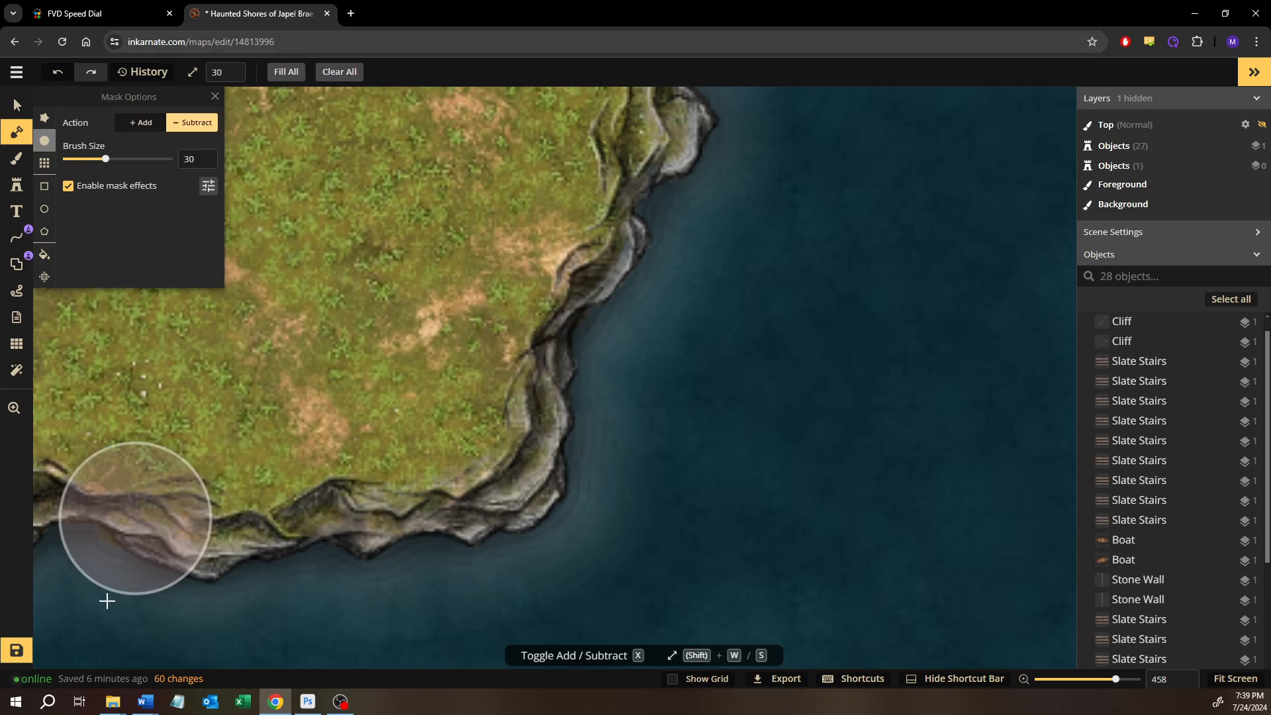
key(shift+s)
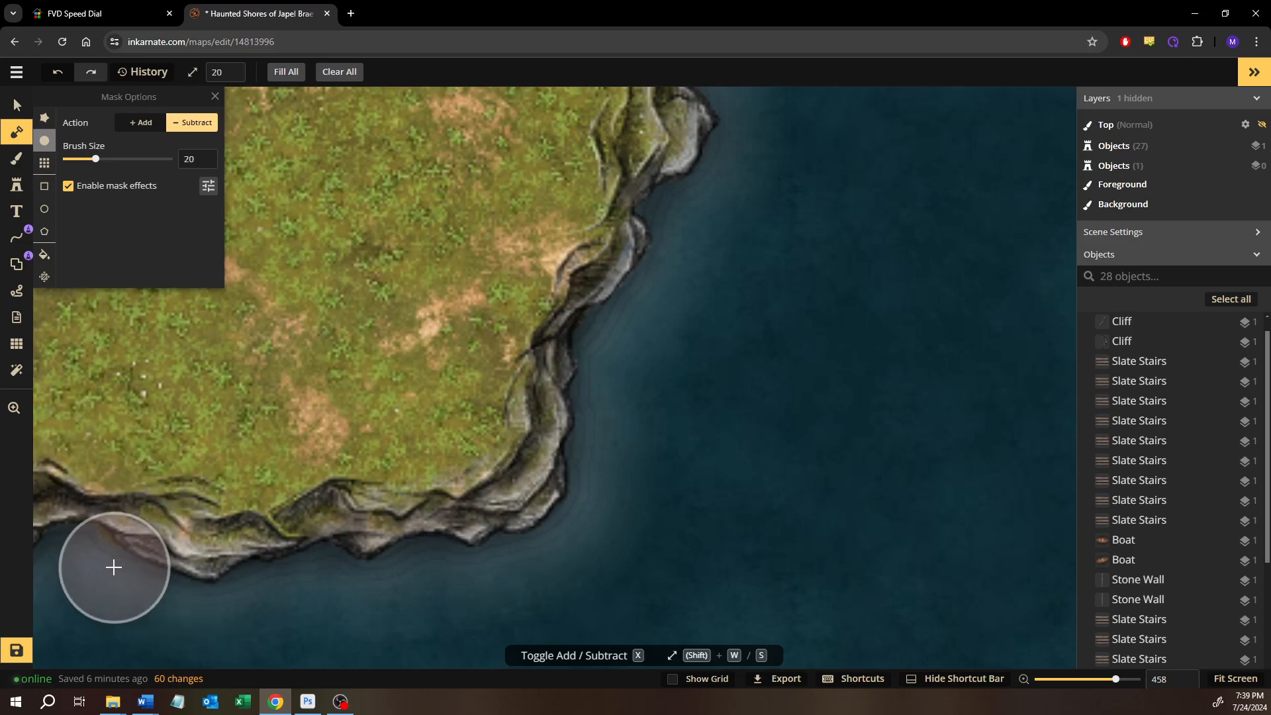
key(shift+s)
drag(67, 541, 64, 538)
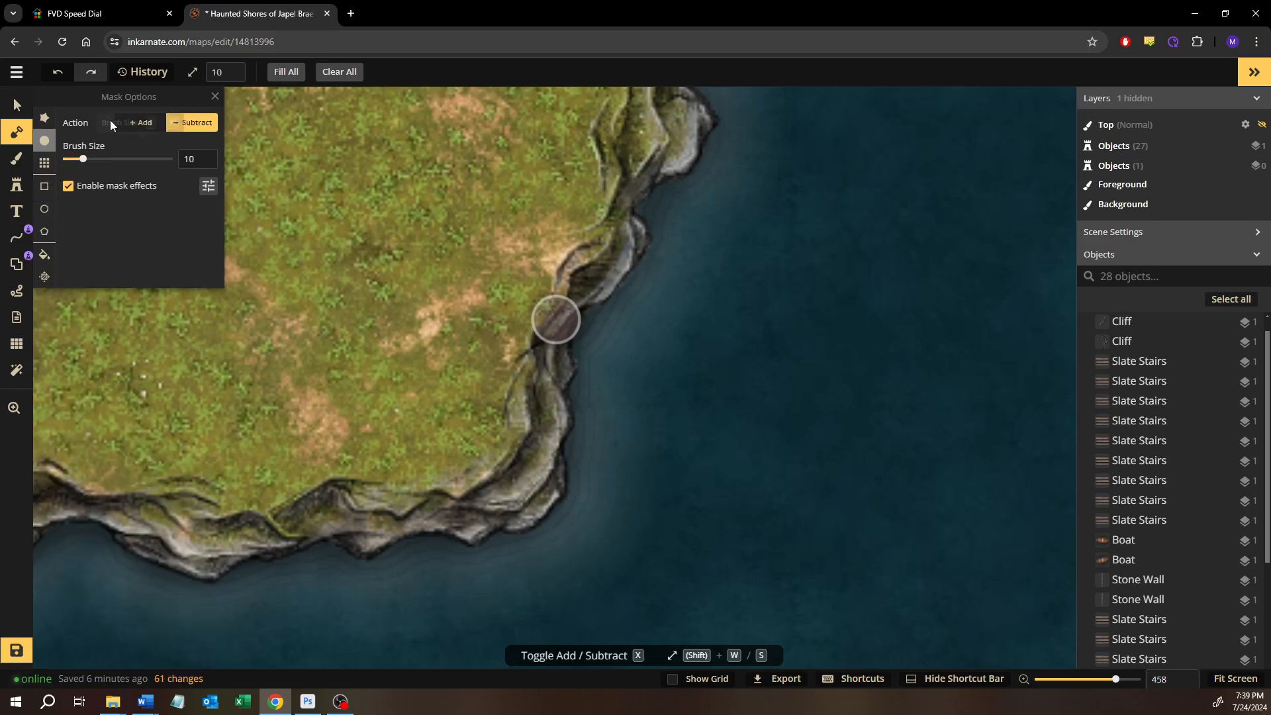
Add land with the size 10 brush beneath the south shore cliffs further west, following their water-side bulges
click(139, 124)
drag(144, 437, 448, 373)
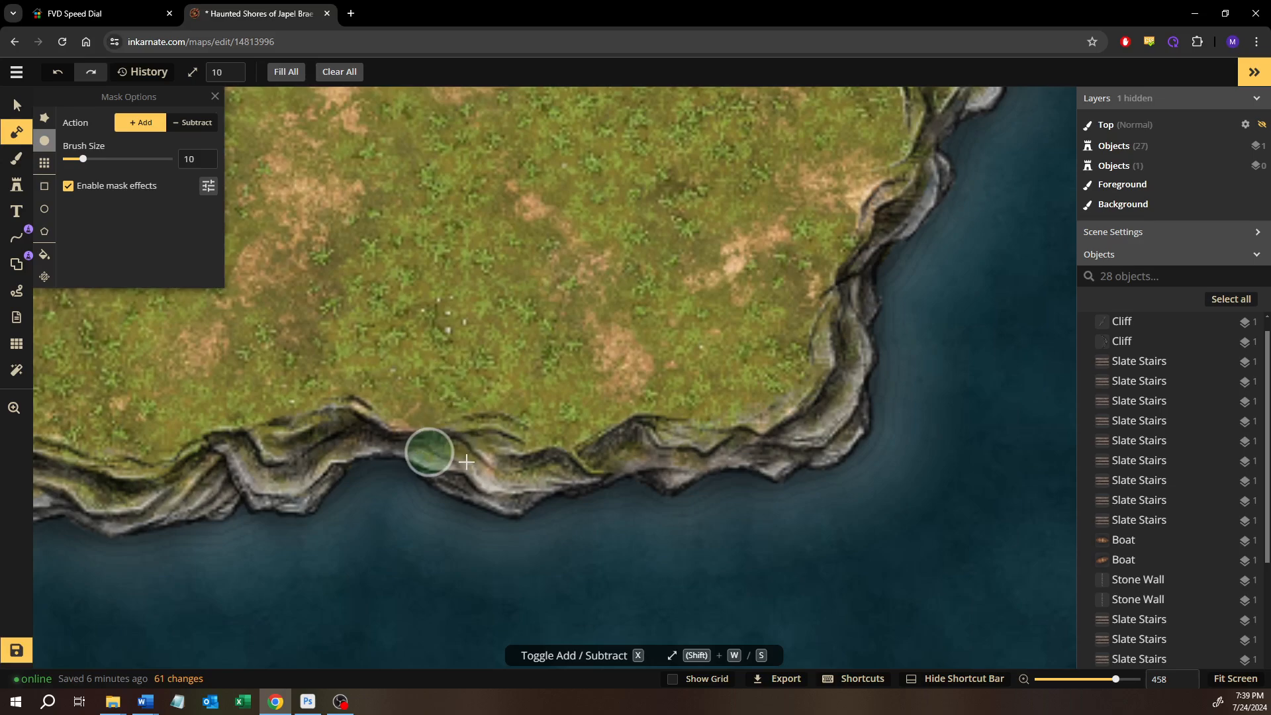
drag(357, 428, 297, 441)
drag(584, 351, 746, 303)
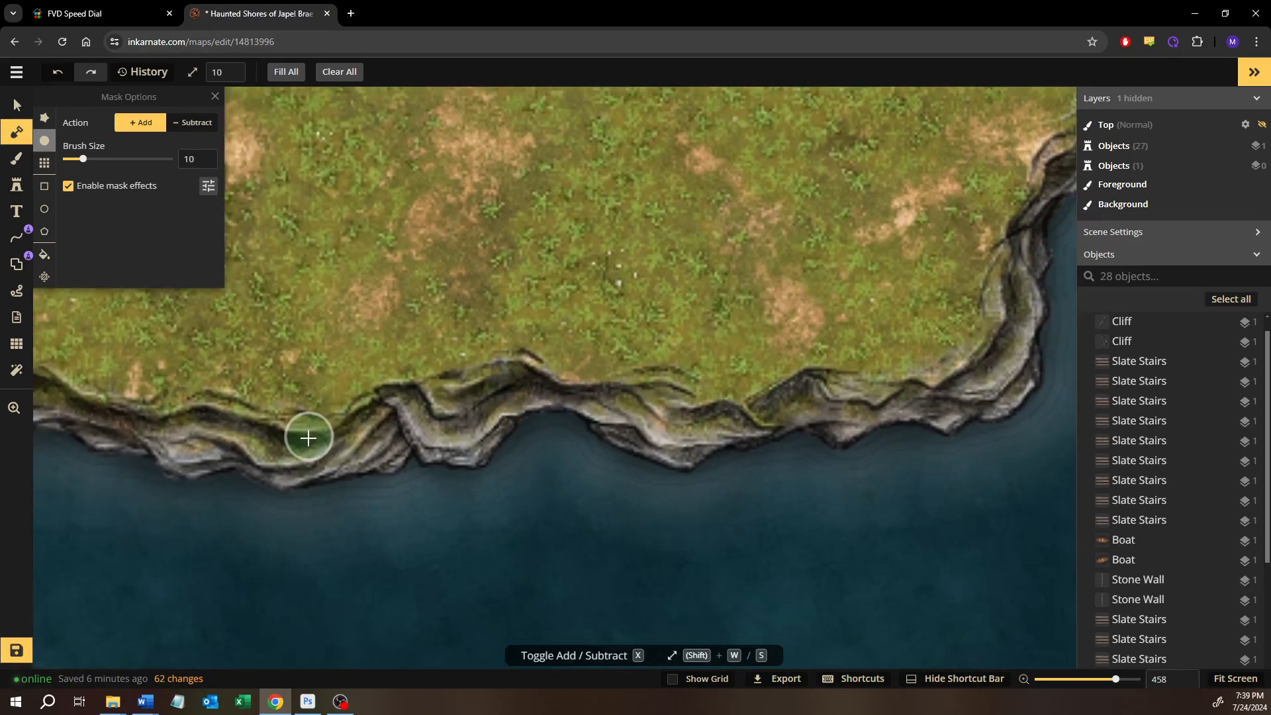
drag(277, 452, 190, 441)
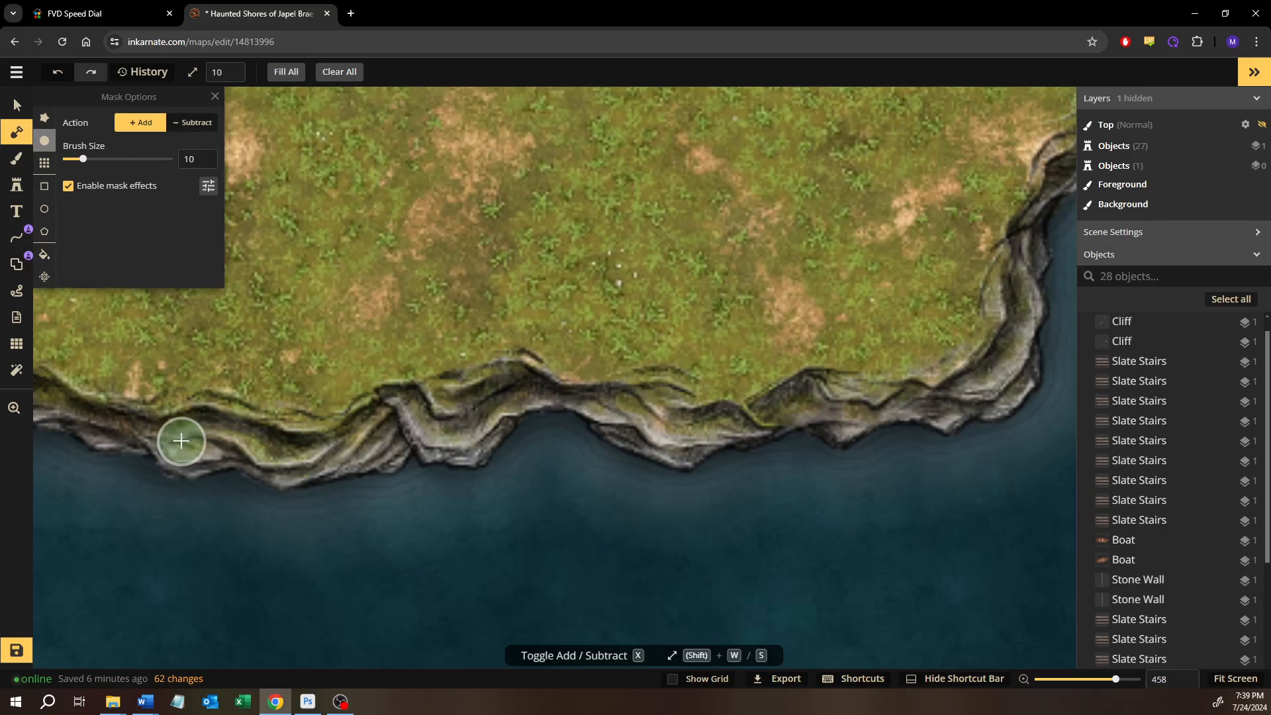
Add land over the small water gaps behind the connecting cliff beside the stairs' west stone wall
scroll(675, 448, down, 2)
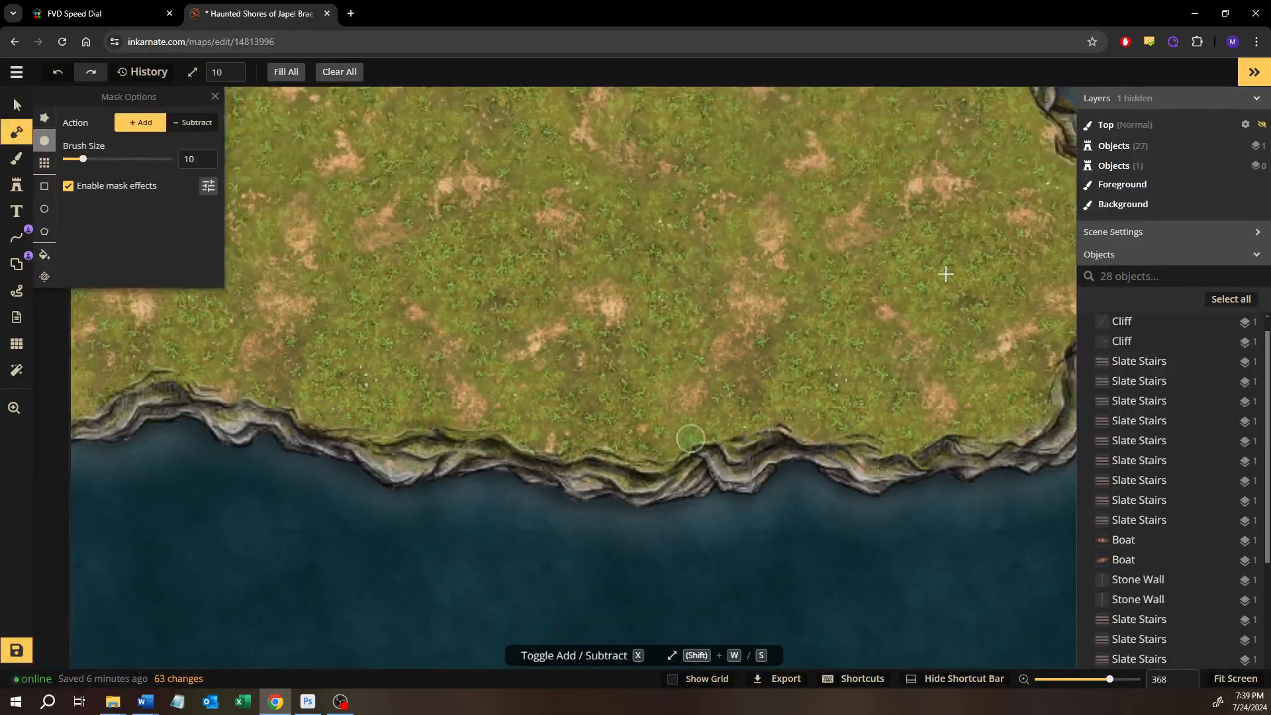
drag(937, 280, 514, 531)
drag(659, 286, 571, 395)
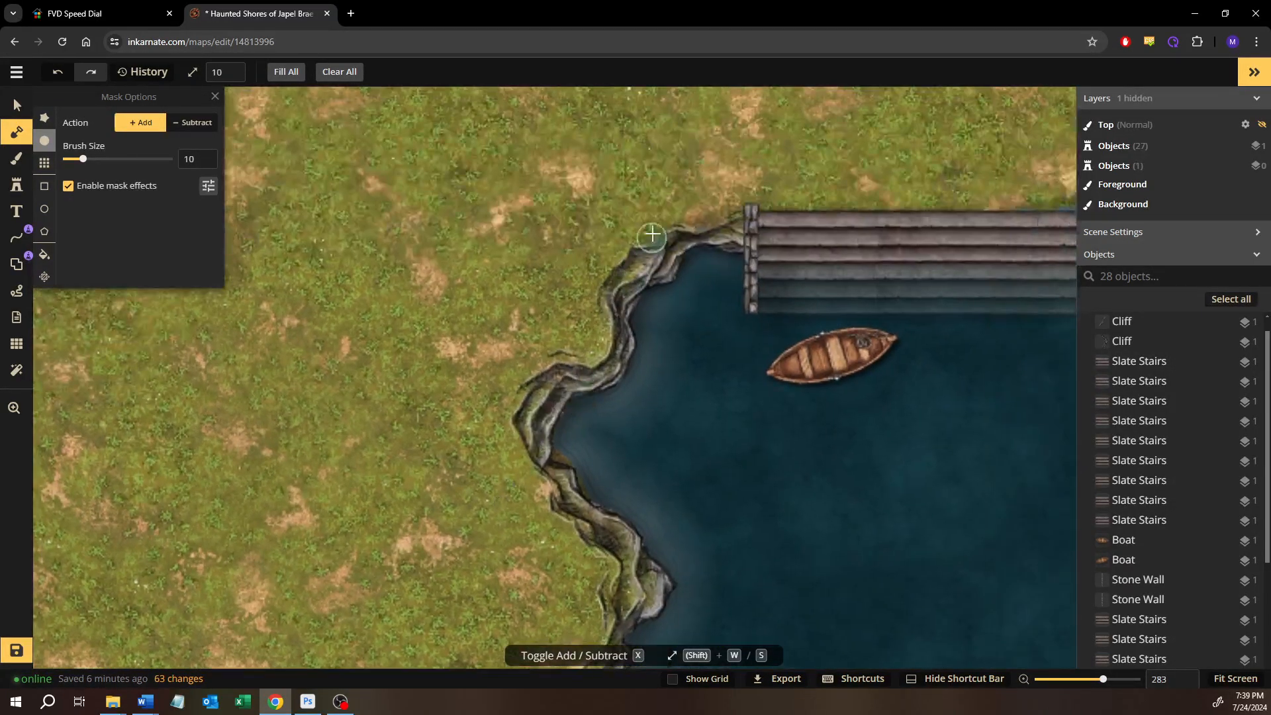
scroll(652, 237, up, 2)
scroll(627, 270, up, 3)
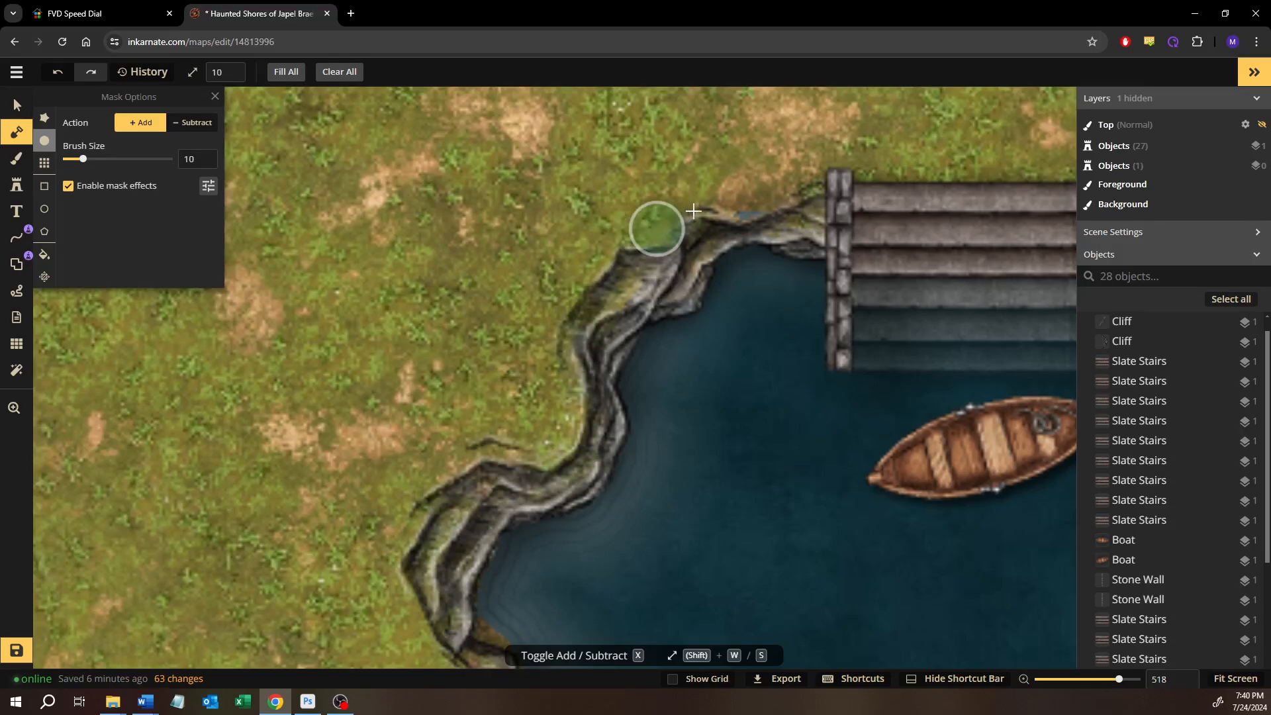
click(789, 209)
mouse_move(793, 209)
mouse_down()
mouse_move(666, 285)
mouse_move(549, 298)
mouse_move(490, 351)
mouse_move(520, 357)
mouse_move(536, 313)
mouse_up()
Extend the land mask beneath the upper rows of the slate stairs, and undo the extra stroke over the submerged rows
scroll(548, 396, down, 5)
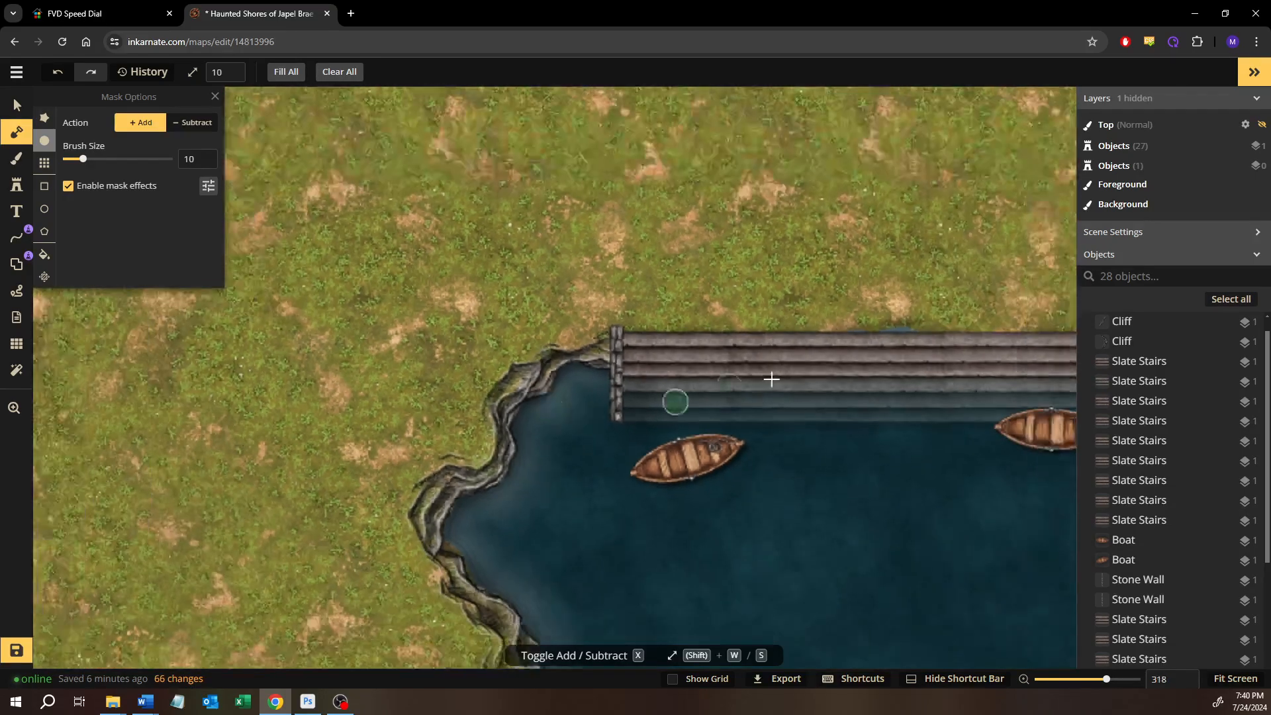
drag(775, 378, 224, 370)
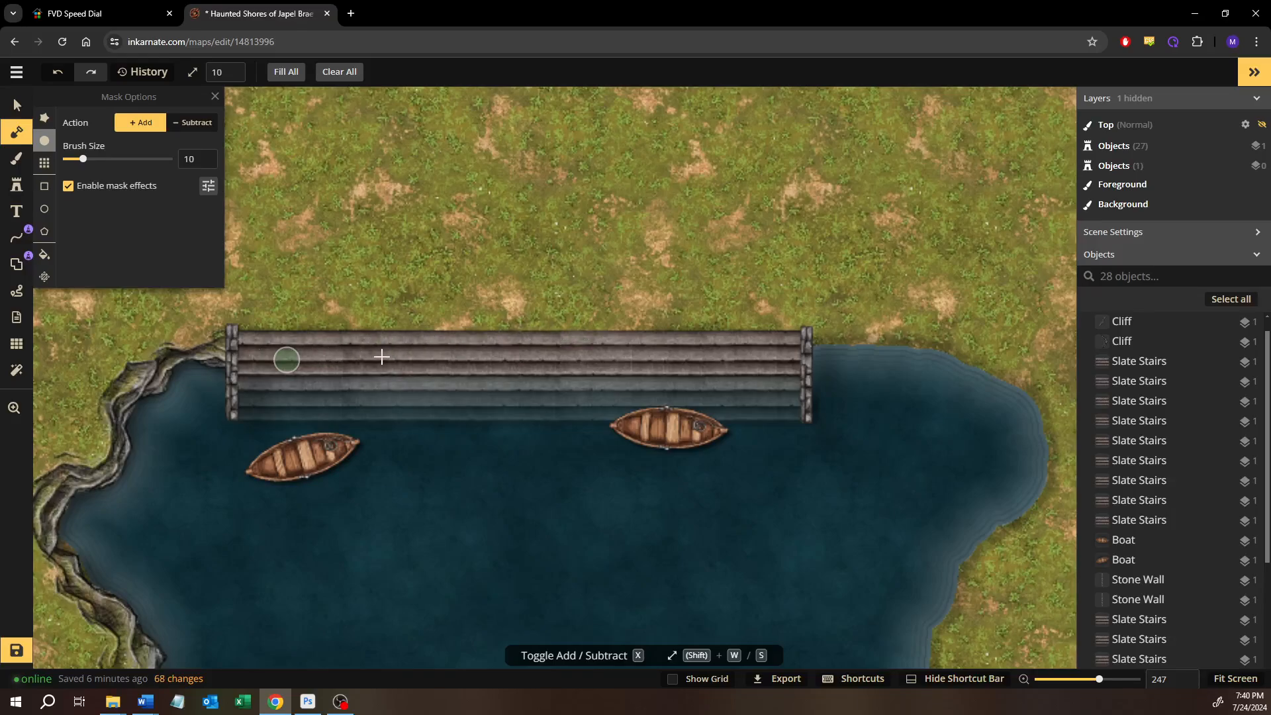
drag(450, 358, 782, 360)
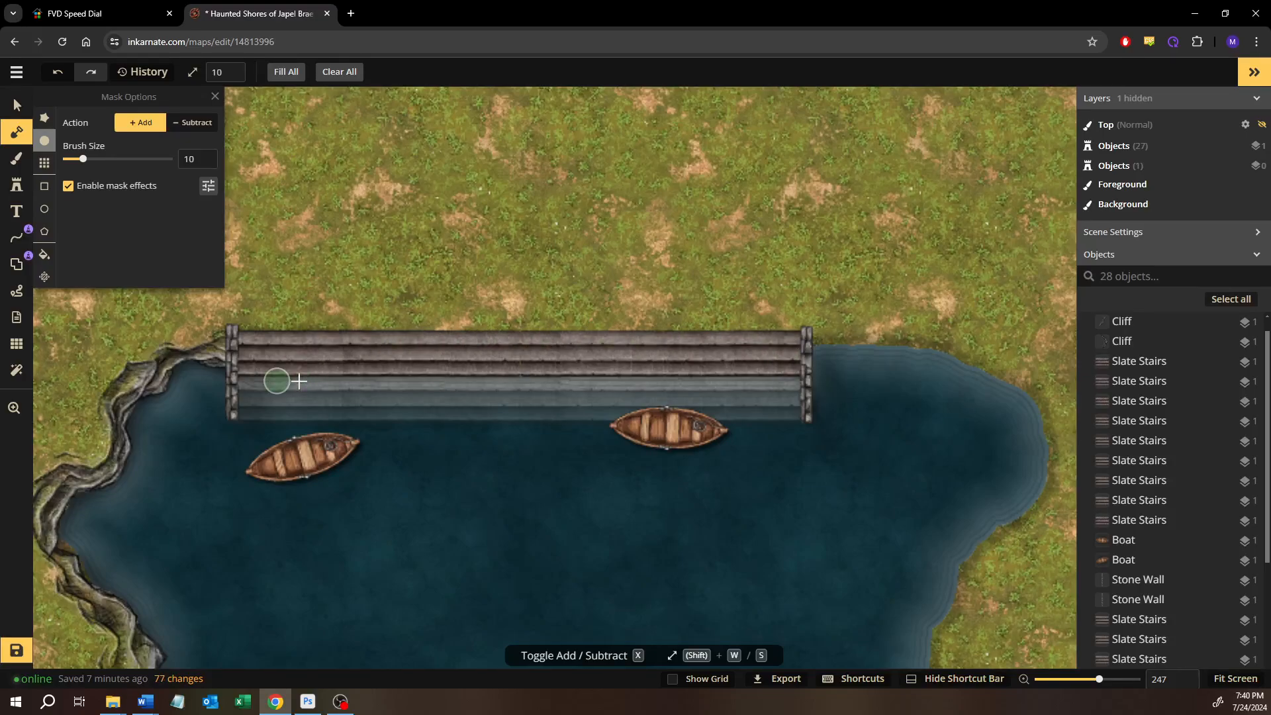
drag(278, 381, 462, 385)
key(ctrl+z)
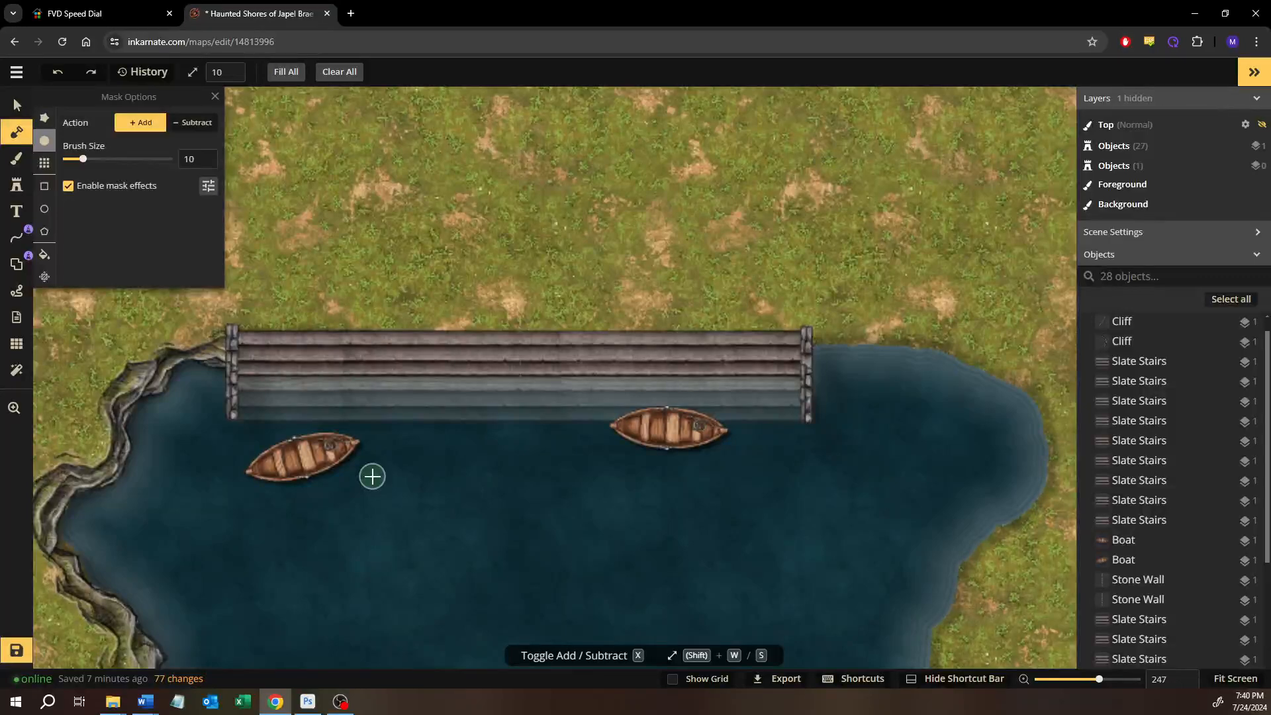
Subtract the land mask with the size 10 brush along the waterline between the dry and submerged rows of the stairs
click(194, 123)
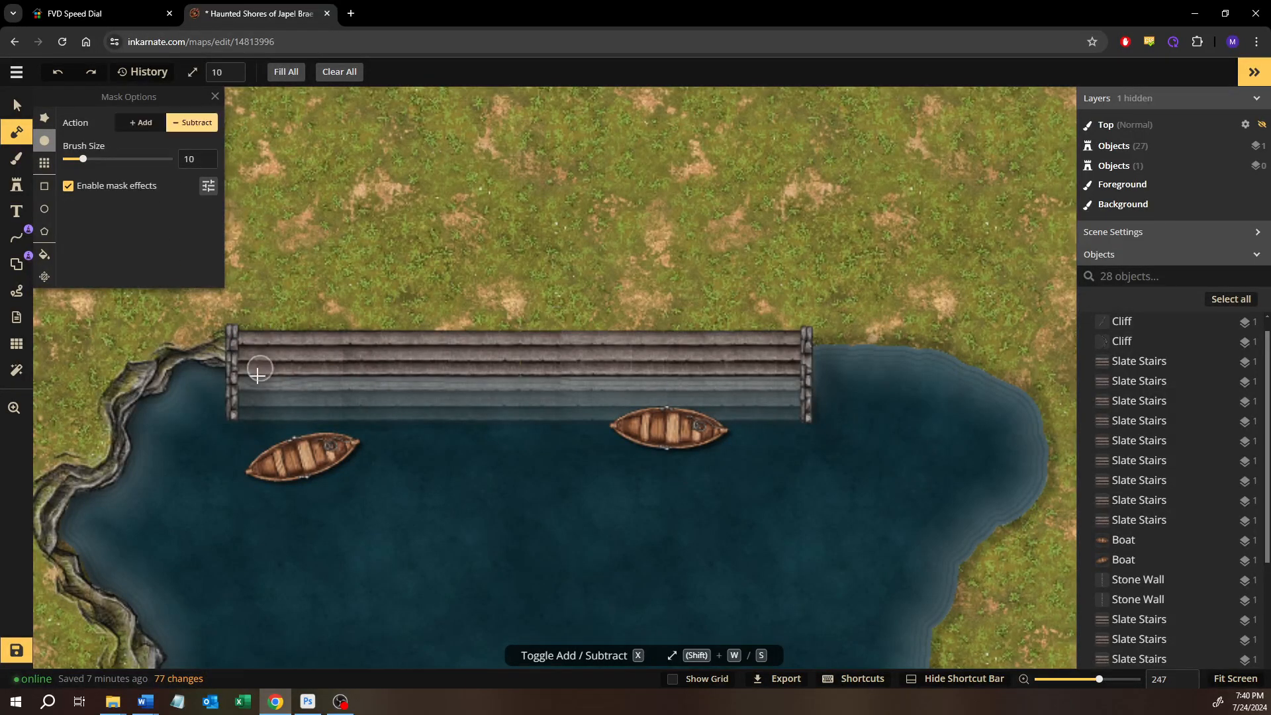
drag(407, 377, 575, 377)
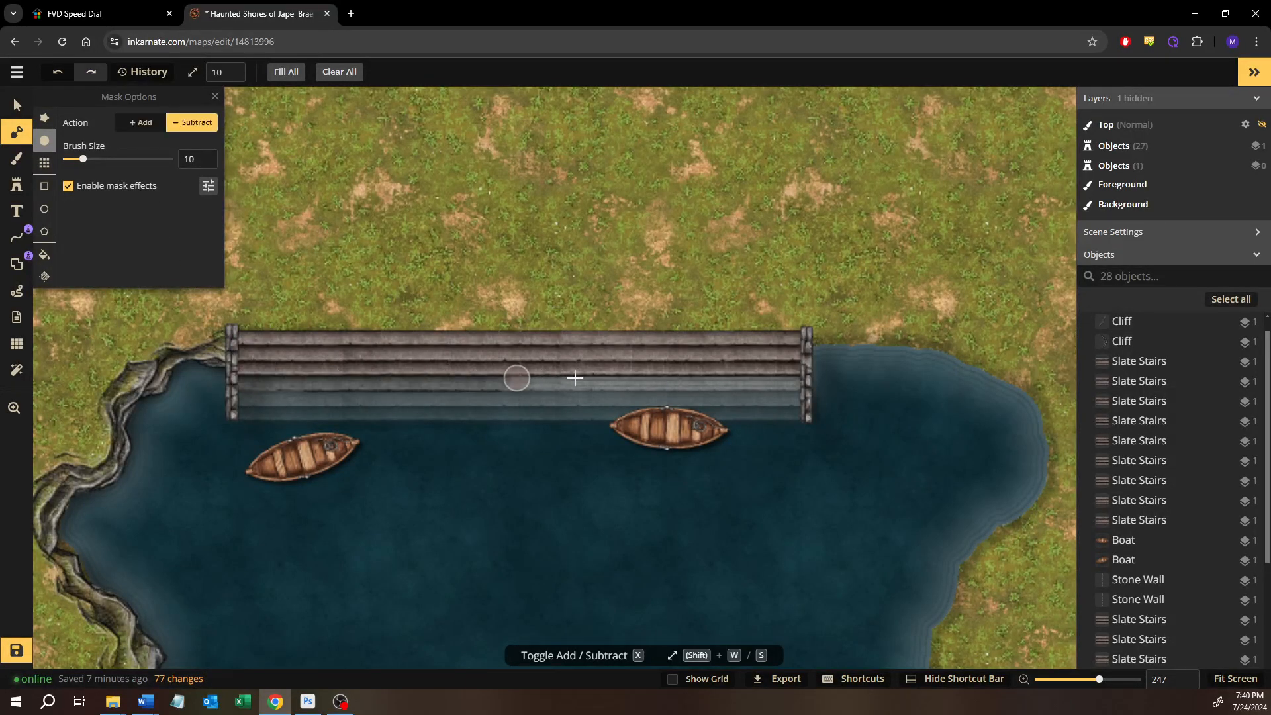
drag(795, 378, 796, 381)
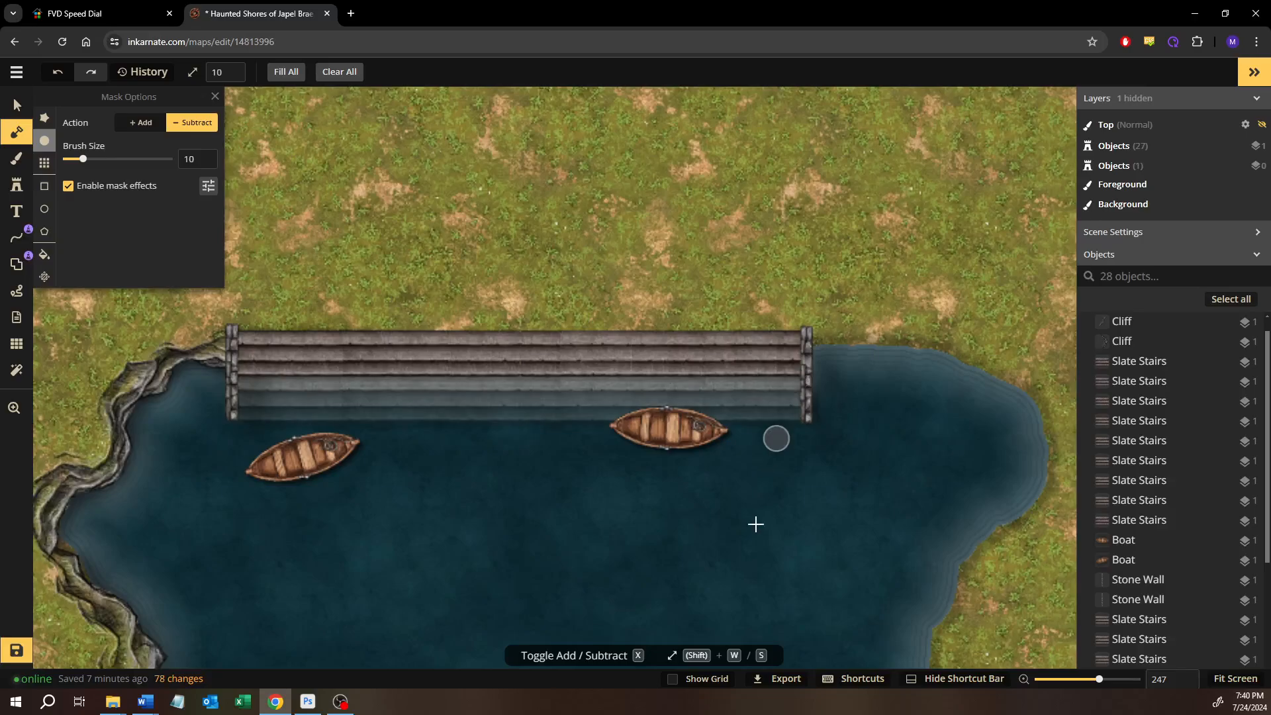
scroll(461, 425, up, 5)
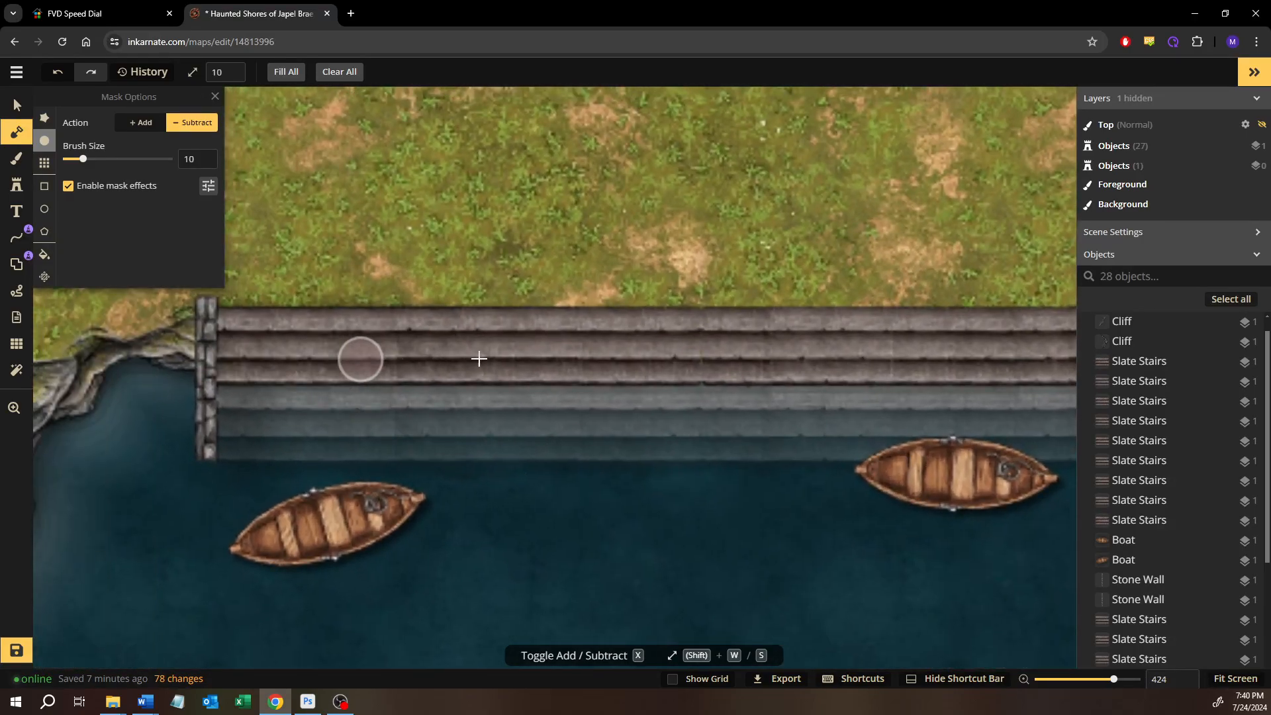
mouse_move(782, 359)
mouse_down()
mouse_move(940, 362)
mouse_move(594, 362)
mouse_up()
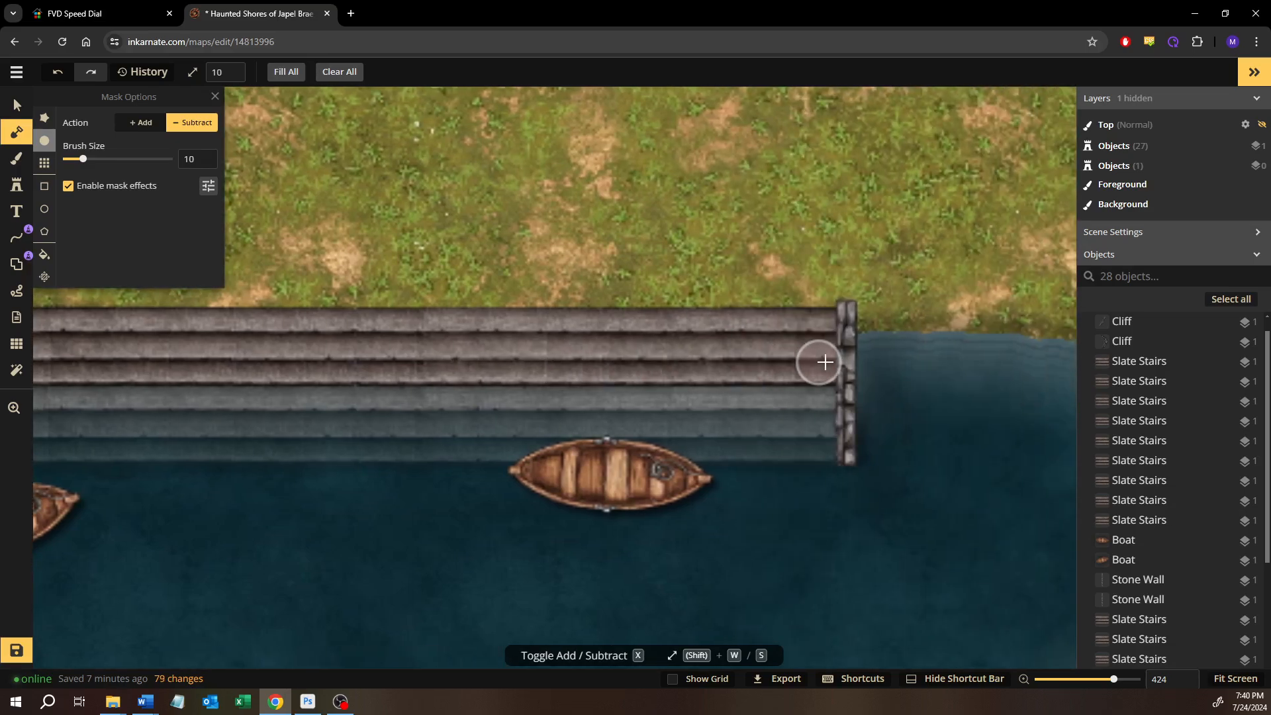
scroll(817, 363, down, 5)
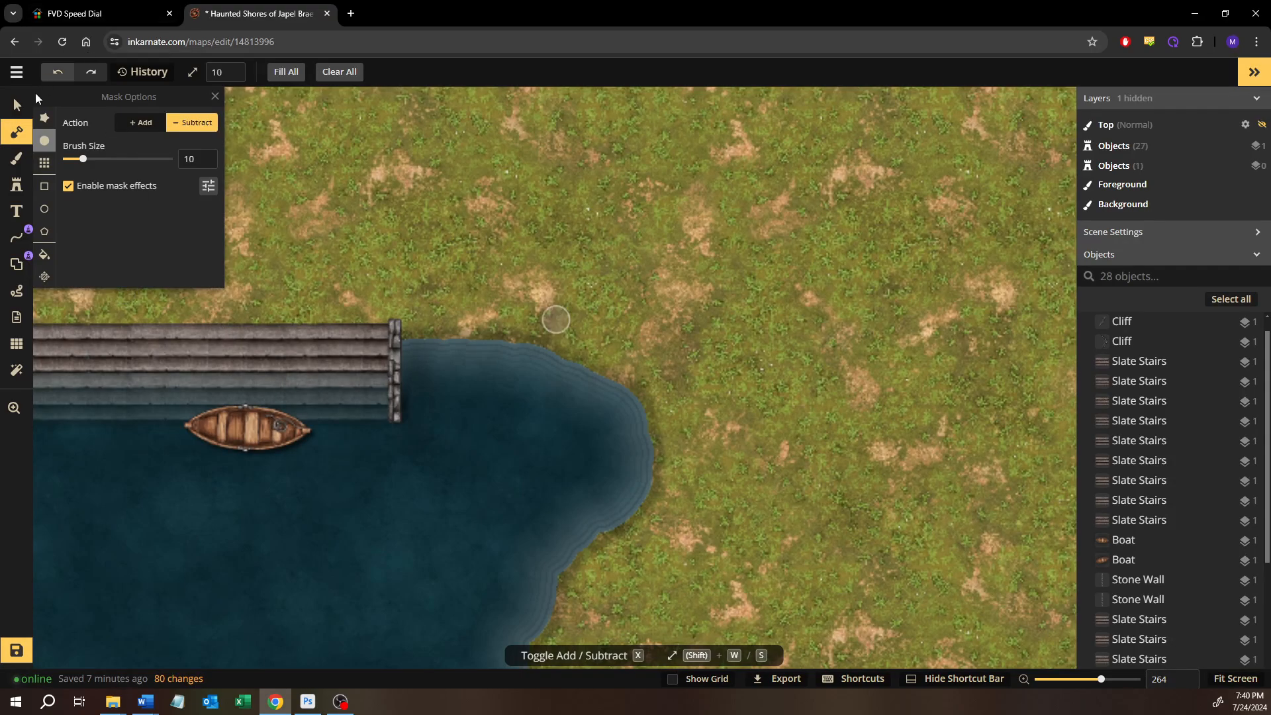
click(21, 108)
scroll(540, 490, down, 4)
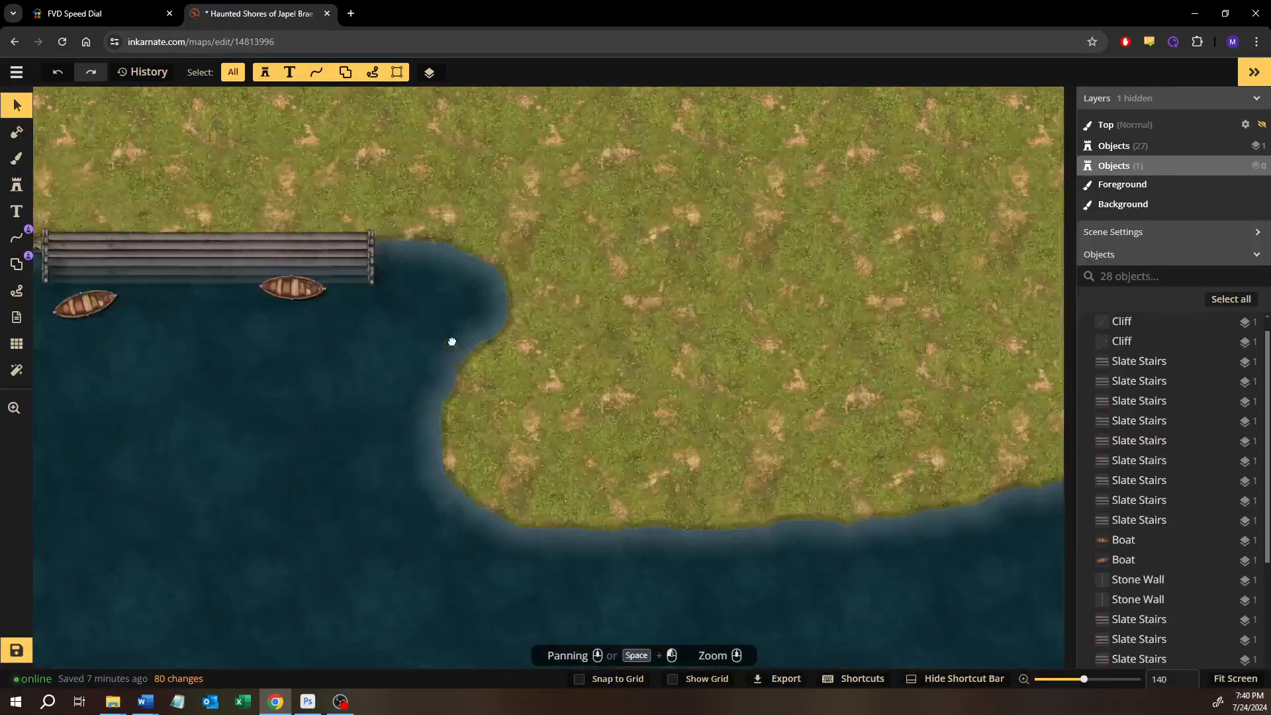
drag(563, 470, 919, 432)
drag(318, 500, 547, 458)
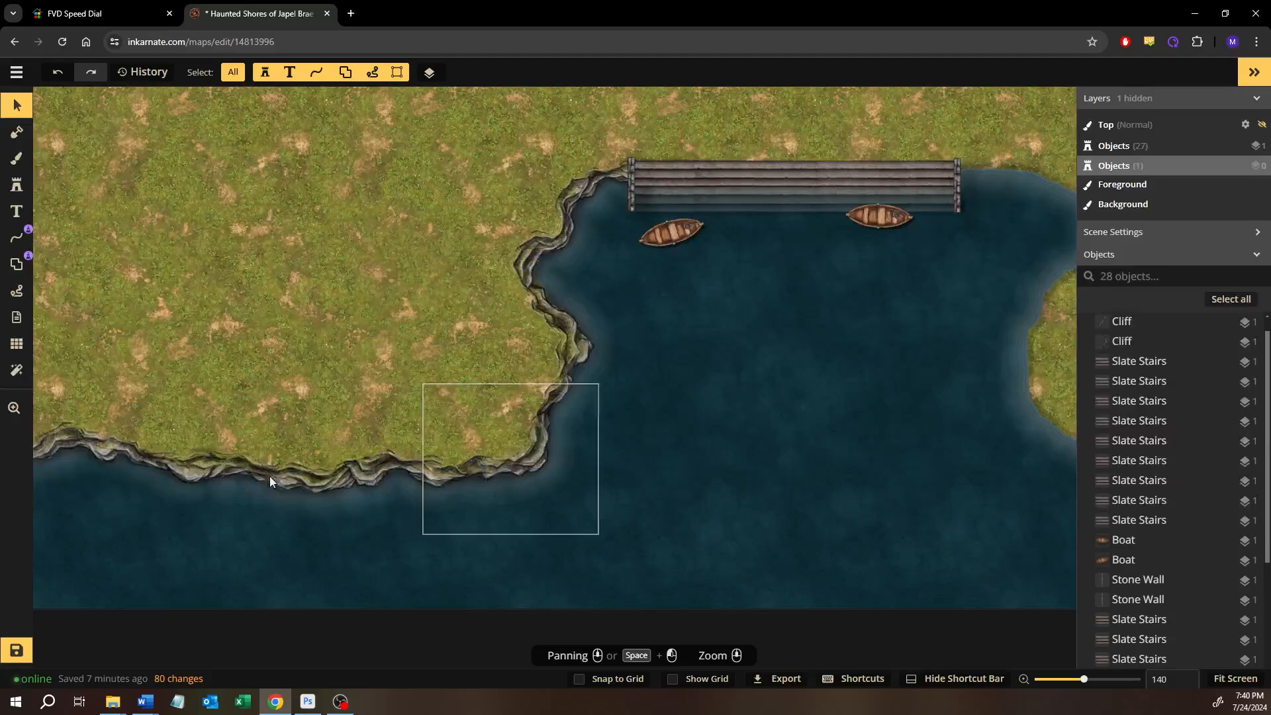
click(82, 452)
Place a cliff stamp at scale 76 on the south shore at the map's east edge, rotated to 72
click(17, 186)
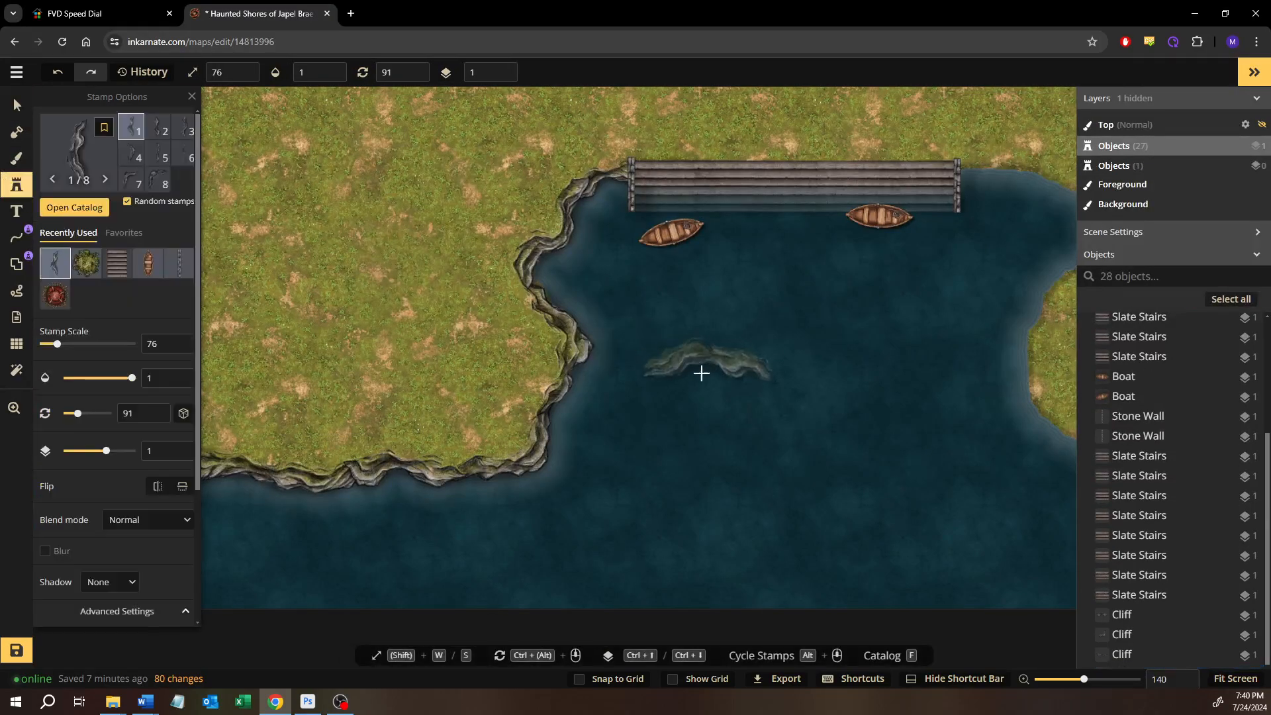
drag(655, 399, 573, 396)
scroll(664, 534, down, 4)
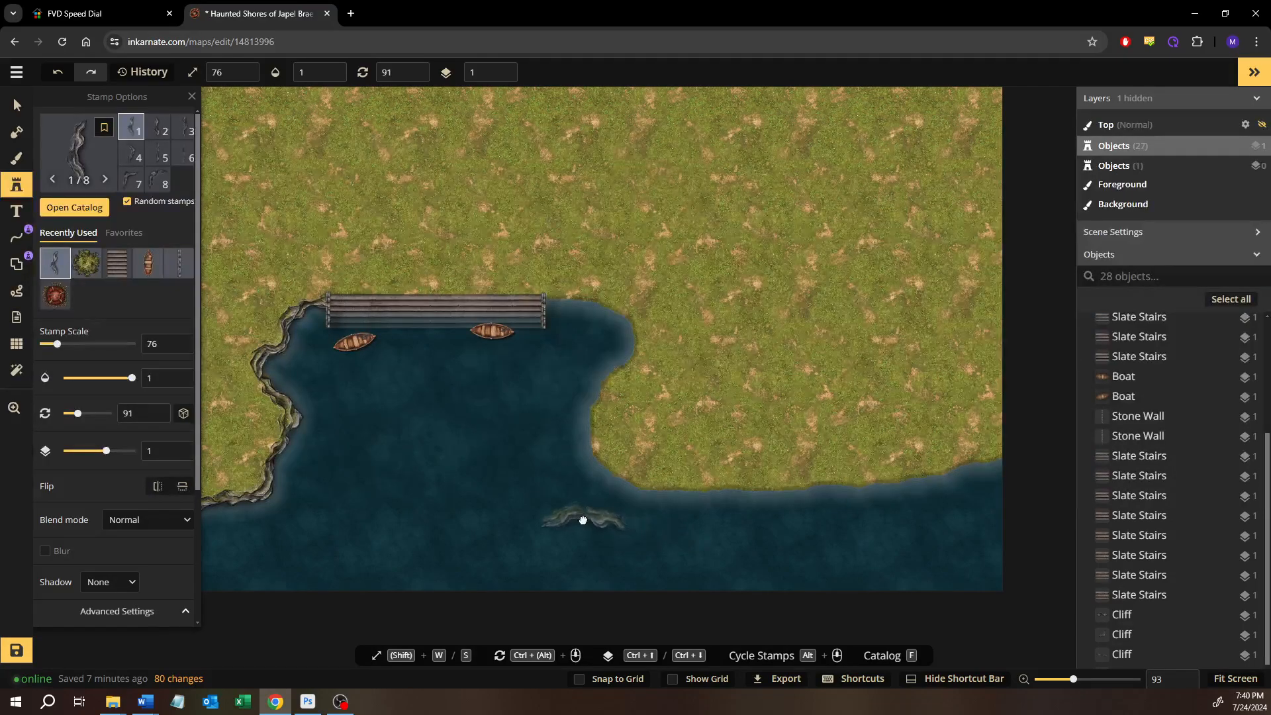
drag(583, 521, 668, 485)
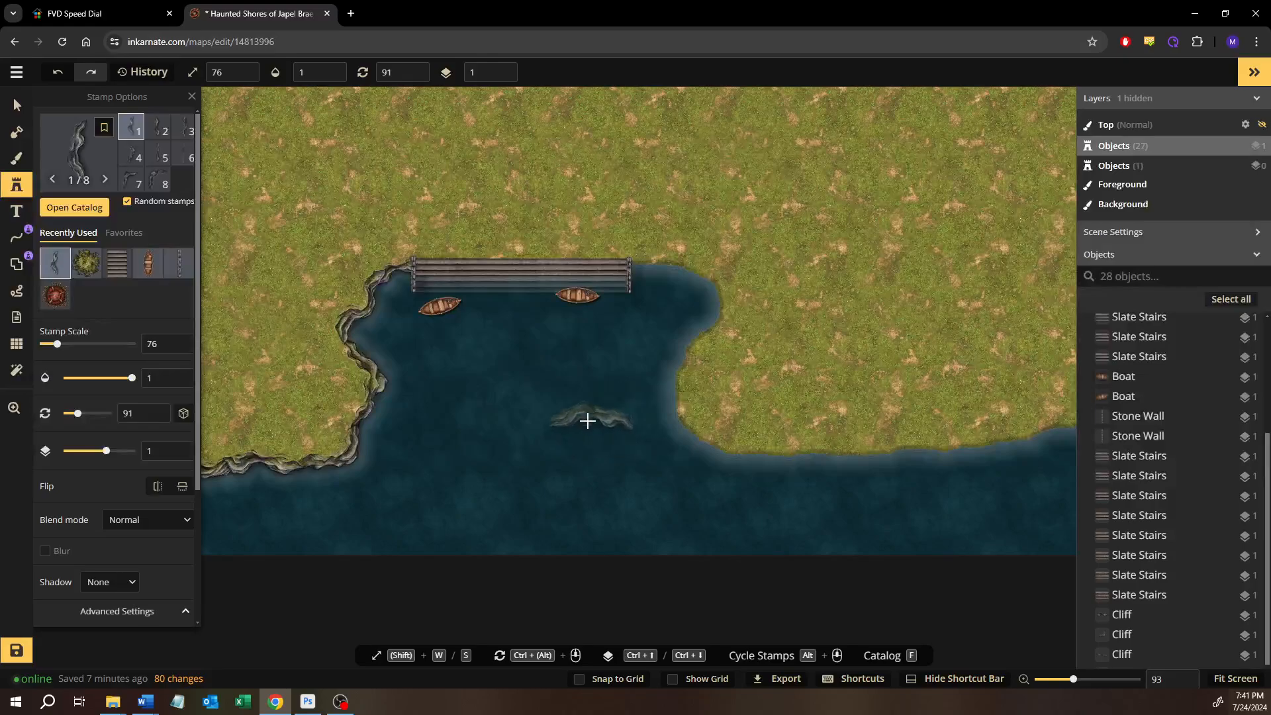
scroll(708, 431, up, 6)
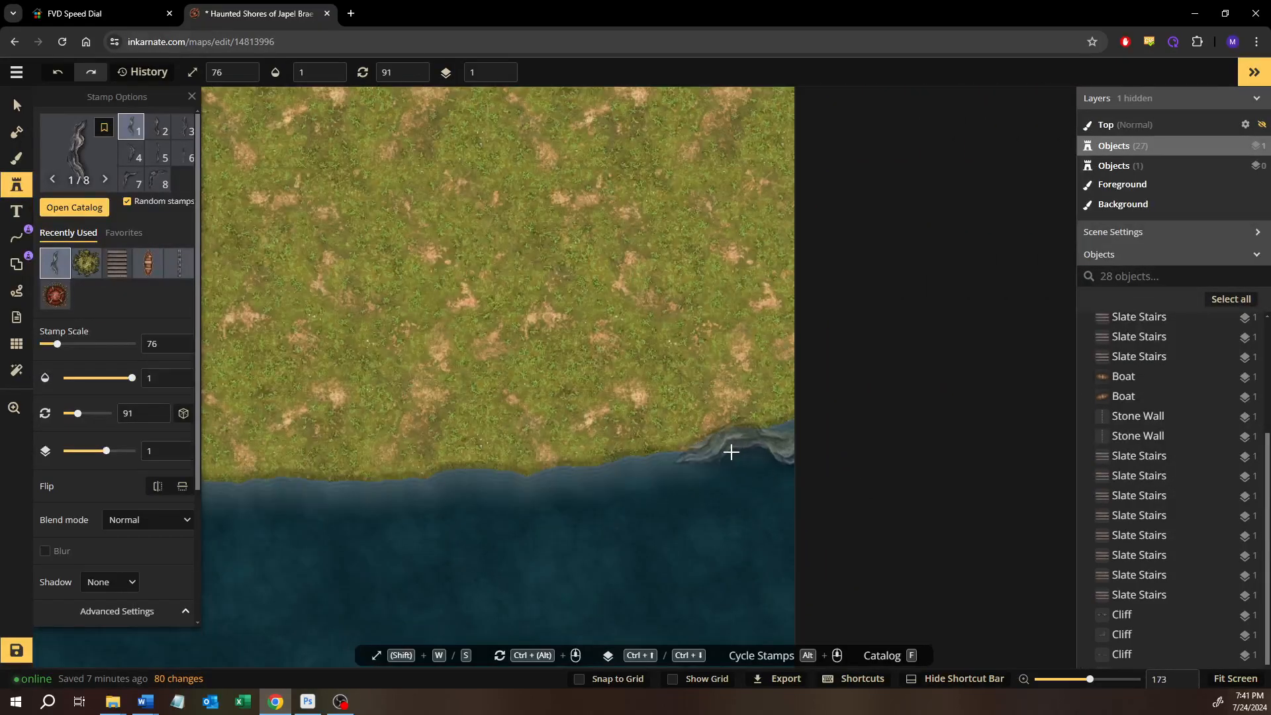
click(731, 450)
drag(780, 356, 743, 346)
drag(775, 444, 773, 433)
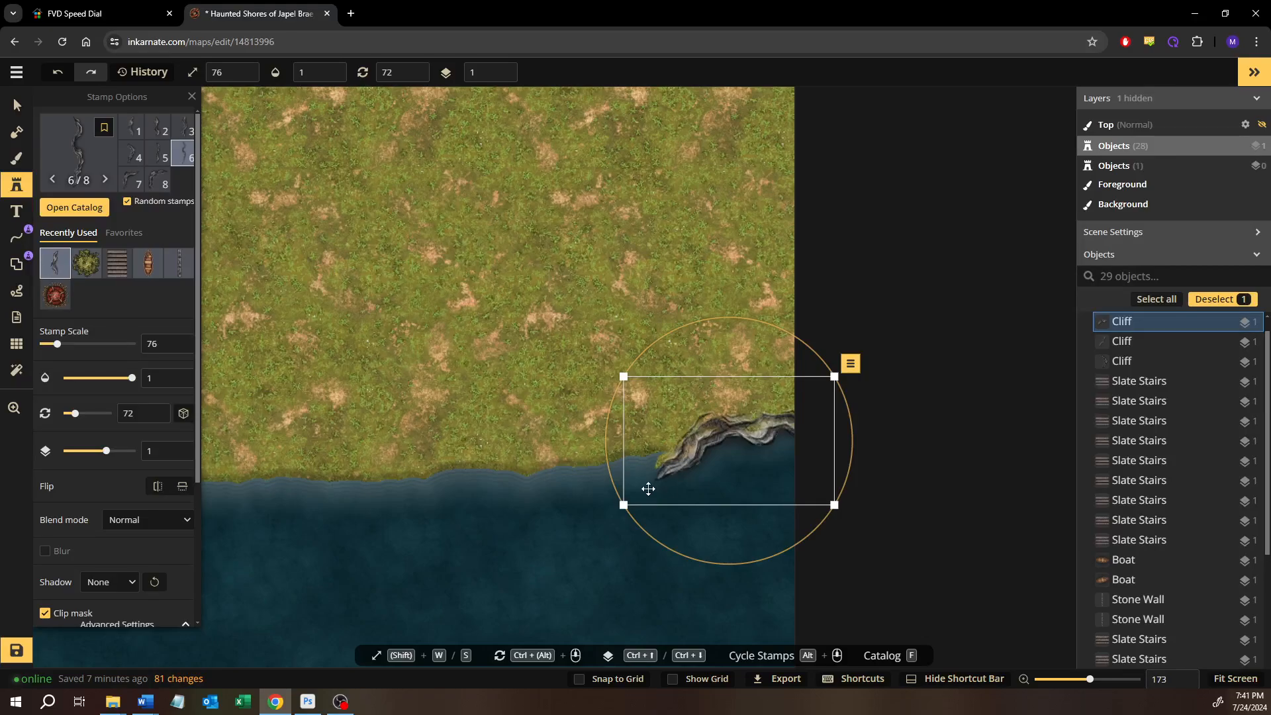
Place a second cliff stamp west of the east-edge cliff, rotate it to 86, and join their ends along the south shore
click(461, 505)
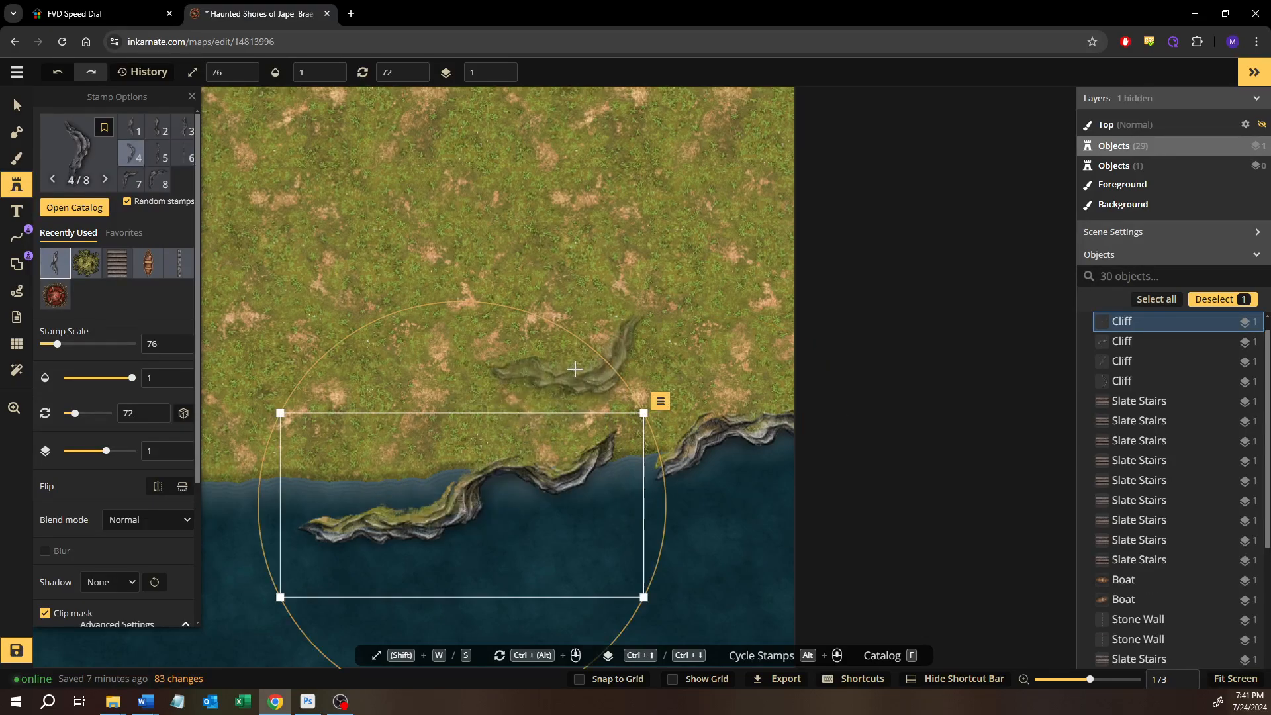
drag(587, 347, 637, 366)
drag(566, 477, 590, 466)
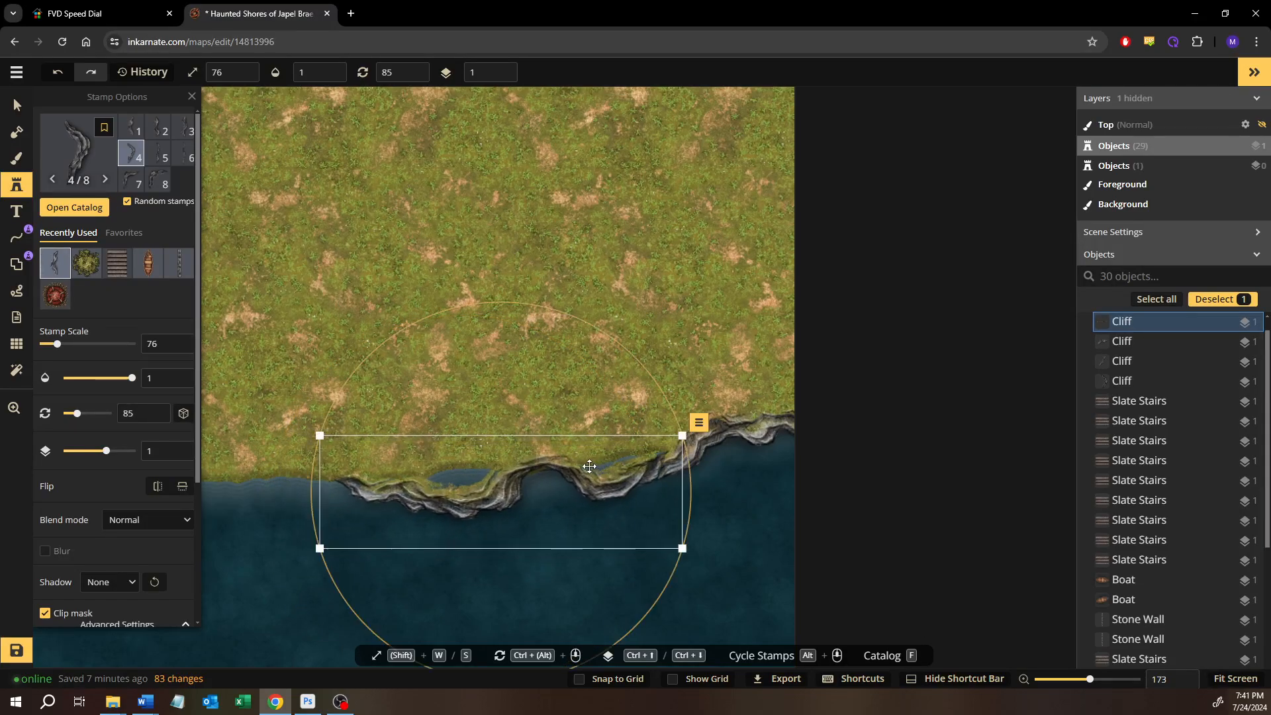
drag(564, 309, 573, 325)
drag(609, 471, 588, 475)
Discard a trial cliff and place cliff variant 1 at scale 76, rotation 86, against the west end of the south shore cliffs
drag(498, 485, 728, 468)
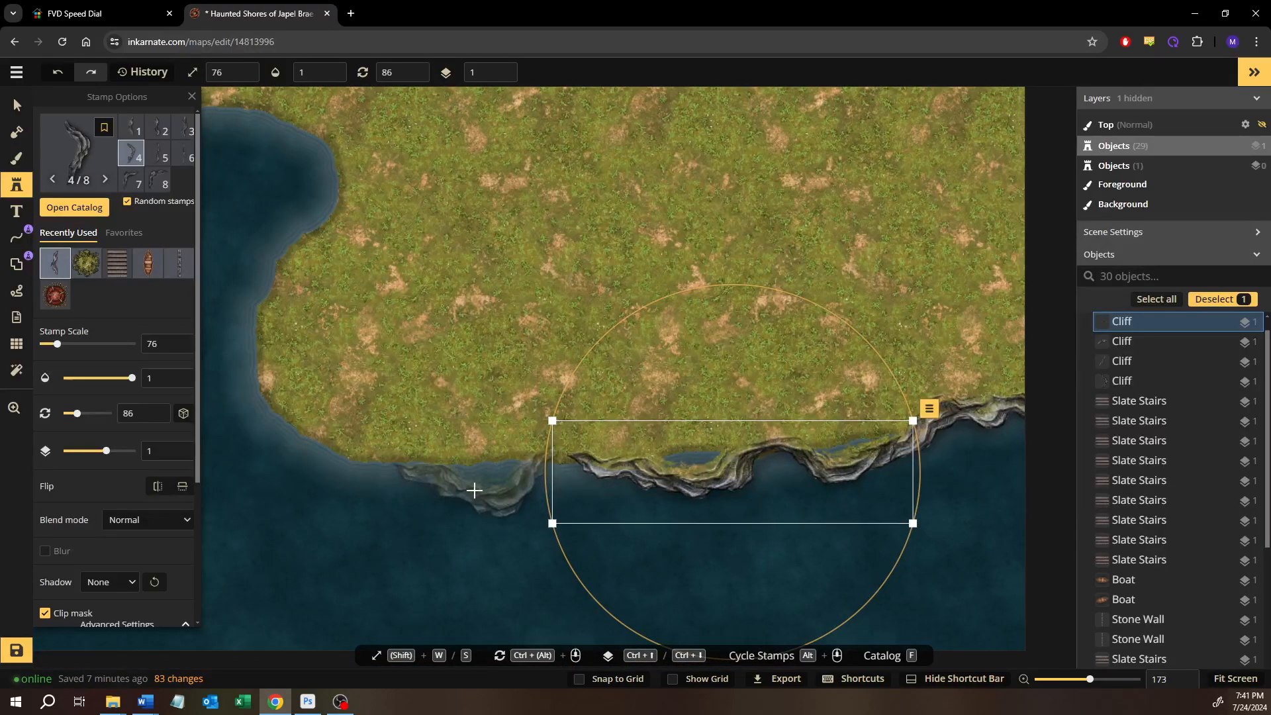
click(474, 490)
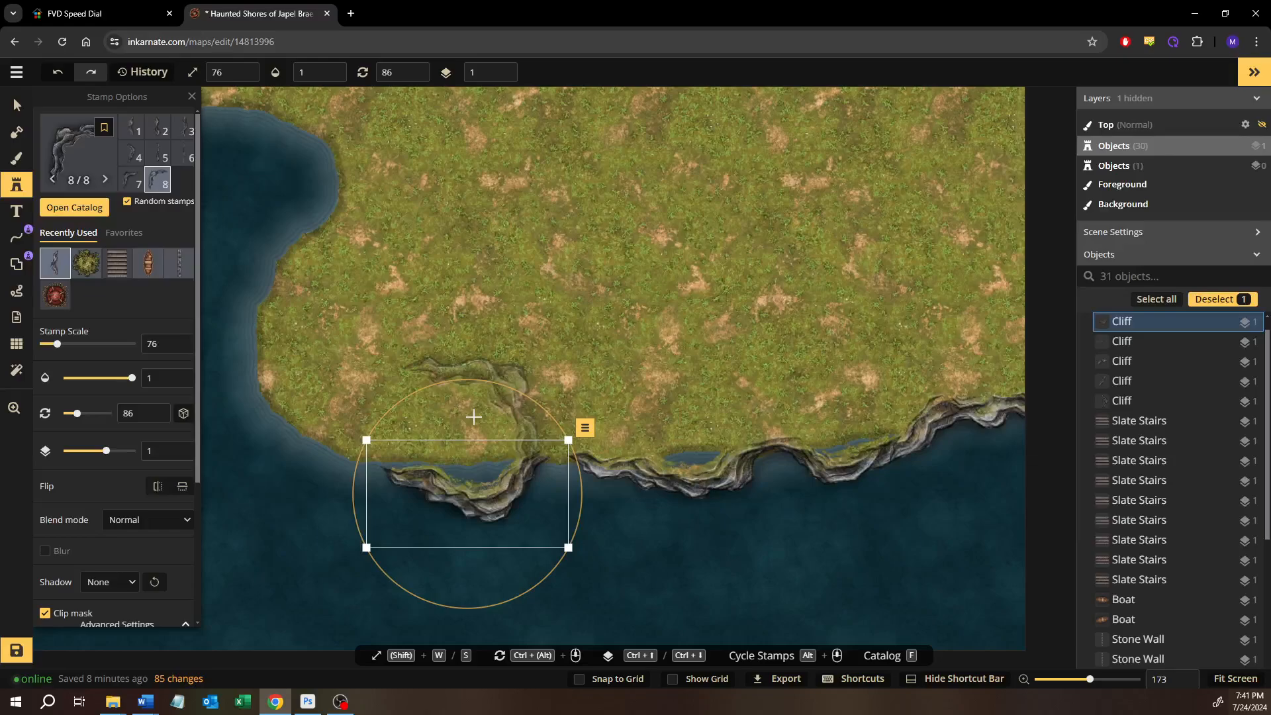
key(Delete)
click(135, 129)
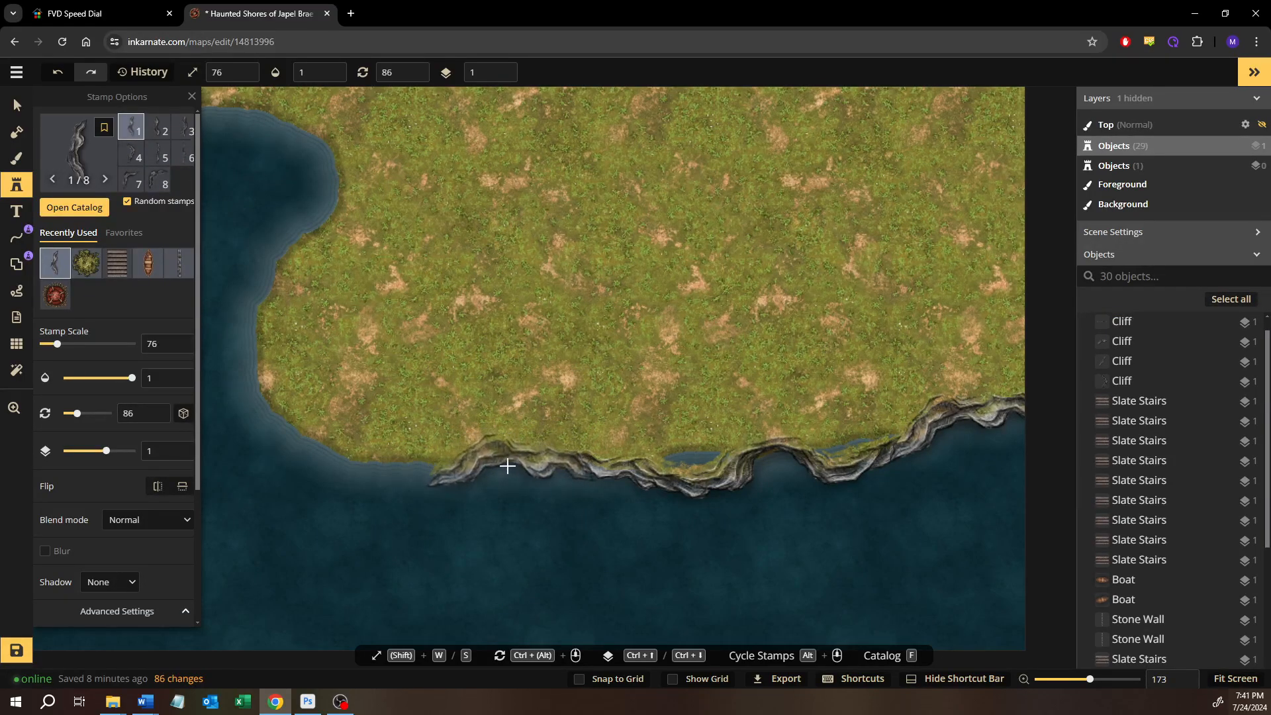
click(507, 462)
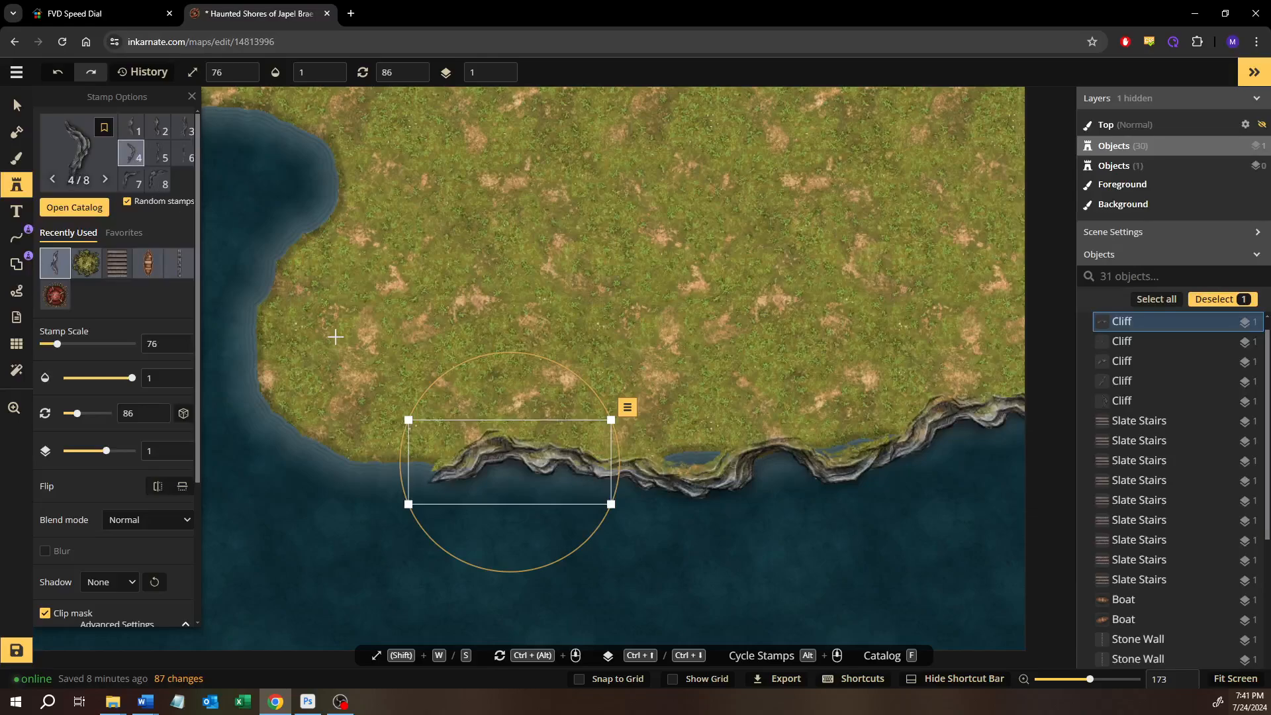
Place cliff variant 4 at the southwest corner of the land, rotate it to 112, and join it to the south shore cliffs
drag(338, 341, 395, 325)
click(374, 444)
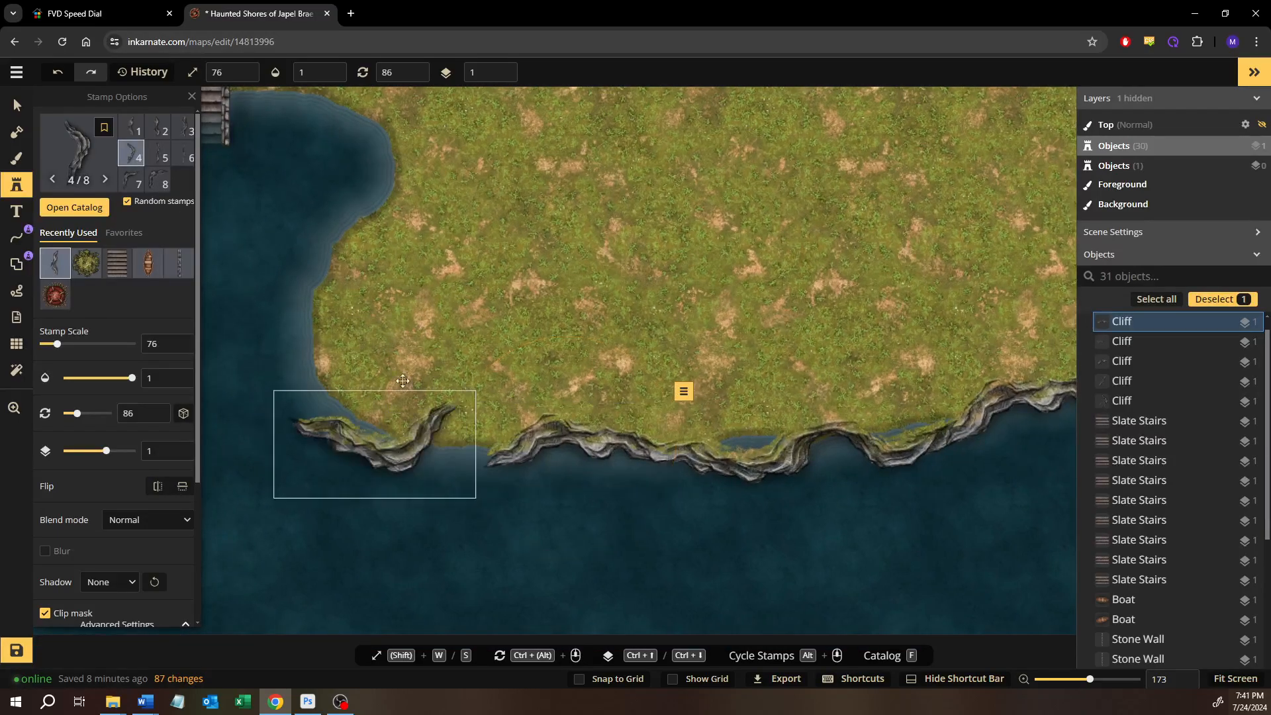
drag(403, 381, 469, 369)
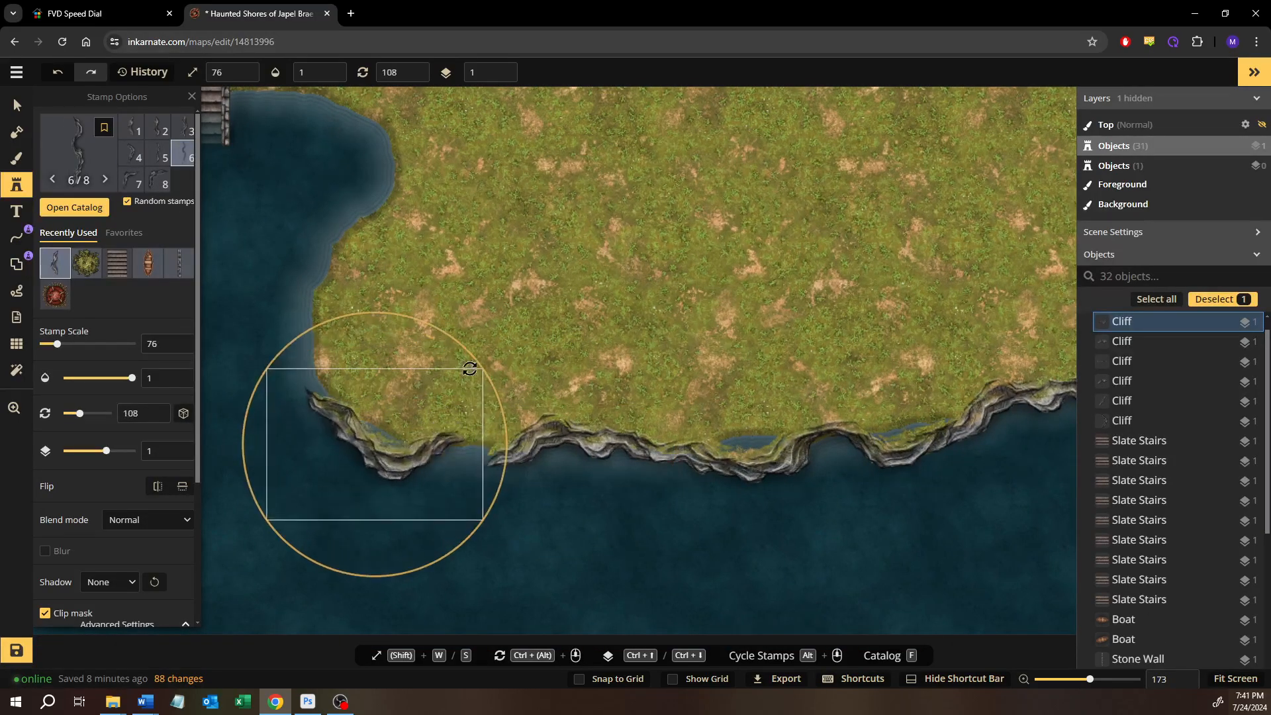
drag(413, 452, 451, 464)
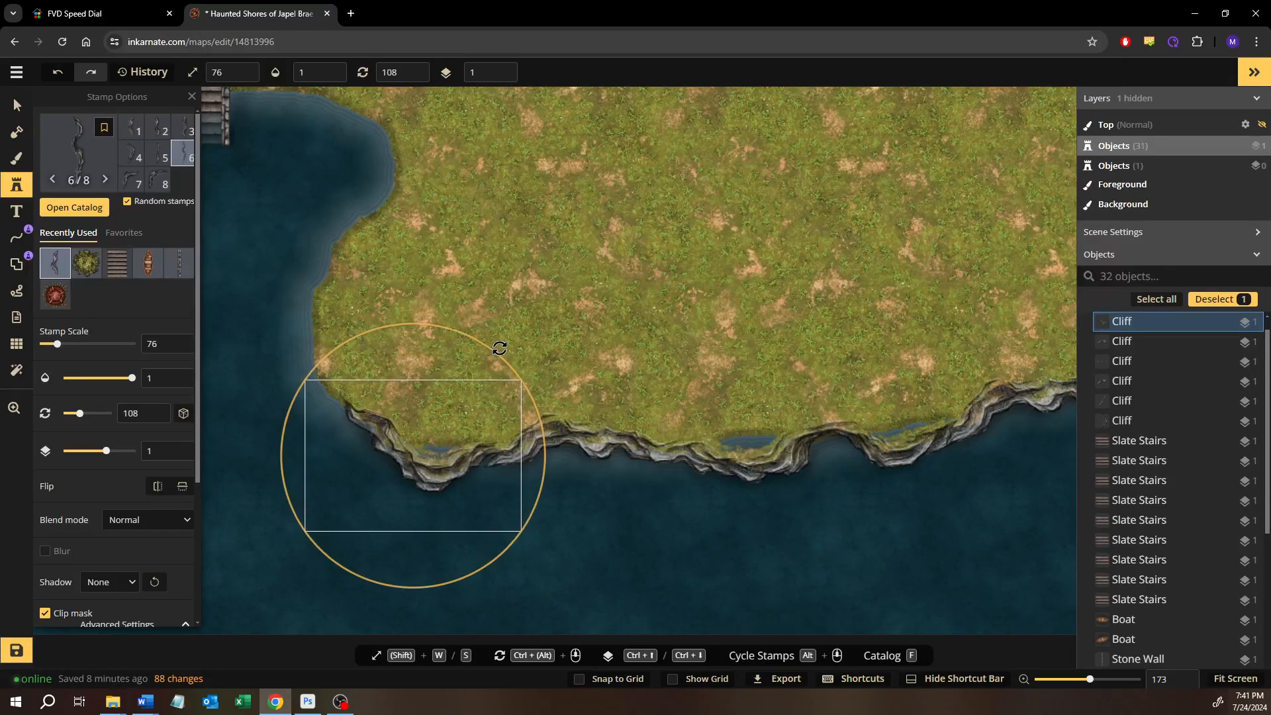
drag(499, 348, 503, 351)
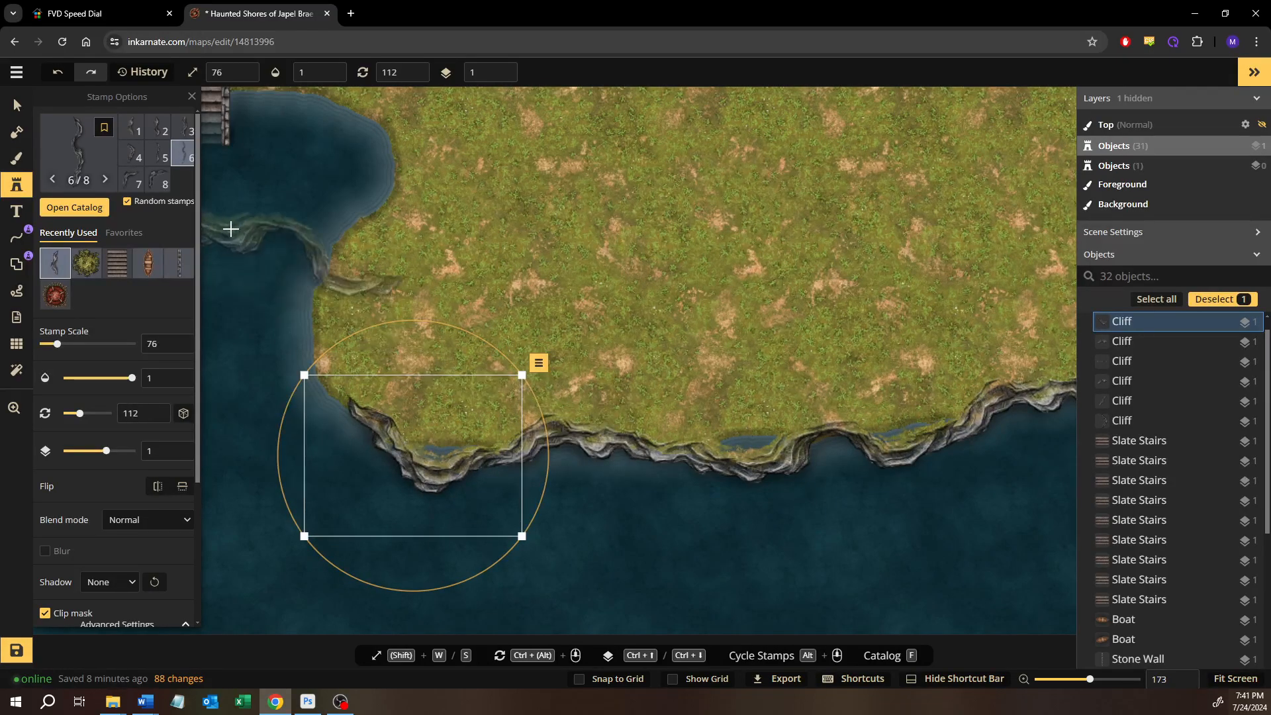
Place a curved cliff stamp north of the southwest corner, rotate it to 316, and fit it around the bulging shoreline
click(141, 159)
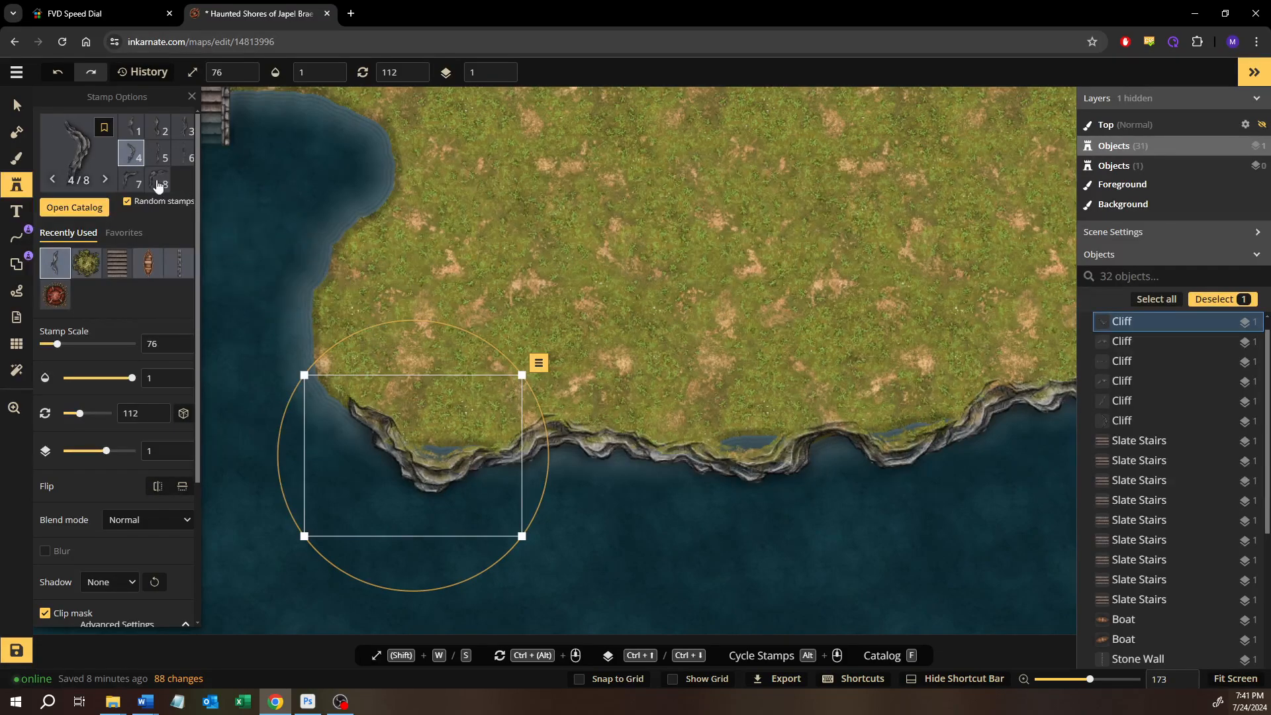
click(372, 268)
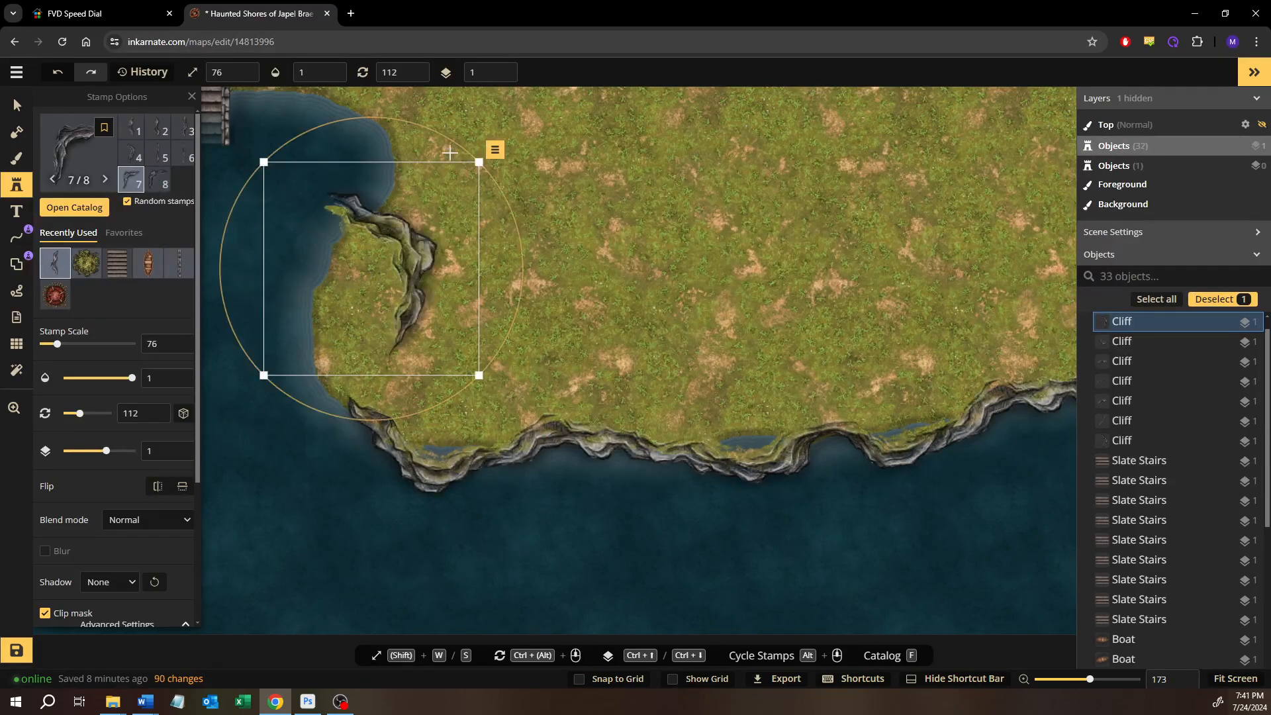
drag(460, 143, 245, 319)
drag(339, 300, 321, 338)
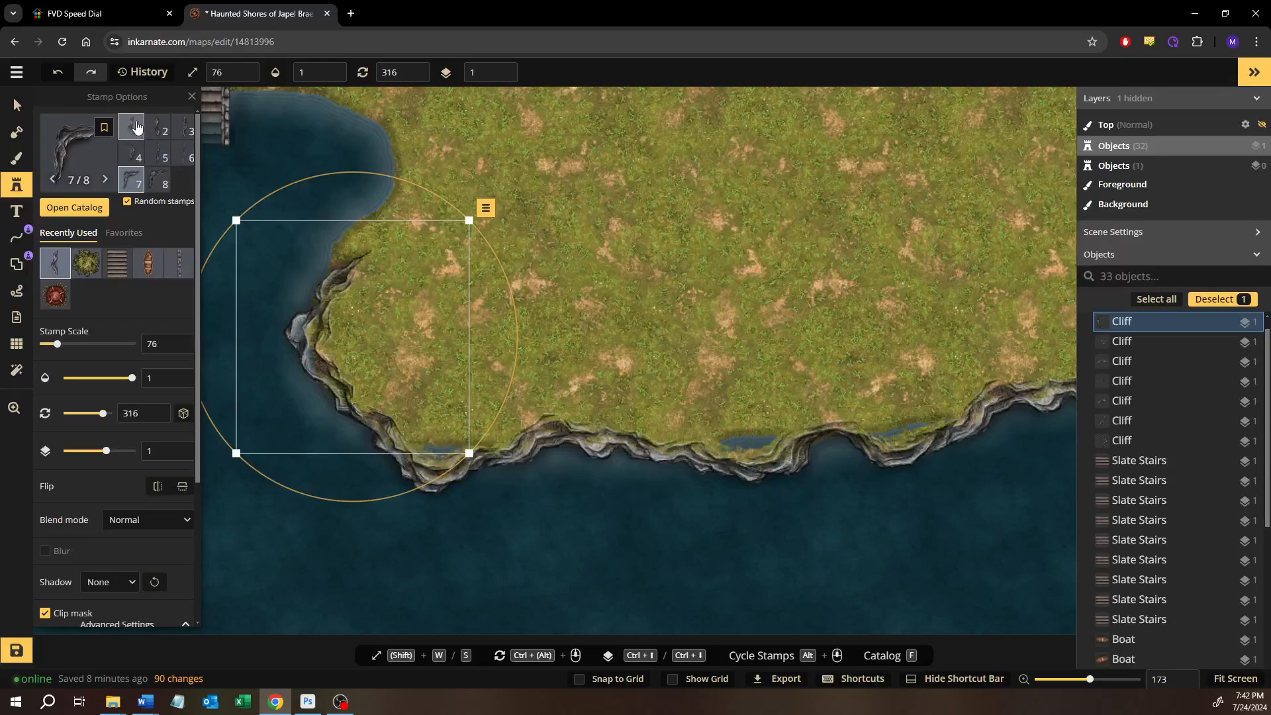
Place a cliff stamp, rotate it to 200, and fit it along the bay's east shore above the curved cliff
click(493, 173)
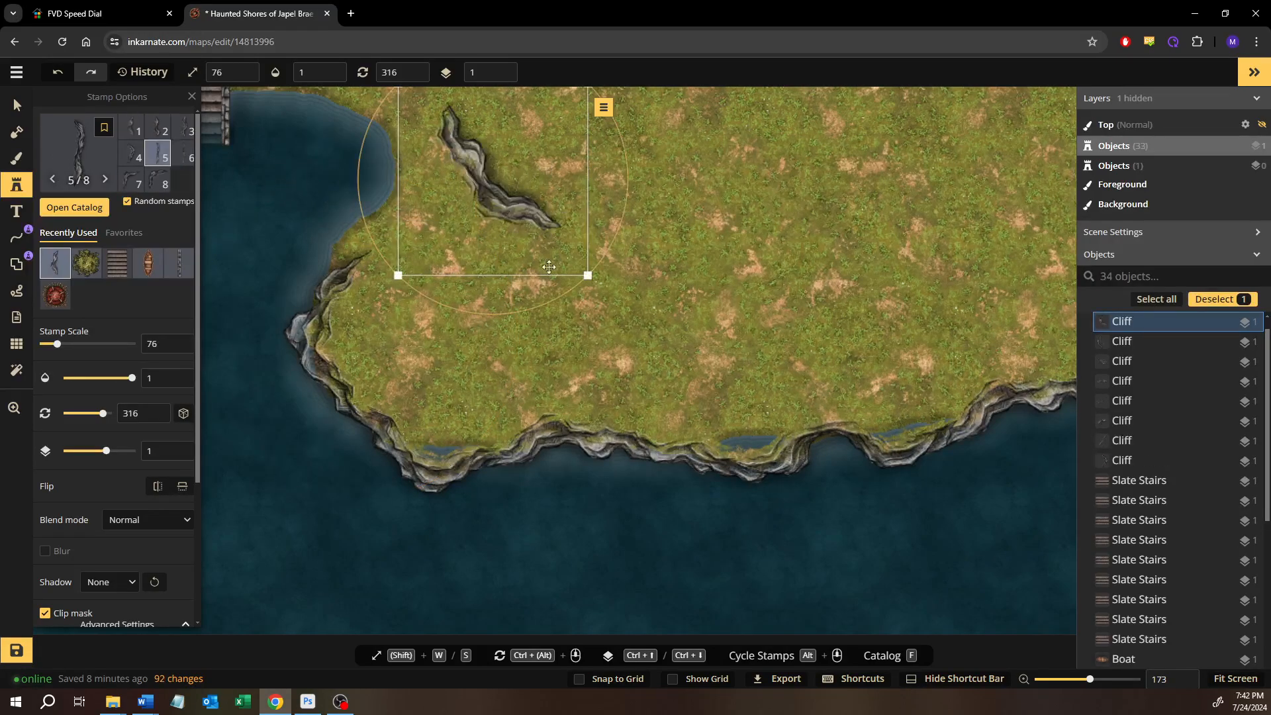
drag(568, 296, 609, 178)
drag(636, 255, 755, 320)
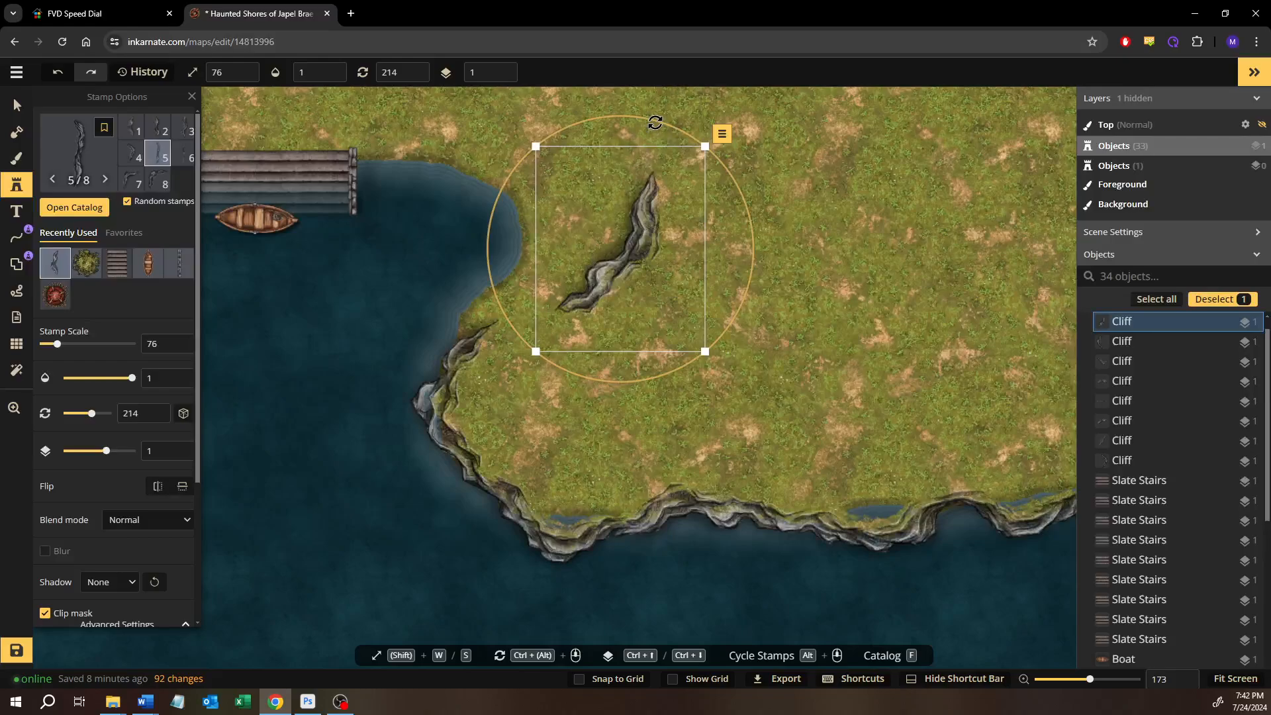
drag(655, 124, 628, 154)
drag(618, 260, 481, 283)
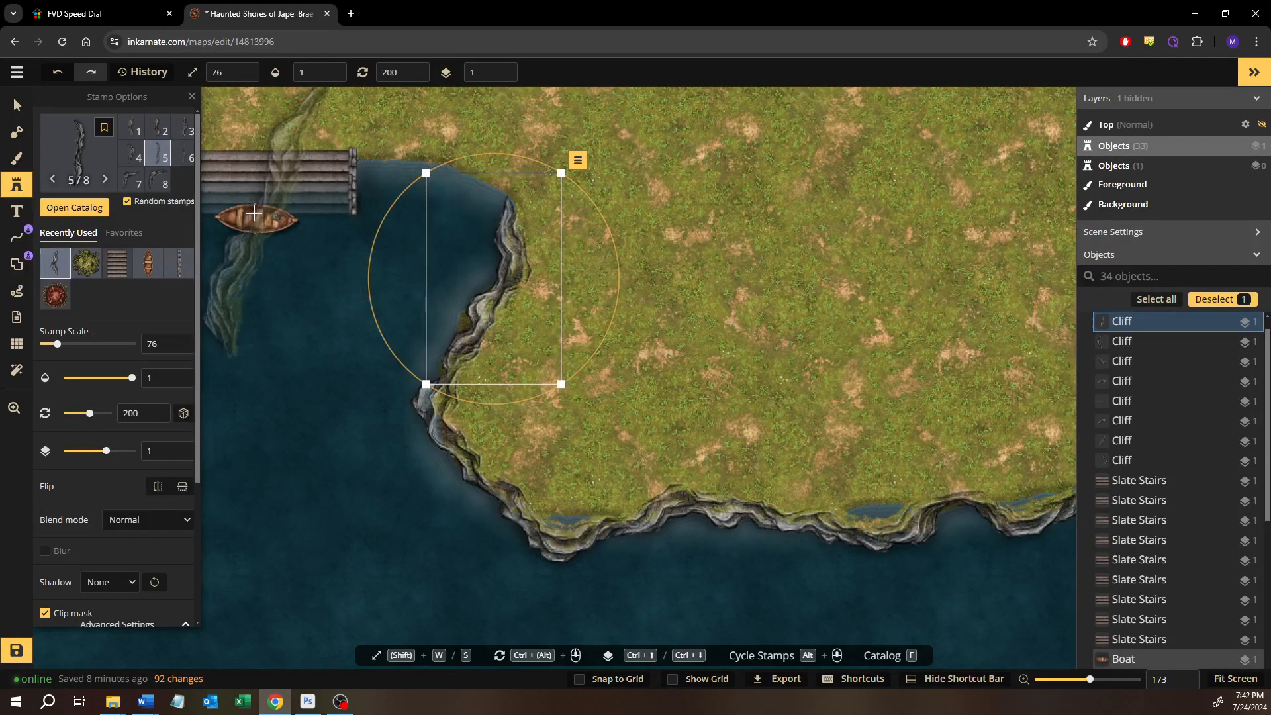
Place another cliff stamp, rotate it to 96, and bridge the shore between the slate stairs and the east shore cliff
click(131, 130)
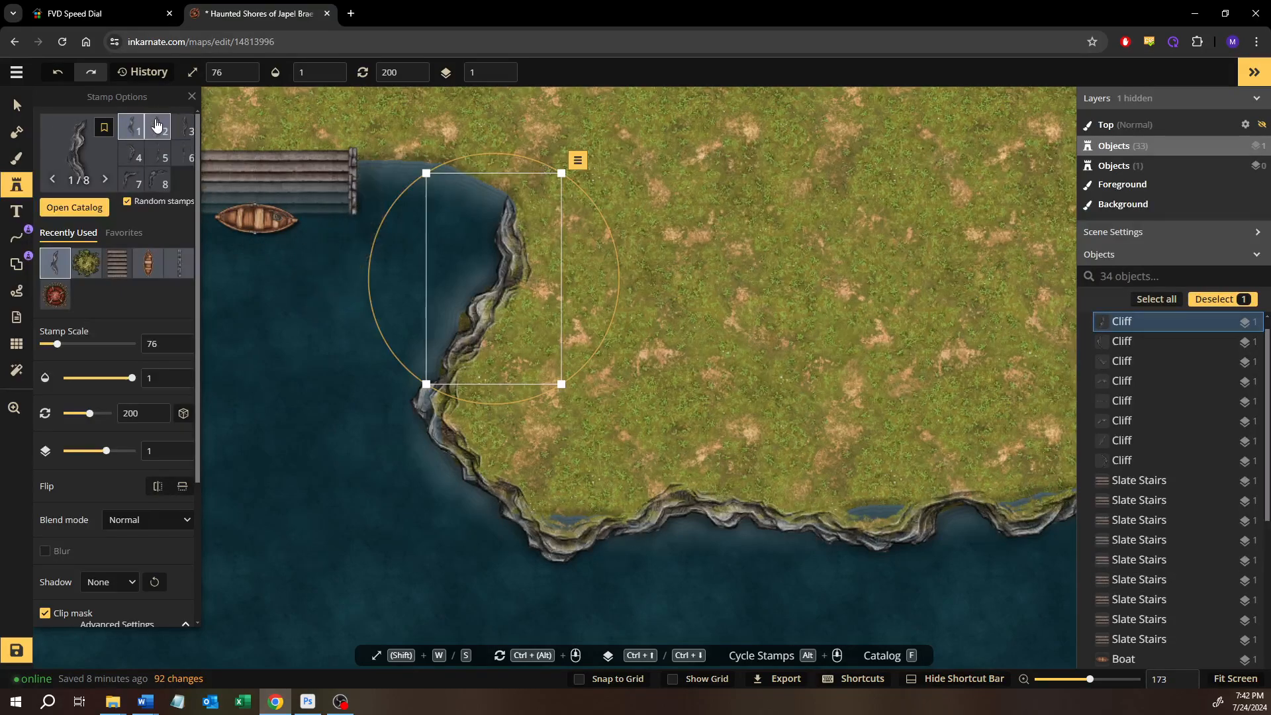
click(324, 233)
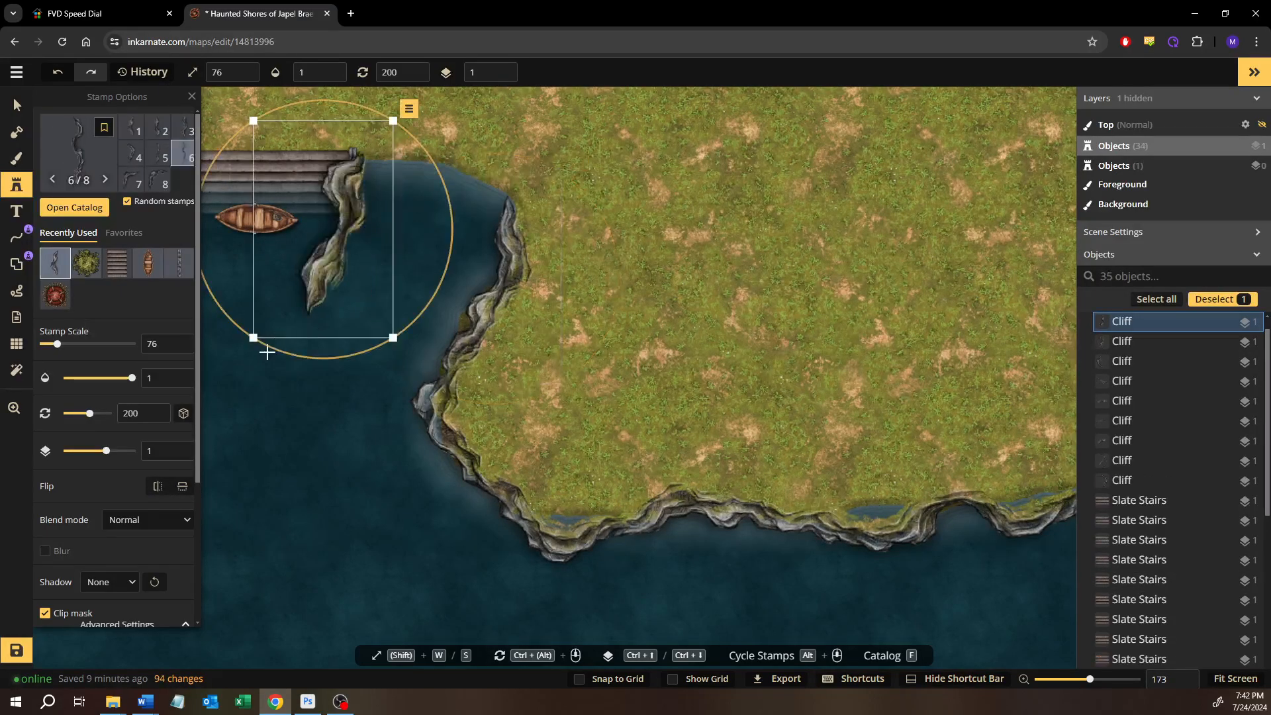
drag(273, 352, 513, 255)
drag(376, 223, 484, 202)
drag(474, 247, 454, 393)
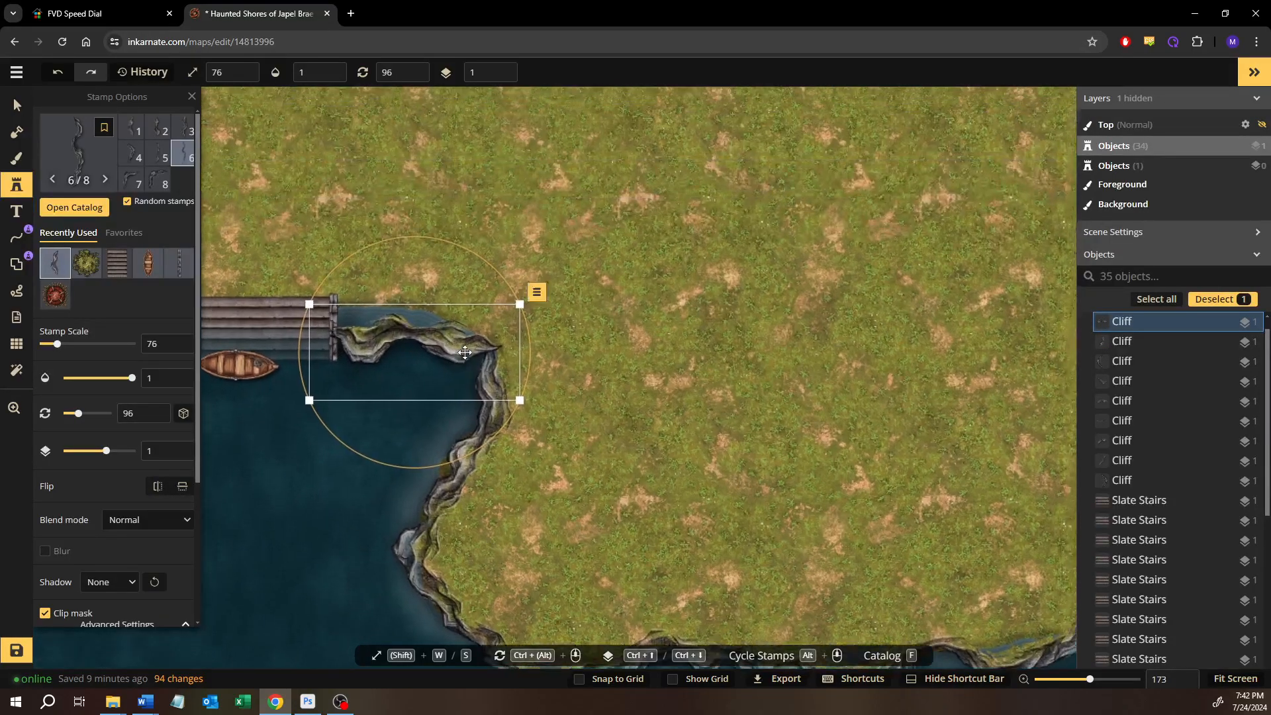
Rotate the cliff beside the stairs to 102, lower it to layer 0, and shift it north to cover the shoreline
scroll(459, 349, up, 3)
drag(437, 200, 450, 207)
key(ctrl+bracketleft)
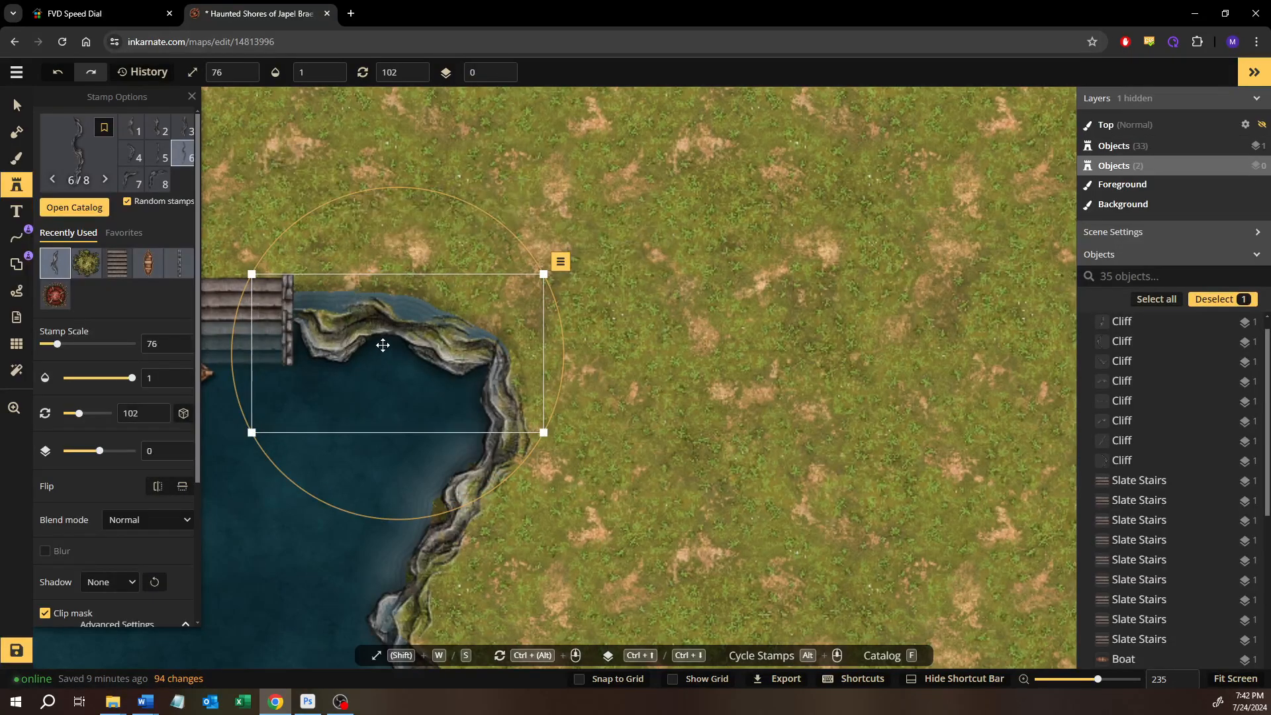
drag(383, 345, 381, 321)
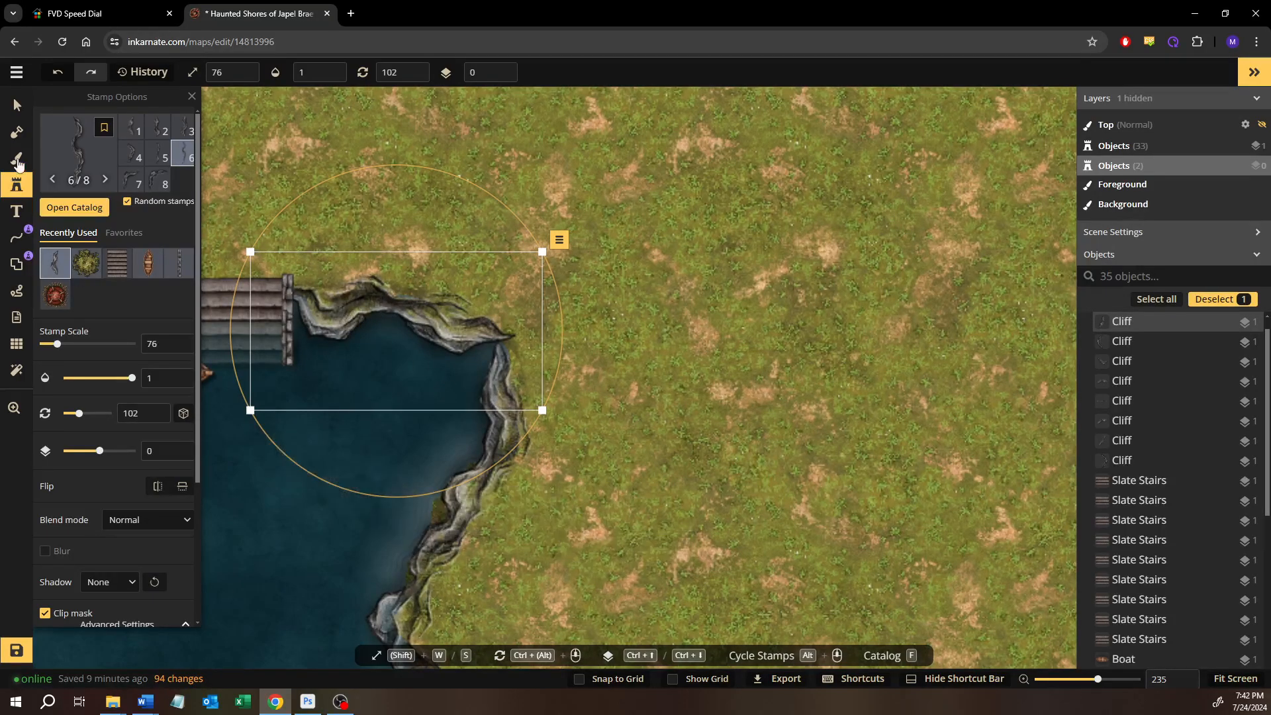
Scale the bay's east shore cliff to 82 and shift it to meet the end of the cliff beside the stairs
click(16, 107)
click(482, 489)
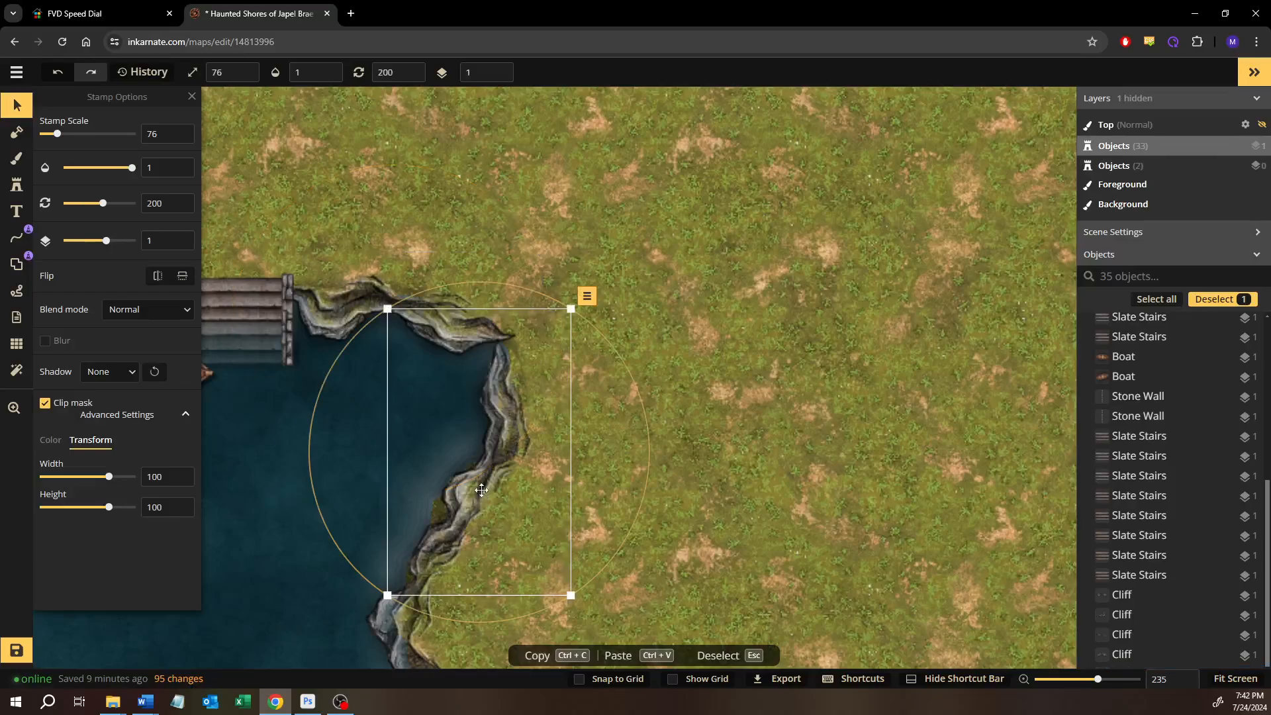
scroll(481, 490, up, 1)
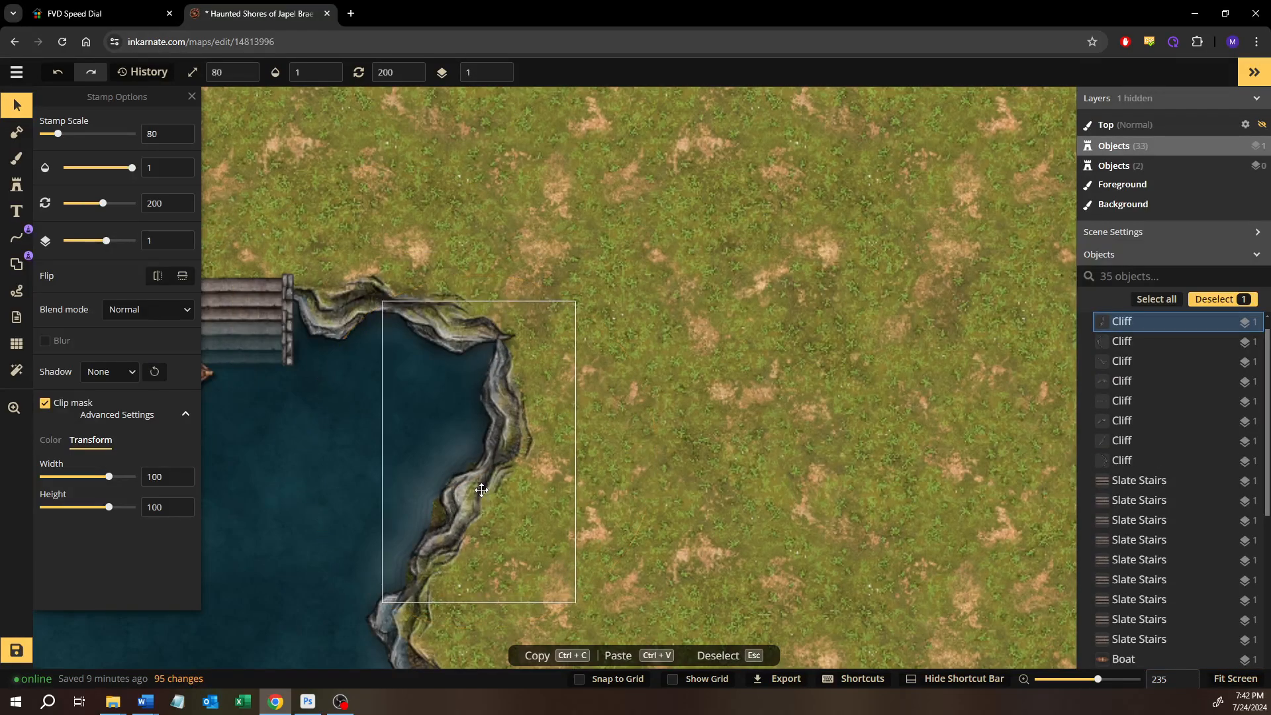
scroll(483, 490, up, 1)
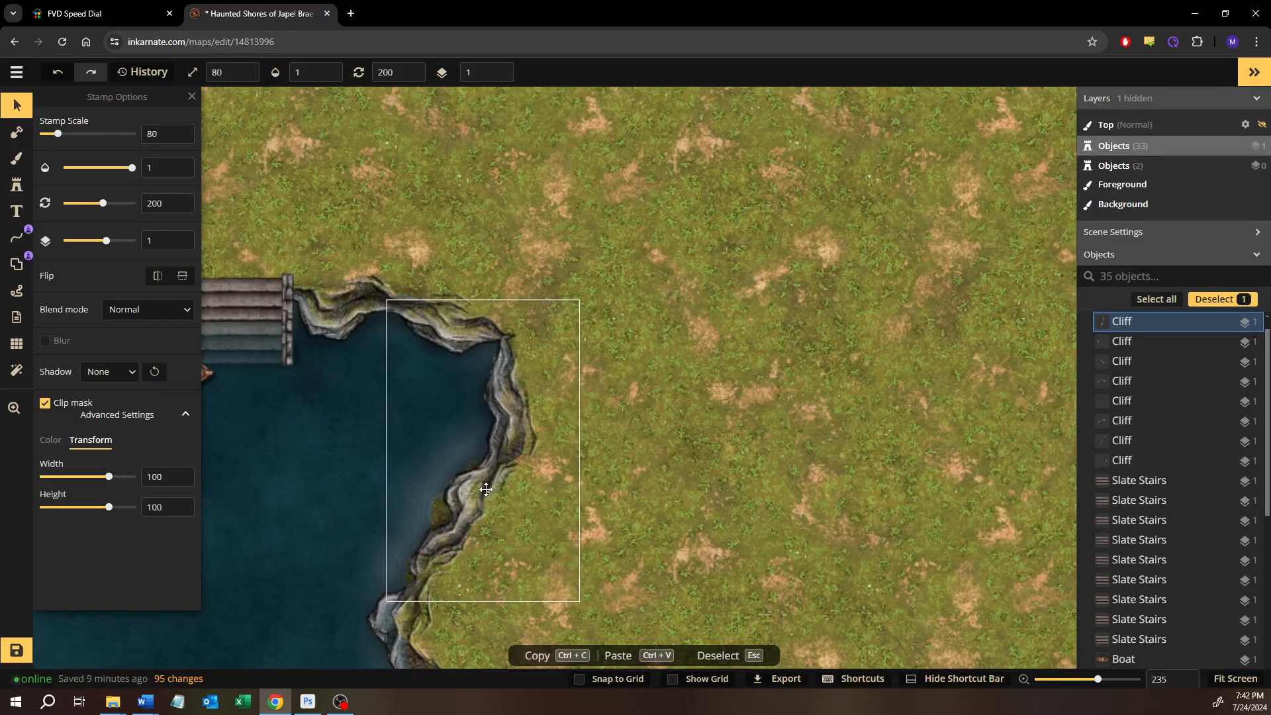
scroll(486, 492, up, 1)
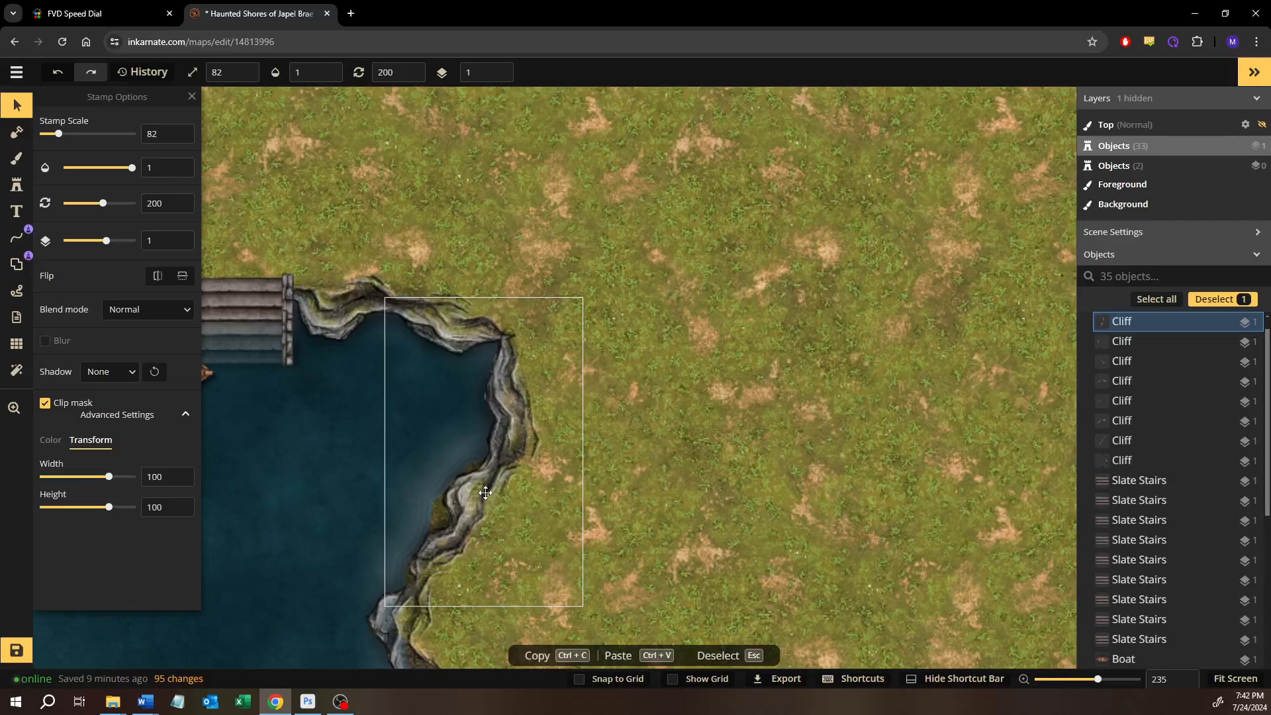
drag(485, 493, 493, 498)
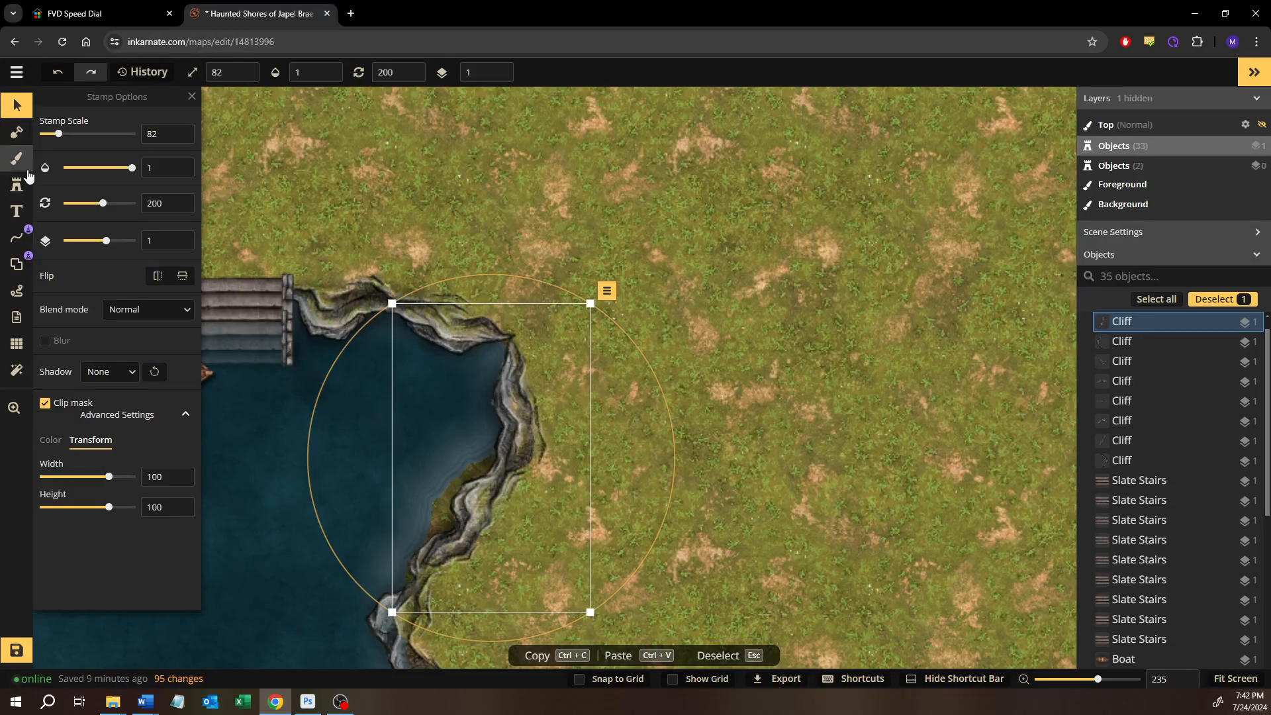
Add land mask with the size 10 brush beneath the cliff running east from the slate stairs
key(b)
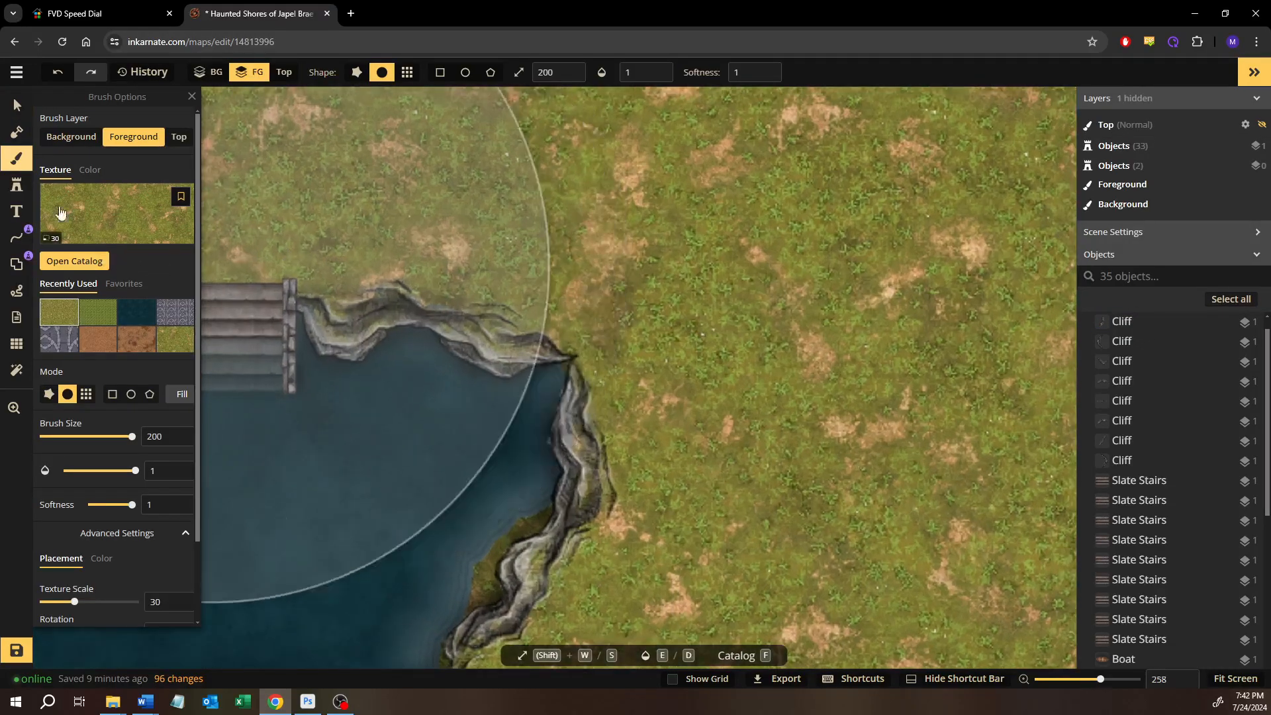
scroll(266, 254, up, 2)
click(26, 135)
scroll(360, 303, up, 3)
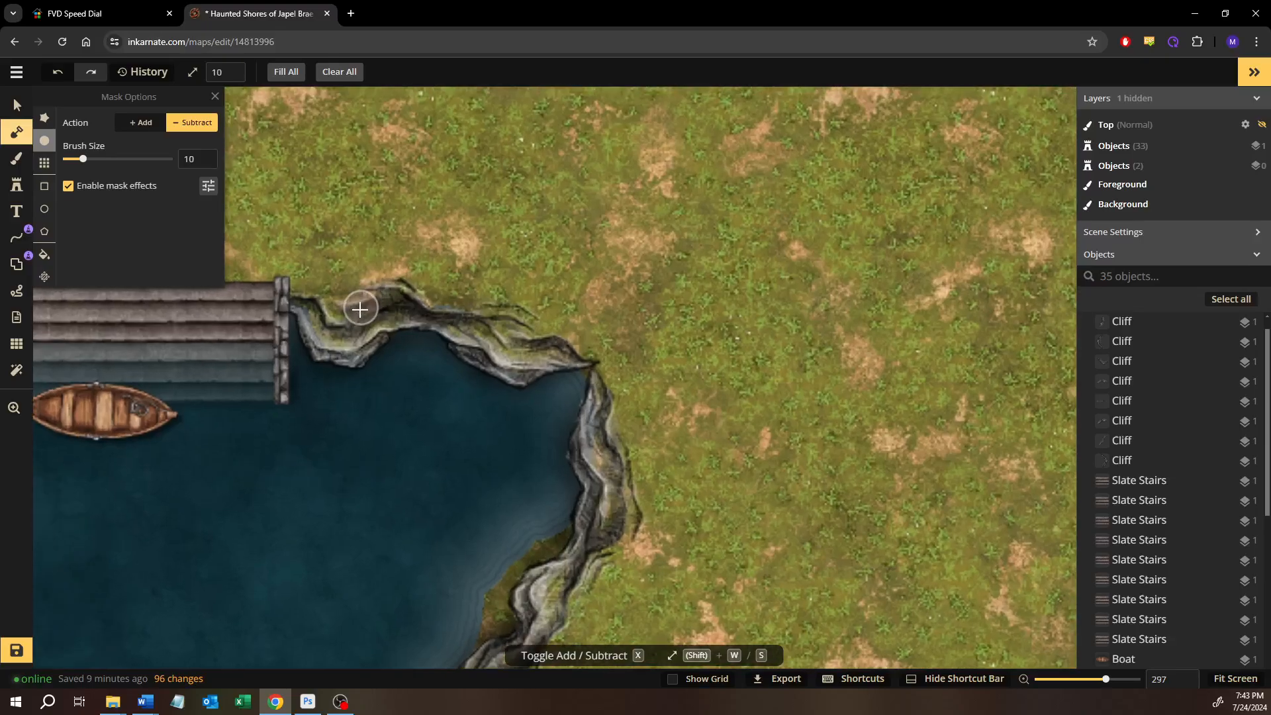
click(133, 130)
scroll(308, 271, up, 5)
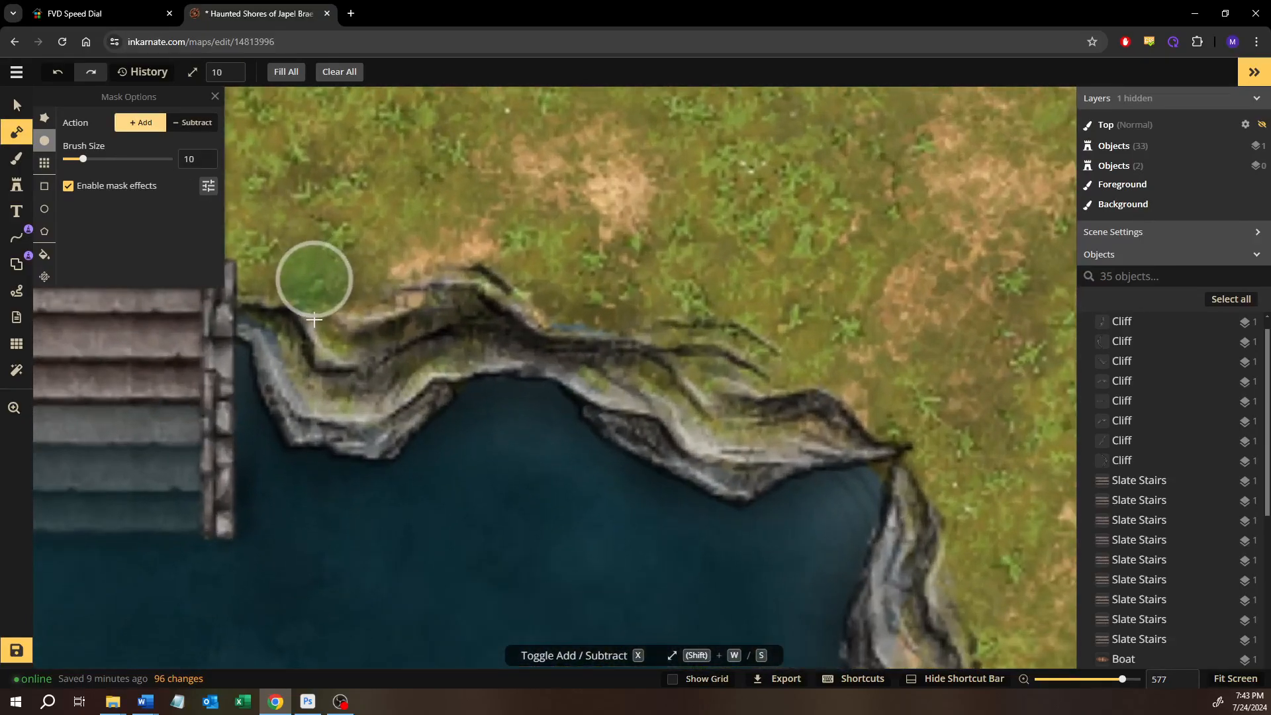
mouse_move(257, 301)
mouse_down()
mouse_move(325, 391)
mouse_move(370, 336)
mouse_move(364, 358)
mouse_move(383, 357)
mouse_move(353, 395)
mouse_move(314, 397)
mouse_move(306, 350)
mouse_move(357, 402)
mouse_move(394, 354)
mouse_move(377, 370)
mouse_move(453, 329)
mouse_move(511, 323)
mouse_move(606, 341)
mouse_move(742, 397)
mouse_move(810, 401)
mouse_move(740, 423)
mouse_move(655, 403)
mouse_move(565, 306)
mouse_move(383, 291)
mouse_move(573, 340)
mouse_move(648, 410)
mouse_move(696, 423)
mouse_move(895, 413)
mouse_move(951, 491)
mouse_move(877, 477)
mouse_up()
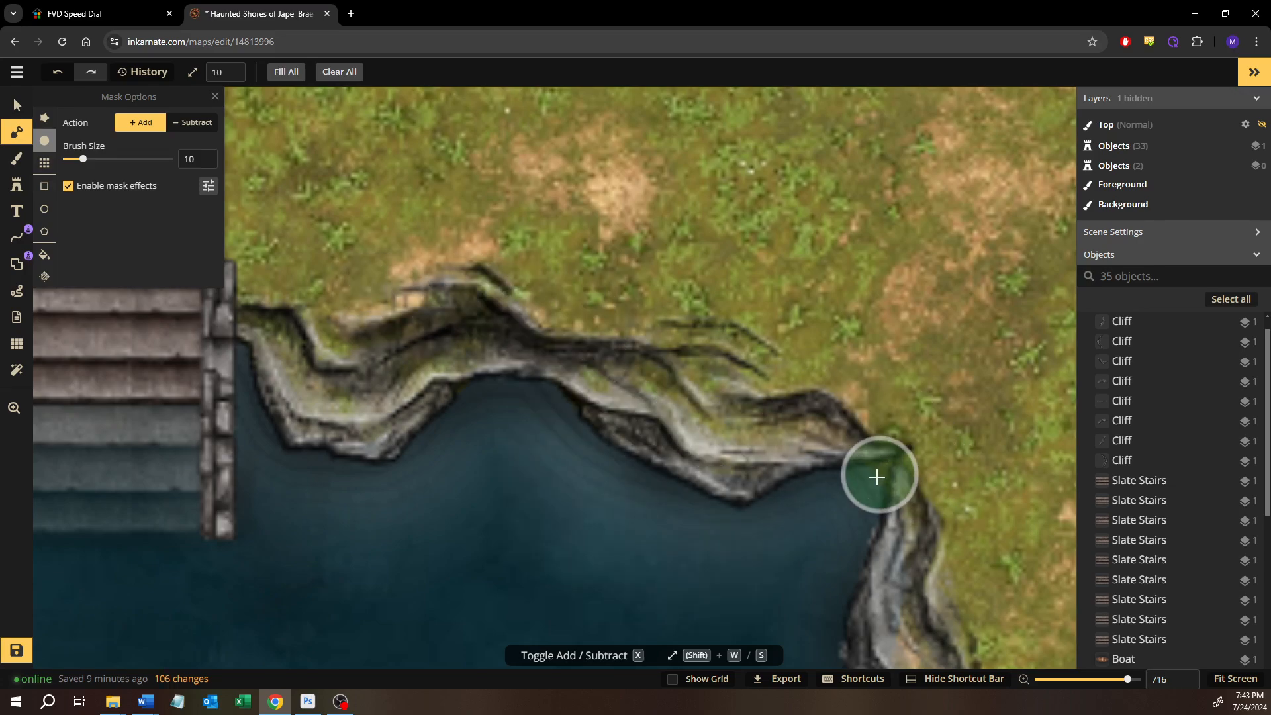
Trim the land mask along the waterline of the cliff beside the stairs with the size 2 subtract brush
key(x)
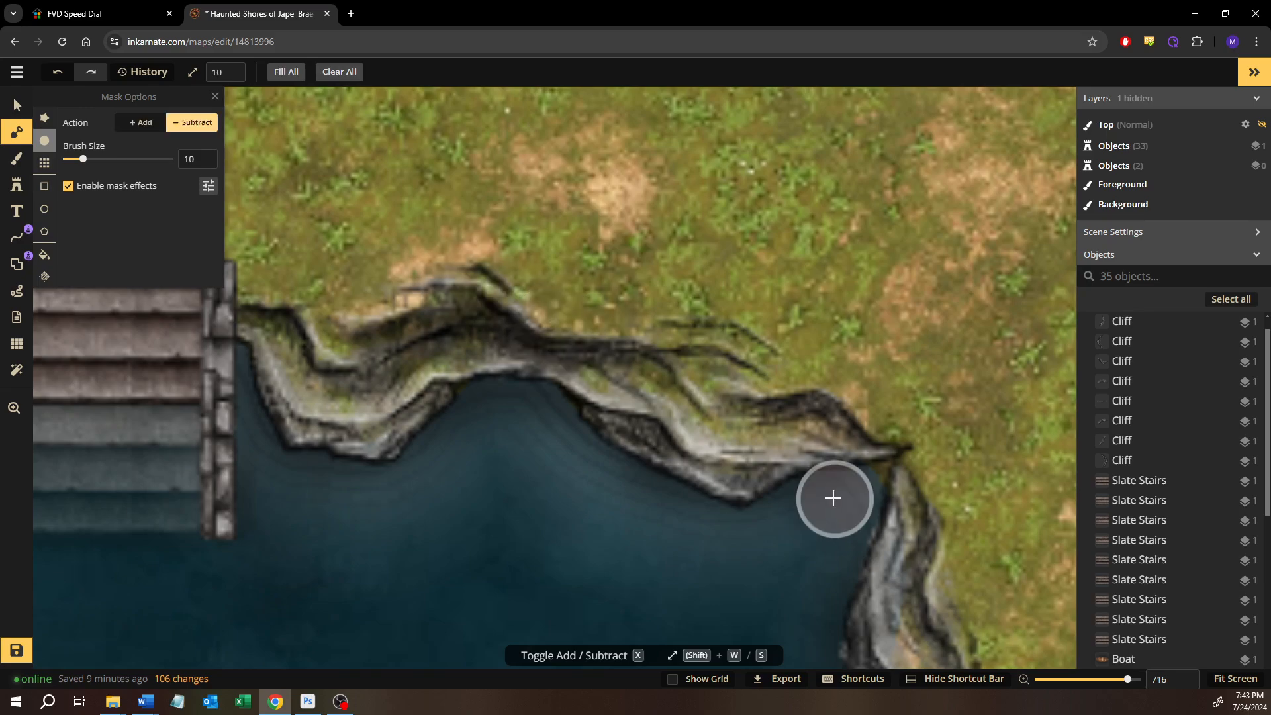
scroll(861, 498, up, 2)
key(shift+s)
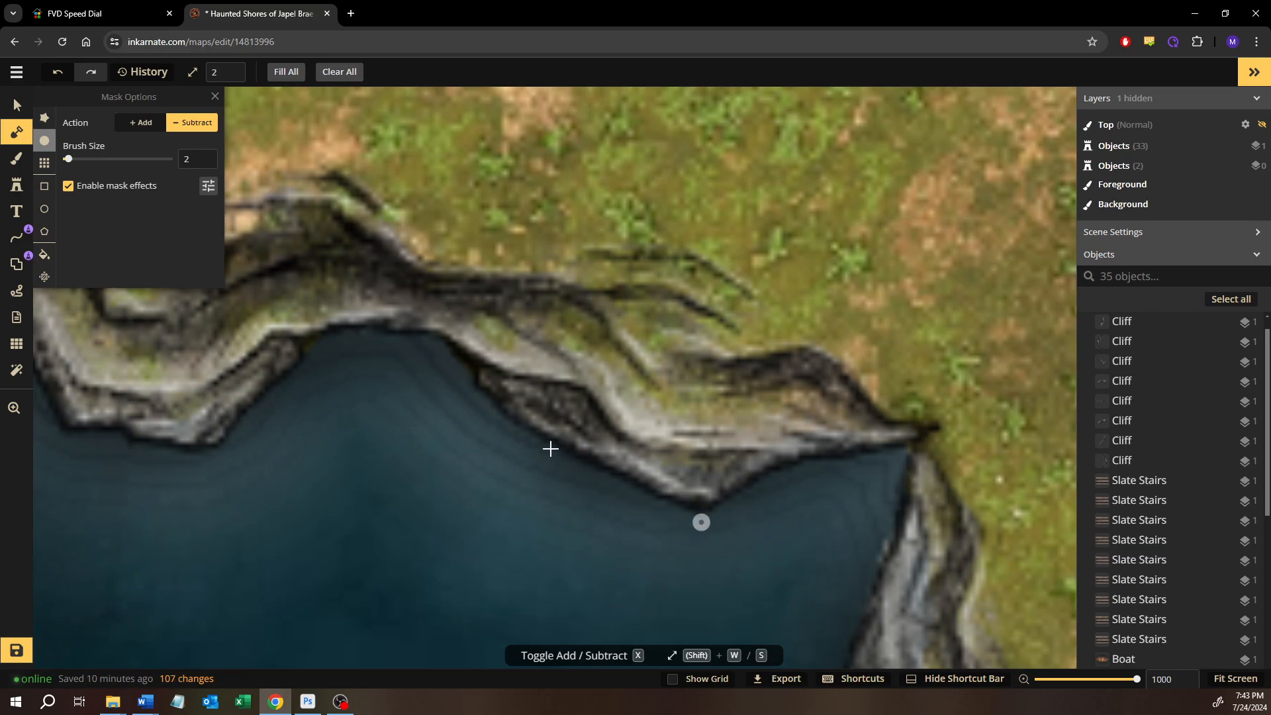
Add land mask with the size 10 brush beneath the bay's east shore cliff
key(x)
key(shift+w)
scroll(857, 491, down, 3)
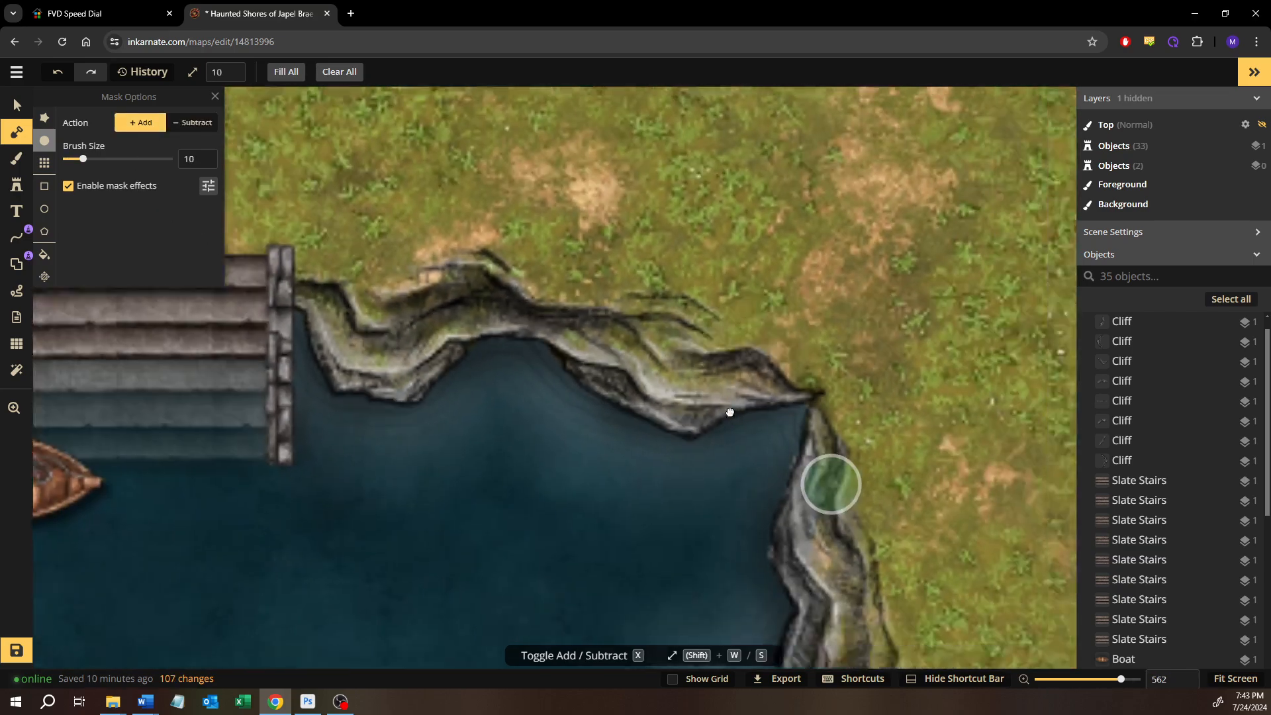
drag(830, 483, 726, 407)
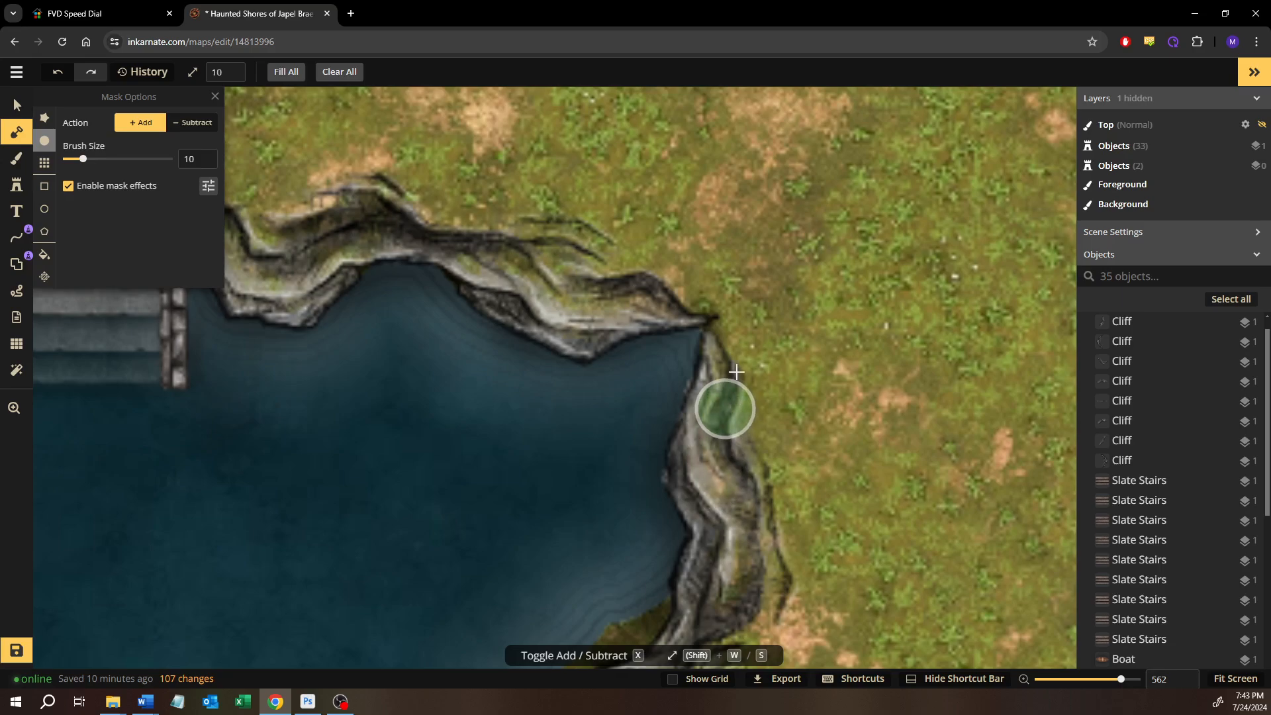
drag(763, 522, 728, 357)
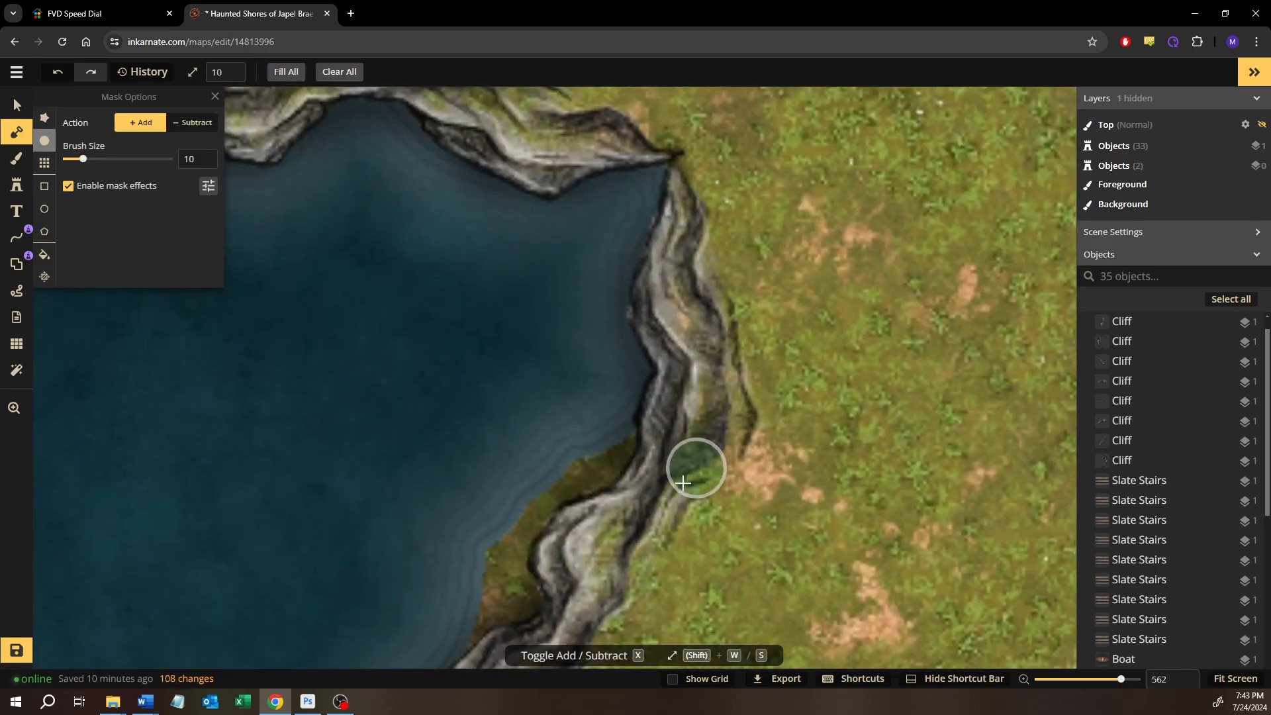
drag(675, 510, 769, 350)
Trim the land mask along the waterline of the bay's east shore cliff with the size 4 subtract brush
click(186, 126)
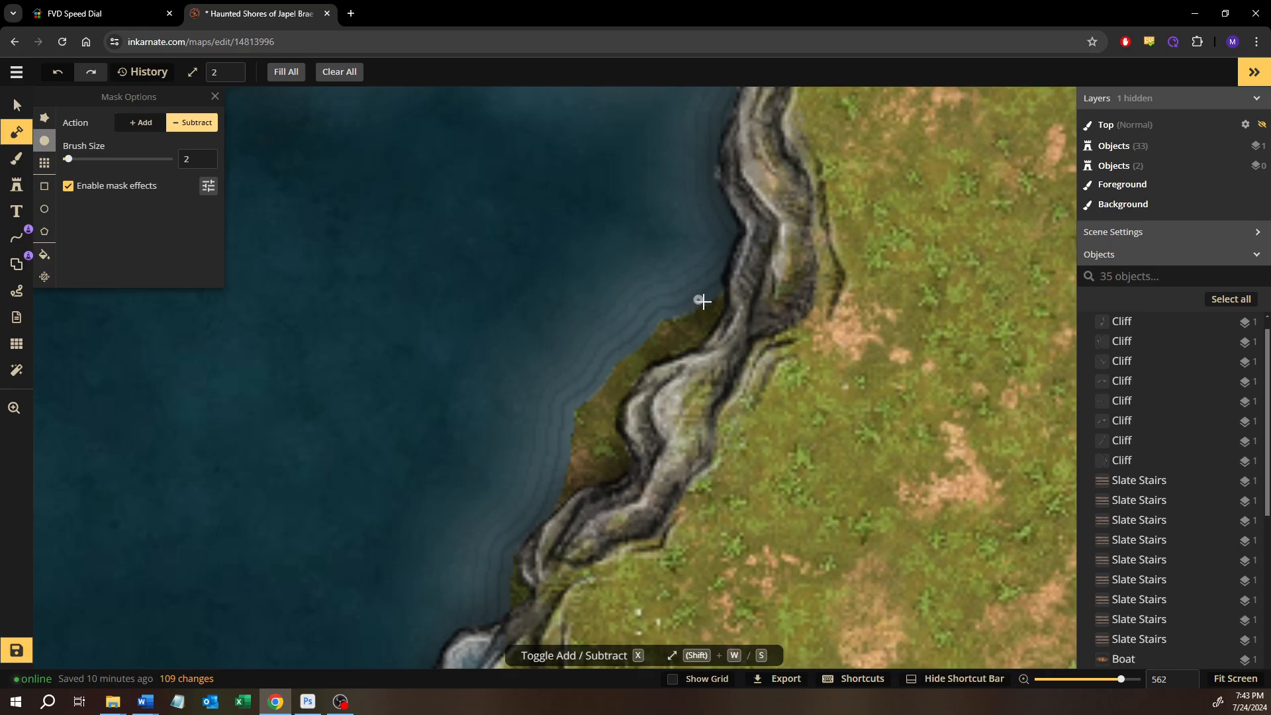
key(shift+w)
drag(689, 299, 634, 329)
mouse_move(597, 372)
mouse_down()
mouse_move(612, 355)
mouse_move(573, 406)
mouse_move(575, 443)
mouse_up()
key(shift+s)
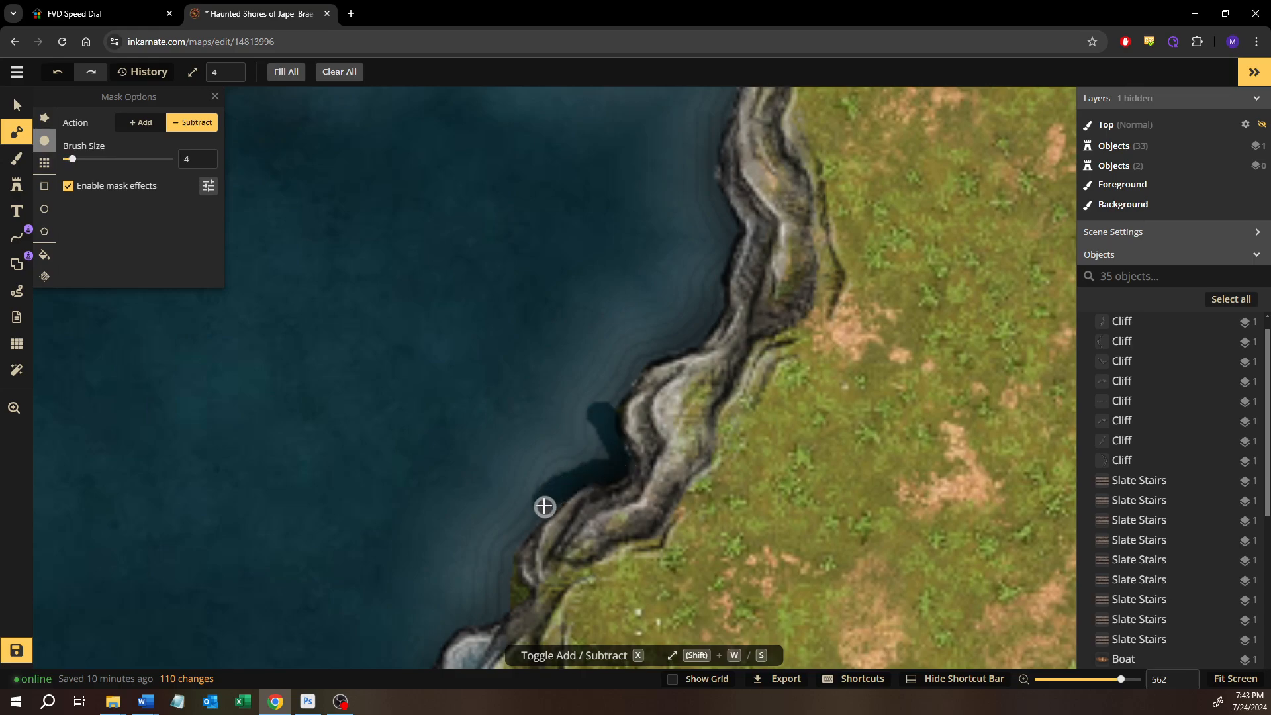
mouse_move(544, 506)
mouse_down()
mouse_move(553, 413)
mouse_move(615, 312)
mouse_up()
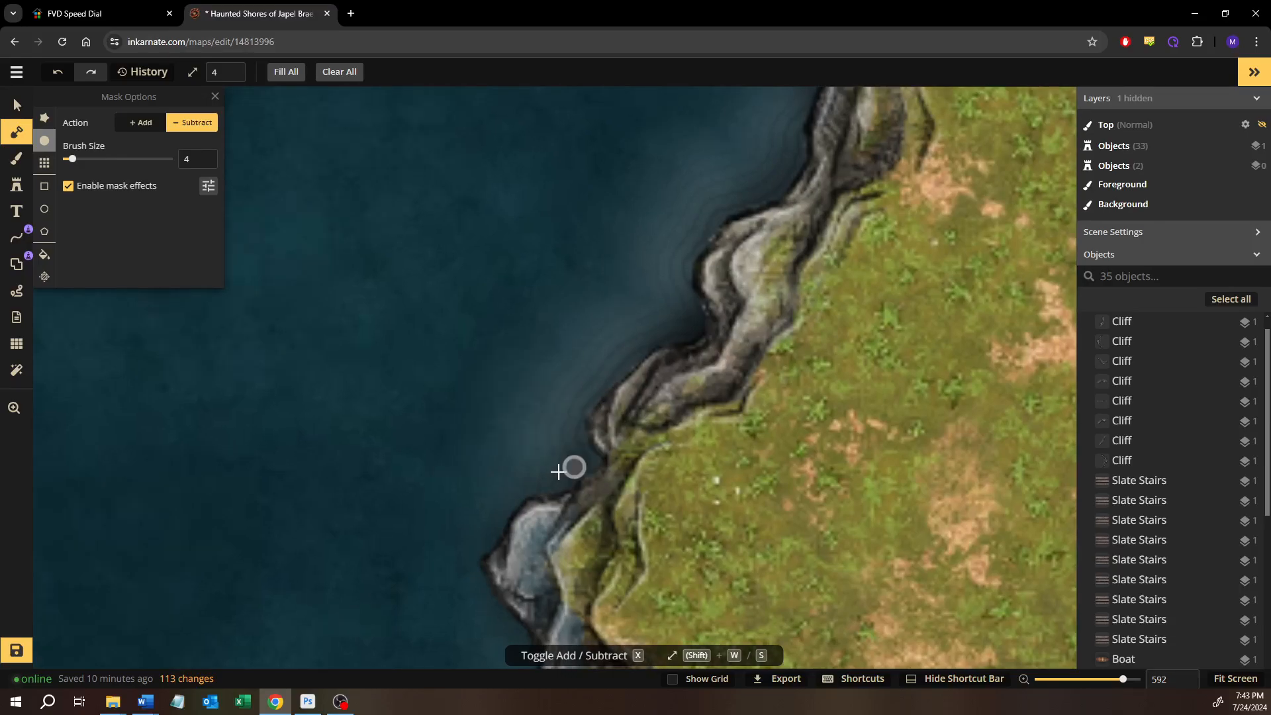
drag(558, 468, 644, 293)
scroll(607, 412, up, 1)
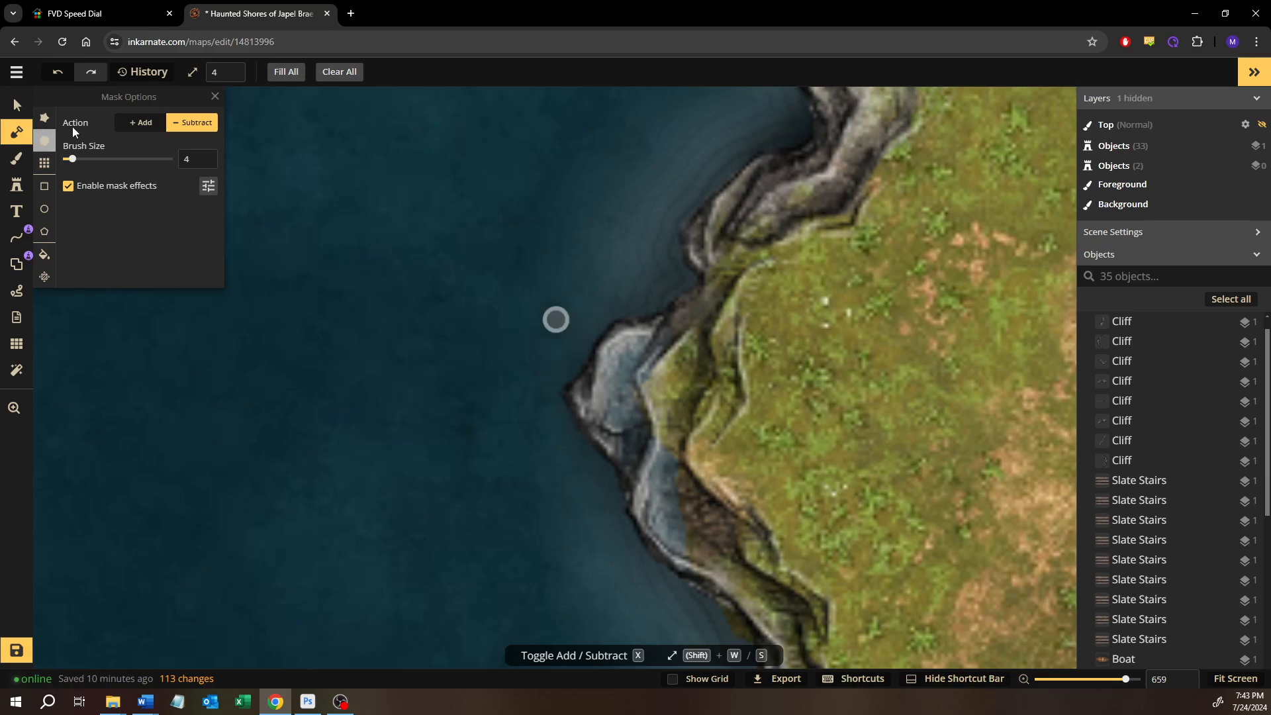
Add land mask with the size 10 brush beneath the pointed headland cliff on the bay's lower east shore
click(157, 133)
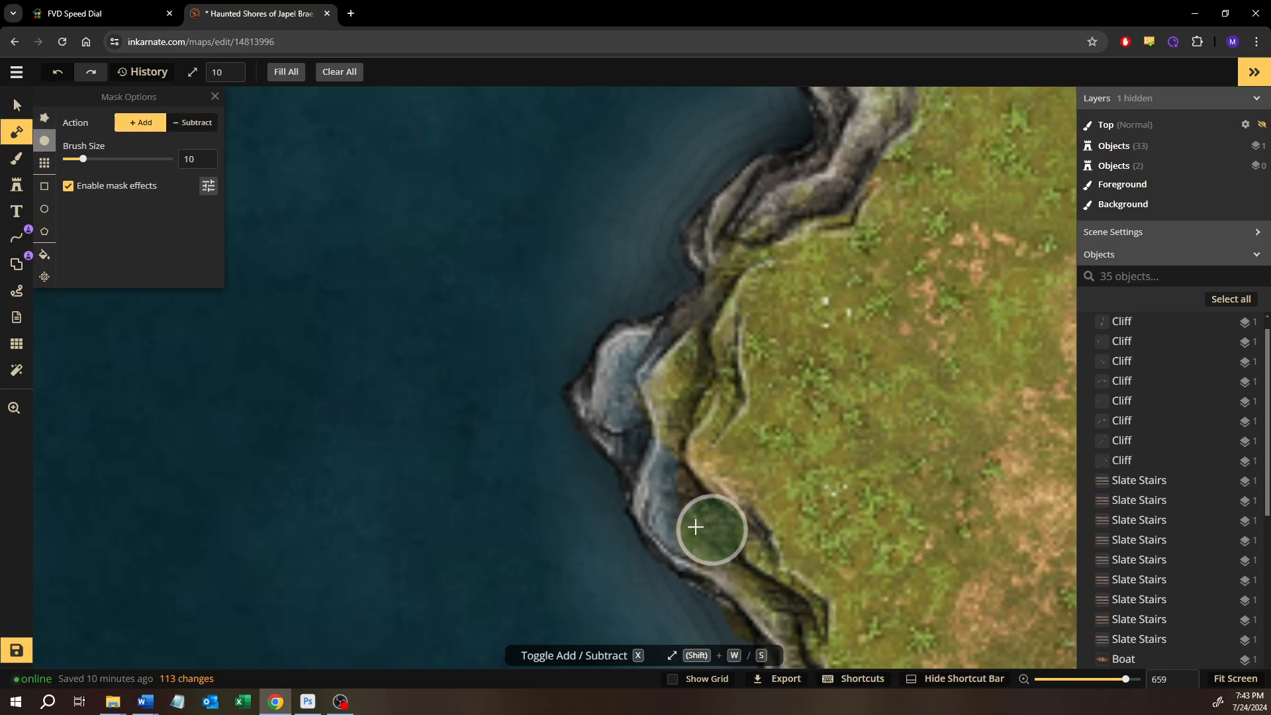
mouse_move(695, 526)
mouse_down()
mouse_move(652, 498)
mouse_move(645, 460)
mouse_move(658, 507)
mouse_move(627, 399)
mouse_move(630, 351)
mouse_move(711, 344)
mouse_move(744, 324)
mouse_up()
drag(786, 494, 664, 323)
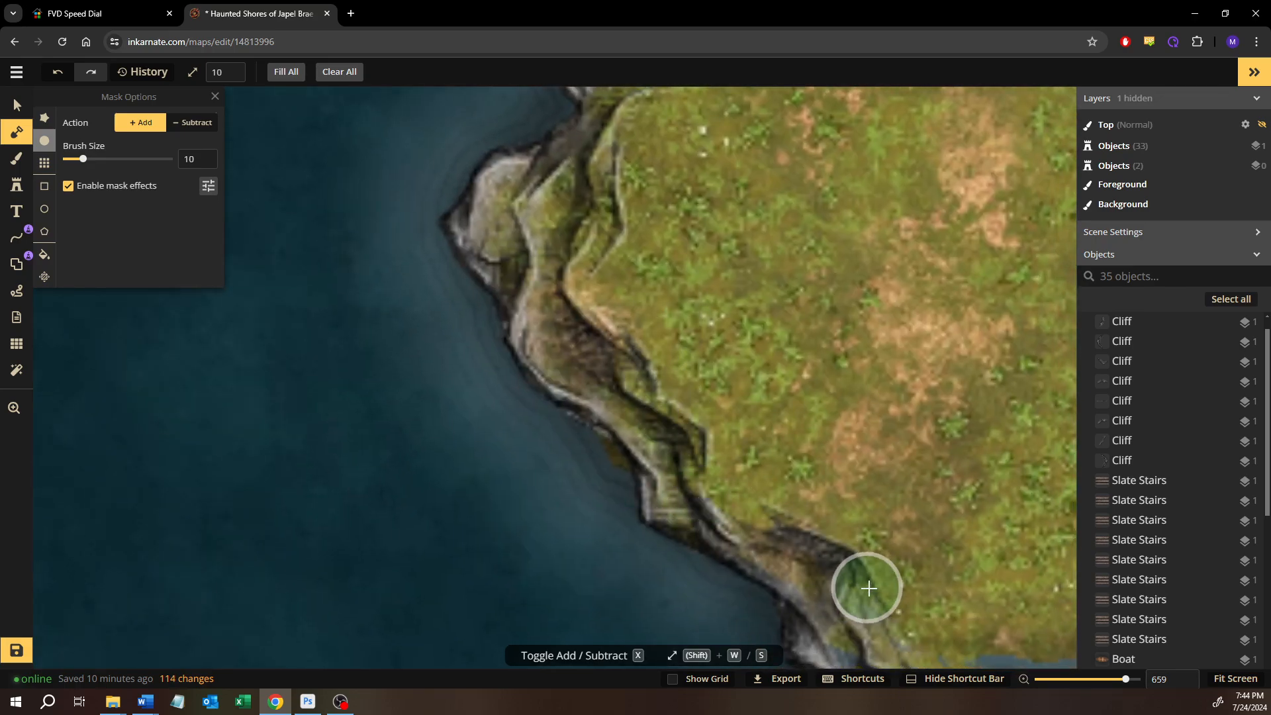
drag(771, 545, 855, 614)
drag(842, 592, 765, 367)
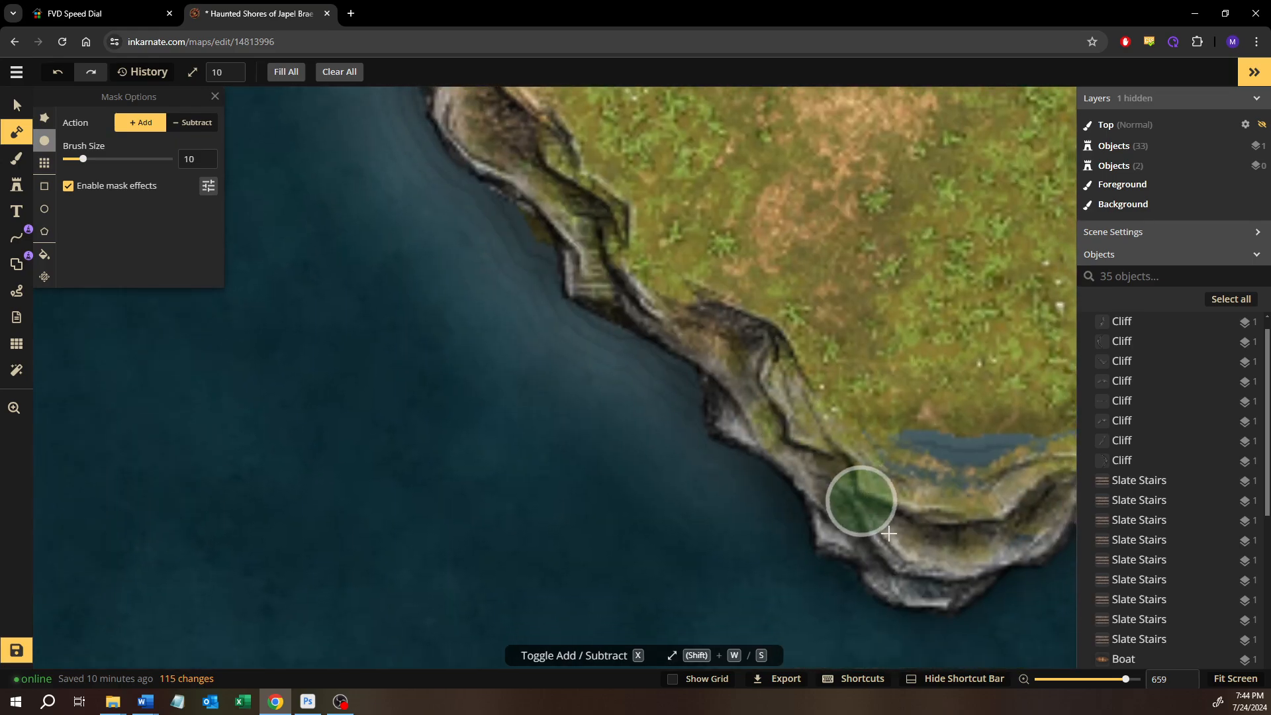
Add land mask with the size 10 brush beneath the cliff where the bay's east shore turns into the south coast
mouse_move(953, 560)
mouse_down()
mouse_move(1009, 529)
mouse_move(1025, 448)
mouse_move(901, 457)
mouse_move(847, 425)
mouse_move(981, 461)
mouse_up()
mouse_move(984, 460)
mouse_down()
mouse_move(781, 441)
mouse_move(966, 401)
mouse_up()
mouse_move(963, 402)
mouse_down()
mouse_move(657, 408)
mouse_move(582, 442)
mouse_move(597, 457)
mouse_move(686, 451)
mouse_move(736, 425)
mouse_up()
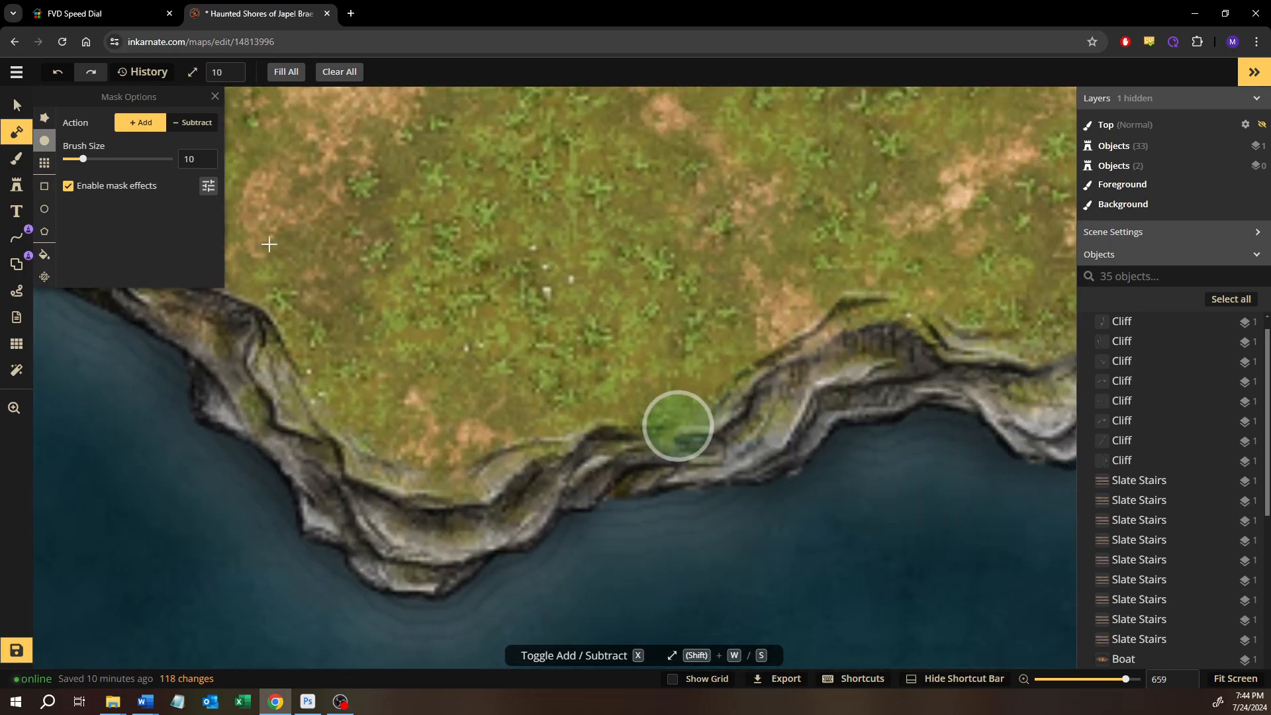
mouse_move(846, 391)
mouse_down()
mouse_move(565, 393)
mouse_move(462, 426)
mouse_move(488, 415)
mouse_move(519, 364)
mouse_move(591, 328)
mouse_move(738, 335)
mouse_move(780, 353)
mouse_move(485, 311)
mouse_up()
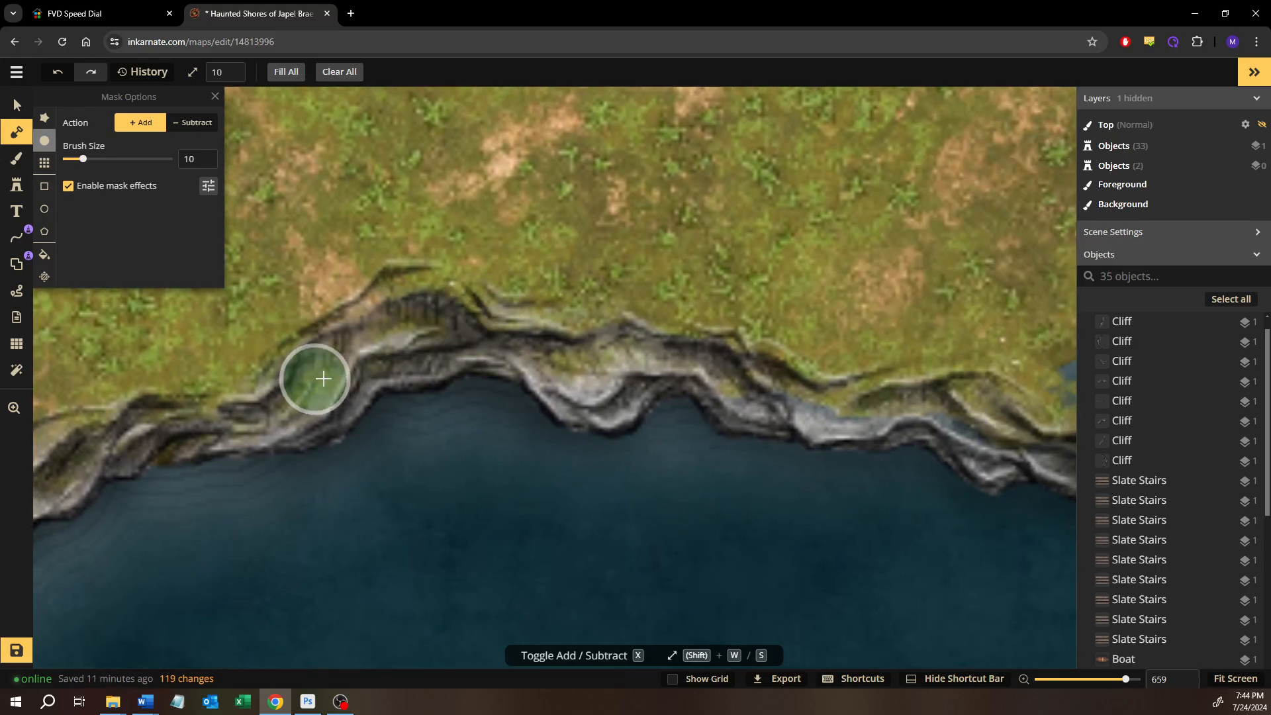
Fill the water gaps beneath the middle cliffs of the south coast east of the bay with the size 10 mask brush
mouse_move(323, 379)
mouse_down()
mouse_move(573, 325)
mouse_move(589, 366)
mouse_move(649, 335)
mouse_move(740, 353)
mouse_move(848, 401)
mouse_move(737, 386)
mouse_up()
mouse_move(817, 390)
mouse_down()
mouse_move(628, 351)
mouse_move(720, 350)
mouse_move(993, 420)
mouse_move(783, 399)
mouse_move(825, 406)
mouse_move(985, 362)
mouse_move(624, 304)
mouse_move(857, 352)
mouse_move(815, 296)
mouse_up()
drag(815, 294, 349, 363)
scroll(350, 362, up, 1)
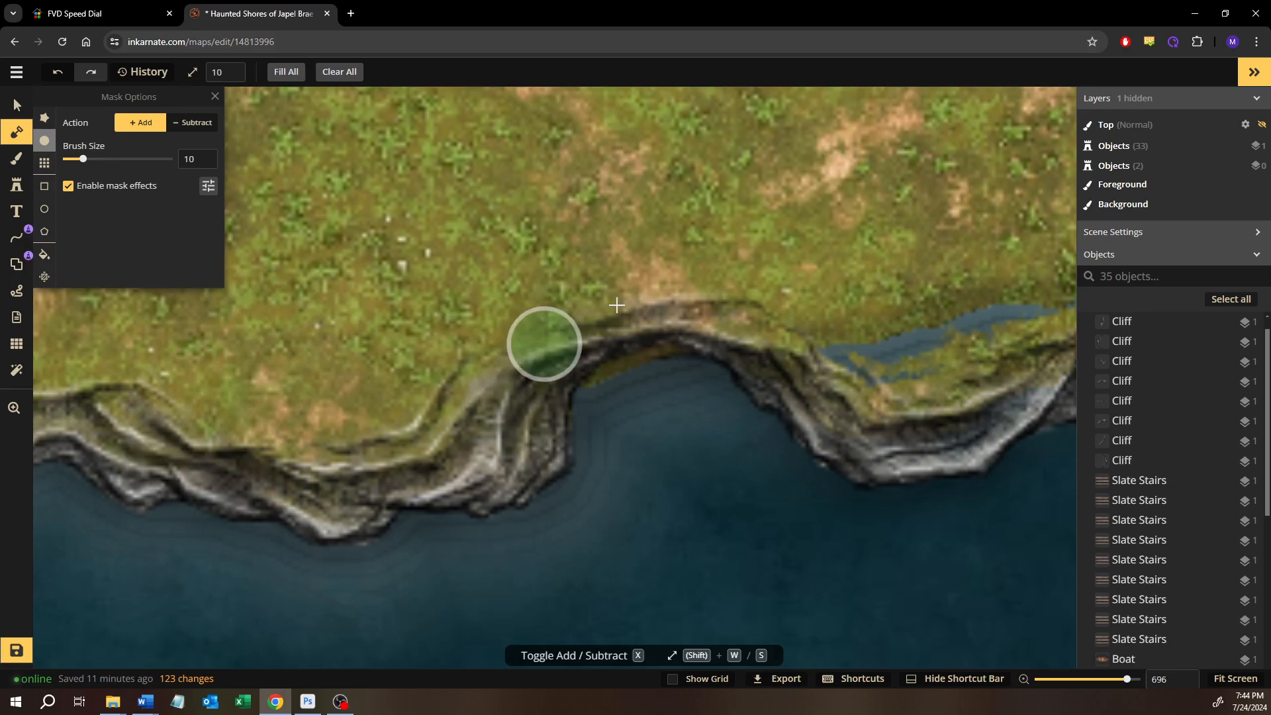
Fill the water gaps behind the cliff just east of the south coast's notch with the size 10 mask brush
mouse_move(798, 340)
mouse_down()
mouse_move(851, 366)
mouse_move(951, 345)
mouse_move(1021, 314)
mouse_up()
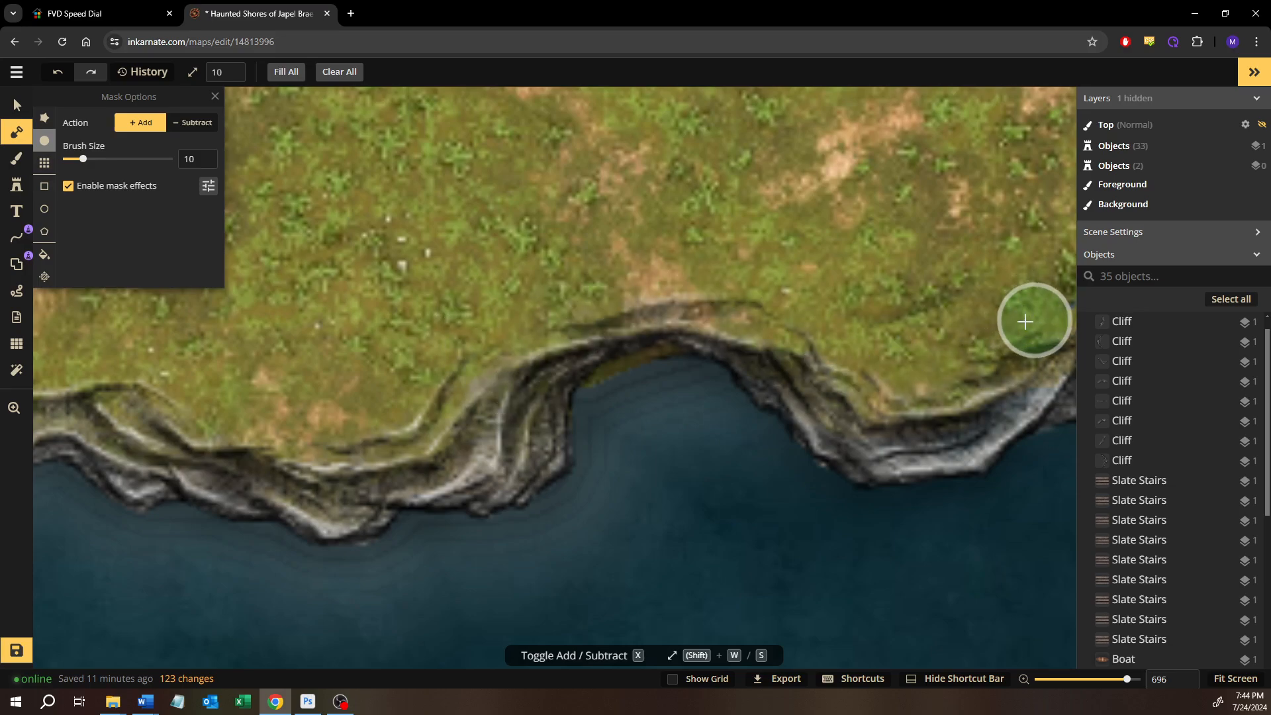
drag(882, 343, 647, 290)
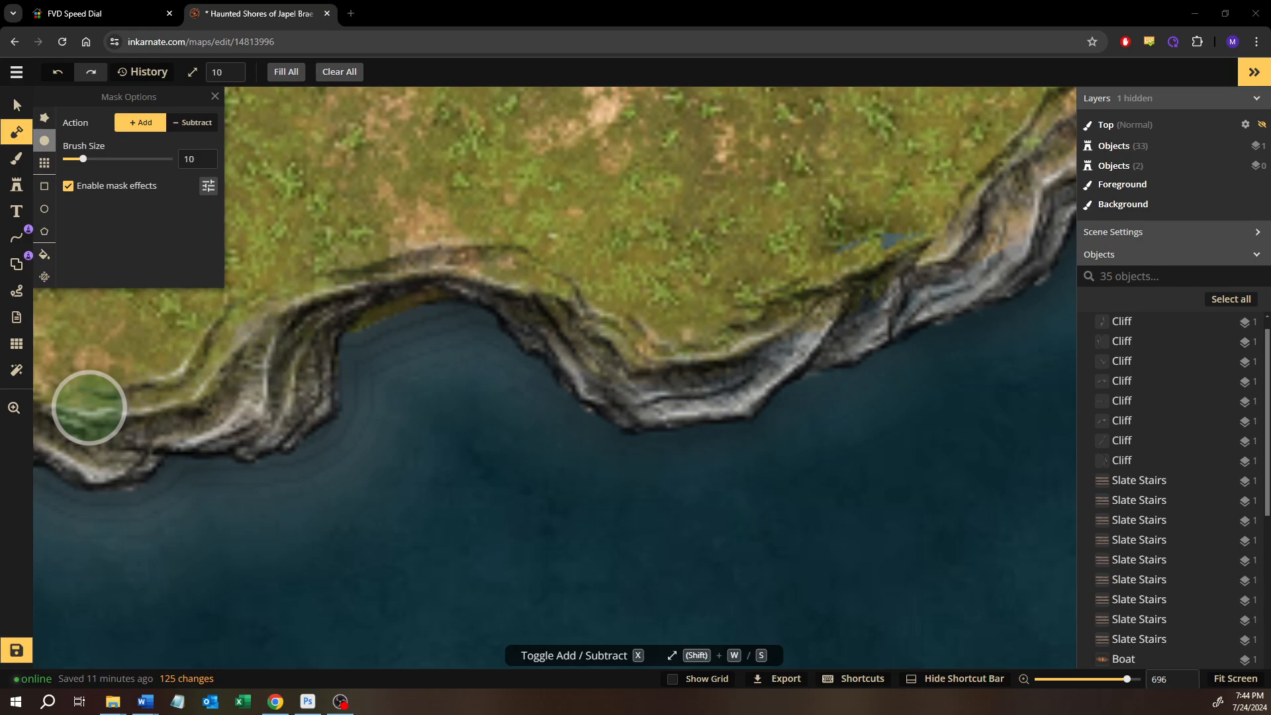
key(super+d)
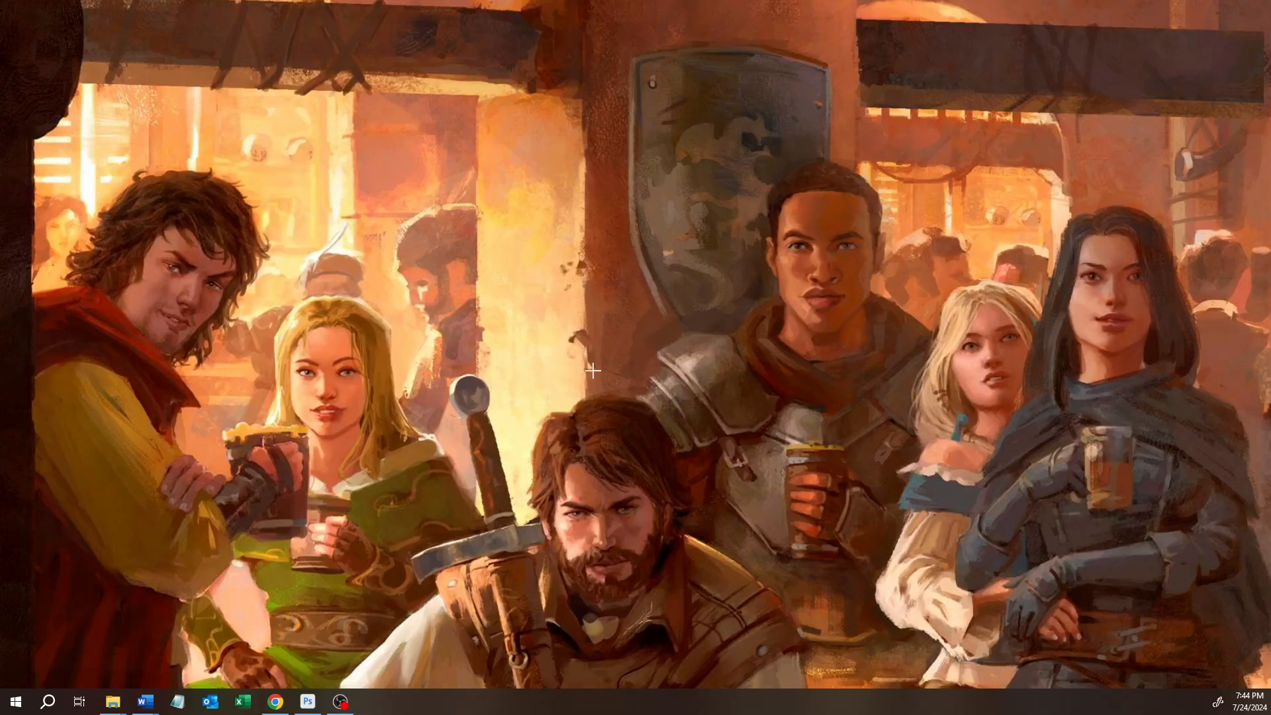
key(super+d)
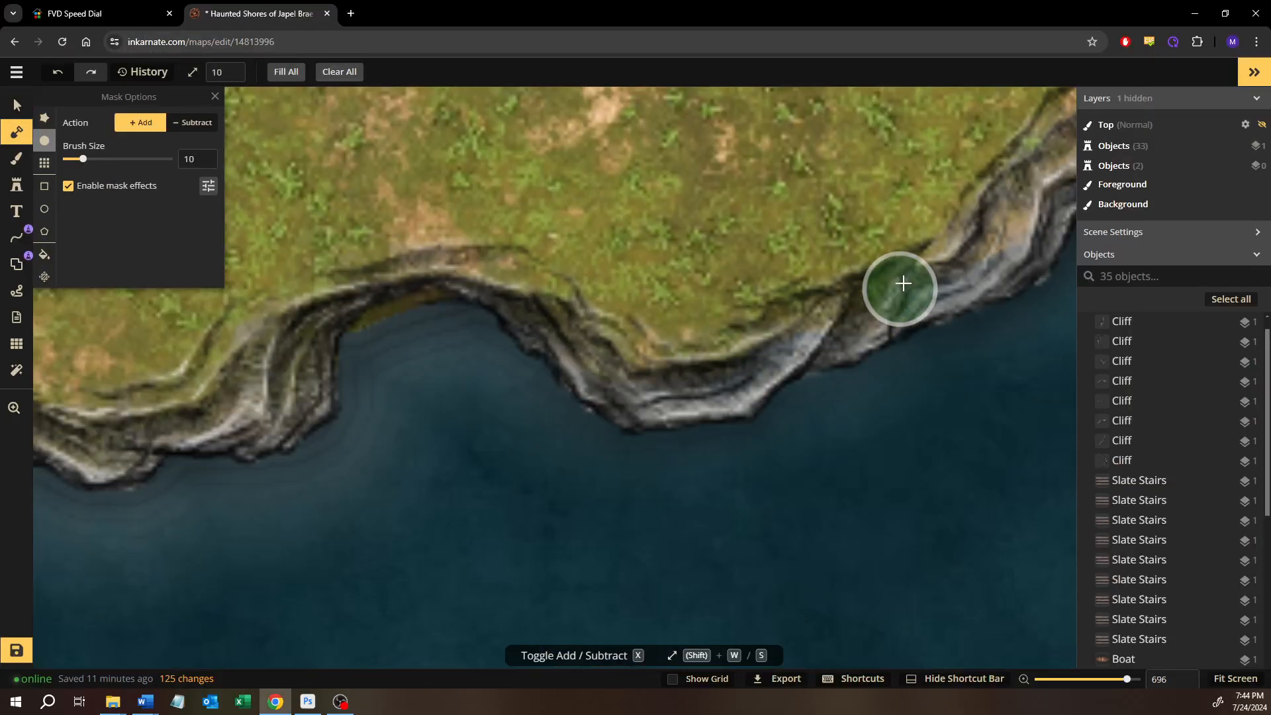
drag(904, 283, 752, 320)
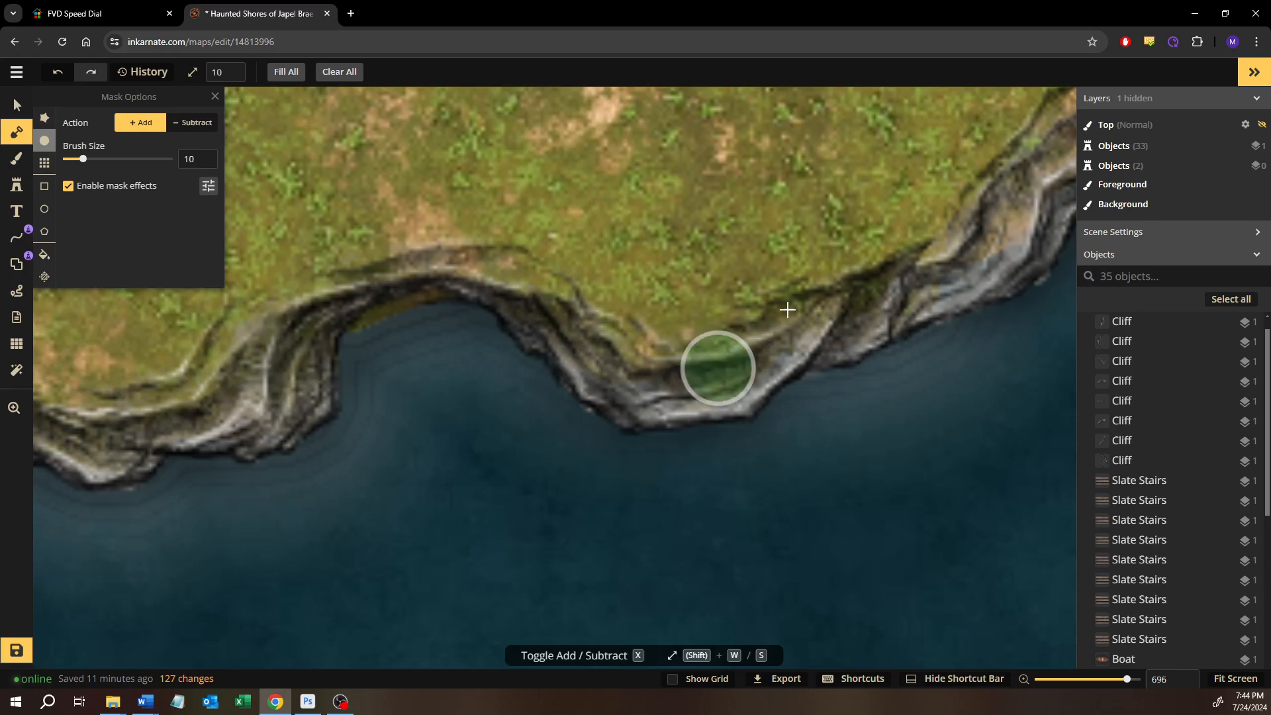
Add land mask with the size 10 brush beneath the south coast cliffs leading to the map's east edge
drag(796, 281, 465, 377)
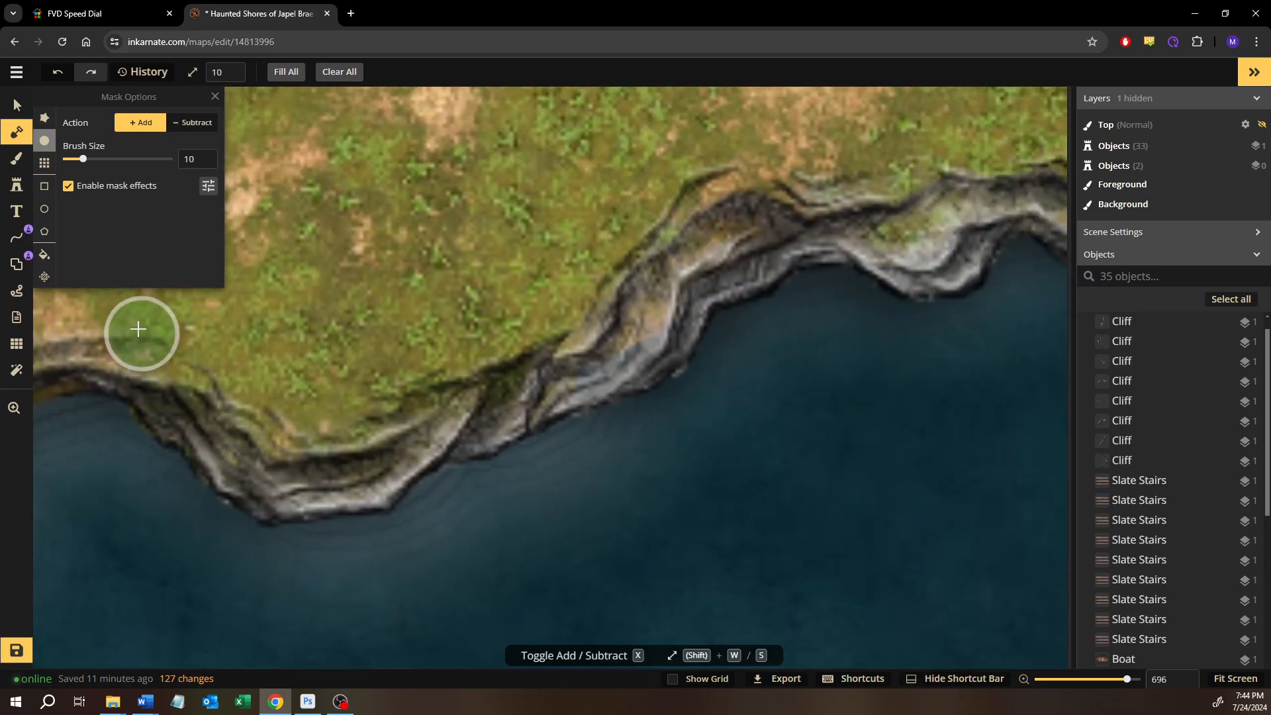
drag(138, 329, 135, 328)
drag(391, 366, 237, 448)
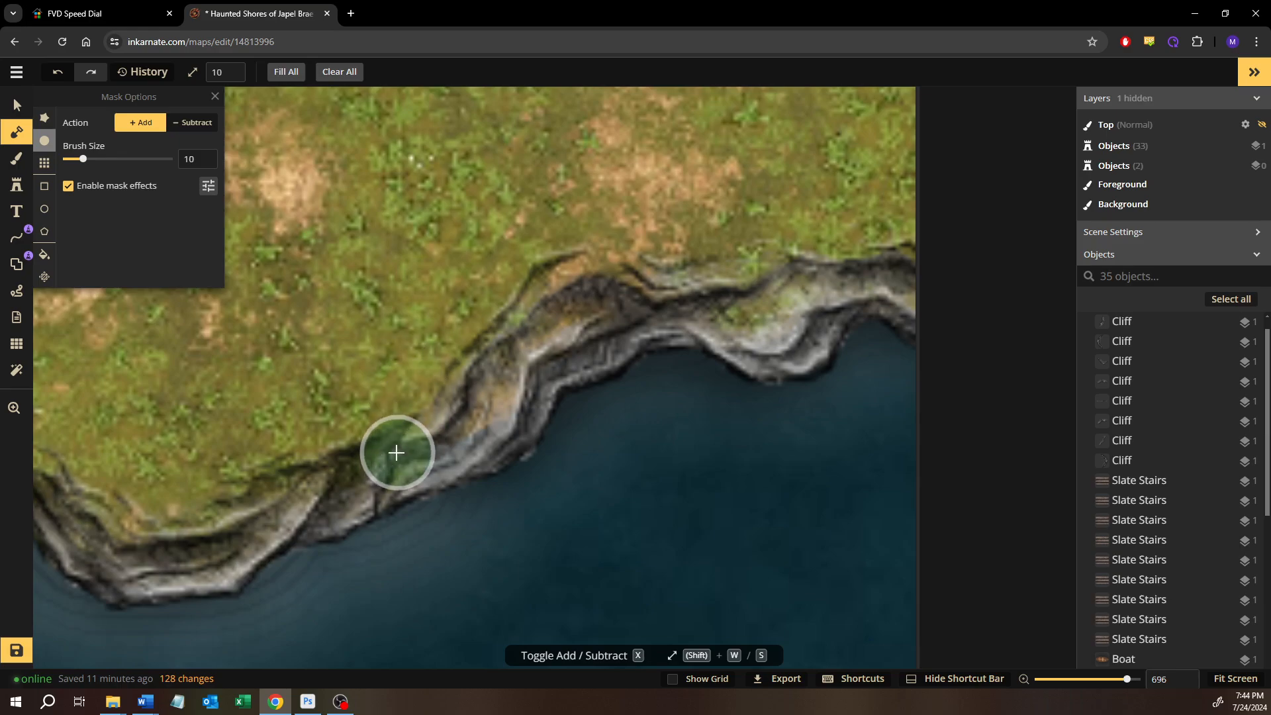
drag(396, 453, 463, 440)
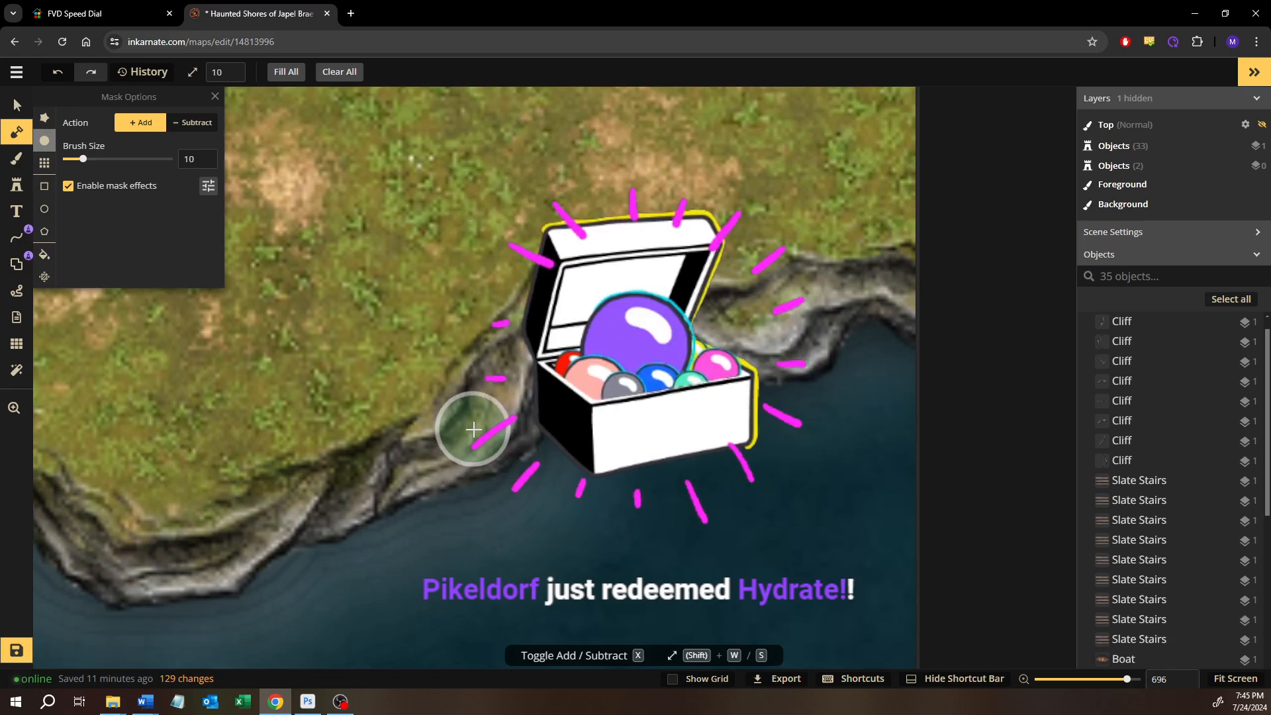
click(473, 429)
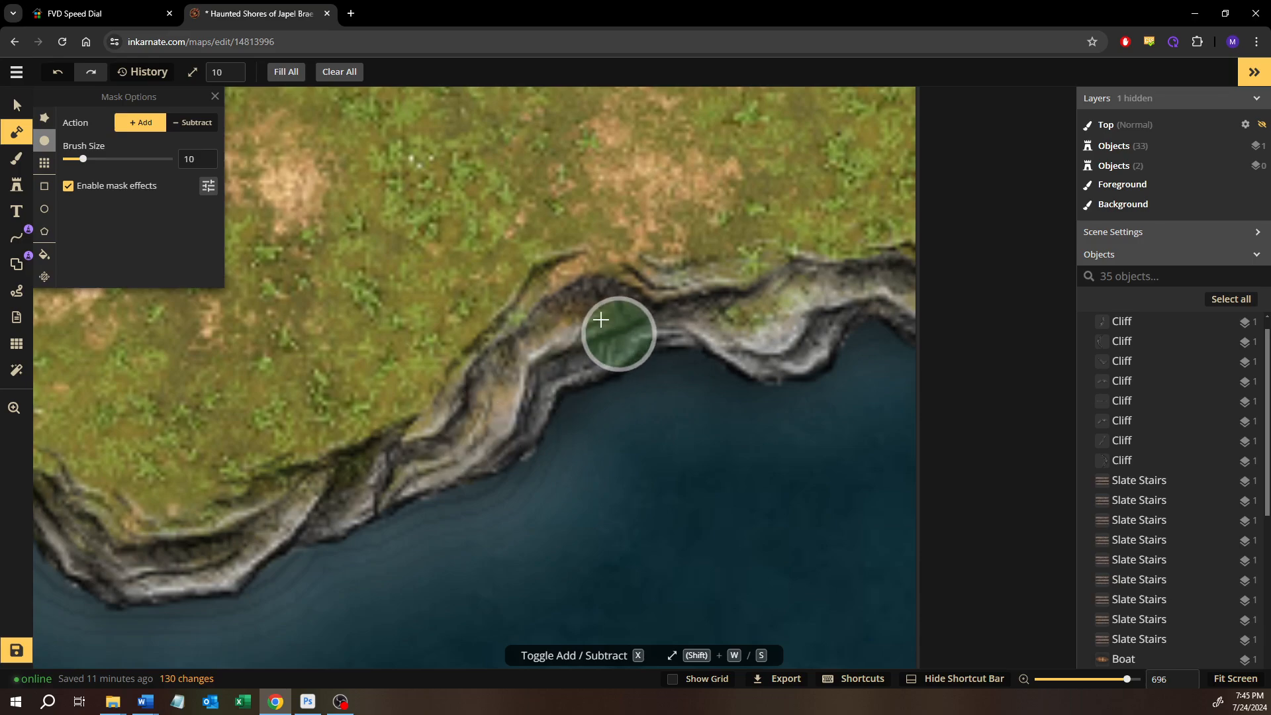
mouse_move(732, 290)
mouse_down()
mouse_move(781, 324)
mouse_move(647, 305)
mouse_move(533, 351)
mouse_move(686, 271)
mouse_move(864, 263)
mouse_move(946, 298)
mouse_move(926, 254)
mouse_move(817, 252)
mouse_move(789, 267)
mouse_move(866, 274)
mouse_move(785, 337)
mouse_move(731, 295)
mouse_up()
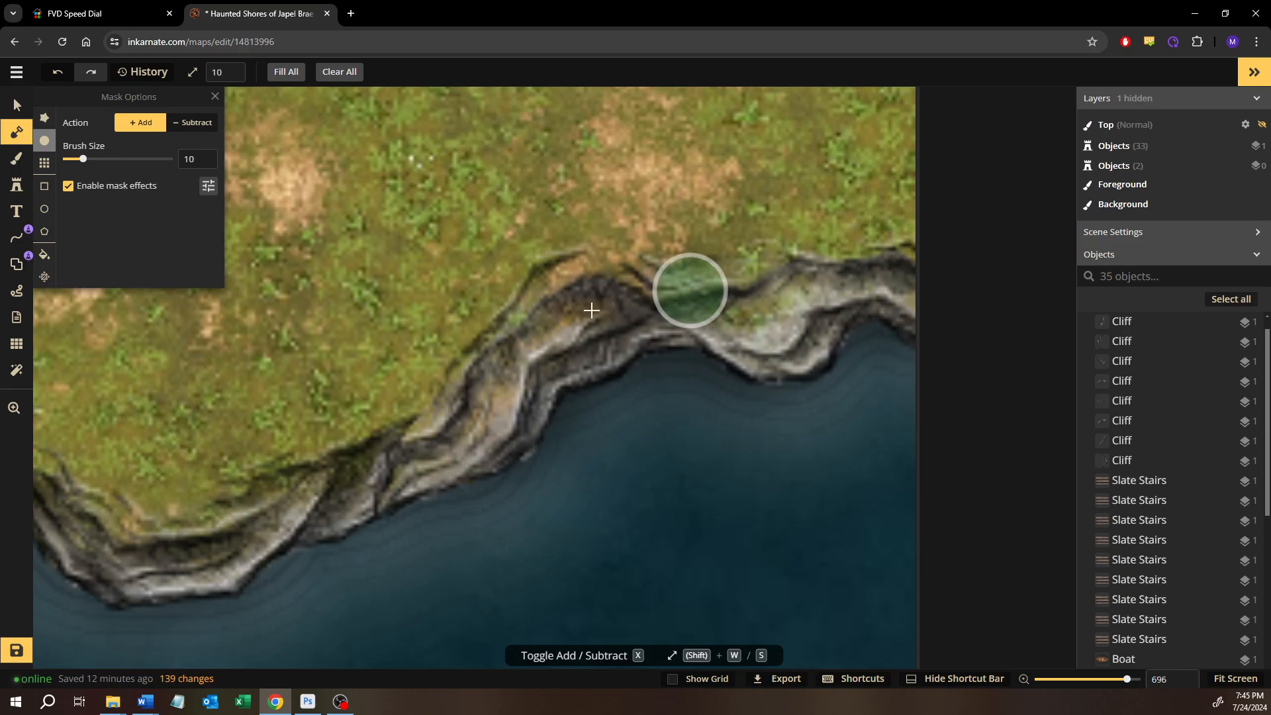
Trim the excess land mask inside the south coast's notch with the size 4 subtract brush
drag(349, 443, 720, 384)
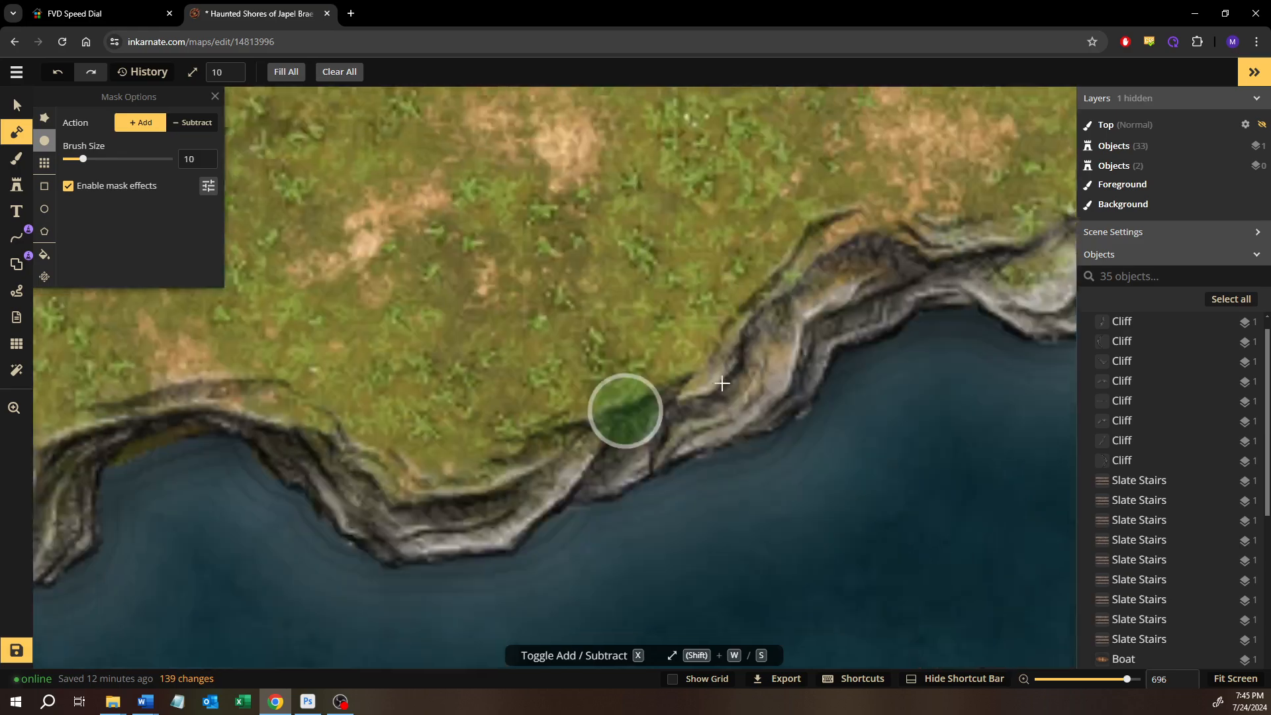
click(192, 122)
drag(352, 425, 506, 378)
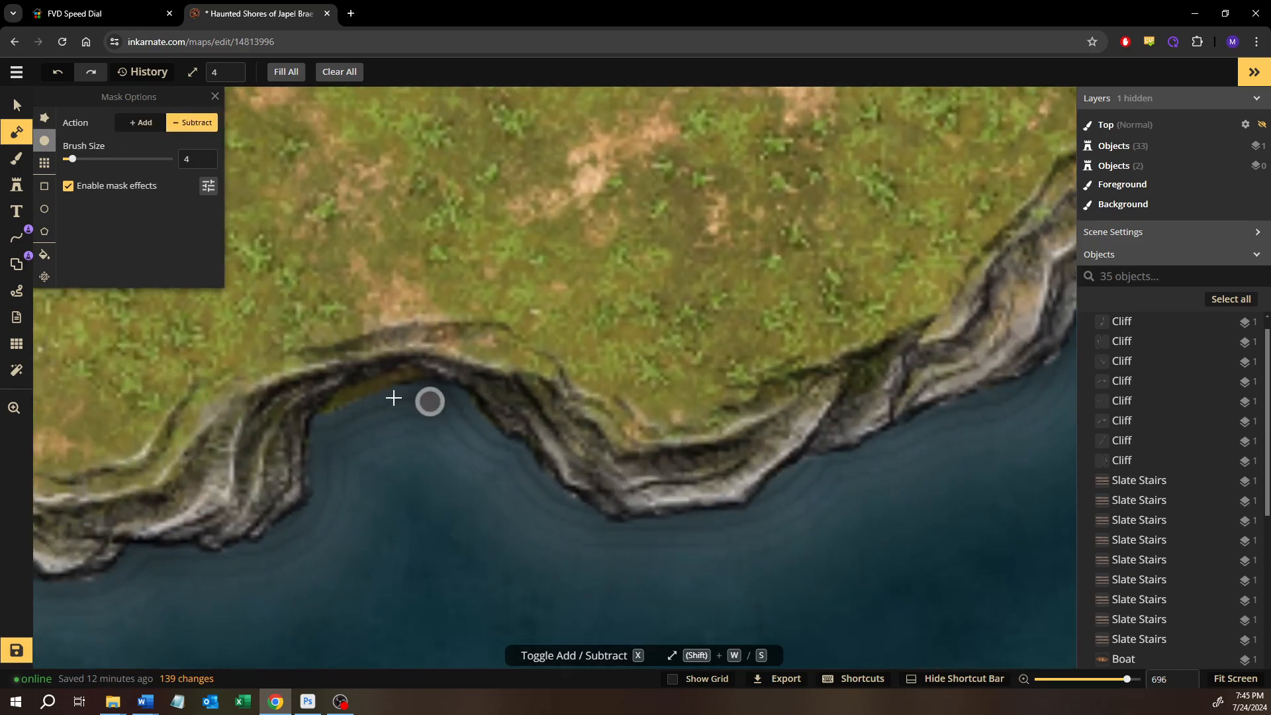
scroll(390, 397, up, 3)
mouse_move(494, 435)
mouse_down()
mouse_move(508, 448)
mouse_move(474, 410)
mouse_up()
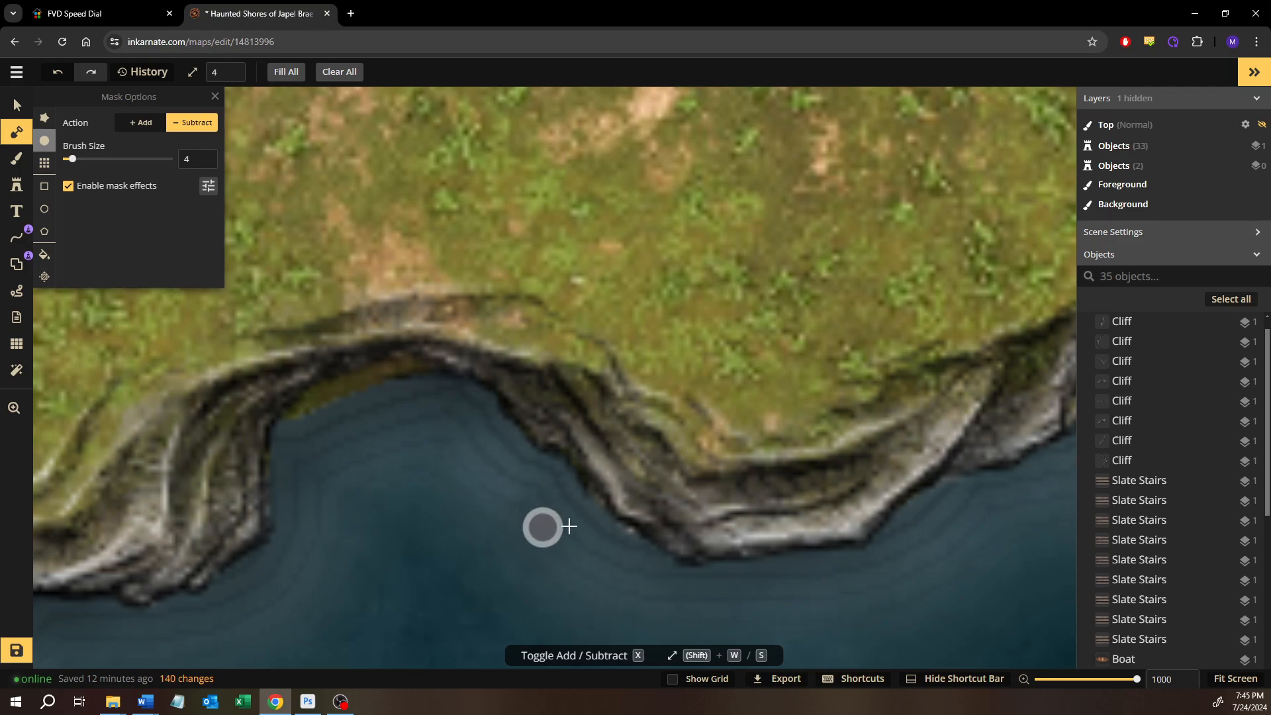
drag(626, 545, 628, 545)
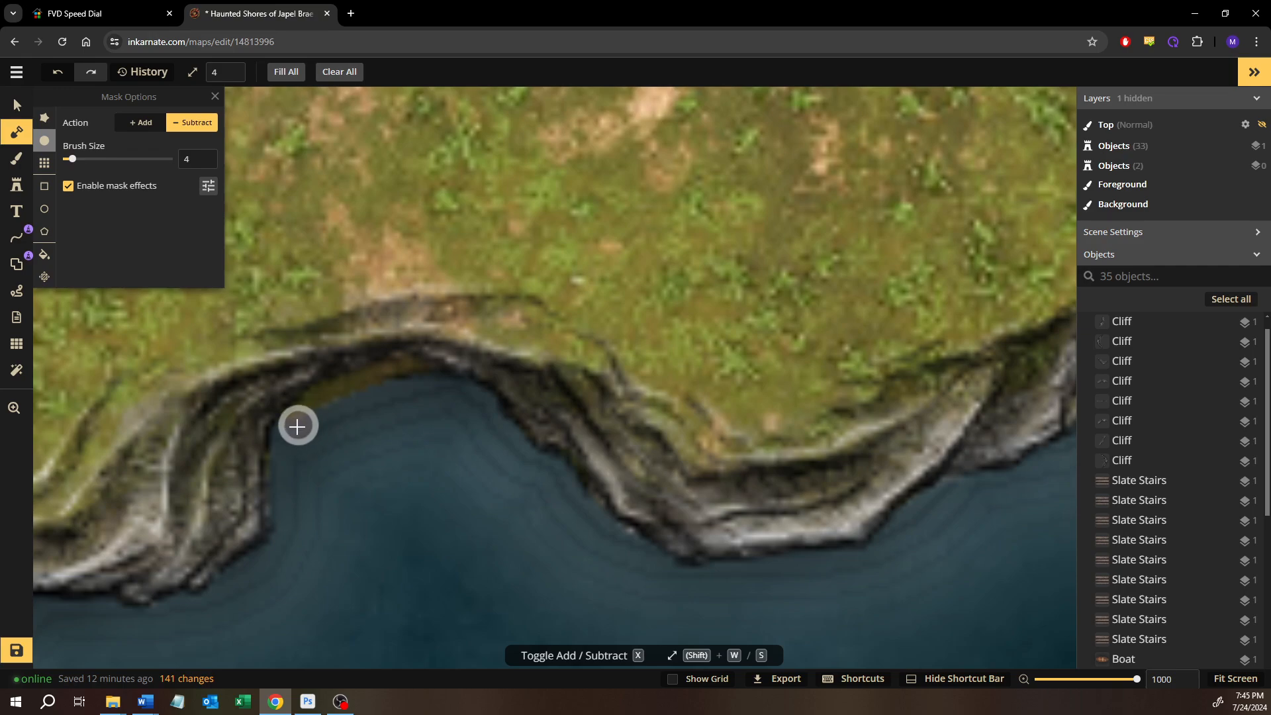
mouse_move(297, 426)
mouse_down()
mouse_move(327, 401)
mouse_move(437, 391)
mouse_up()
Trim the land mask below the cliff joint just east of the bay's southeast corner with the size 4 subtract brush
mouse_move(389, 464)
mouse_down()
mouse_move(567, 419)
mouse_move(711, 344)
mouse_move(867, 301)
mouse_up()
drag(546, 455, 736, 473)
drag(337, 453, 668, 464)
drag(415, 456, 653, 524)
mouse_move(267, 450)
mouse_down()
mouse_move(351, 470)
mouse_move(579, 480)
mouse_up()
drag(363, 504, 689, 304)
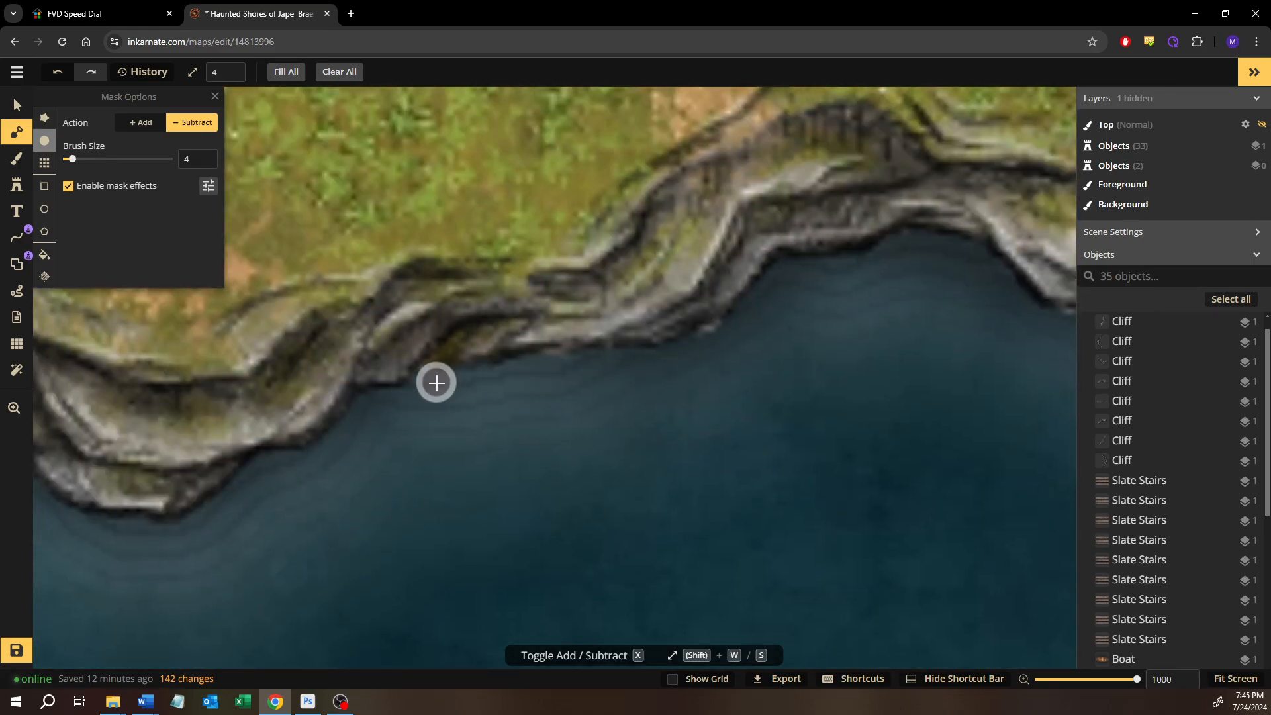
mouse_move(447, 384)
mouse_down()
mouse_move(548, 366)
mouse_move(495, 376)
mouse_up()
Trim the land mask along the cliff south of the east shore's headland, undoing one stray subtract stroke
drag(458, 454, 781, 433)
drag(246, 372, 525, 564)
drag(338, 389, 538, 528)
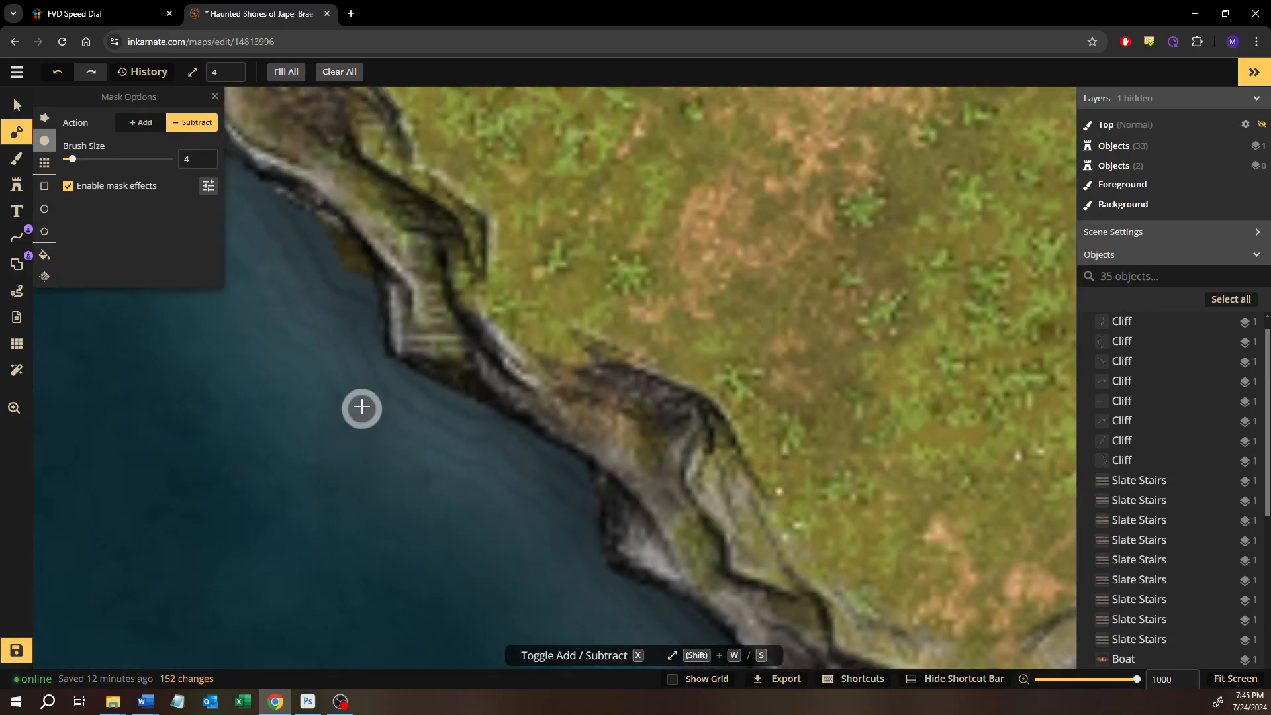
drag(361, 407, 410, 448)
mouse_move(522, 441)
mouse_down()
mouse_move(478, 418)
mouse_move(451, 453)
mouse_move(451, 481)
mouse_up()
key(ctrl+z)
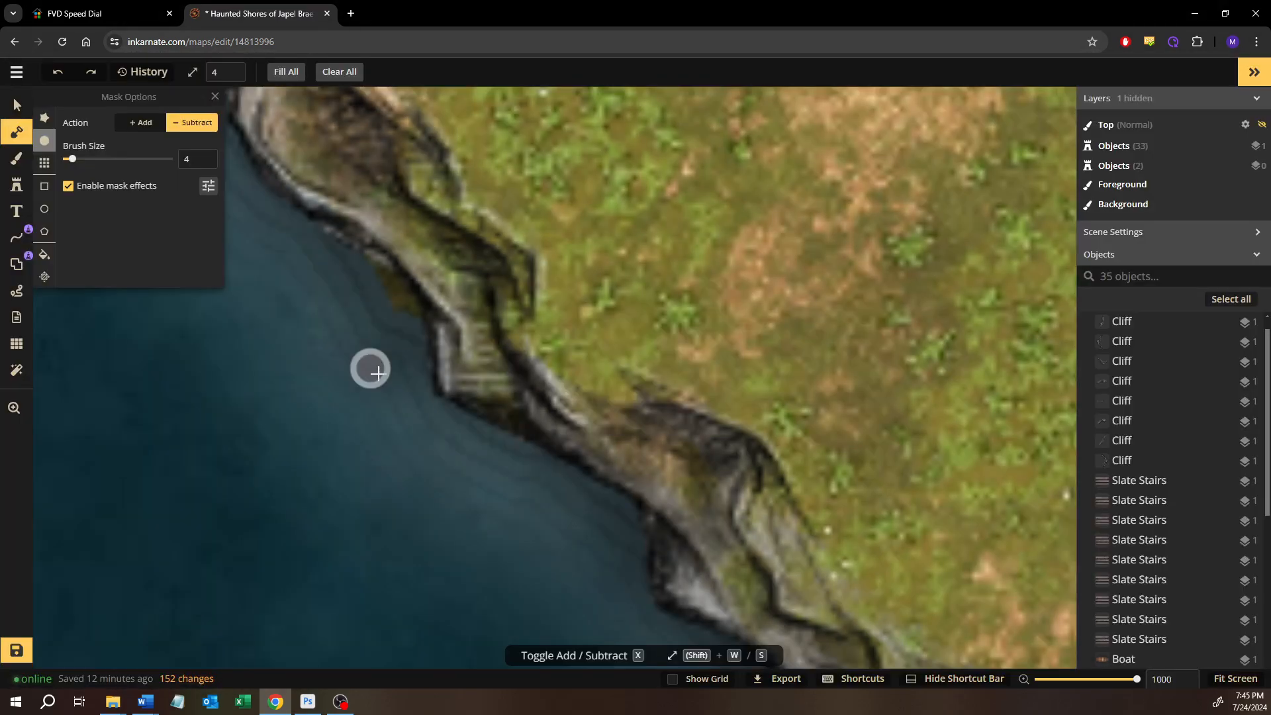
drag(448, 419, 547, 509)
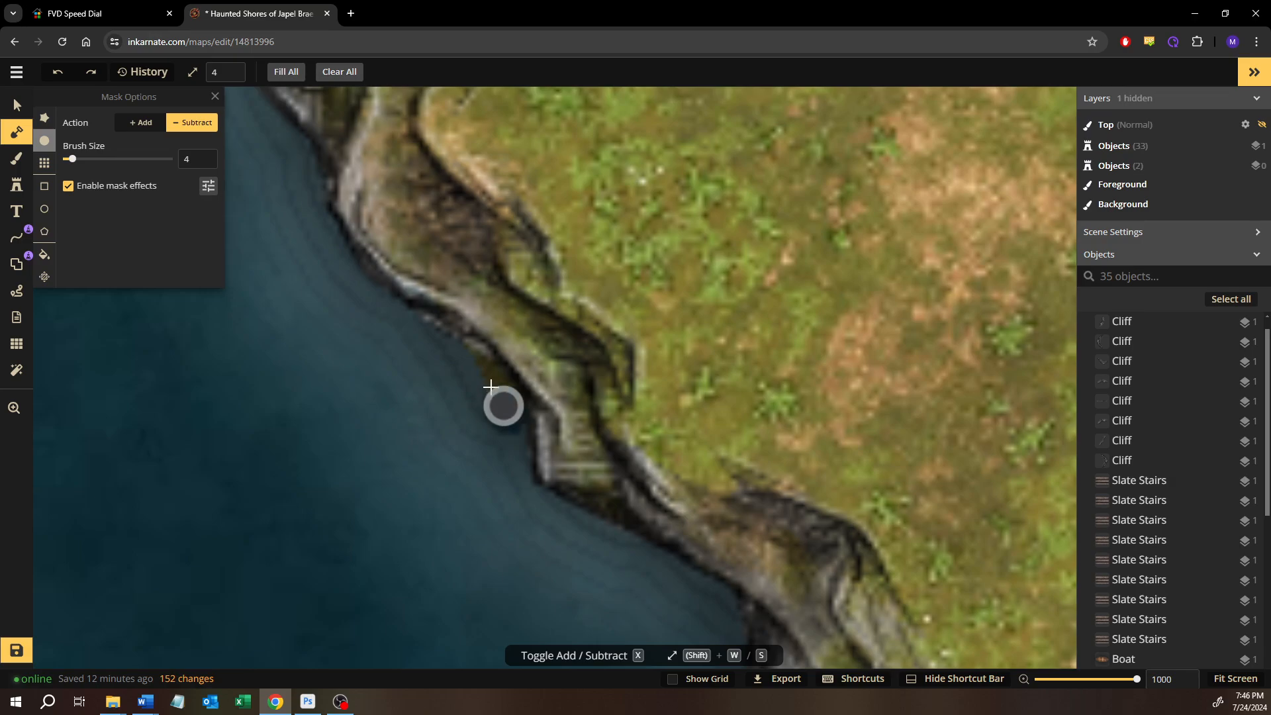
drag(490, 385, 473, 369)
Examine the land mask edge along the bay's east shore from the headland up to the slate stairs
drag(362, 426, 669, 618)
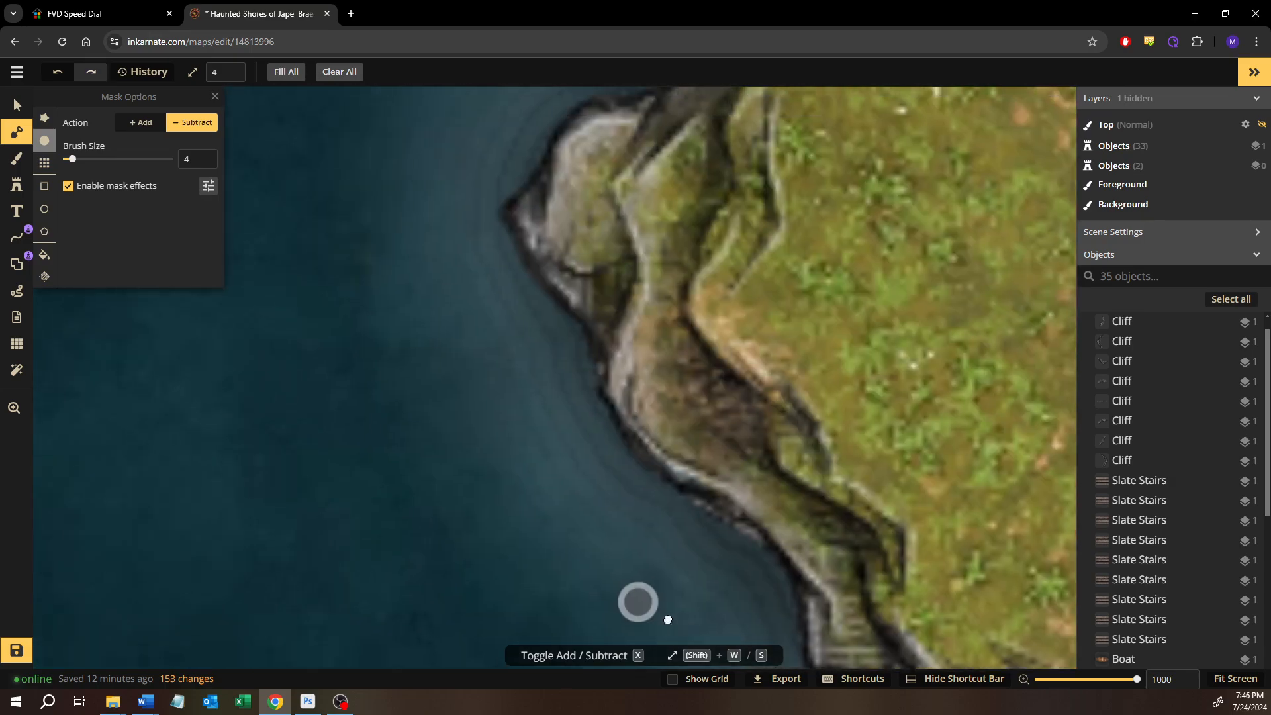
drag(509, 323, 543, 598)
drag(633, 291, 550, 540)
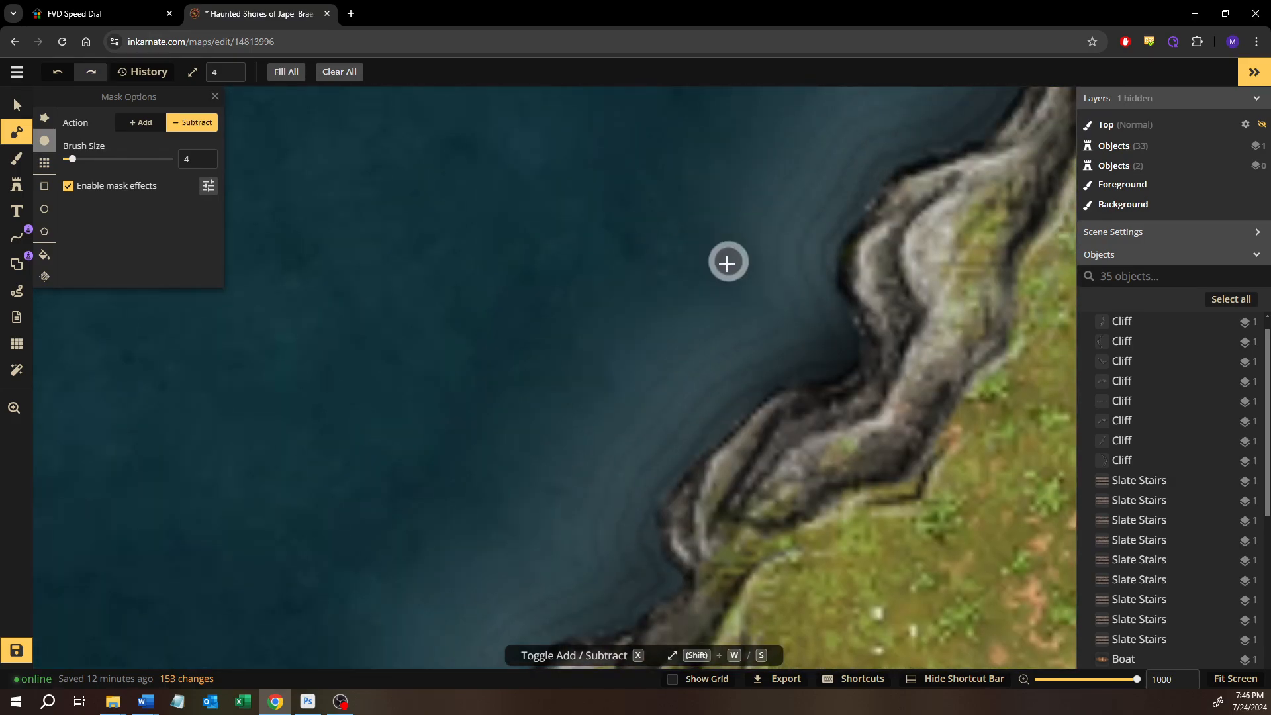
drag(726, 262, 563, 466)
drag(691, 235, 610, 427)
drag(649, 341, 599, 563)
drag(671, 273, 652, 476)
drag(543, 384, 743, 414)
drag(539, 291, 621, 342)
scroll(539, 299, down, 3)
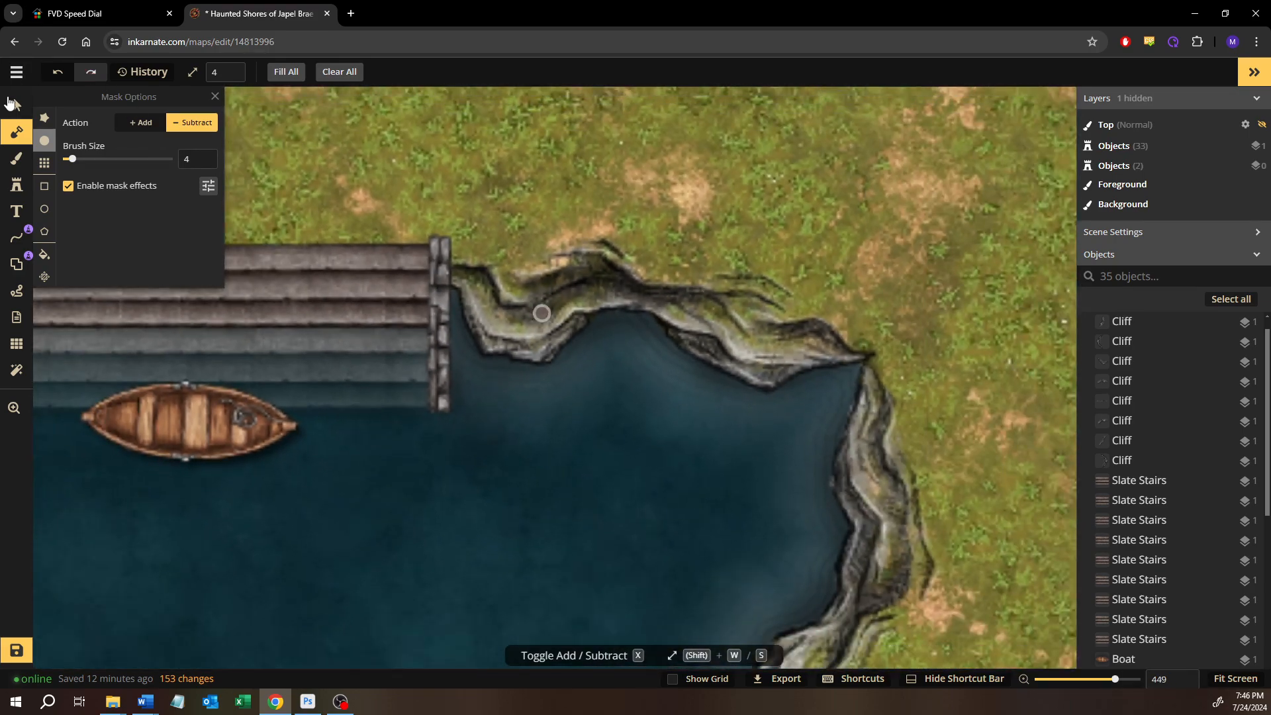
Switch to the Select tool and save the map with its shoreline changes
key(v)
scroll(319, 503, down, 5)
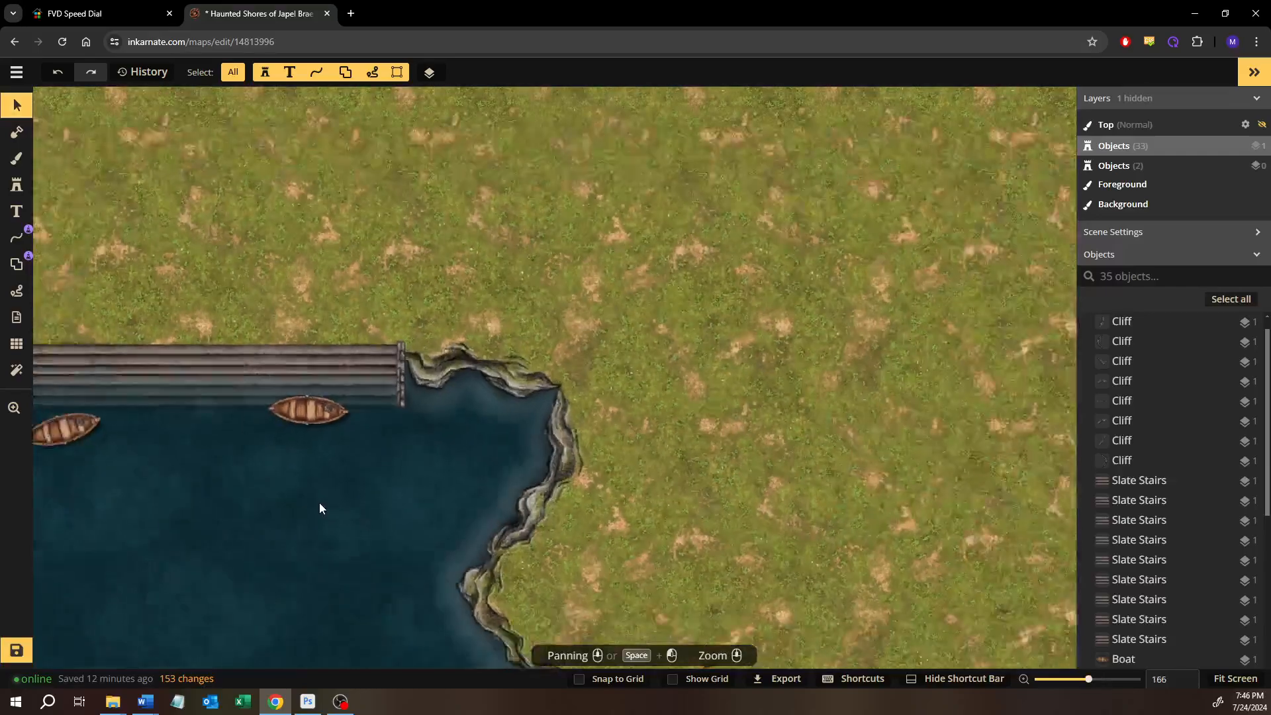
drag(319, 502, 637, 356)
scroll(496, 411, down, 4)
drag(490, 411, 605, 430)
scroll(709, 408, down, 2)
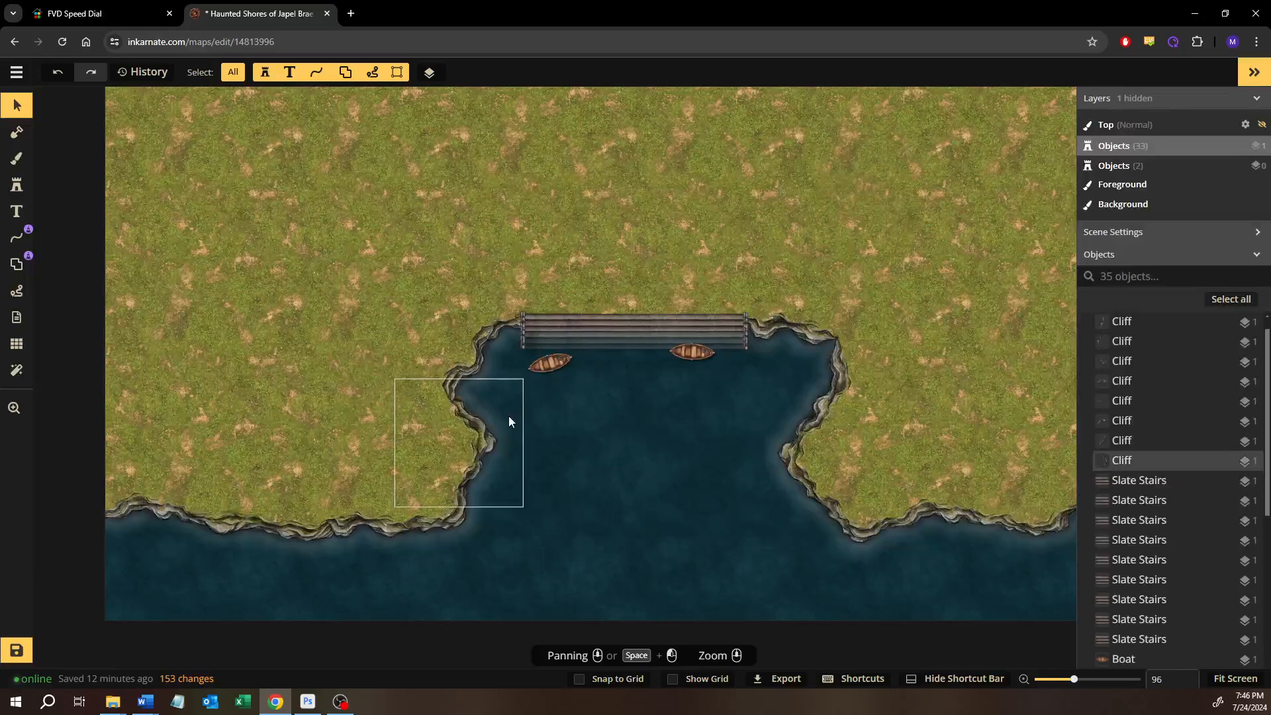
scroll(508, 417, down, 1)
scroll(508, 421, down, 2)
drag(522, 477, 397, 258)
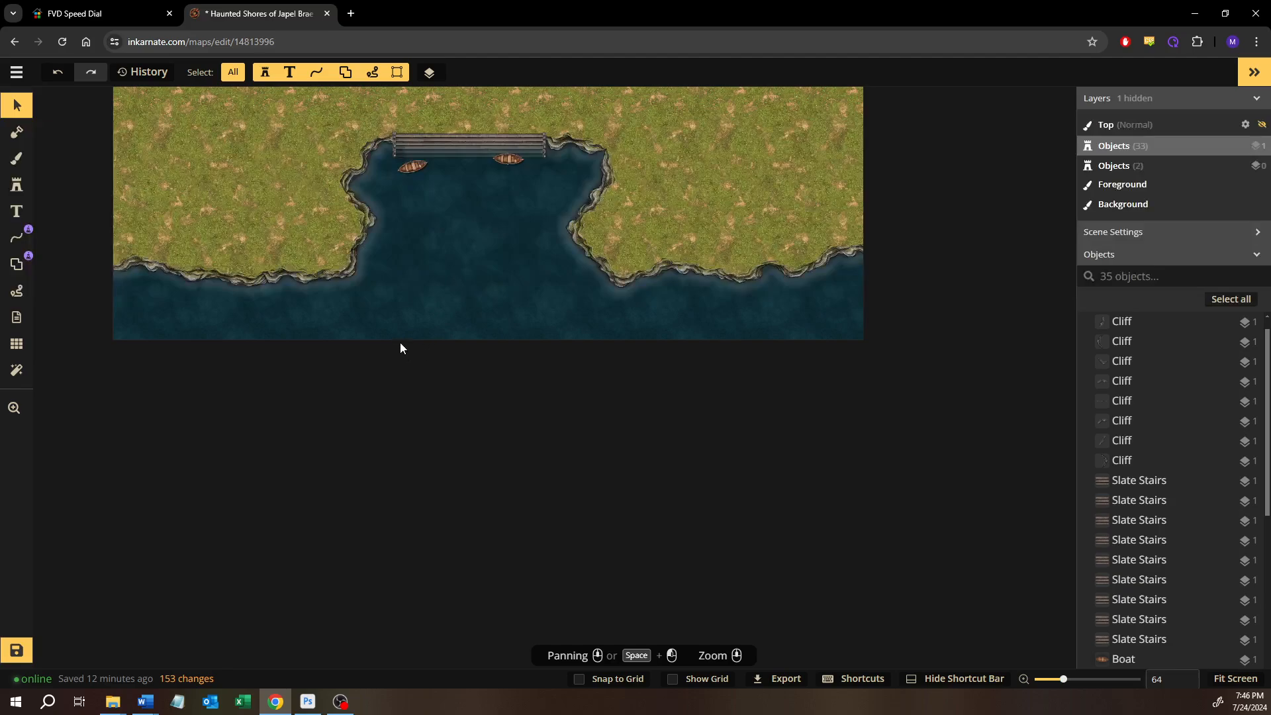
drag(400, 346, 485, 534)
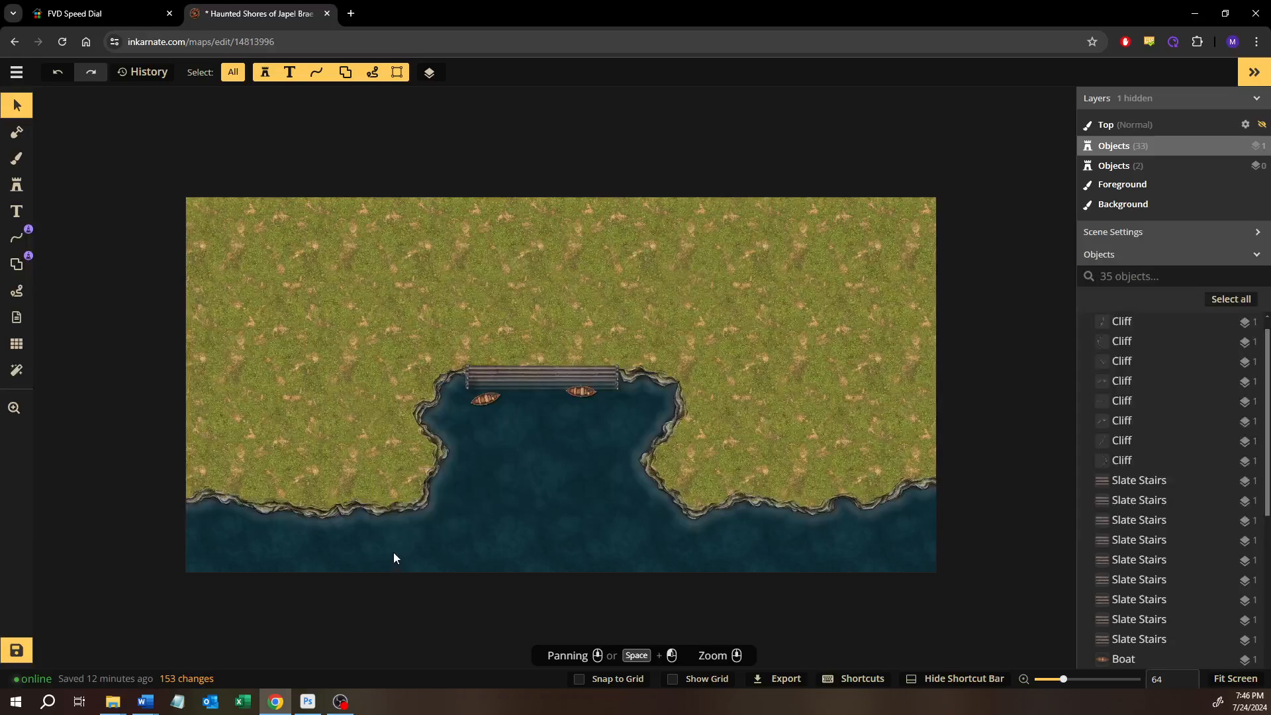
click(17, 651)
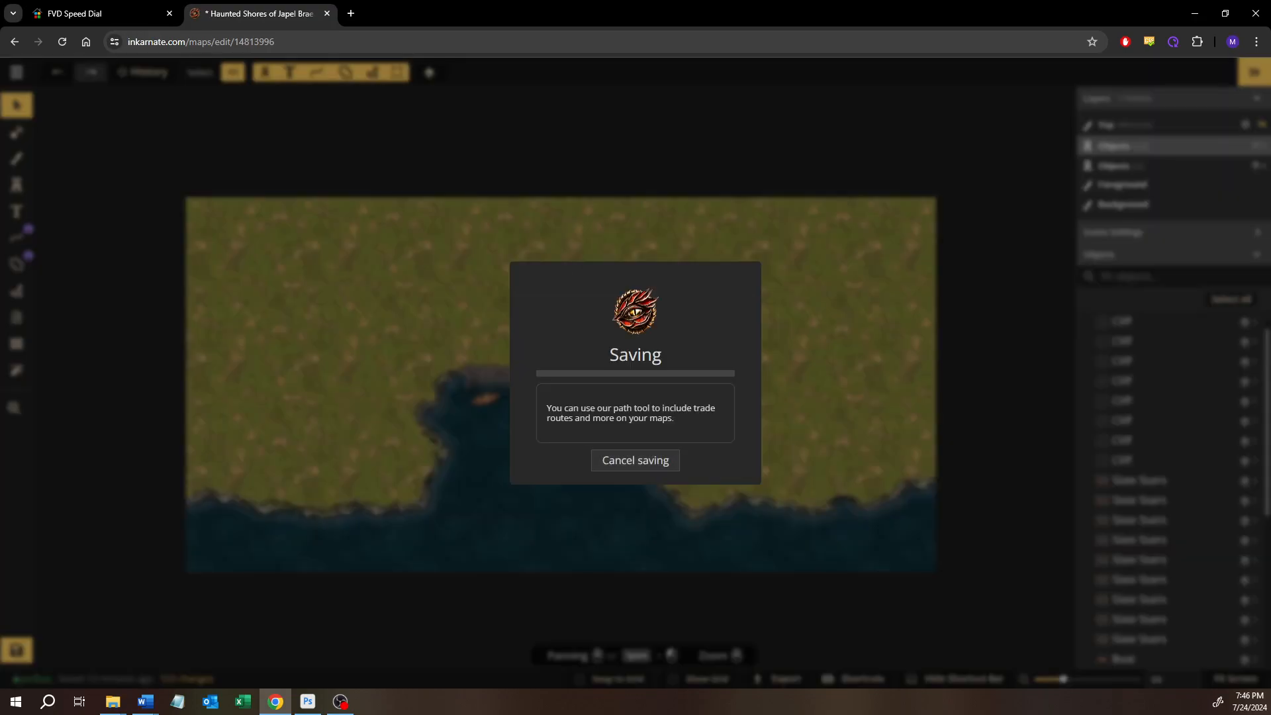